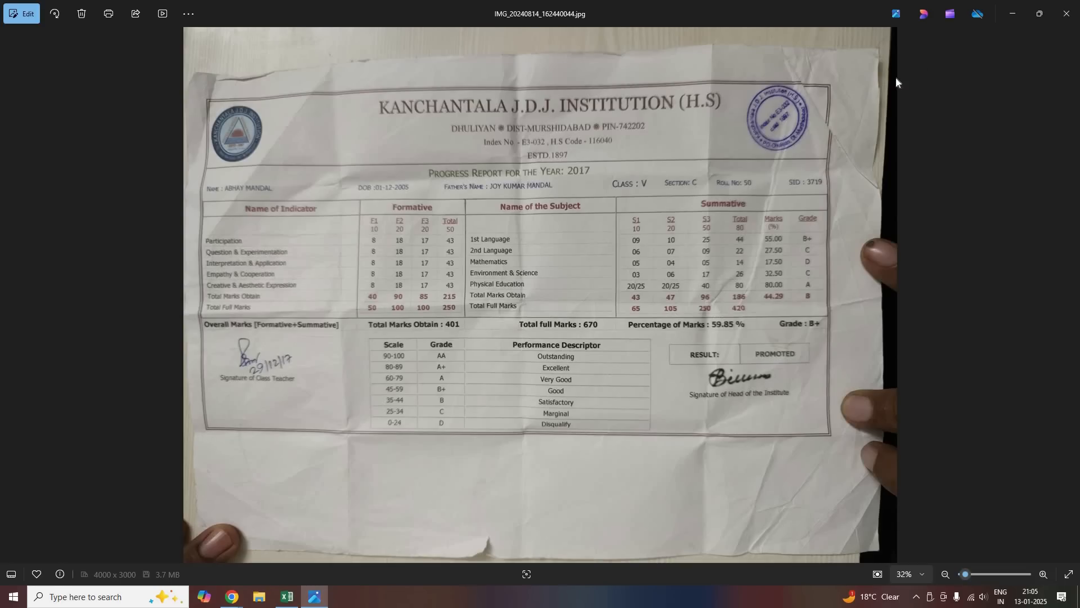
Minimize the Photos window with the report-card photo to reveal the blank Excel workbook
left_click(1013, 15)
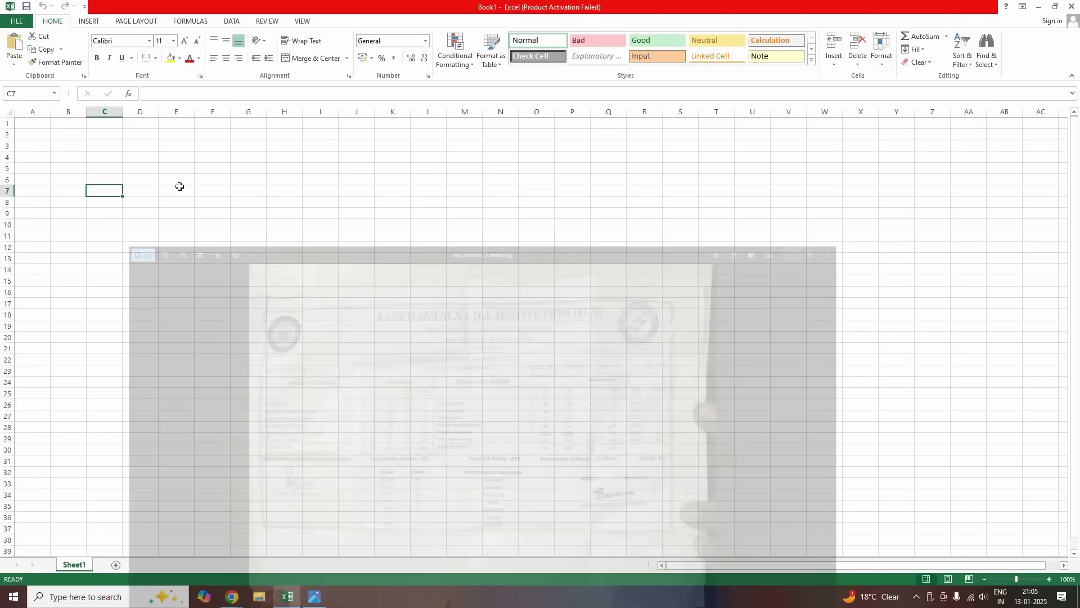
Choose A4 from the Page Layout Size list for Book1's sheet
left_click(180, 189)
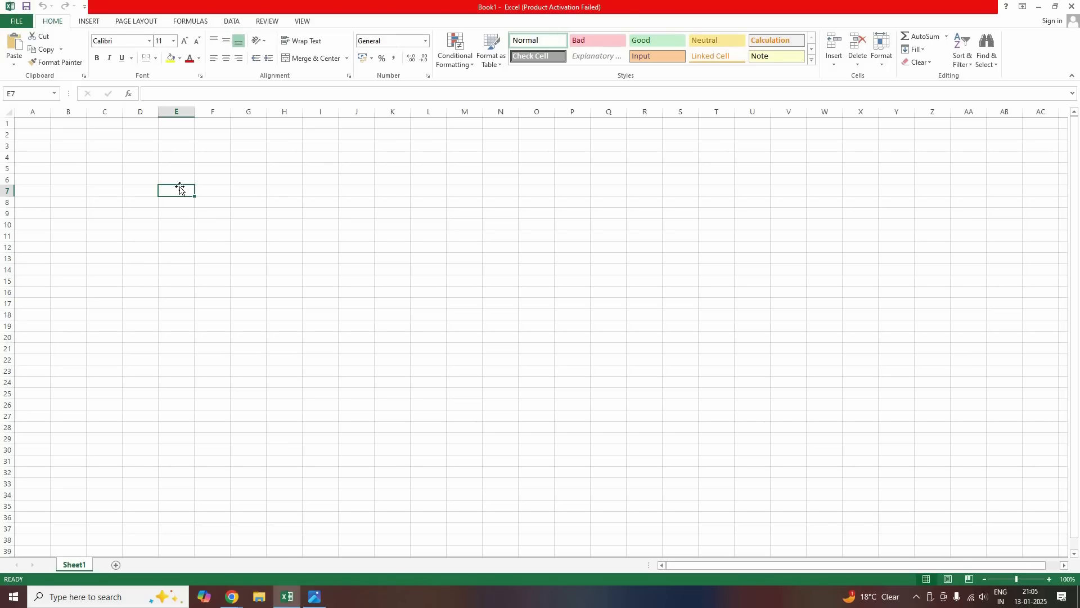
left_click(126, 22)
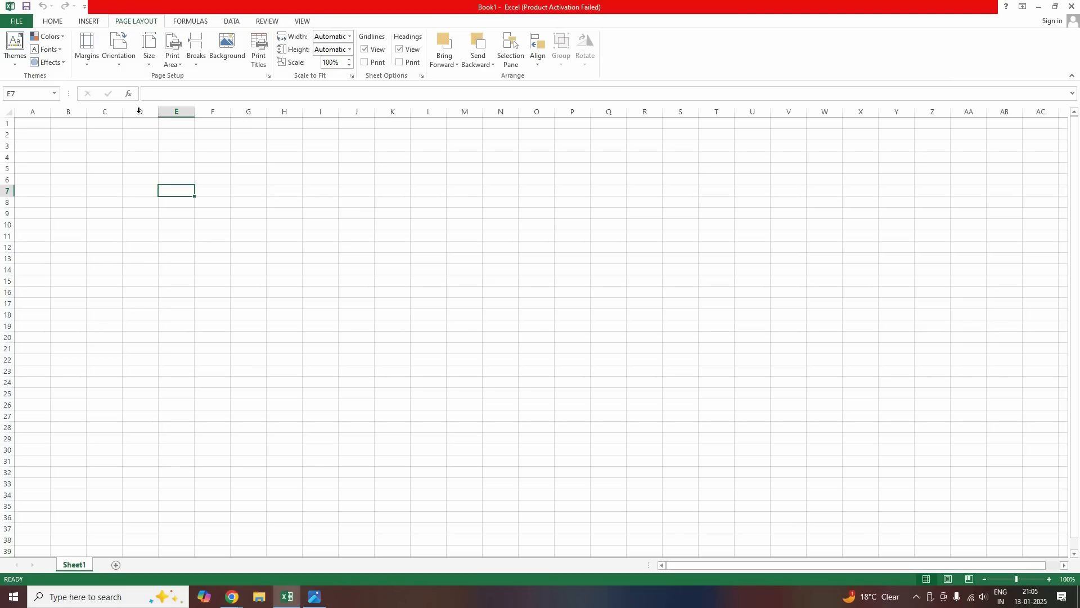
left_click(151, 63)
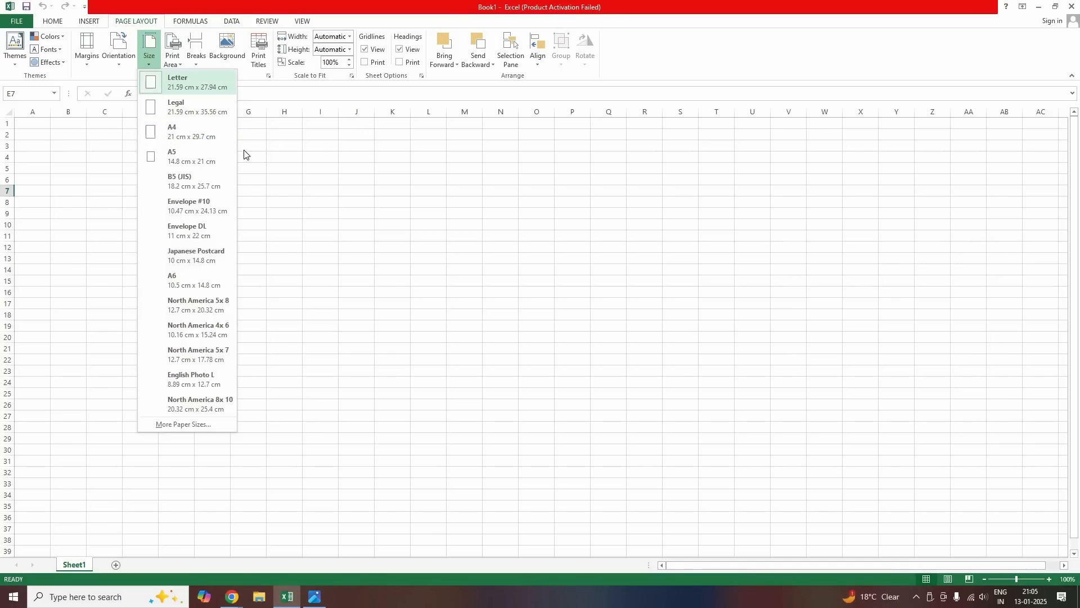
left_click(176, 135)
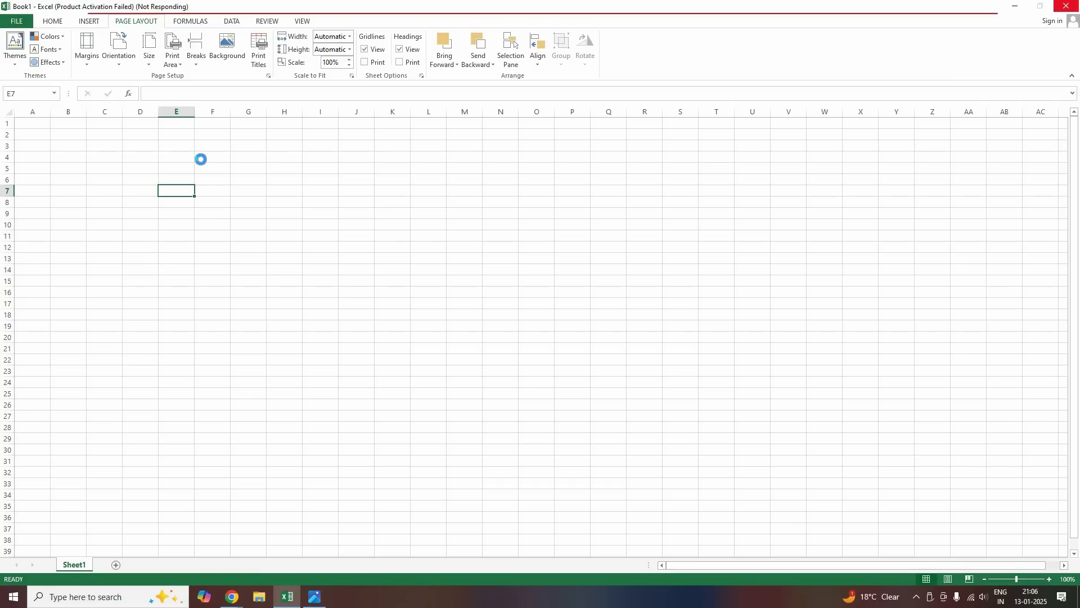
left_click(105, 168)
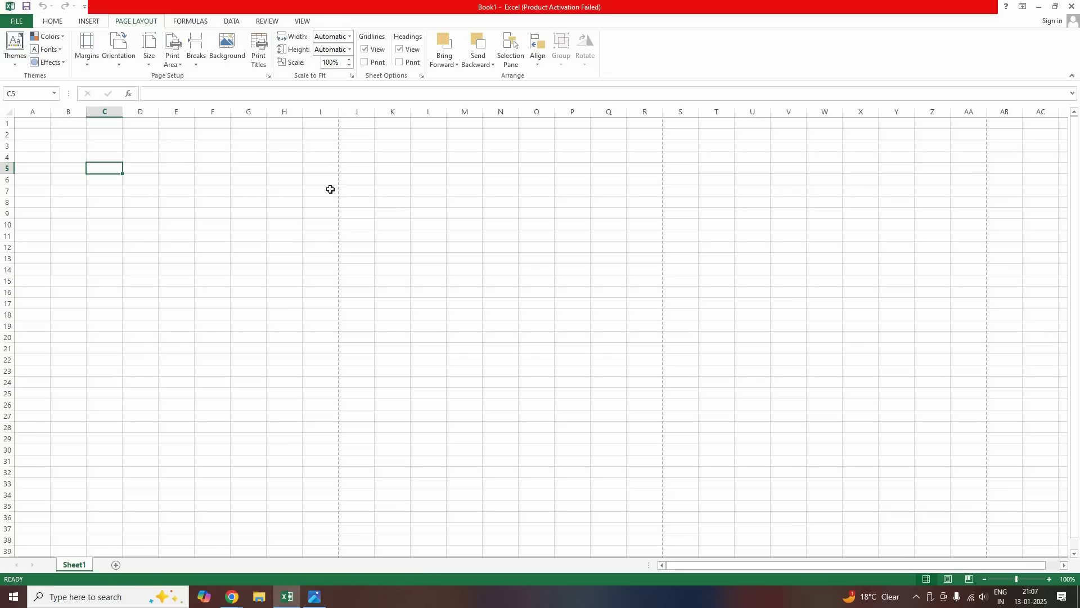
Switch the page to Landscape and confirm one page covers A1:N33
left_click_drag(26, 125, 229, 210)
scroll(225, 166, "up", 5)
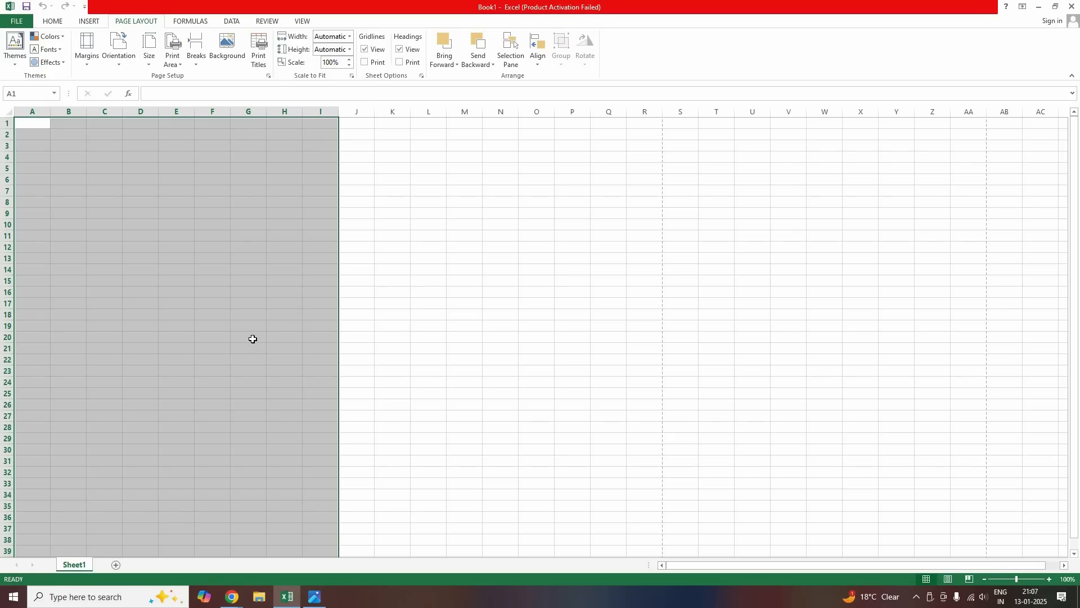
scroll(250, 329, "down", 6)
scroll(249, 326, "up", 6)
left_click(142, 224)
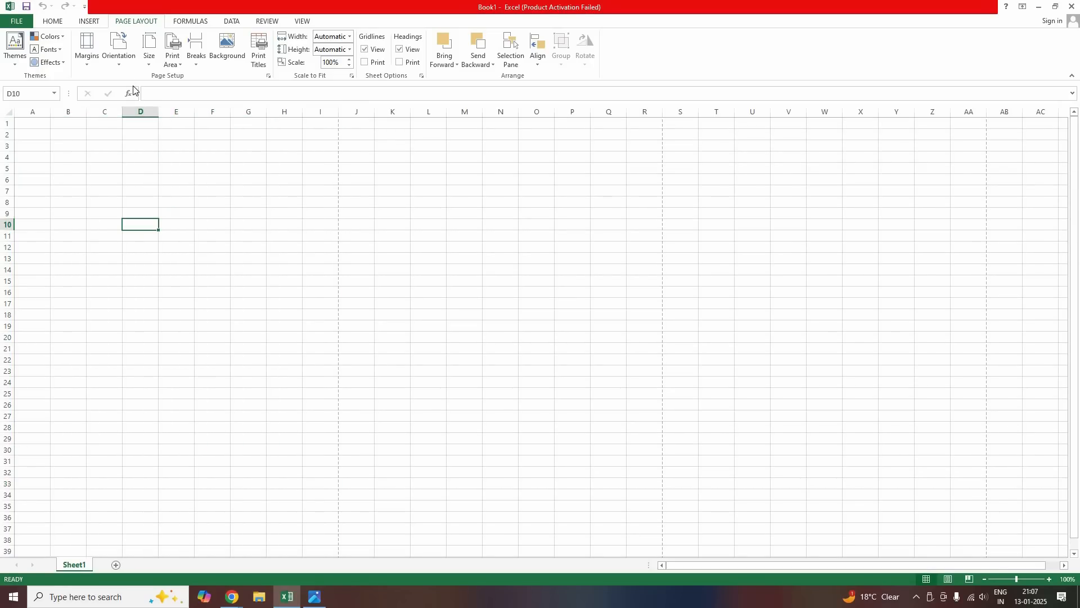
left_click(120, 64)
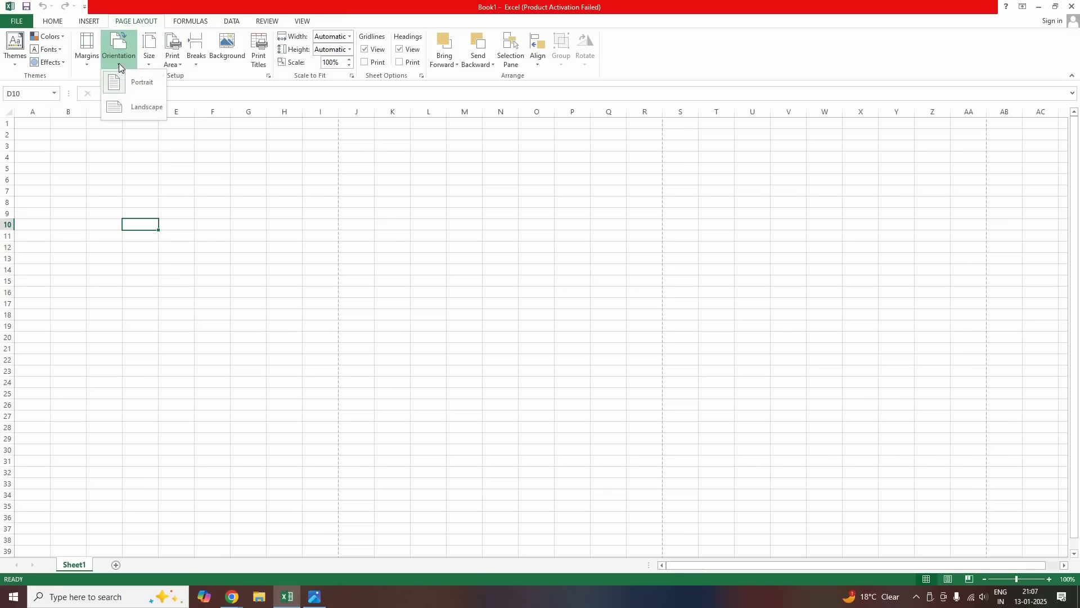
left_click(119, 110)
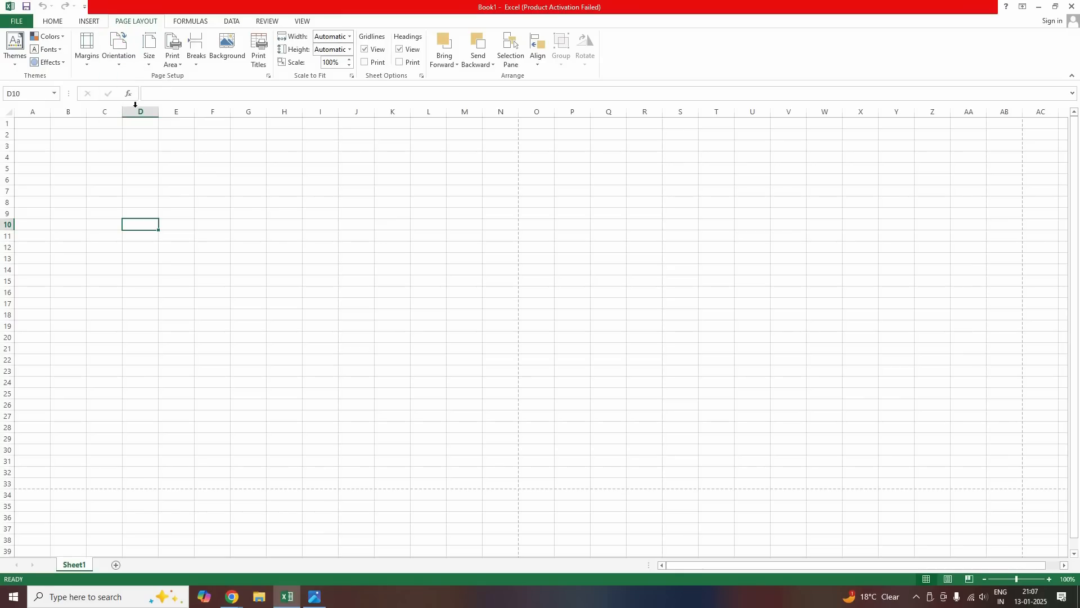
left_click_drag(33, 124, 490, 485)
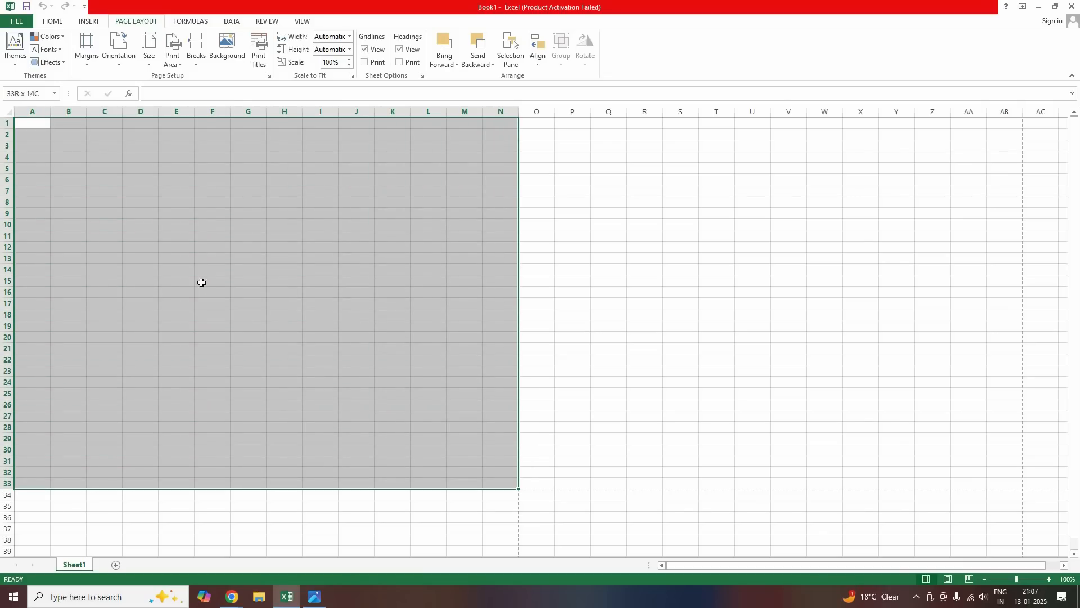
left_click(149, 188)
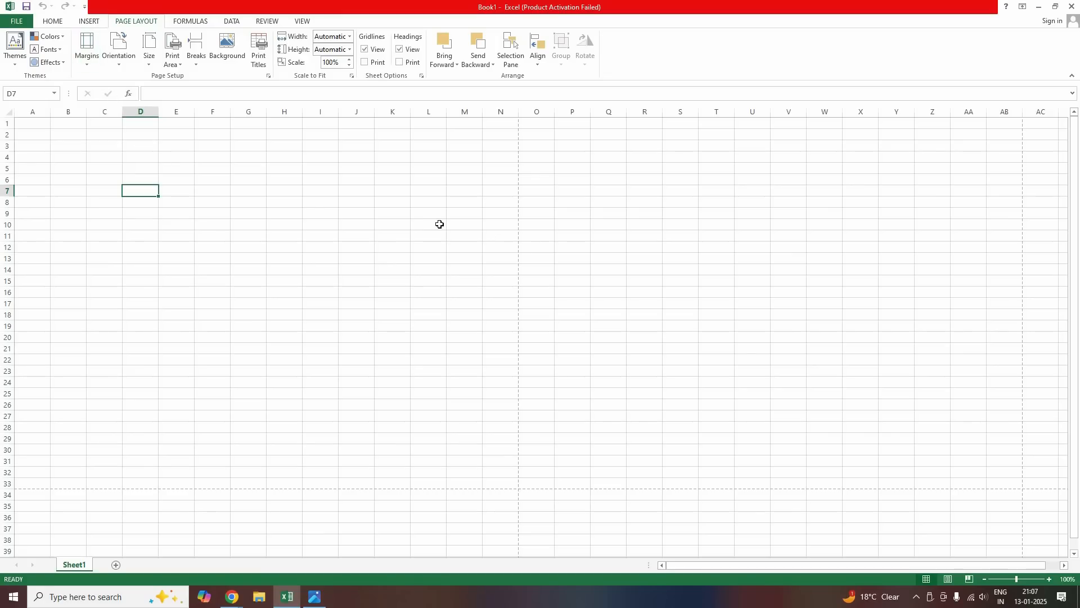
Enter 1 for the top, left, right and bottom values in Custom Margins
left_click(85, 66)
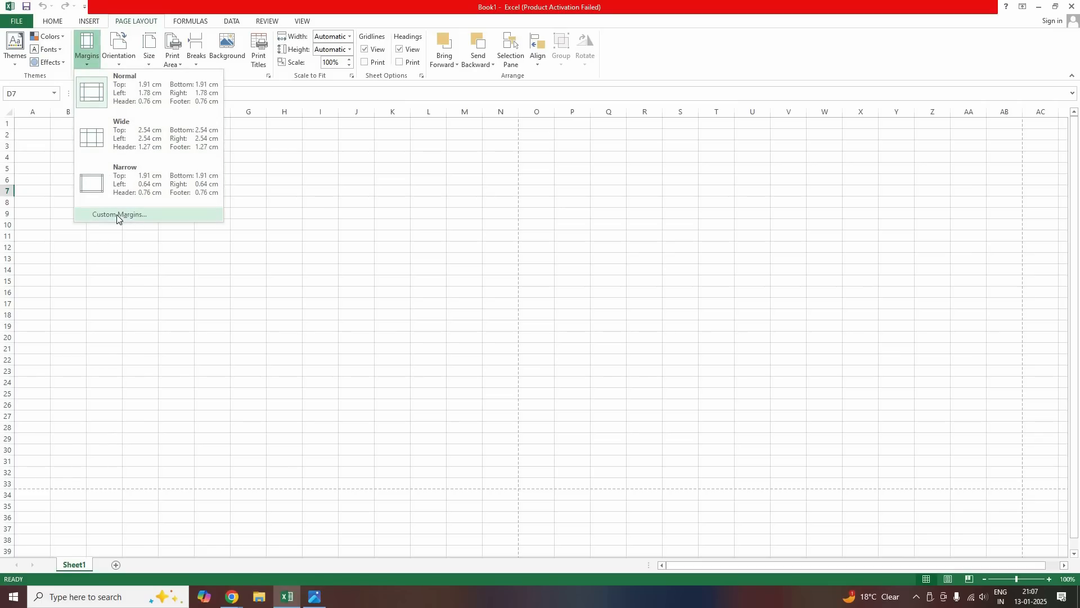
left_click(116, 215)
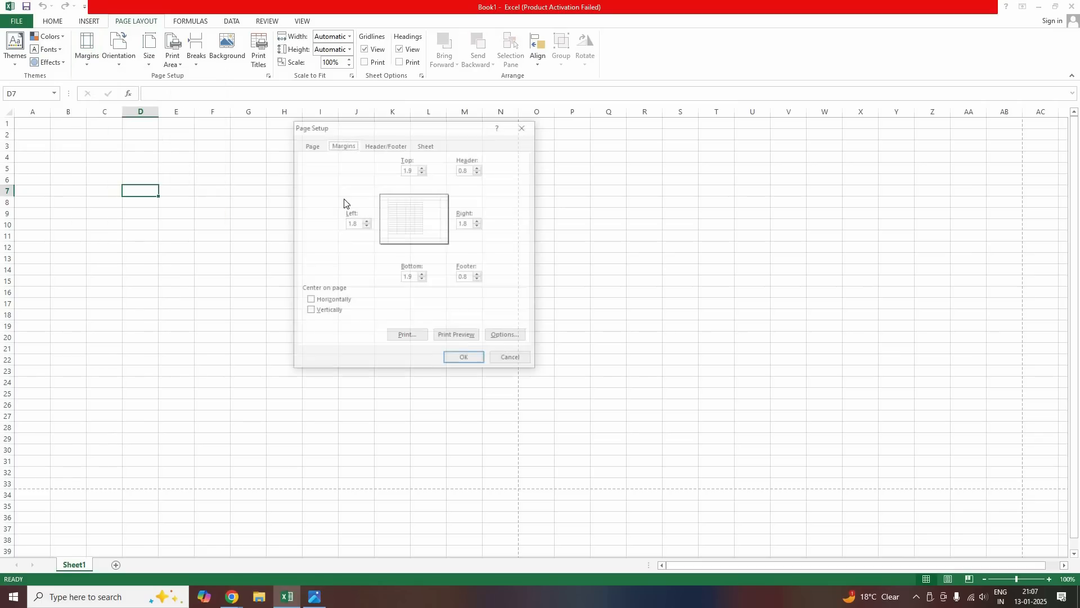
left_click(422, 173)
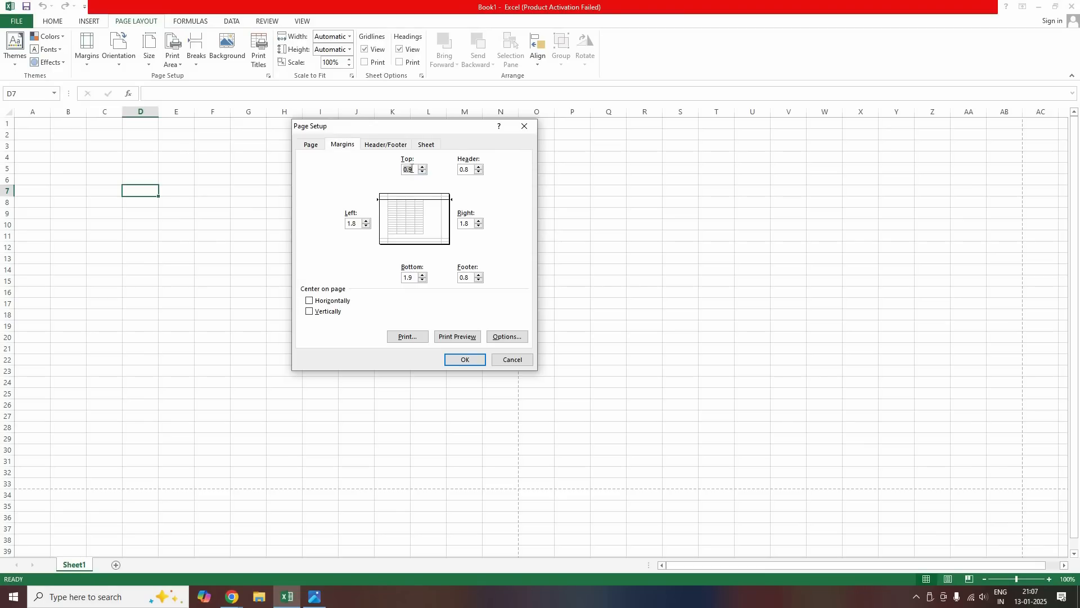
type("1")
left_click(355, 224)
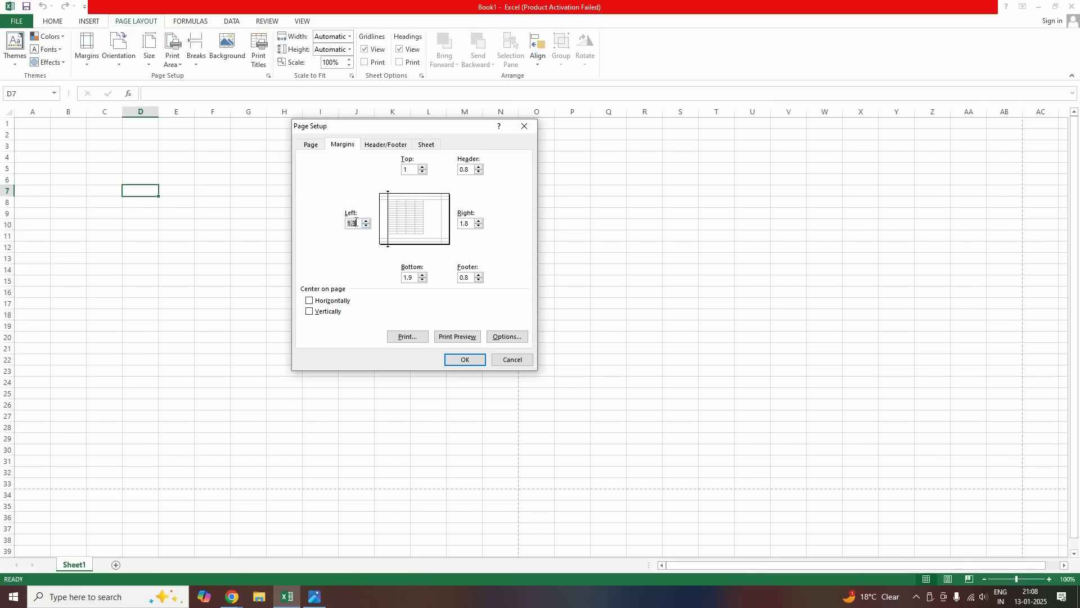
type("1")
double_click(465, 224)
type("1")
double_click(398, 278)
type("1")
left_click(469, 359)
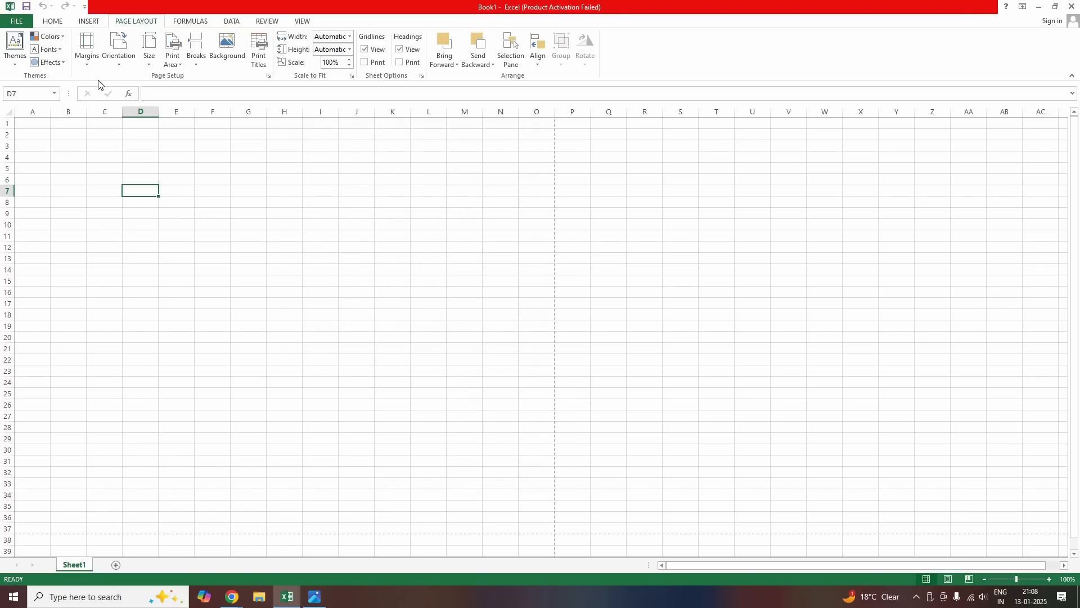
left_click(89, 54)
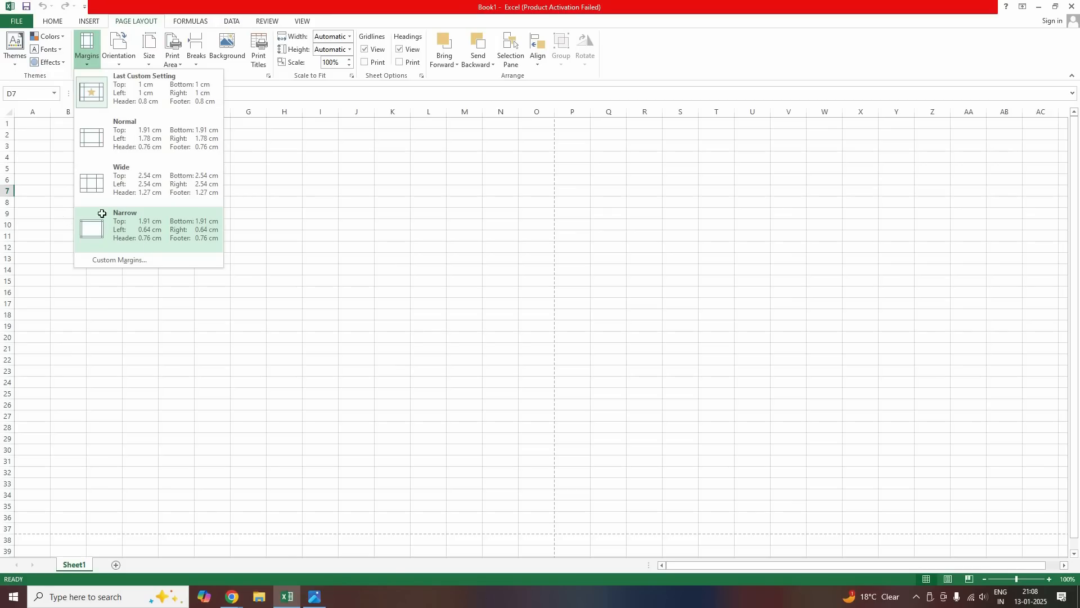
key("Escape")
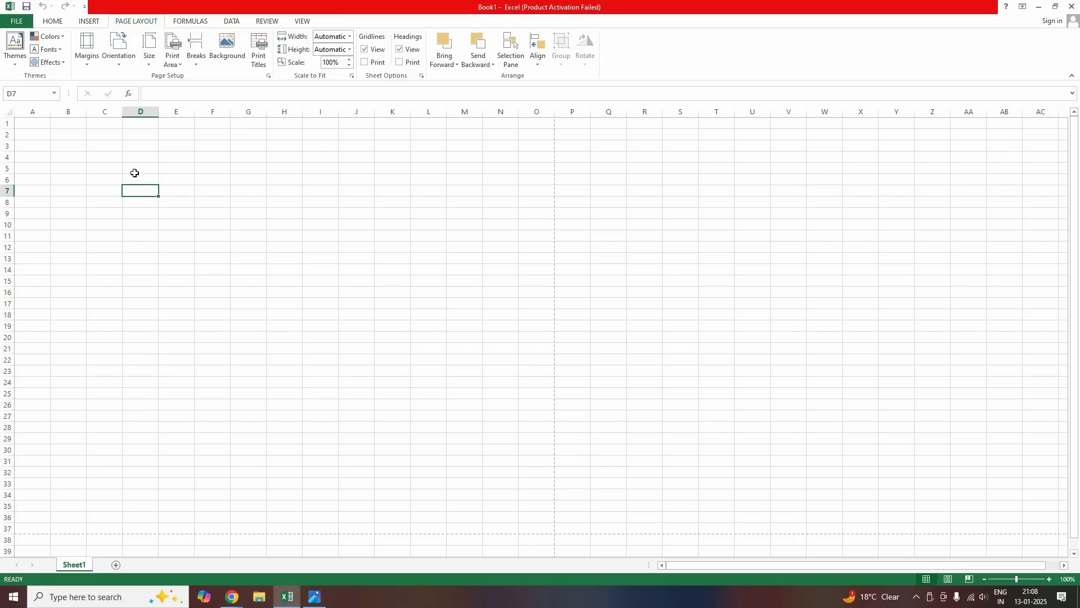
right_click(130, 22)
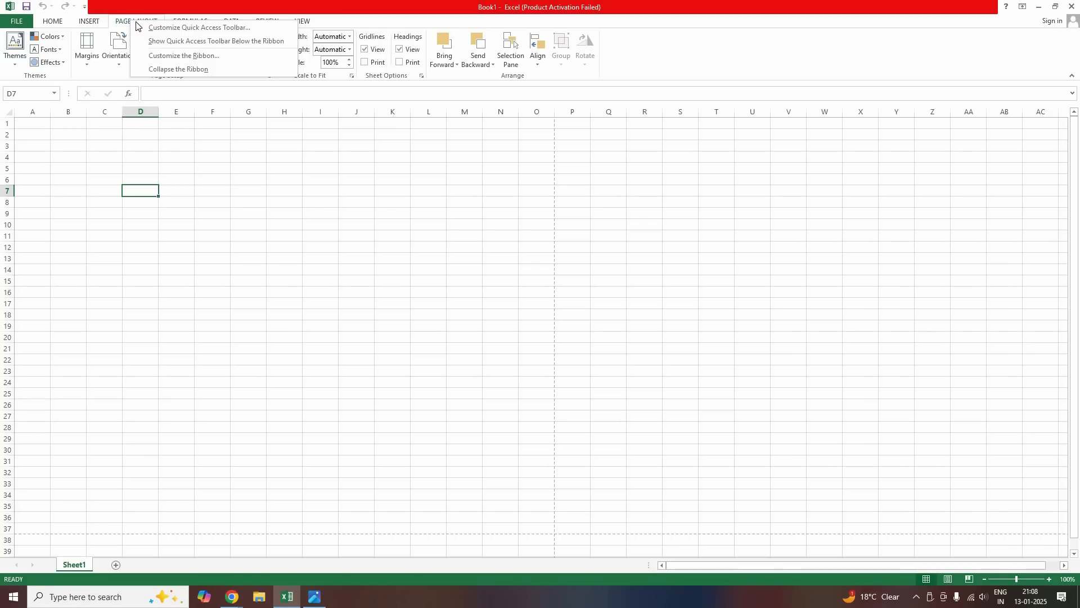
left_click(160, 59)
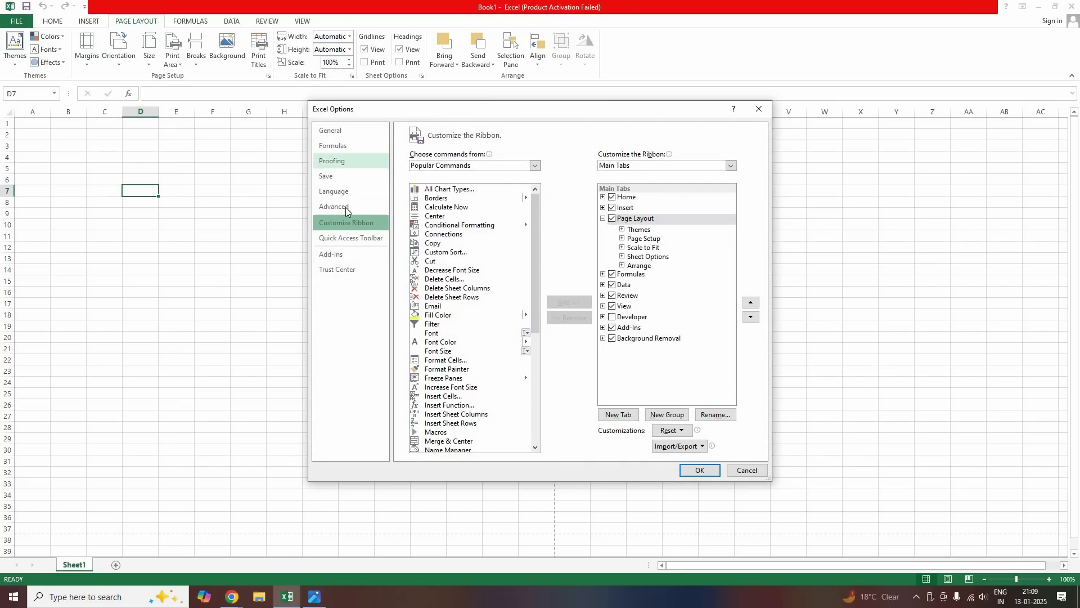
left_click(346, 207)
scroll(537, 278, "down", 15)
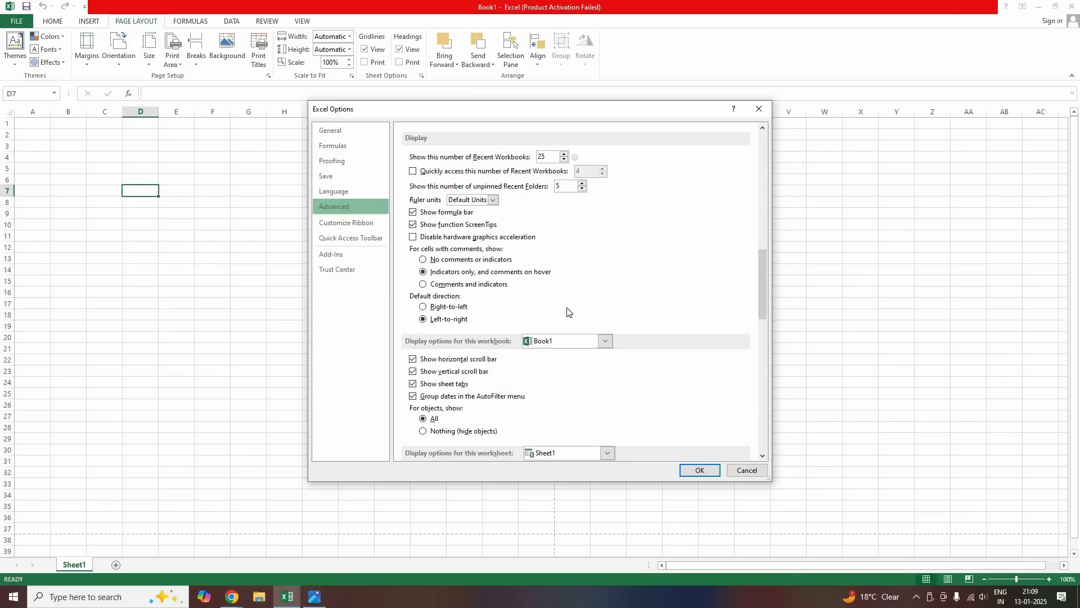
scroll(567, 311, "down", 10)
scroll(567, 311, "down", 5)
scroll(567, 309, "up", 3)
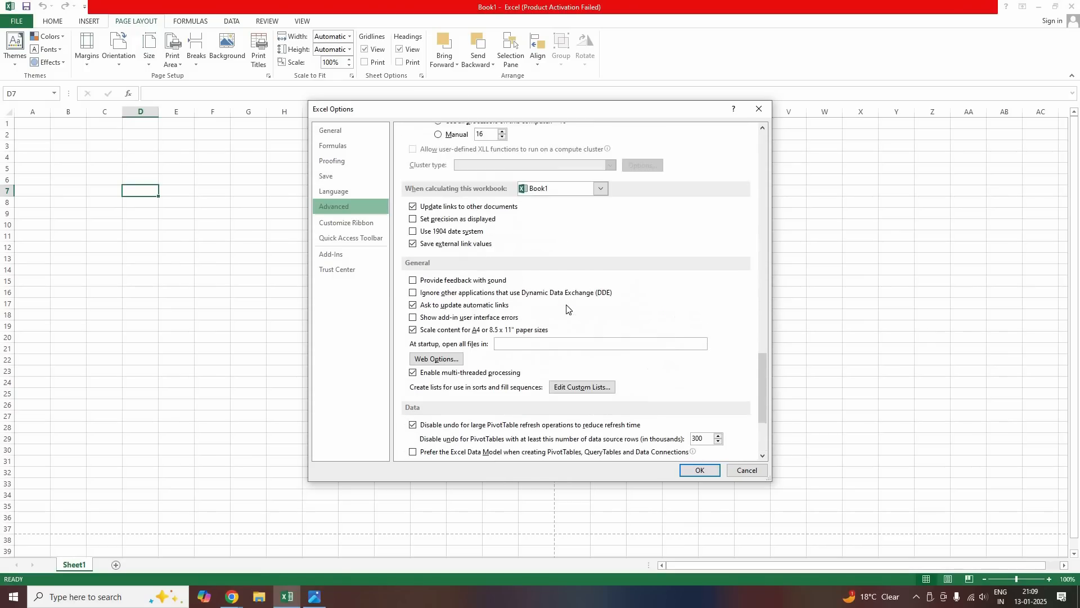
key("Escape")
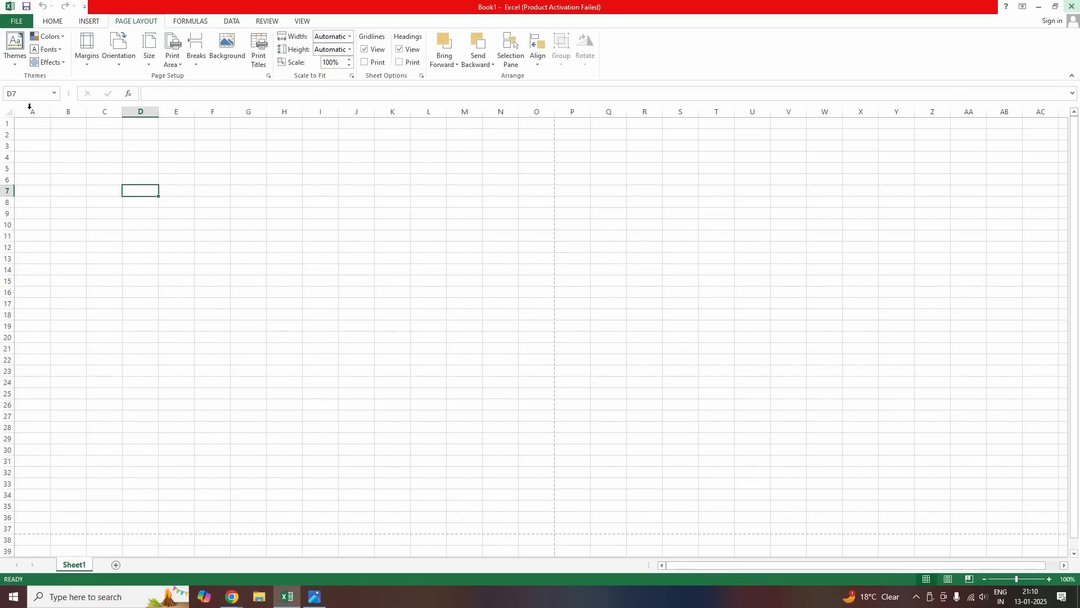
Select columns A through AB and drag them to a width of 6.71
left_click_drag(47, 108, 1005, 114)
left_click_drag(1005, 114, 1006, 115)
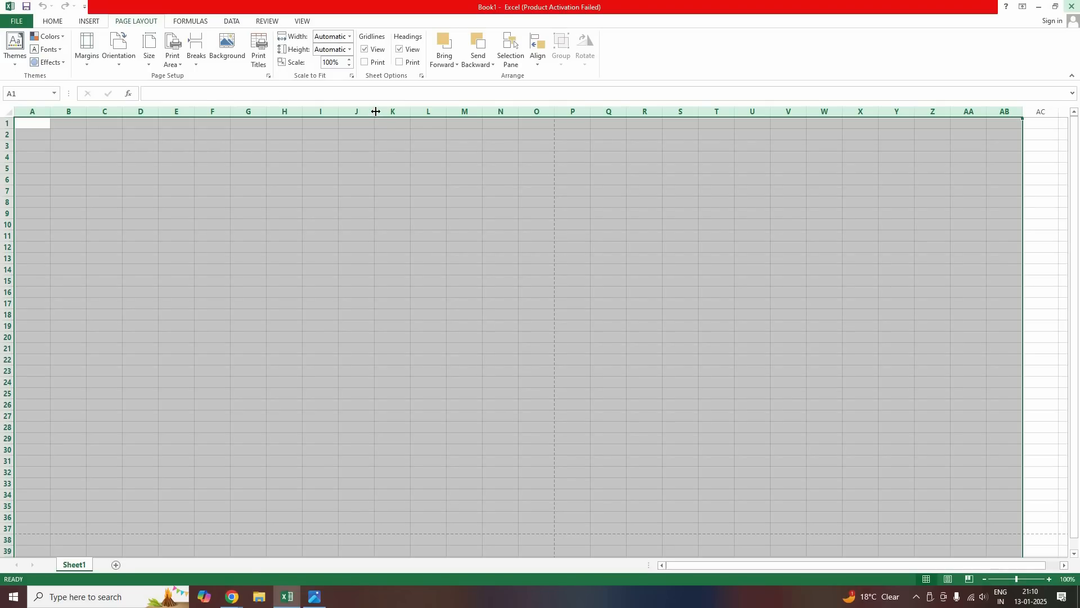
left_click_drag(376, 111, 365, 115)
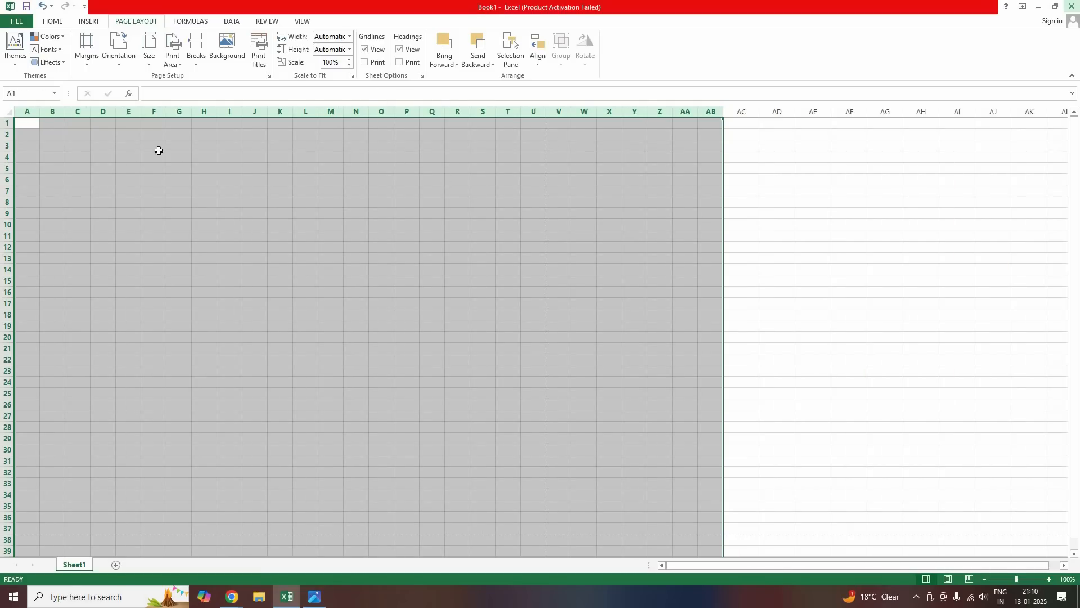
left_click(214, 224)
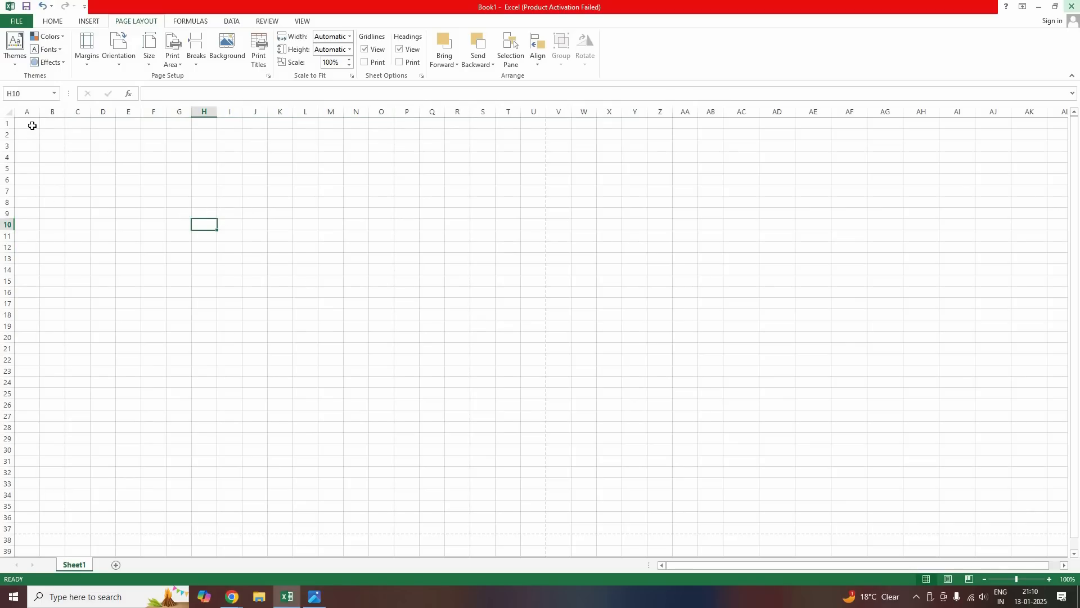
Jump back to A1 and glance at the report-card photo before returning to Excel
key("ctrl+Home")
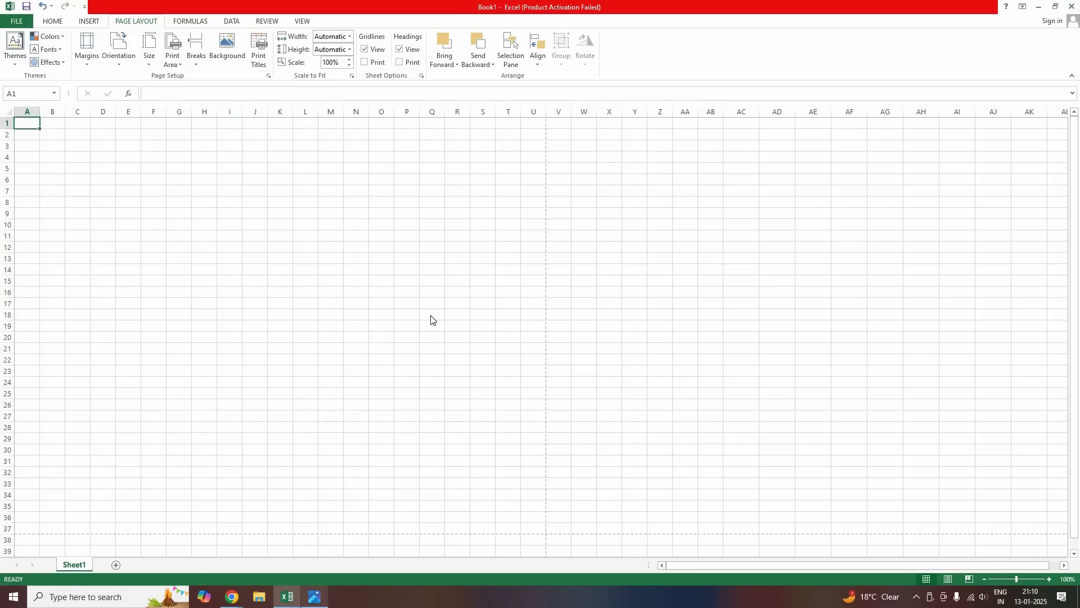
key("alt+Tab")
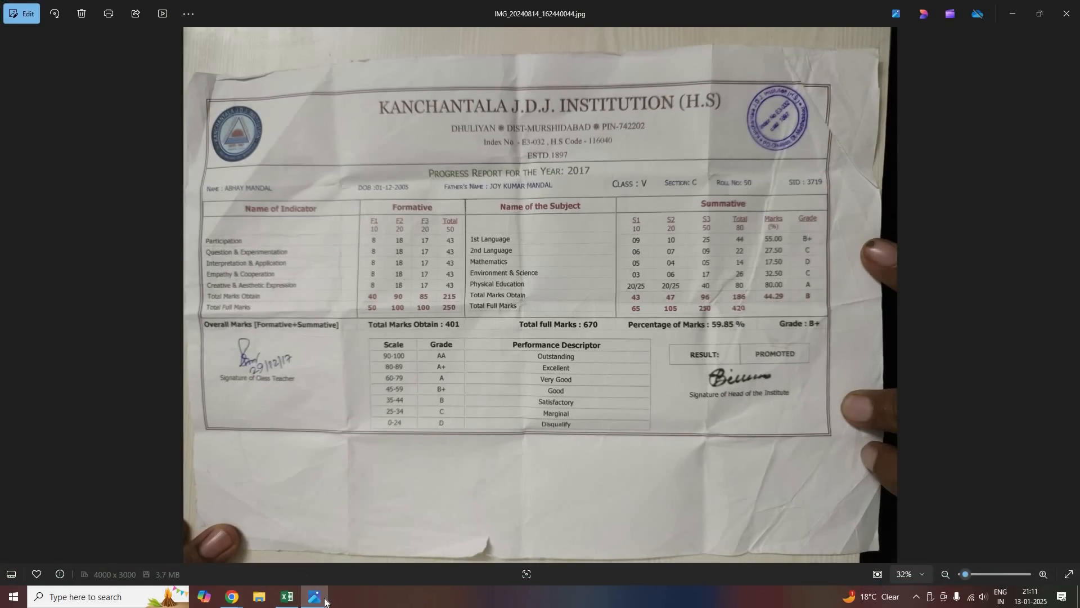
left_click(287, 597)
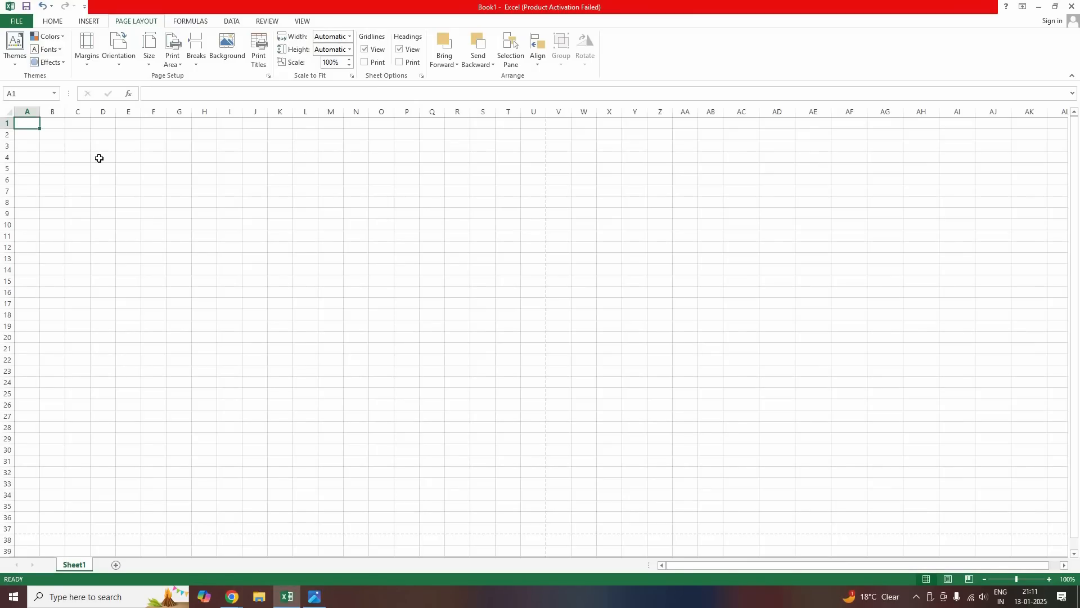
Enter the school name, KANCHANTALA J.D.J INSTITUTION (H.S), in A1
type("k")
key("BackSpace")
type("KACHA")
key("BackSpace")
key("BackSpace")
key("BackSpace")
type("NCHANTALA J.D.J INSTUT")
key("BackSpace")
key("BackSpace")
type("ITUTION (H.S)")
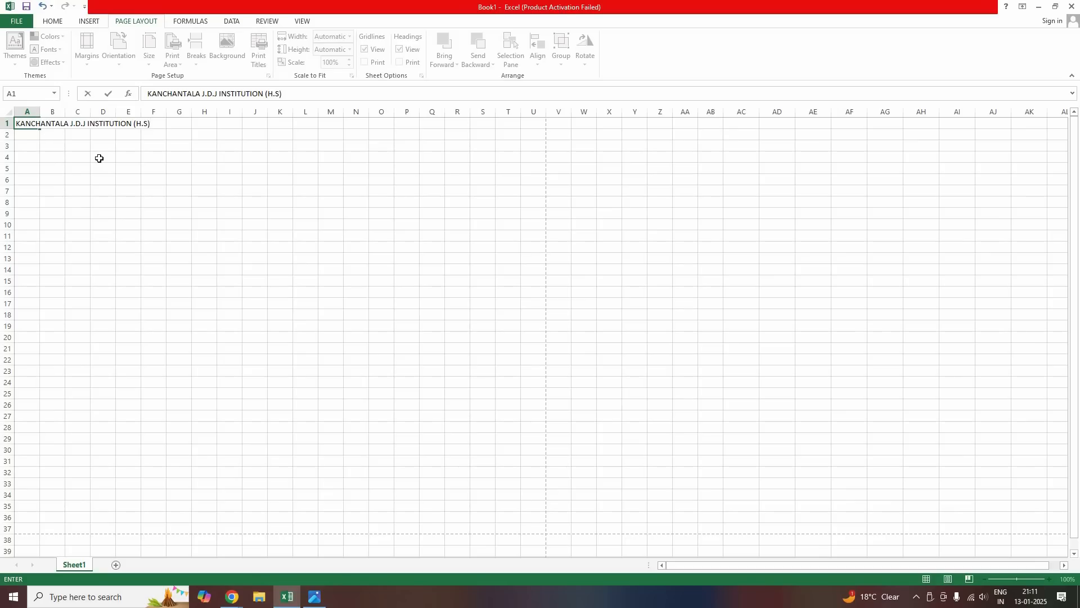
key("Return")
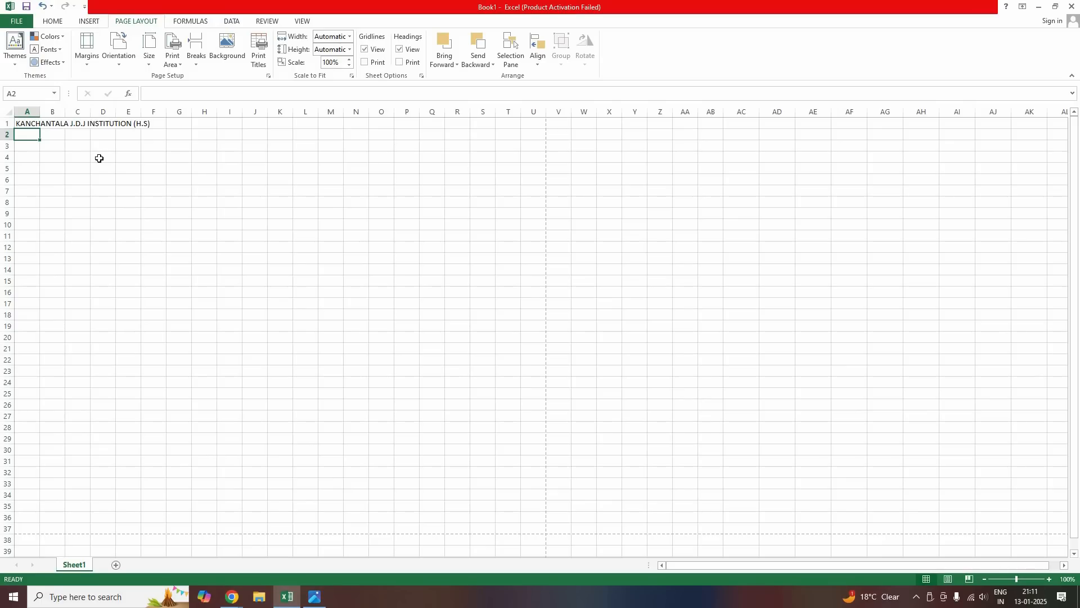
Enter the school's Dhuliyan, Murshidabad address line with its PIN code in A2
type("DHULIYAN,,")
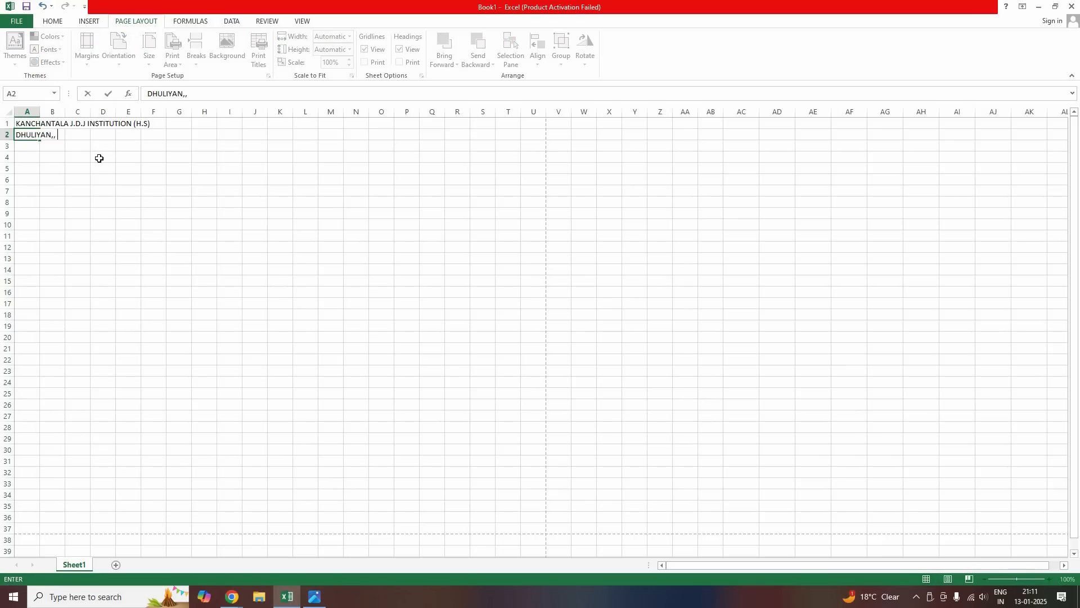
key("BackSpace")
type("DIST-MURSHIDABAD, PI")
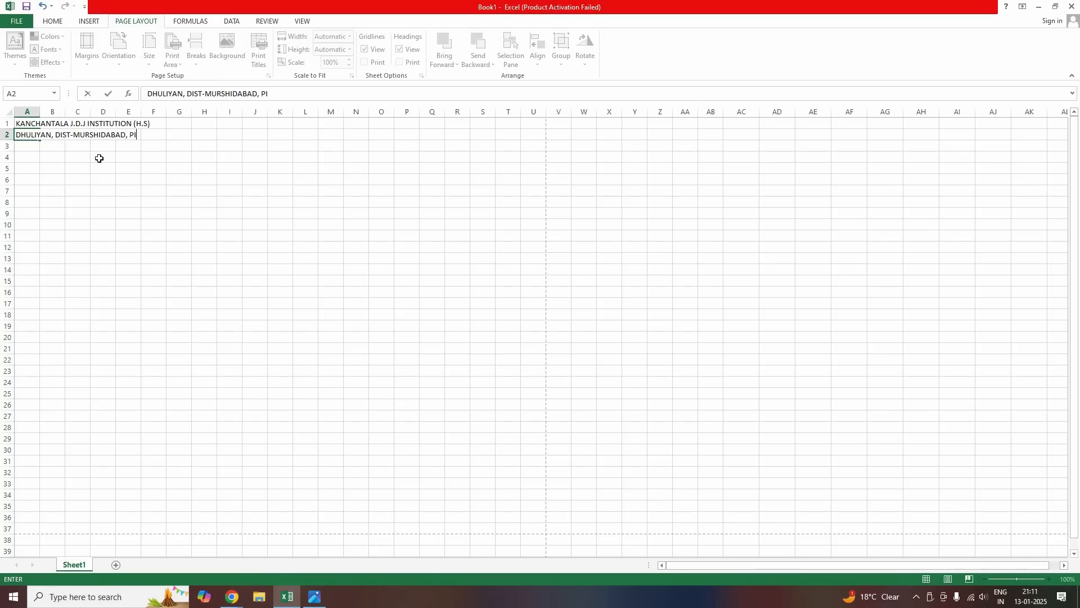
type("N-7422020")
key("BackSpace")
key("Return")
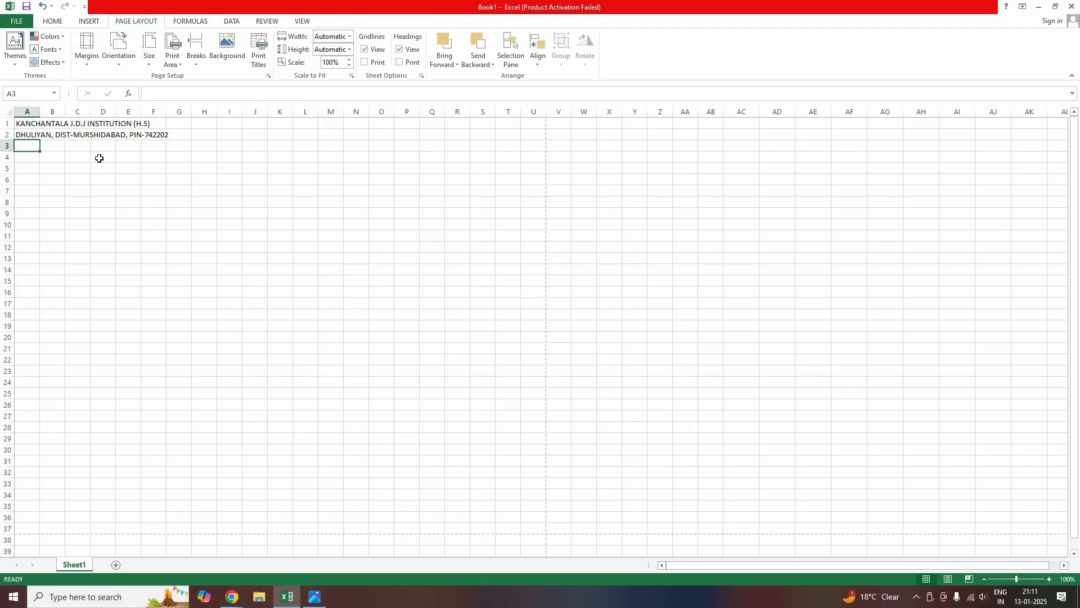
Enter 'Index No: E3-032, H.S Code- 116040' in A3
type("Index")
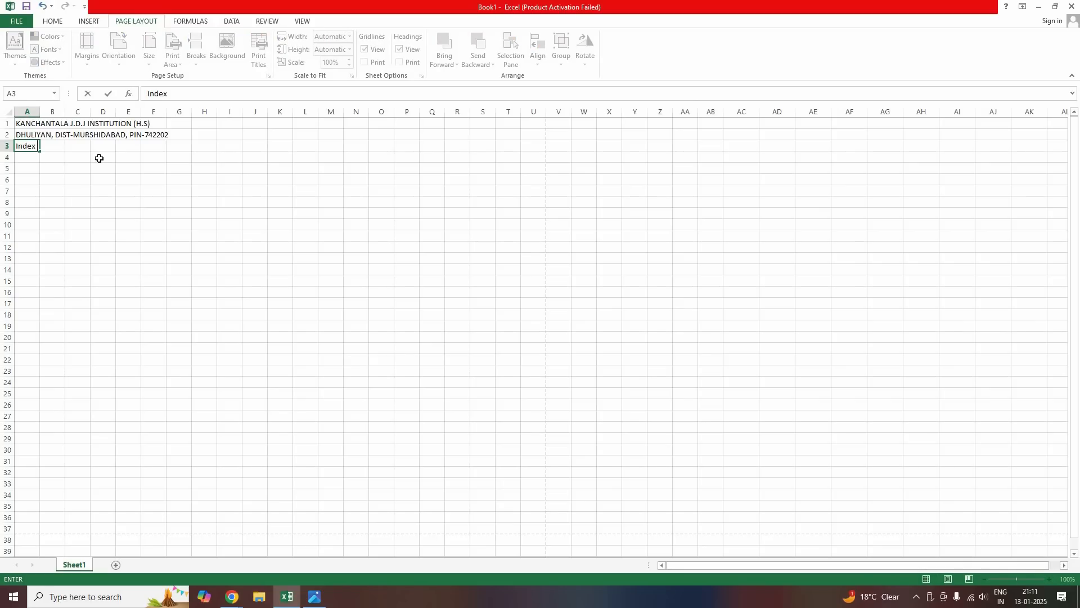
type(" No: E3-032,")
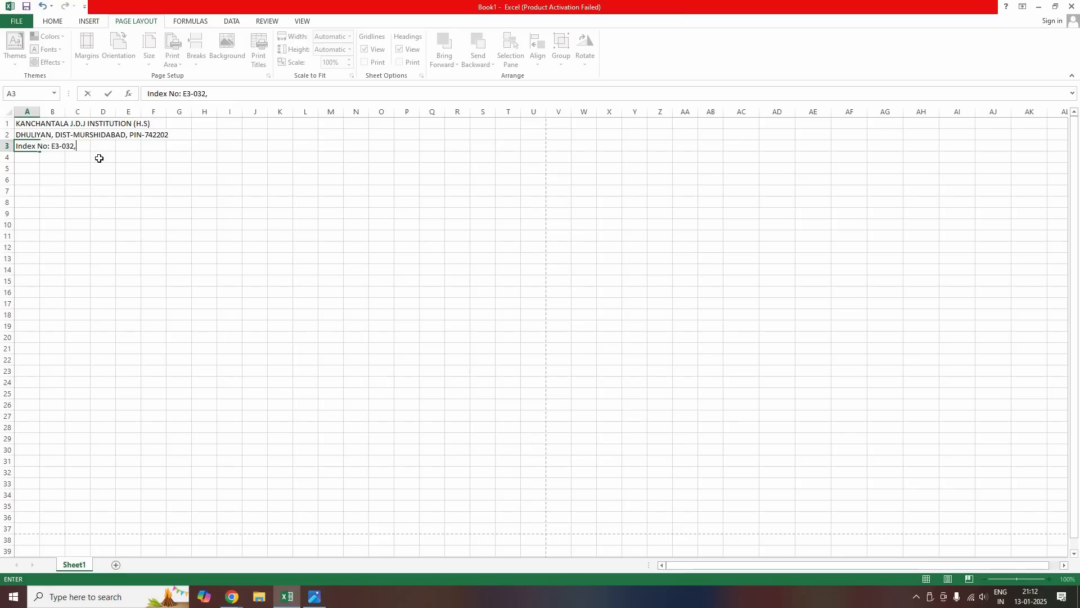
type(" H.S Code- 116040")
key("Return")
left_click(237, 600)
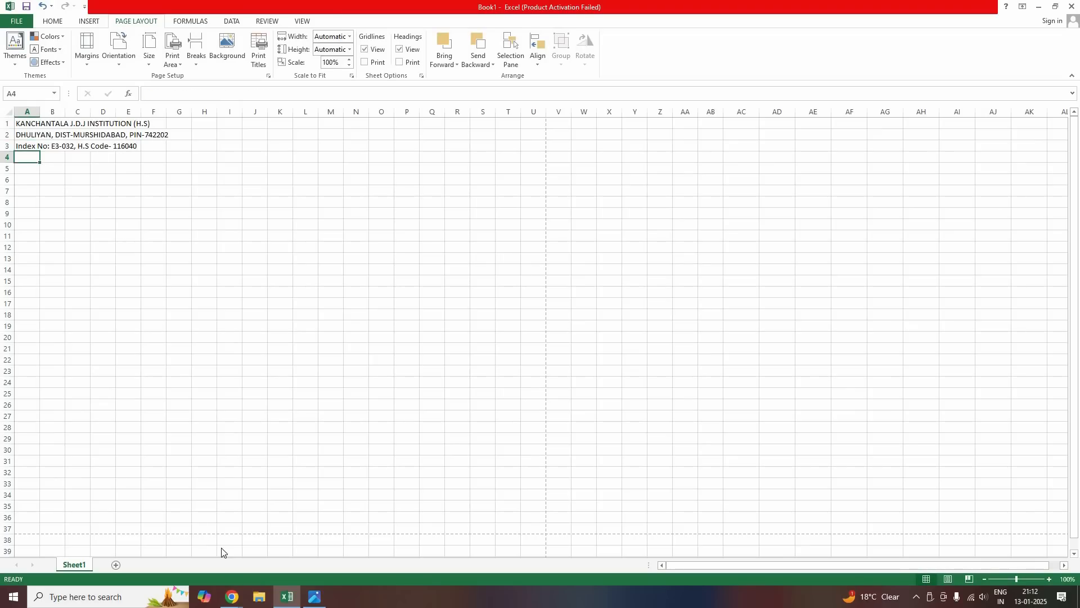
Admit all waiting participants into the Google Meet call
left_click(182, 526)
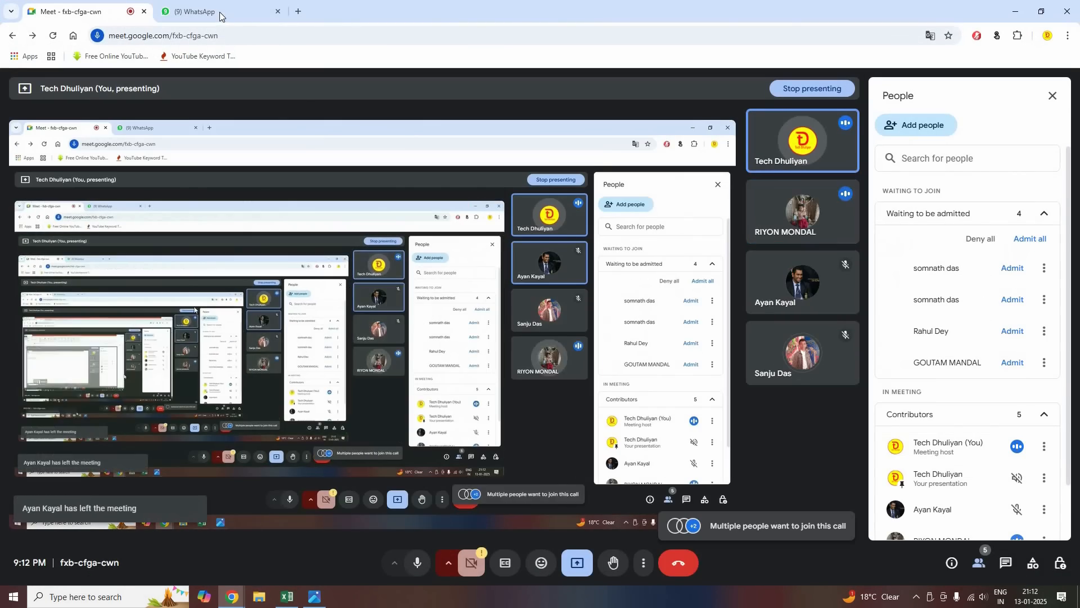
left_click(1030, 239)
left_click(616, 358)
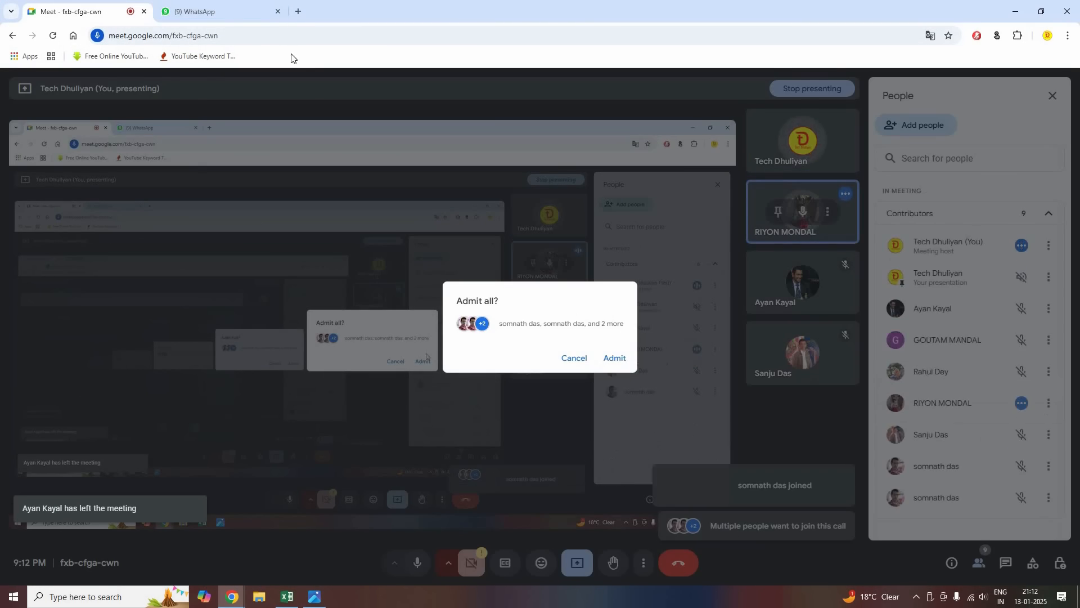
Send the report-card photo from the Desktop to the WhatsApp group, then minimize Chrome
left_click(214, 11)
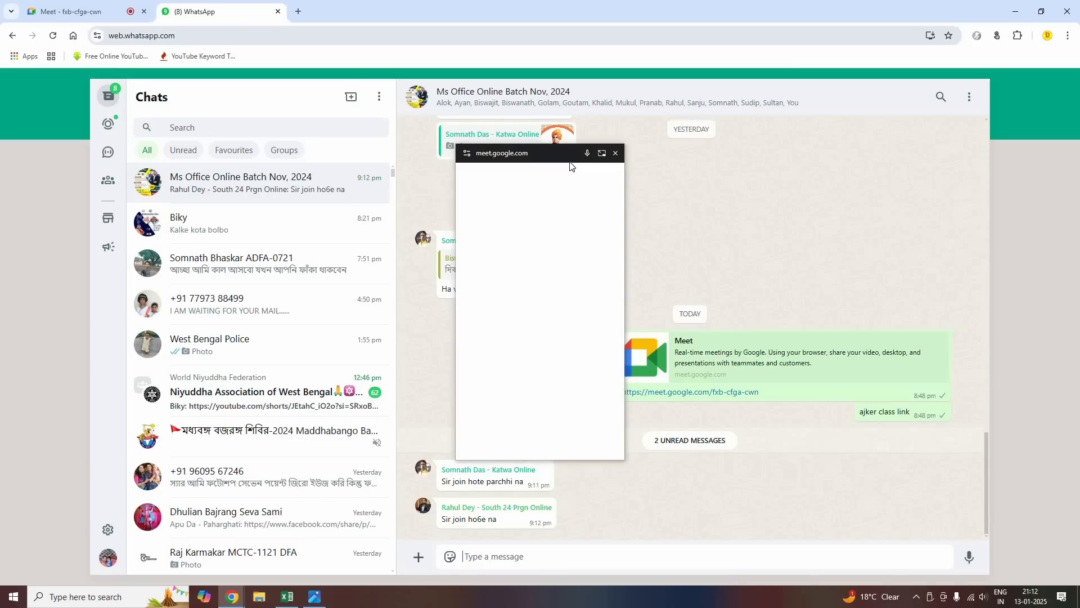
left_click(419, 558)
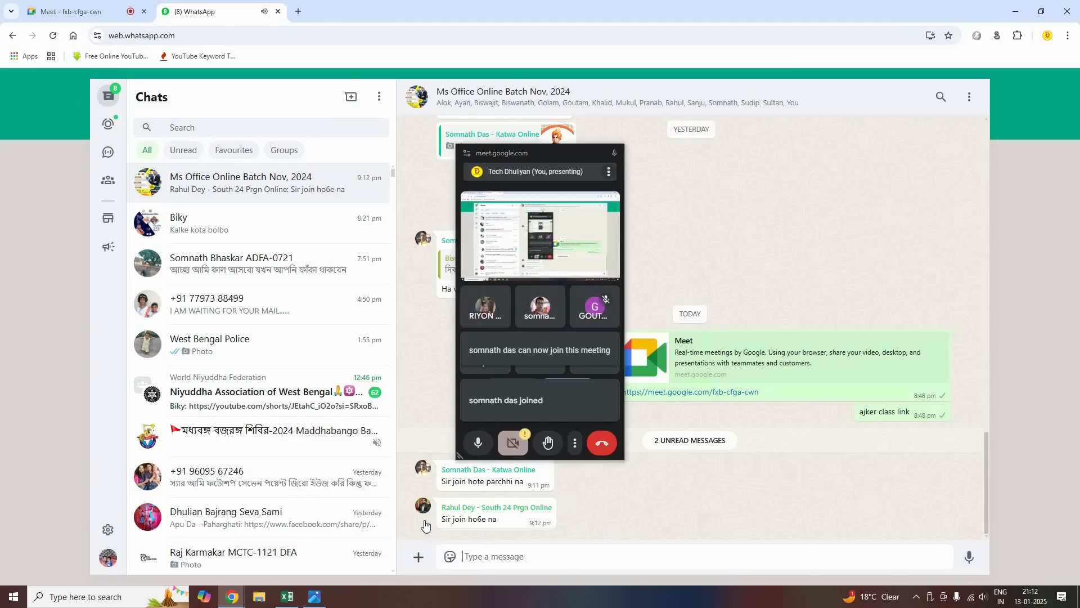
left_click(462, 355)
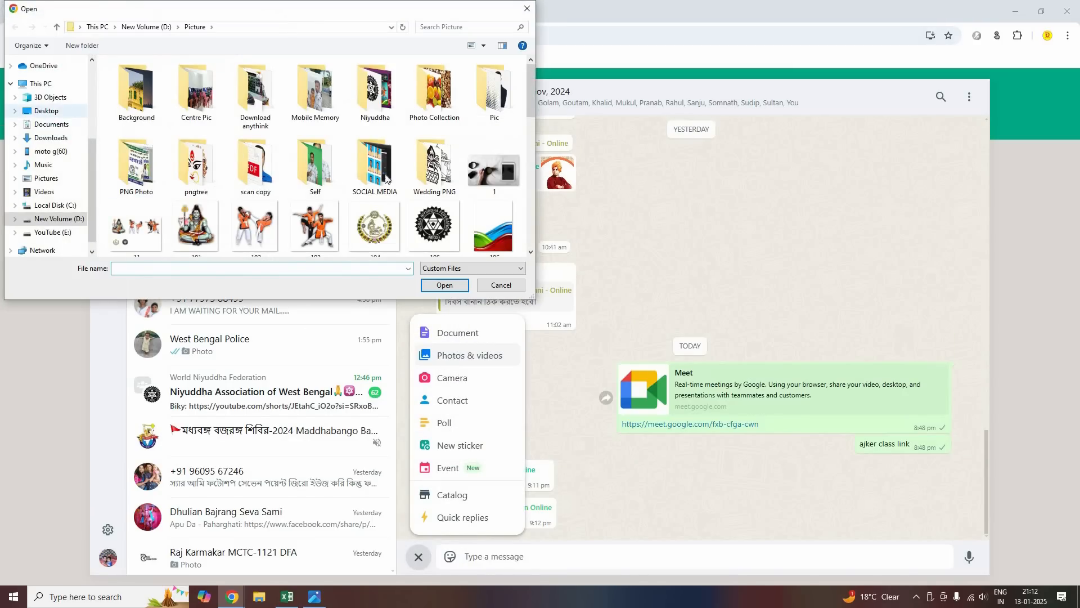
left_click(318, 168)
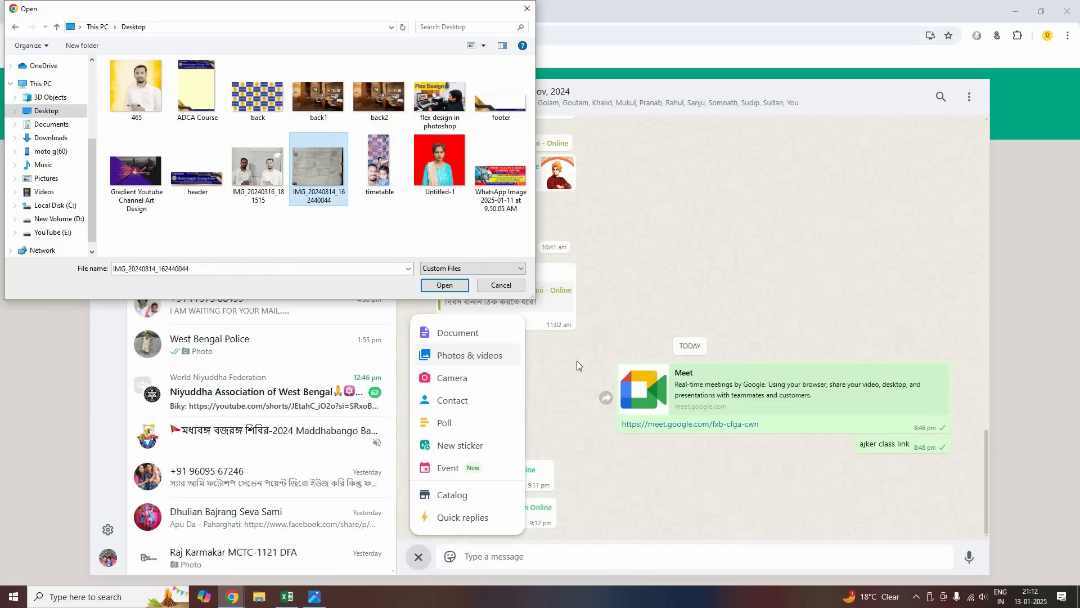
key("Return")
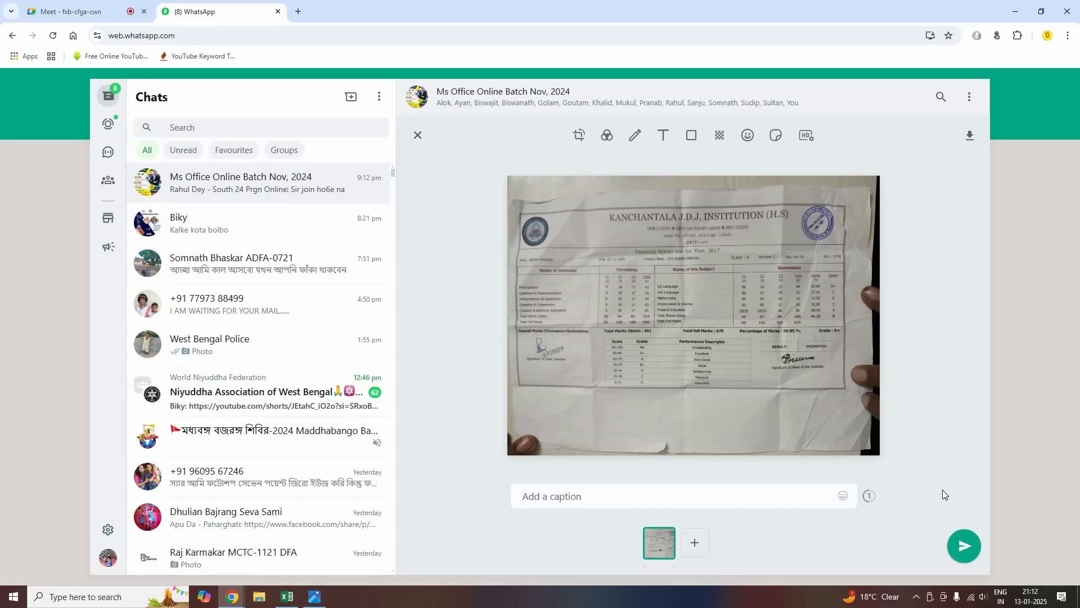
key("Return")
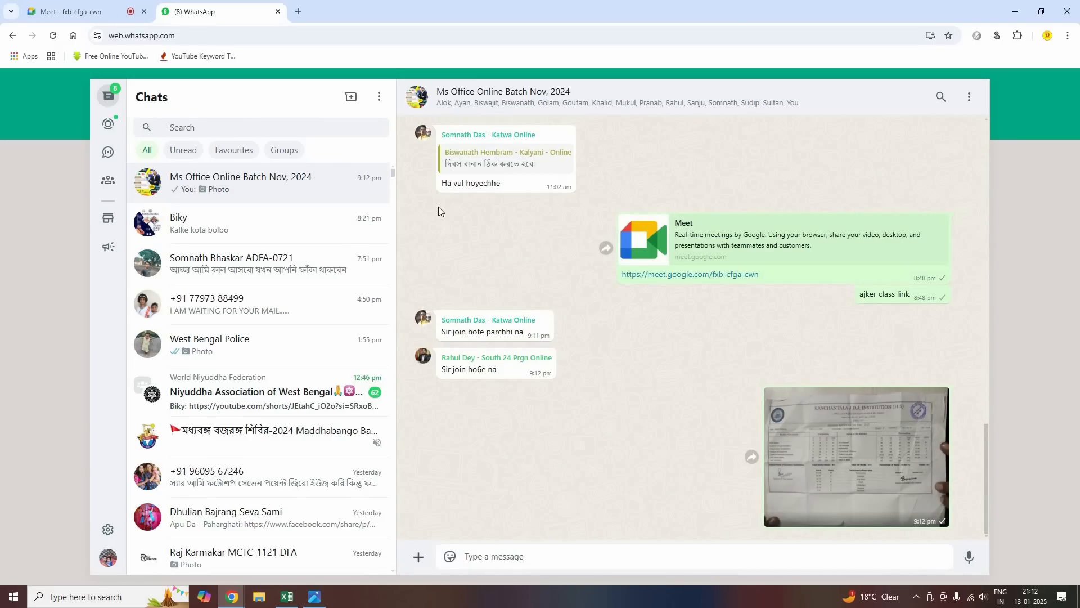
left_click(87, 12)
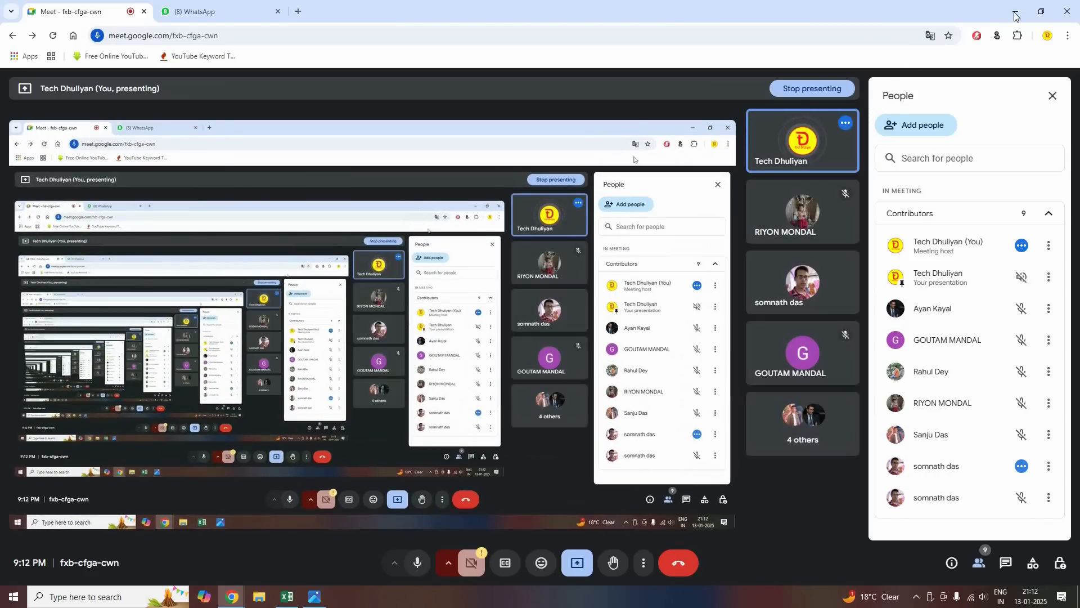
left_click(1017, 12)
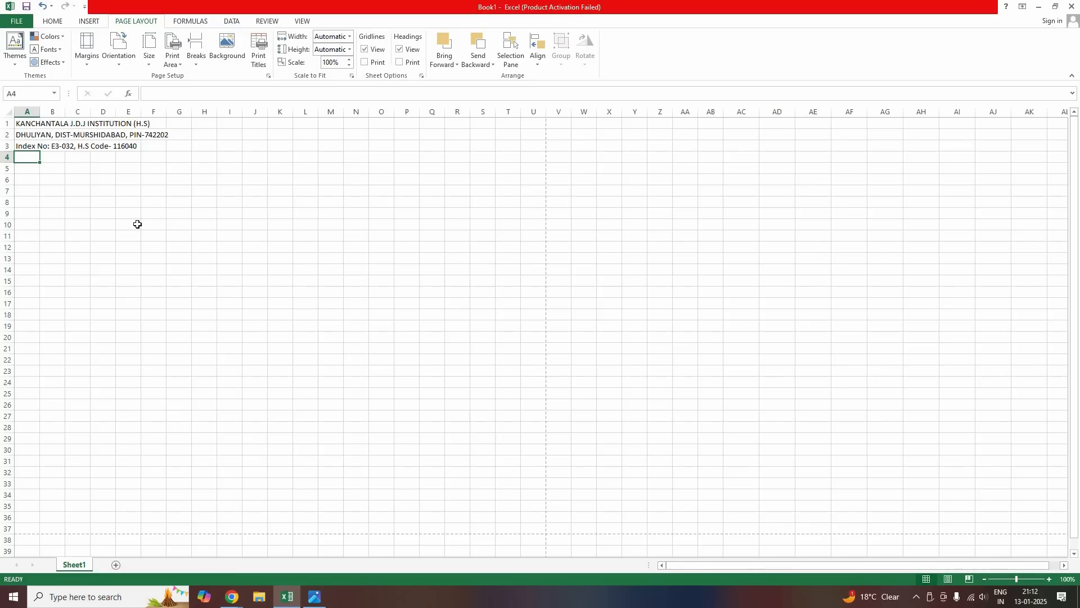
Enter 'ESTD. 1897' in A4 and 'PROGRESS REPORT FOR THE YEAR: 2025' in A5
type("e")
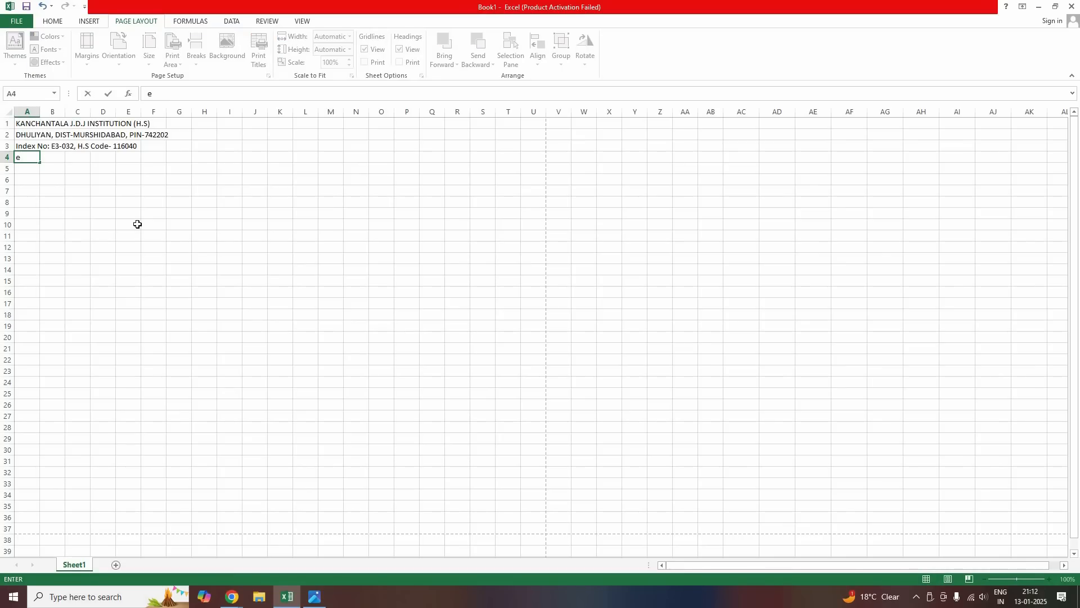
type("ESTD. 1897")
key("Return")
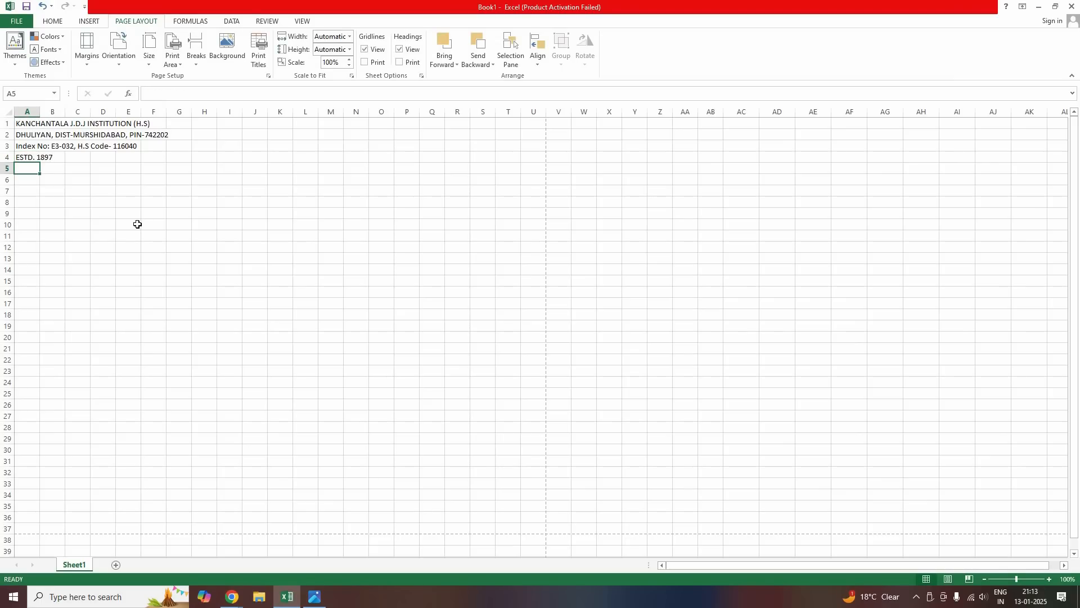
type("PROGRE")
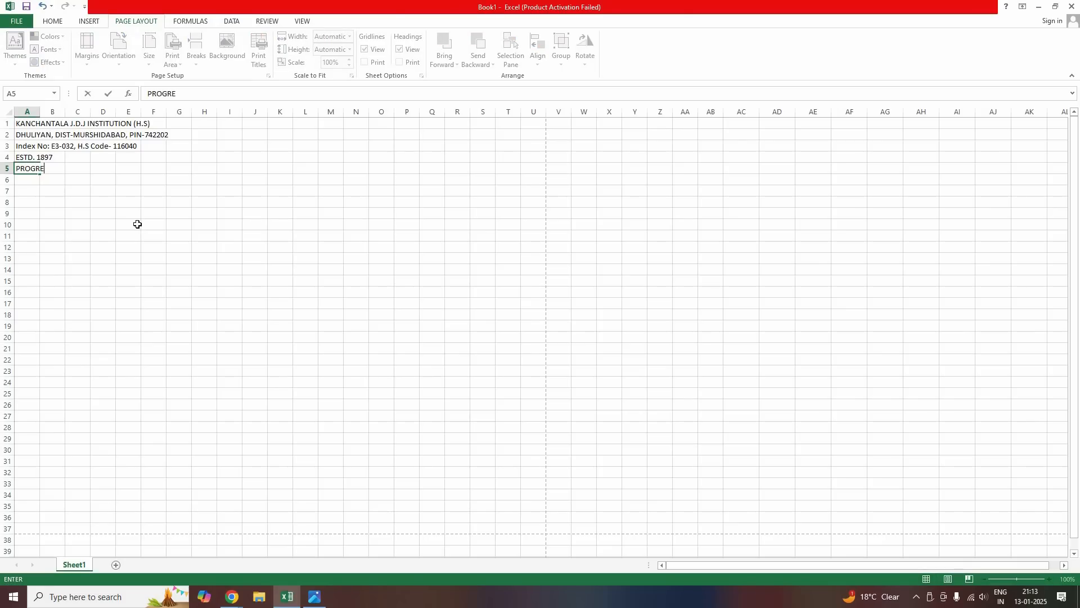
type("SS REPORT FOR THE YEAR")
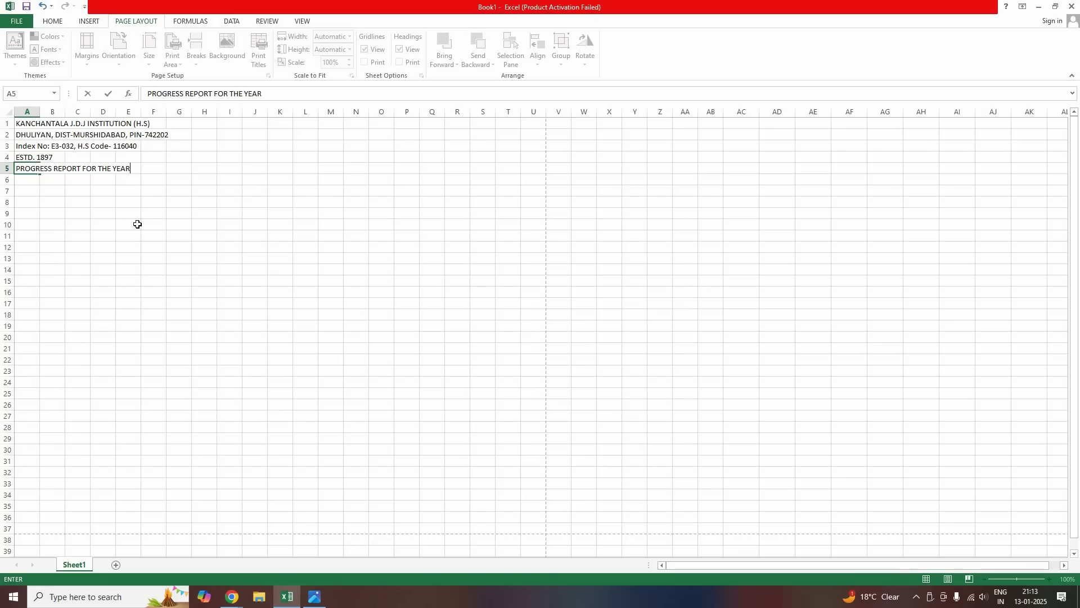
type(": 2025")
key("Return")
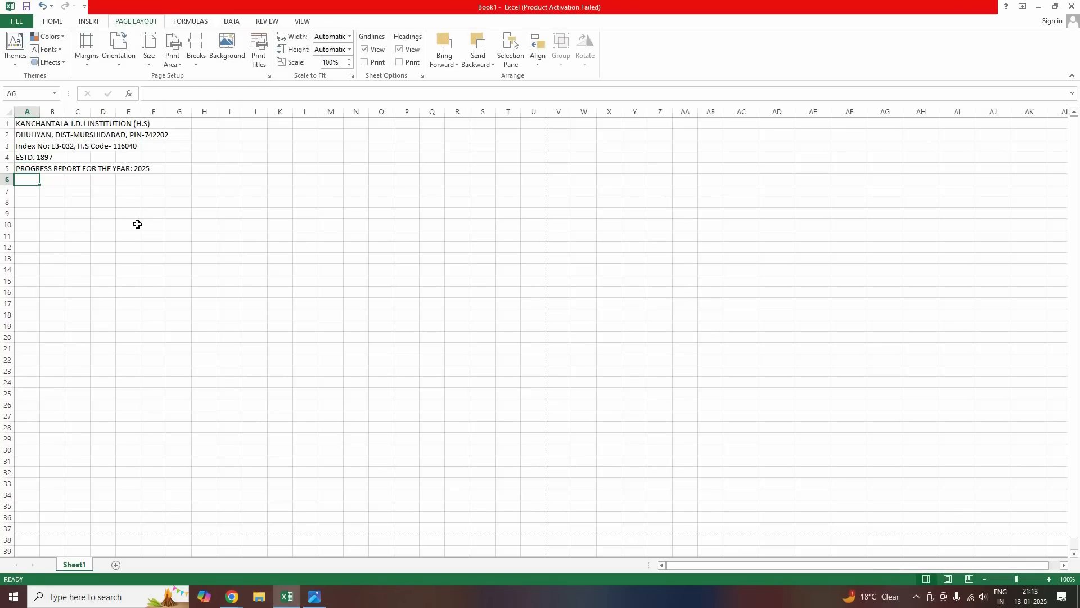
Type the labels NAME:, DOB: and FATHER'S NAME: across row 6
type("NAME")
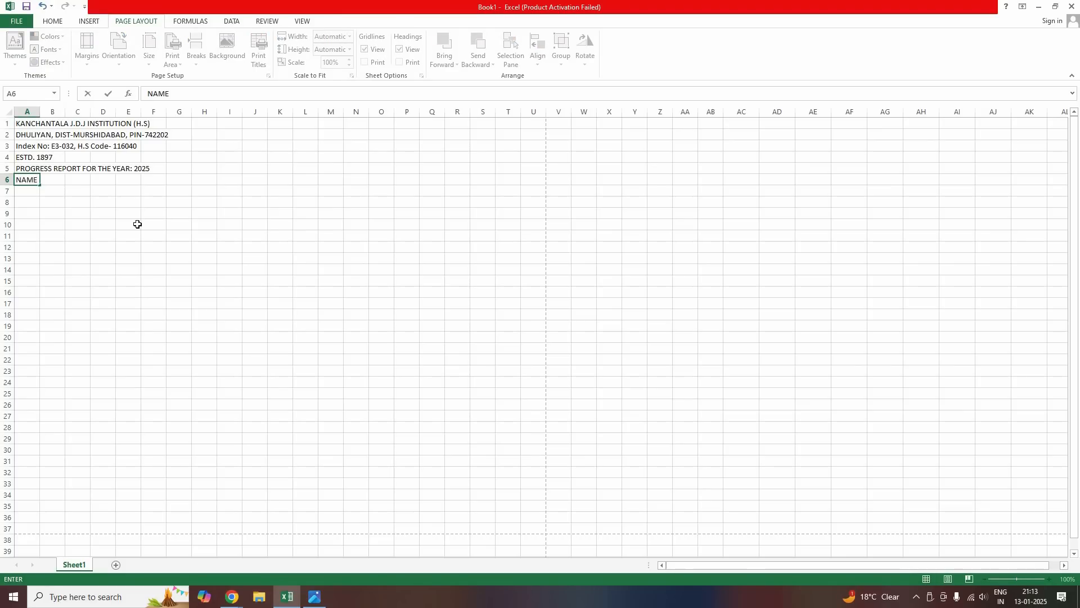
type(":")
key("Tab")
key("Tab")
key("Tab")
key("Tab")
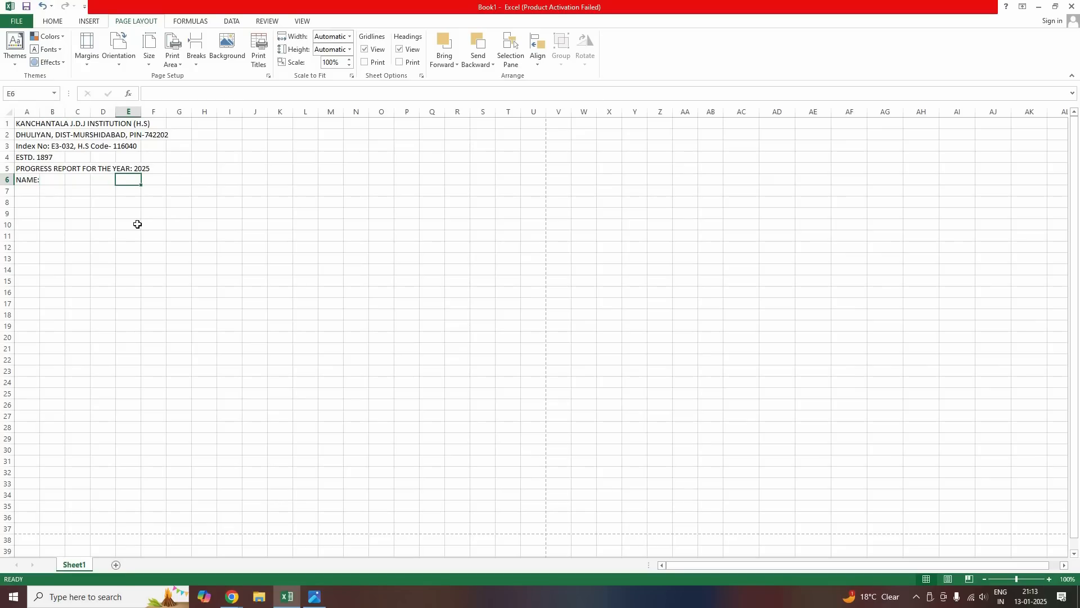
key("Tab")
type("DO")
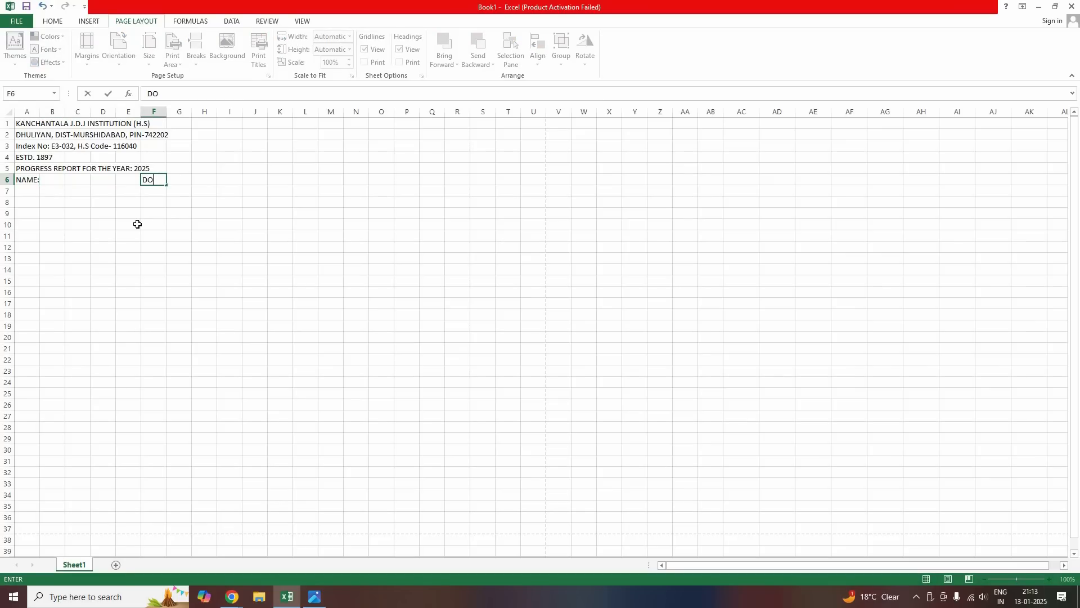
type("B:")
key("Tab")
key("Tab")
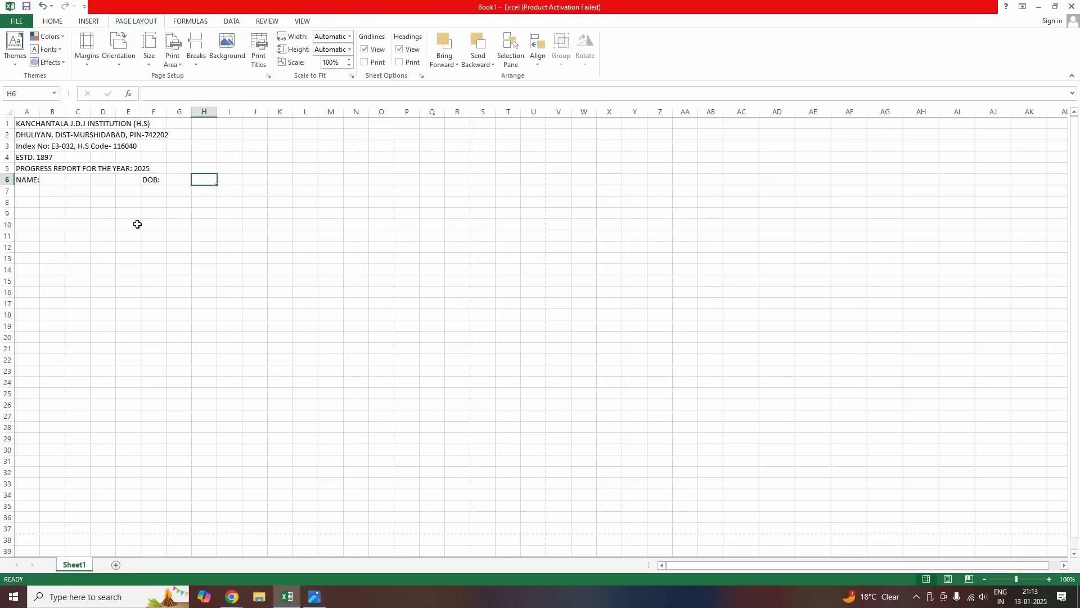
key("Tab")
type("FA")
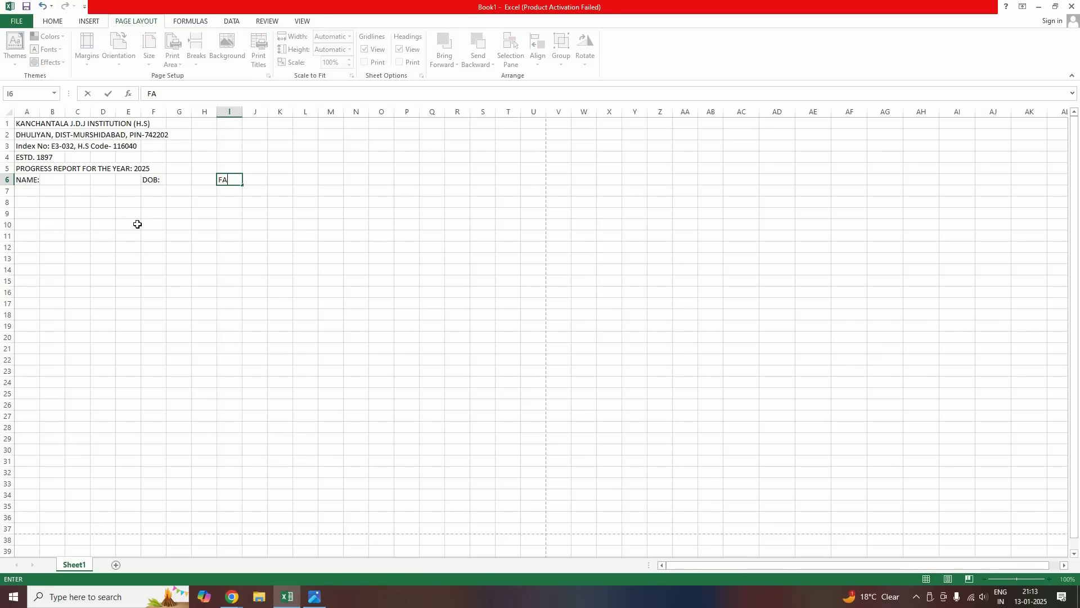
type("THER'S NAME:")
key("Tab")
key("Tab")
key("Tab")
key("Tab")
key("Tab")
key("Tab")
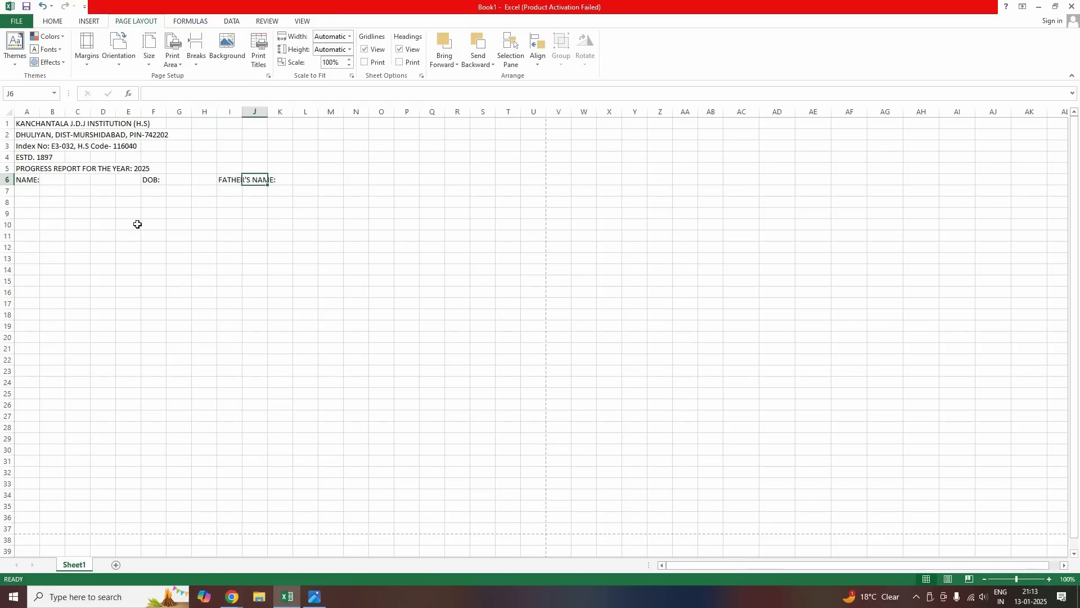
Add CLASS:, SEC:, ROLL and SID: labels in row 6, with the student's ID after SID
key("Tab")
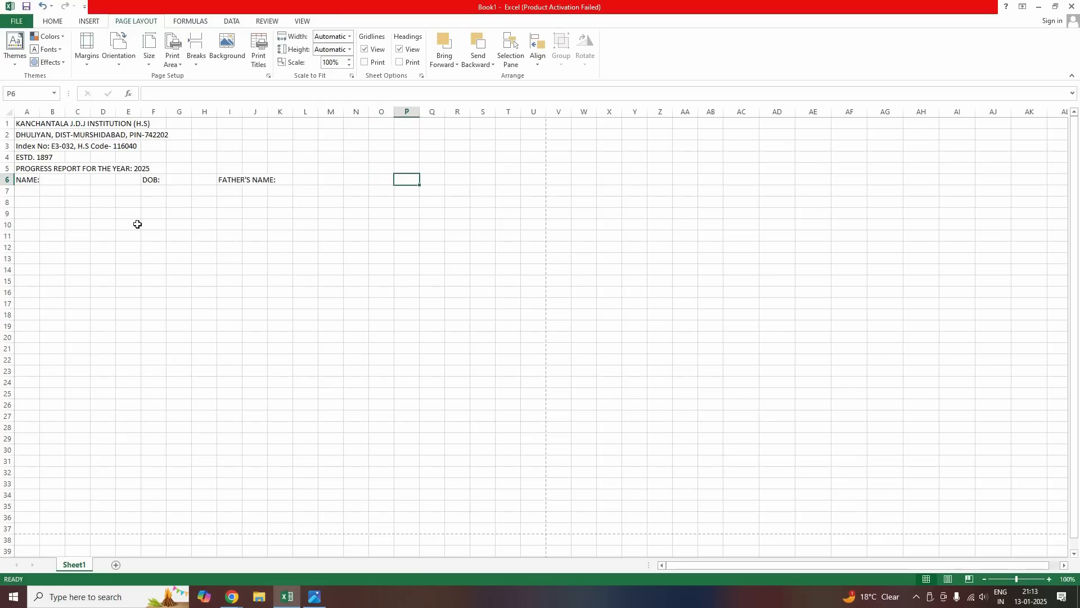
type("CLASS:")
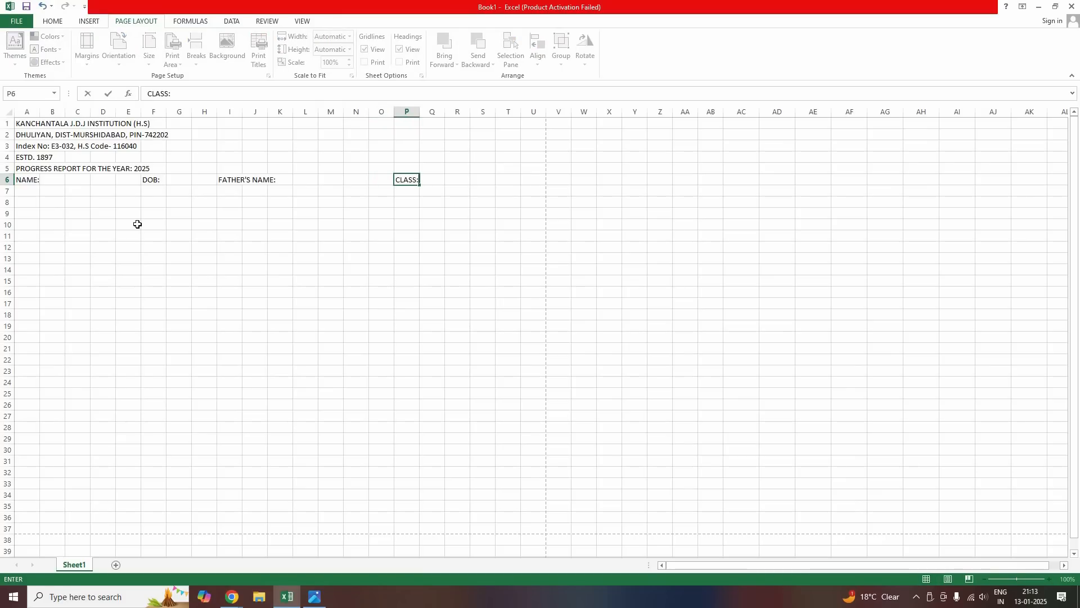
key("Tab")
key("Tab")
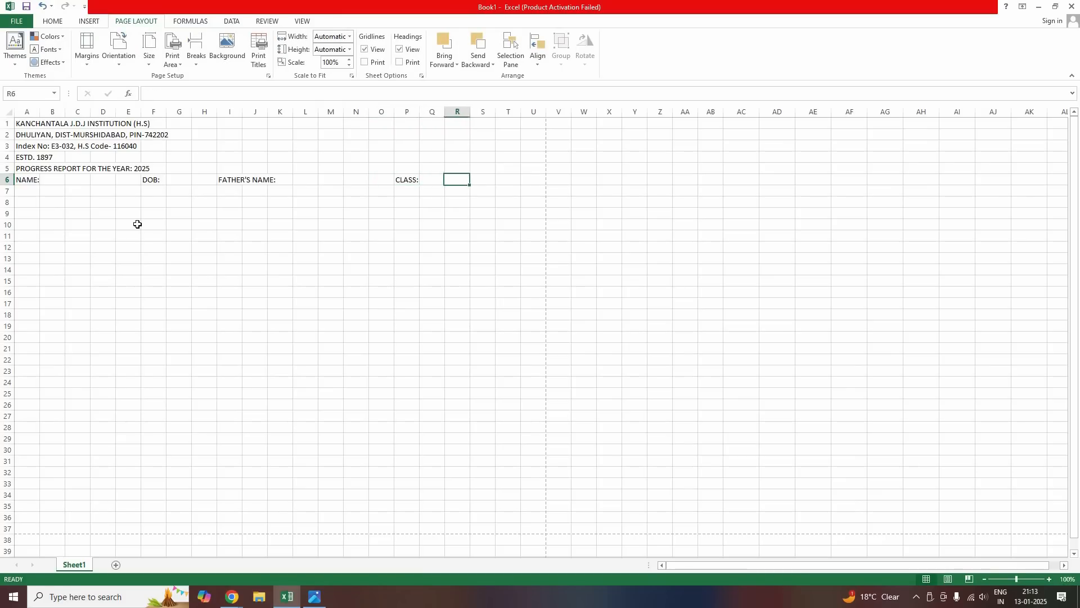
type("SEC:")
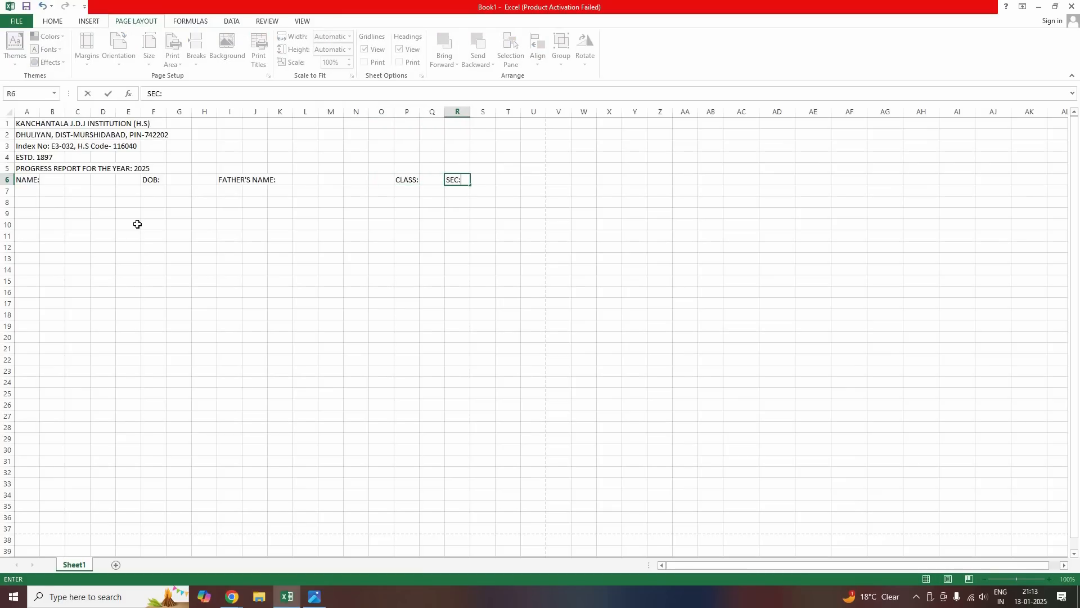
key("Tab")
key("Tab")
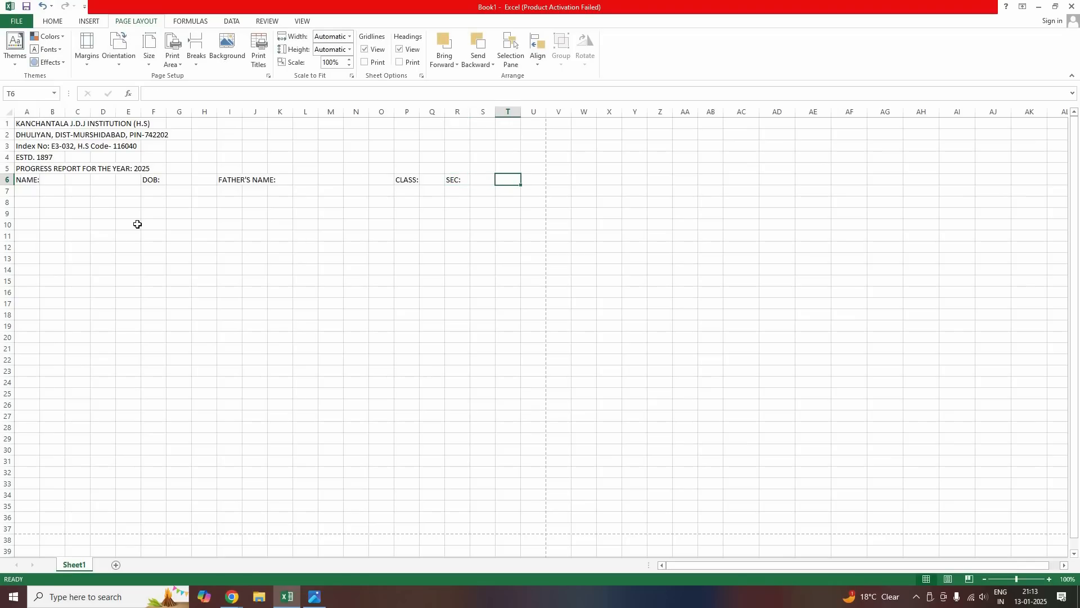
type("ROLL:")
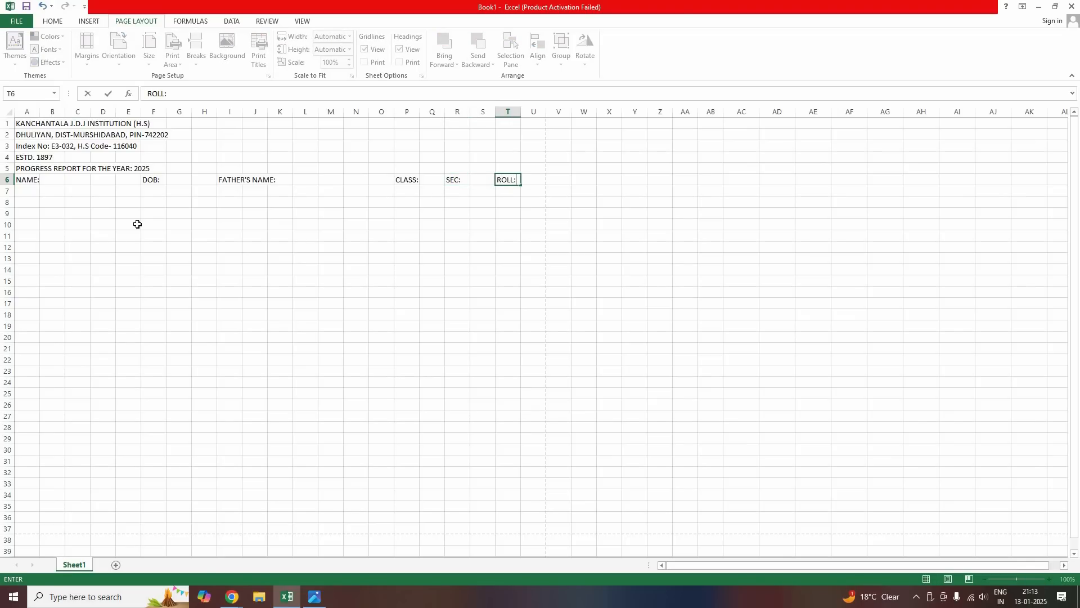
key("Tab")
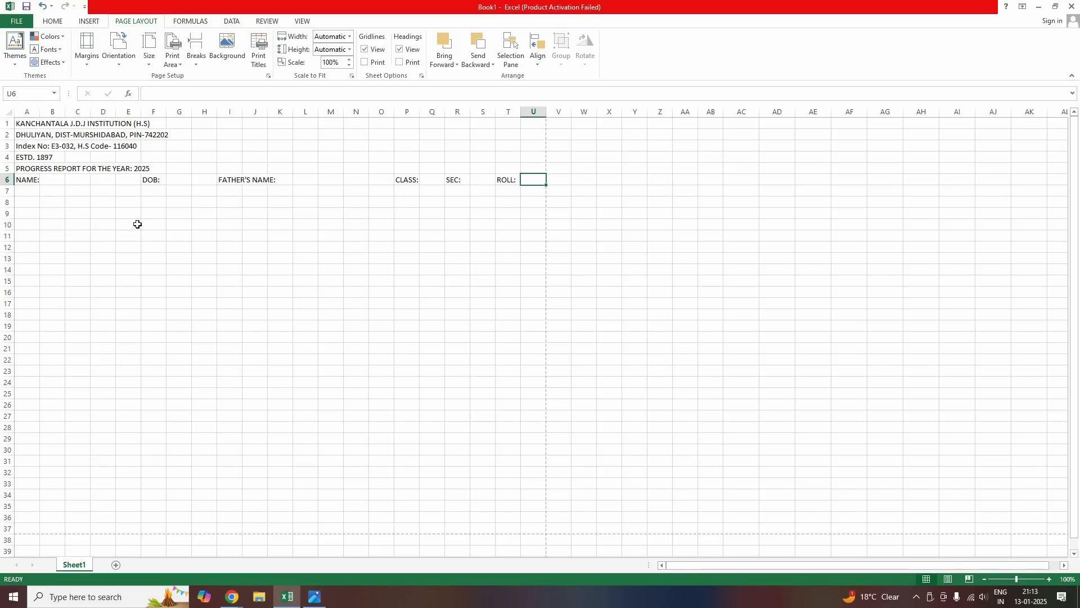
key("Right")
key("Right")
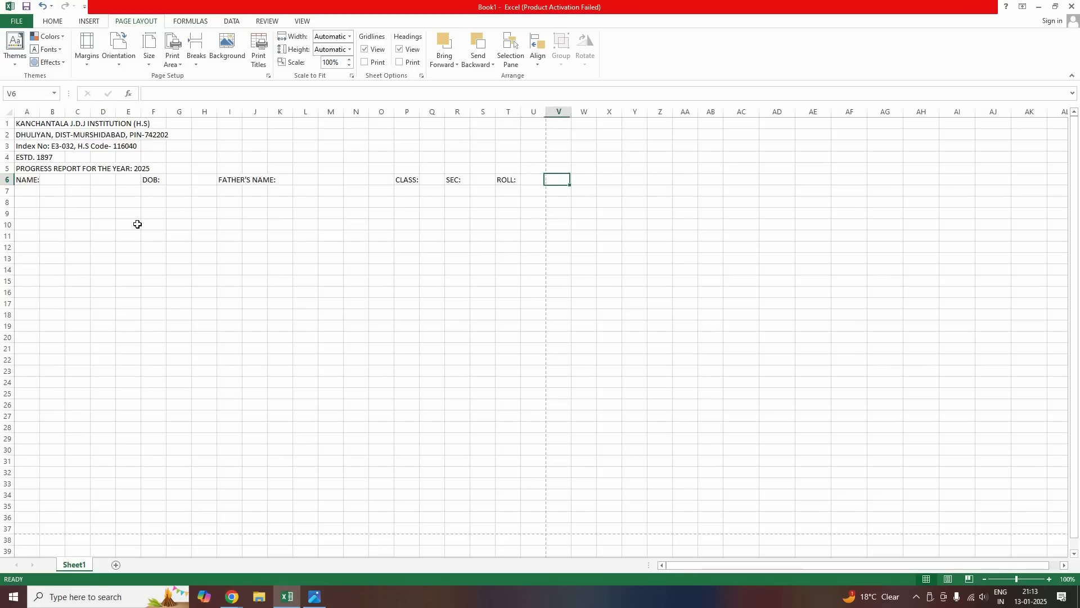
key("Left")
type("SID")
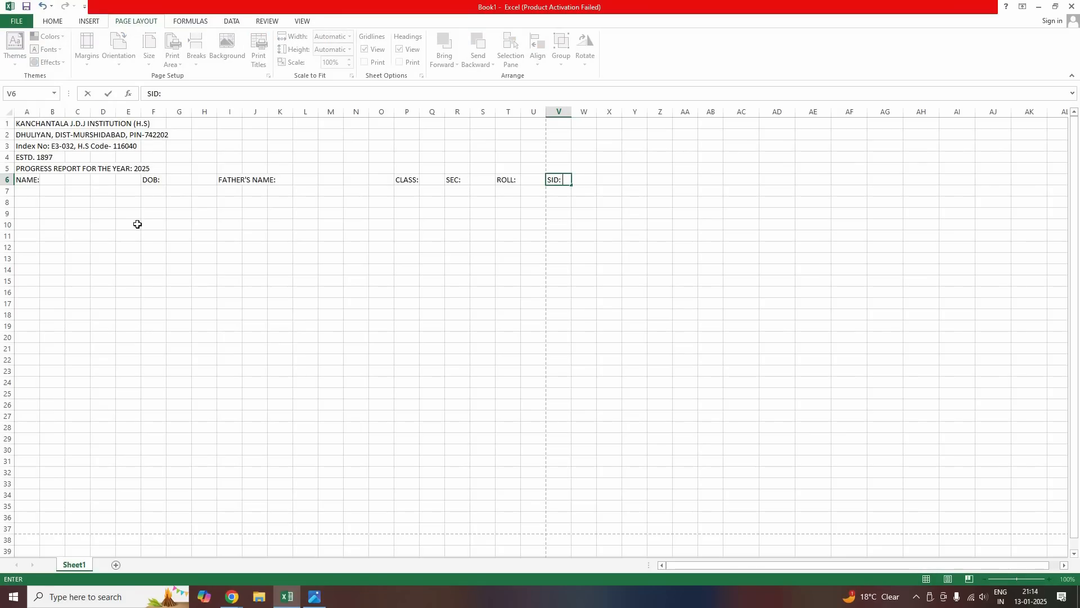
type(": 3719")
key("Return")
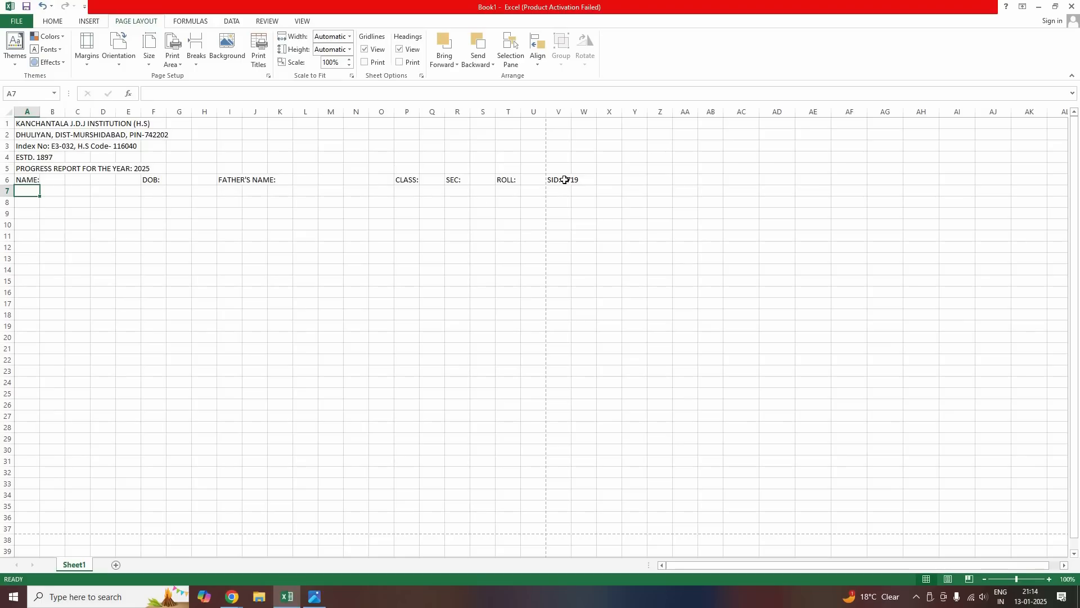
Narrow column K, shrink columns B–E to width 5.71, and narrow columns L–O
left_click(554, 183)
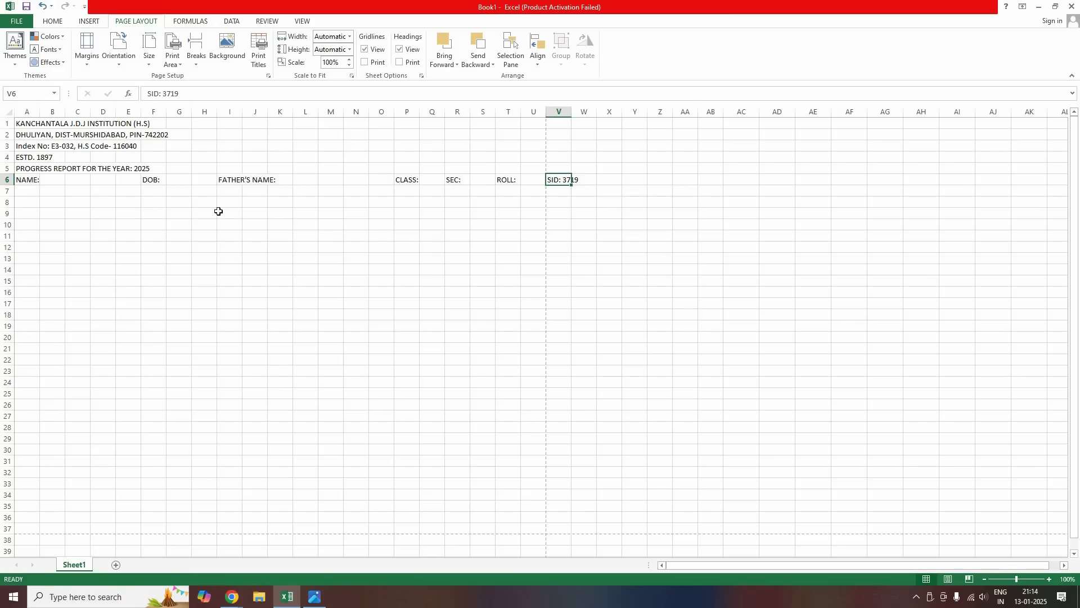
left_click(308, 181)
left_click(255, 269)
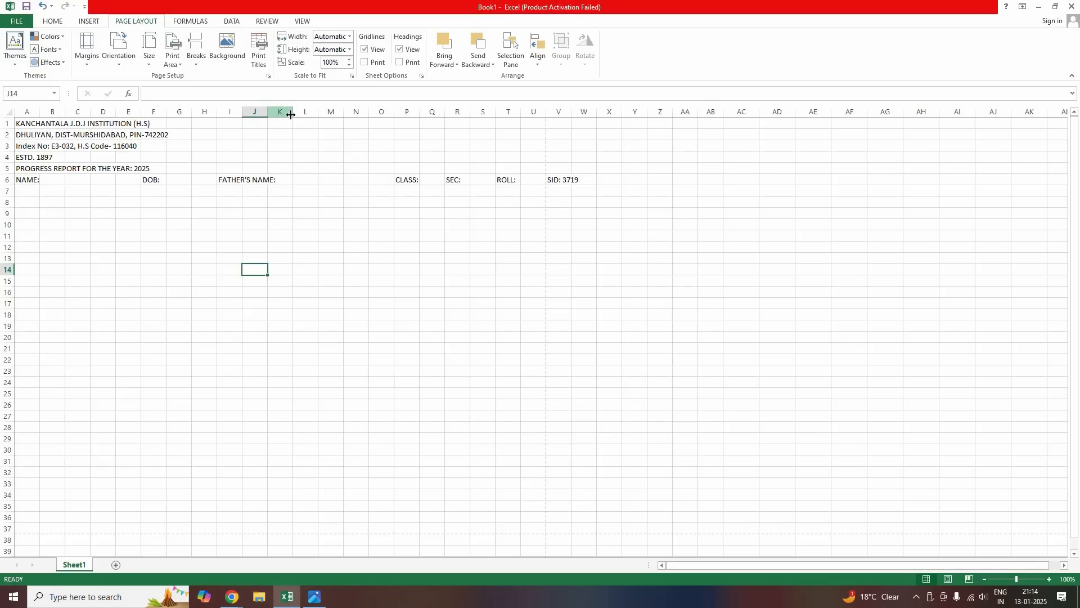
left_click_drag(291, 115, 279, 115)
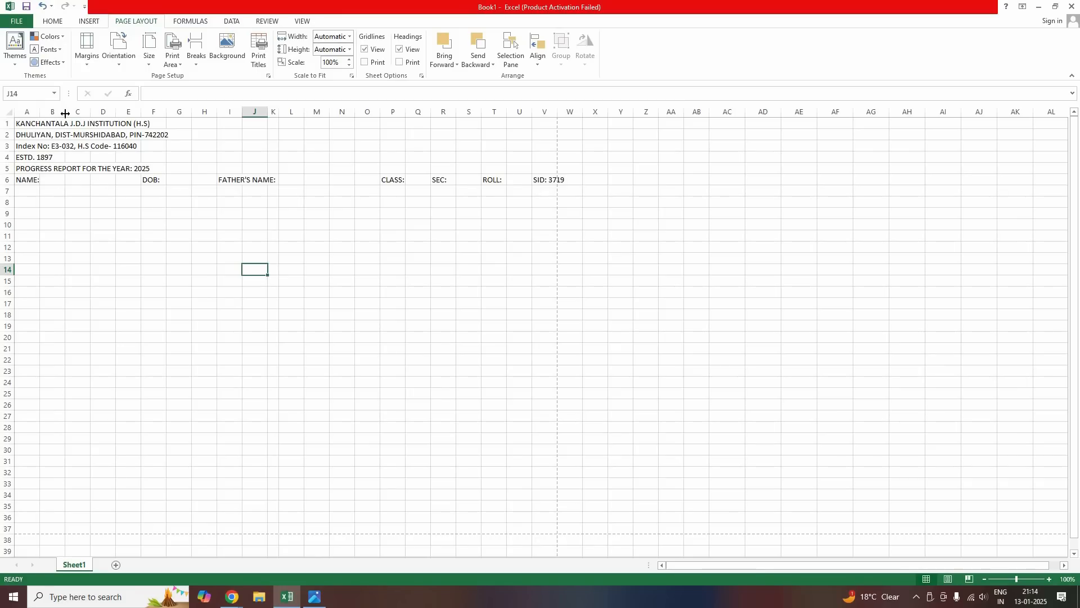
mouse_move(65, 113)
left_mouse_down()
mouse_move(117, 120)
mouse_move(87, 112)
left_mouse_up()
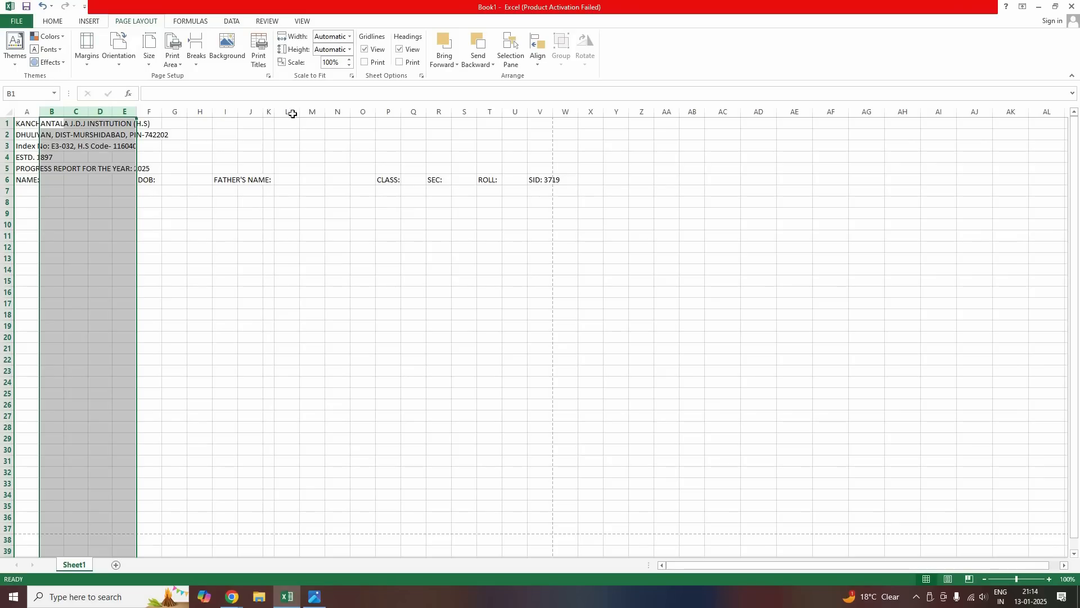
left_click_drag(287, 112, 323, 111)
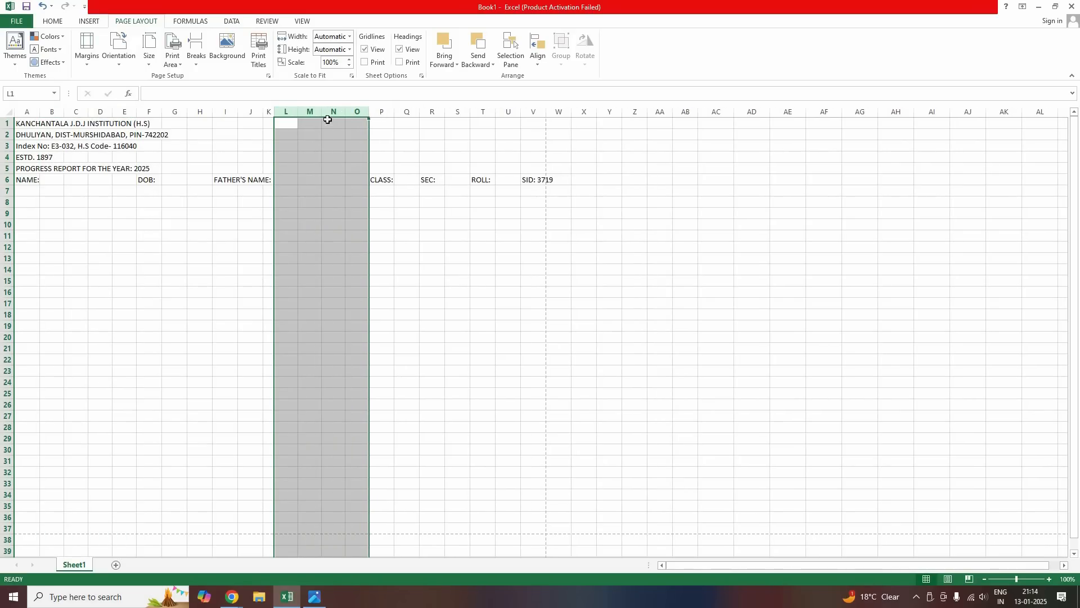
left_click(294, 231)
left_click(116, 198)
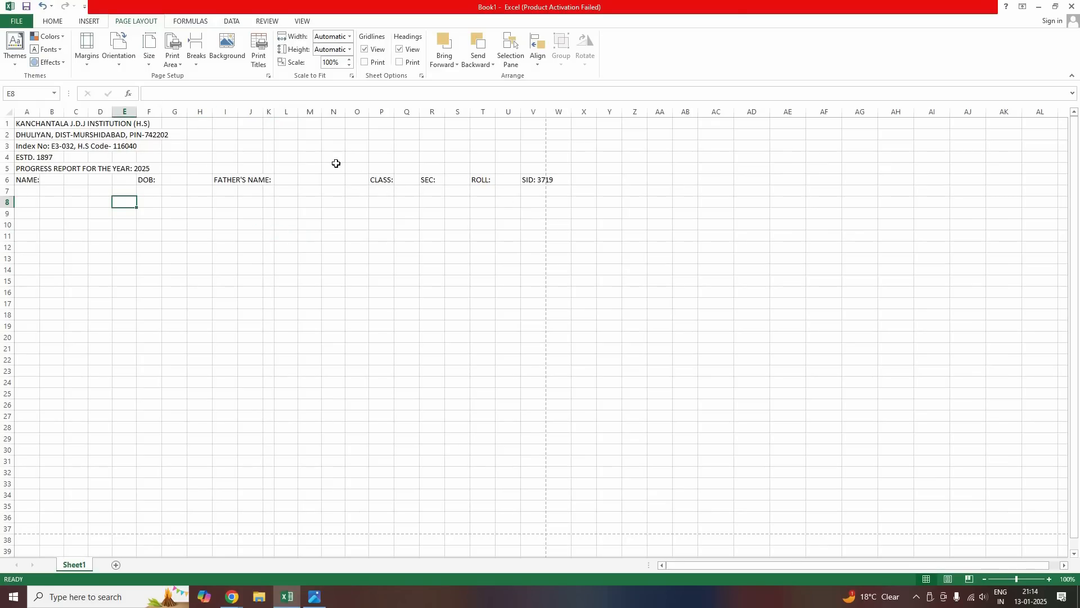
Set the left and right page margins to 0.5 through Custom Margins
left_click(528, 201)
left_click(86, 49)
left_click(141, 263)
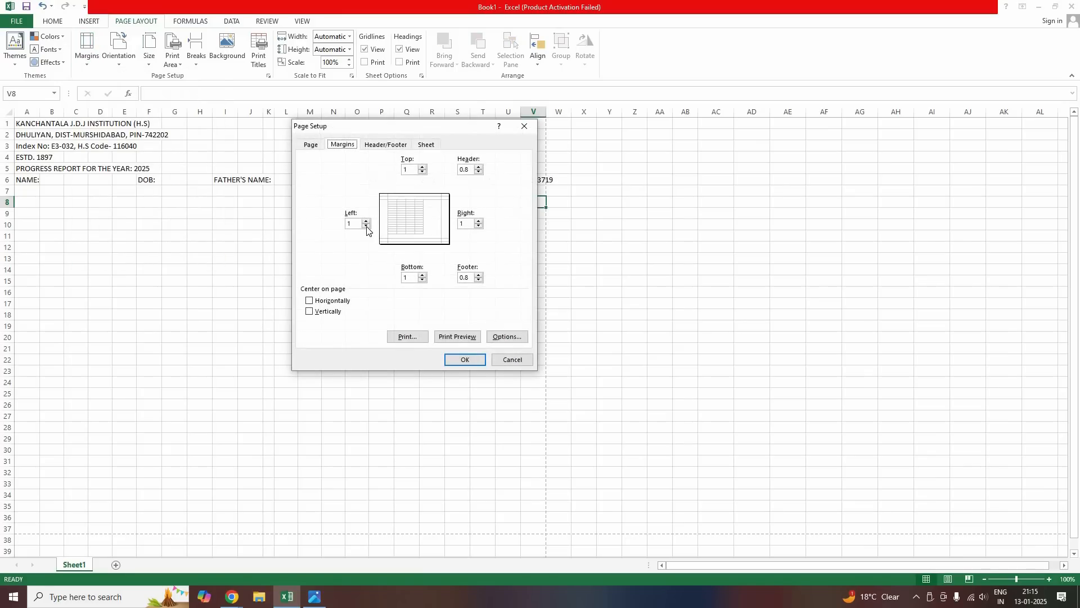
left_click(366, 227)
left_click(478, 225)
left_click(471, 362)
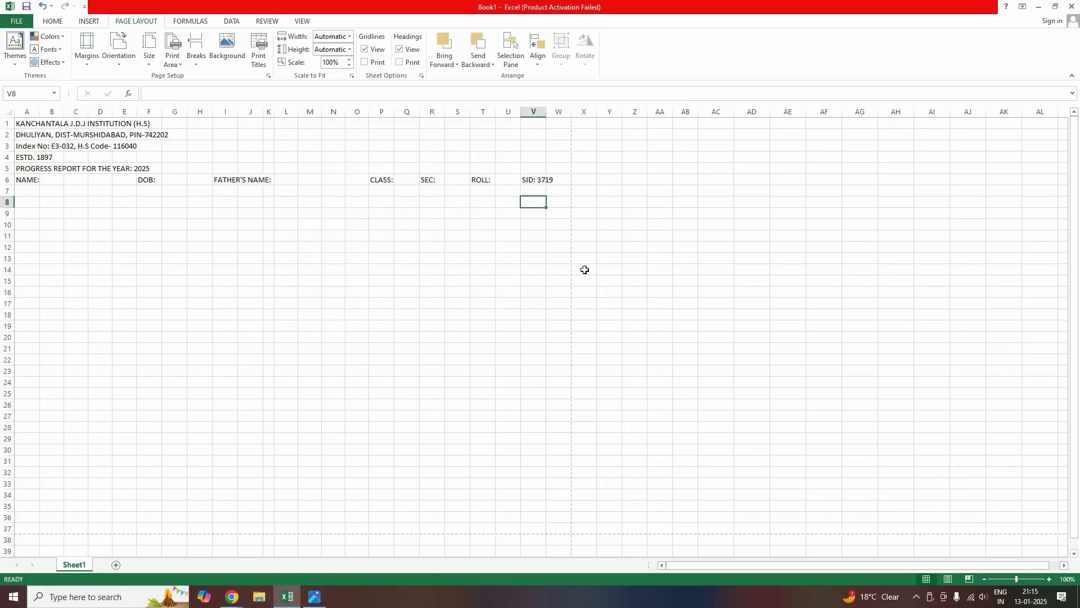
Widen column A slightly and check that column P is 5.71 wide
left_click(309, 270)
left_click(509, 236)
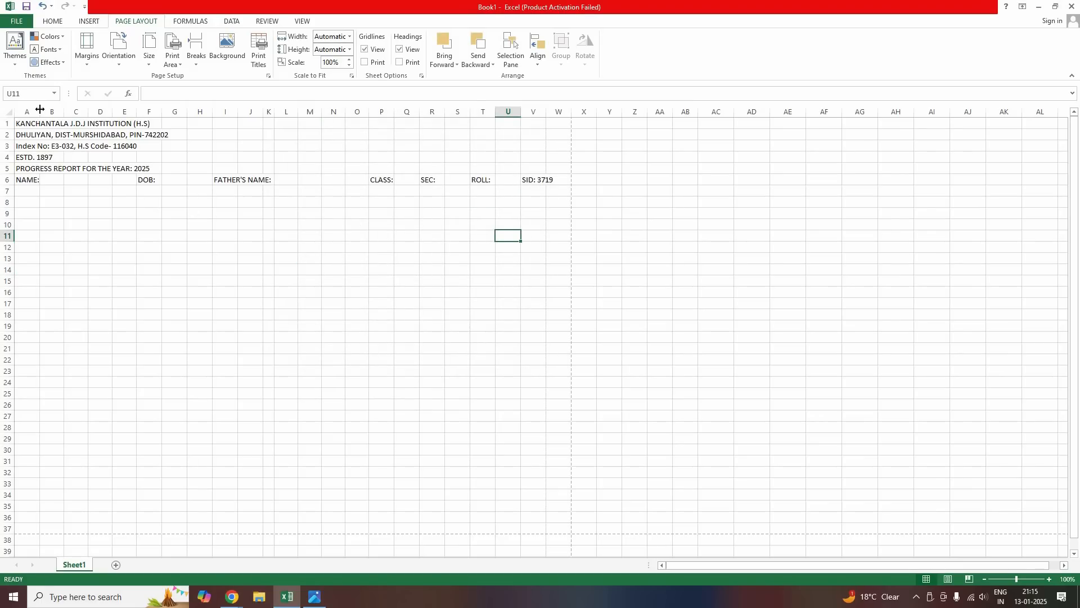
left_click_drag(40, 109, 41, 110)
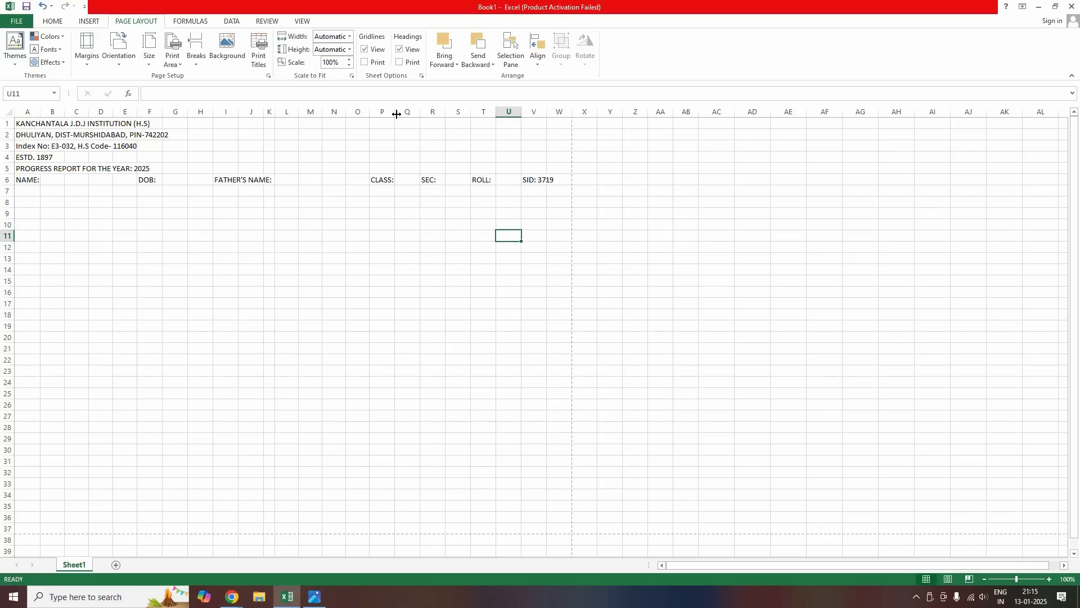
left_click_drag(395, 112, 396, 117)
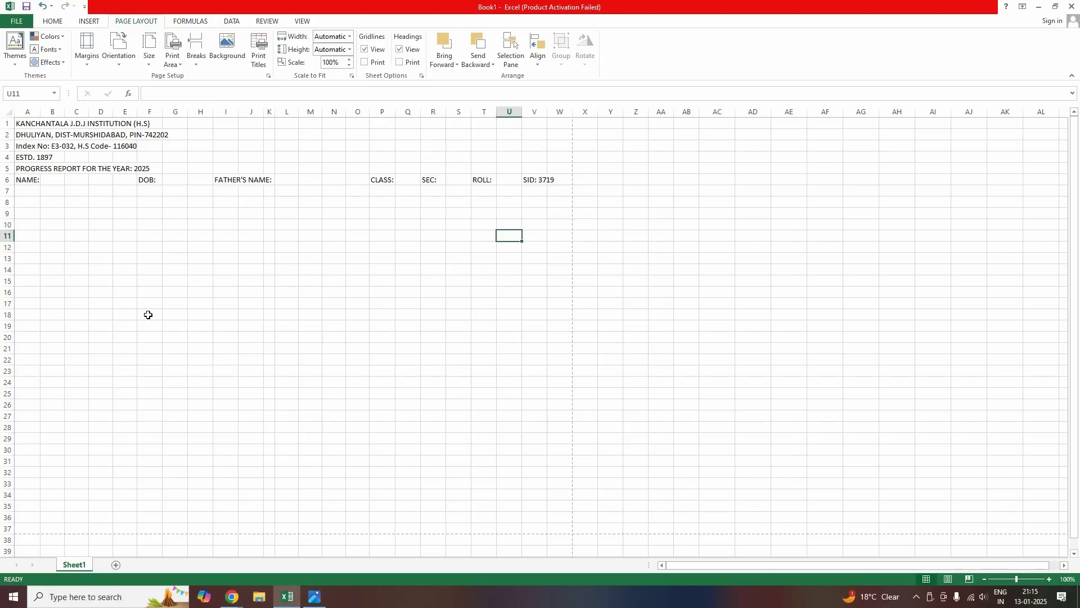
key("Return")
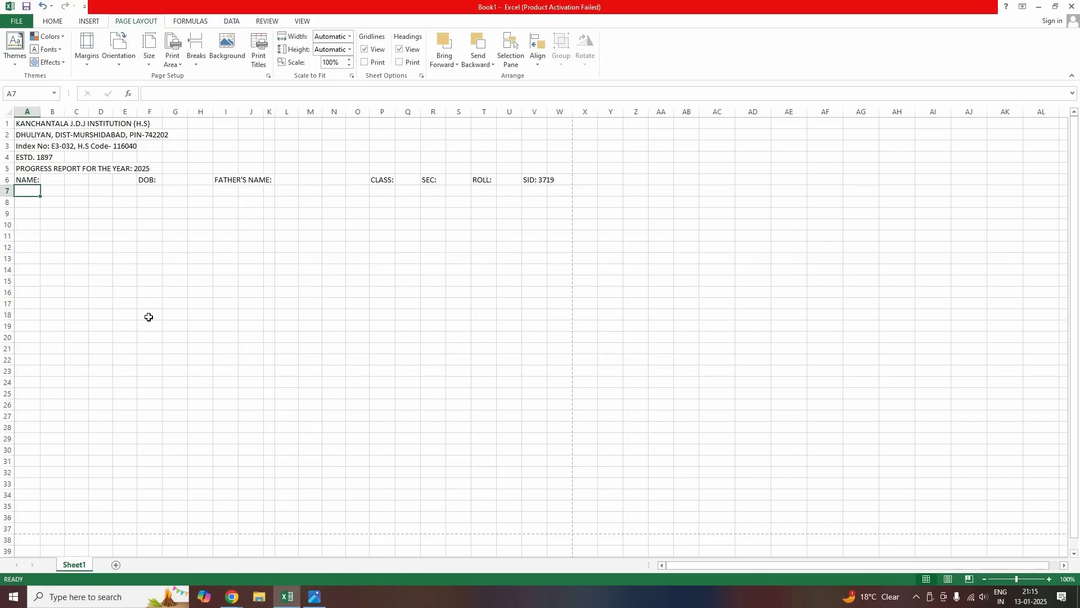
Enter the headings 'Name of Indicator' in A7 and 'Formative' in H7
type("NAME:")
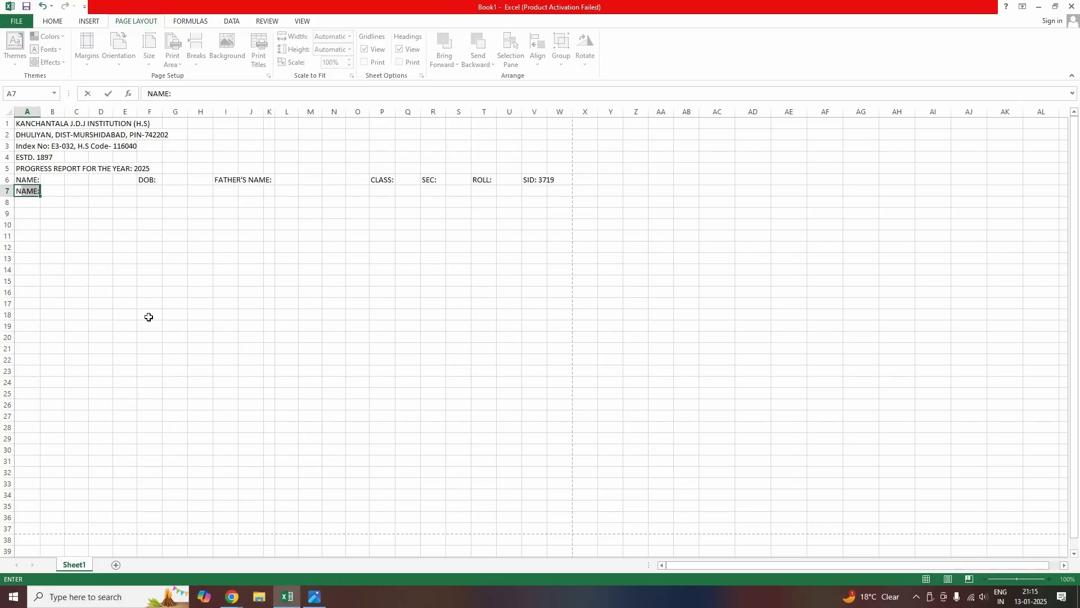
type("Name of Indicator")
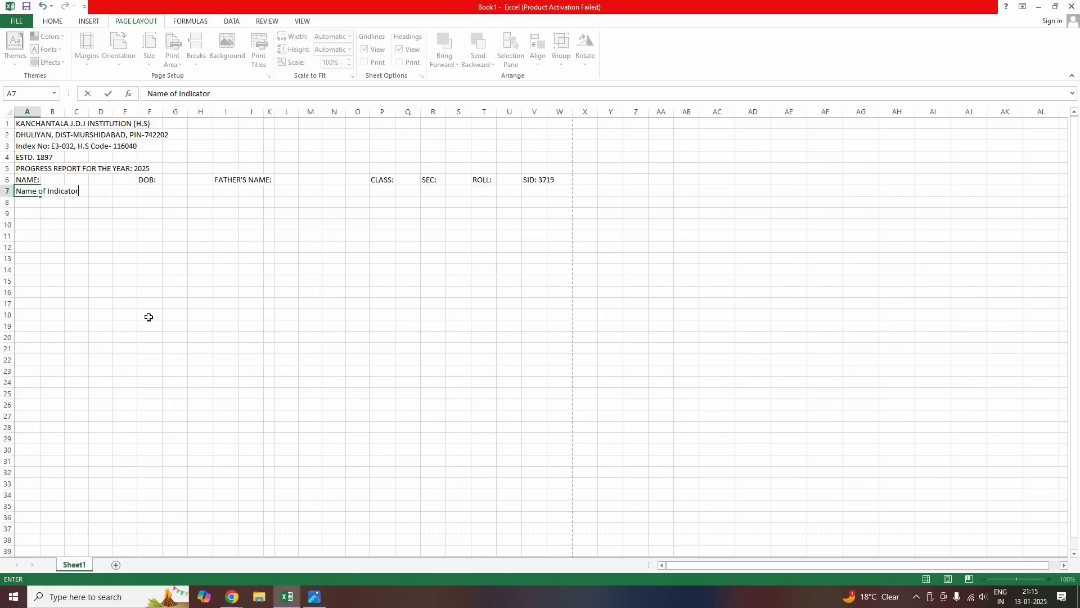
key("Tab")
key("Tab")
key("Tab")
key("Tab")
key("Tab")
key("Tab")
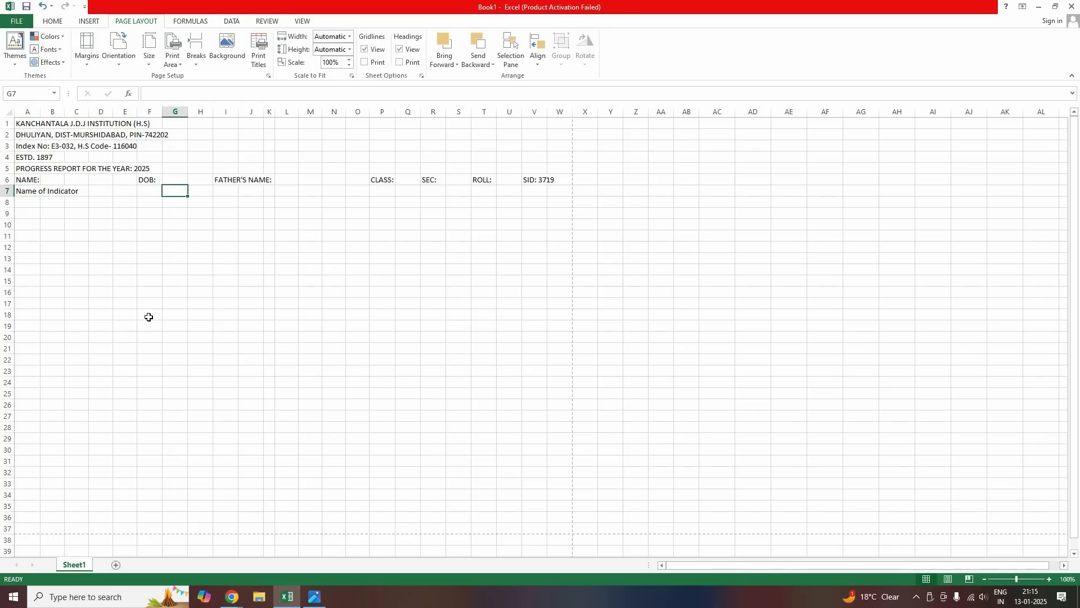
key("Tab")
type("Formati")
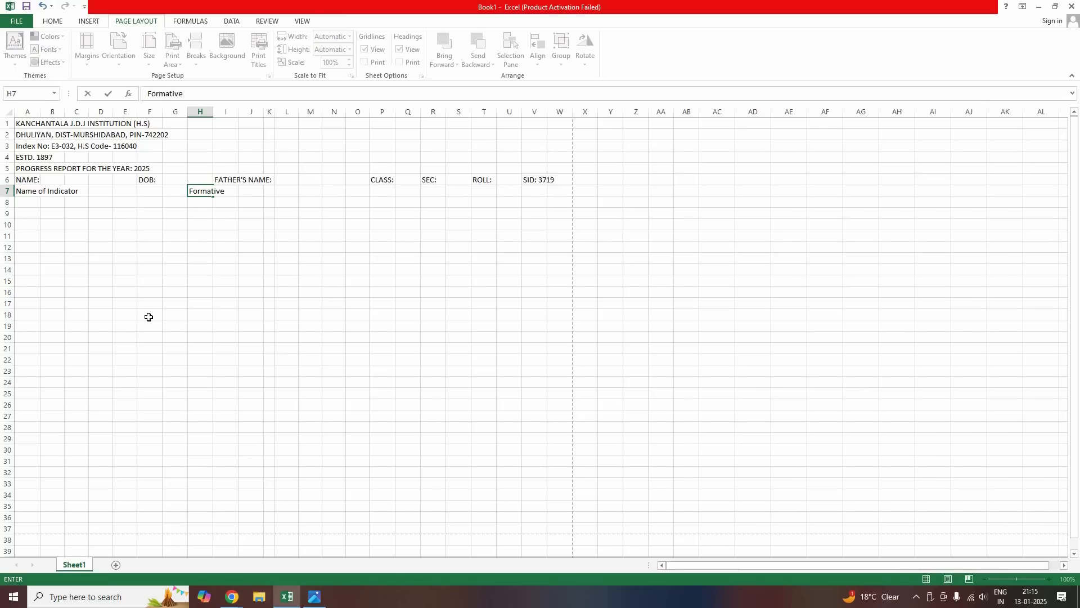
type("ve")
key("Tab")
key("Tab")
key("Tab")
key("Tab")
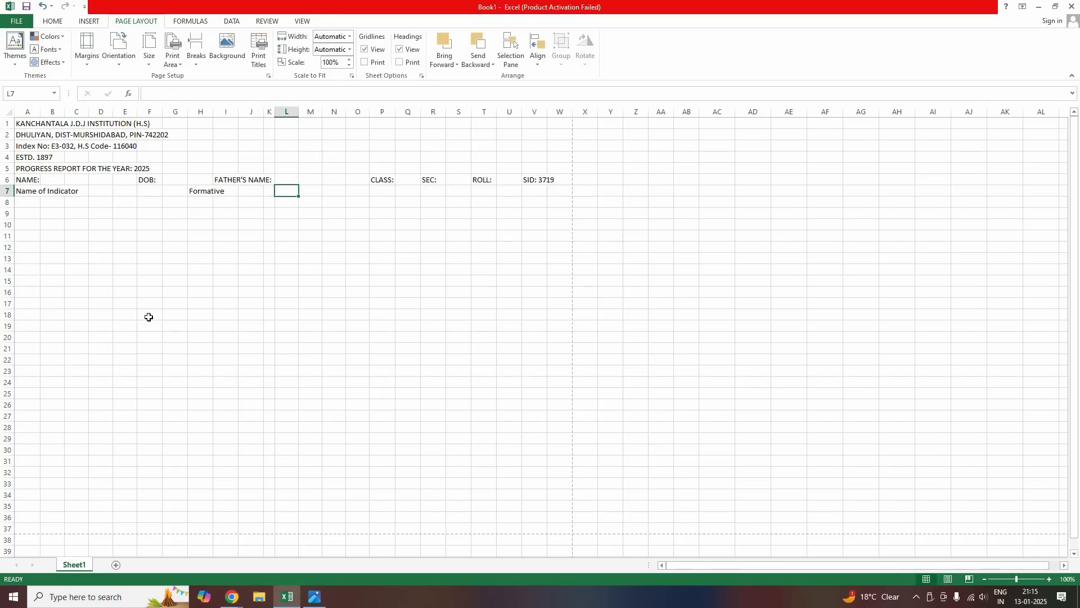
Enter the headings 'Name of Subject' in M7 and 'Summative' in T7
type("Su")
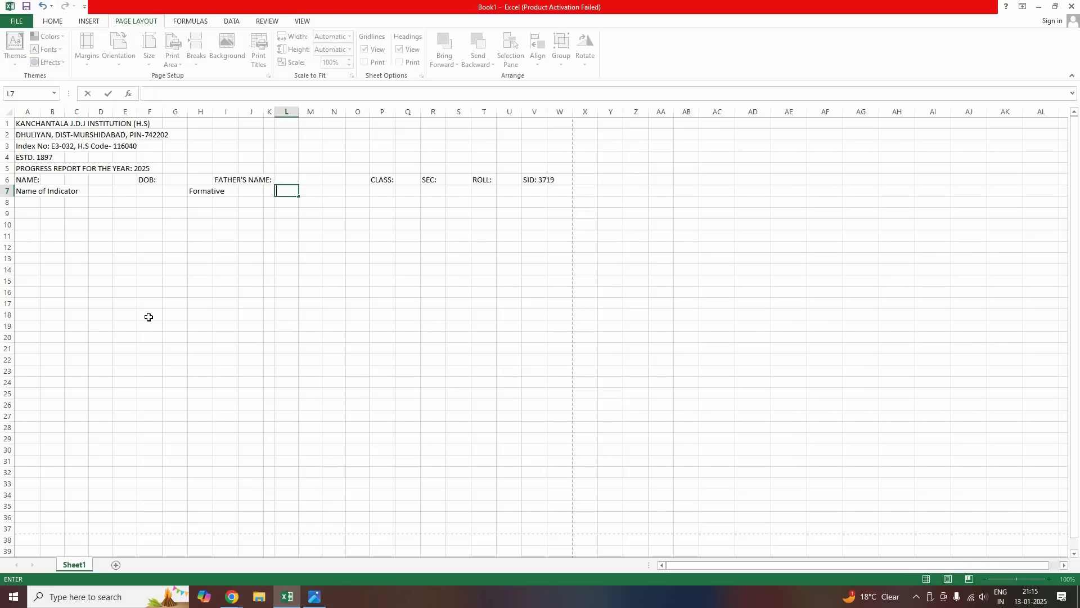
key("BackSpace")
key("Tab")
type("Sub")
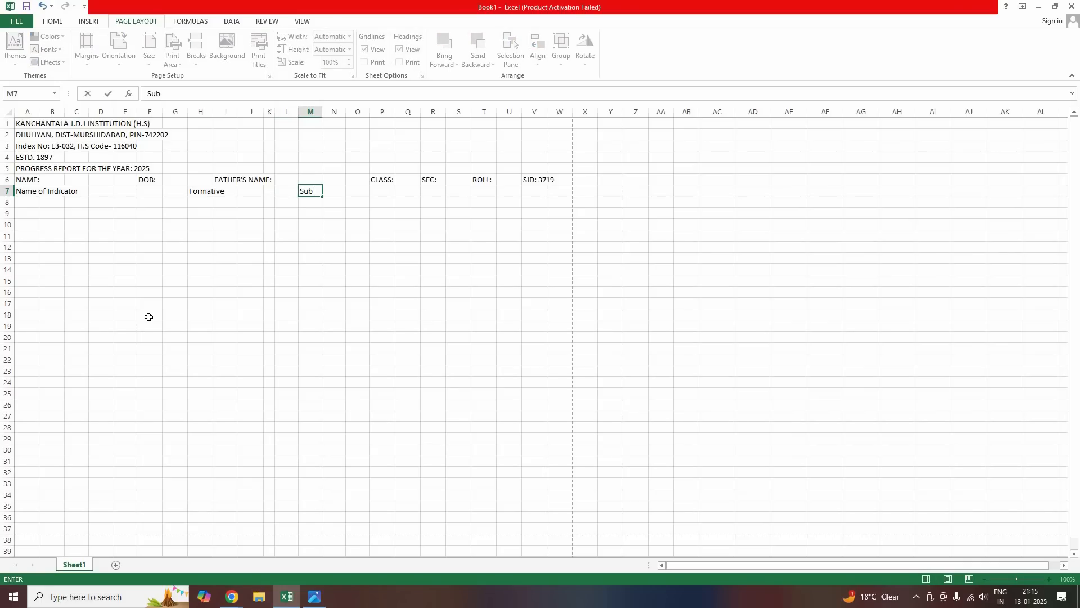
key("BackSpace")
key("BackSpace")
type("Name of Subj")
key("BackSpace")
key("BackSpace")
type("bject")
key("Right")
key("Right")
key("Right")
key("Right")
key("Right")
key("Right")
key("Right")
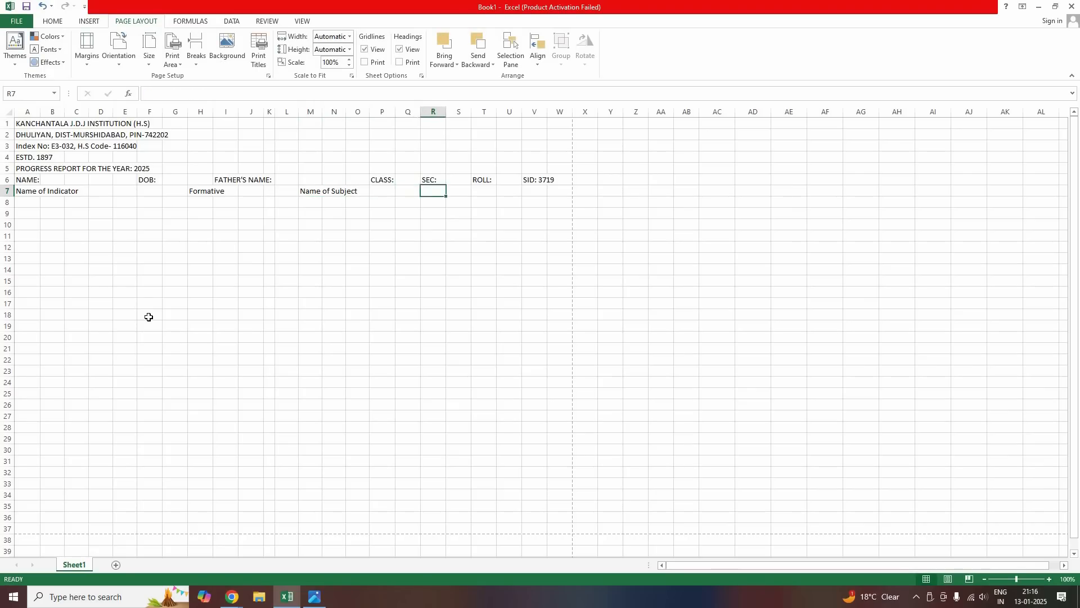
type("Su")
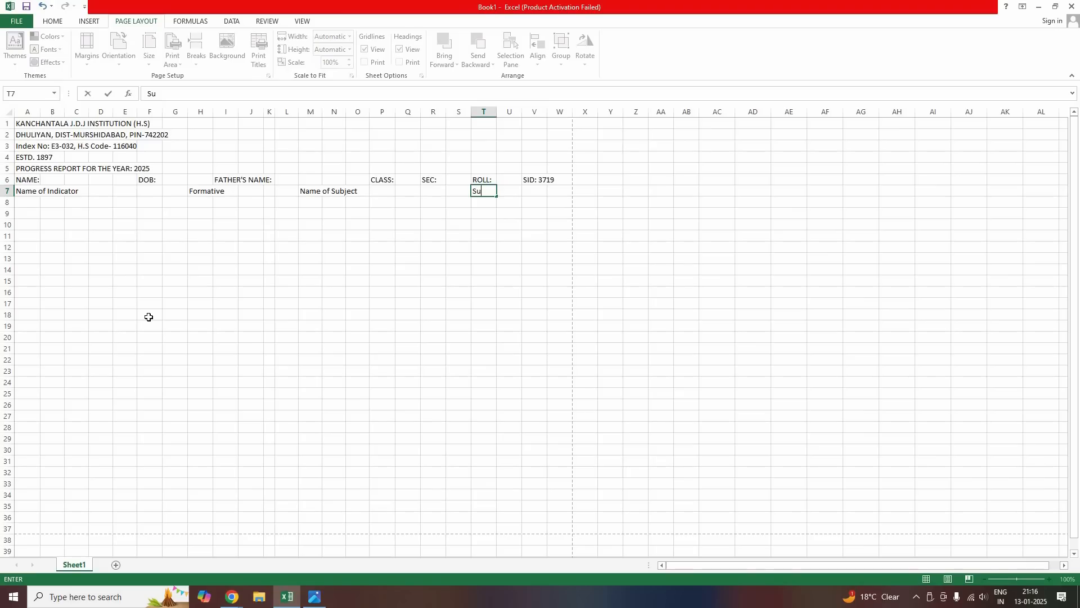
type("mmative")
key("Return")
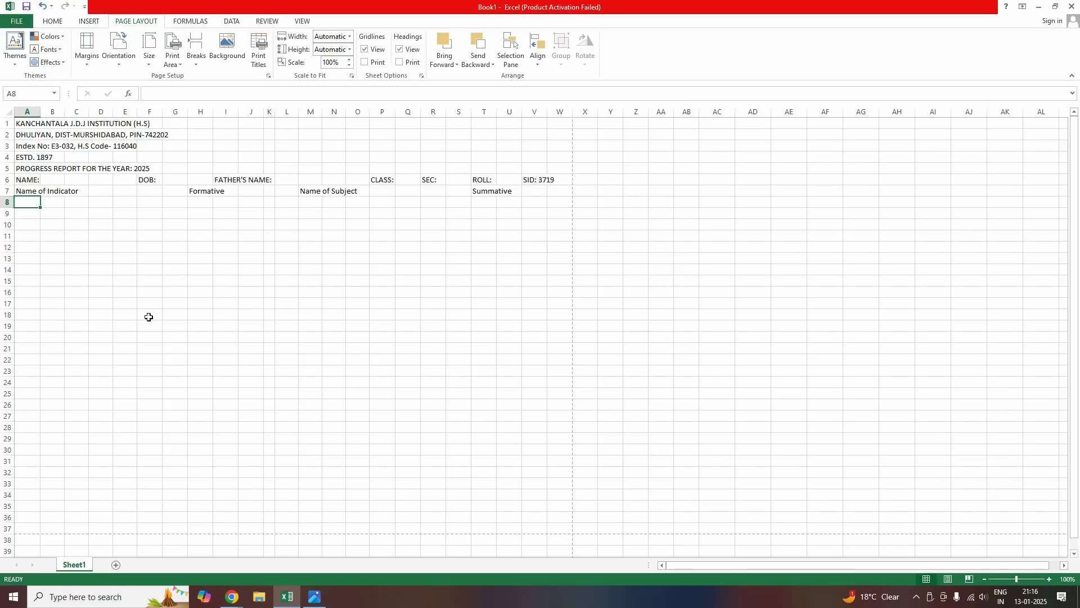
Check the reference report card photo, then return to the workbook and select row 9
key("Down")
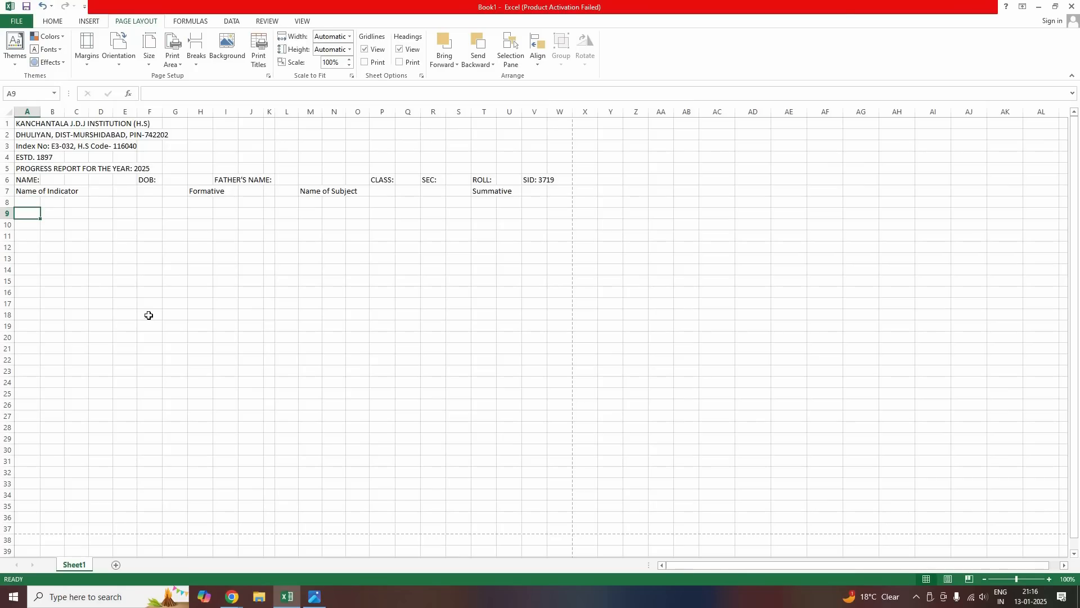
left_click(319, 598)
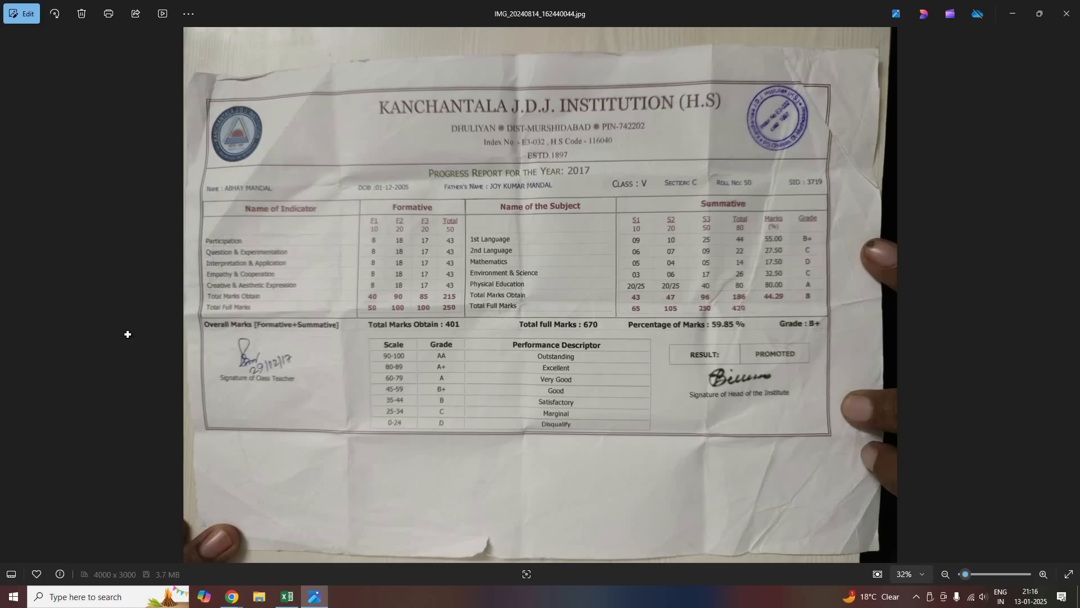
key("alt+Tab")
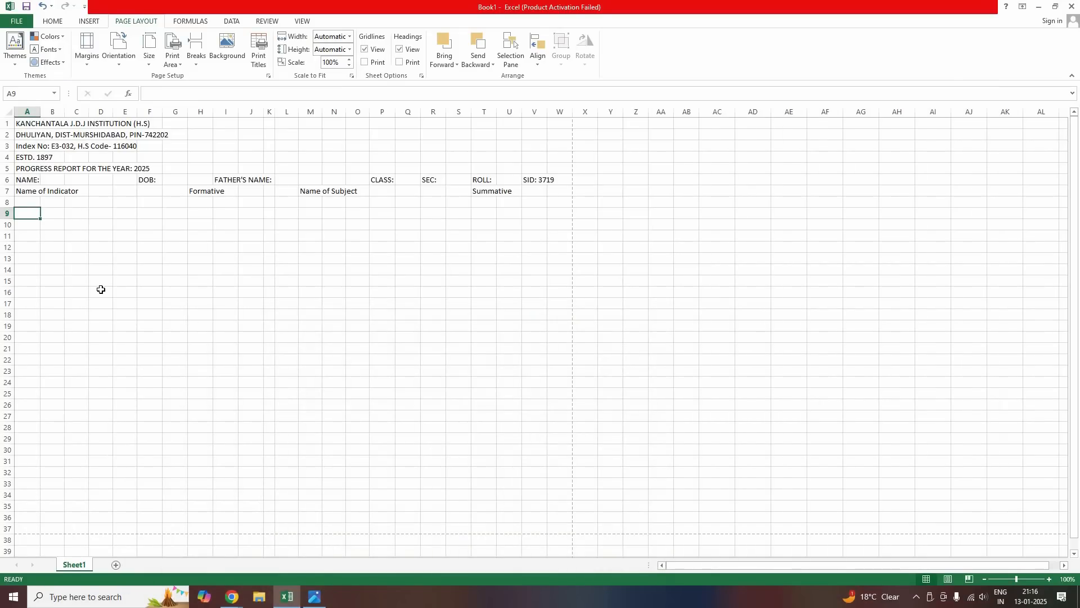
key("Down")
left_click(4, 213)
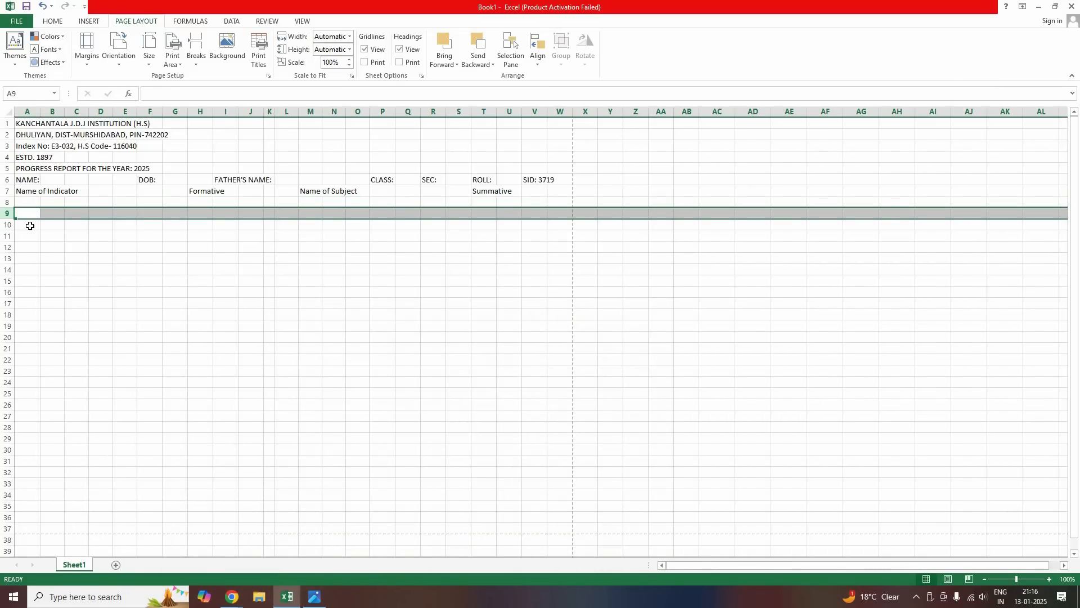
Enter Participation, Question & Experimentation, Interpretation & Application and Empathy & Cooperation in A10:A13
left_click(30, 225)
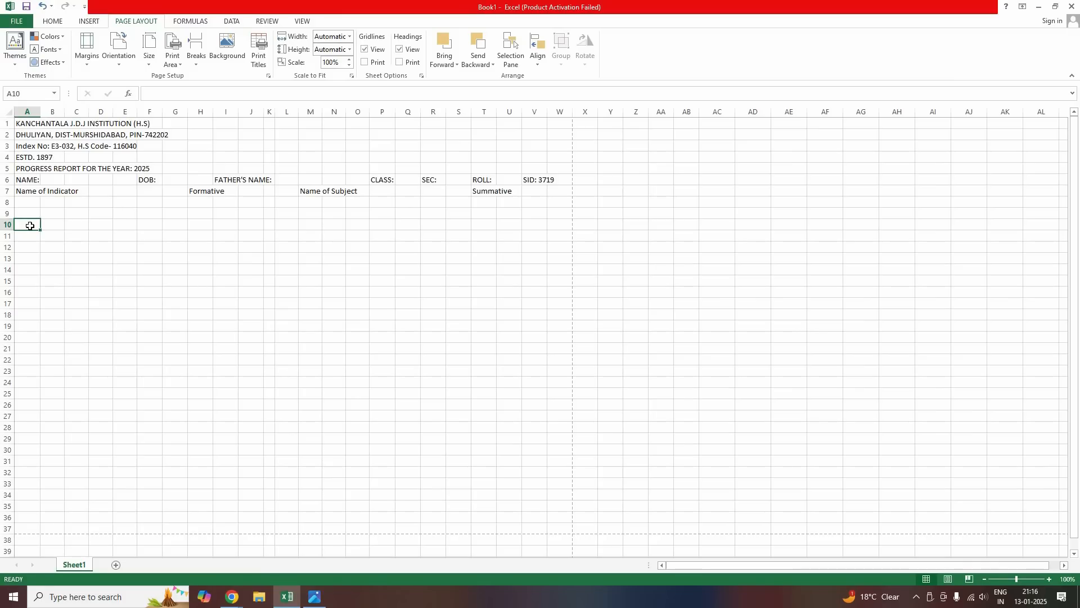
type("P")
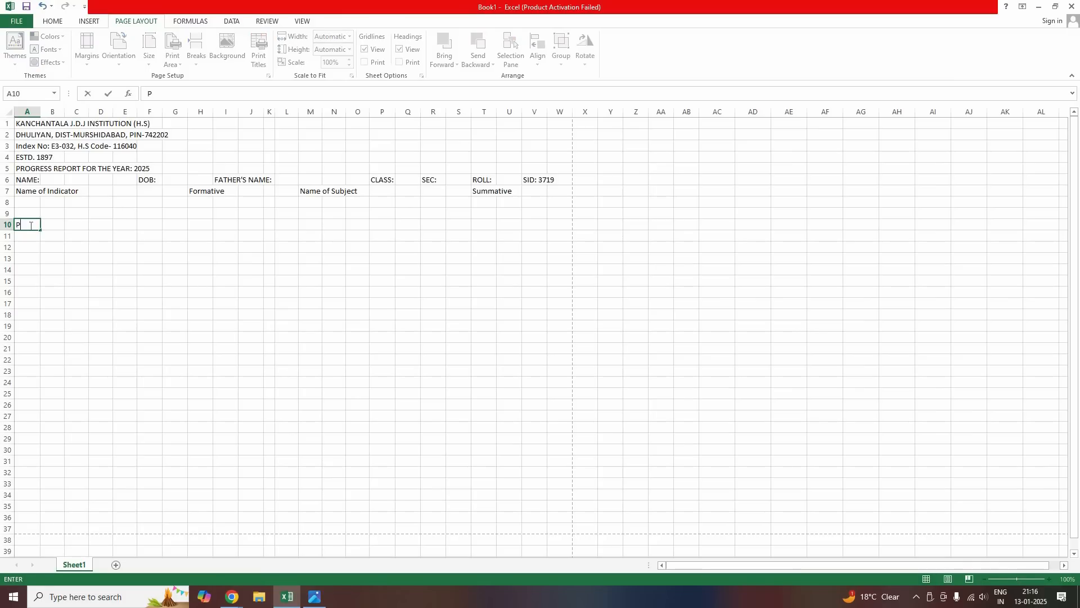
type("articipation")
key("Return")
type("Question &")
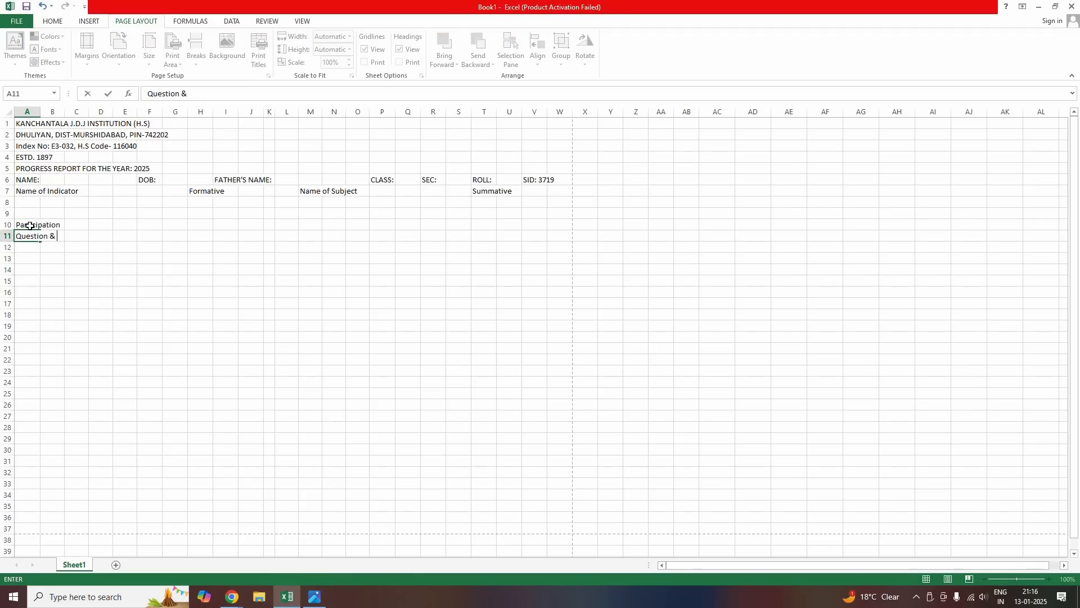
type(" Experimentation")
key("Return")
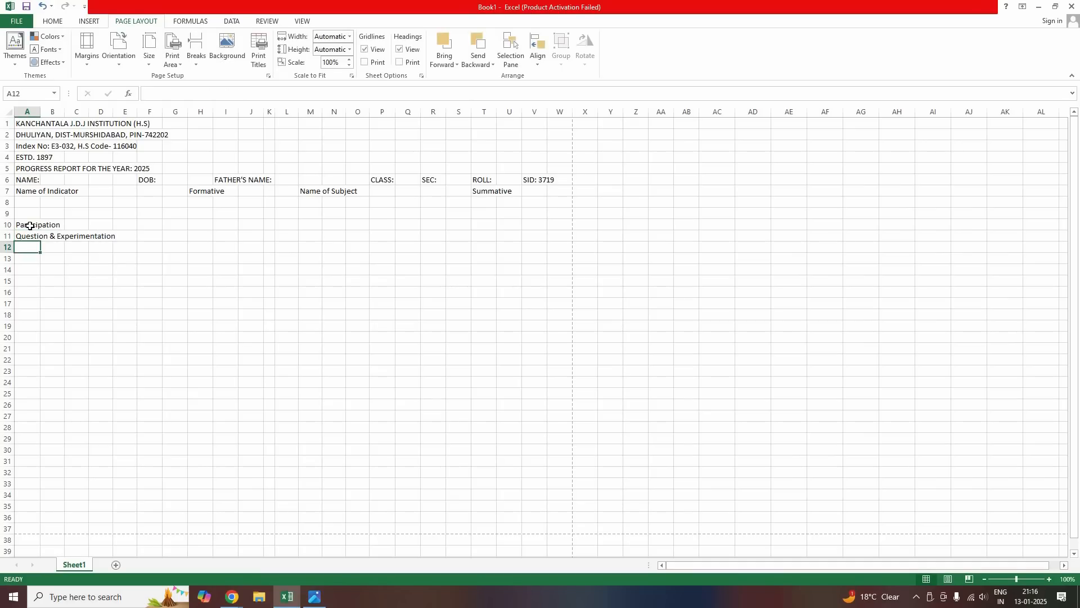
type("Inter")
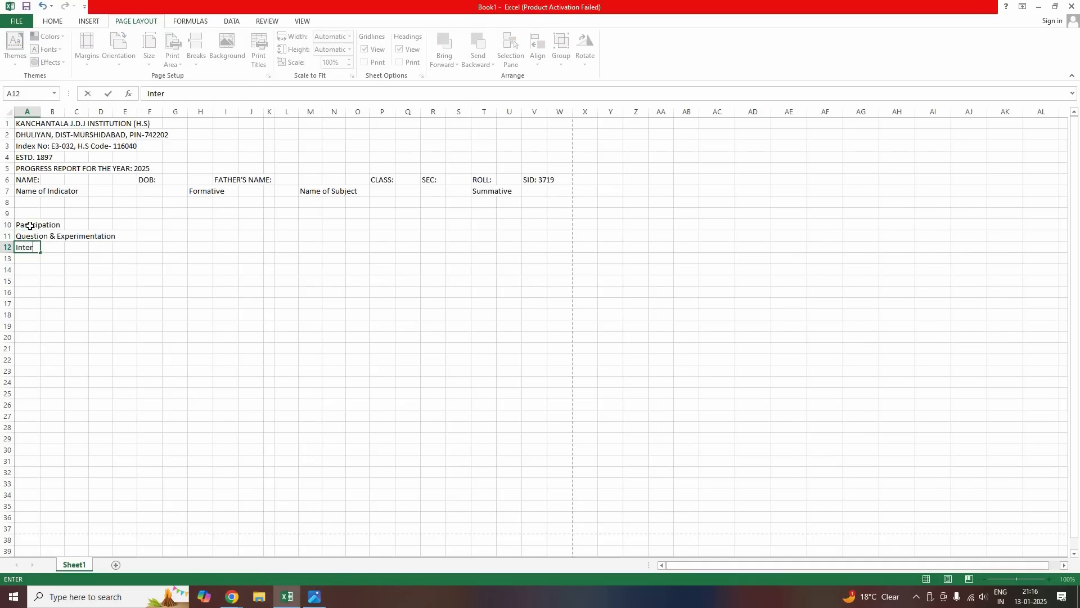
type("pretation & Application")
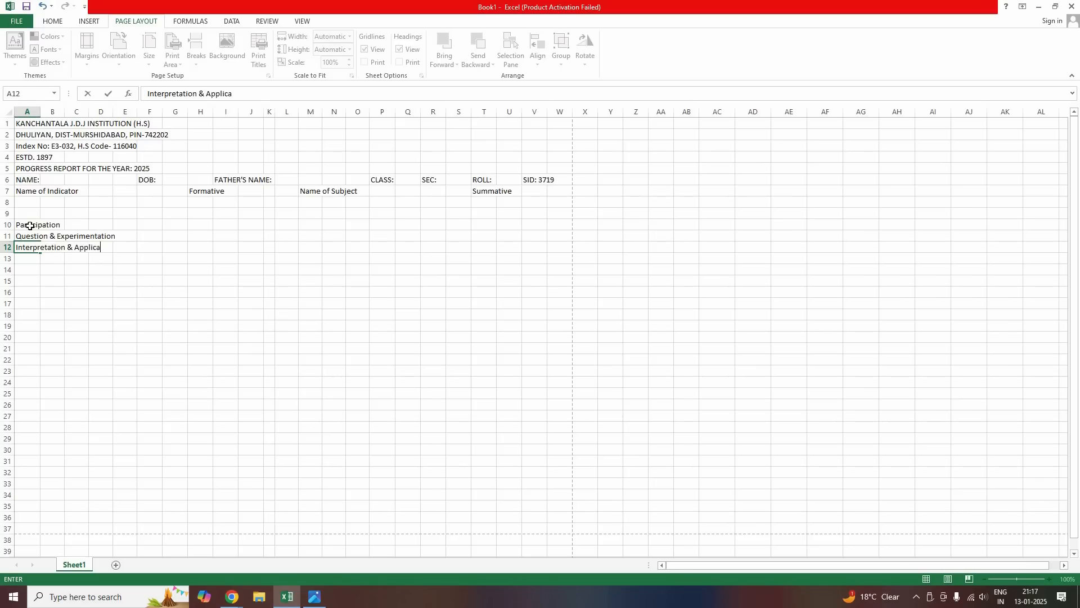
key("Return")
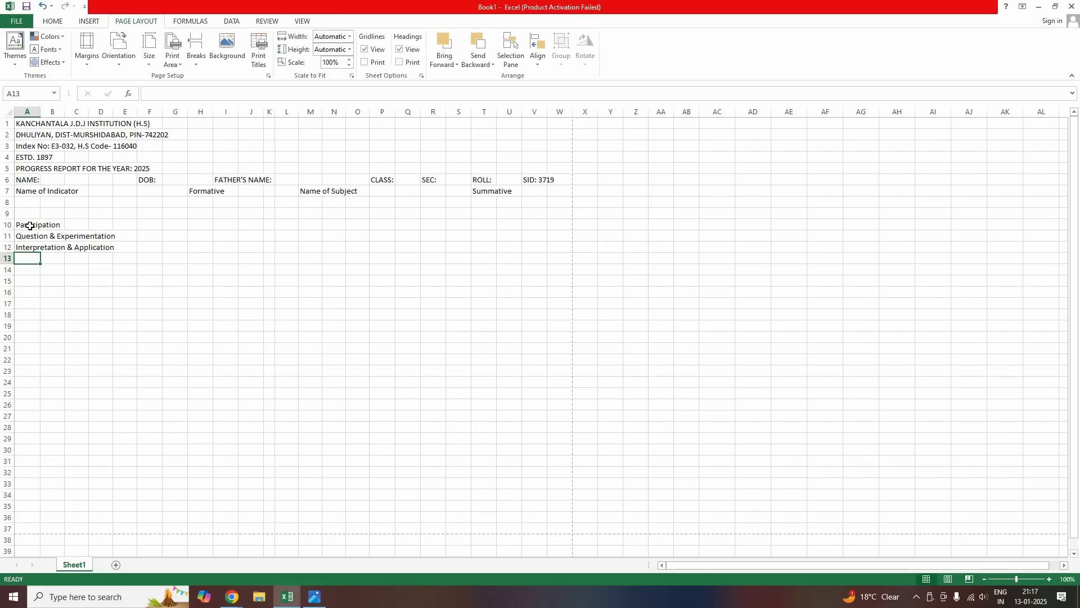
type("Empath")
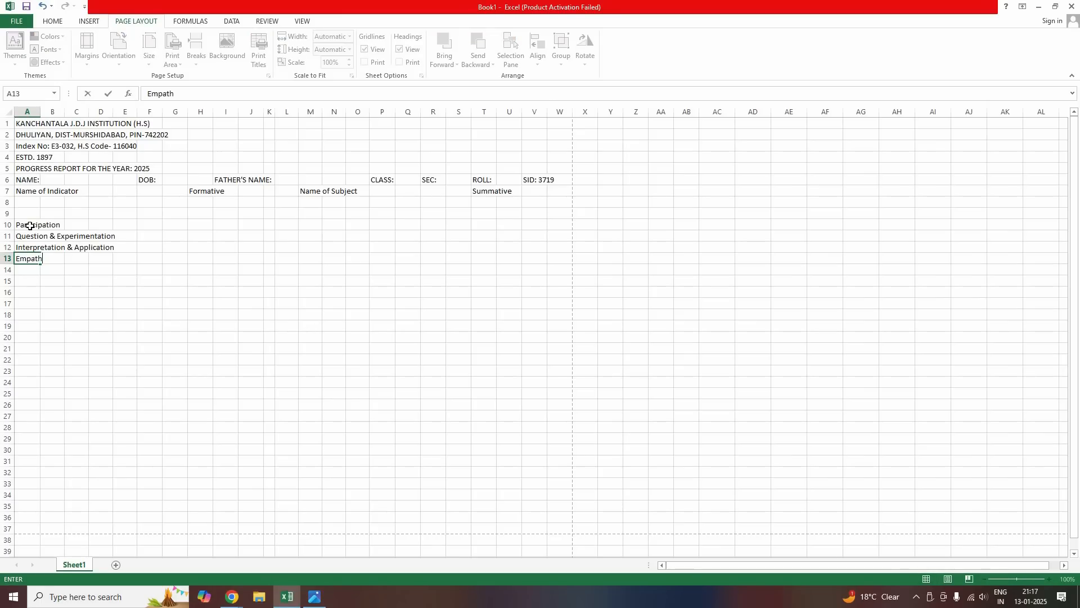
type("y & Cooperation")
key("Return")
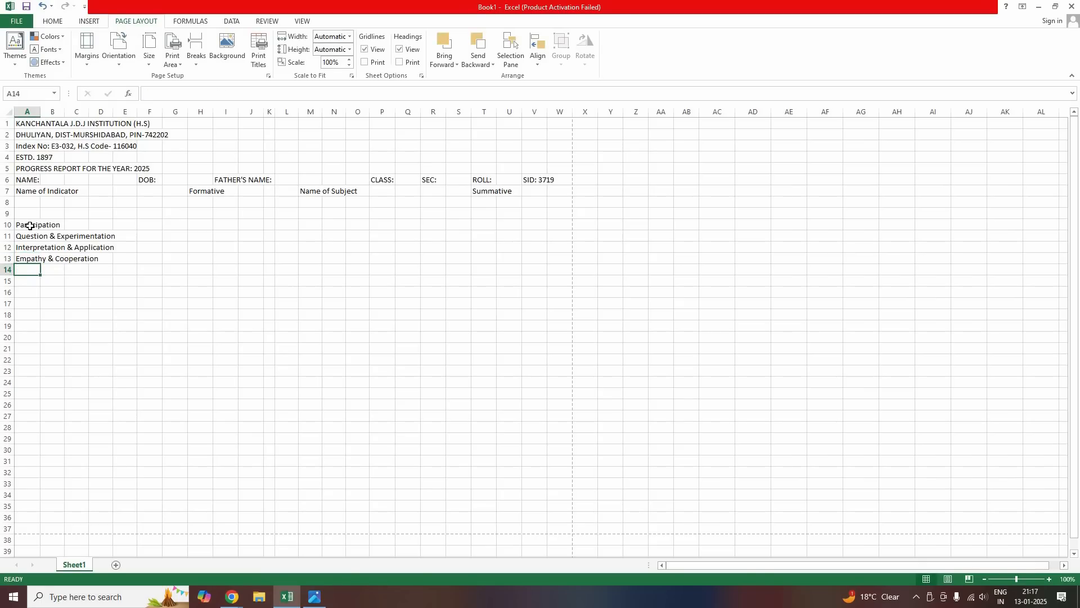
Add Creative & Aesthetic Expression, Total Marks Obtain and Total Full Marks in A14:A16
type("Crer")
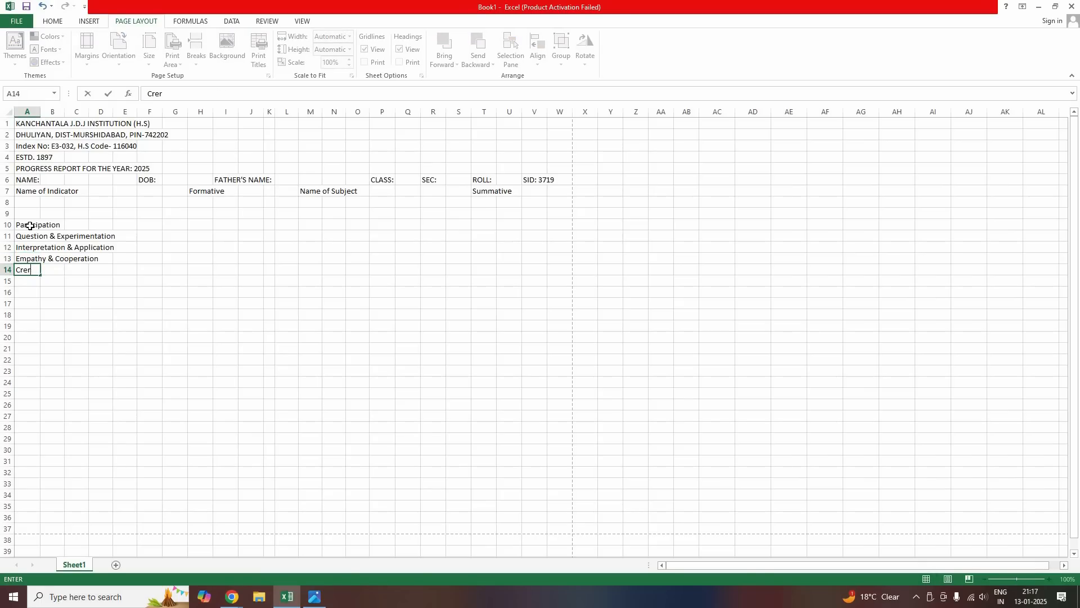
key("BackSpace")
type("ative & A")
type("esthetic Expression")
key("Return")
type("Total Marks")
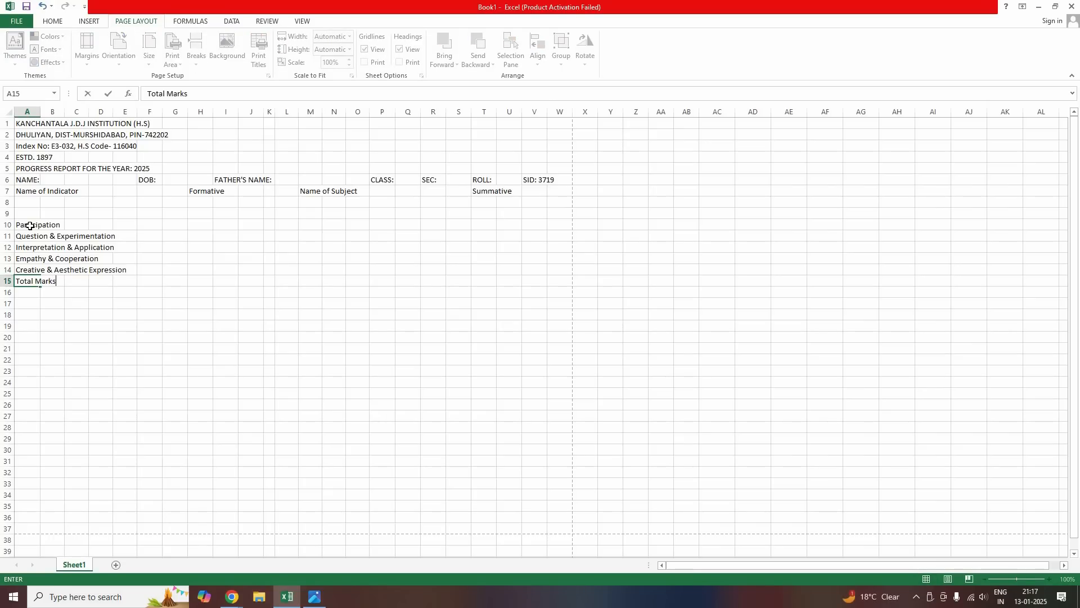
type(" Obtain")
key("Return")
type("Total F")
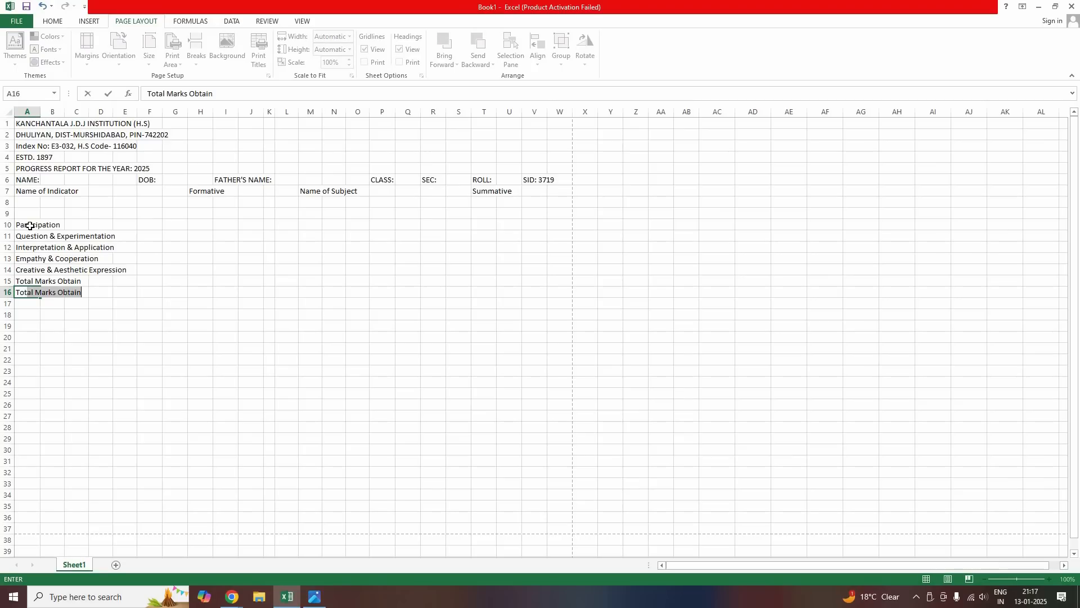
type("ull Marks")
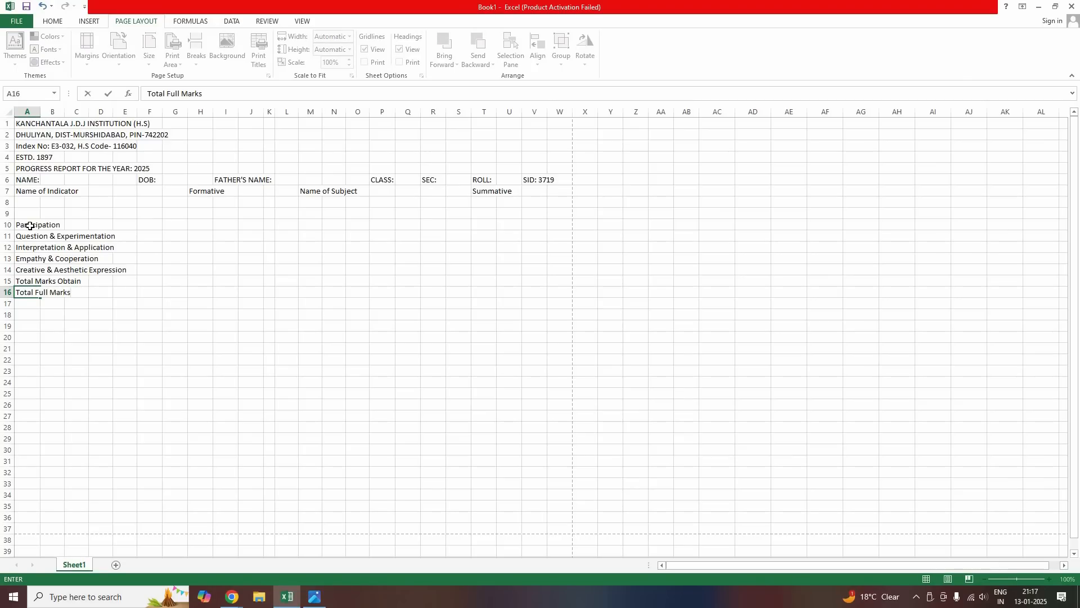
key("Tab")
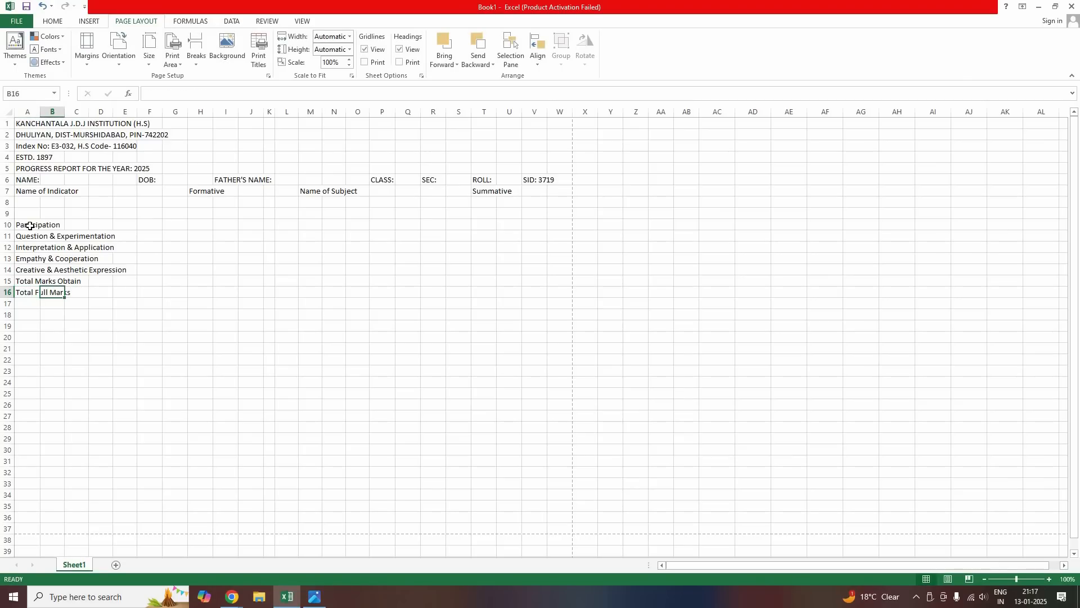
Enter the formative column headers F1, F2, F3 and Total across G8:J8
left_click(183, 203)
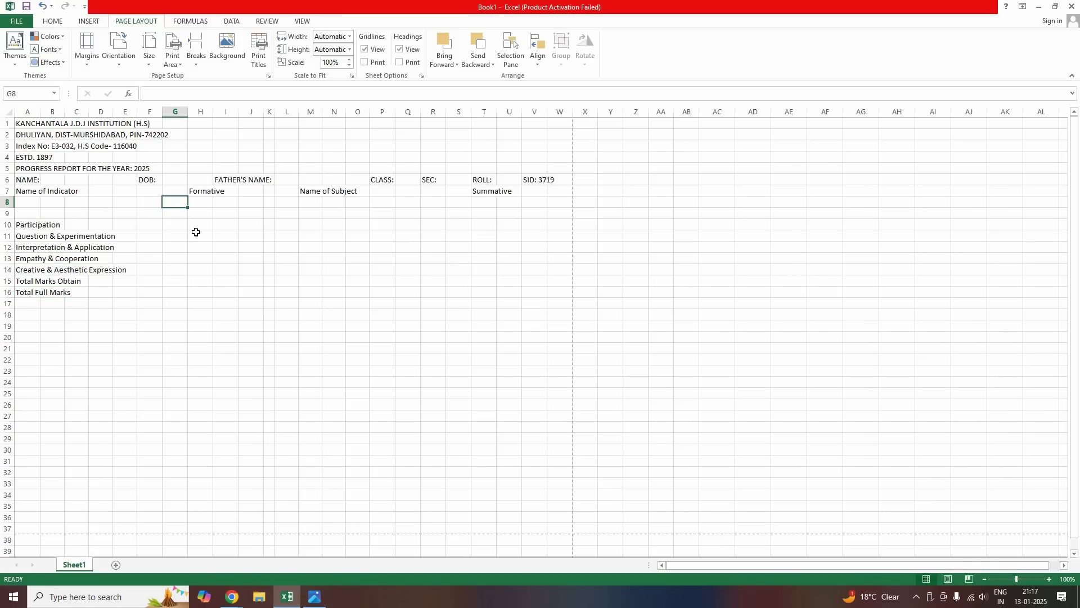
type("F1")
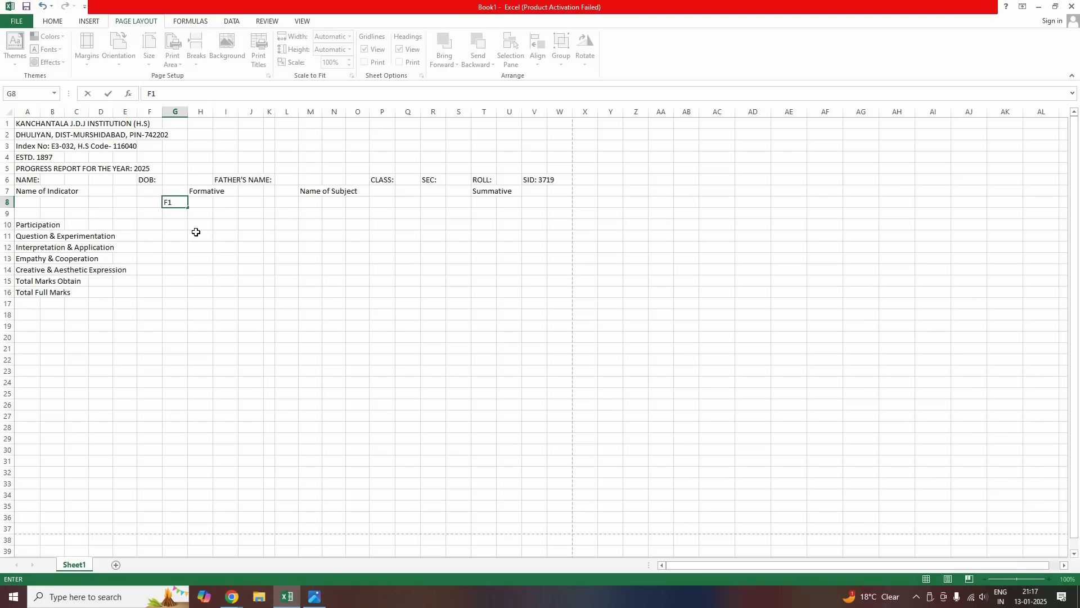
key("Tab")
type("F2")
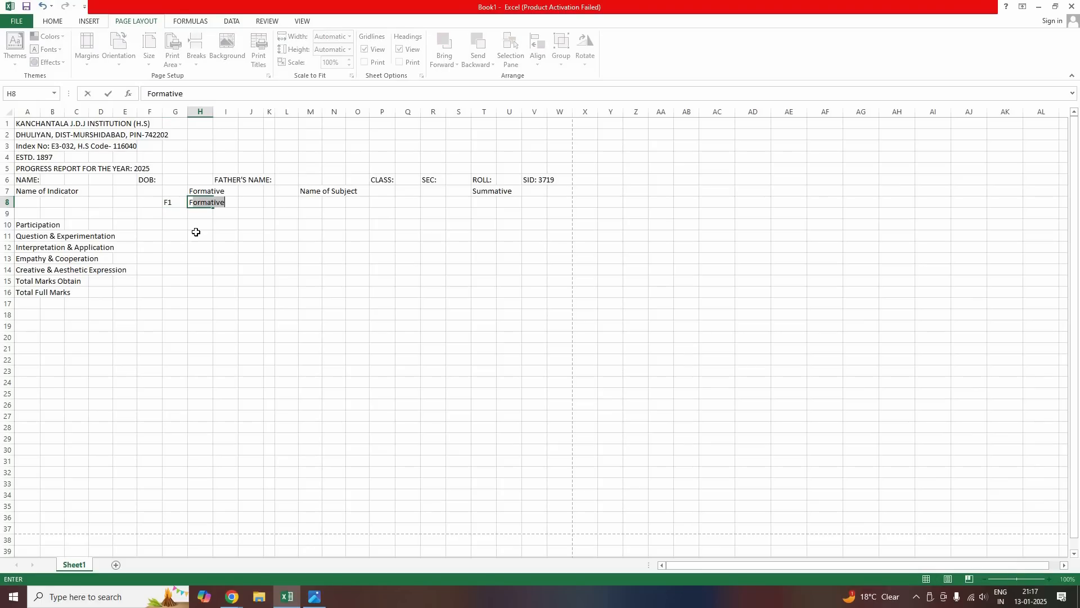
key("Tab")
type("F3")
key("Tab")
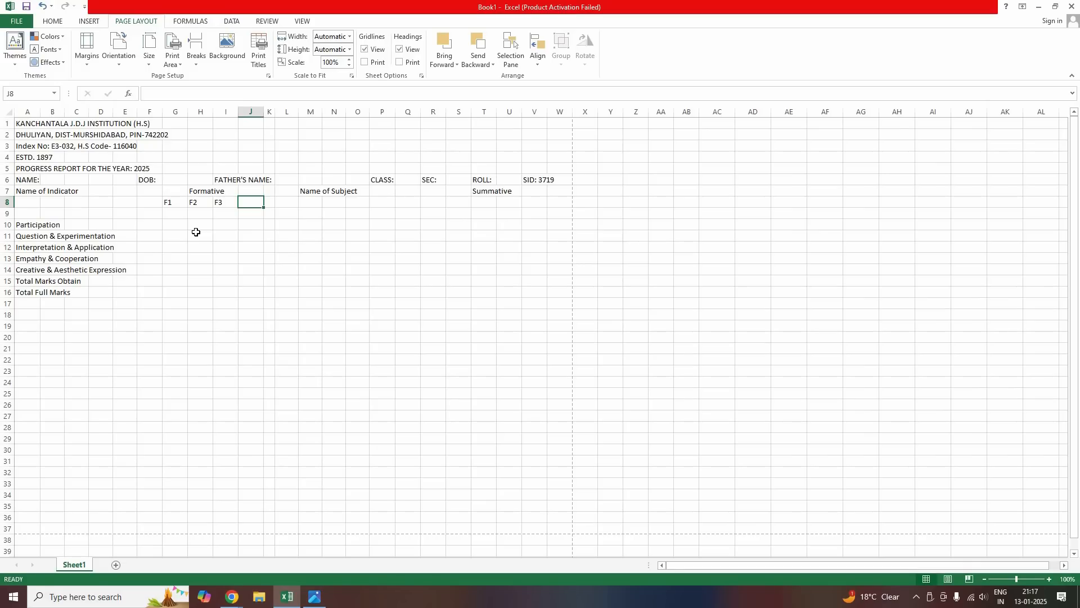
type("t")
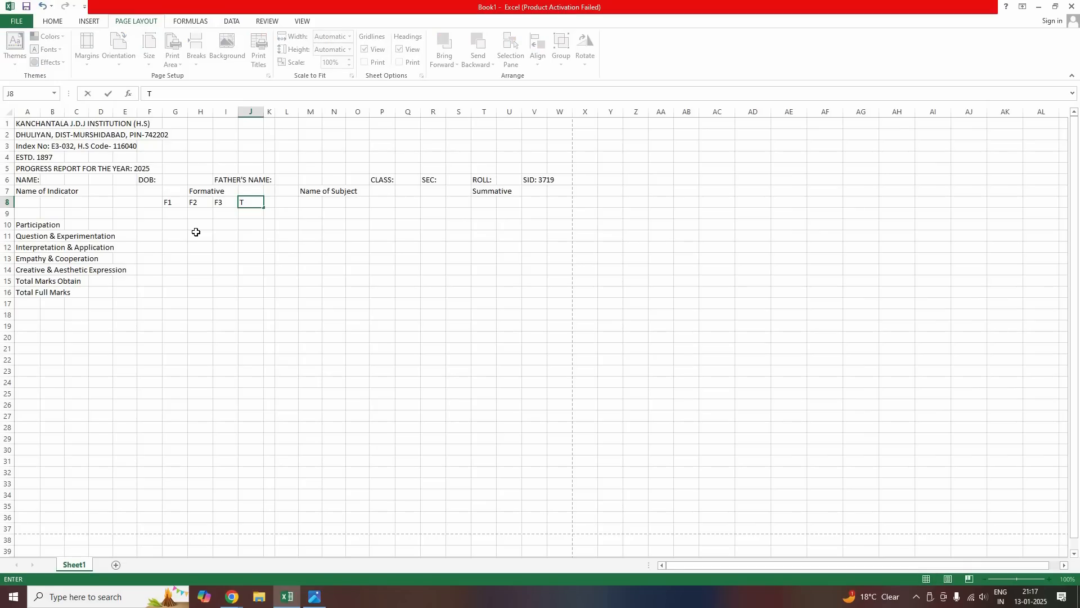
type("O")
key("BackSpace")
type("otal")
key("Return")
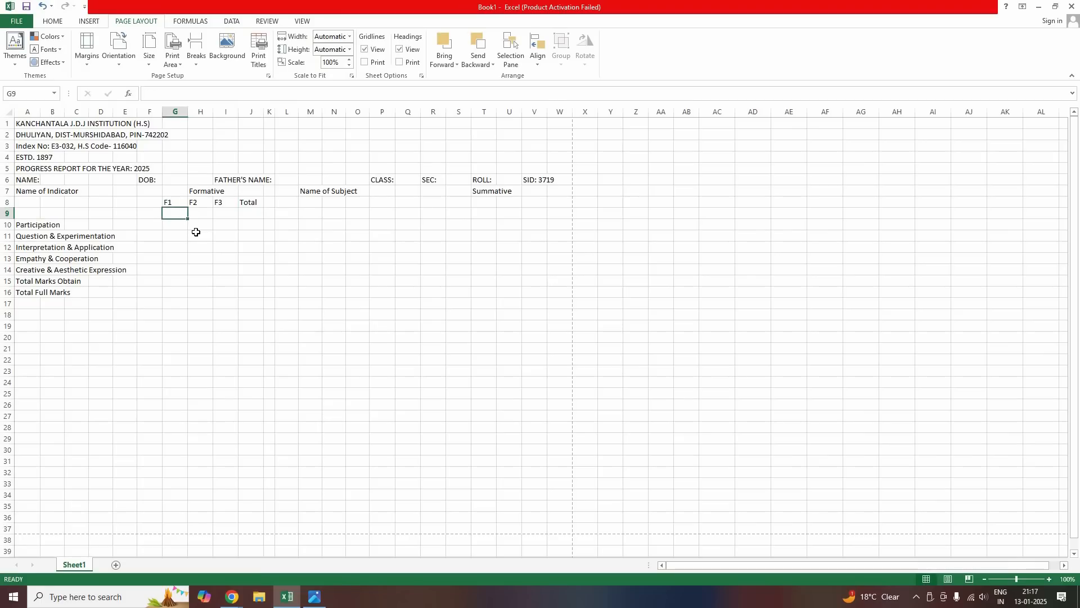
Enter the maximum marks 10, 20, 20 and 50 across row 9
type("10")
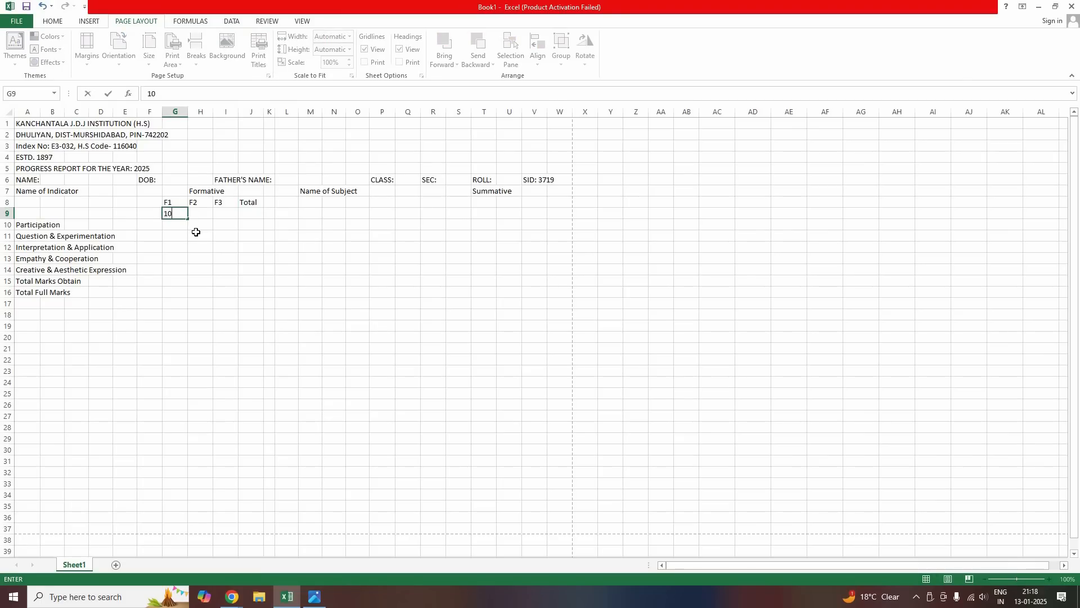
key("Tab")
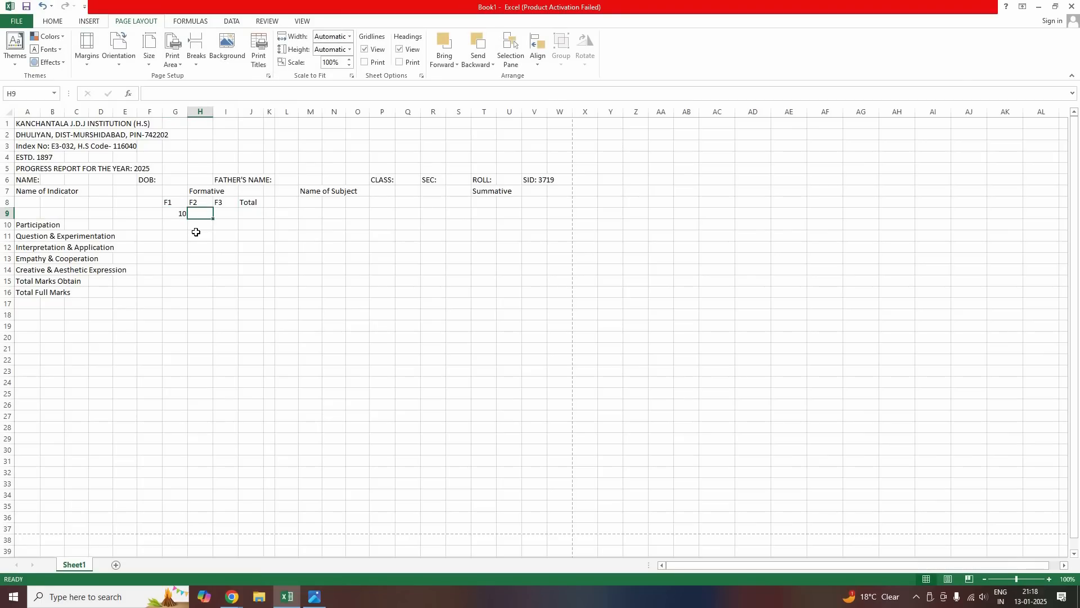
type("20")
key("Tab")
type("20")
key("Tab")
type("50")
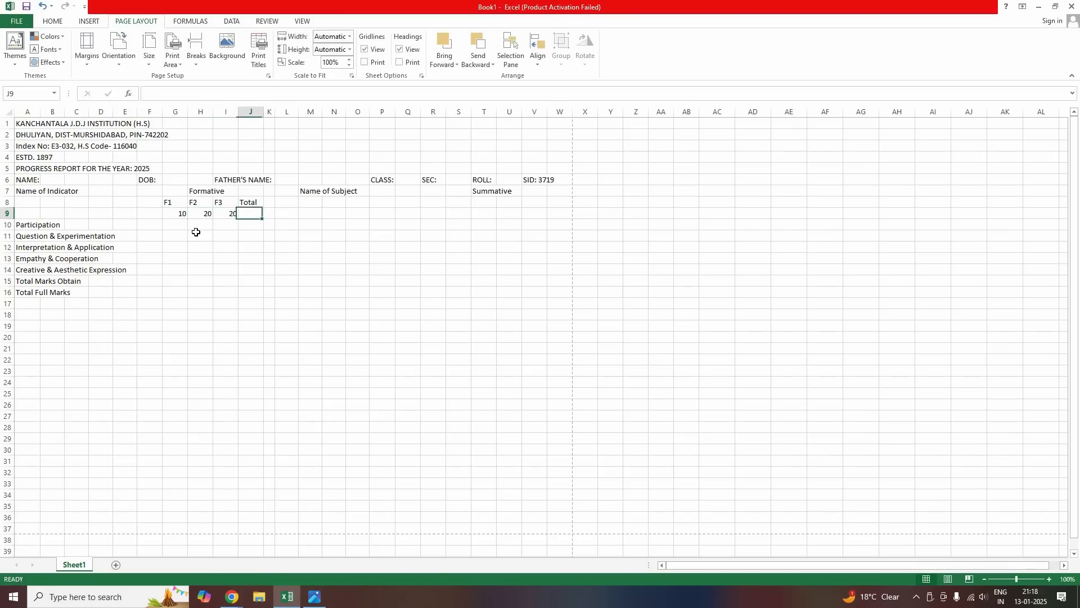
key("Return")
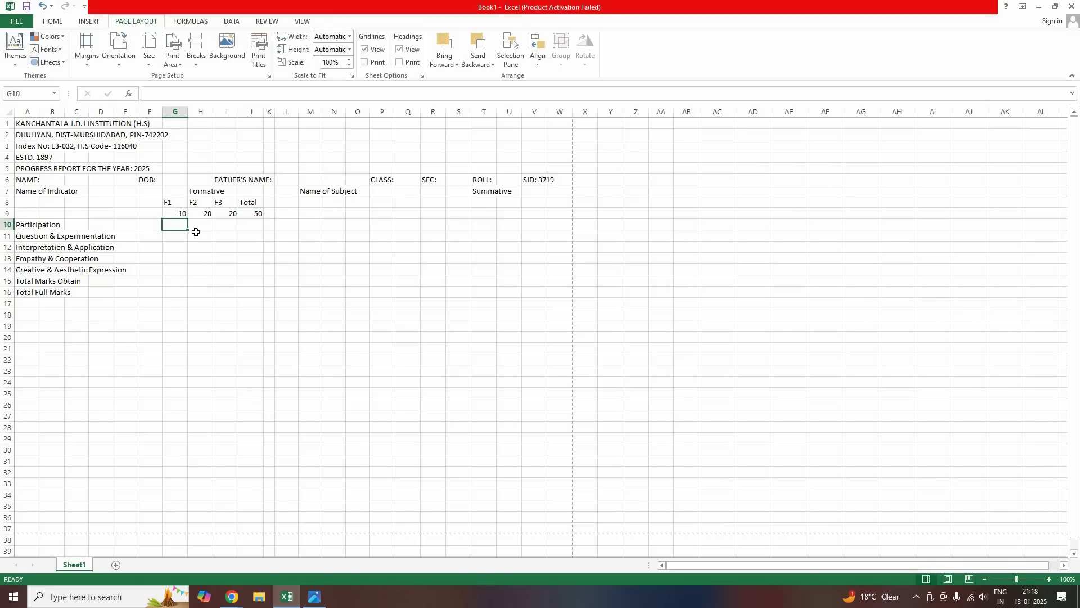
Enter Participation's marks 8, 18, 17 and total 43 across row 10
type("8")
key("Tab")
type("18")
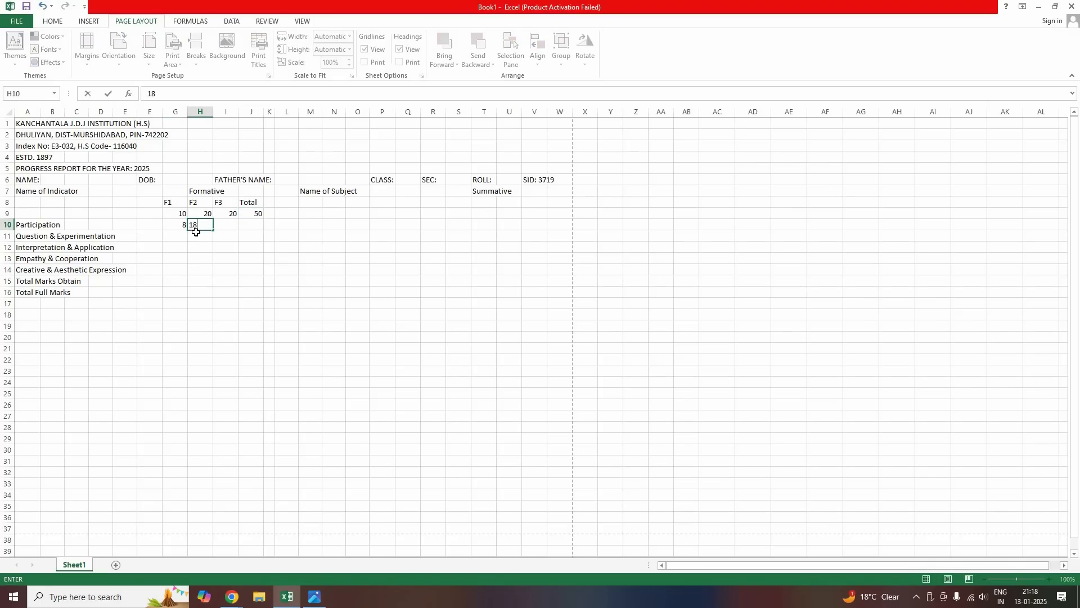
key("Tab")
type("17")
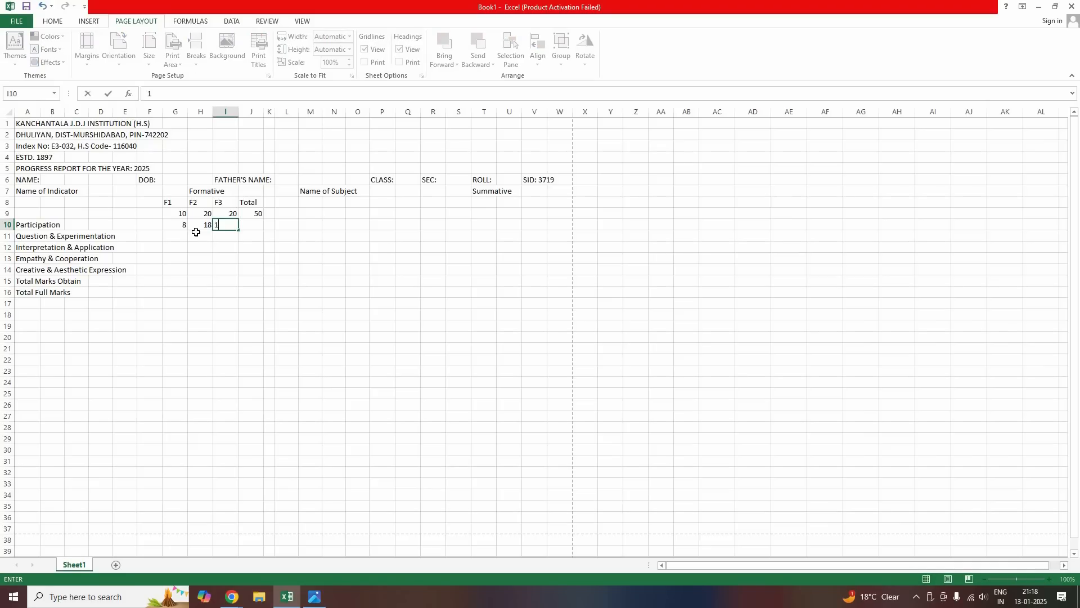
key("Tab")
type("43")
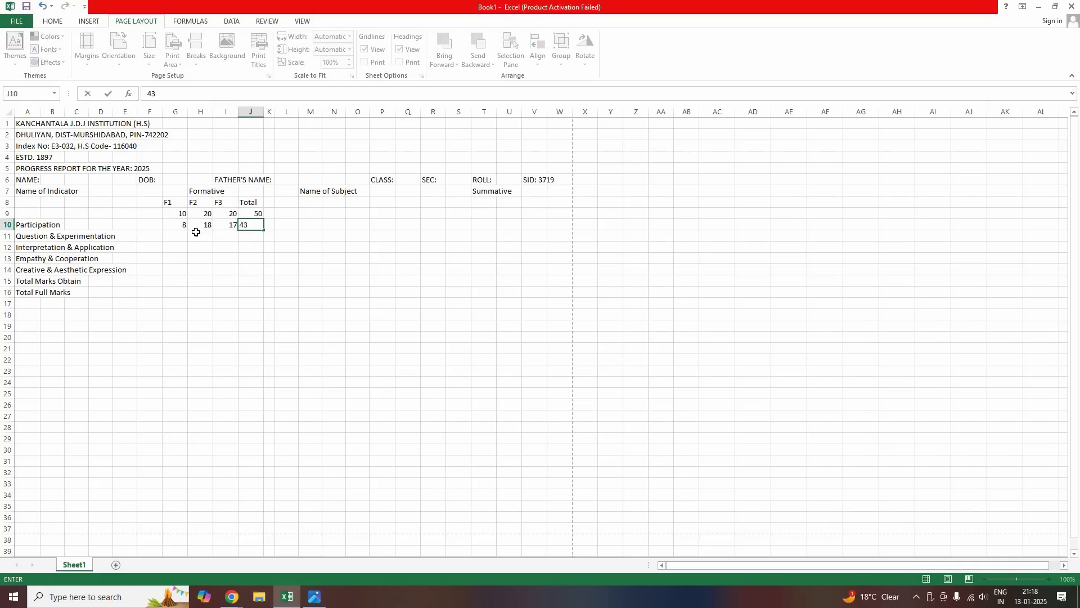
key("Return")
Select Participation's marks, then enter totals 40, 90, 85 and 215 in G15:J15
left_click_drag(176, 225, 259, 278)
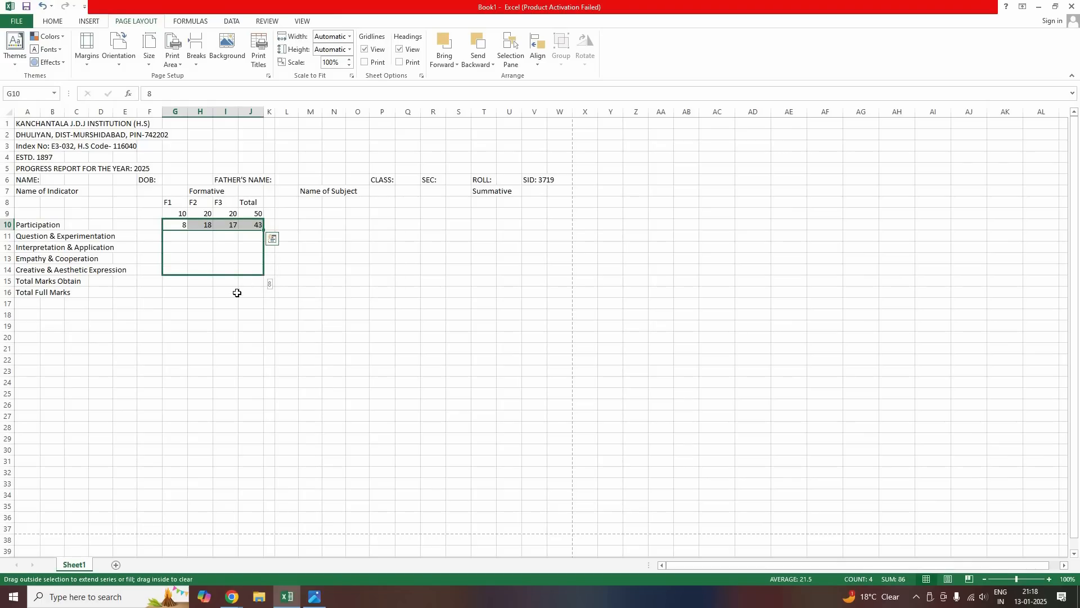
left_click(174, 282)
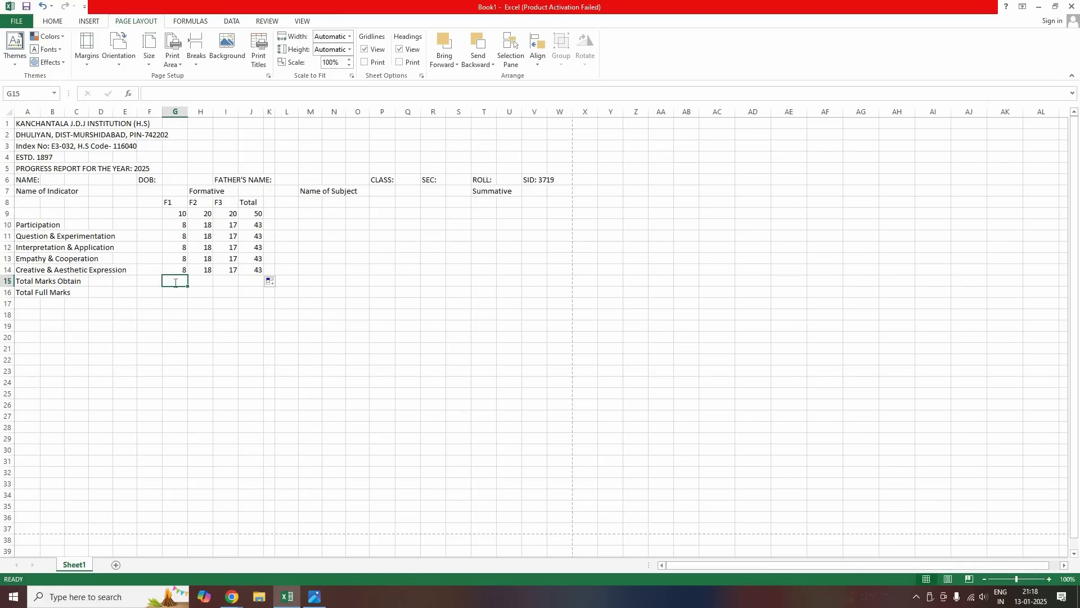
type("40")
key("Tab")
type("90")
key("Tab")
type("85")
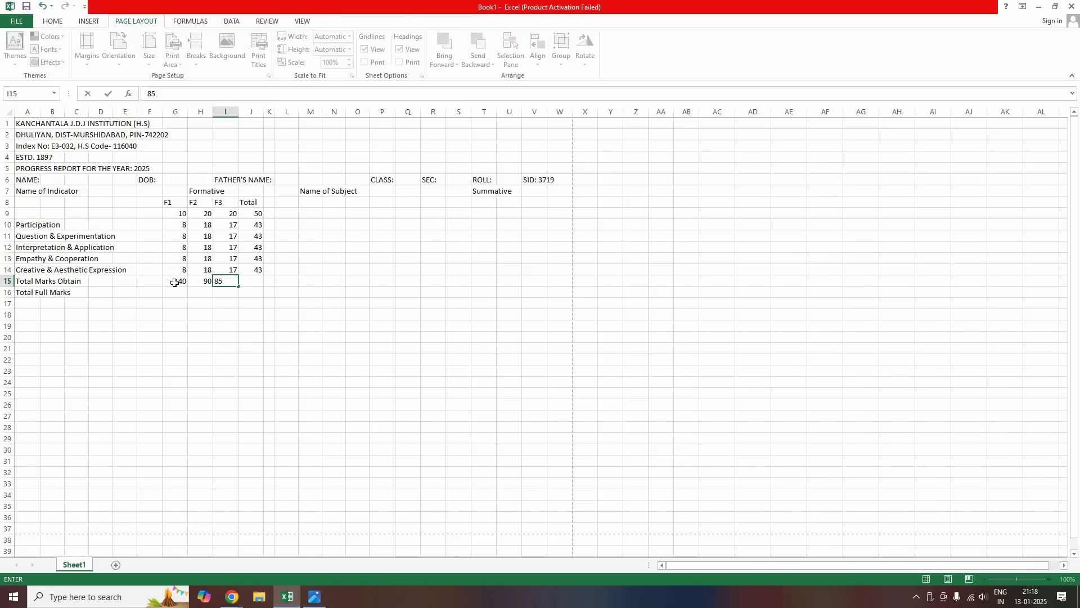
key("Tab")
type("215")
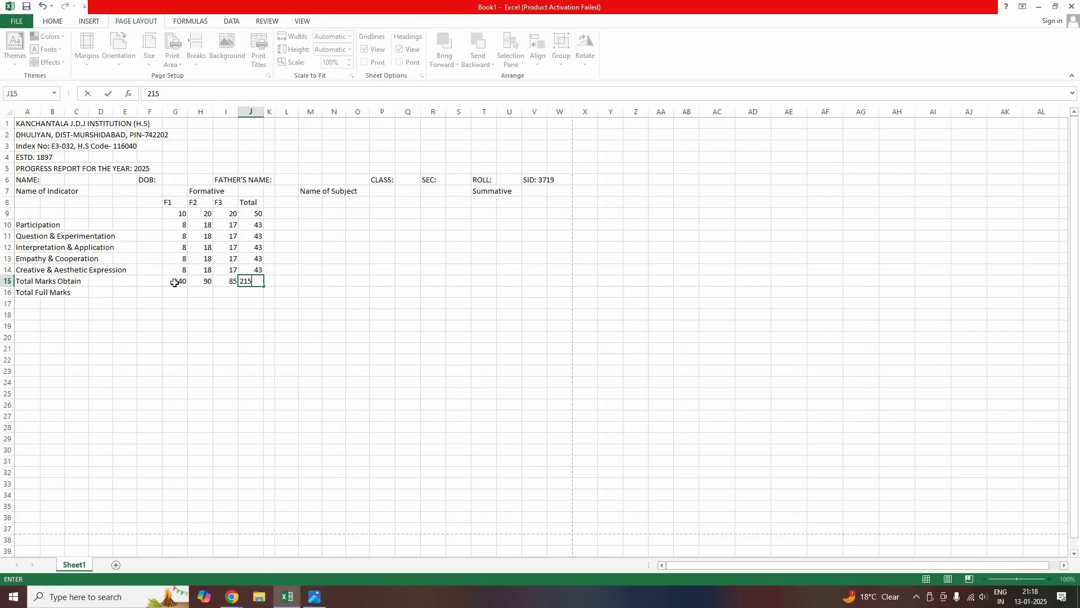
key("Return")
Enter the full marks 50, 100, 100 and 250 in G16:J16
type("50")
key("Tab")
type("100")
key("Tab")
type("100")
key("Tab")
type("250")
key("Tab")
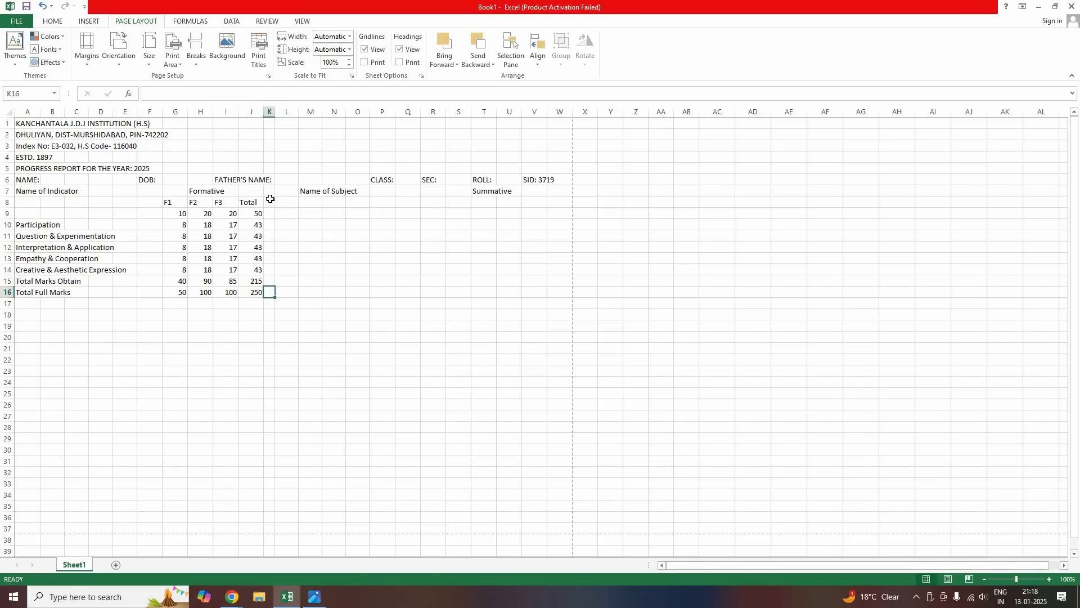
key("Up")
key("Up")
key("Up")
key("Up")
key("Up")
key("Up")
key("Up")
key("Up")
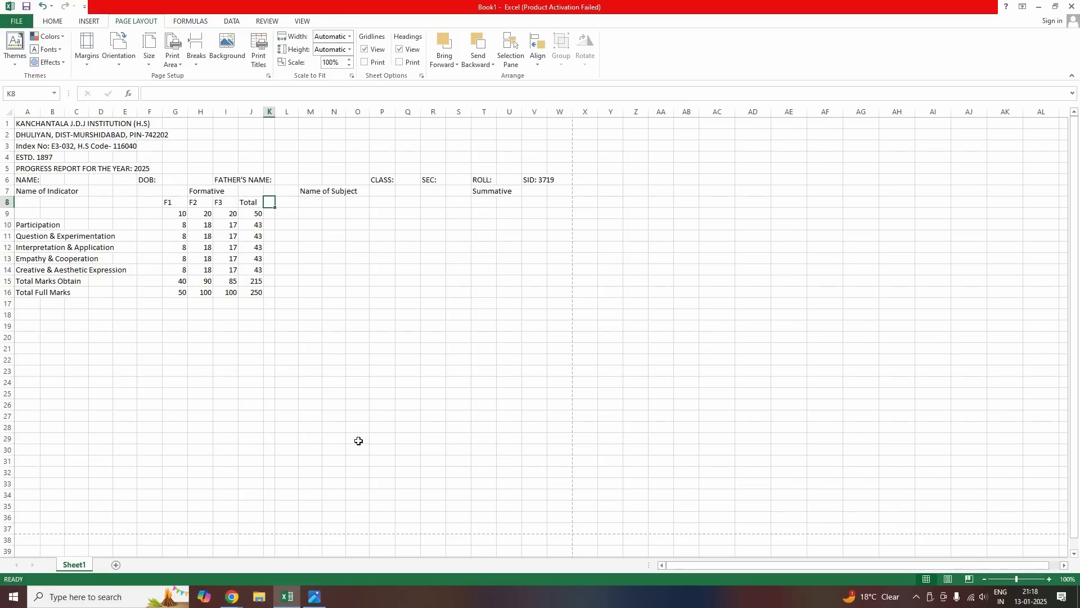
key("alt+Tab")
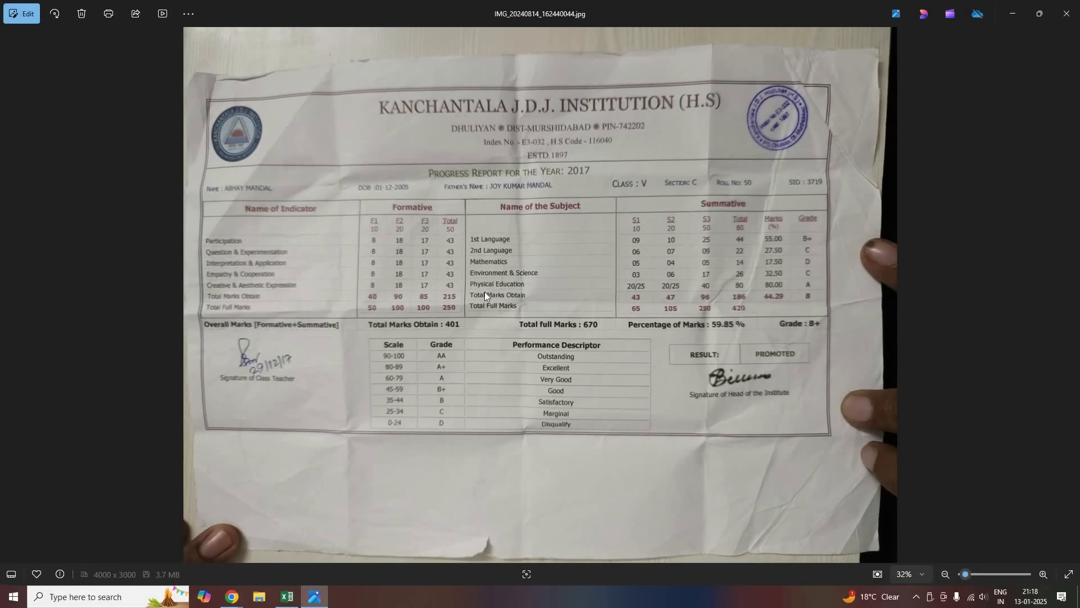
left_click(293, 600)
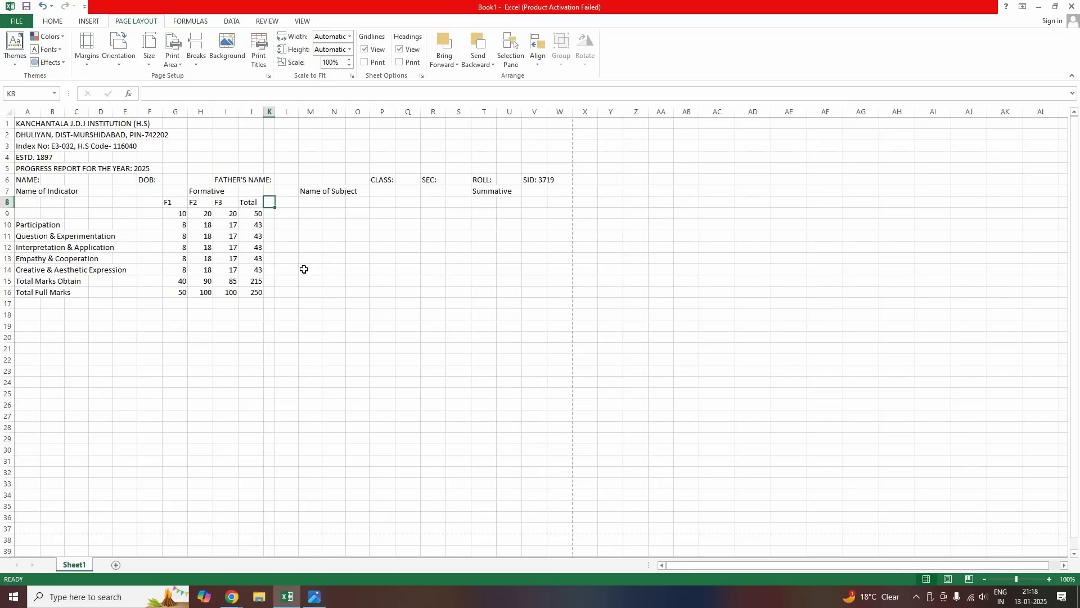
Enter 1st Language and 2nd Language in K10:K11, removing the stray 'w' typo
key("Down")
key("Down")
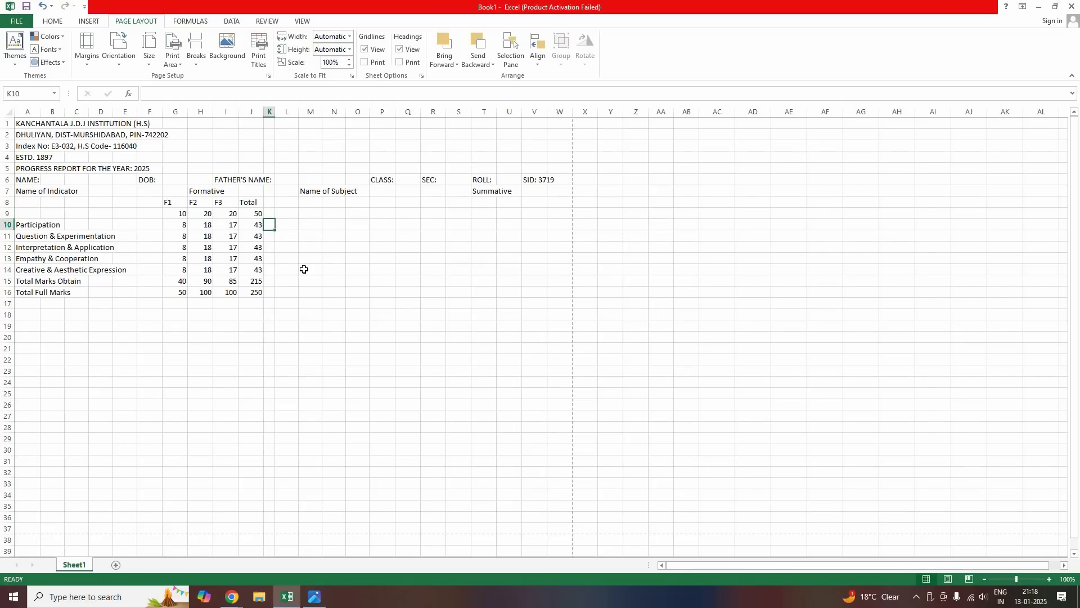
type("1st")
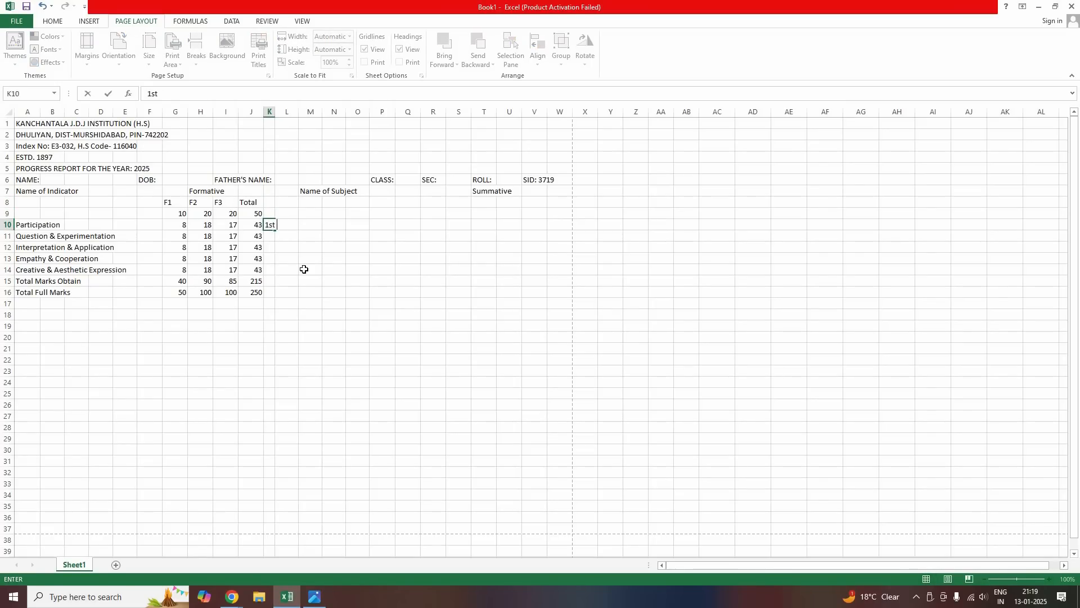
type(" Language")
key("Return")
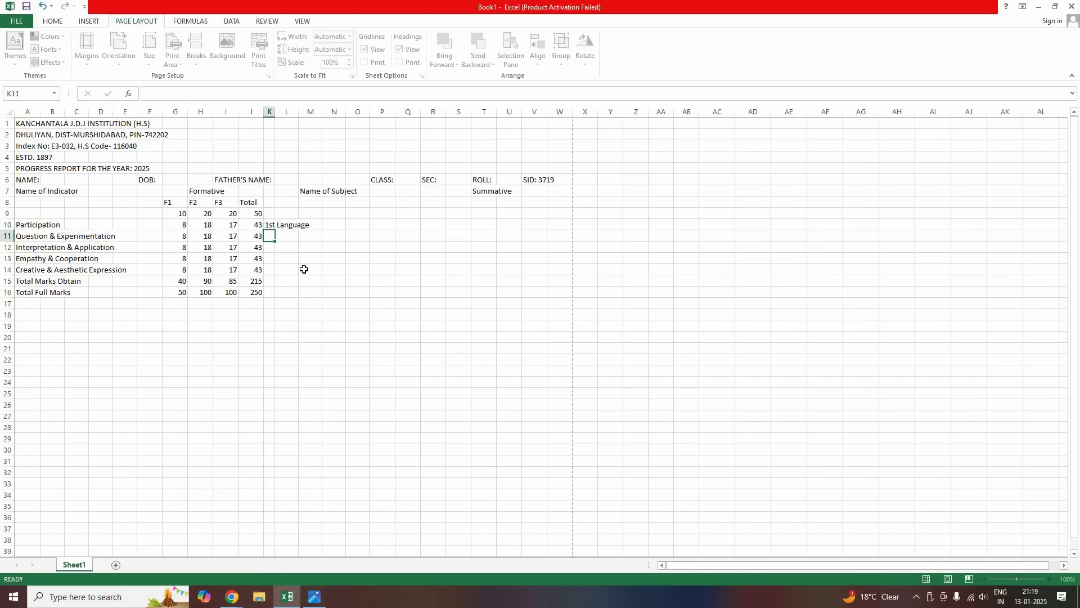
type("2nd Languagew")
key("Return")
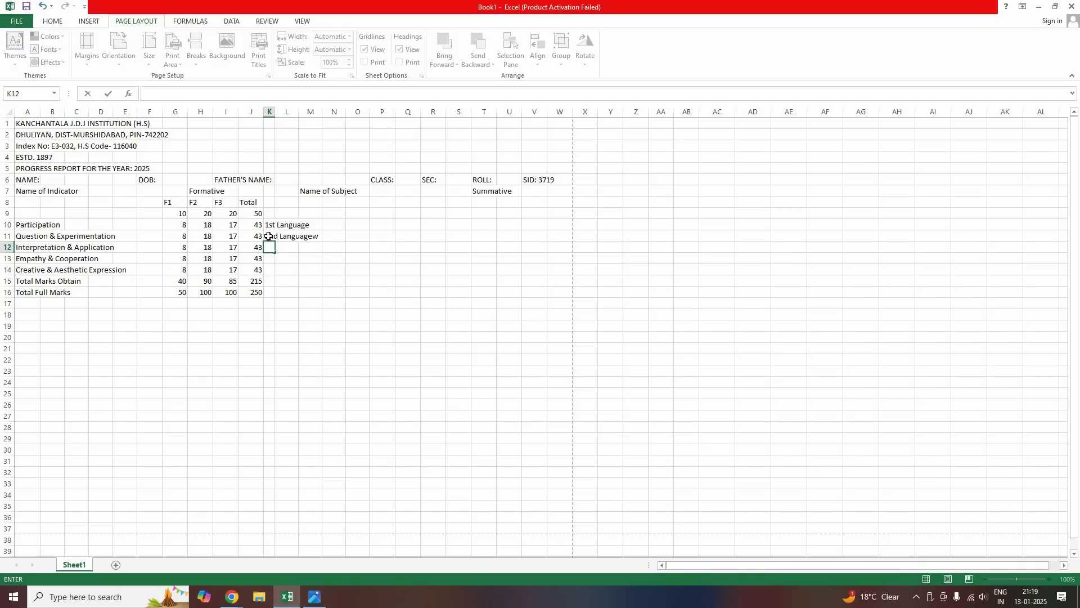
double_click(312, 236)
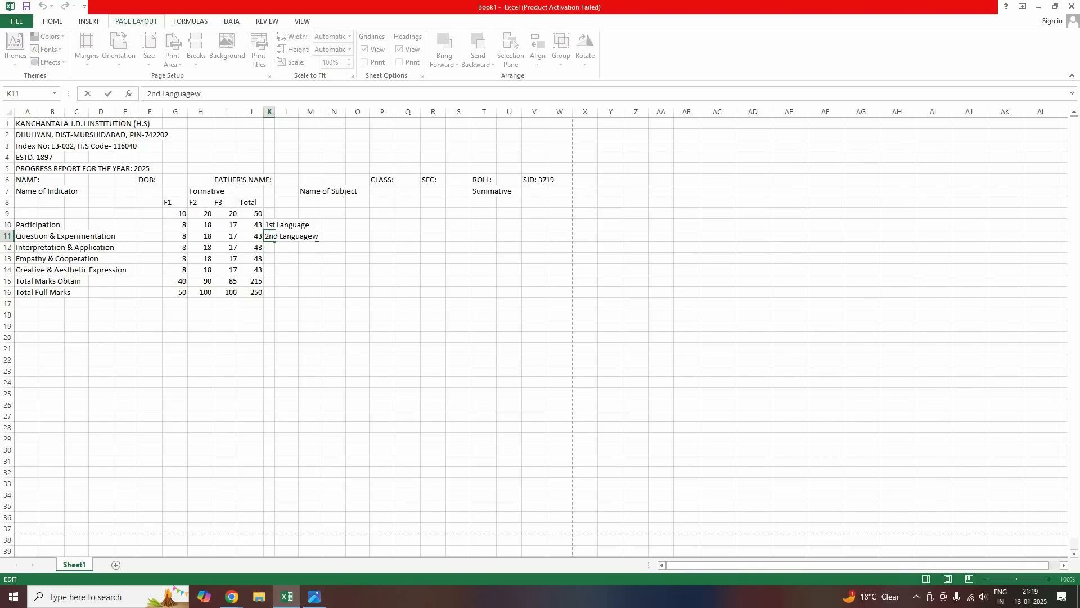
key("BackSpace")
key("Return")
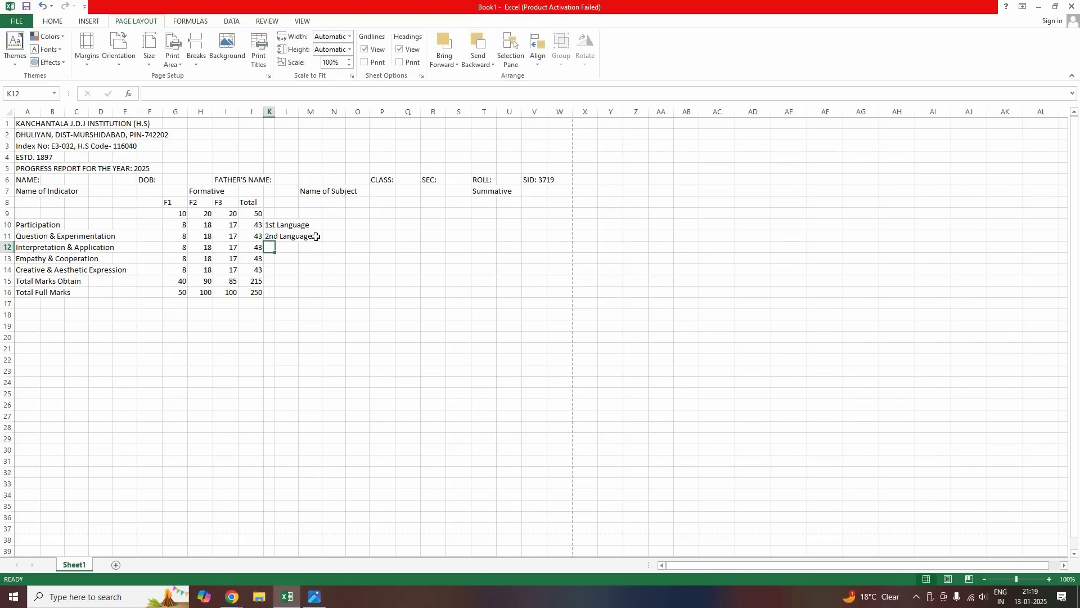
Add Mathematics, Environment & Science and Physical Education in K12:K14
type("Mathem")
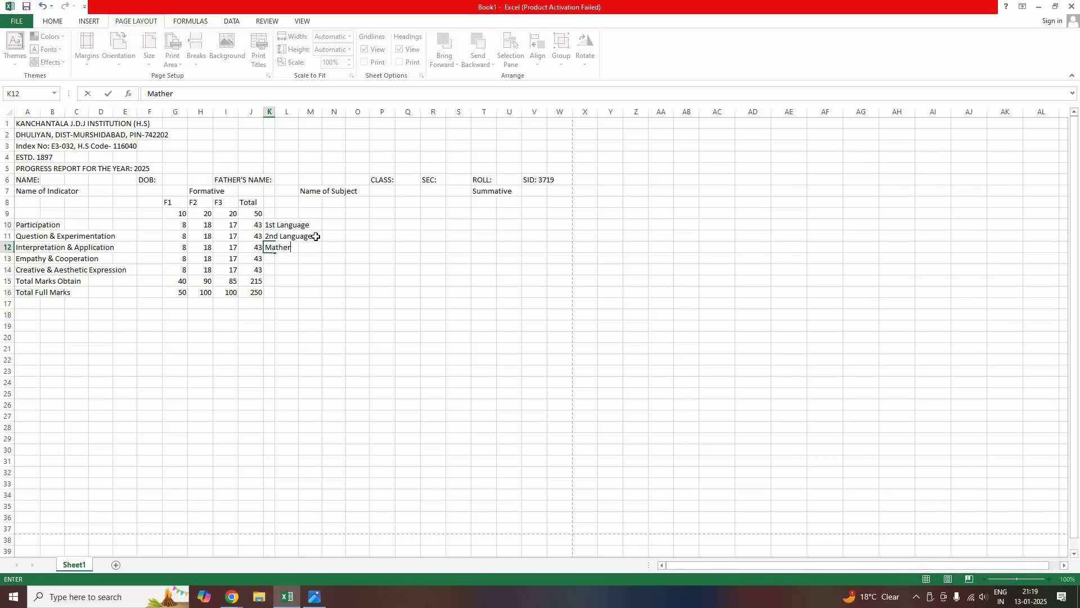
type("atics")
key("Return")
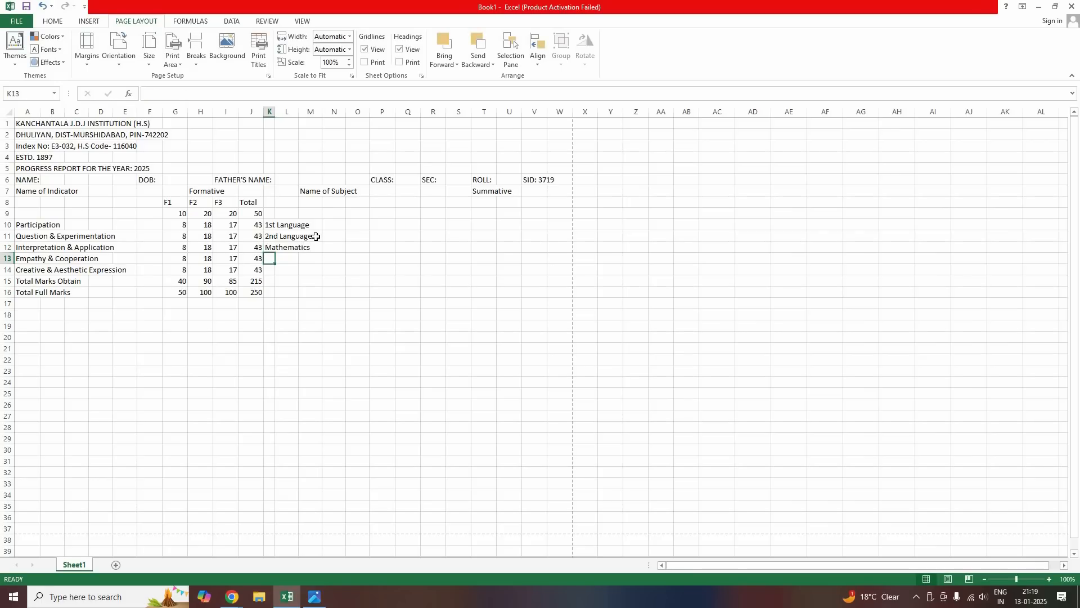
type("Env")
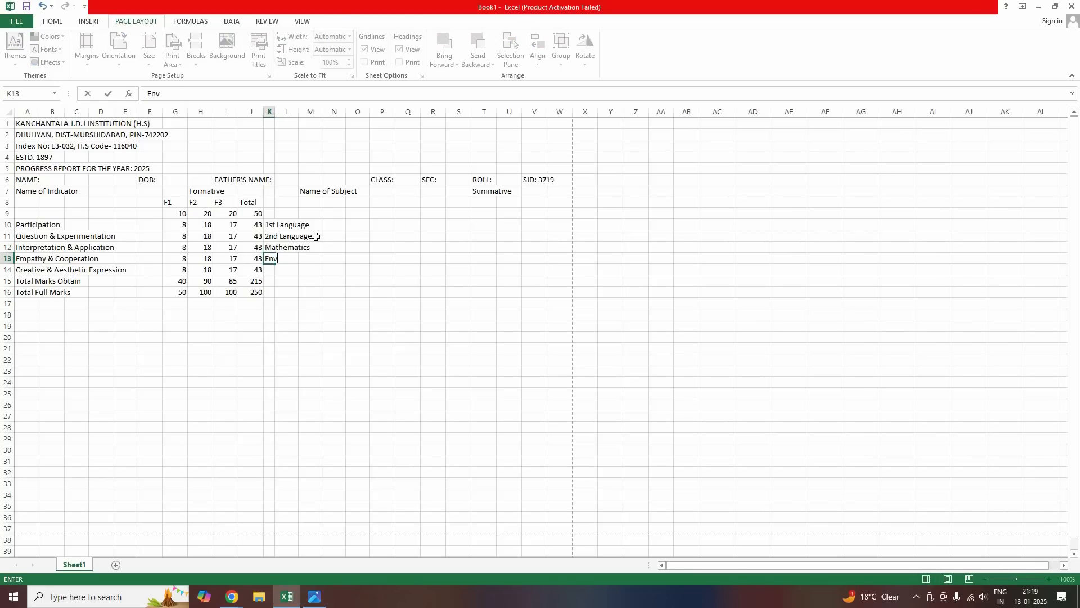
type("ironment & Science")
key("Return")
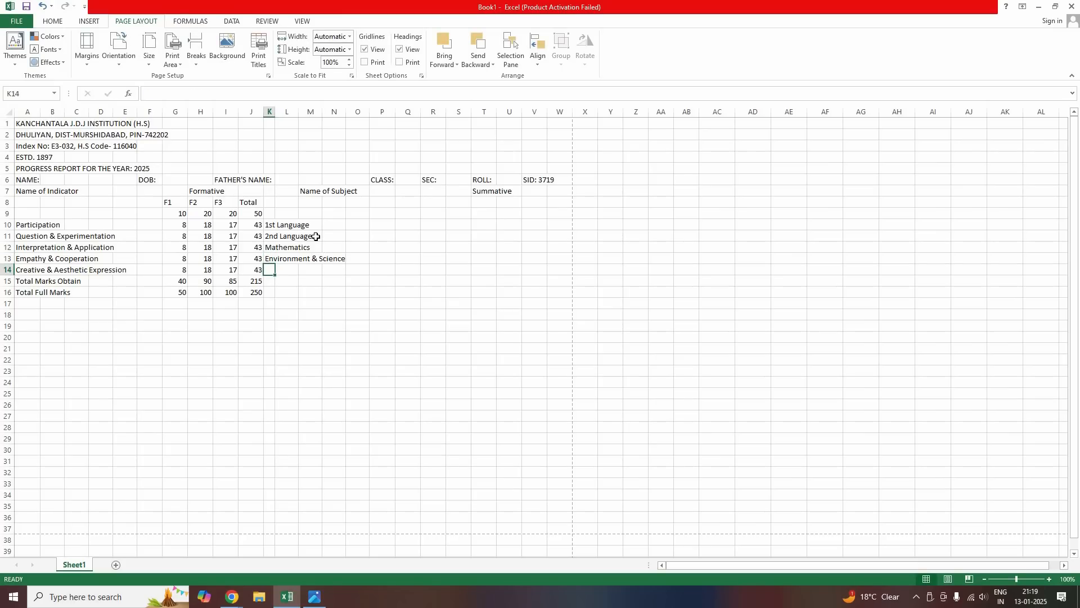
type("Physical")
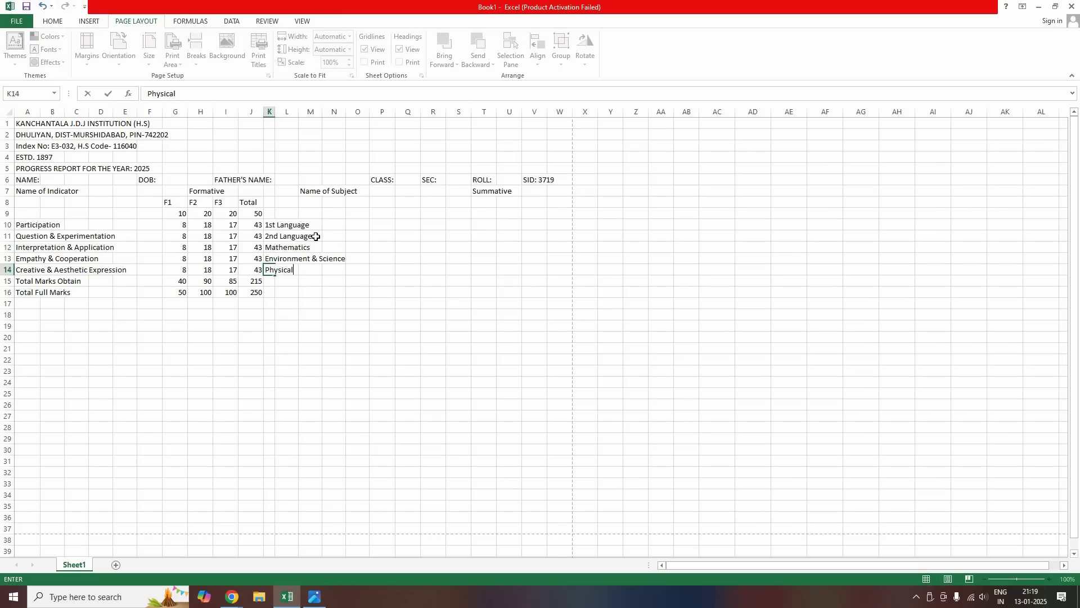
type(" Education")
key("Return")
type("Toa")
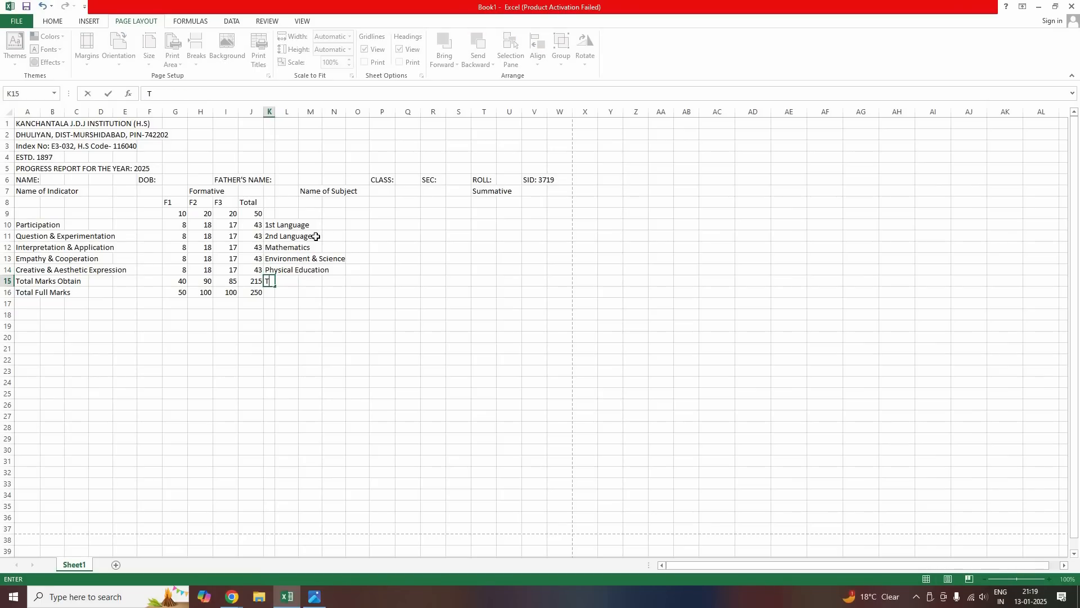
key("BackSpace")
key("BackSpace")
key("BackSpace")
Copy the Total Marks Obtain and Total Full Marks labels into K15:K16, then recheck the photo
left_click_drag(24, 283, 25, 292)
key("ctrl+c")
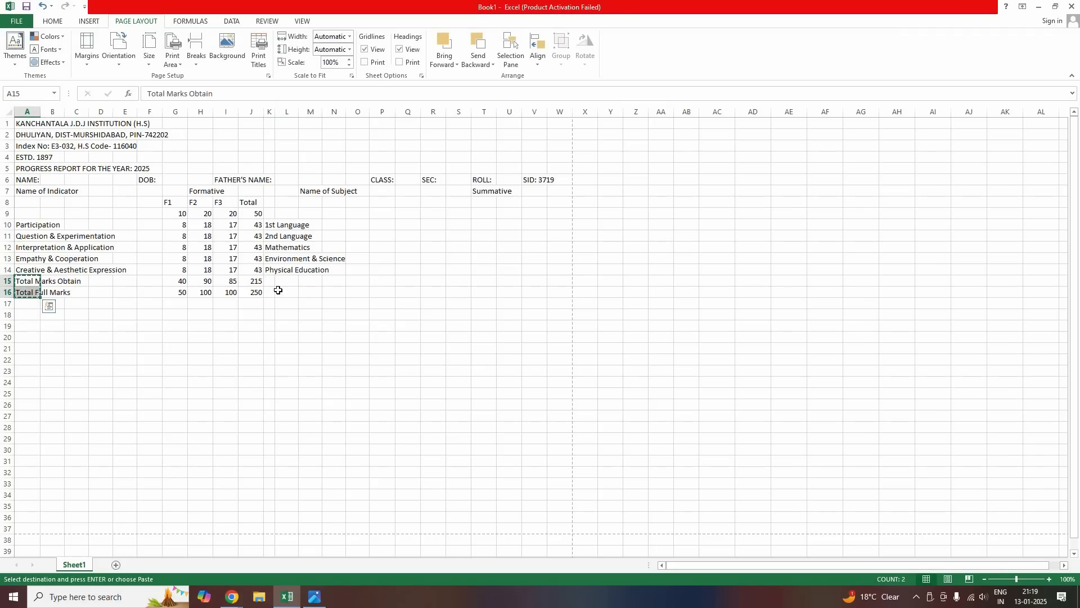
left_click(270, 281)
key("ctrl+v")
double_click(251, 348)
left_click(366, 358)
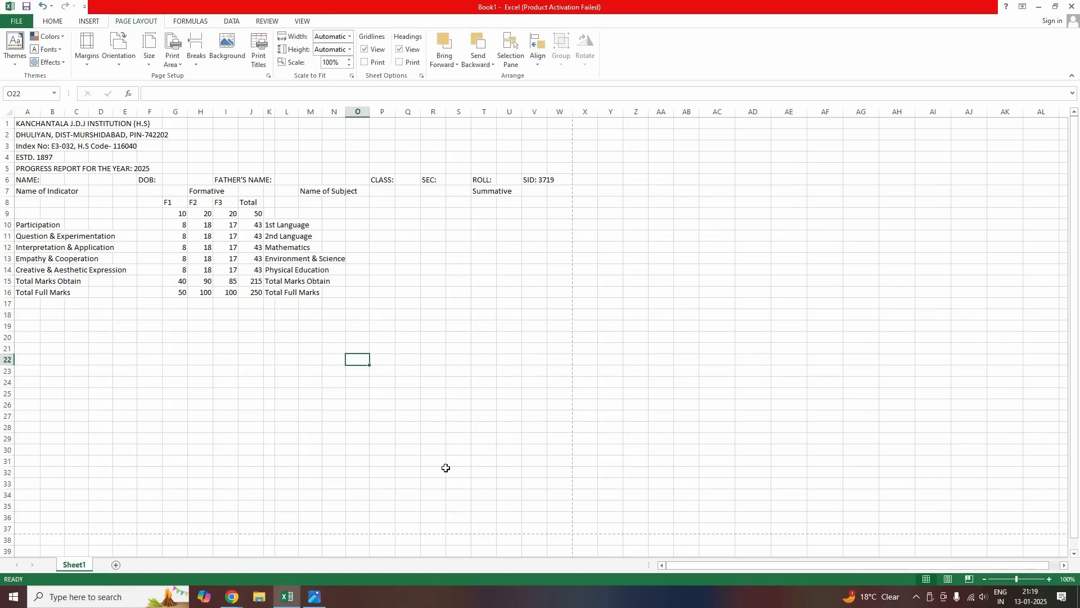
key("alt+Tab")
left_click_drag(560, 202, 442, 207)
Enter the headings S1, S2, S3, Total, Marks and Grade across row 8 from R8
left_click(443, 206)
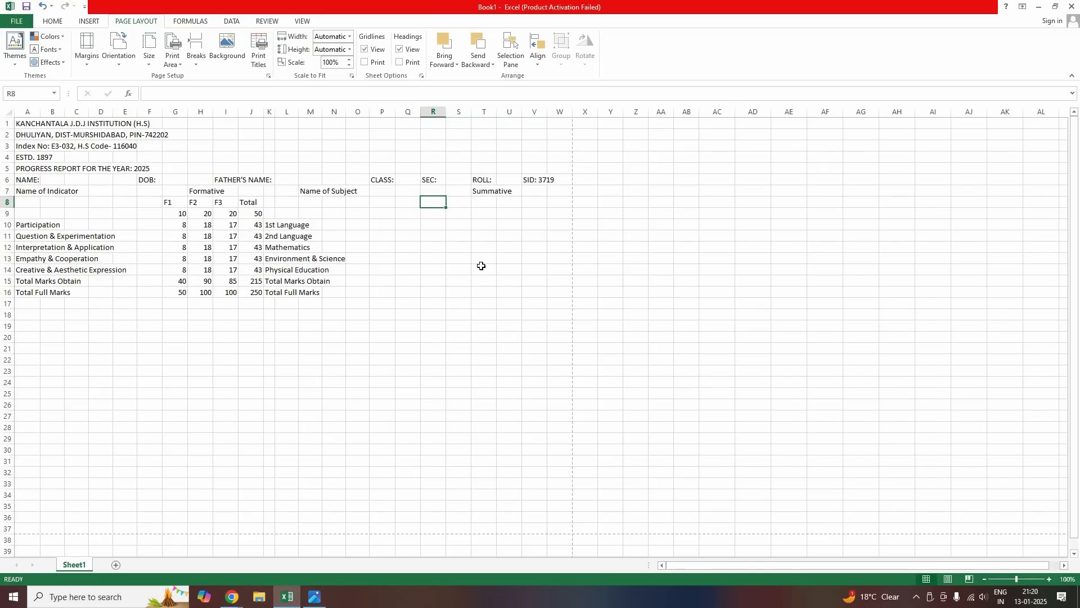
type("S1")
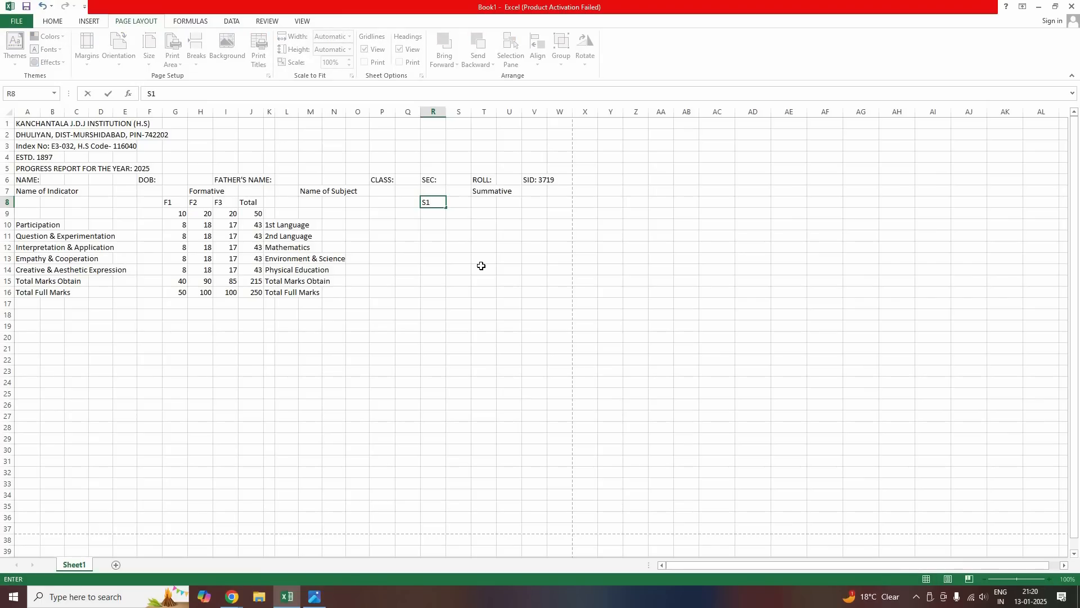
key("Tab")
type("S2")
key("Tab")
type("S3")
key("Tab")
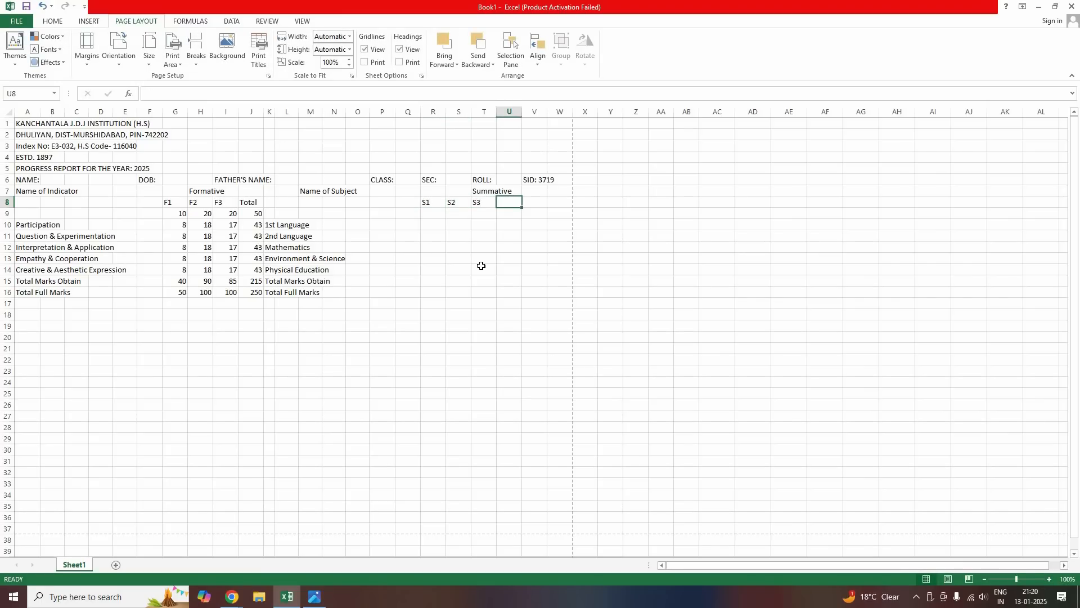
type("Total")
key("Tab")
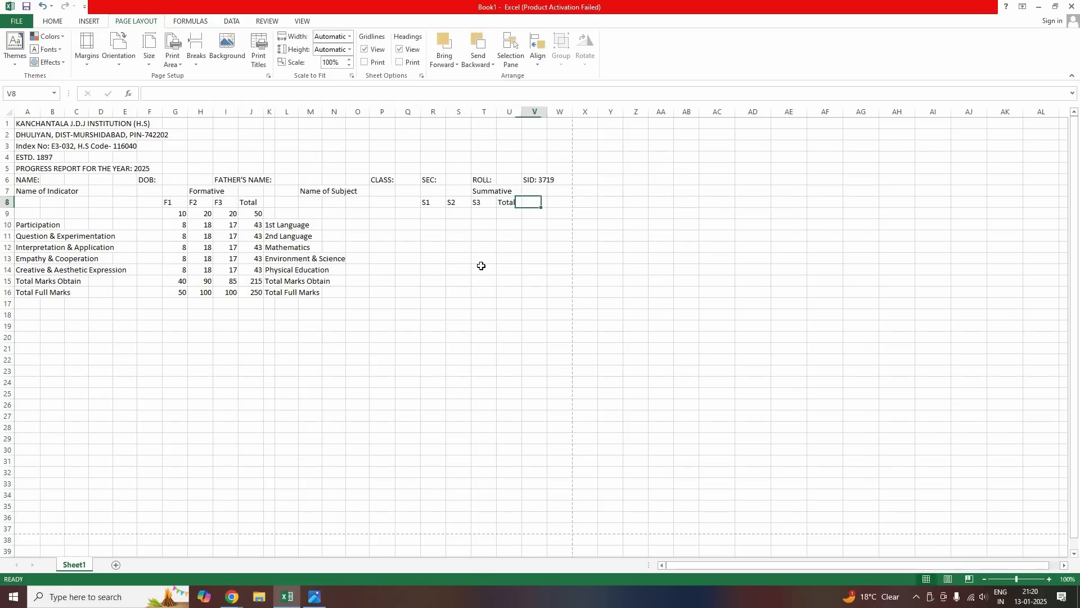
type("Marks")
key("Tab")
type("Grade")
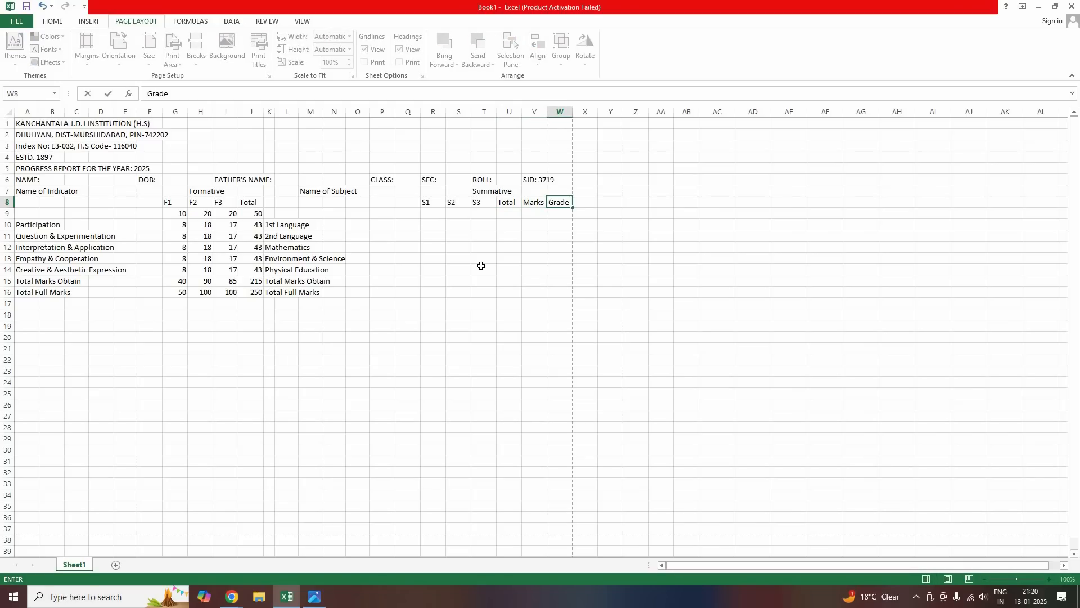
key("Return")
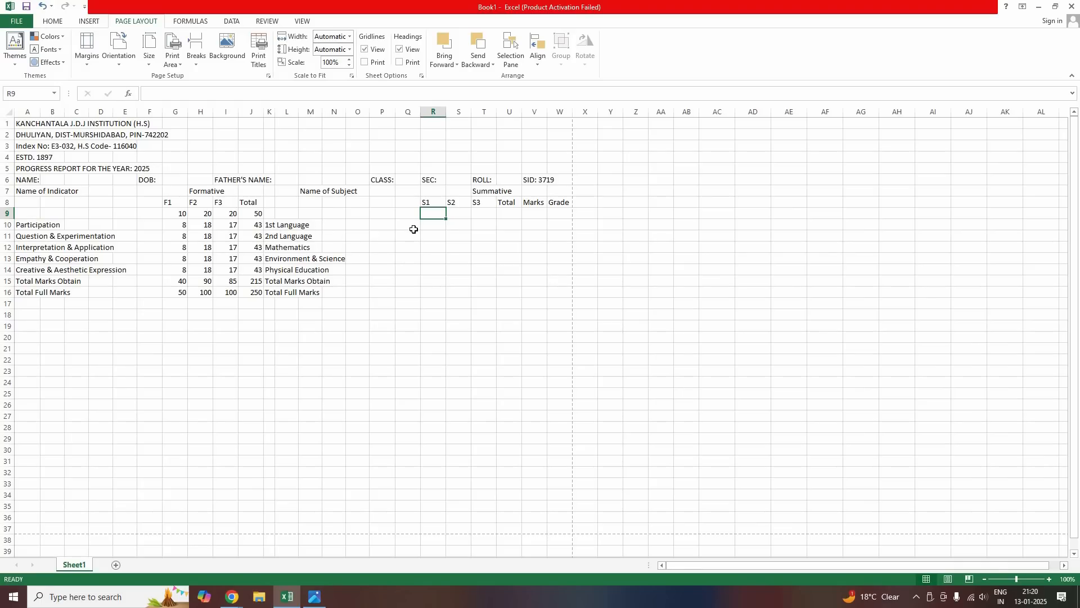
Enter the maxima 10, 20, 50, 80 and (%) across R9:V9 beneath them
type("10")
key("Tab")
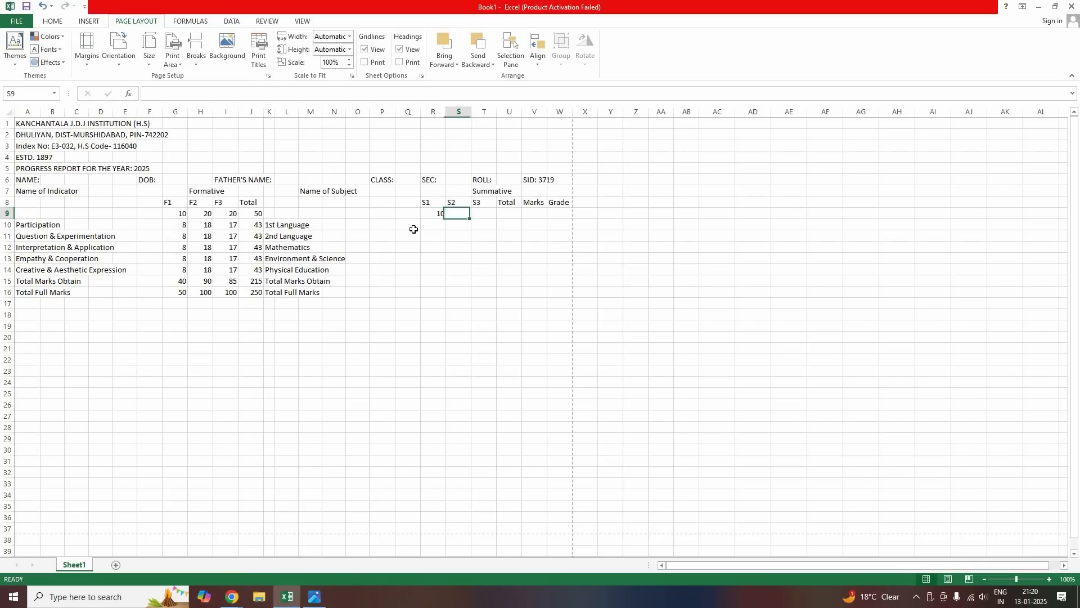
type("20")
key("Tab")
type("50")
key("Tab")
type("80")
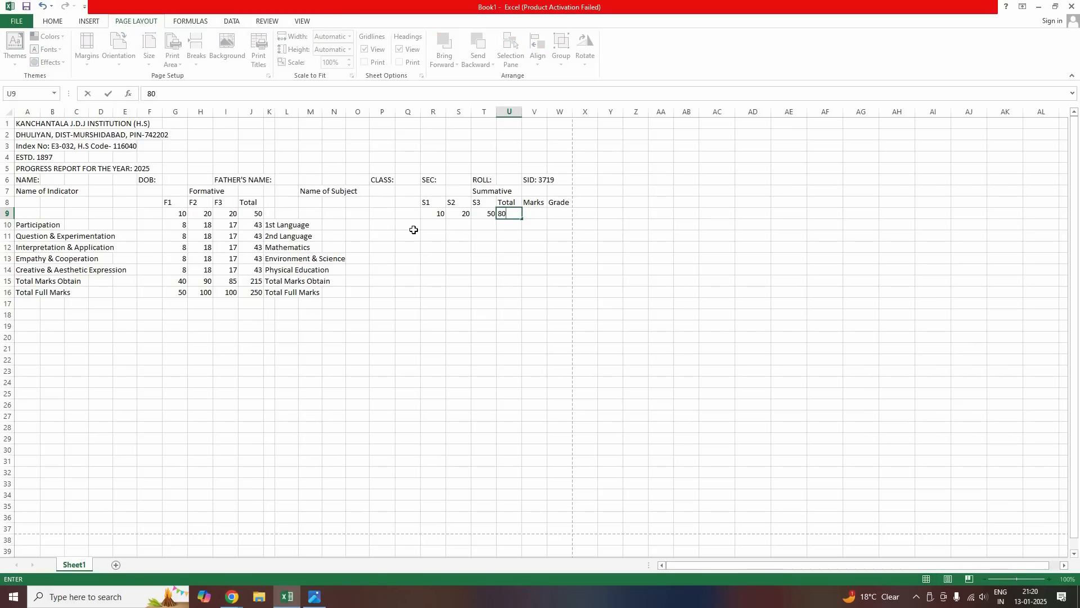
key("Tab")
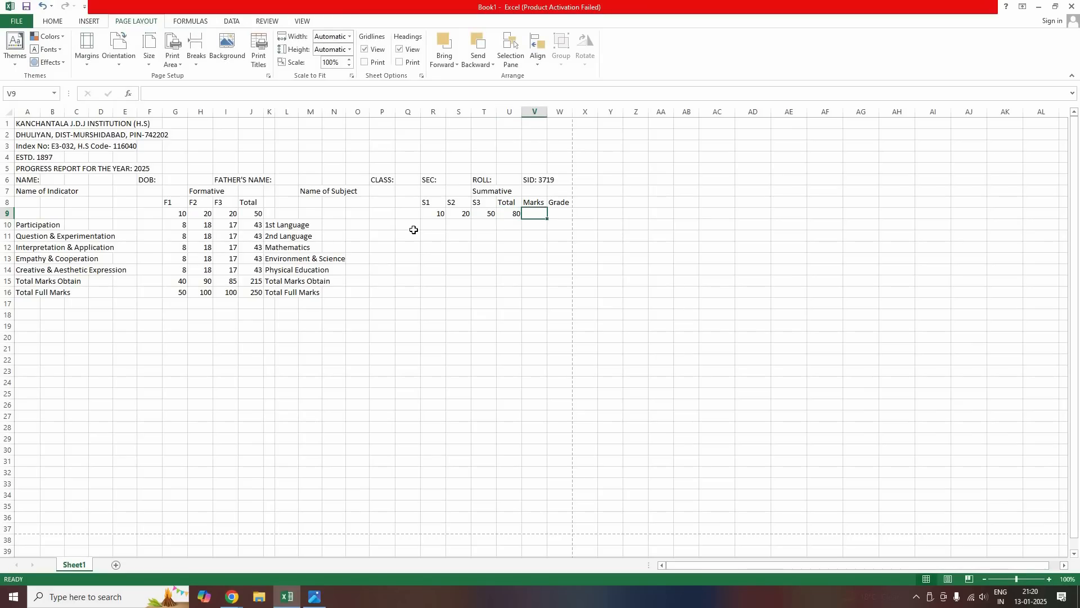
type("(%")
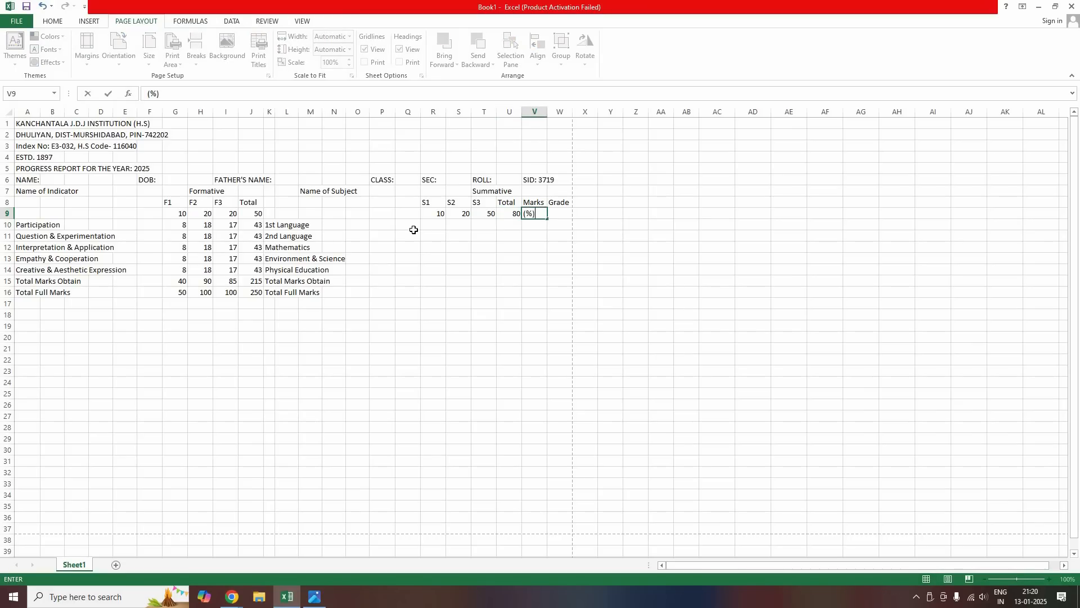
type(")")
key("Return")
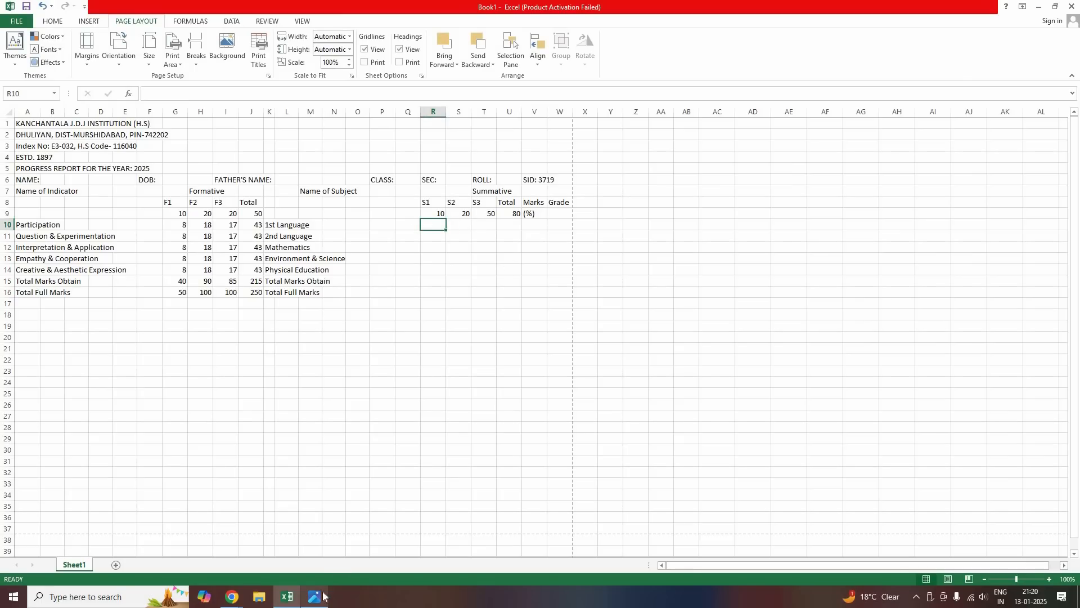
Check the report card photo and select cell R16 in the Total Full Marks row
key("alt+Tab")
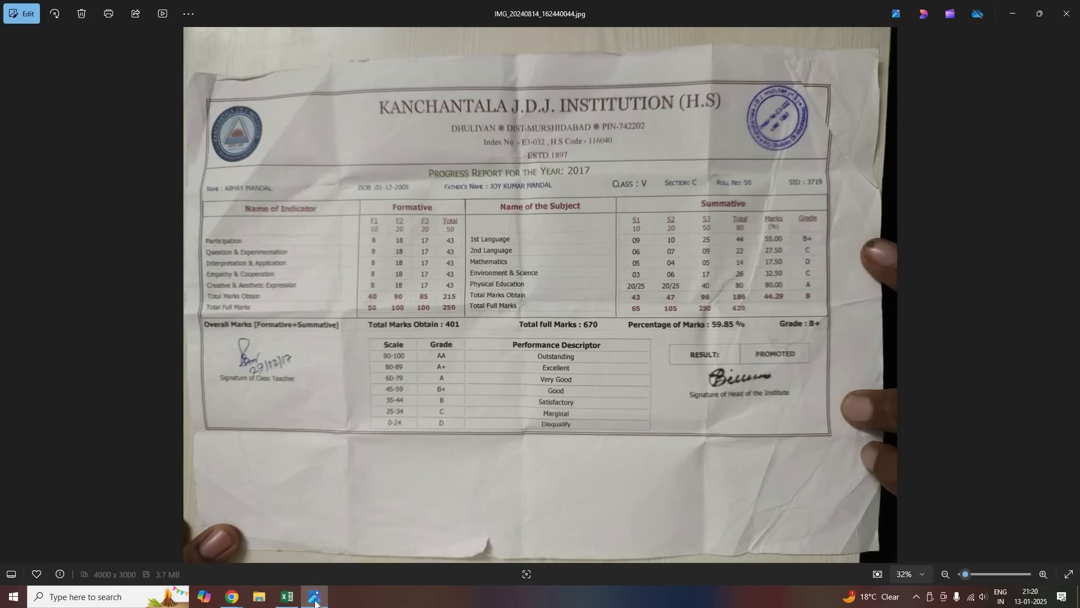
key("alt+Tab")
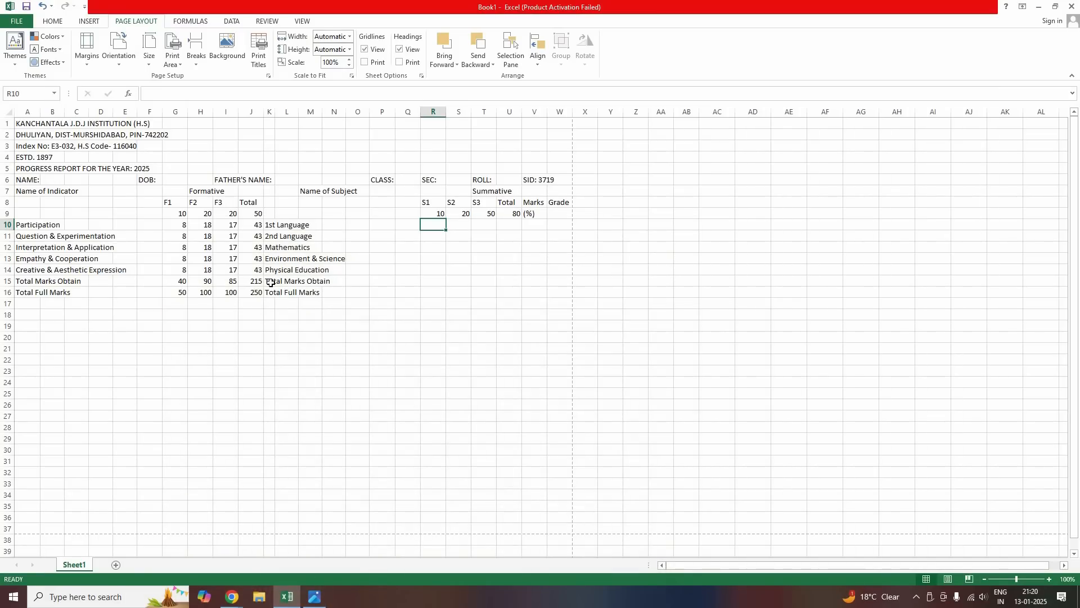
double_click(421, 282)
left_click(423, 285)
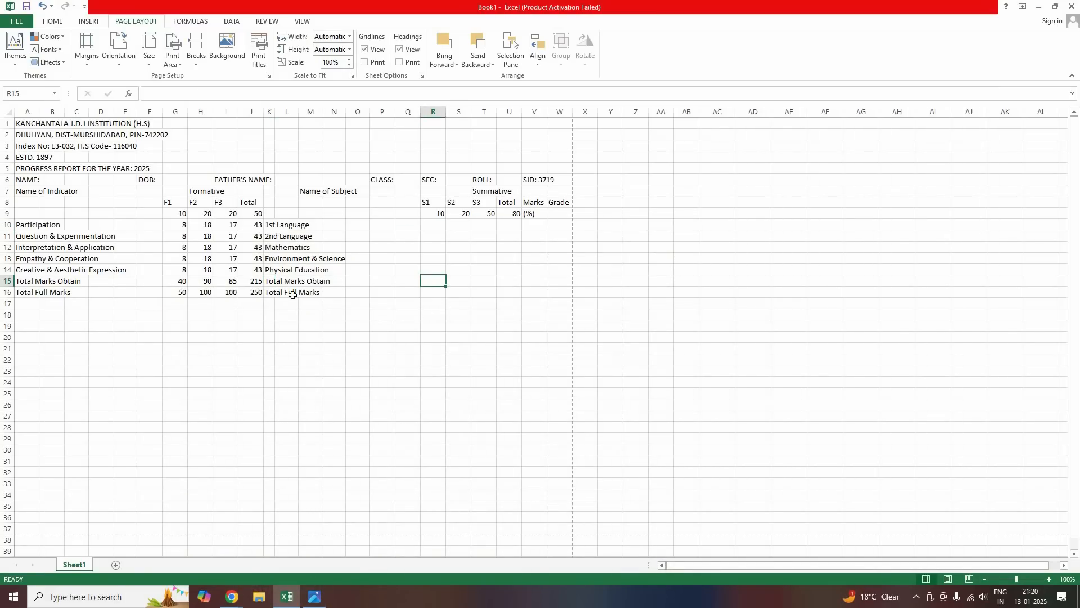
left_click(272, 291)
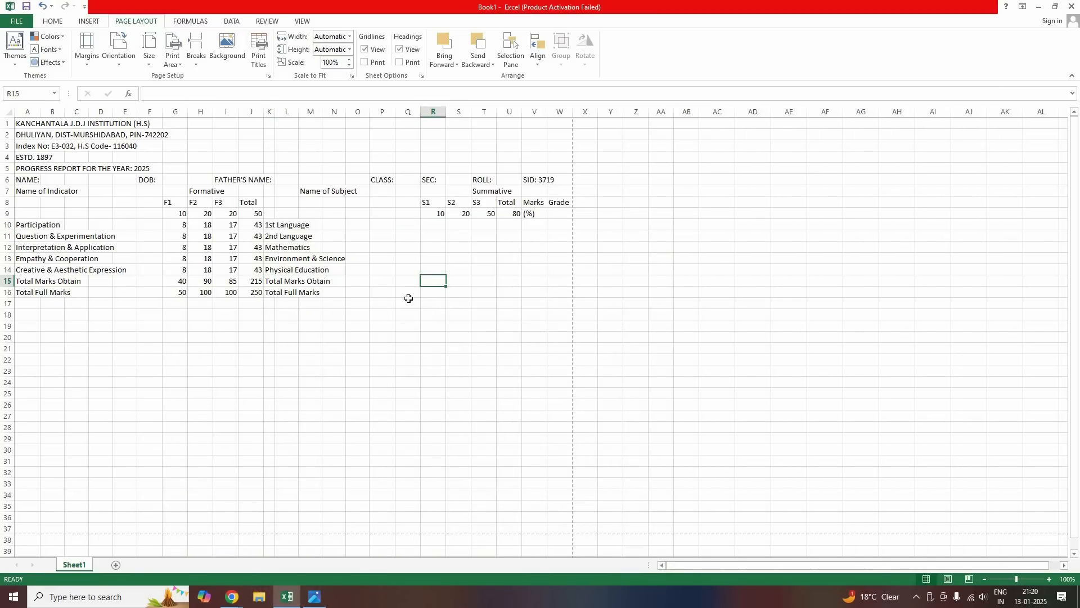
left_click(437, 296)
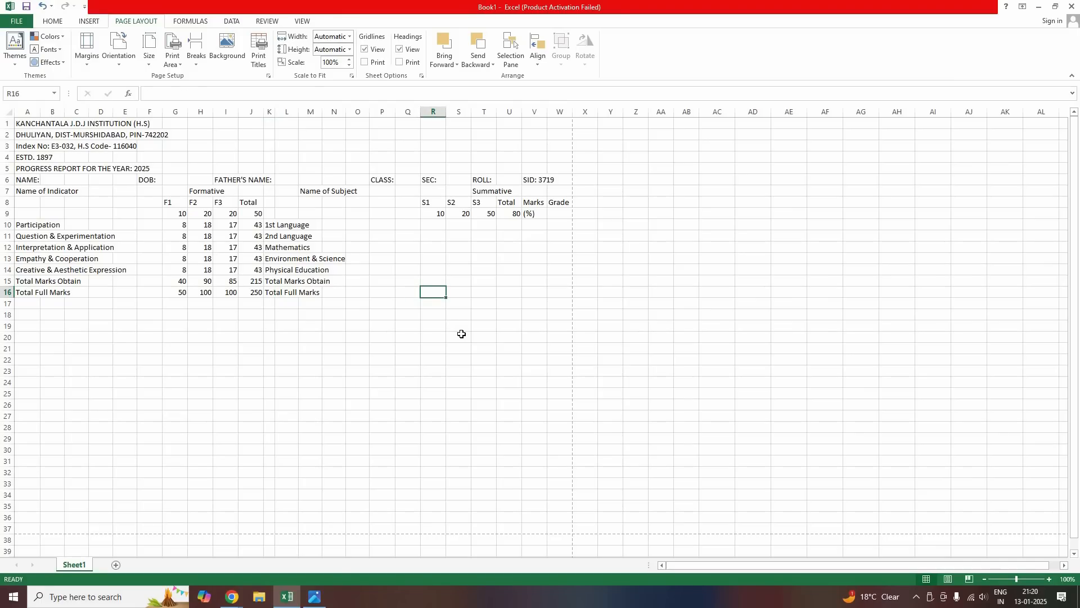
Enter 65, 105, 250 and 420 in R16:U16 under S1, S2, S3 and Total
type("4")
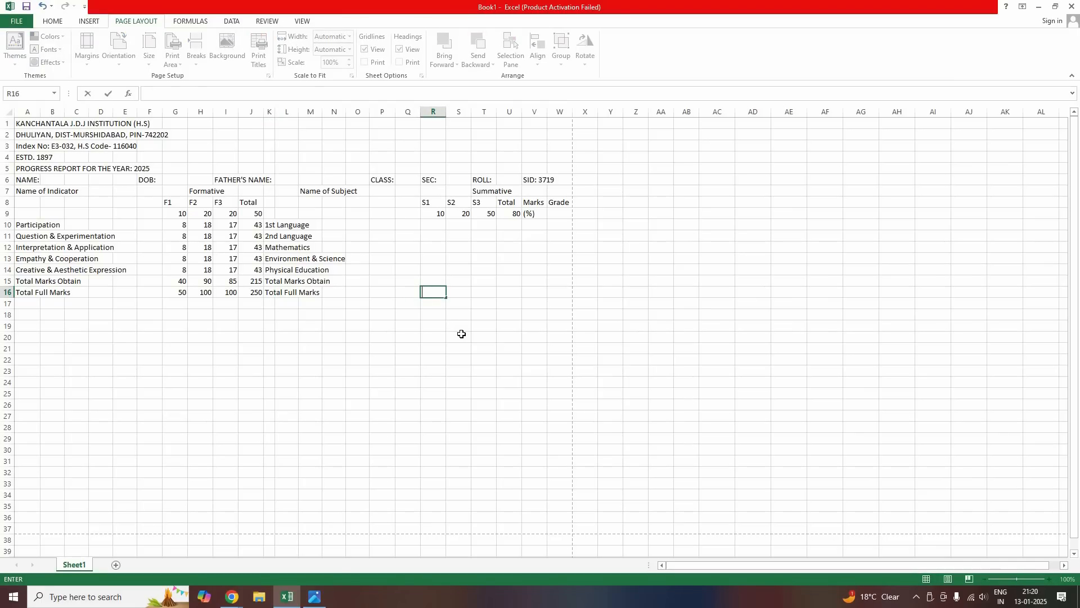
key("Tab")
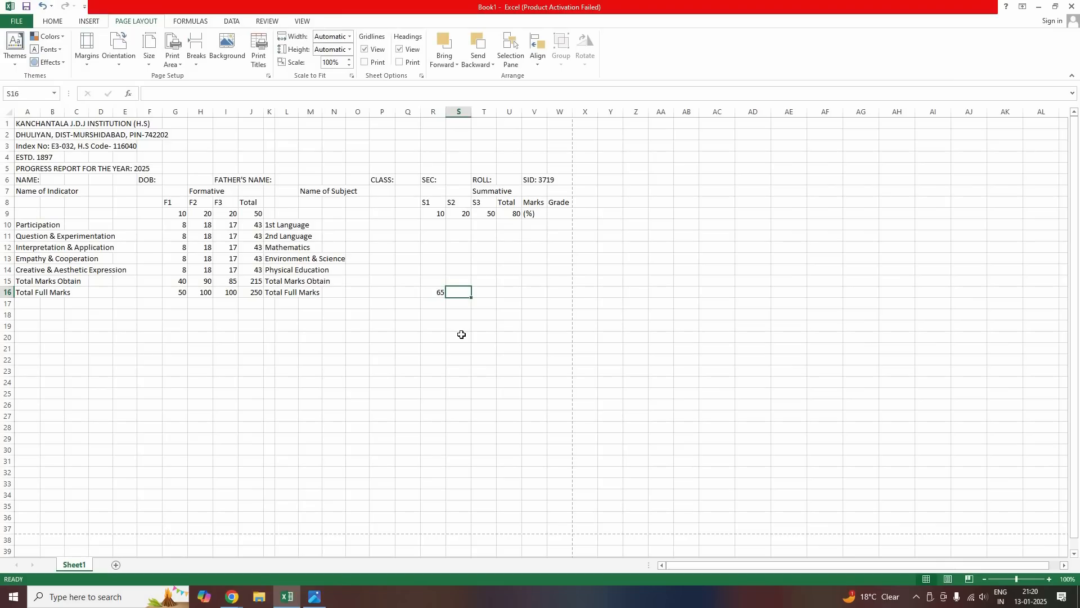
type("105")
key("Tab")
type("250")
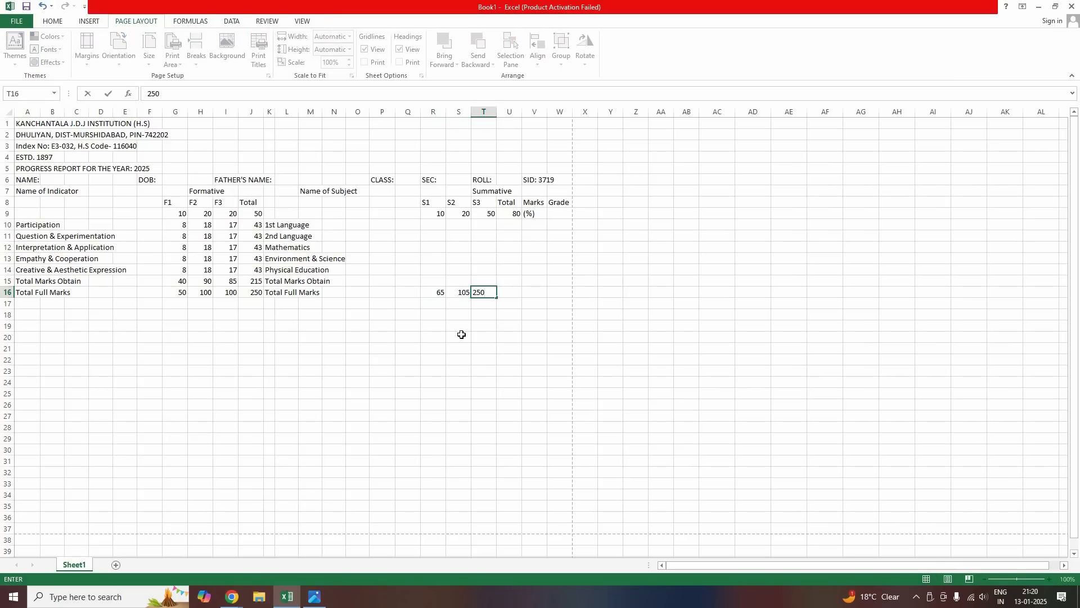
key("Tab")
type("420")
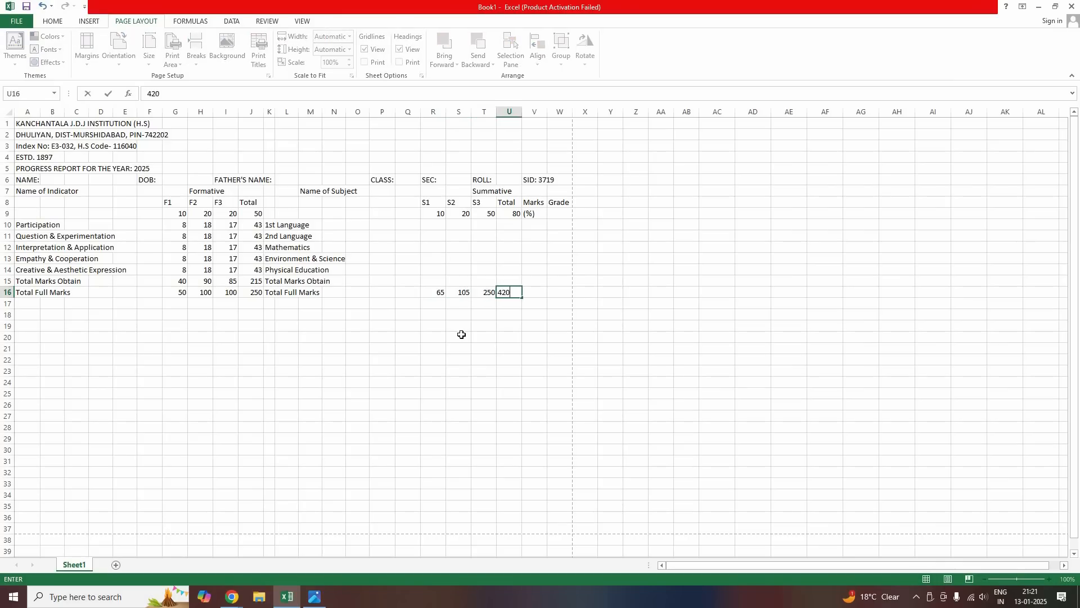
key("Return")
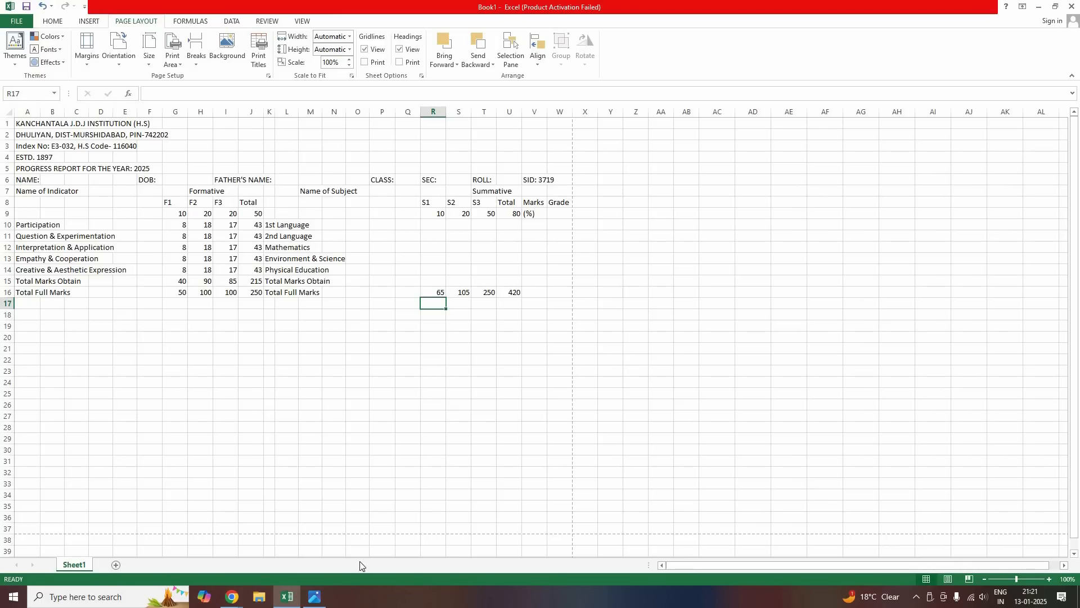
left_click(315, 597)
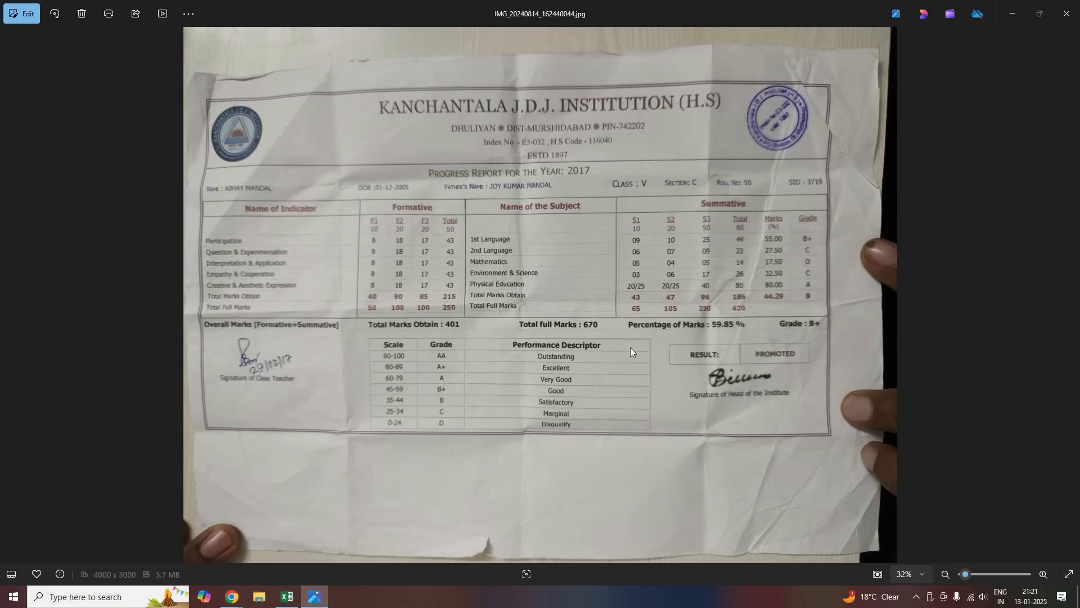
left_click(321, 600)
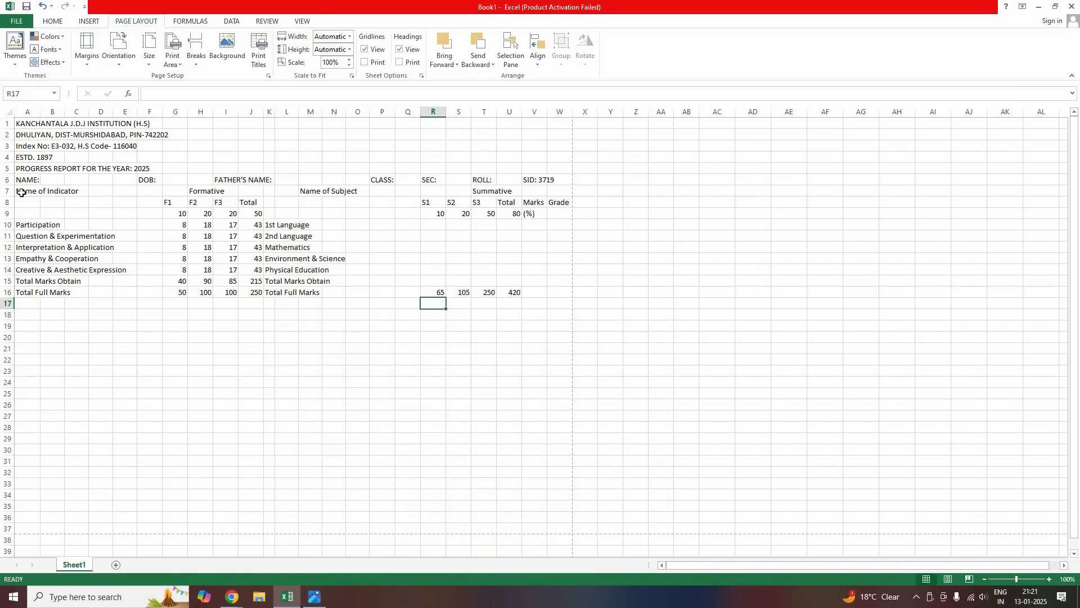
Put a Thick Box Border around the whole marks table A7:W16
left_click_drag(29, 191, 555, 292)
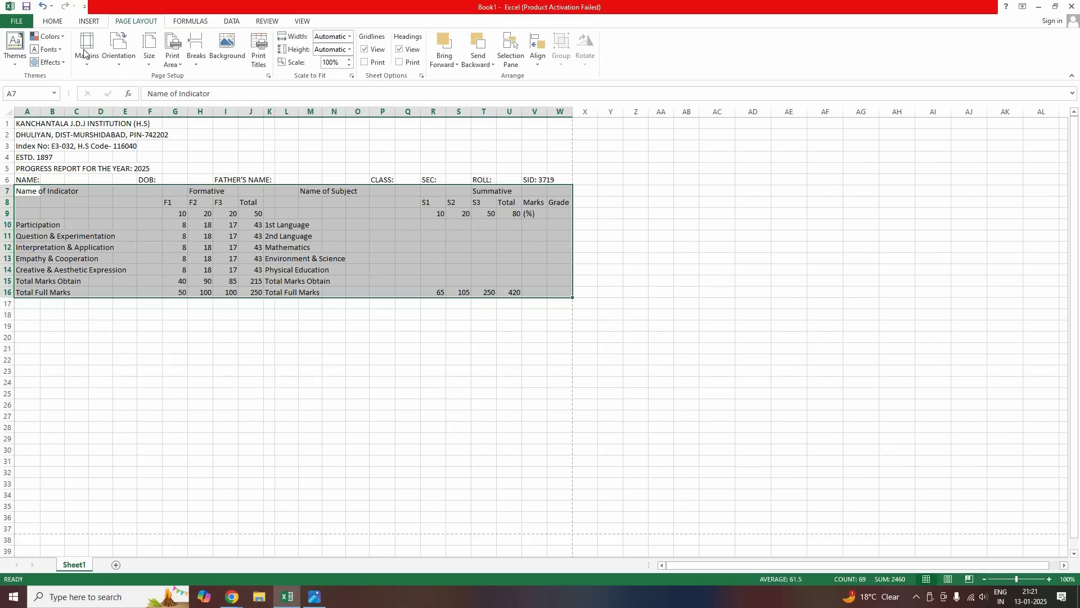
left_click(53, 22)
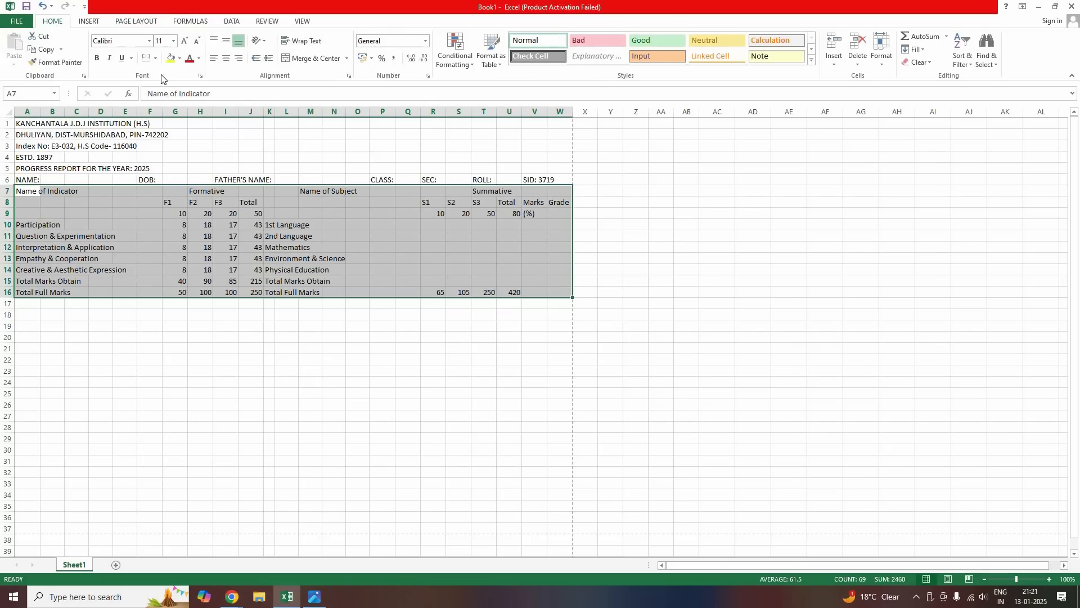
left_click(155, 58)
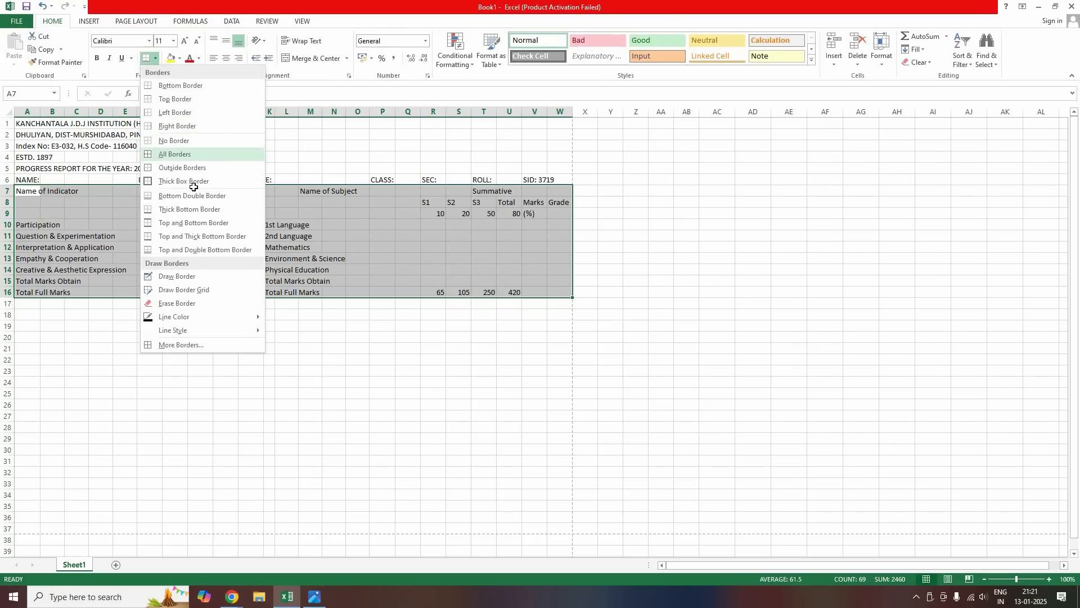
left_click(156, 370)
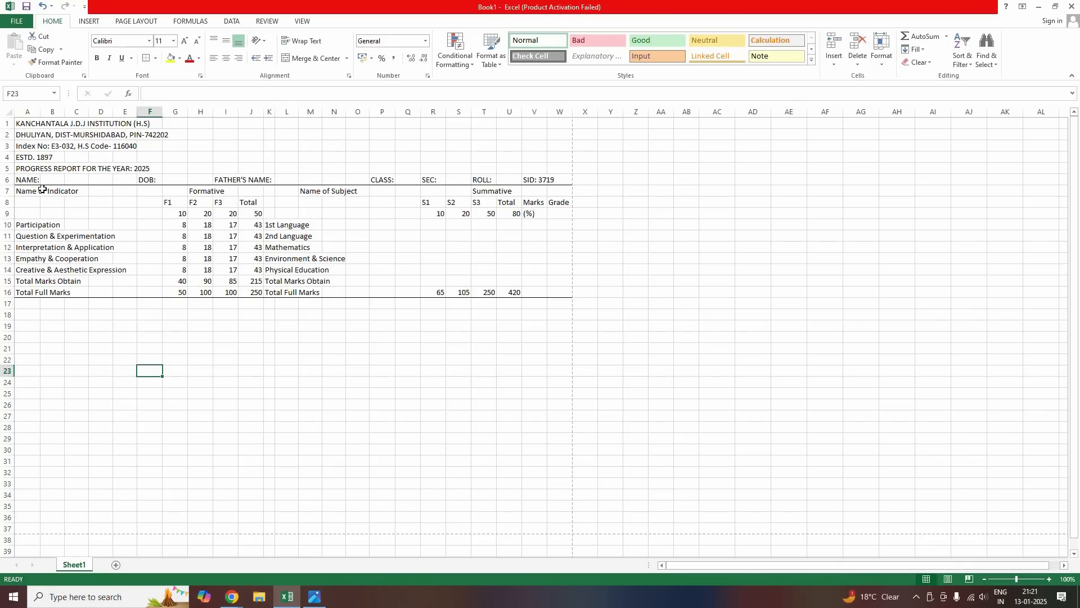
Add outside borders to the Name of Subject and Summative blocks and select header row A7:W7
left_click_drag(26, 192, 162, 291)
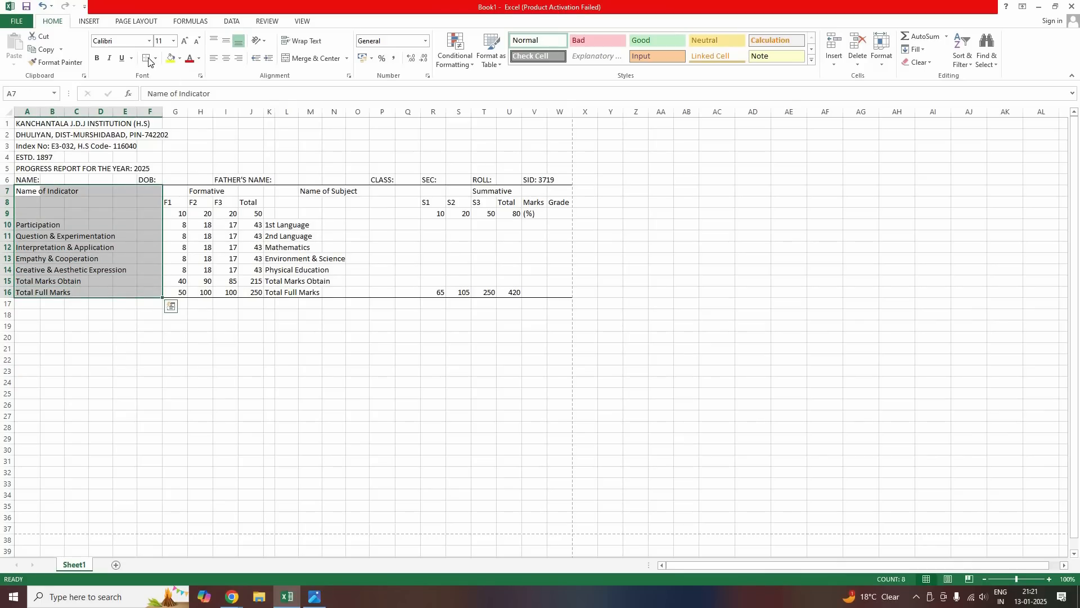
left_click_drag(174, 189, 250, 297)
left_click_drag(271, 193, 402, 294)
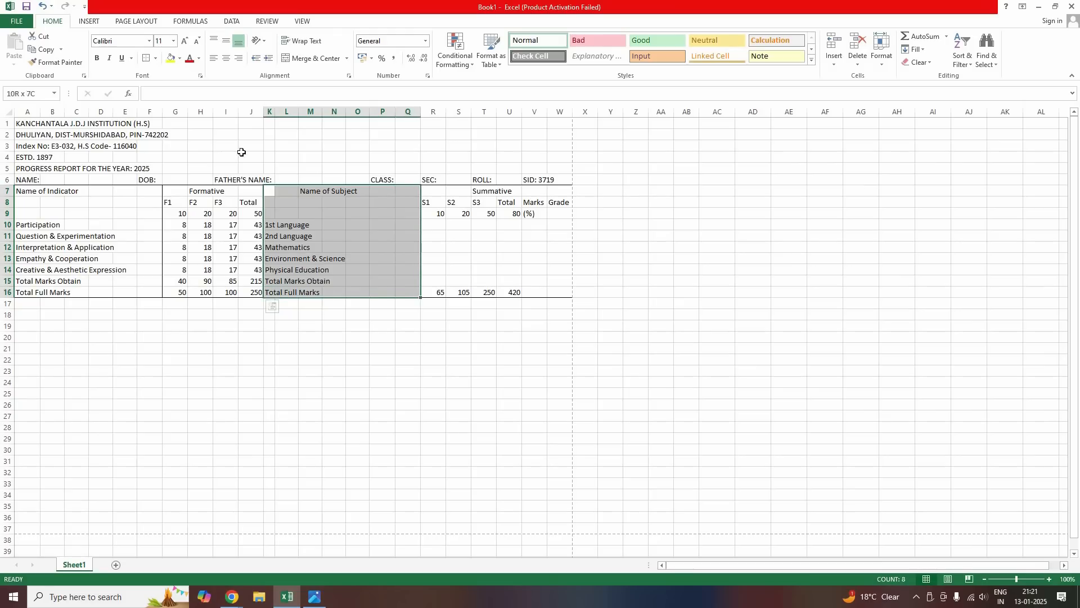
left_click(149, 59)
left_click_drag(433, 191, 560, 291)
left_click(148, 59)
left_click_drag(20, 193, 540, 191)
left_click_drag(212, 100, 560, 191)
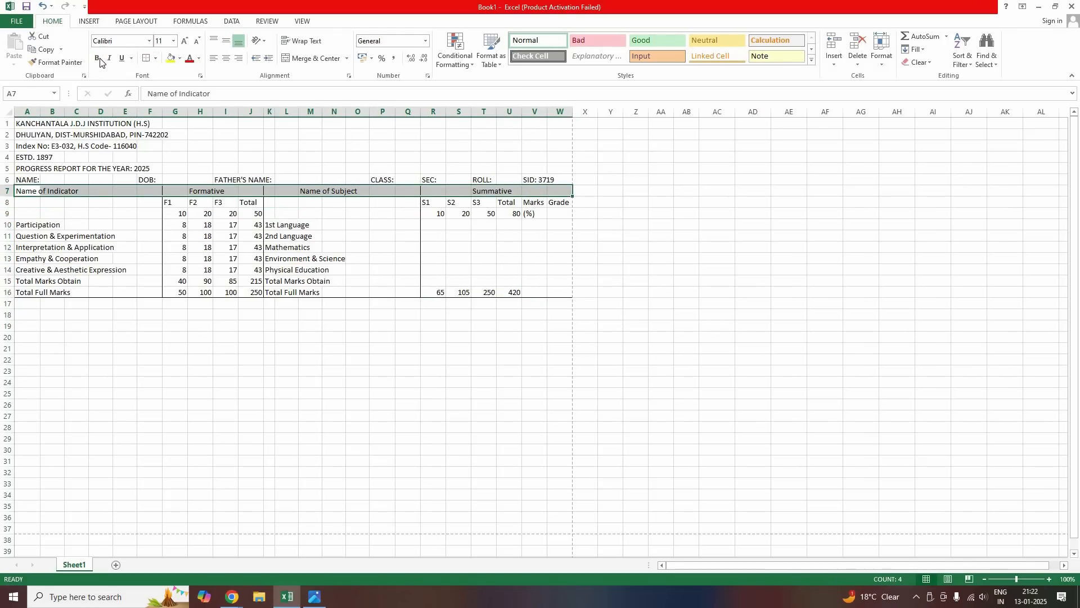
Bold the row 7 headings and merge and centre Name of Indicator across A7:F7
key("ctrl+b")
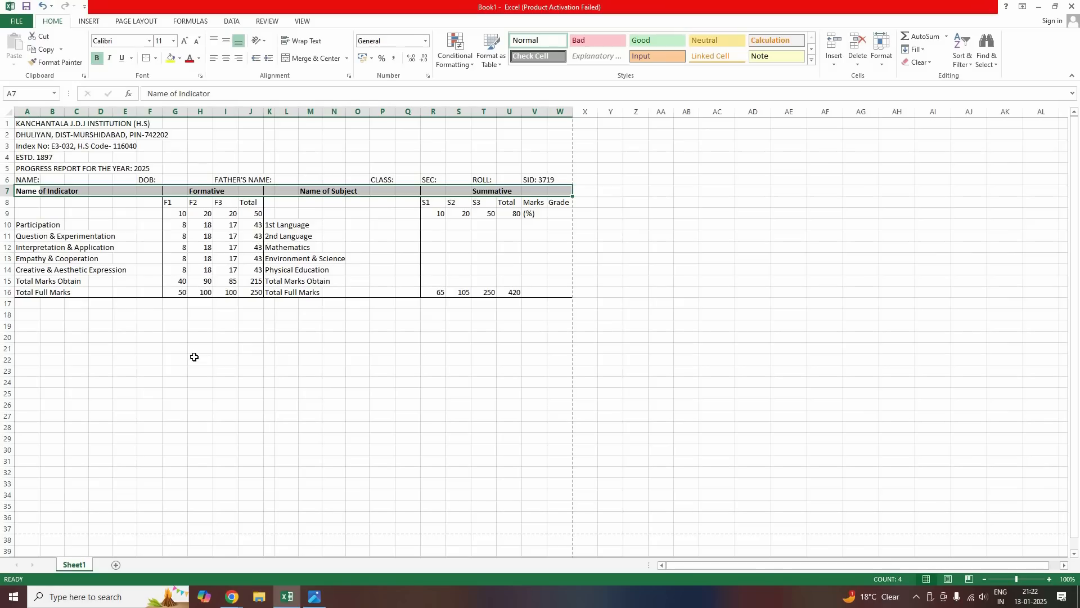
left_click(175, 360)
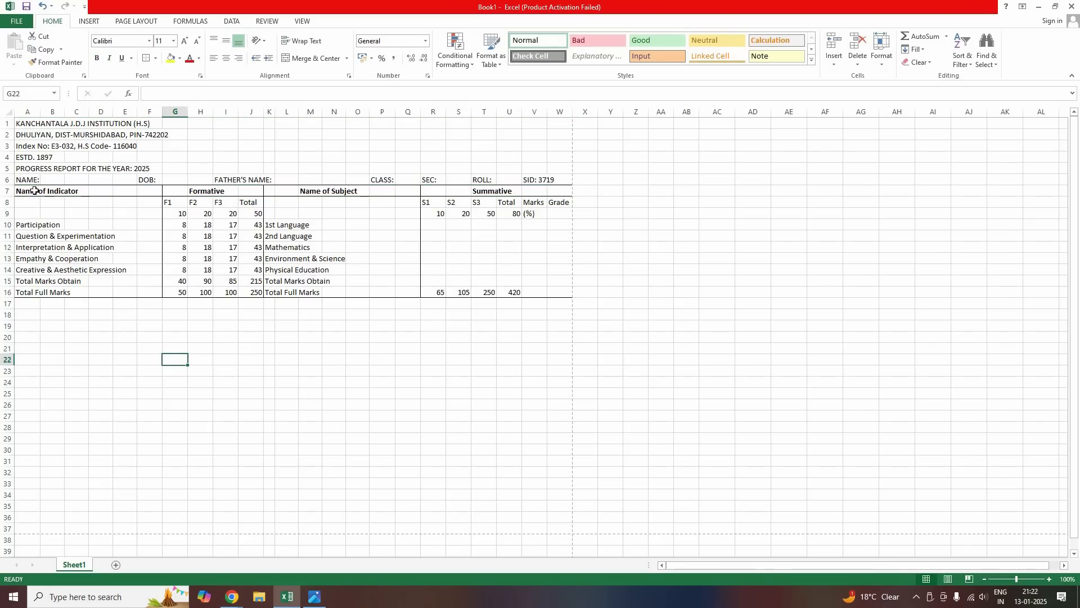
left_click_drag(29, 191, 250, 191)
key("alt+h")
key("m")
key("c")
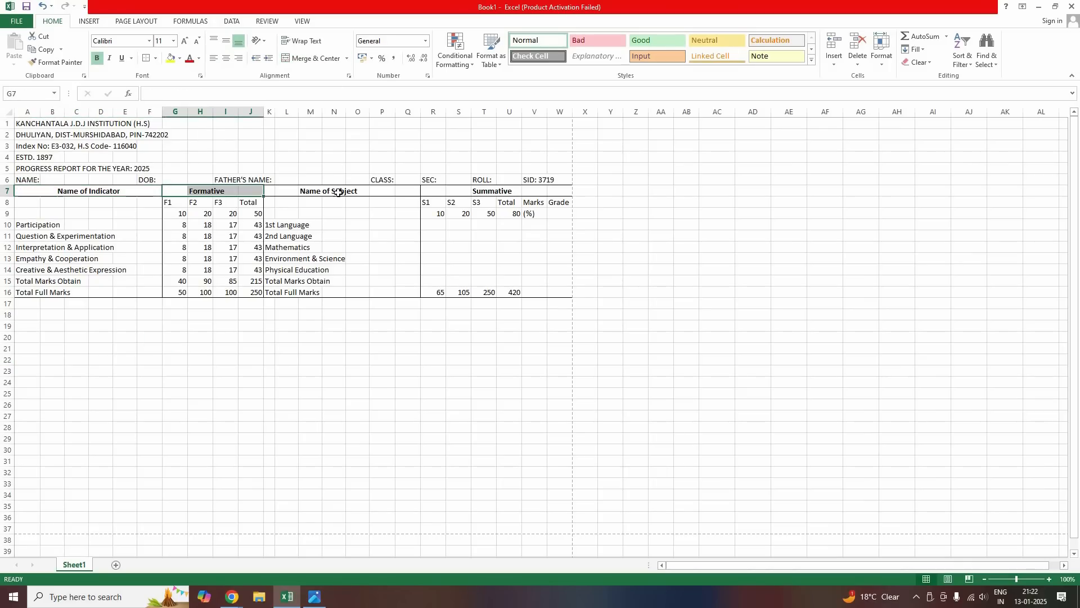
Merge and centre Formative, Name of Subject and Summative across G7:J7, K7:Q7 and R7:W7
key("F4")
left_click_drag(276, 191, 413, 191)
left_click(309, 58)
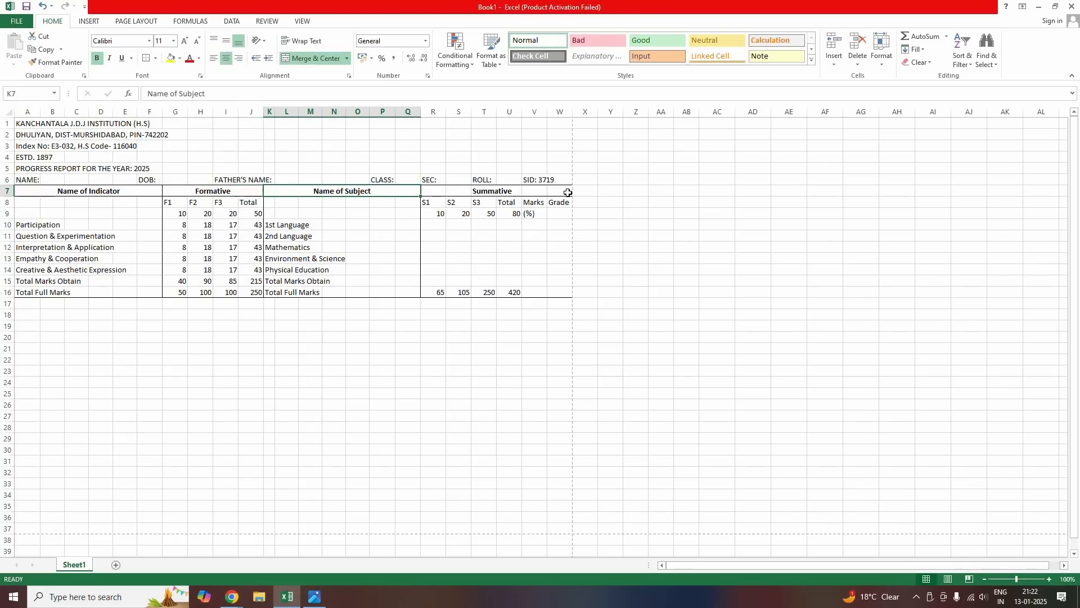
left_click_drag(433, 191, 564, 191)
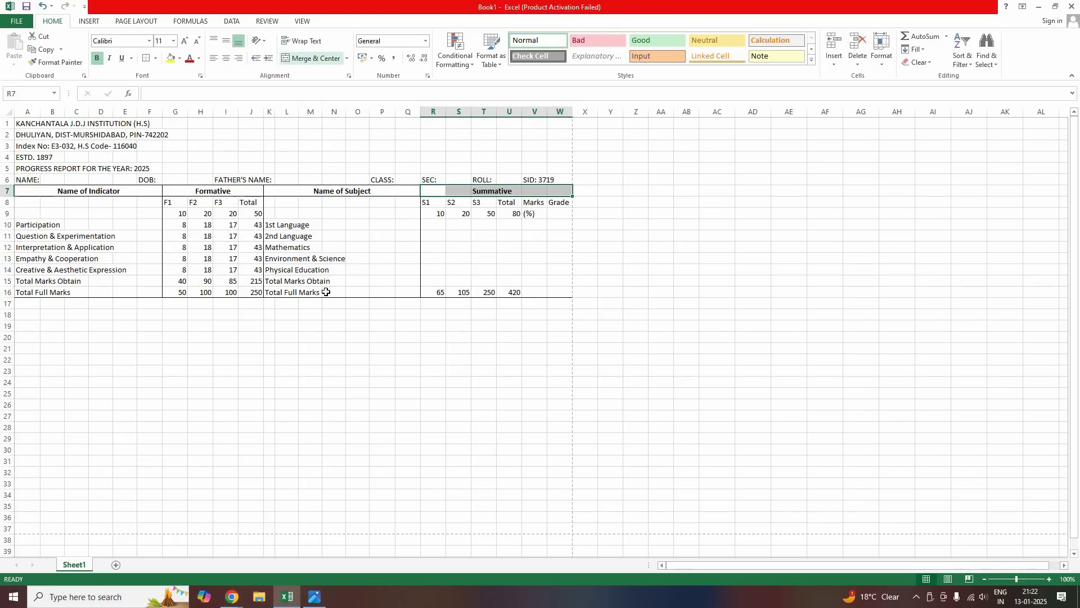
left_click(309, 58)
left_click(251, 258)
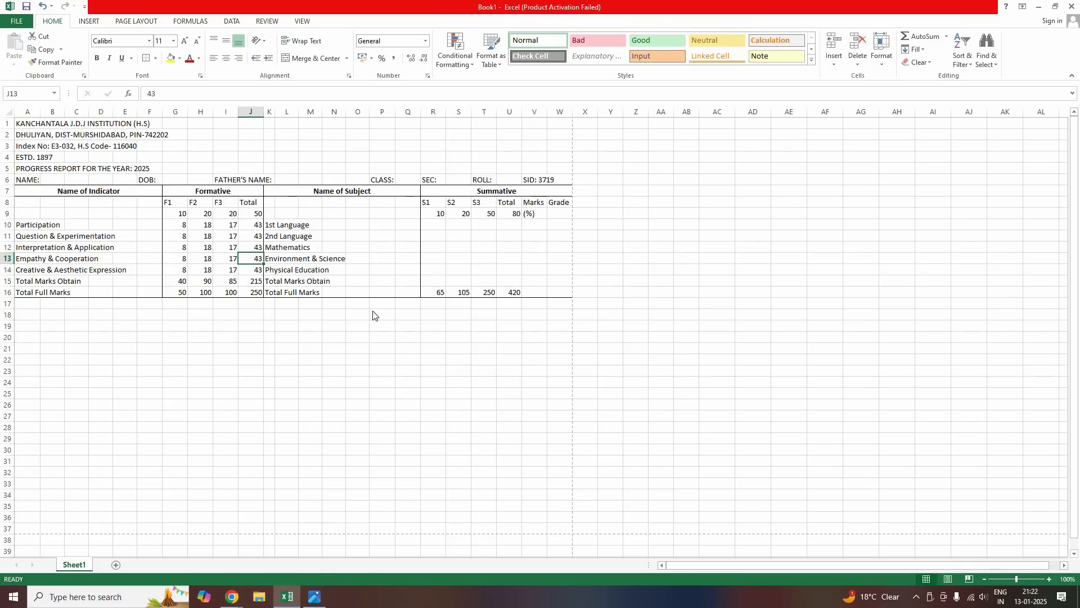
After checking the report card photo, merge and centre the progress report title and ESTD. 1897 line across A–W
left_click(315, 596)
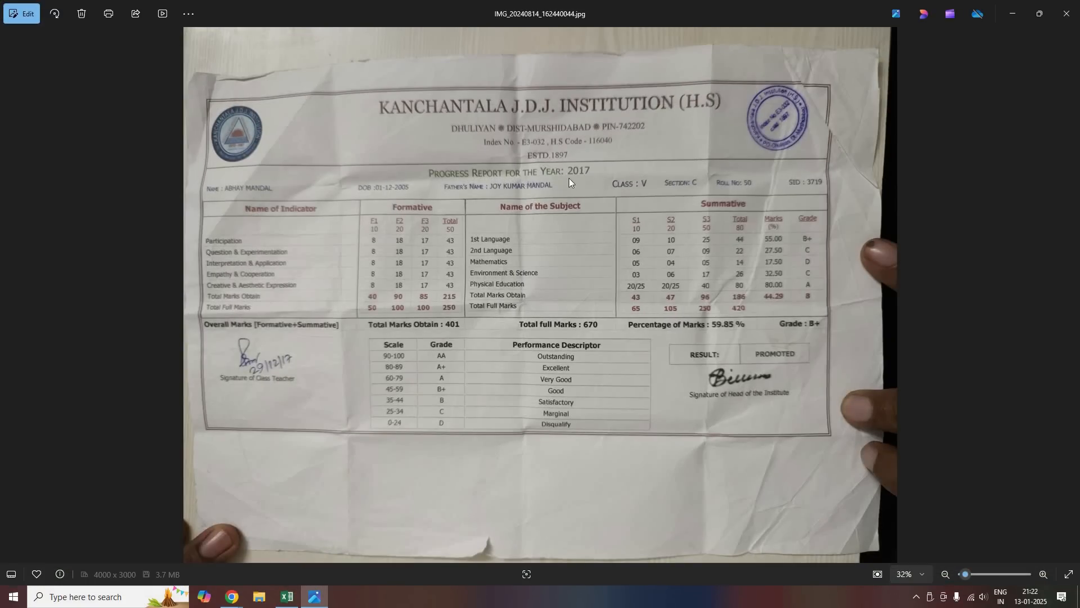
left_click(276, 602)
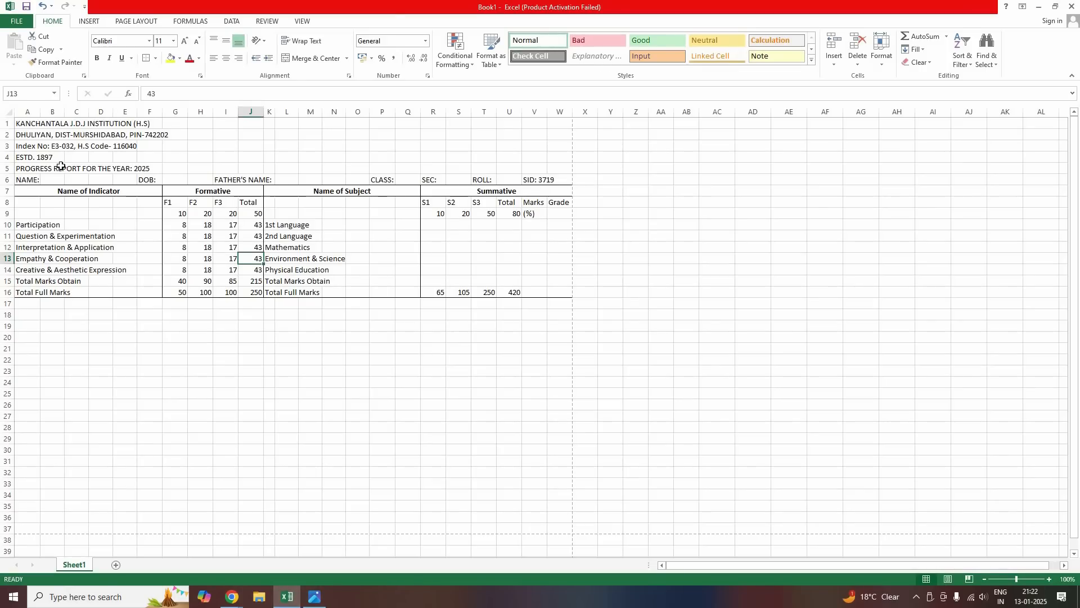
left_click_drag(23, 169, 565, 178)
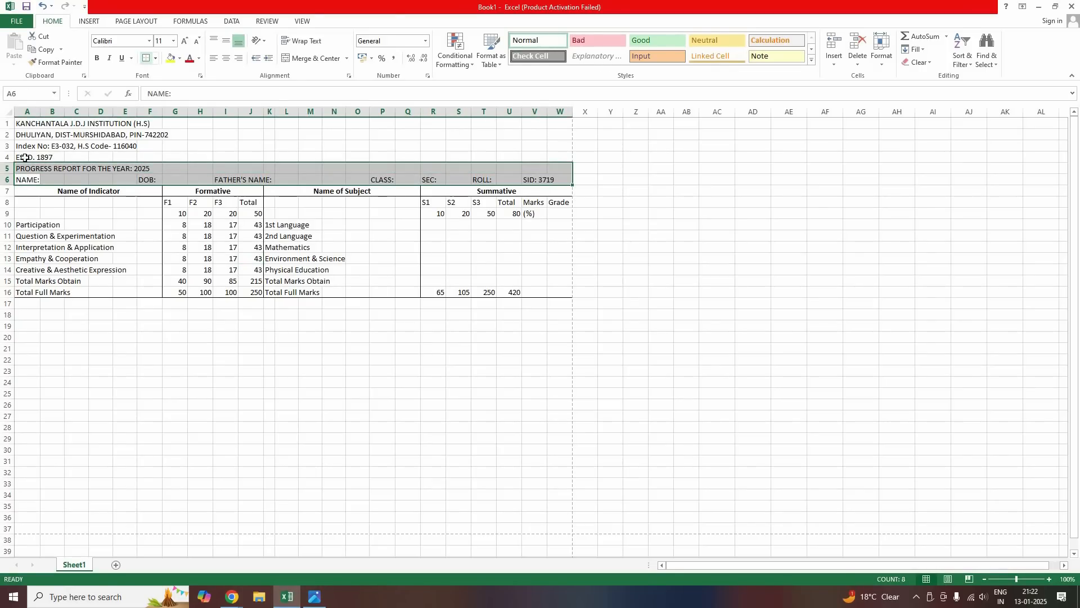
left_click_drag(27, 157, 561, 120)
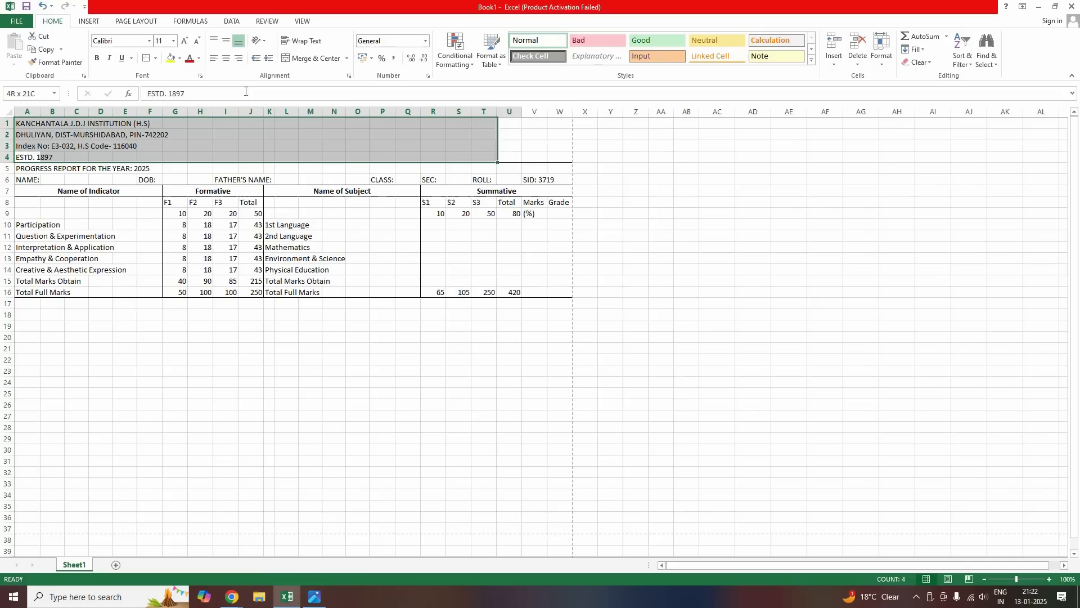
left_click(80, 204)
left_click_drag(27, 168, 559, 166)
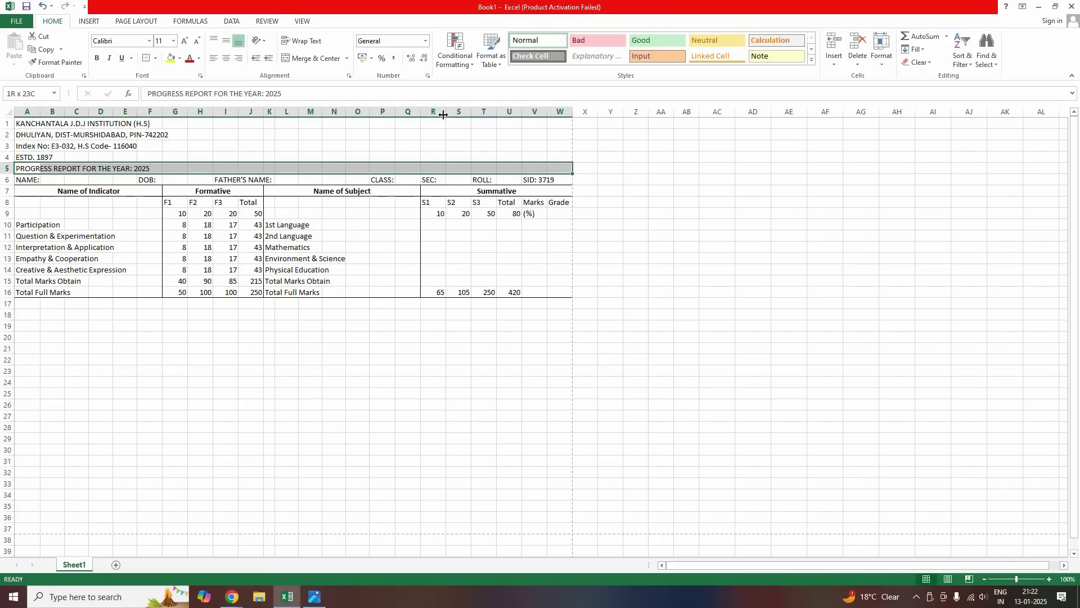
left_click(308, 64)
left_click_drag(23, 157, 543, 160)
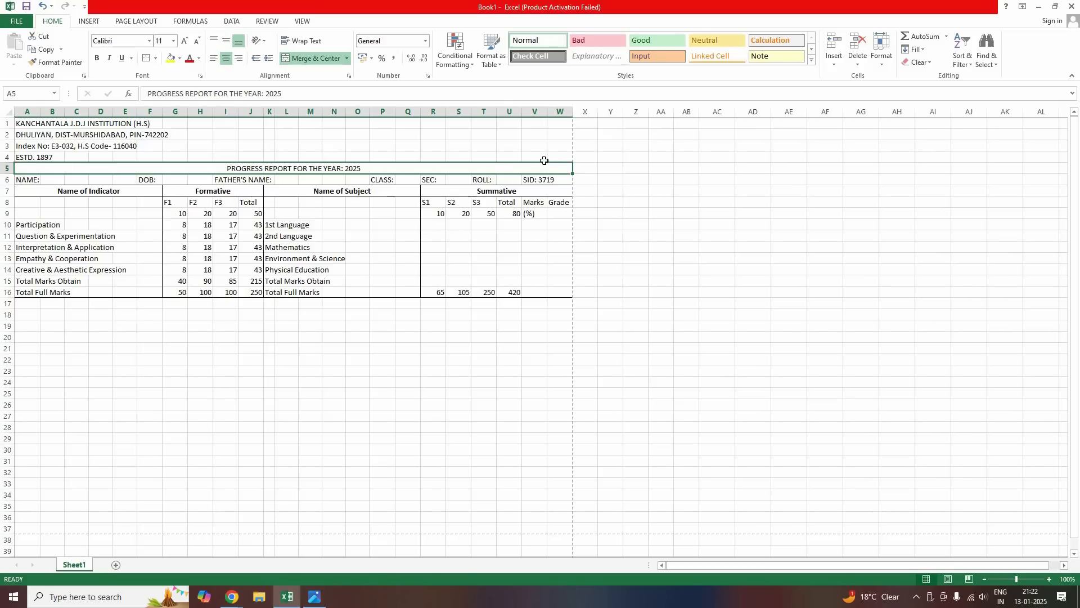
left_click(315, 58)
Merge and centre the Index No and institution name lines, then make the title bold and italic
left_click_drag(25, 146, 564, 152)
left_click(324, 62)
left_click_drag(26, 135, 563, 133)
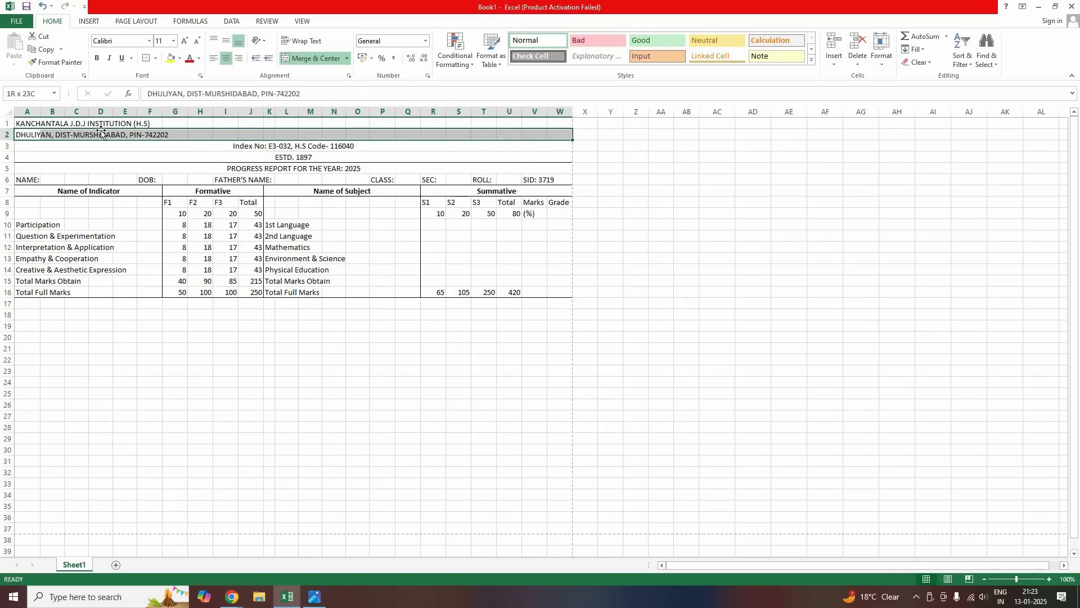
left_click_drag(27, 121, 562, 122)
left_click(308, 59)
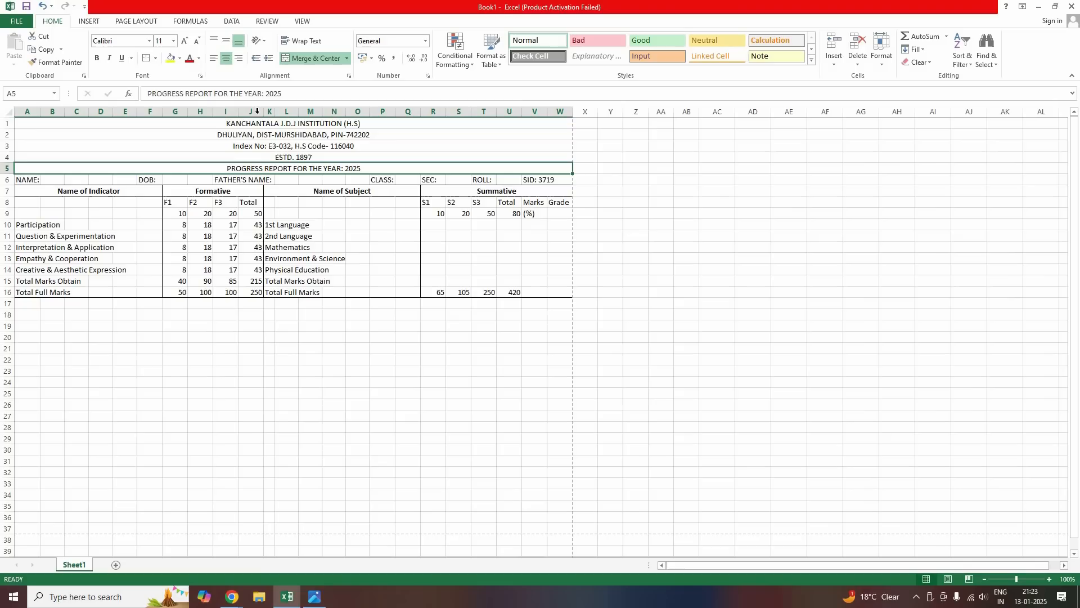
left_click(97, 58)
left_click(110, 59)
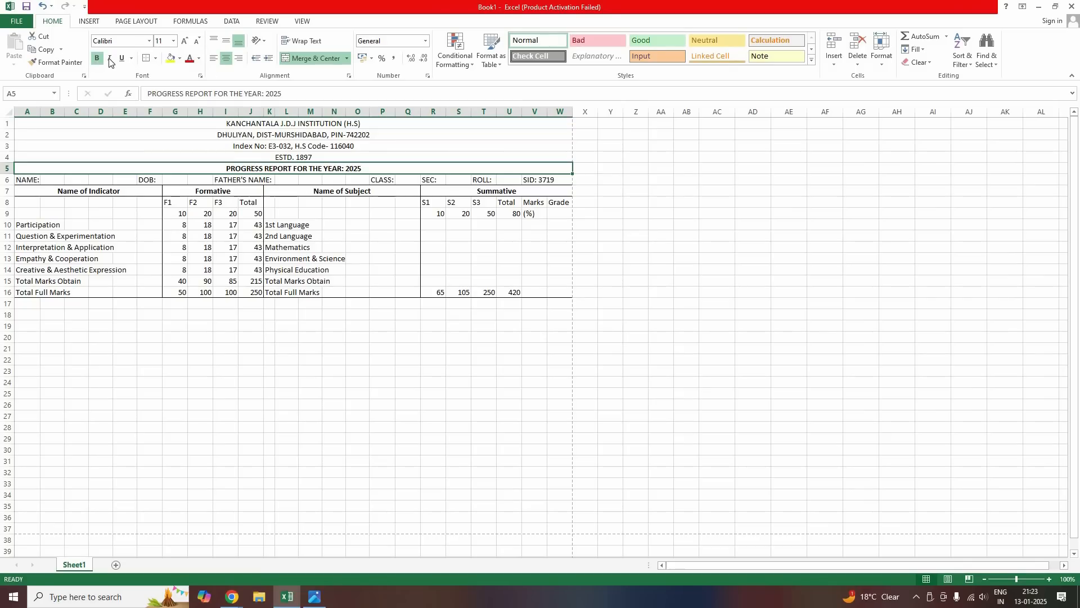
Enlarge the progress report title and set the four school header rows in Times New Roman, one size larger
double_click(181, 43)
left_click_drag(315, 158, 315, 124)
left_click(126, 43)
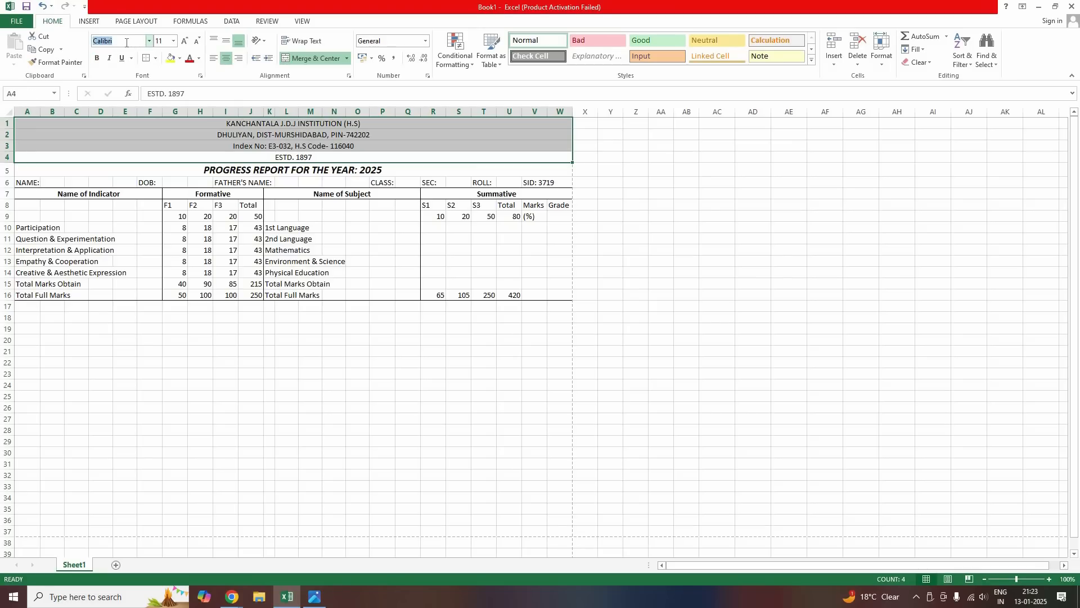
type("Times New Roma")
key("Return")
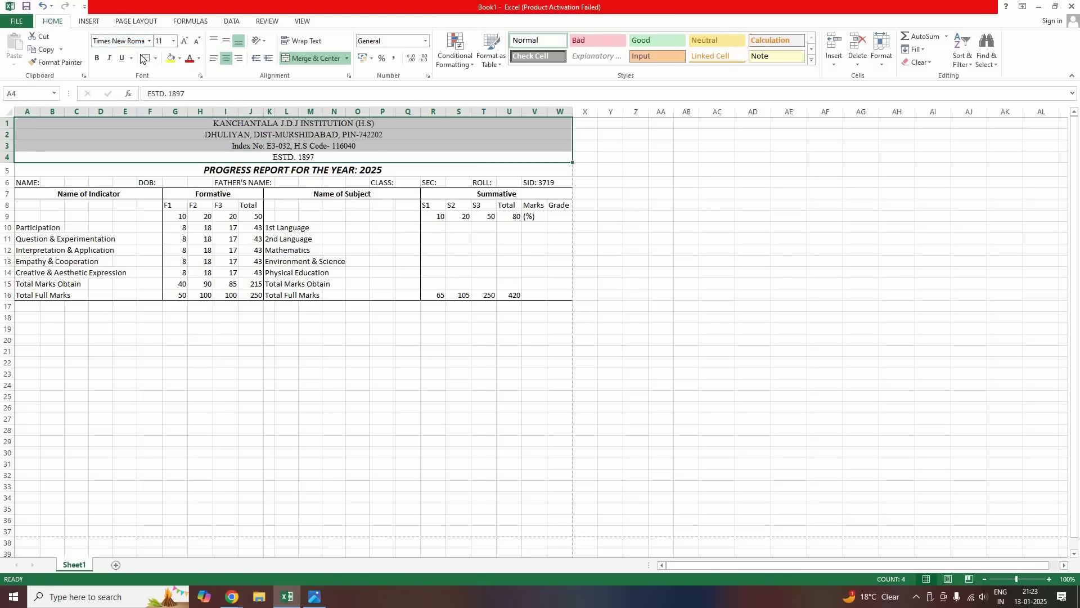
left_click(185, 42)
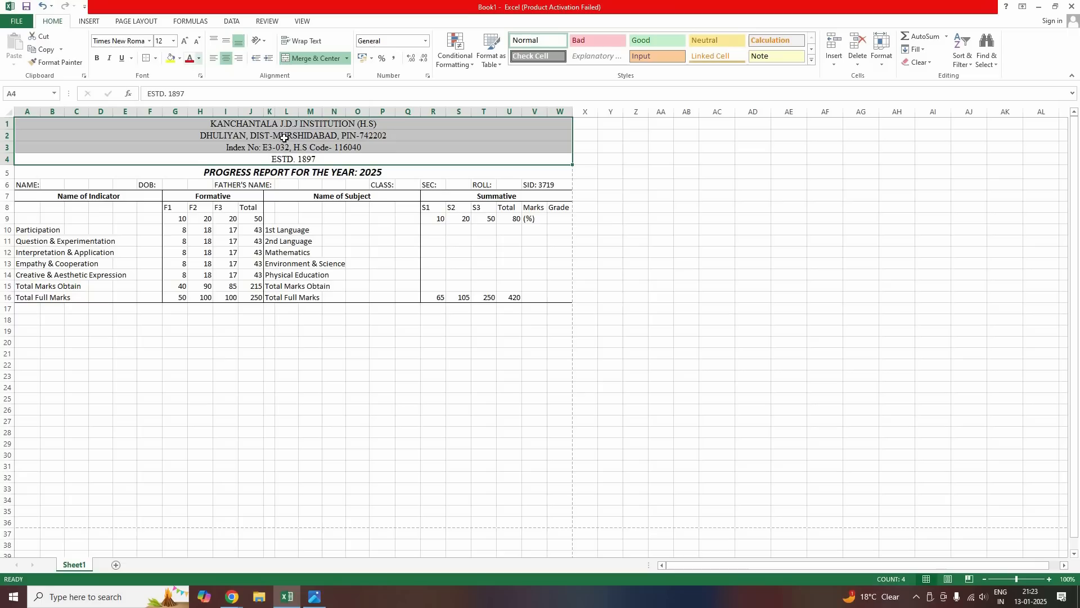
Make the institution name bold and three font sizes larger
left_click(219, 124)
left_click(98, 59)
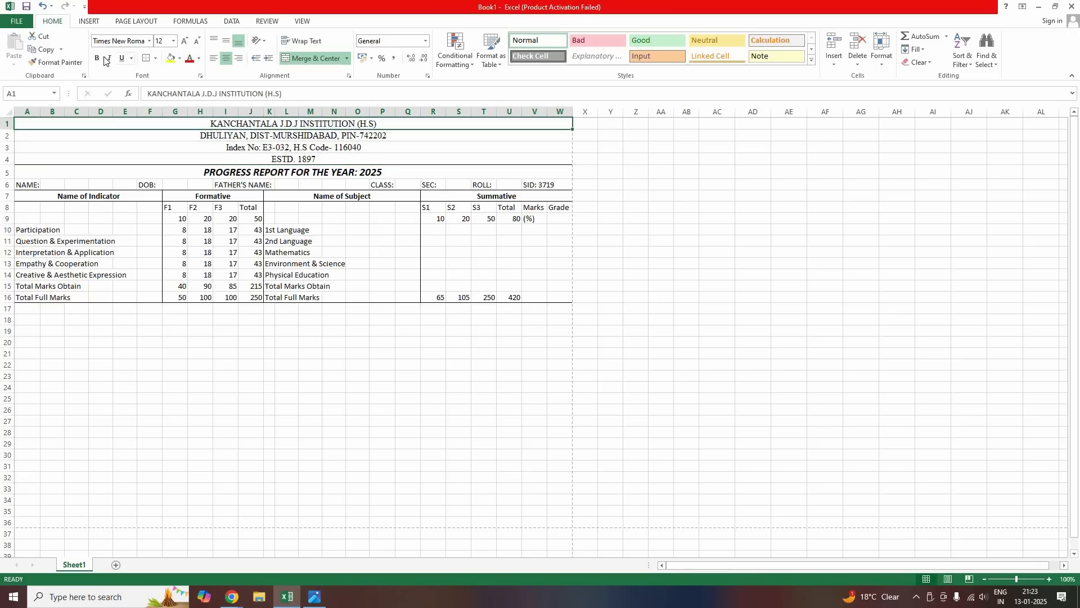
left_click(185, 42)
left_click(185, 41)
left_click(185, 41)
left_click(185, 42)
left_click(185, 42)
left_click(185, 42)
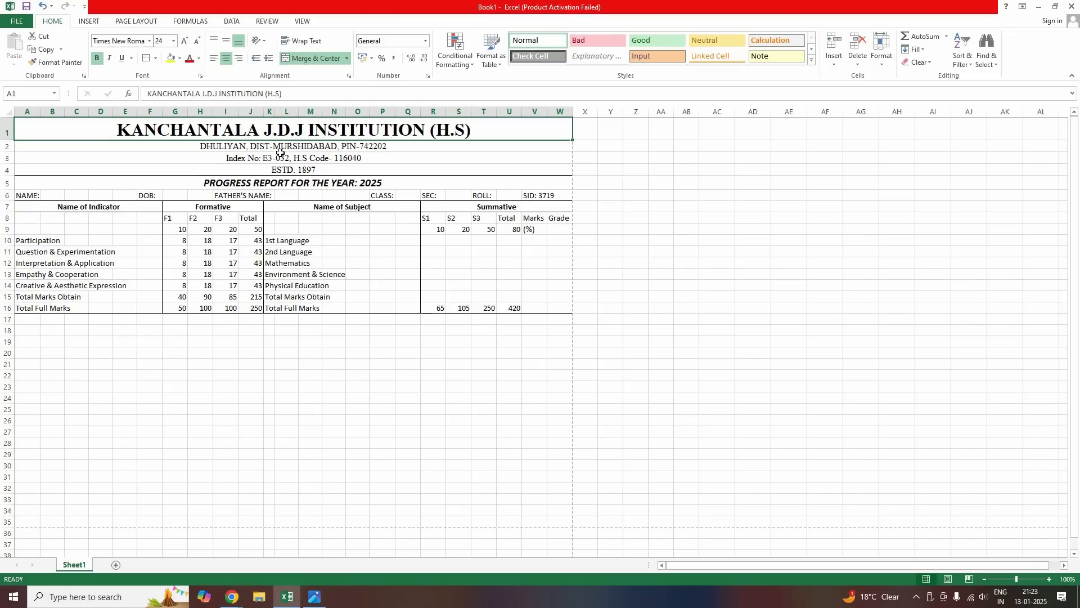
Make the address and ESTD. 1897 lines bold and one size larger, then go to the start of row 17
key("Down")
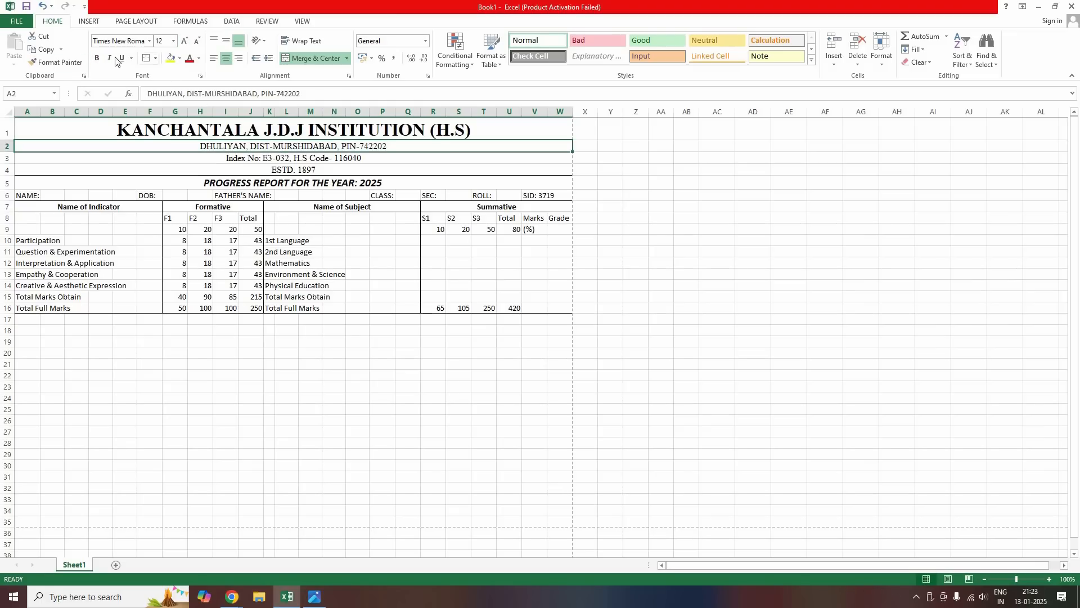
left_click(97, 58)
left_click(185, 42)
left_click(233, 208)
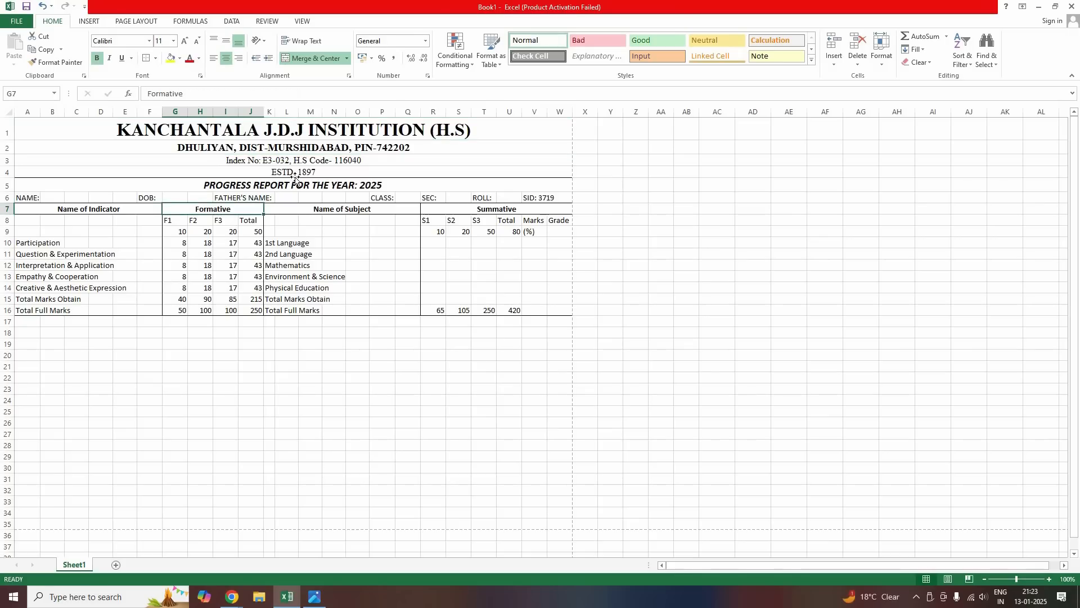
left_click(97, 58)
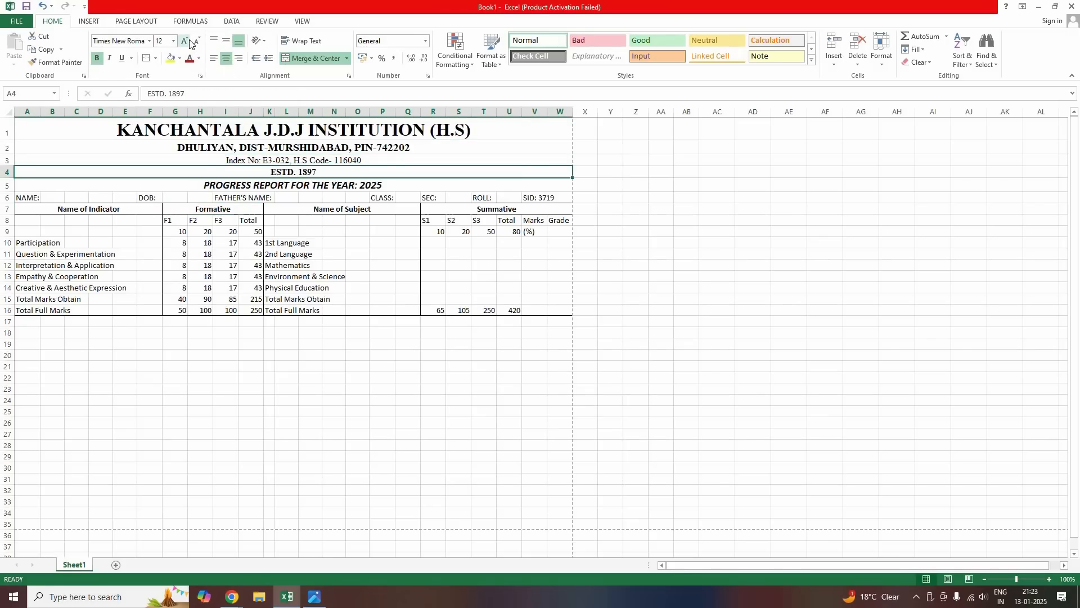
left_click(184, 41)
left_click(311, 320)
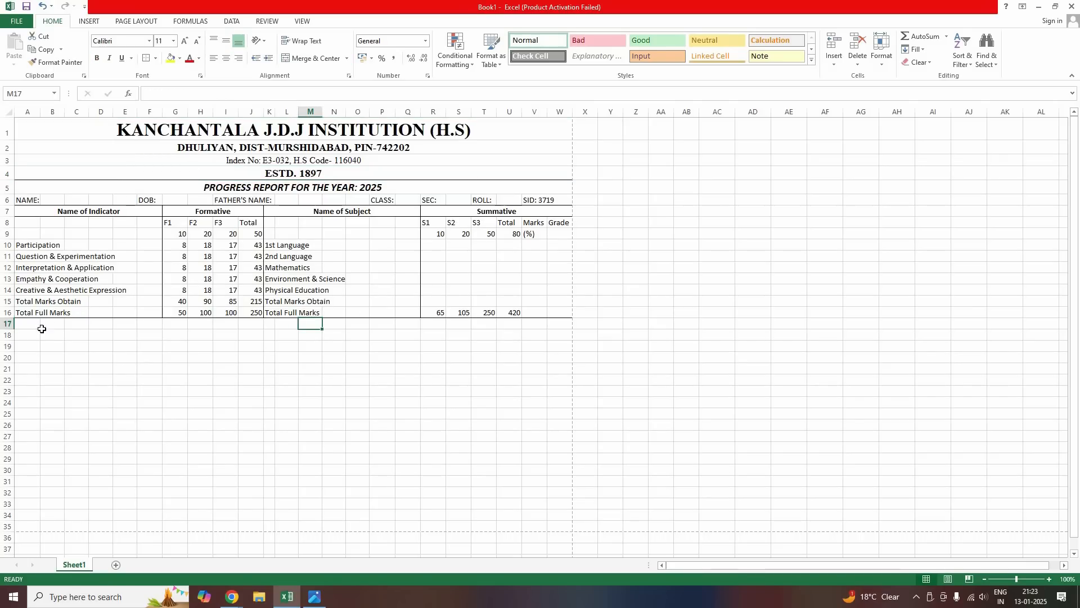
key("Home")
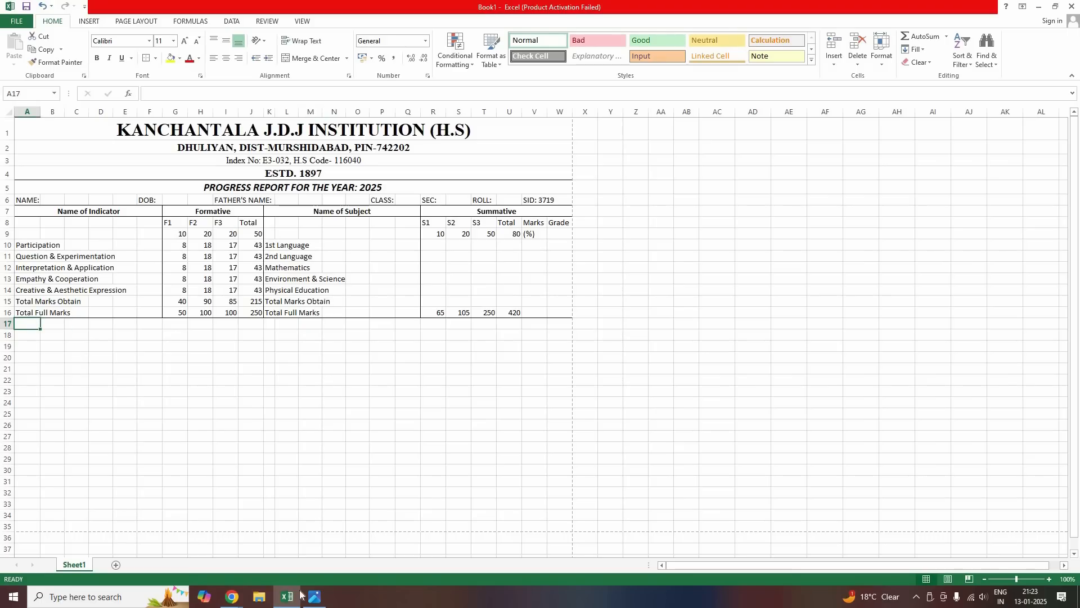
Label row 17 with 'Overall Marks [Formative+Summative' and 'Total Marks Obtain:' after checking the photo
key("alt+Tab")
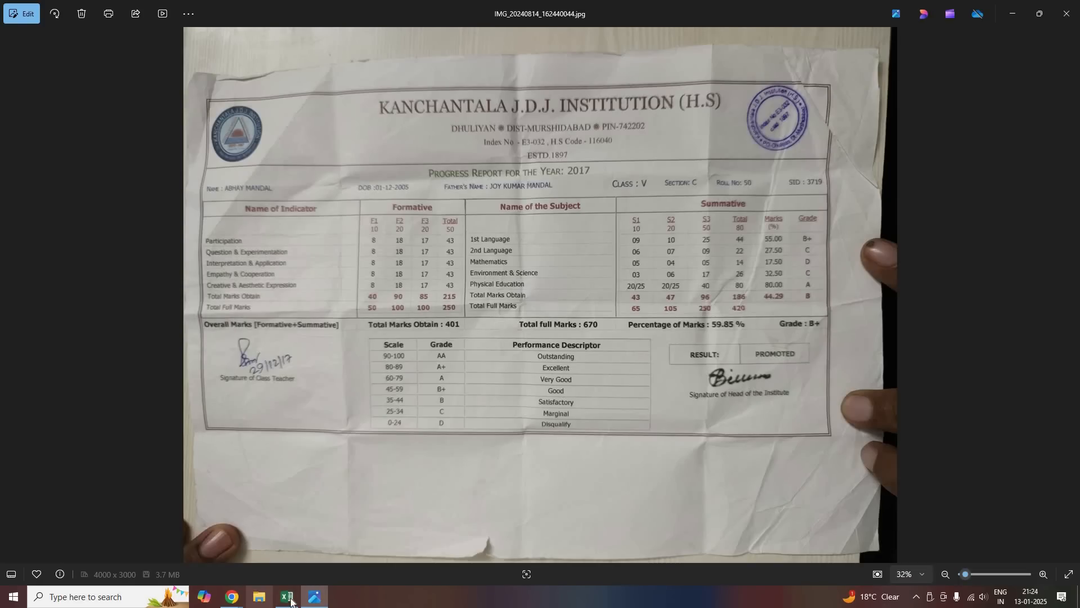
key("alt+Tab")
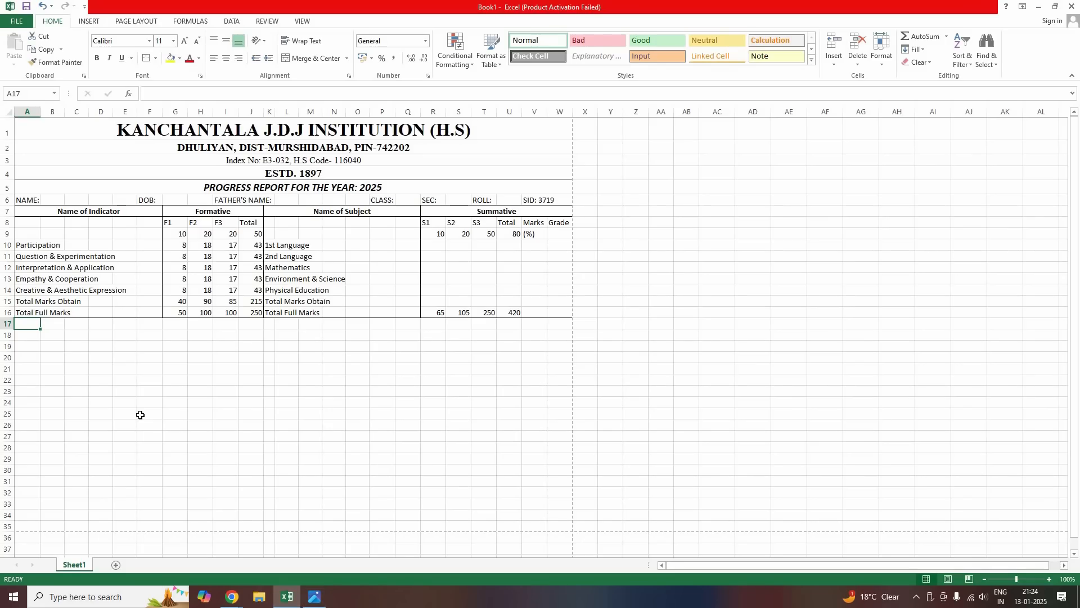
type("o")
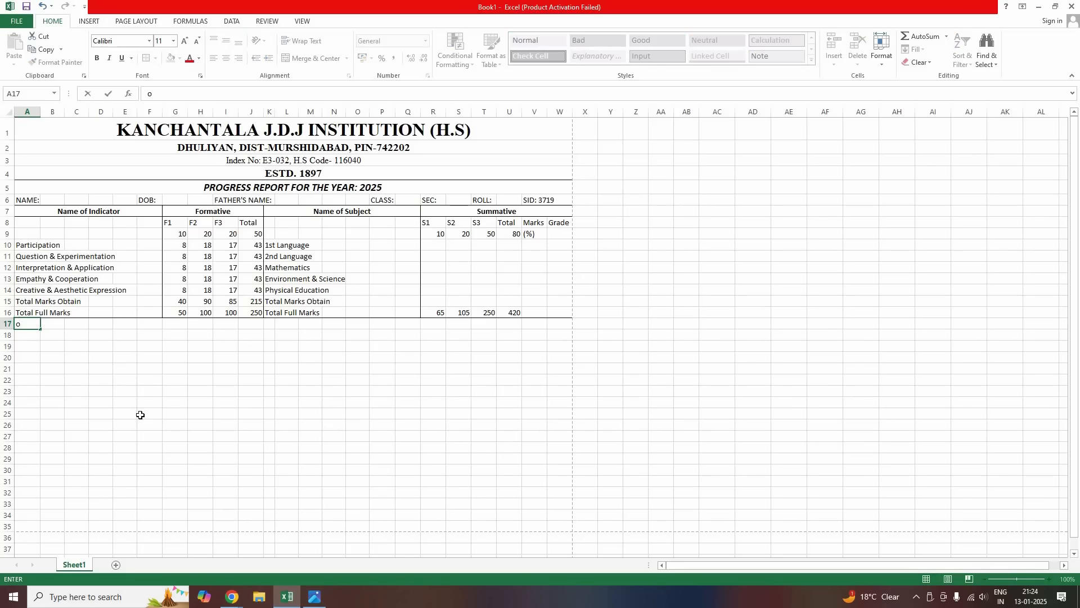
type("Overall Marks [Formative")
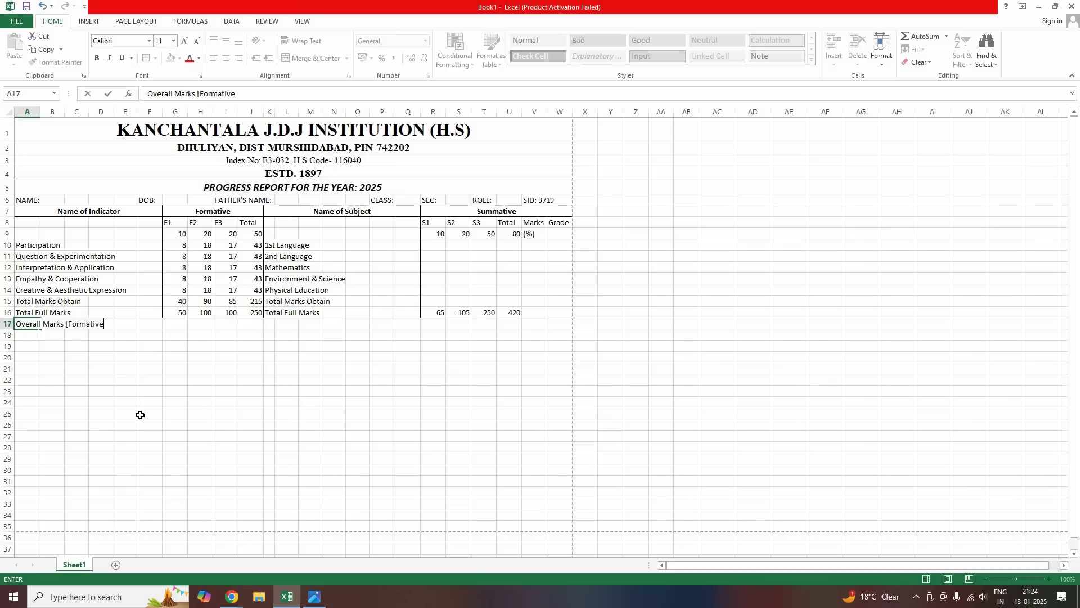
type("+Summative")
key("Right")
key("Right")
key("Right")
key("Right")
key("Right")
key("Right")
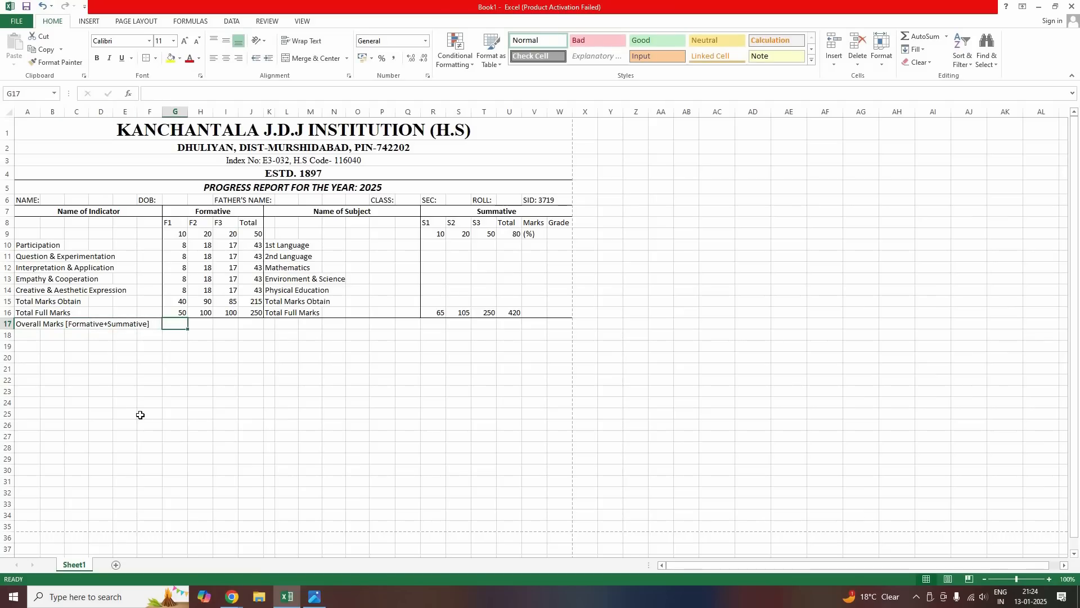
type("To")
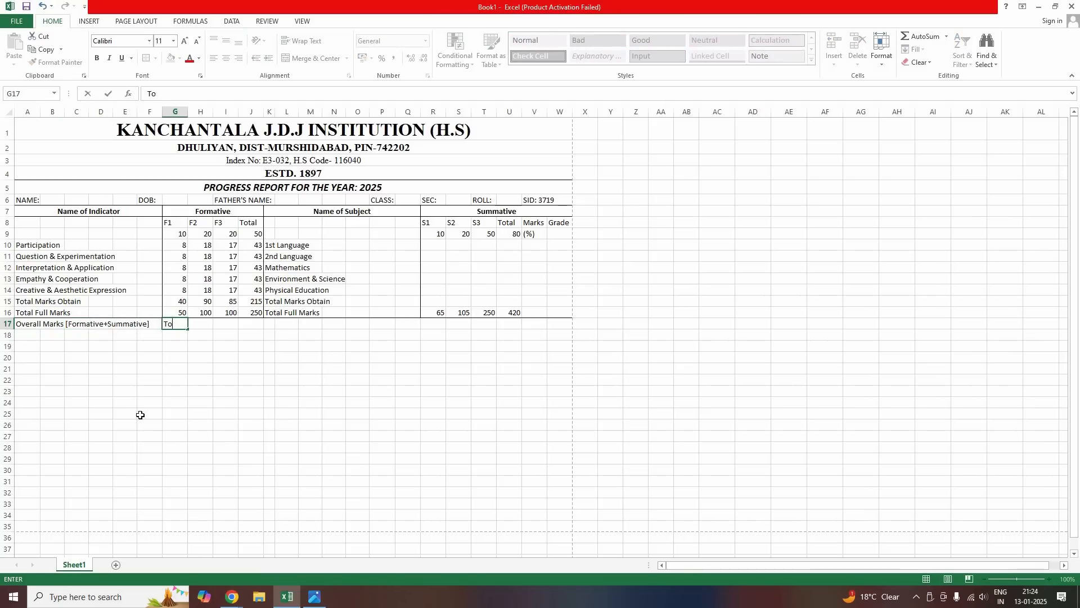
type("tal Marks Obtain:")
key("Tab")
key("Tab")
key("Tab")
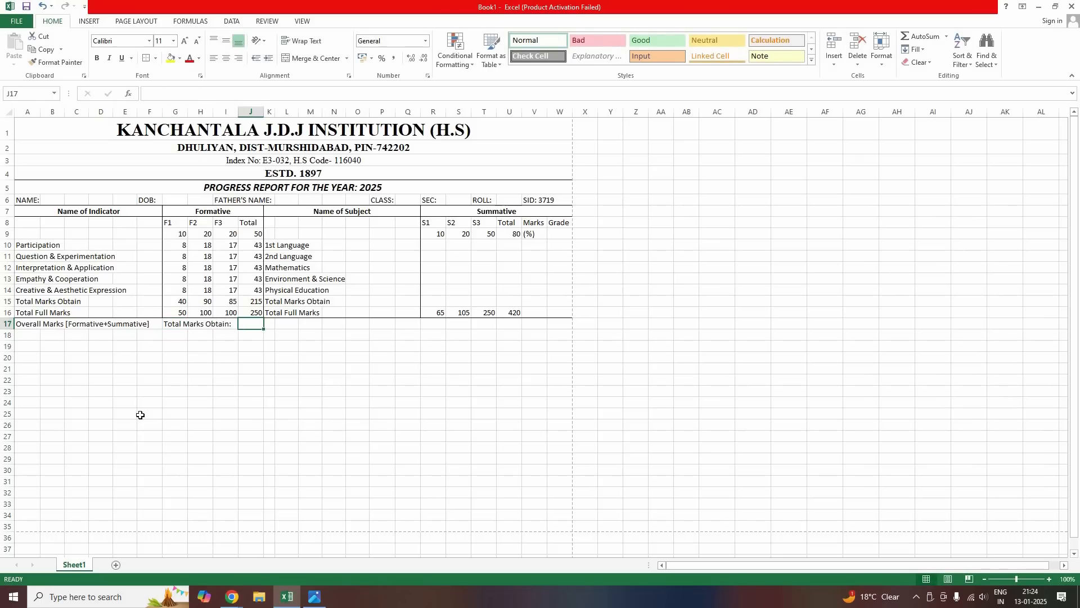
Add 'Total Full Marks', 'Percentage of Marks:' and 'Grade:' labels along row 17, then view the original photo
key("Tab")
key("Tab")
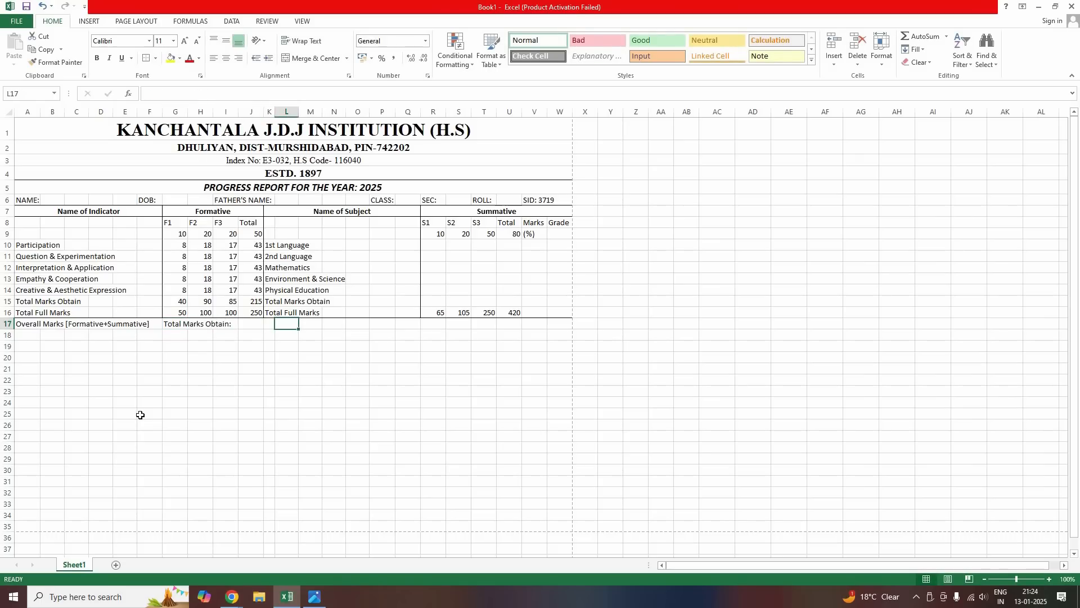
type("Toa")
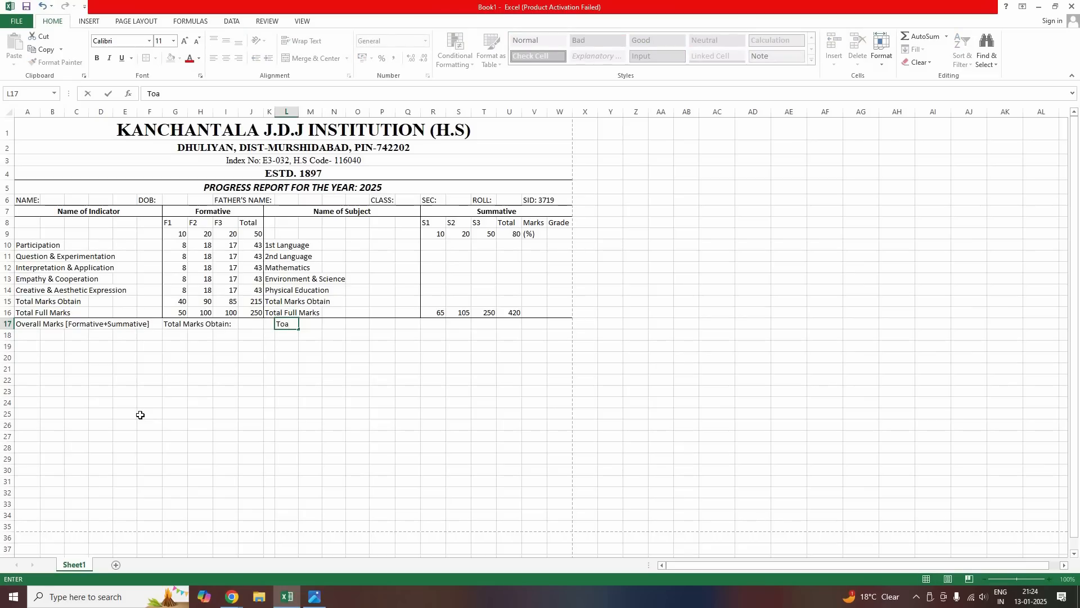
key("BackSpace")
type("tal Full Marks:")
key("Tab")
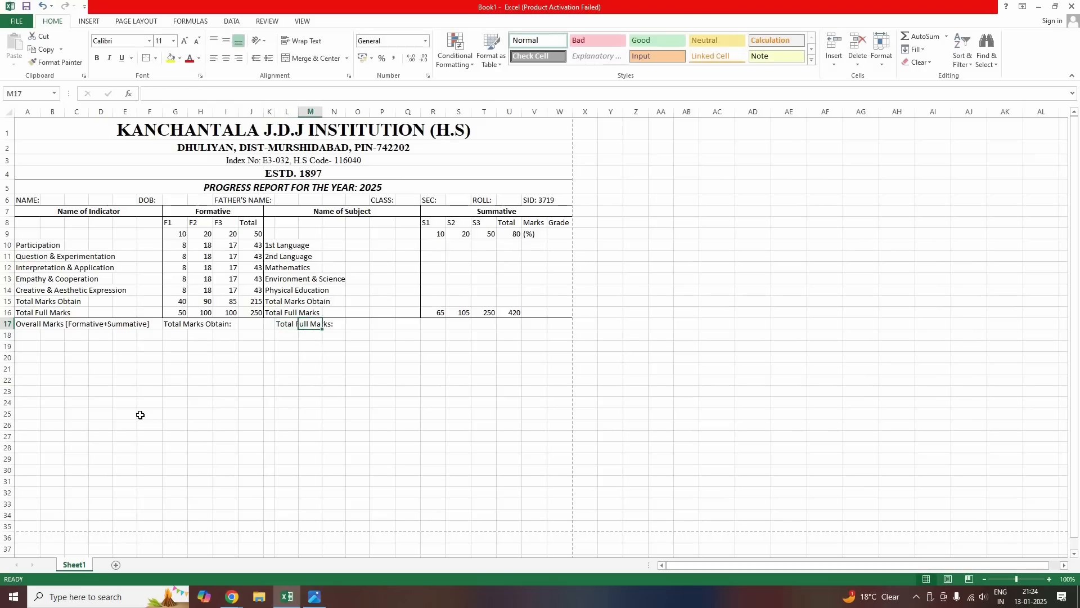
key("Tab")
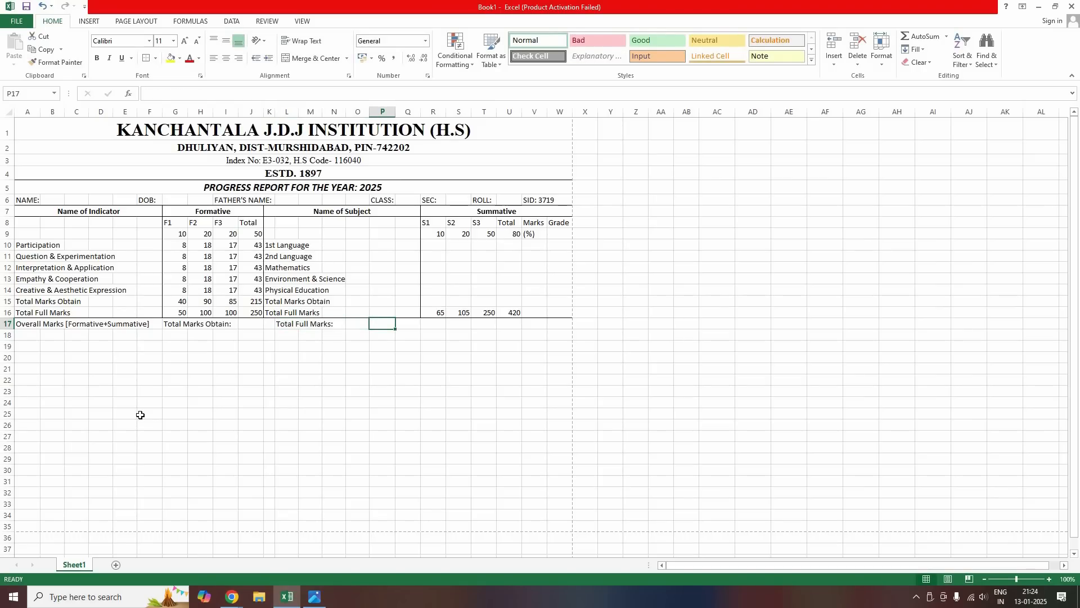
type("Perc")
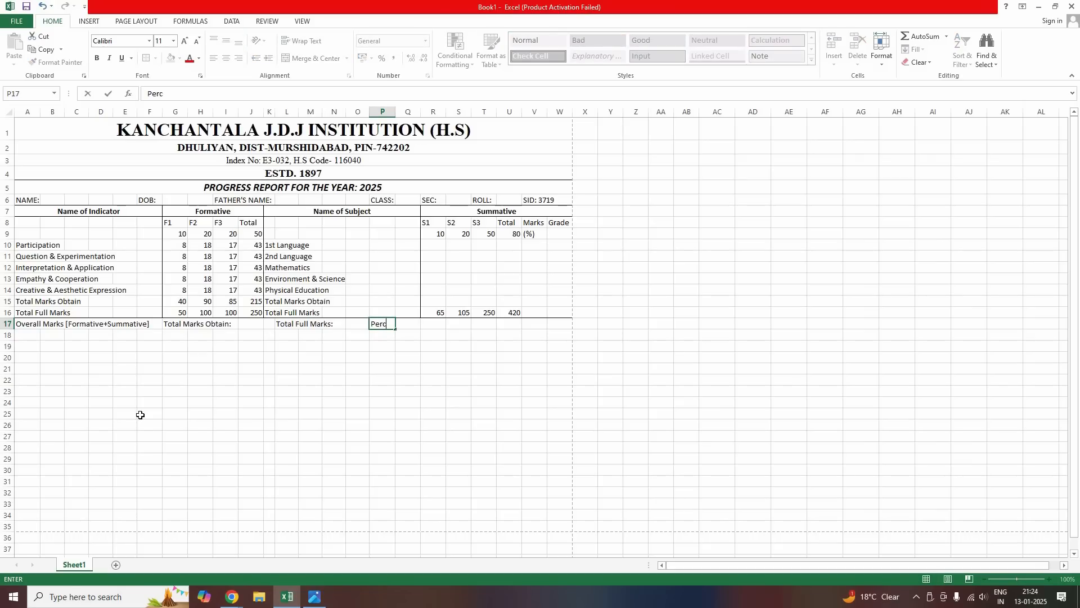
type("entage of Marks:")
key("Tab")
key("Right")
key("Right")
key("Right")
key("Right")
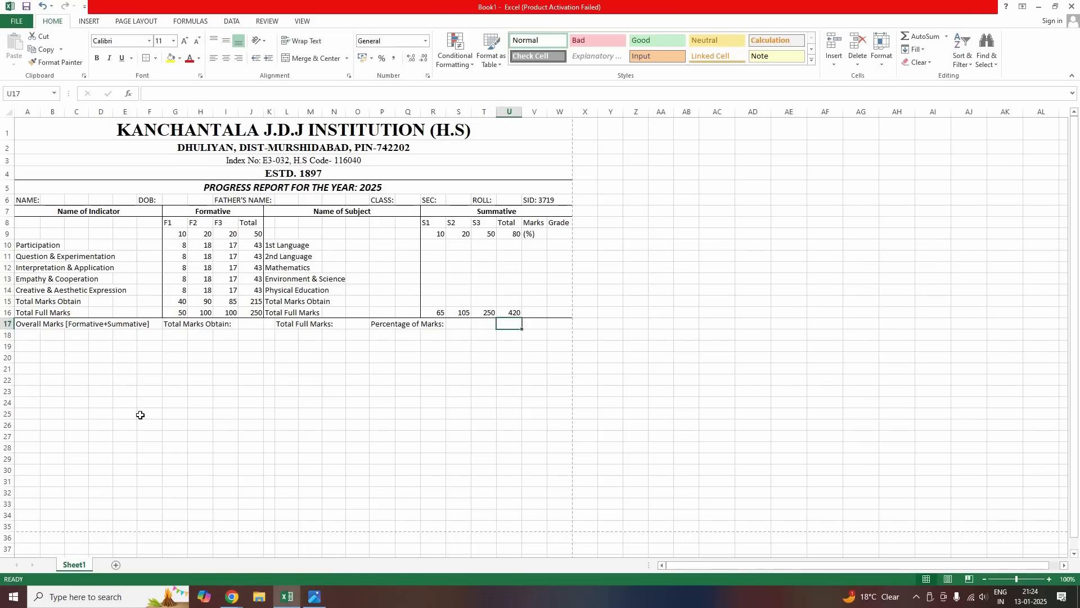
type("F")
type("Grade:")
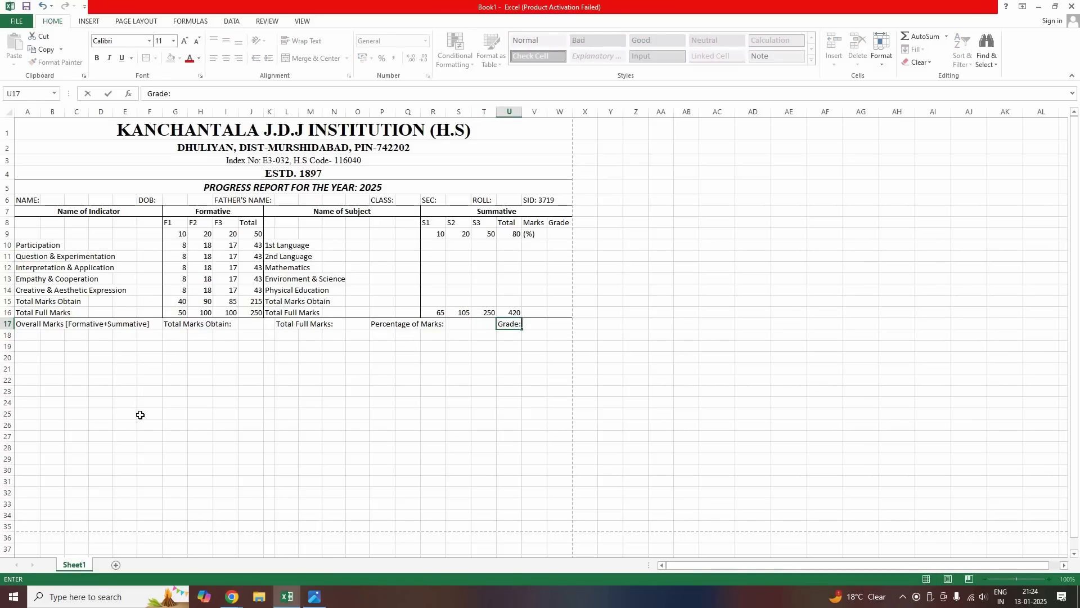
key("Right")
key("Right")
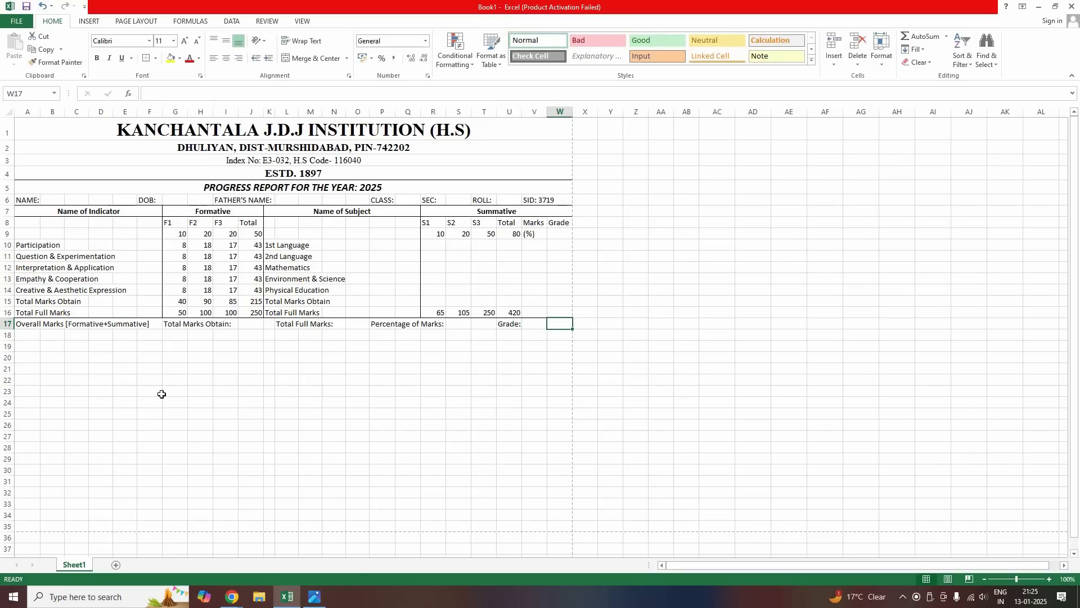
left_click(34, 346)
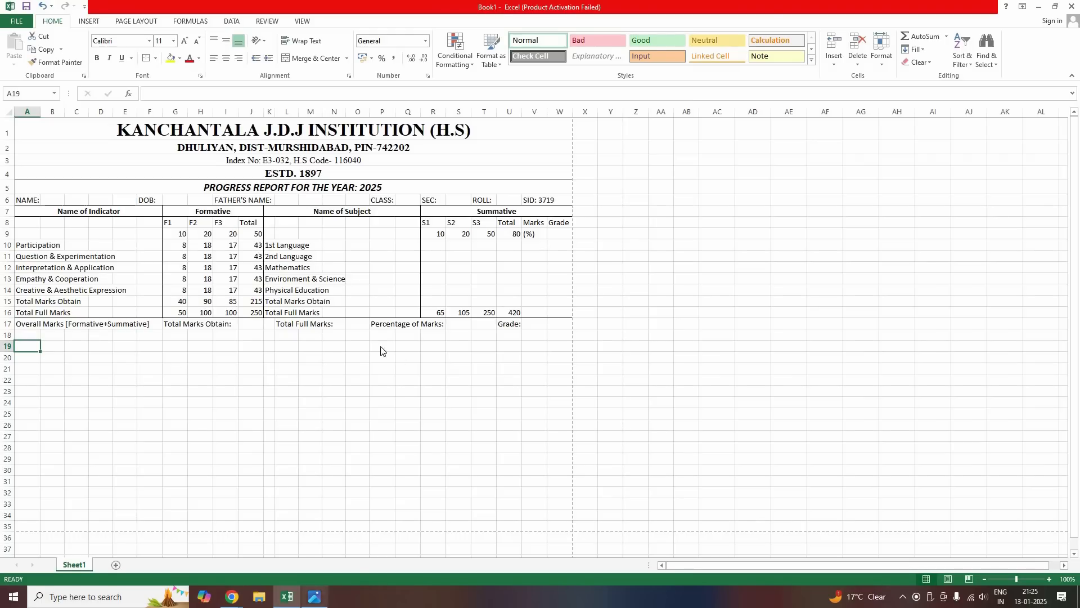
key("alt+Tab")
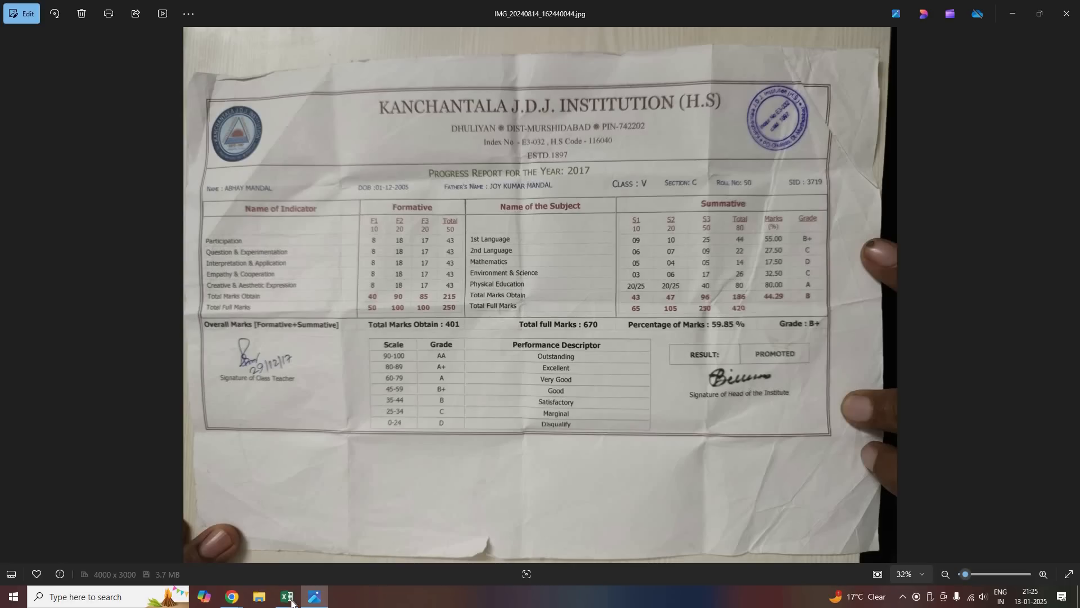
Back in the workbook, pick a starting cell below the report for the grading key
key("alt+Tab")
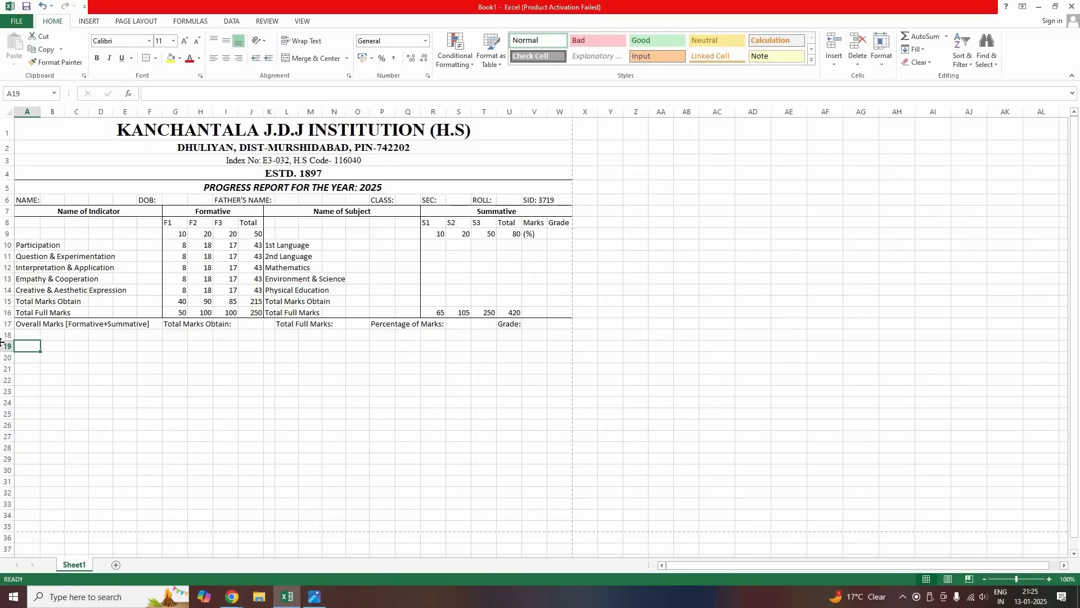
left_click_drag(27, 335, 550, 429)
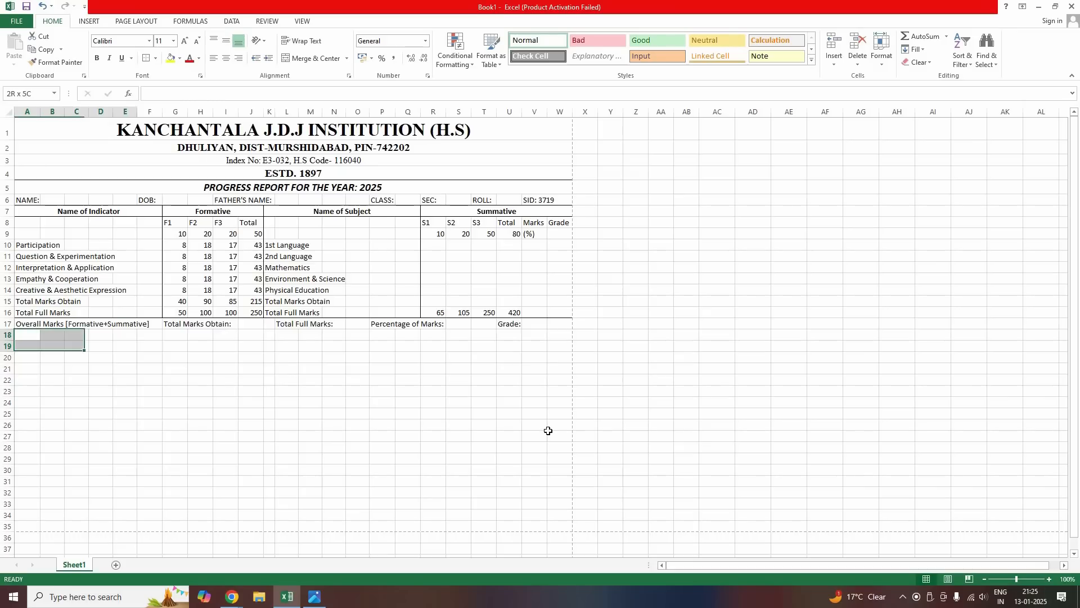
mouse_move(176, 359)
left_mouse_down()
mouse_move(304, 369)
mouse_move(196, 358)
left_mouse_up()
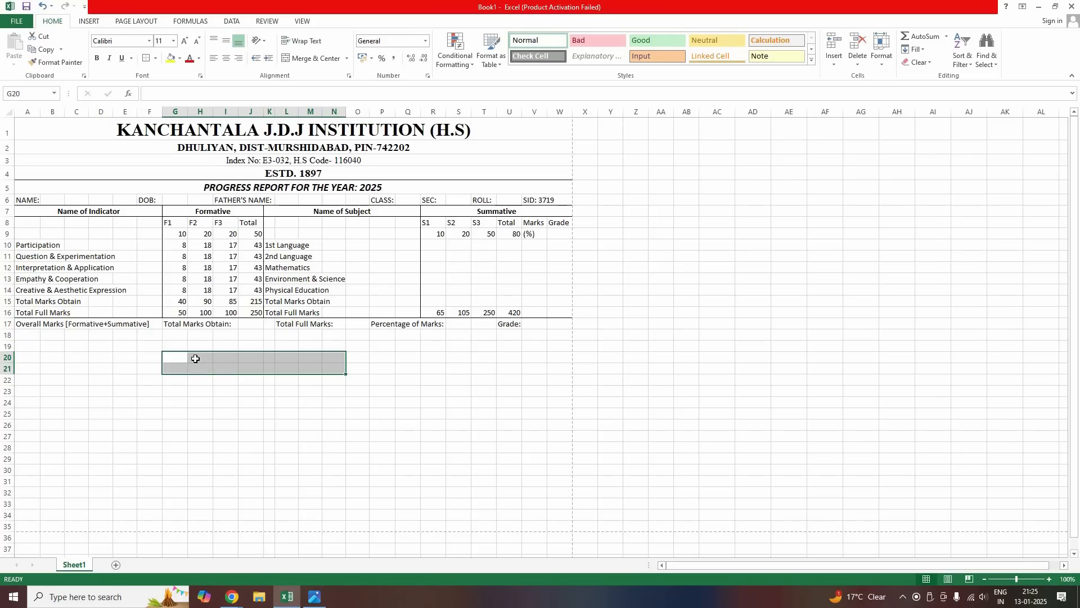
left_click(195, 359)
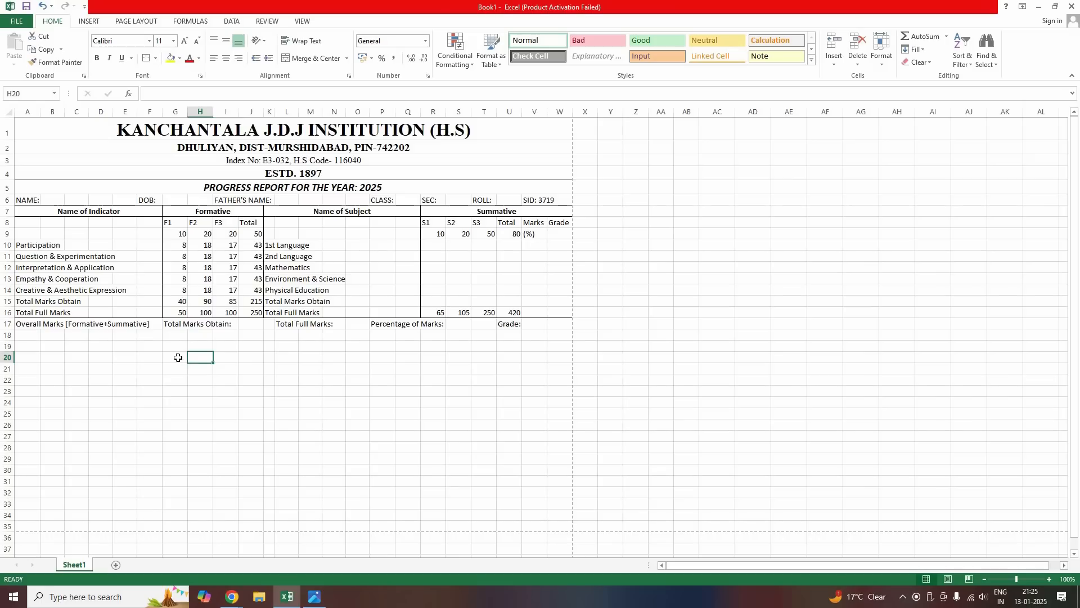
left_click_drag(182, 359, 192, 360)
left_click(196, 359)
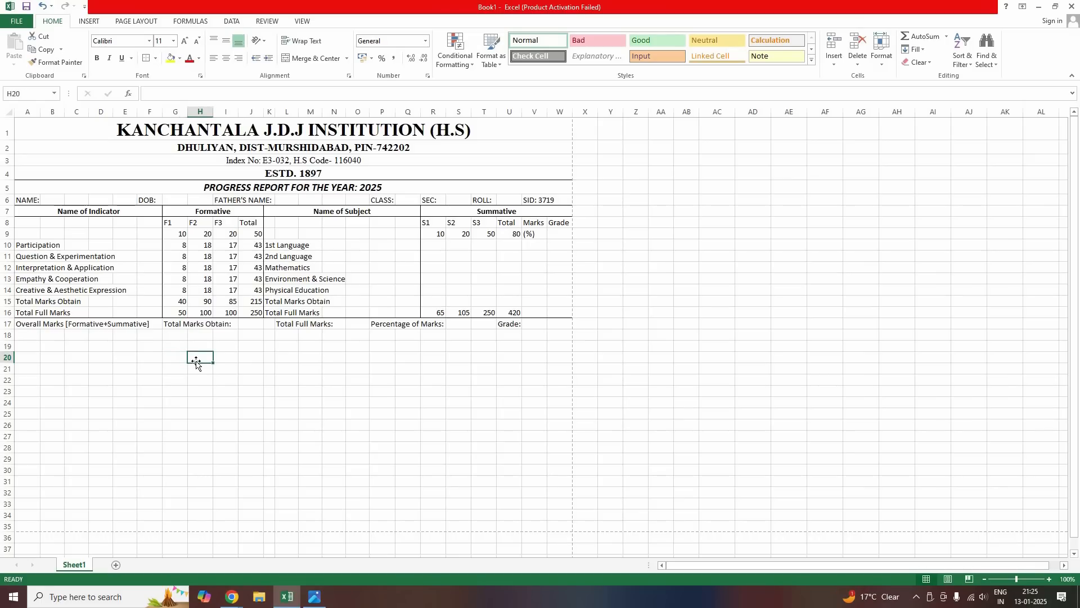
key("Left")
key("Up")
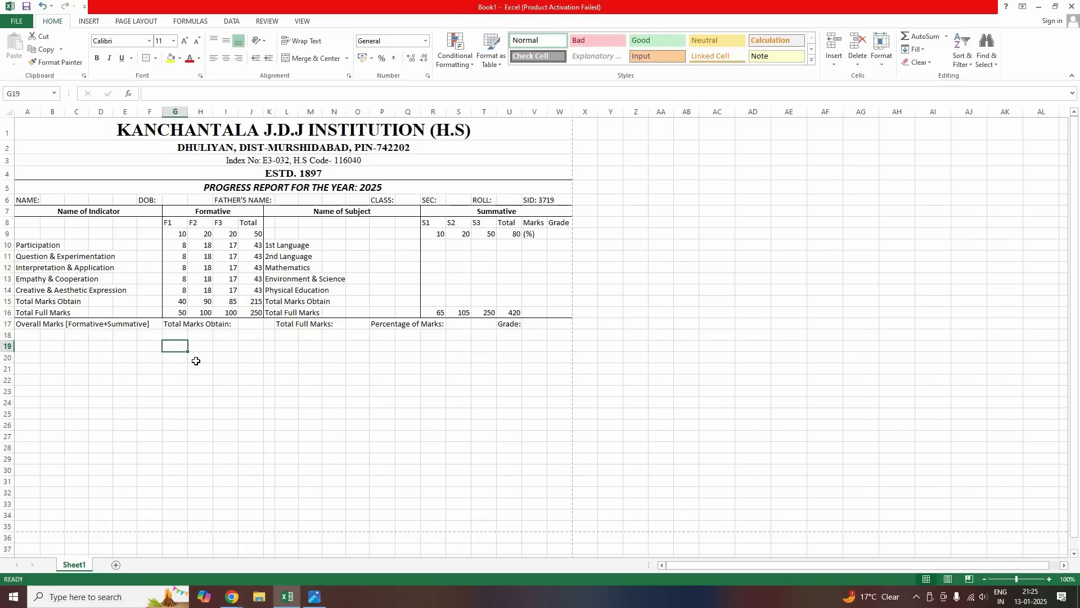
Enter the headings Scale, Grade and Performance Descriptor in row 19 at H19, J19 and L19
type("Scale")
key("Right")
key("Right")
type("G")
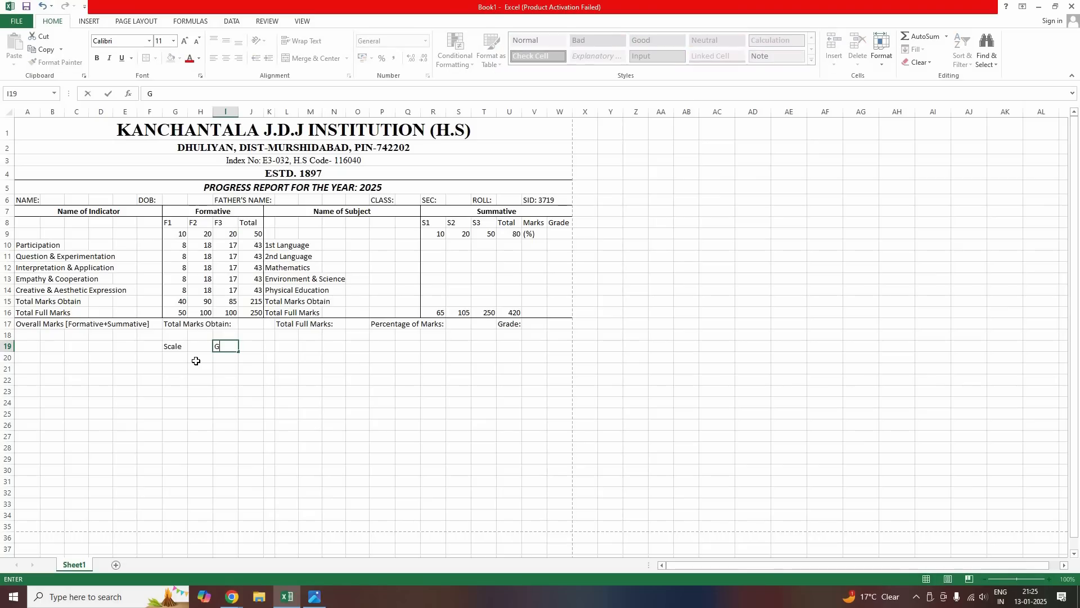
type("rade")
key("Right")
key("Right")
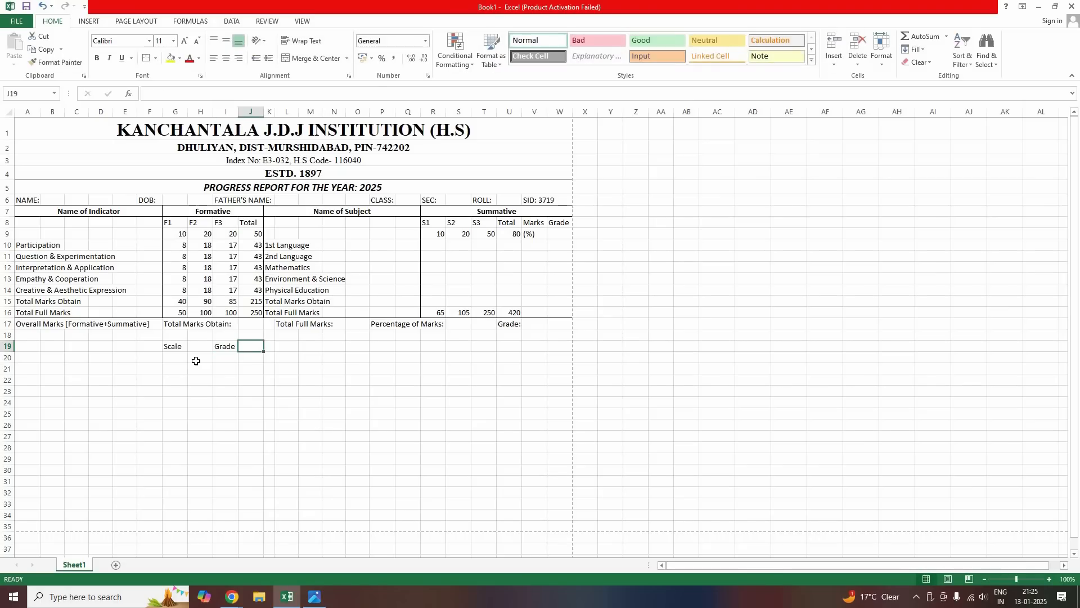
left_click(234, 353)
left_click_drag(234, 352, 210, 360)
left_click(176, 349)
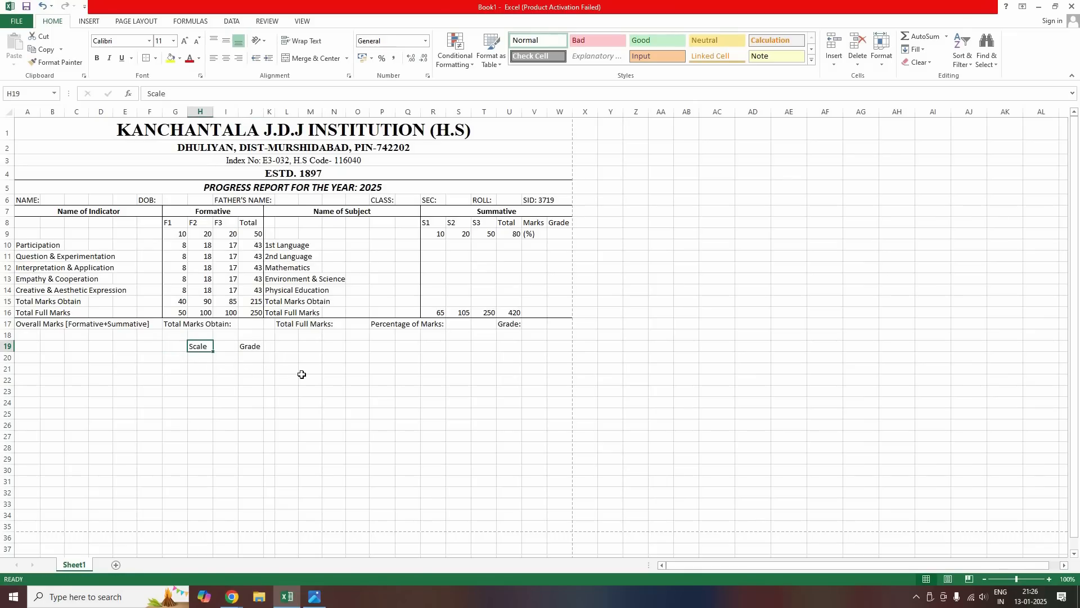
left_click(287, 347)
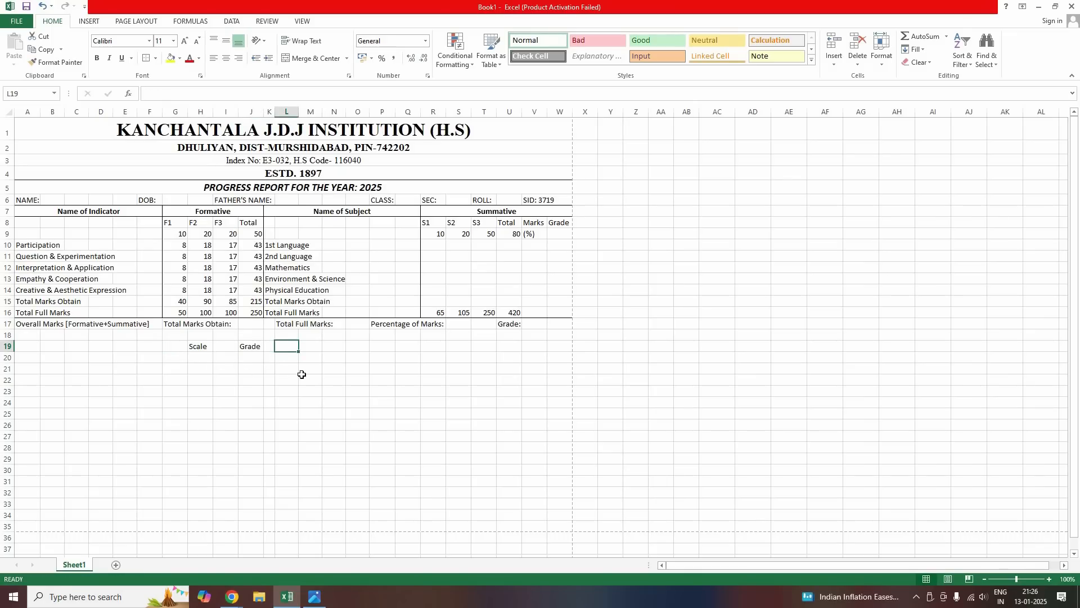
type("Perfo")
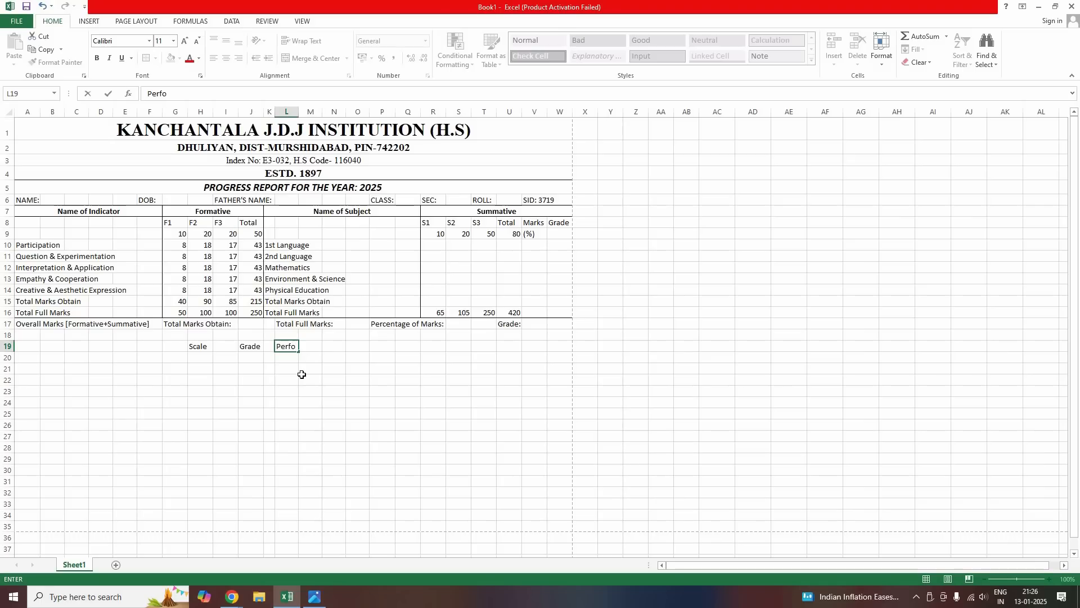
type("rmance Descriptor")
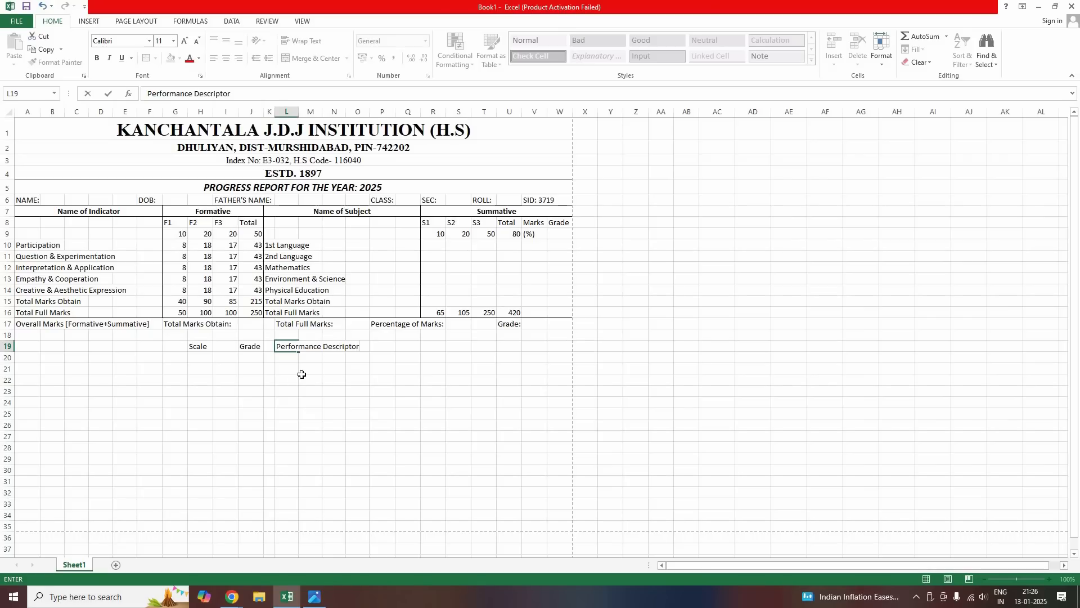
key("Return")
Fill the Scale column H20:H26 with 90-100, 80-89, 60-79, 45-59, 35-44, 25-34 and 0-24
key("Left")
key("Left")
key("Left")
key("Left")
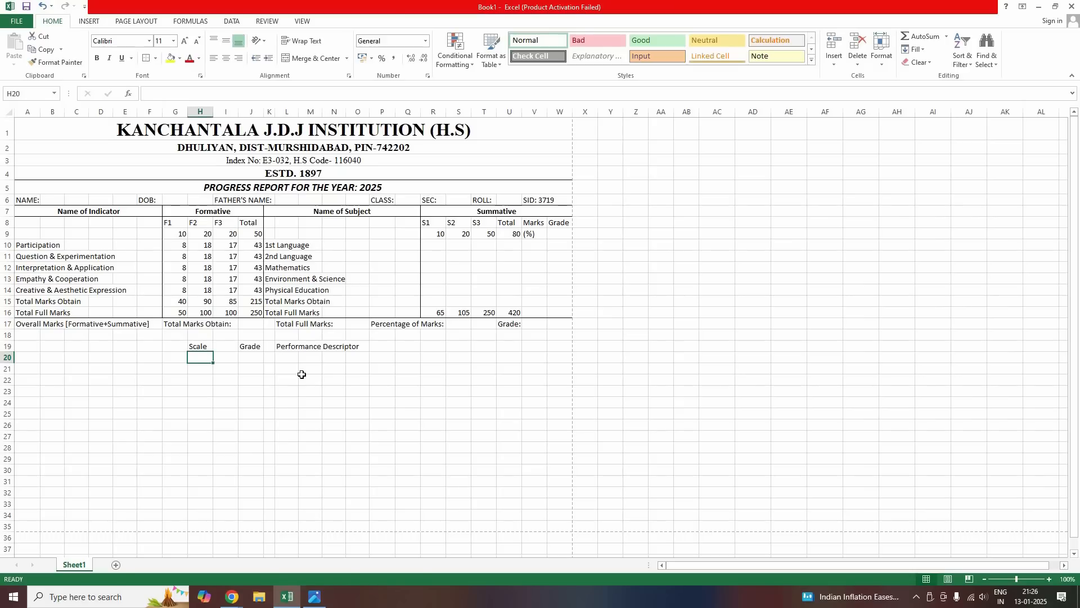
type("90-100")
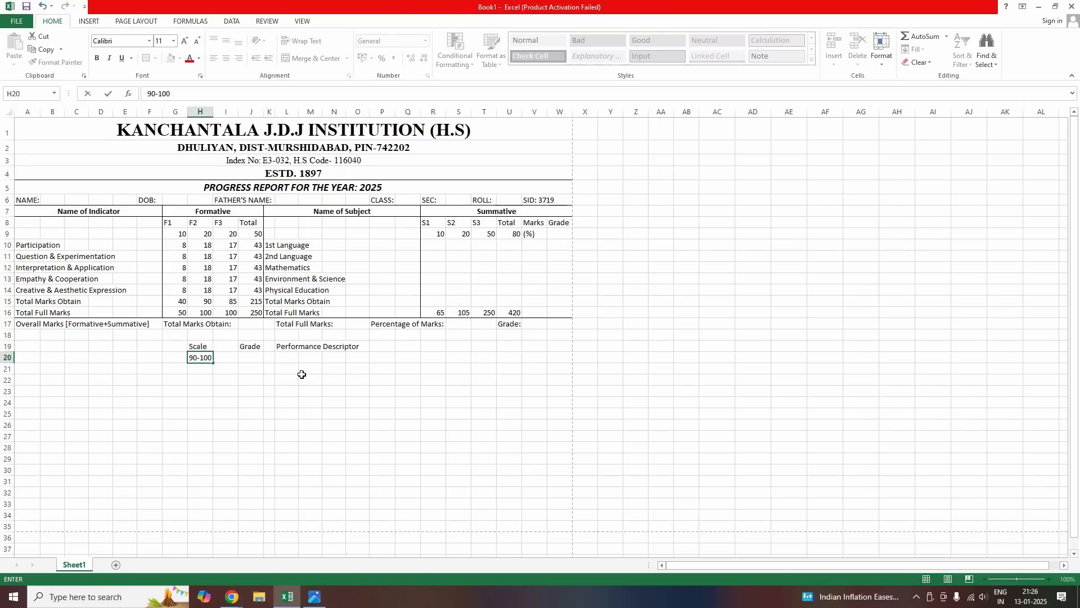
key("Return")
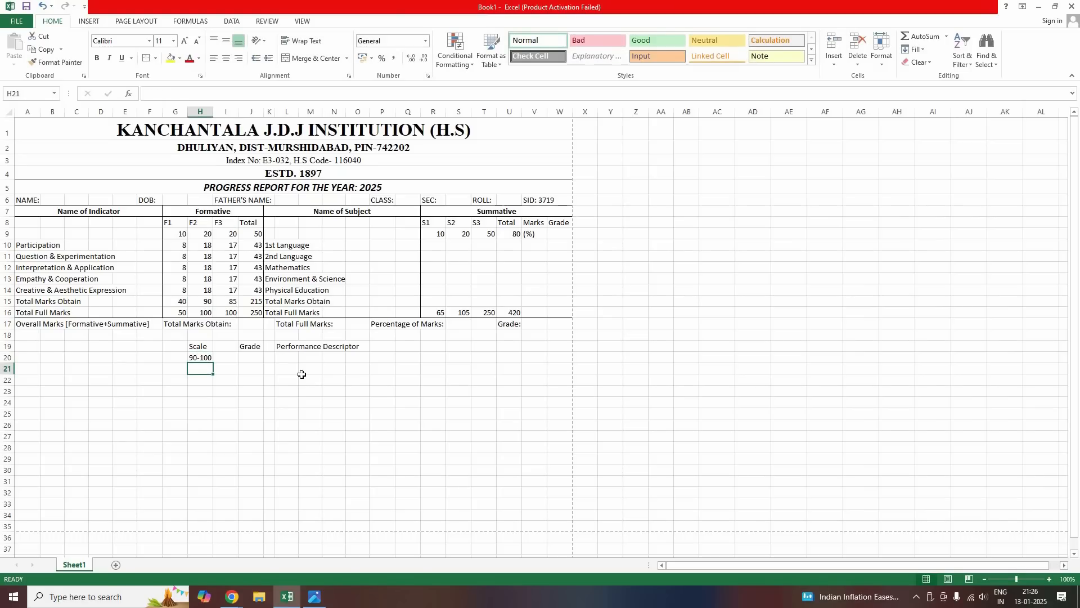
type("80-")
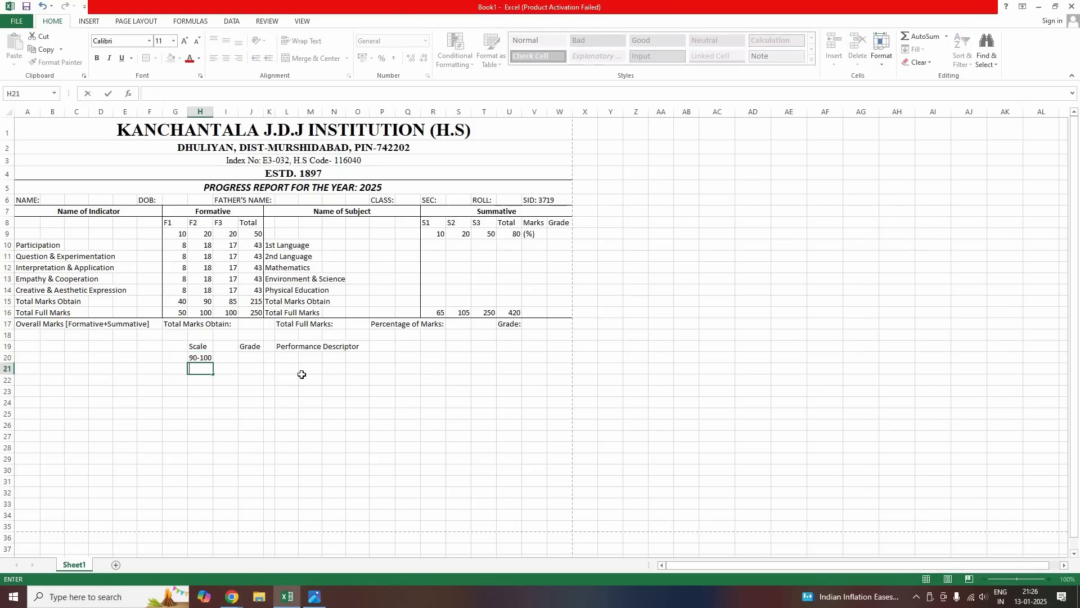
type("89")
key("Return")
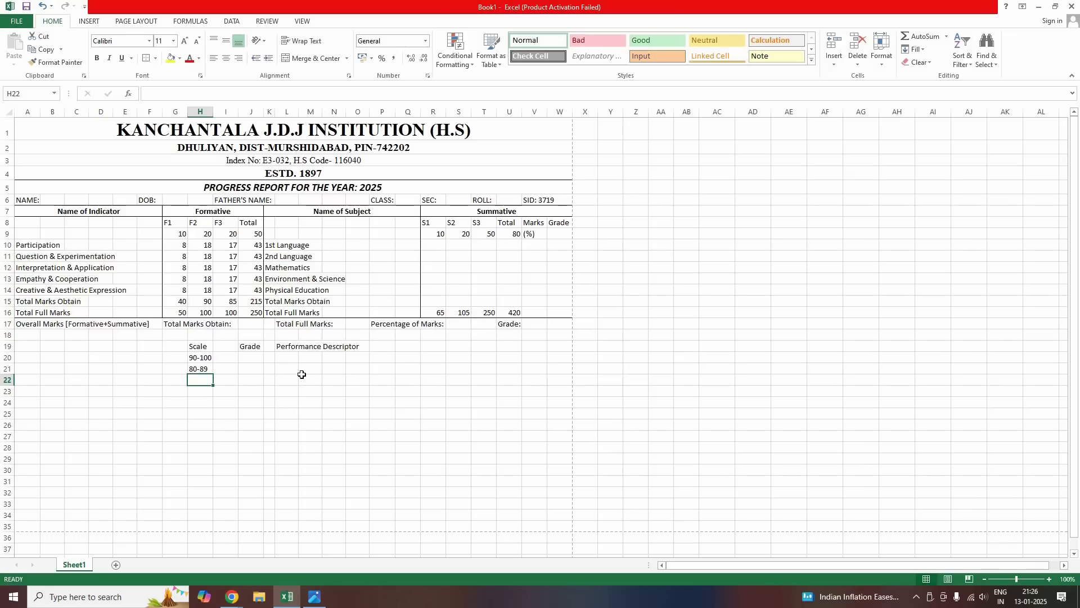
type("60-79")
key("Return")
type("35-44")
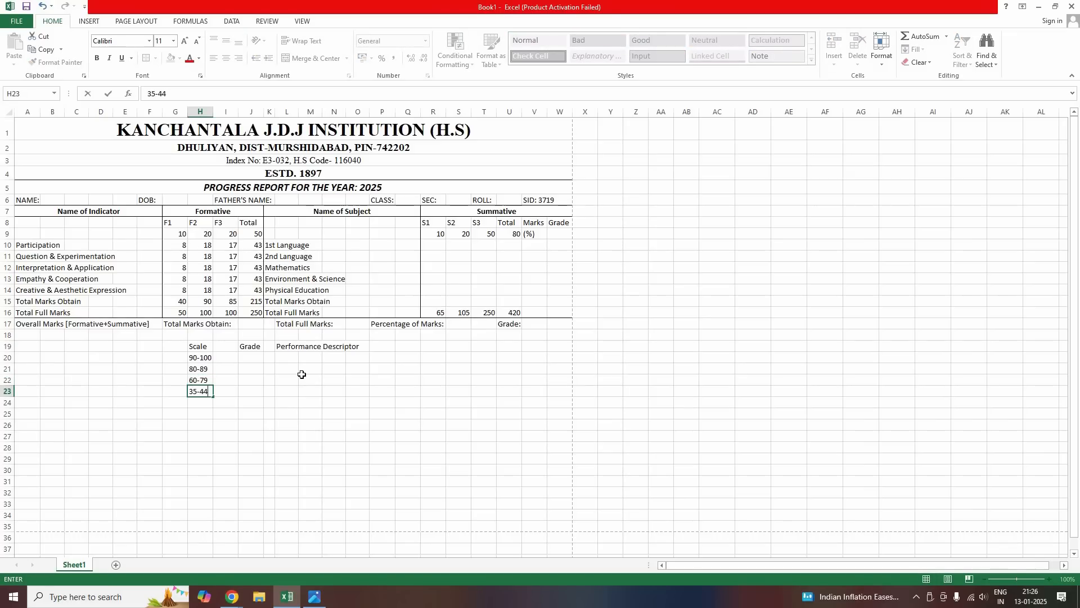
key("BackSpace")
key("BackSpace")
key("BackSpace")
key("BackSpace")
type("45-59")
key("Return")
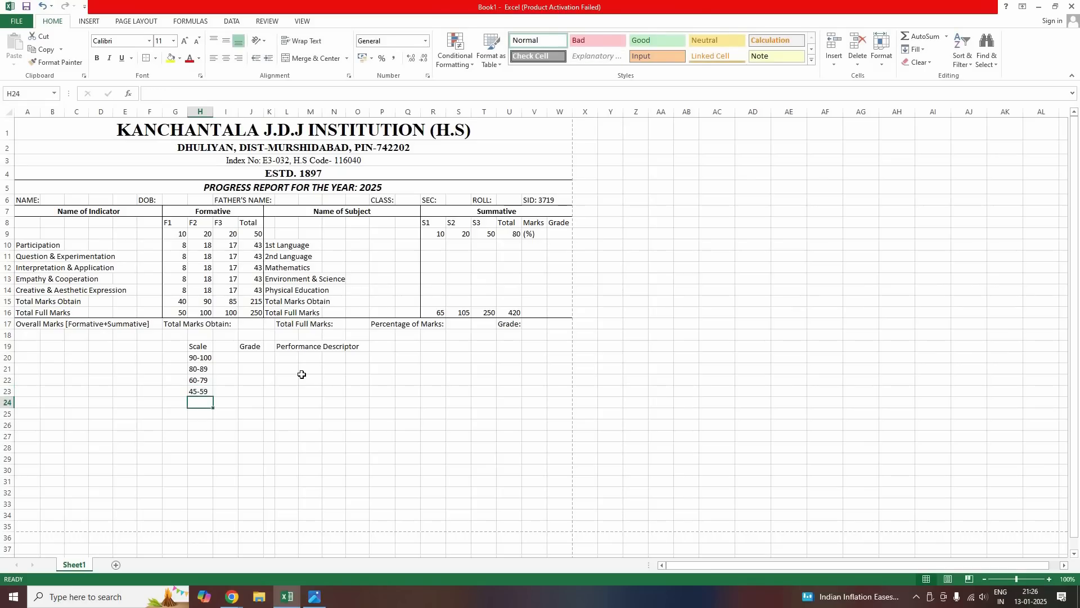
type("35-45")
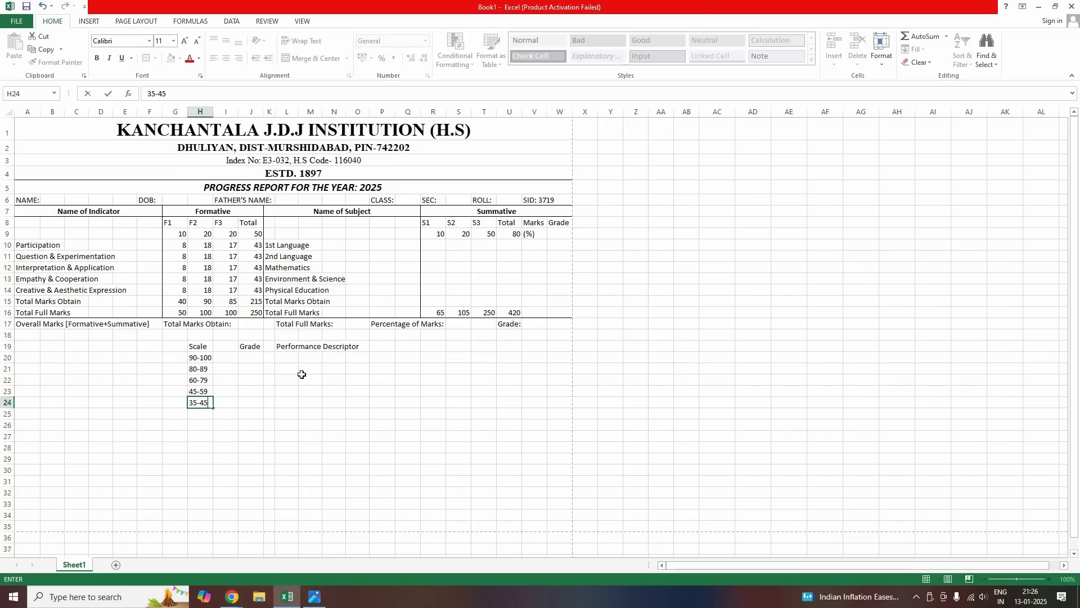
key("BackSpace")
type("44")
key("Return")
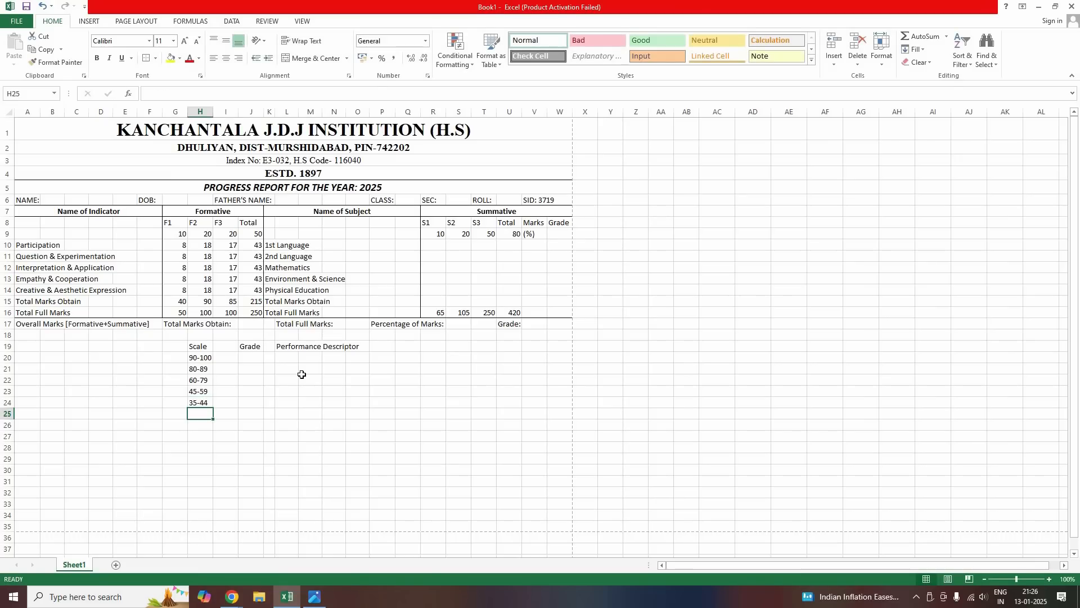
type("25-34")
key("Return")
type("0-")
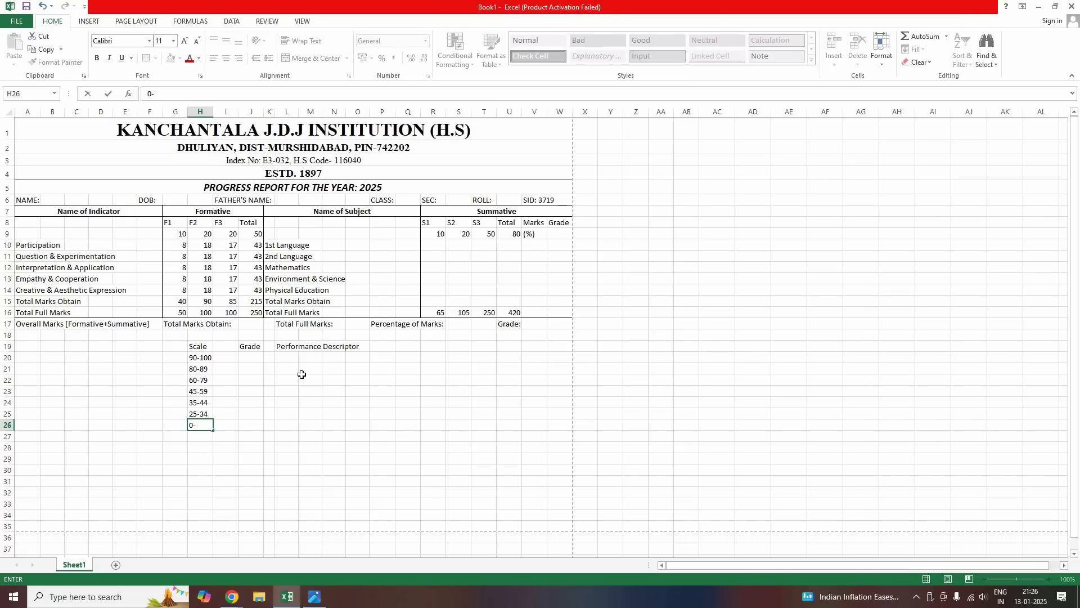
type("24")
key("Right")
key("Right")
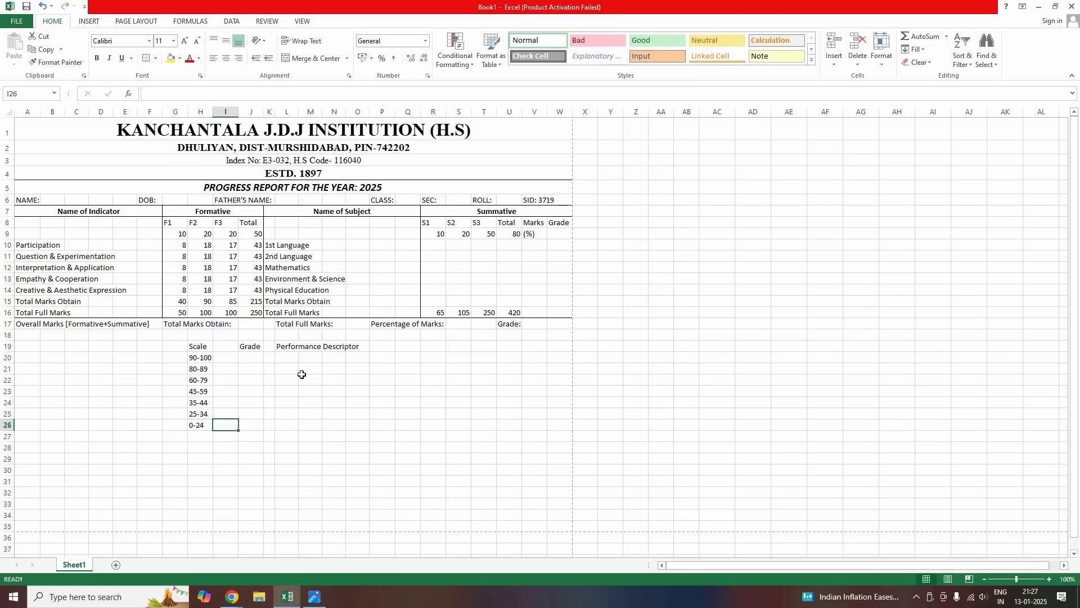
key("Up")
key("Up")
key("Up")
key("Up")
key("Up")
key("Up")
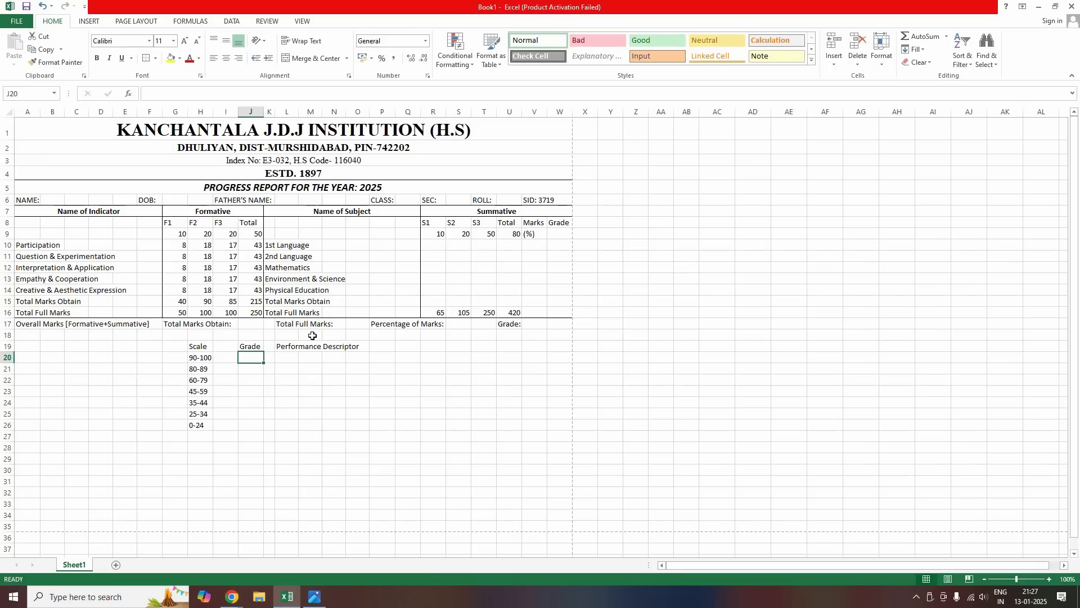
Enter the grades AA, A+, A, B+, B, C and D down J20:J26
type("AA")
key("Return")
type("AA")
key("BackSpace")
type("+")
key("Return")
type("A")
key("Return")
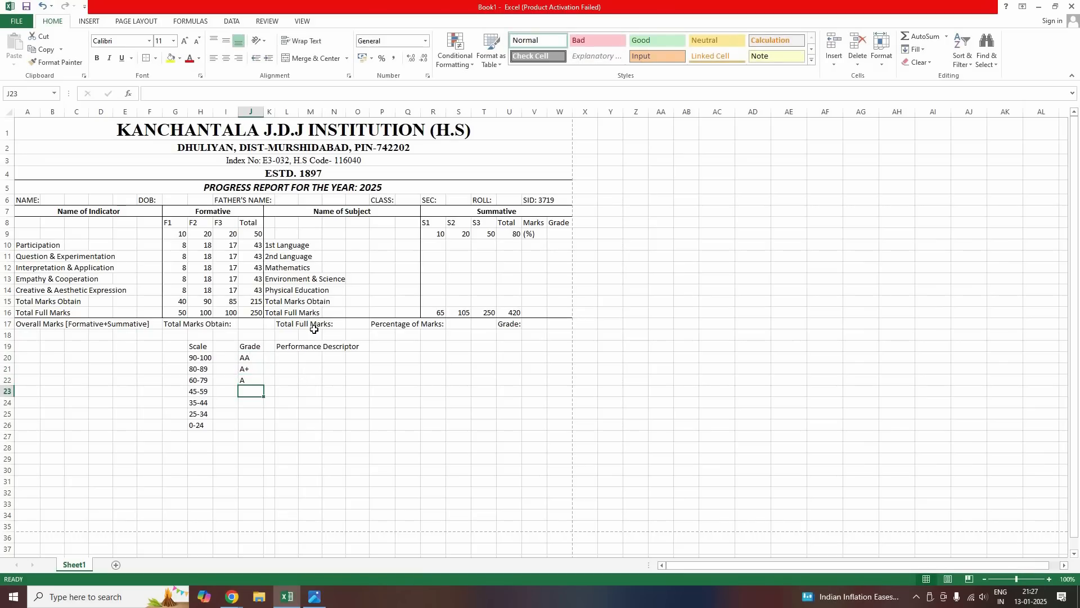
type("B+")
key("Return")
type("B")
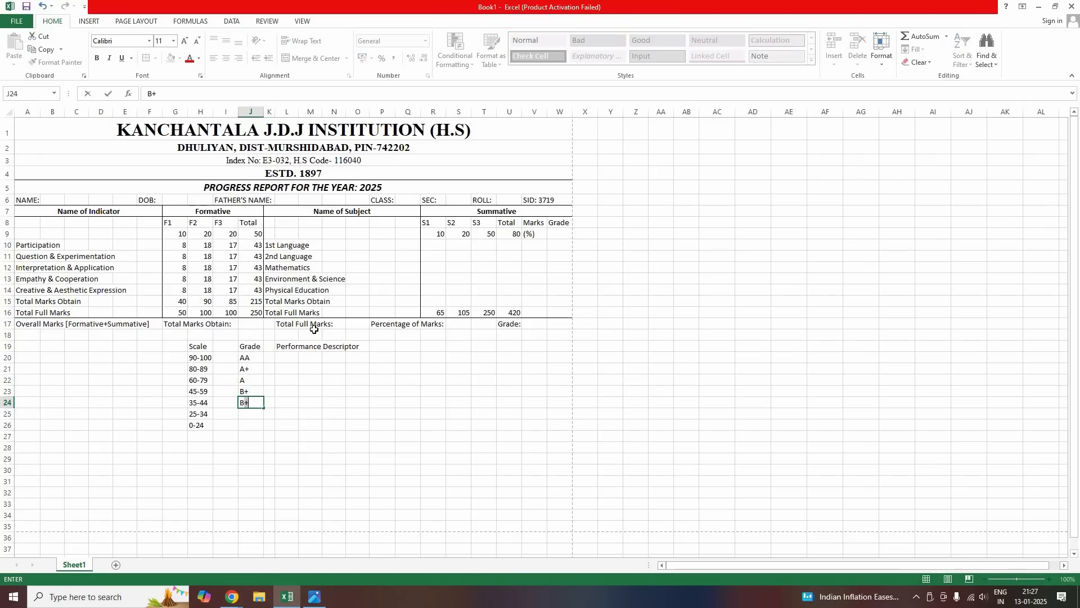
key("Return")
type("C")
key("Return")
type("D")
key("Tab")
Enter descriptors Outstanding, Excellent, Very Good, Good, Satisfactory, Marginal and Disqualify down L20:L26
key("Up")
key("Up")
key("Up")
key("Up")
key("Up")
key("Up")
key("Left")
key("Down")
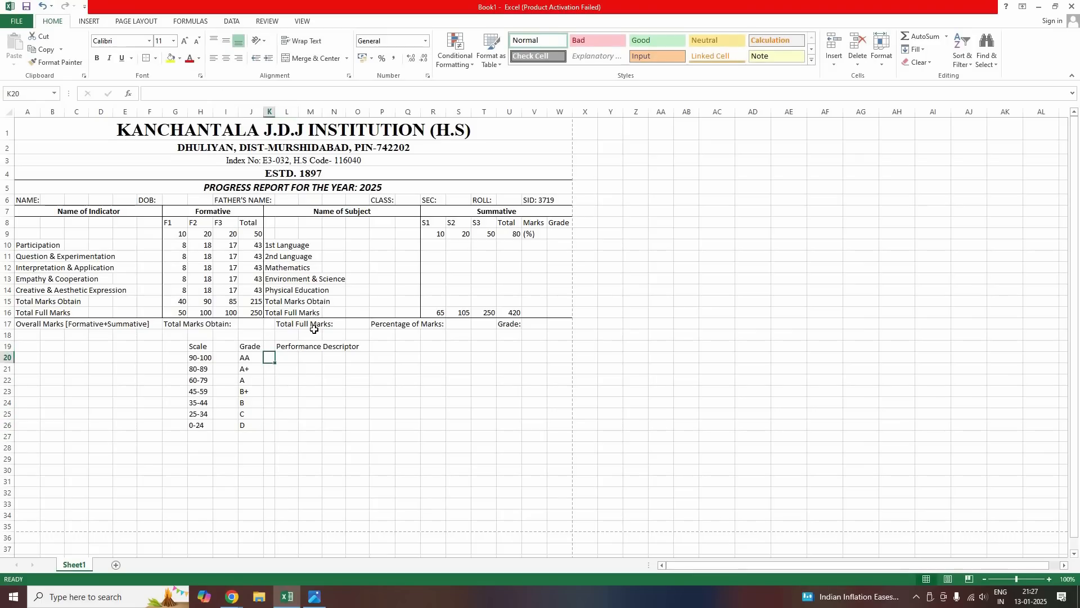
key("Right")
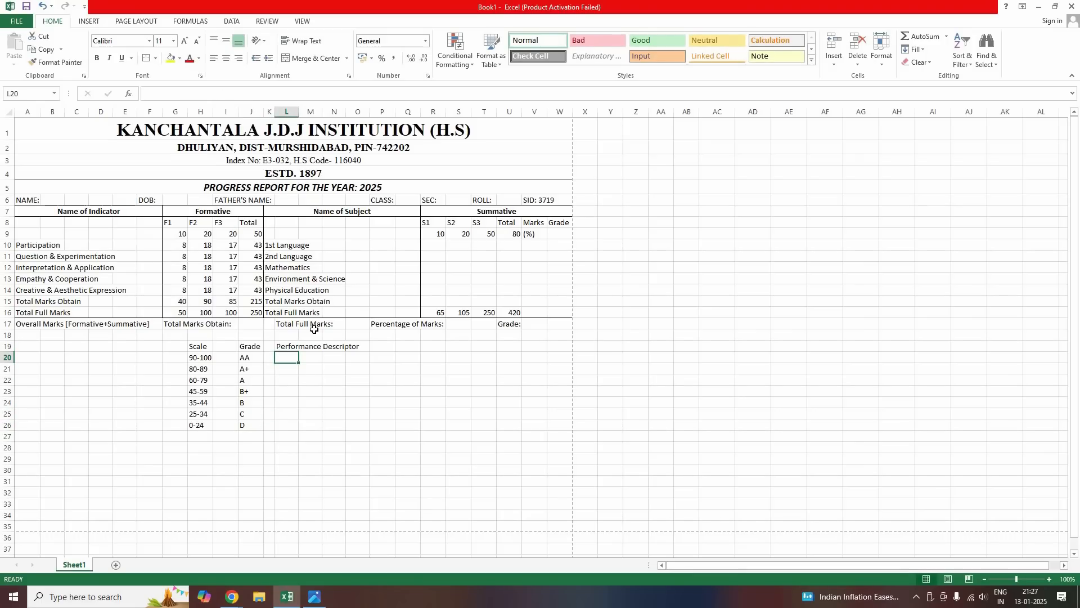
type("Outstanding")
key("Return")
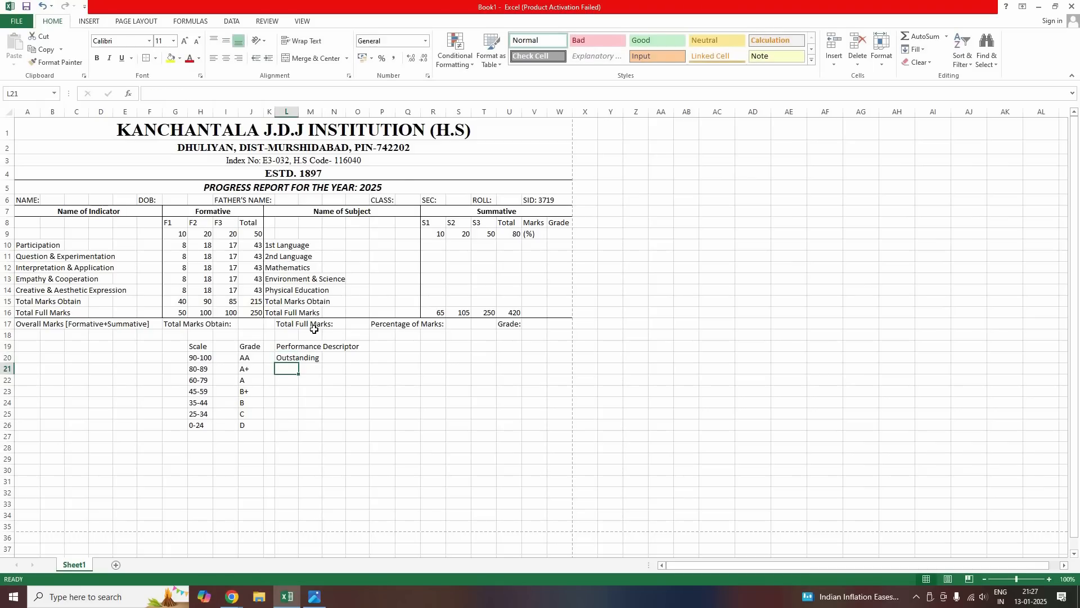
type("Ec")
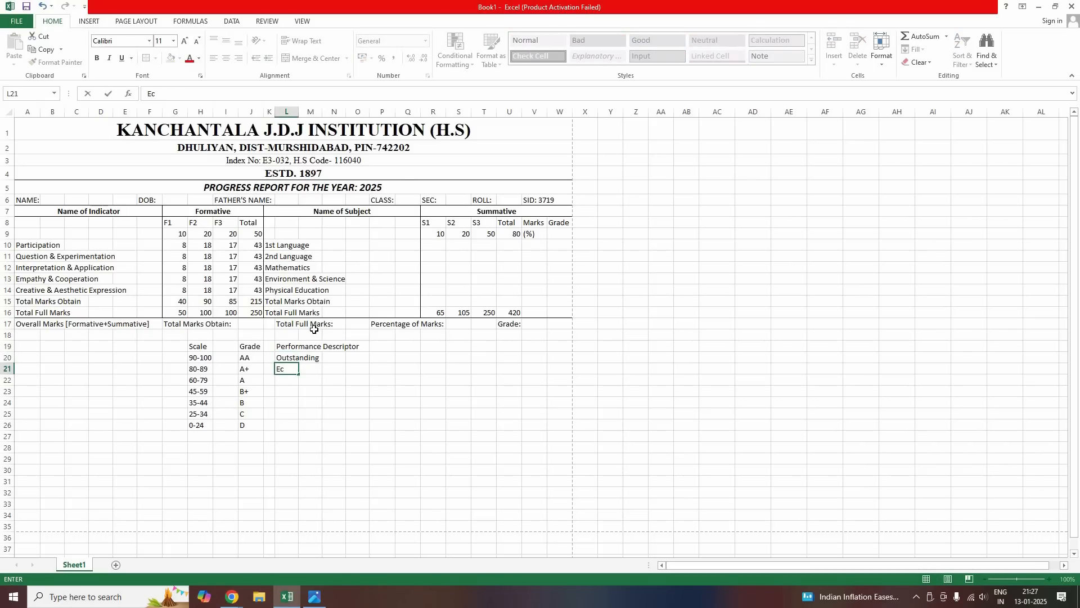
type("cellent")
key("Return")
type("Very Good")
key("Return")
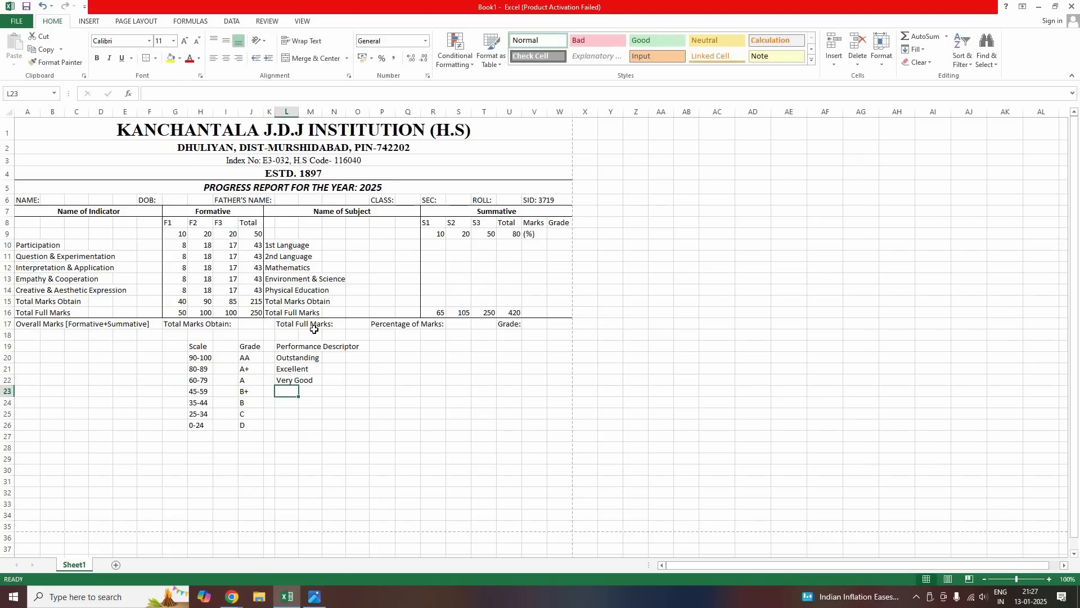
type("Good")
key("Return")
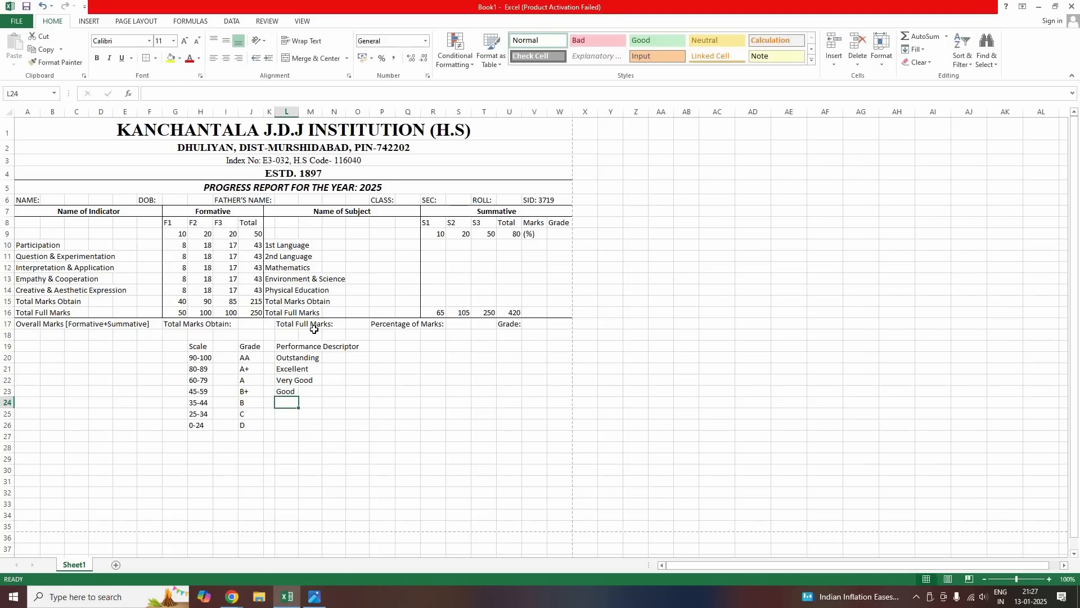
type("Satif")
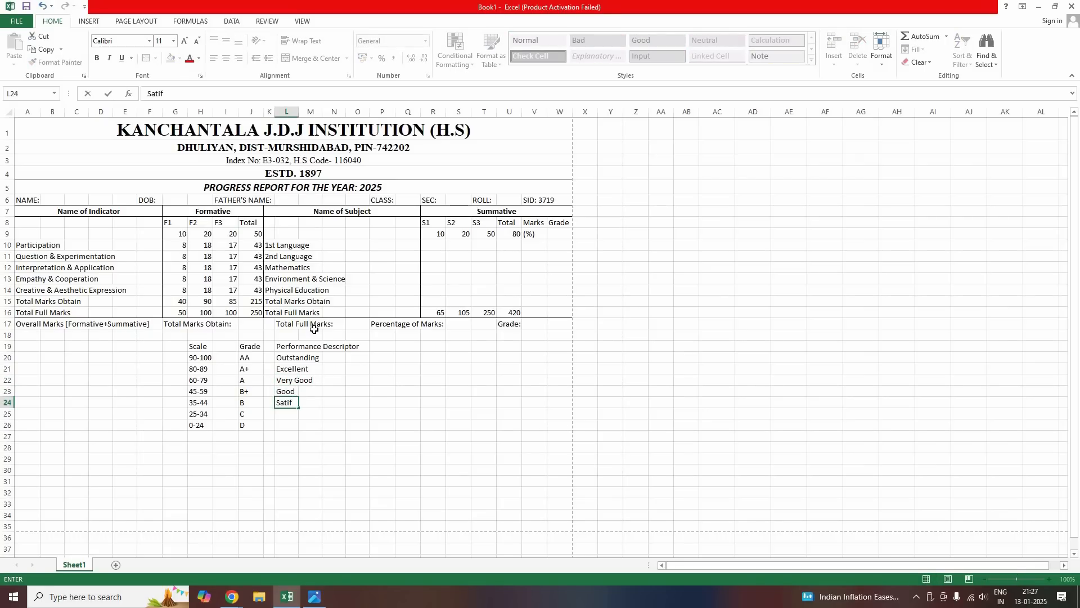
key("BackSpace")
key("Return")
type("M")
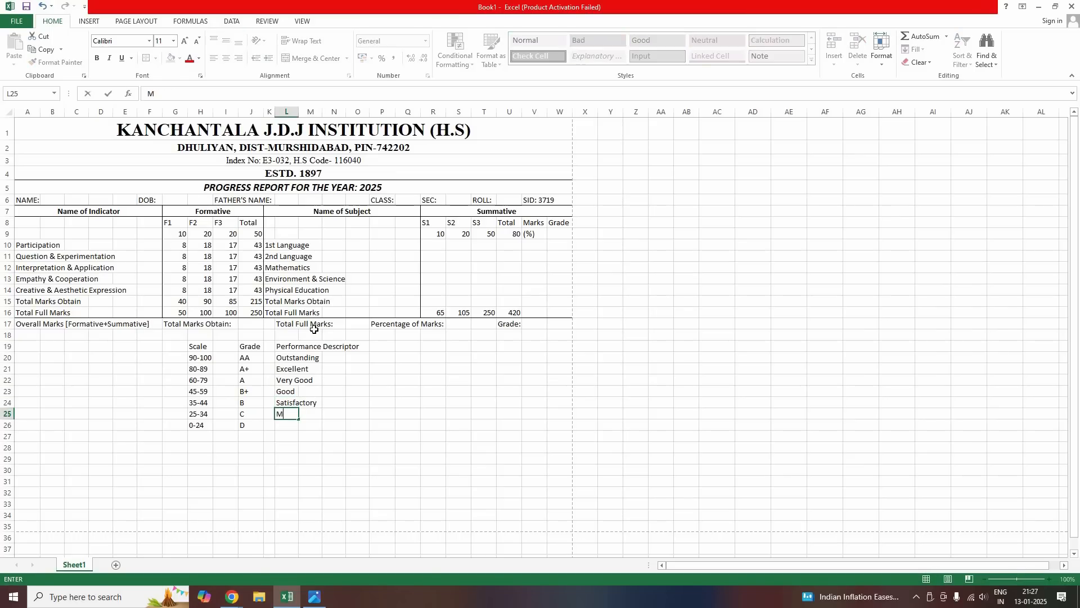
type("arginal")
key("Return")
type("Disqualify")
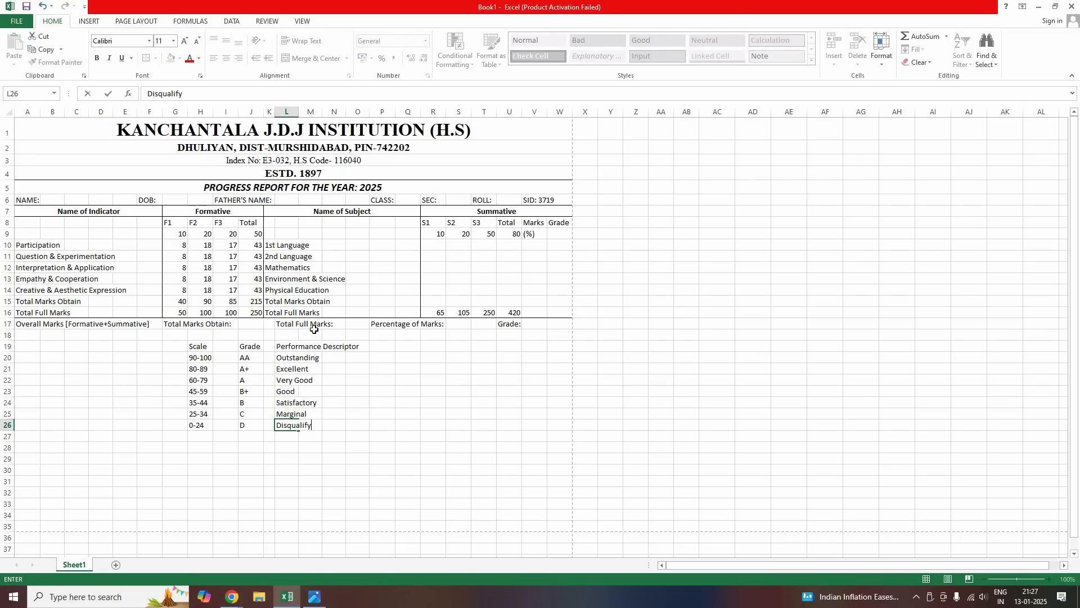
key("Tab")
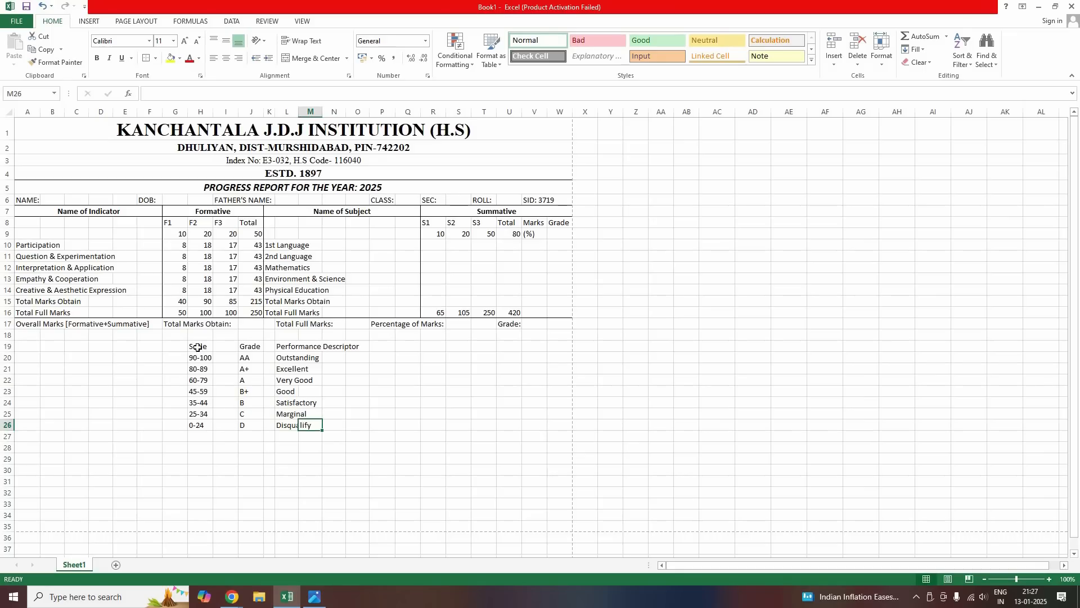
Apply All Borders to the grading key H19:P26, then compare it with the report card photo
left_click_drag(197, 347, 372, 422)
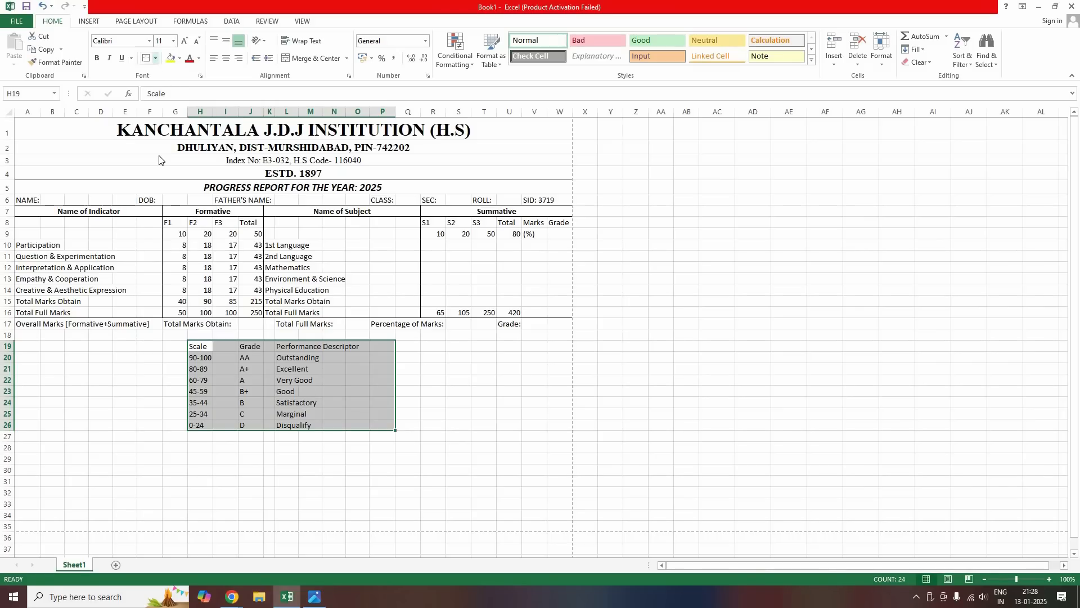
left_click(155, 57)
left_click(175, 154)
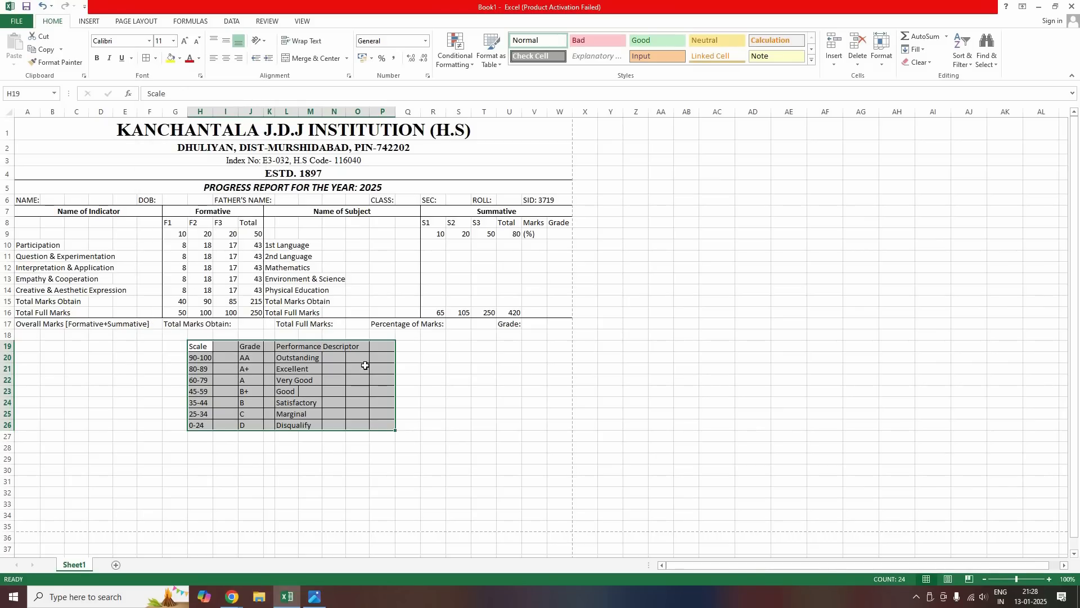
left_click(217, 456)
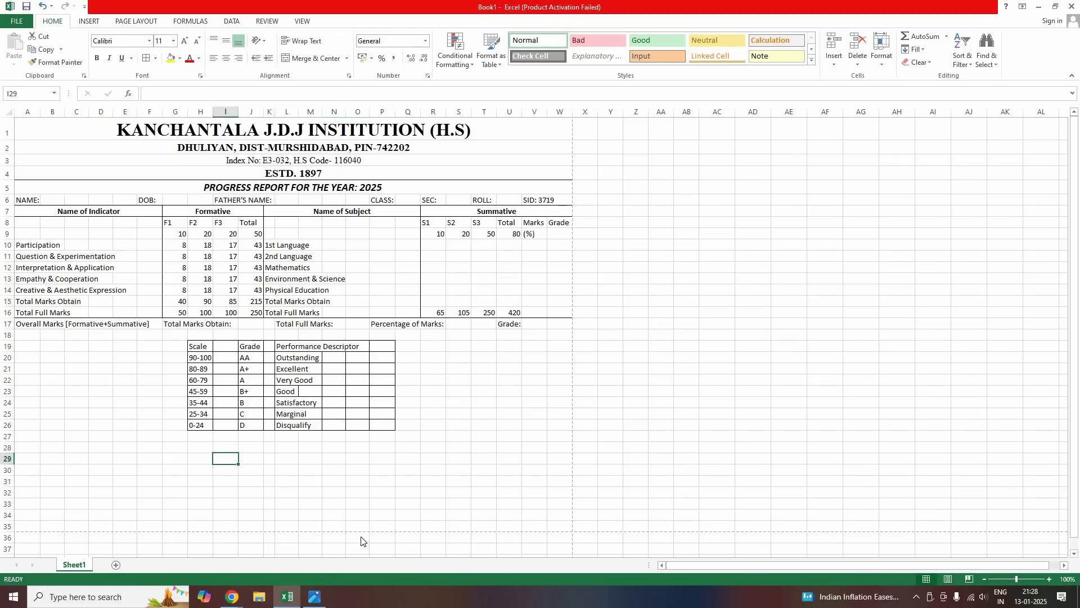
left_click(315, 596)
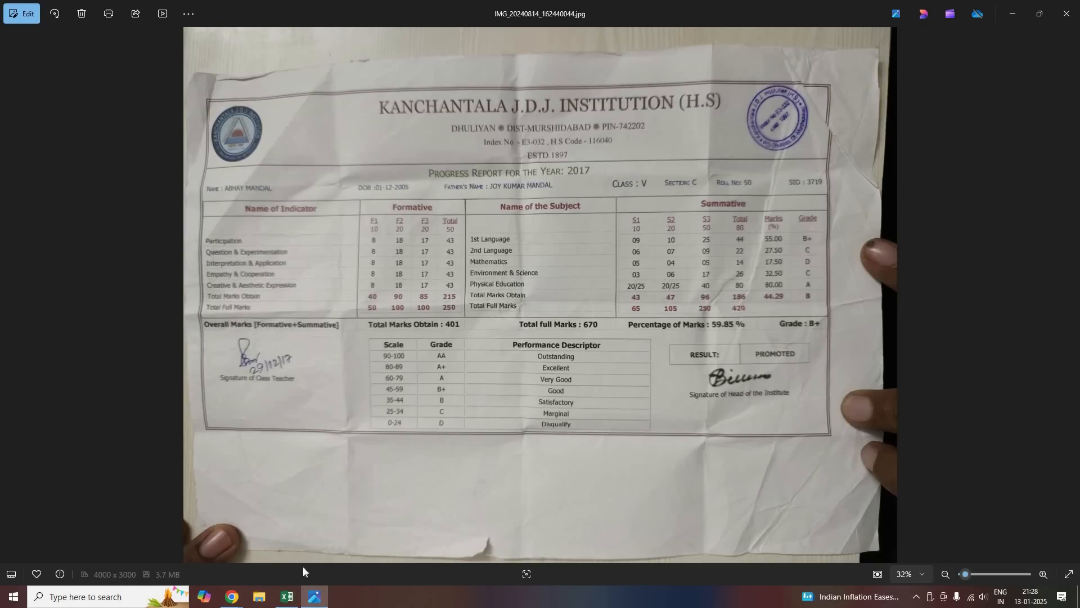
left_click(287, 597)
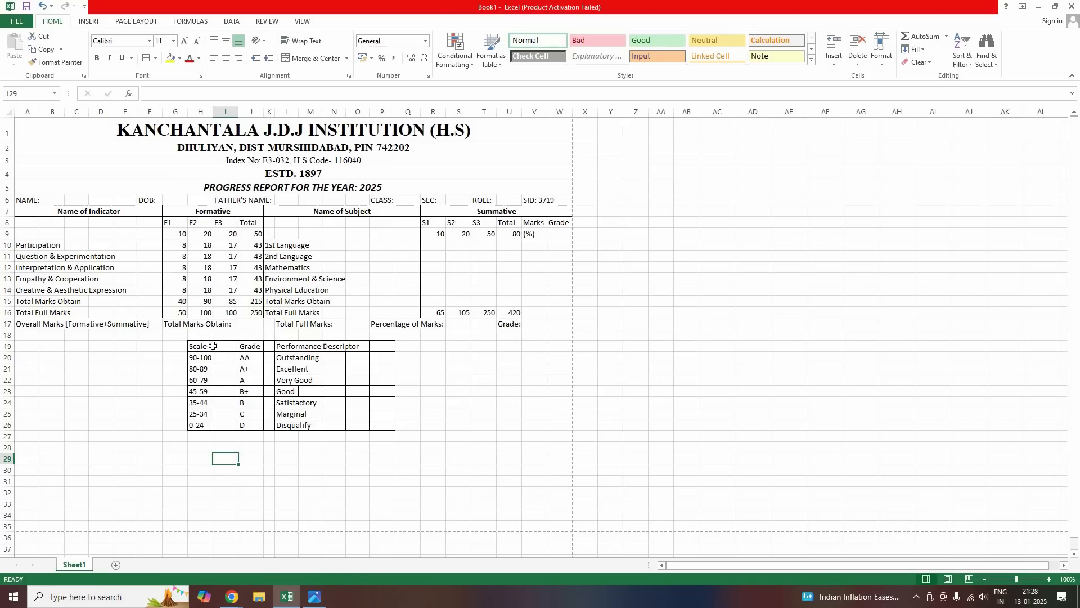
Merge and centre the Scale heading, then every Scale, Grade and Performance Descriptor row (Outstanding through Disqualify)
left_click_drag(203, 346, 228, 346)
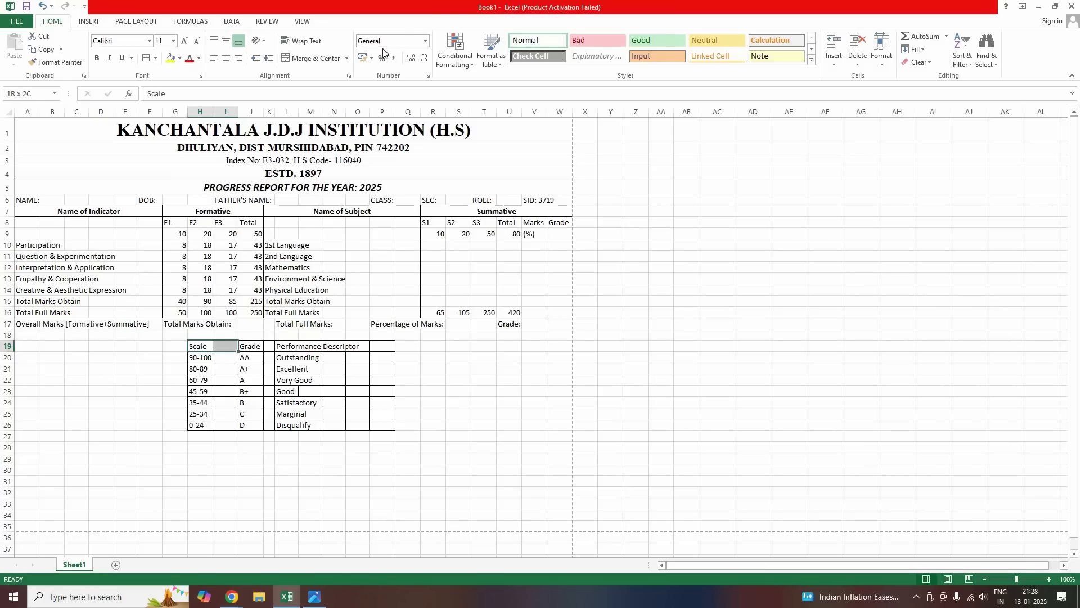
left_click(313, 58)
left_click_drag(201, 358, 221, 426)
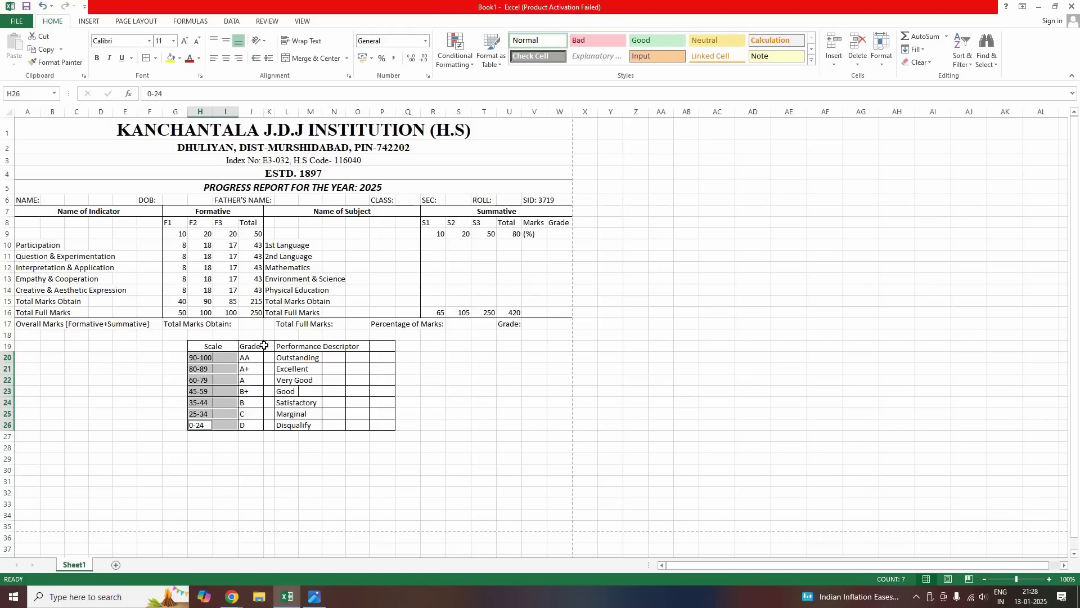
left_click_drag(251, 347, 269, 426)
left_click_drag(288, 347, 378, 349)
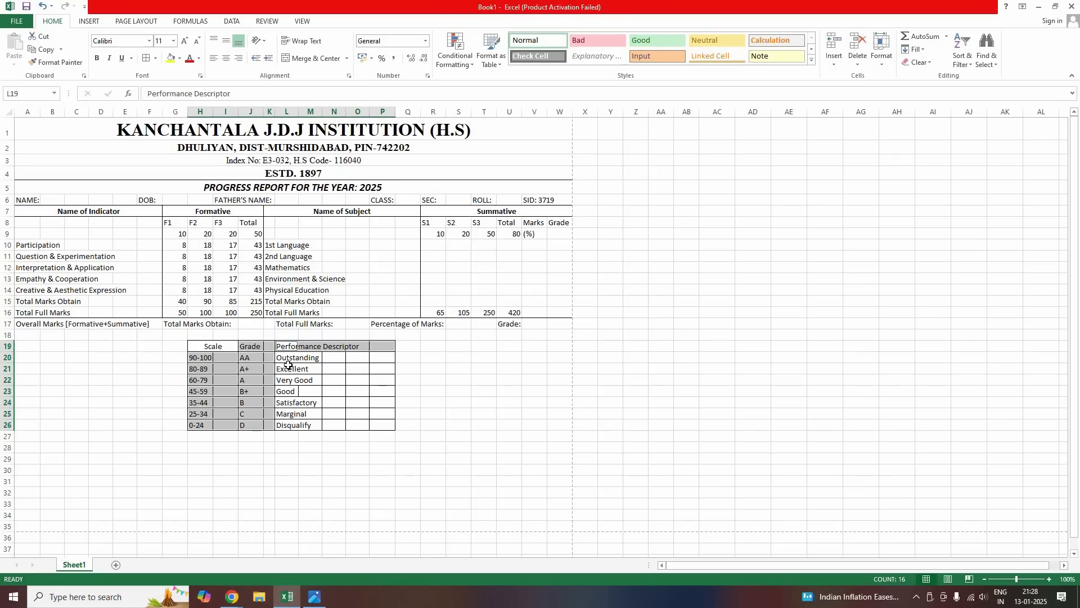
left_click_drag(288, 358, 385, 361)
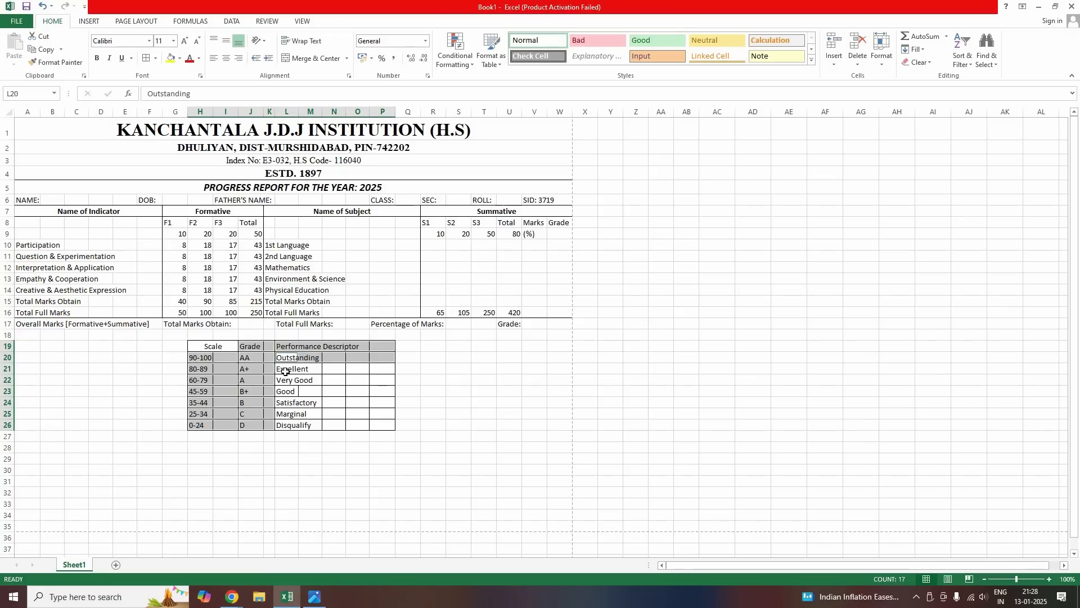
left_click_drag(284, 368, 376, 367)
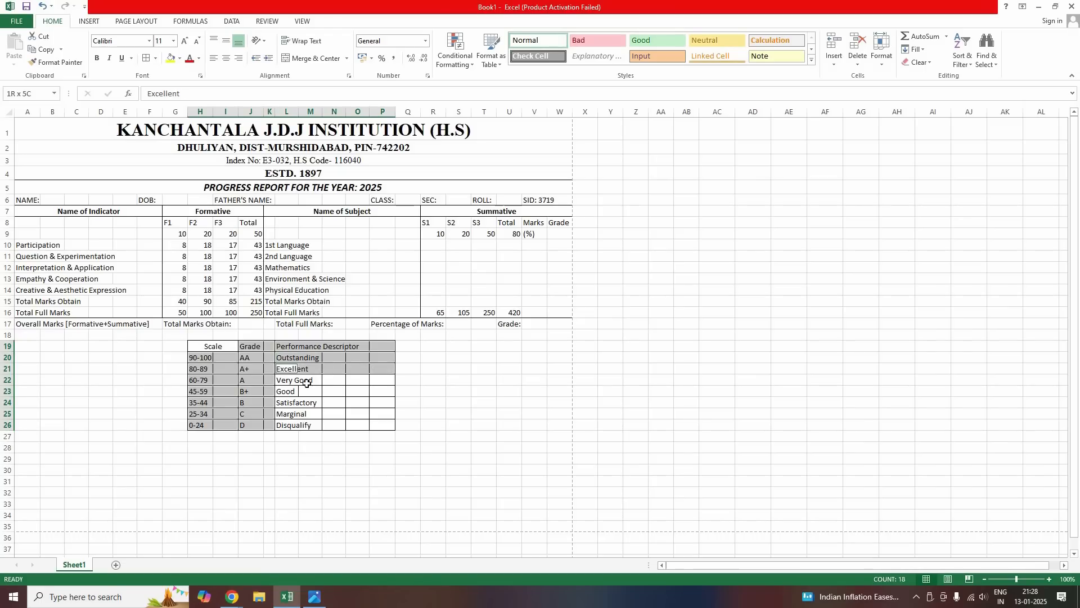
left_click_drag(285, 380, 382, 380)
left_click_drag(284, 391, 382, 391)
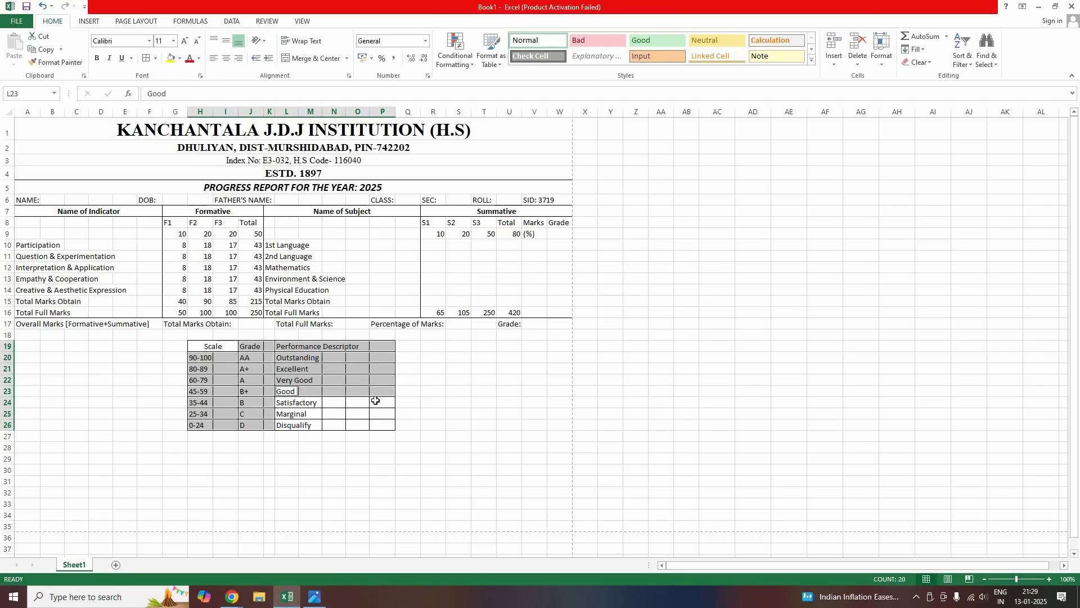
left_click_drag(284, 402, 373, 412)
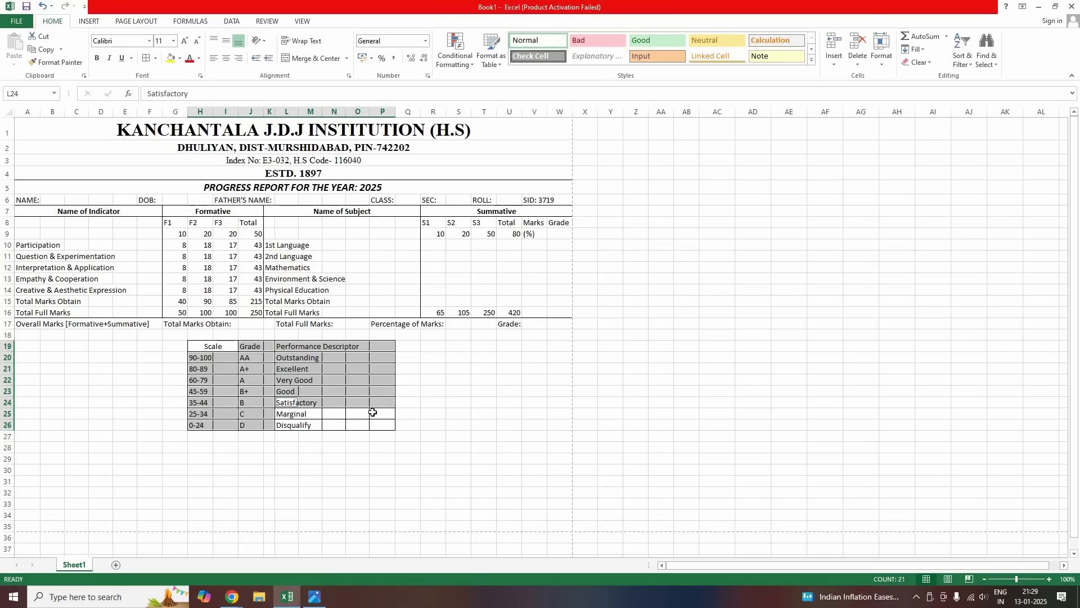
left_click_drag(286, 426, 344, 430)
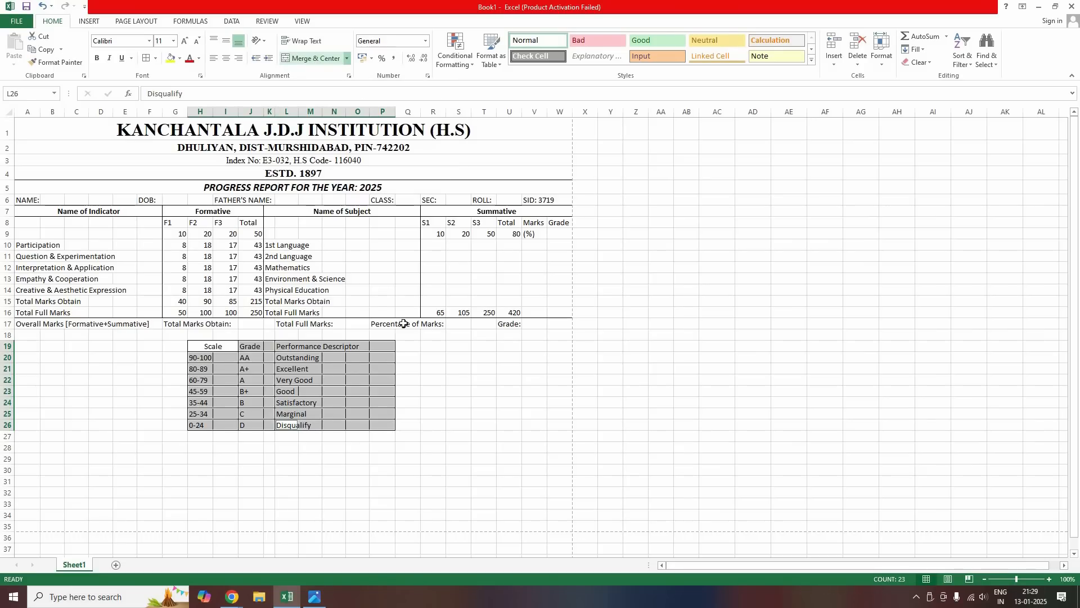
left_click(458, 387)
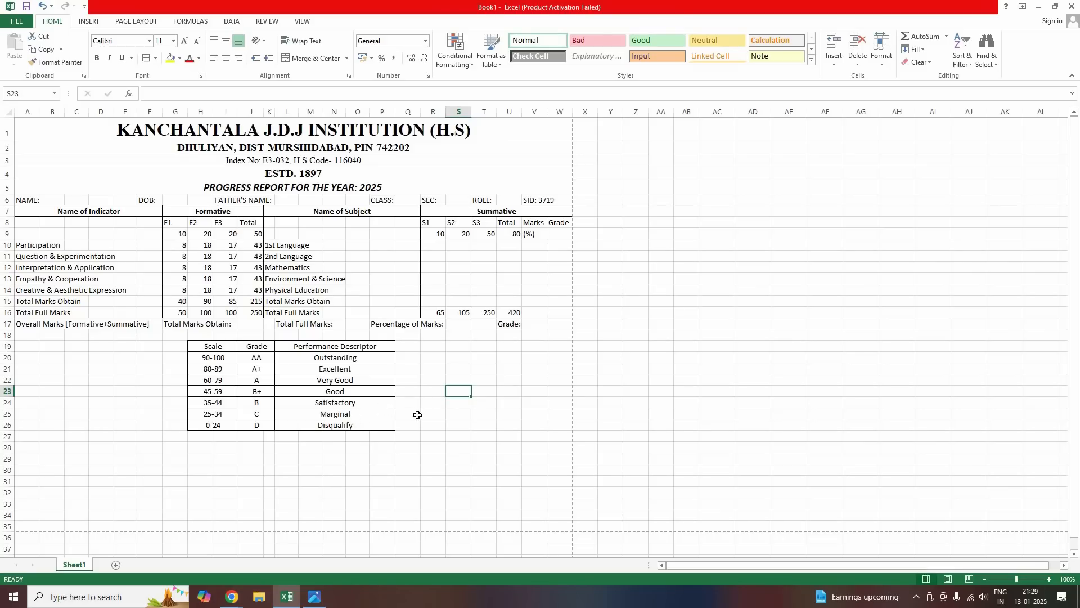
Enter 'Signature of Class Teacher' in B24 and 'Signature of Head of the Institute' in R24
left_click(79, 401)
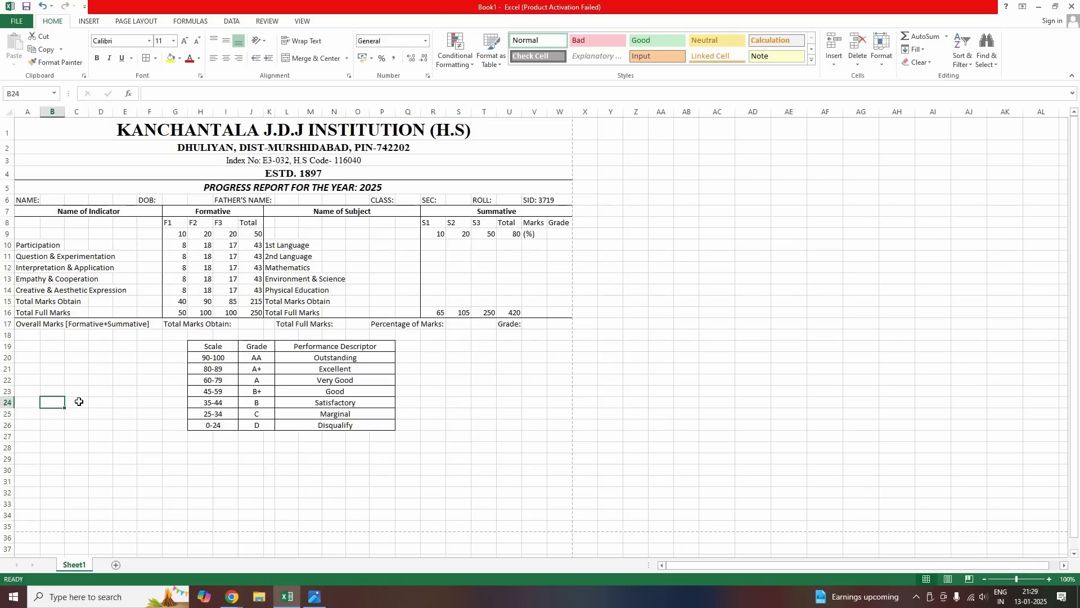
type("Signature of C")
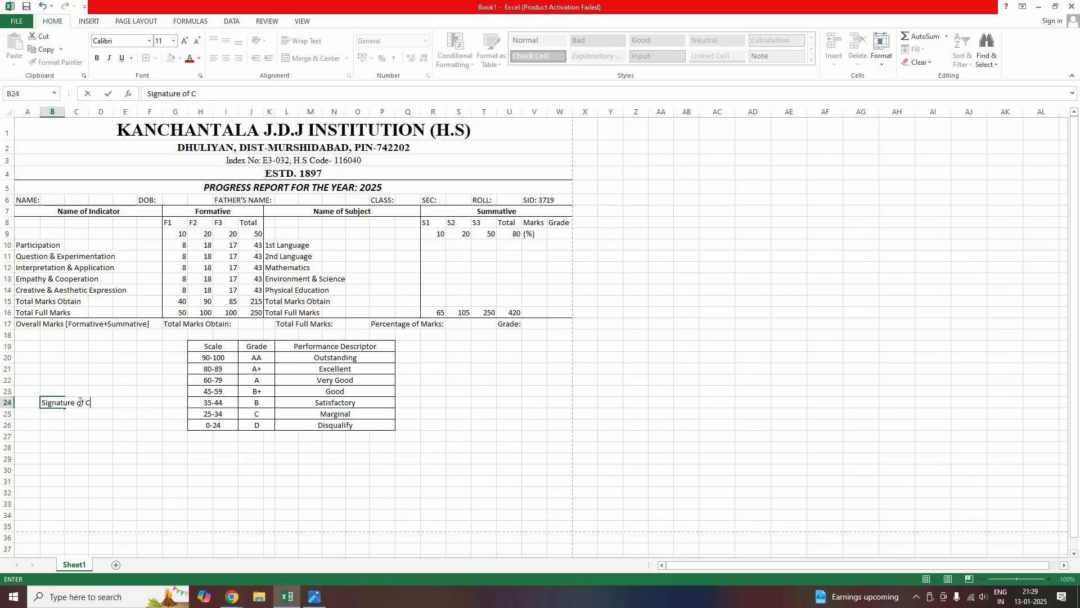
type("lass Teacher")
key("Right")
key("Right")
key("Right")
key("Right")
key("Right")
key("Right")
key("Right")
key("Right")
key("Right")
key("Right")
key("Right")
key("Right")
key("Right")
key("Right")
key("Right")
key("Right")
key("Right")
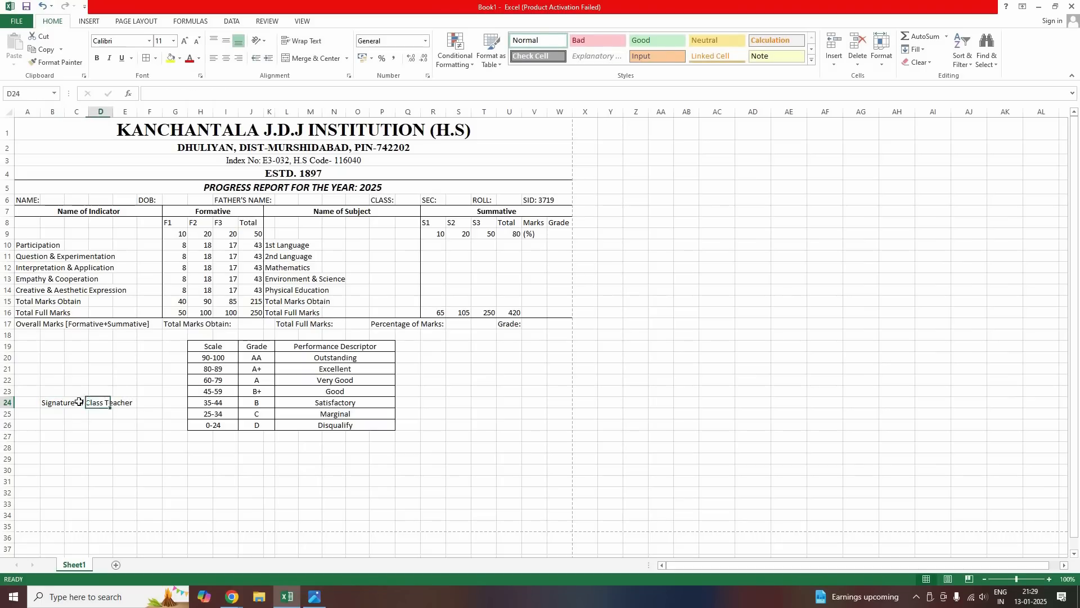
key("Left")
key("Left")
key("Left")
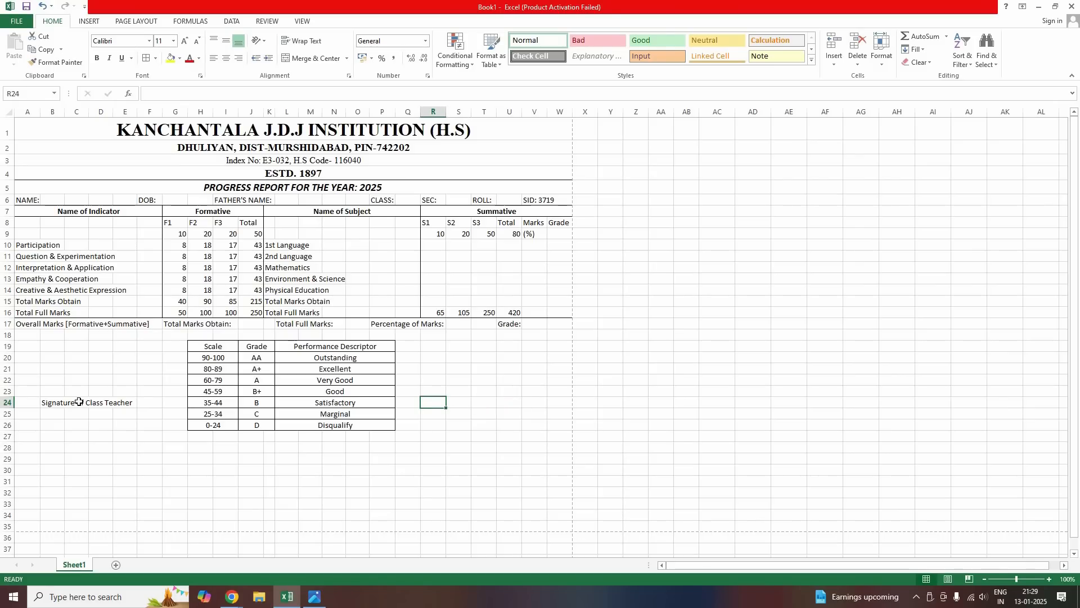
type("Signature of head")
key("BackSpace")
key("BackSpace")
key("BackSpace")
key("BackSpace")
type("Head of the")
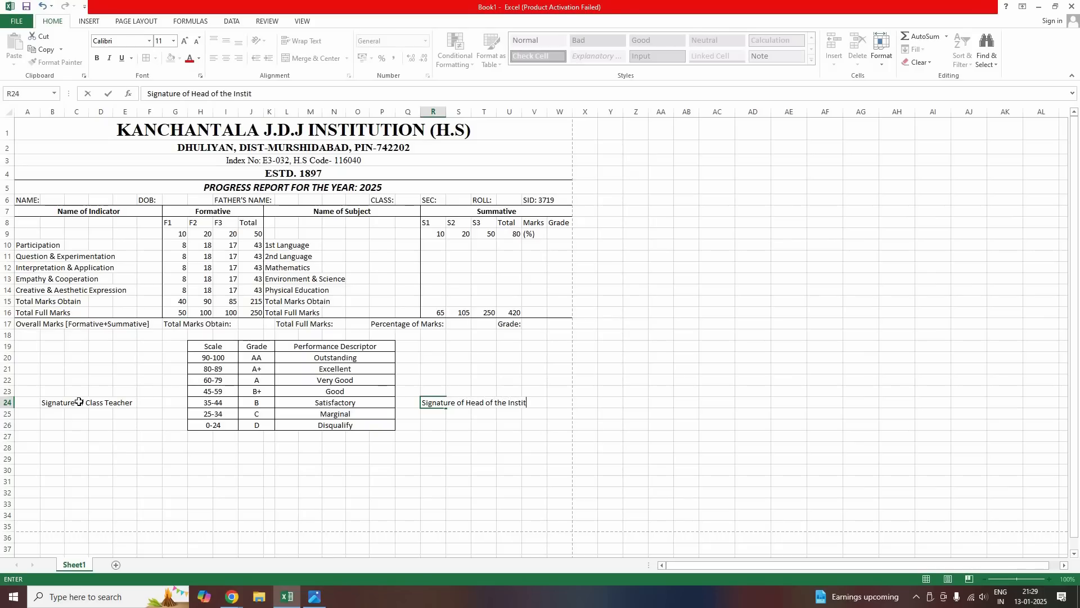
key("Return")
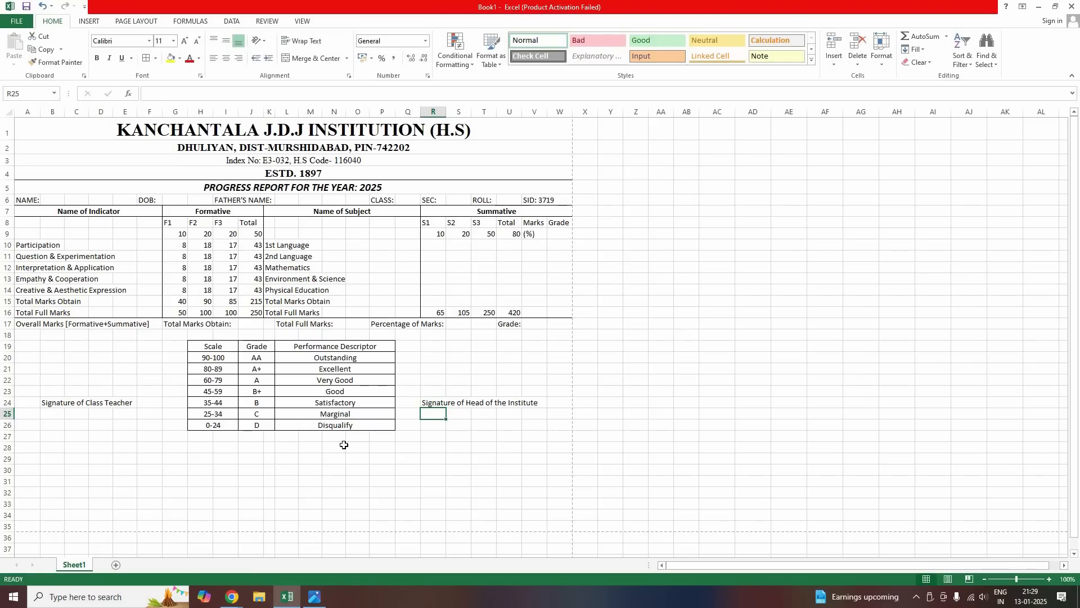
left_click(423, 357)
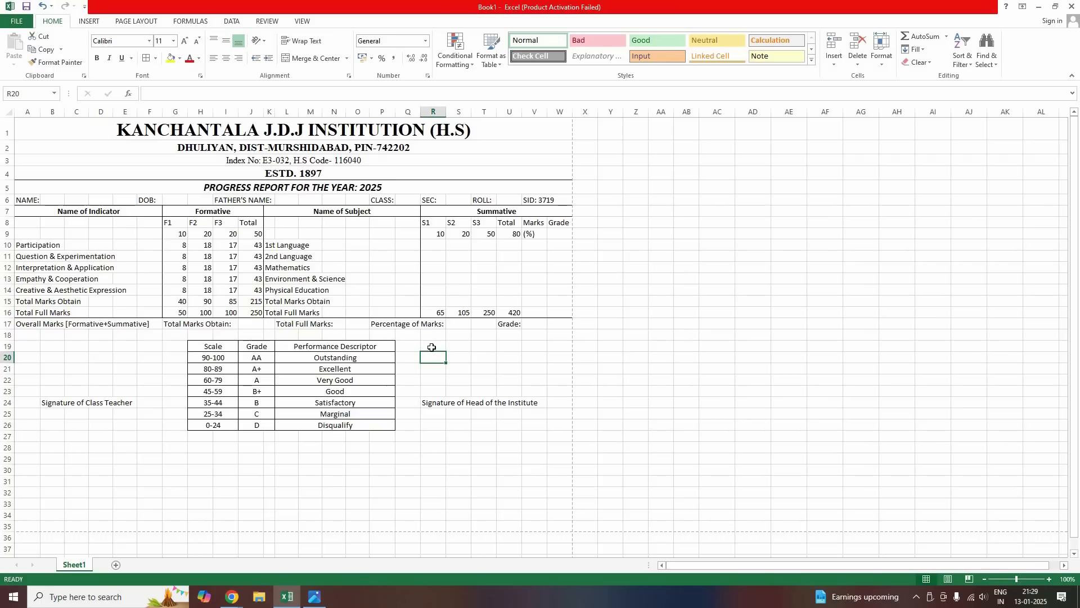
left_click_drag(434, 350, 464, 358)
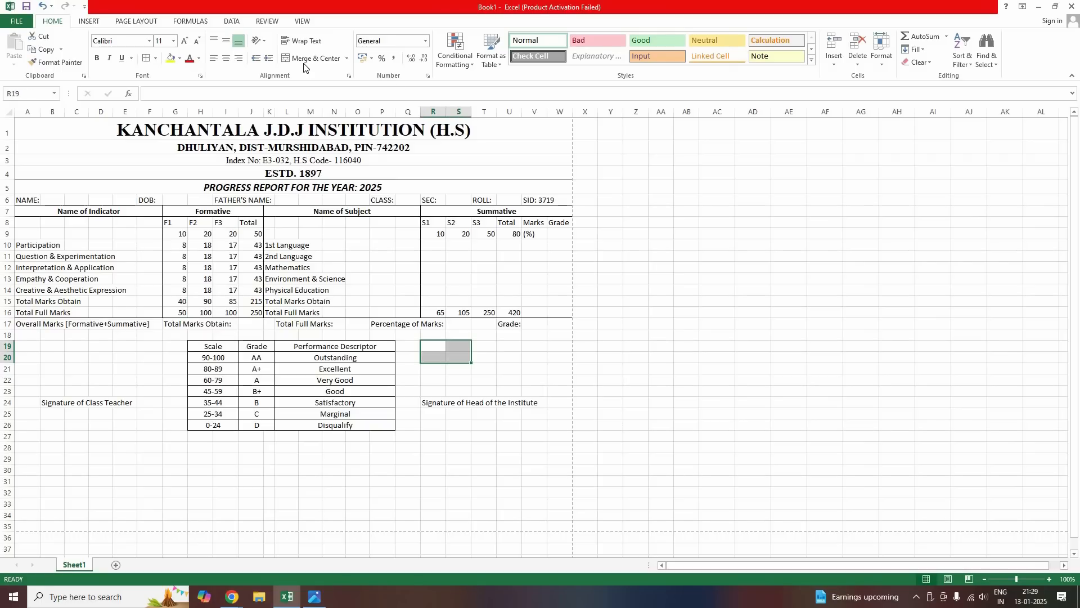
Merge R19:S20 holding the label 'Result', and merge T19:V20 as an empty box
left_click(304, 60)
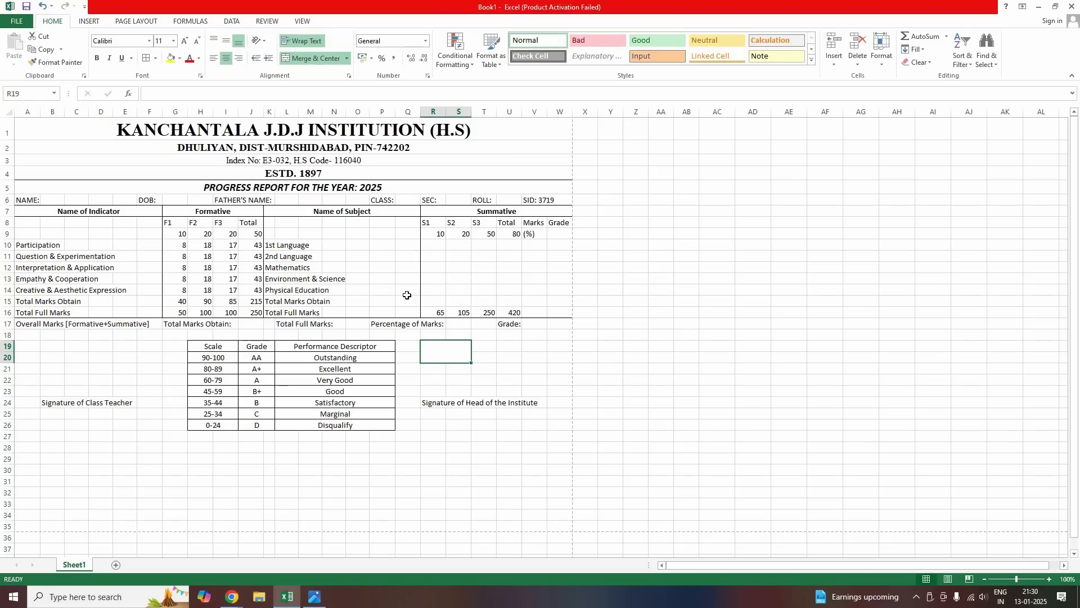
type("Result")
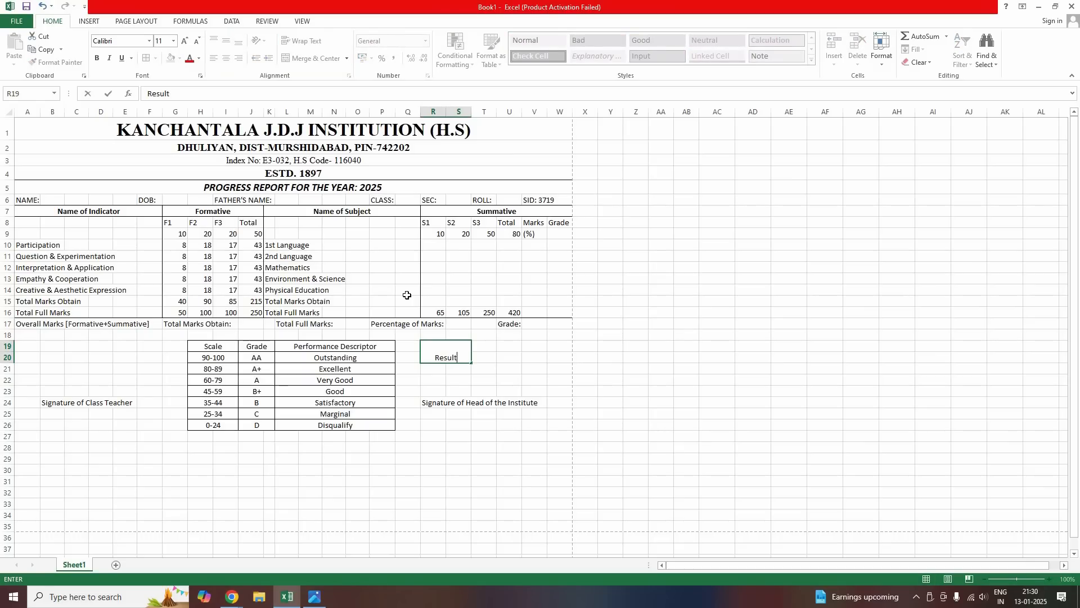
key("Tab")
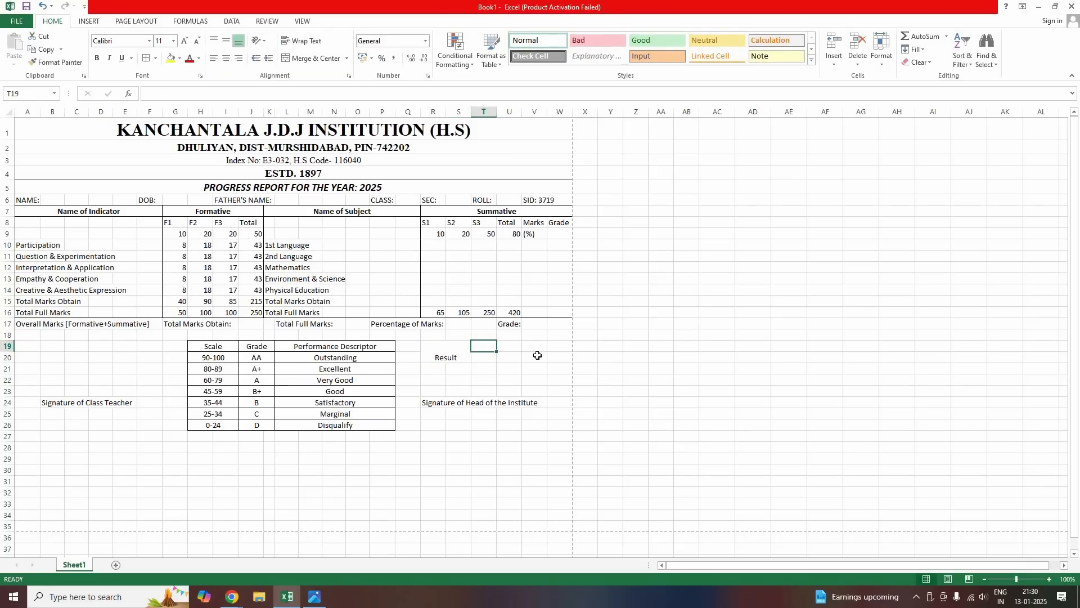
key("shift+Right")
key("shift+Right")
key("shift+Down")
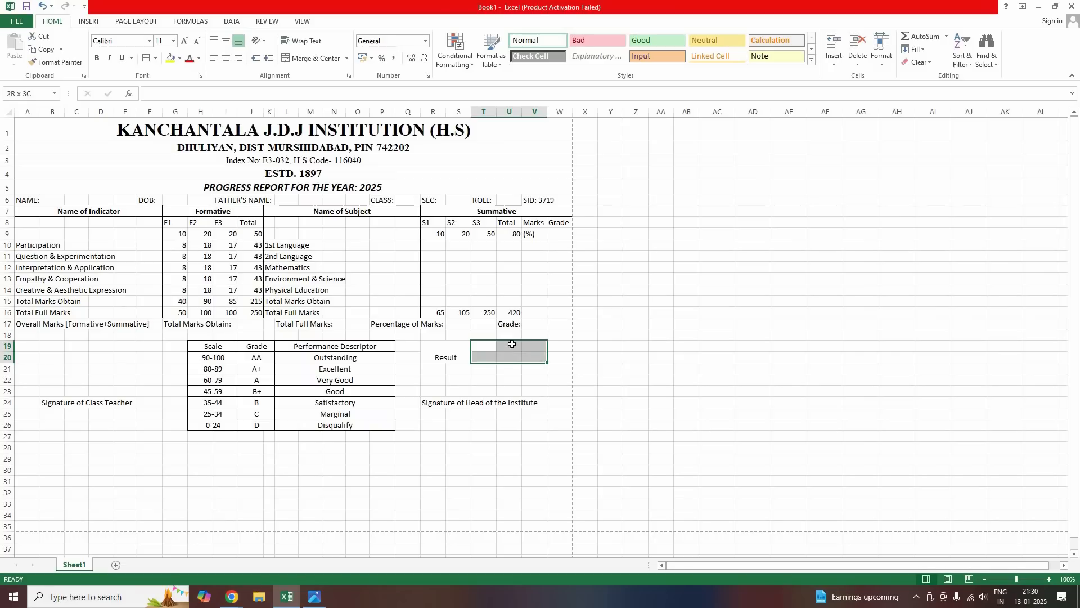
left_click(315, 58)
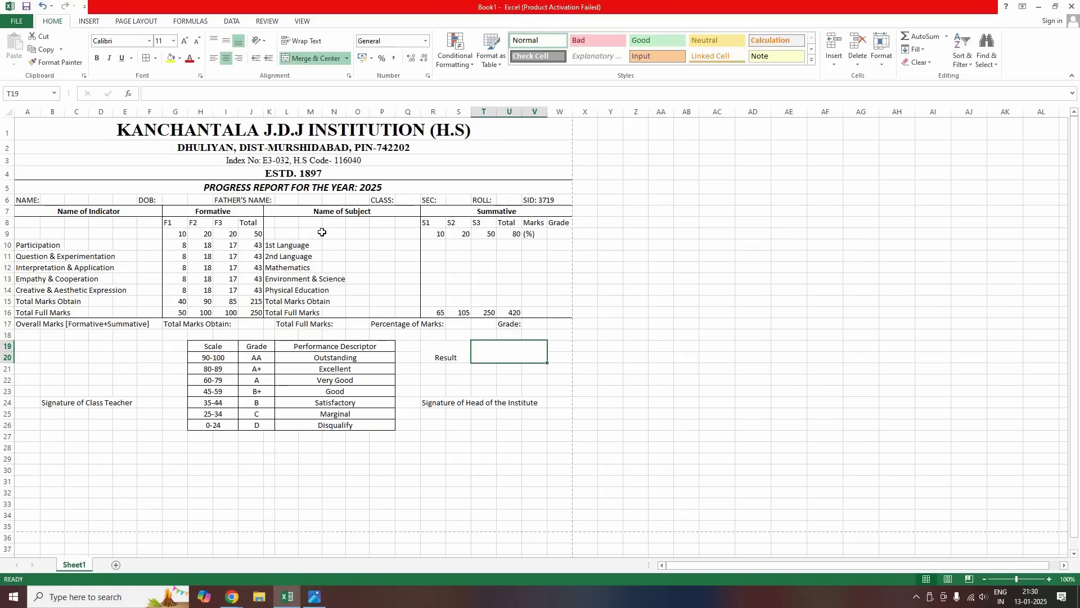
Make the label bold, size 14, add a colon ('Result:'), and border the R19:V20 box
left_click_drag(446, 352, 535, 355)
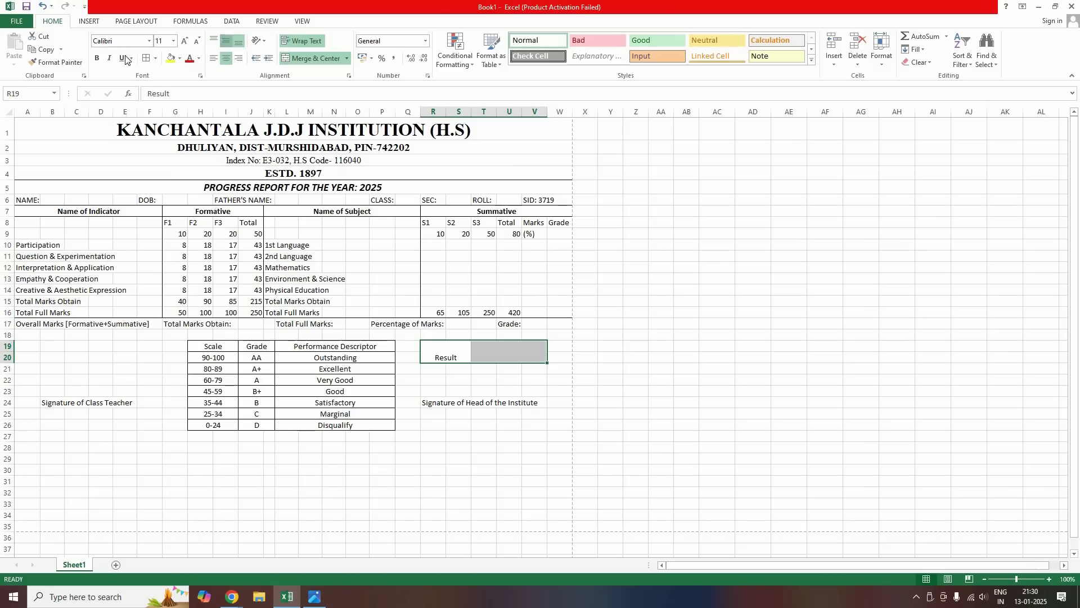
left_click(97, 58)
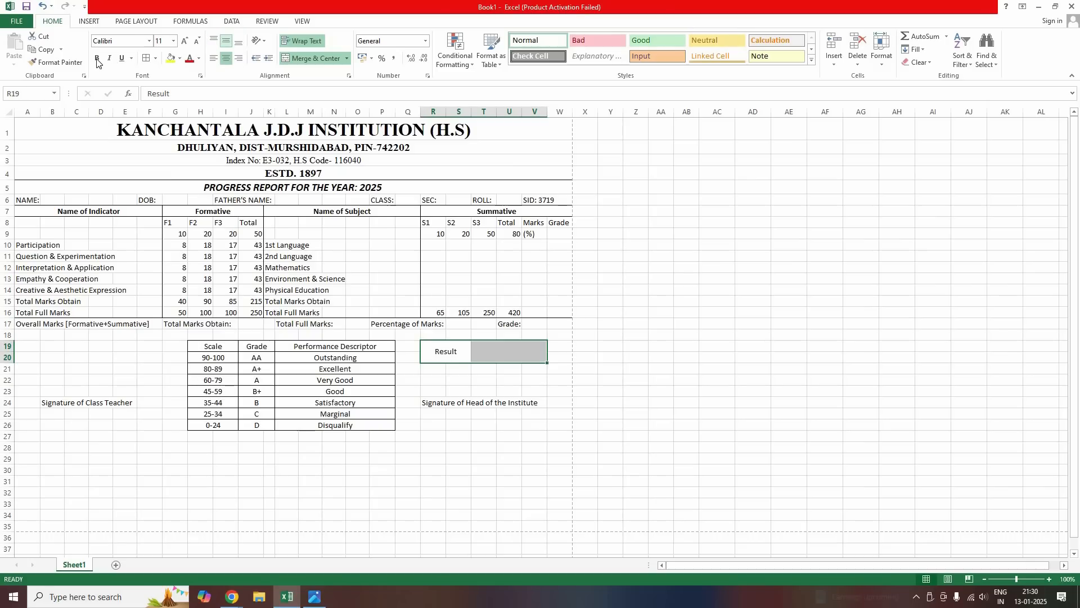
left_click(185, 41)
key("ctrl+shift+period")
double_click(470, 351)
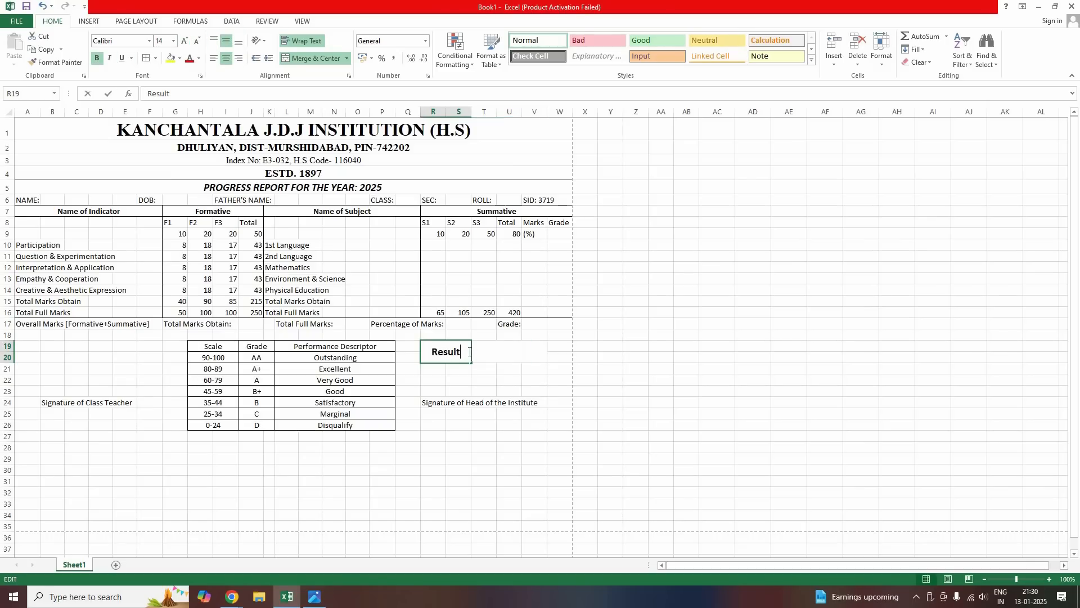
type(":")
left_click(429, 451)
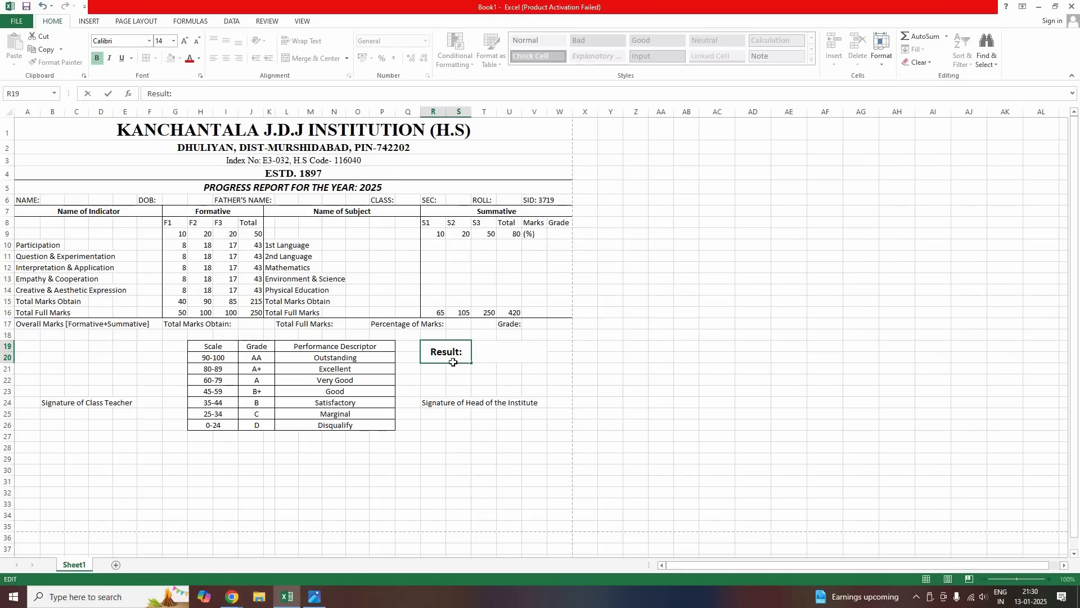
left_click_drag(444, 354, 490, 355)
left_click(148, 60)
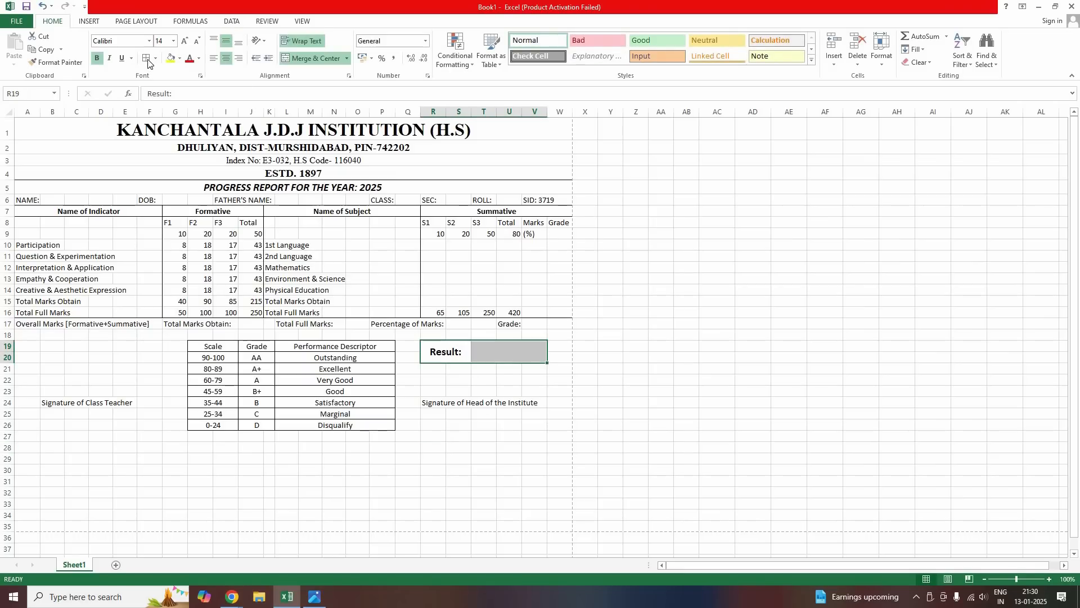
left_click(287, 392)
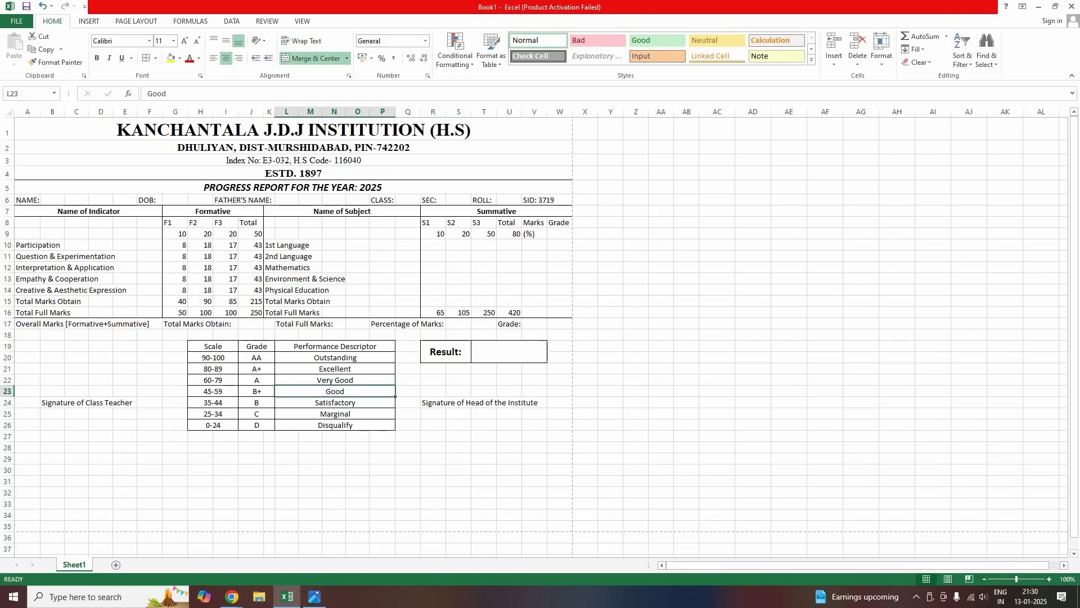
Put an outside border around rows 17–27 (A17:W27), then bring up the page margin presets
left_click_drag(26, 324, 556, 438)
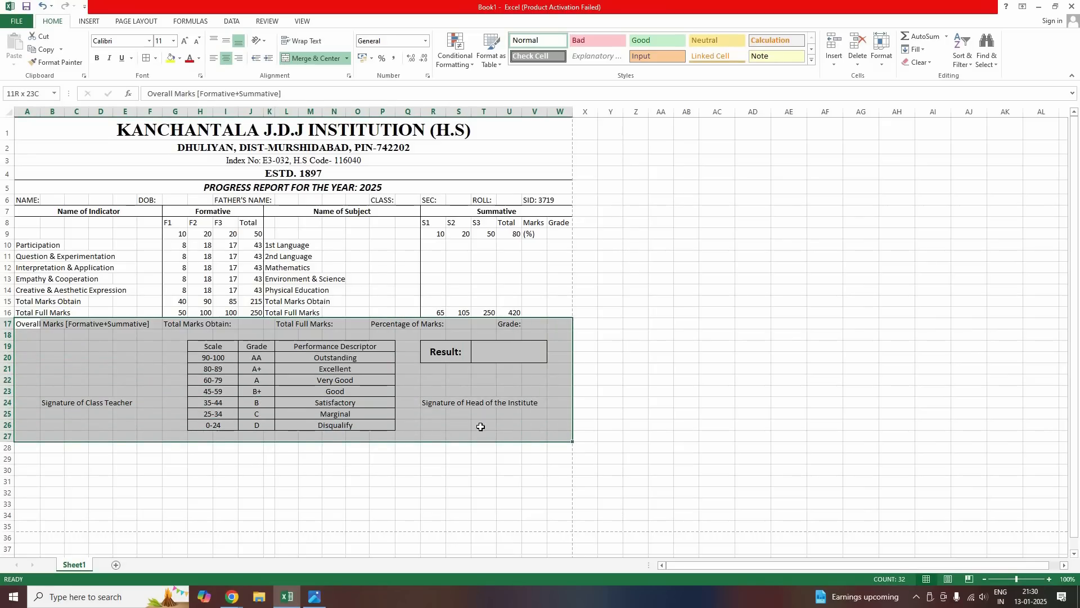
left_click(155, 59)
left_click(159, 171)
left_click(449, 355)
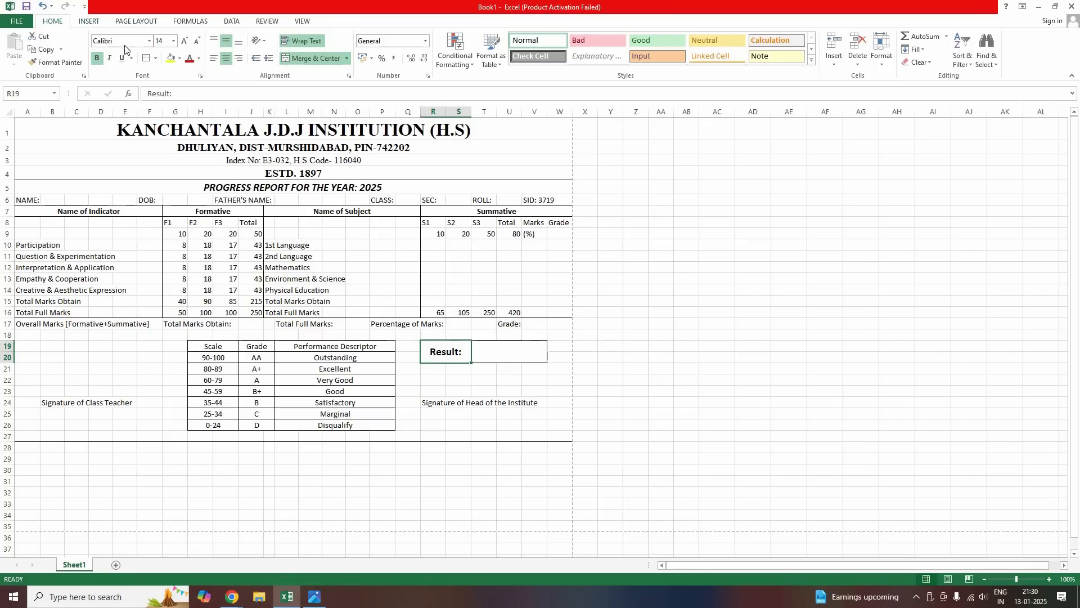
left_click(136, 21)
left_click(87, 48)
Set custom top and bottom margins of 1.5 and preview the report card for printing
left_click(129, 260)
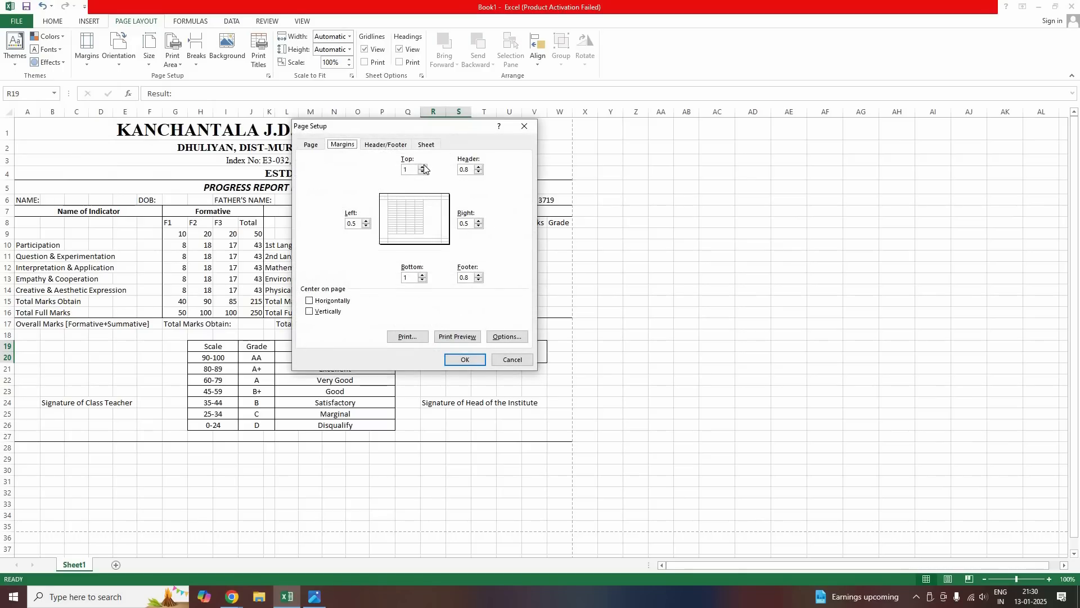
double_click(423, 167)
double_click(423, 275)
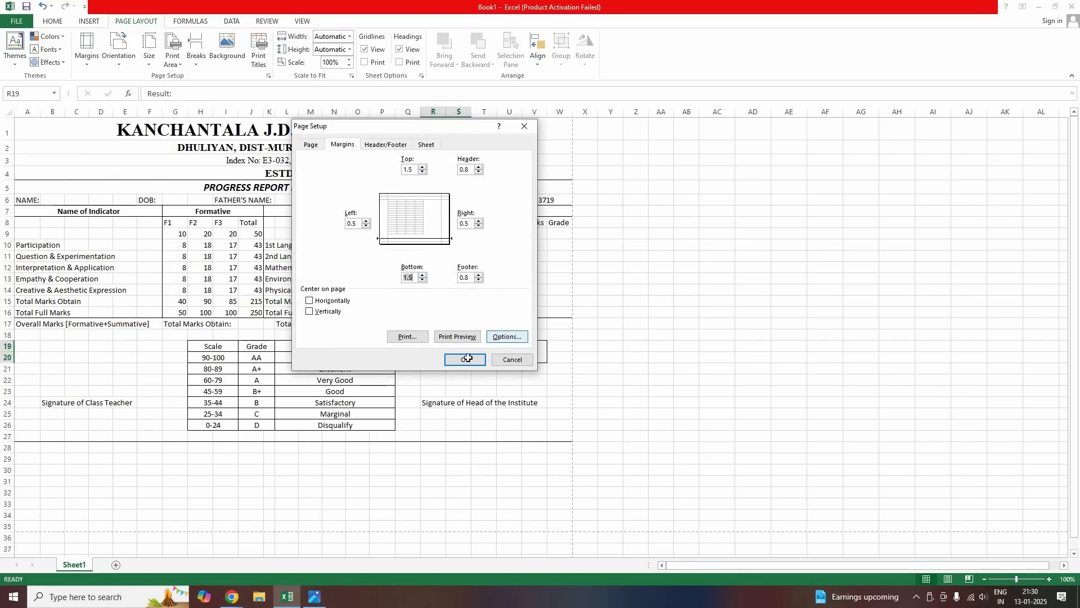
left_click(465, 359)
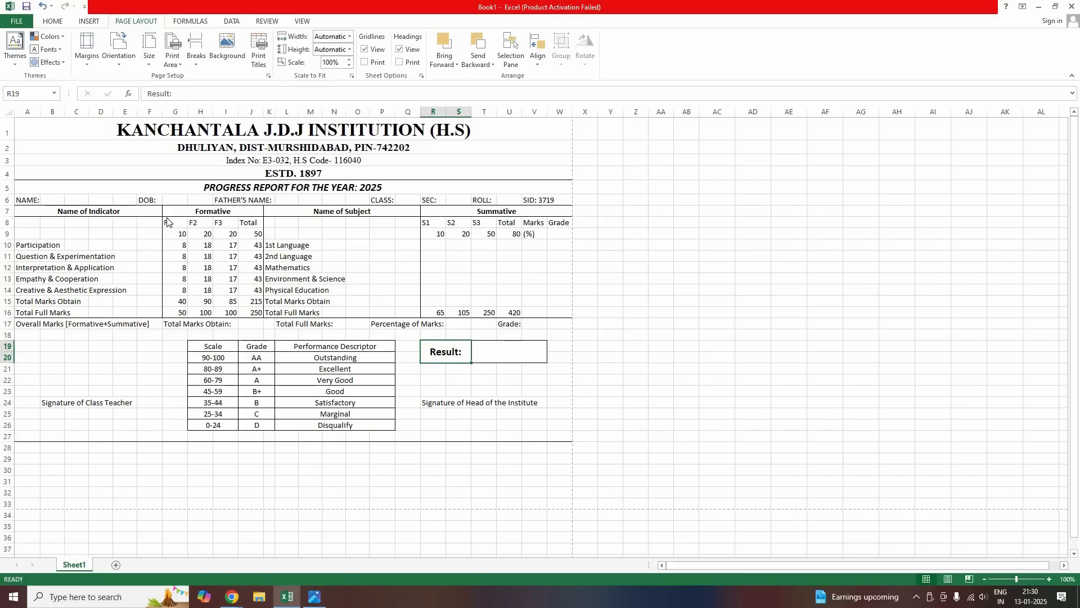
key("ctrl+p")
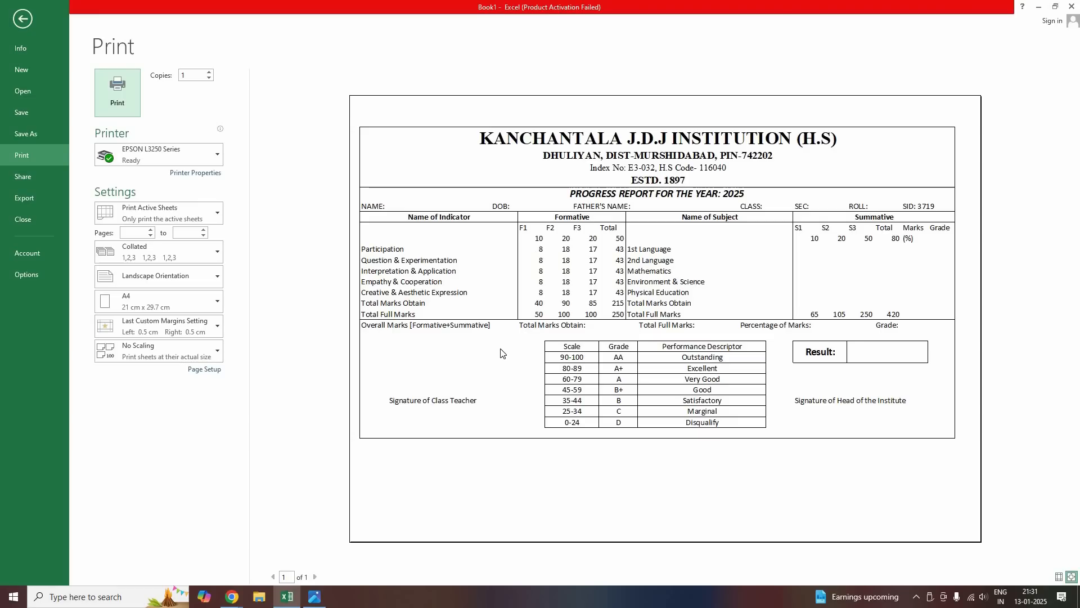
Compare the preview with the scanned report card photo, then return to the worksheet
left_click(324, 598)
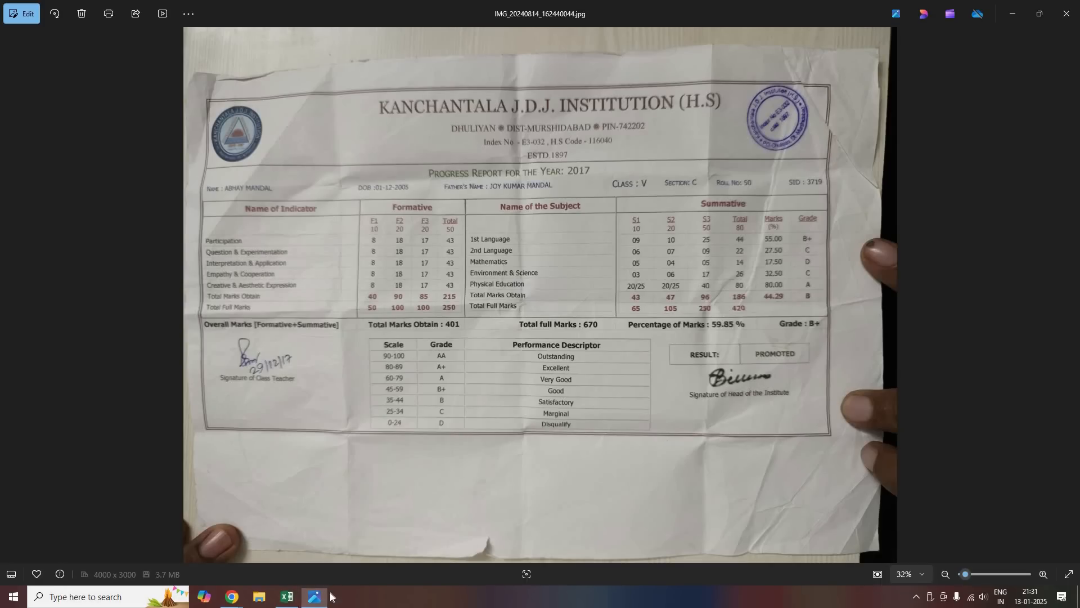
left_click(287, 596)
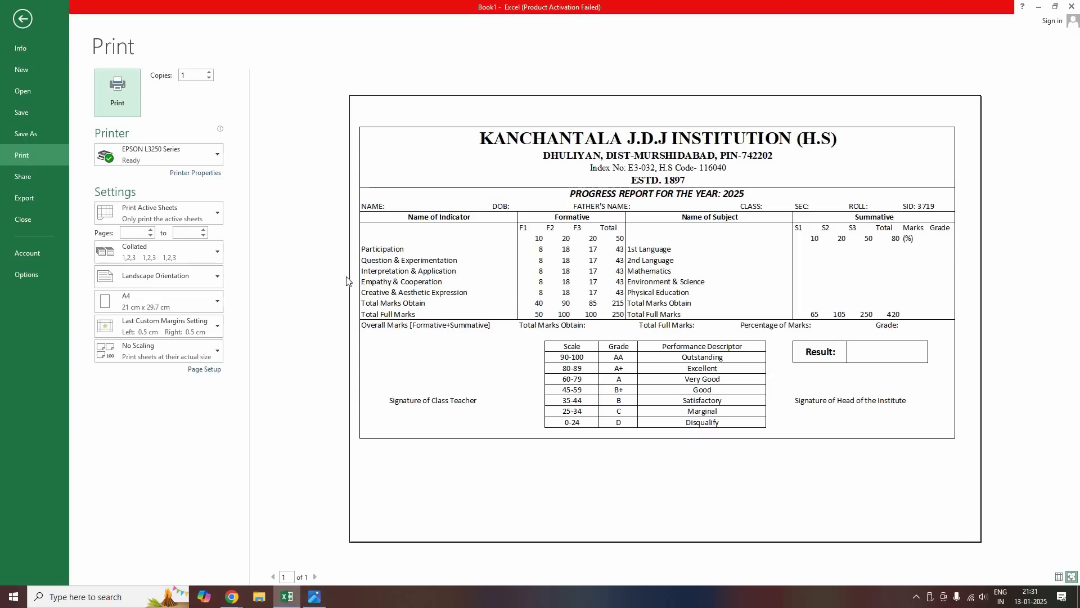
key("Escape")
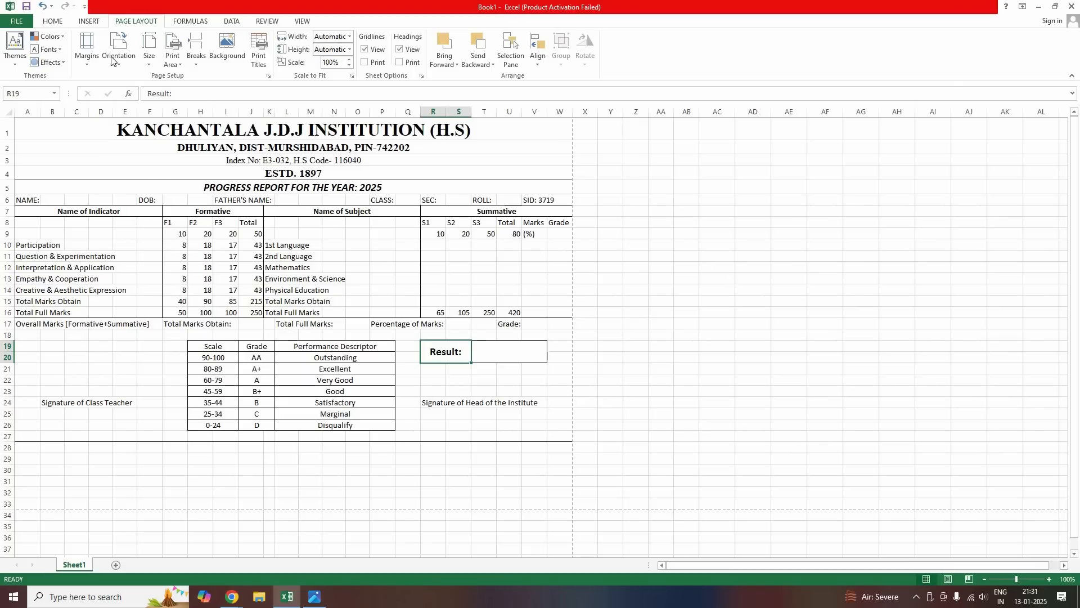
Draw double-line borders along row 27's bottom, row 1's top and column A's left edge, then check the preview
scroll(159, 66, "up", 2)
left_click(156, 59)
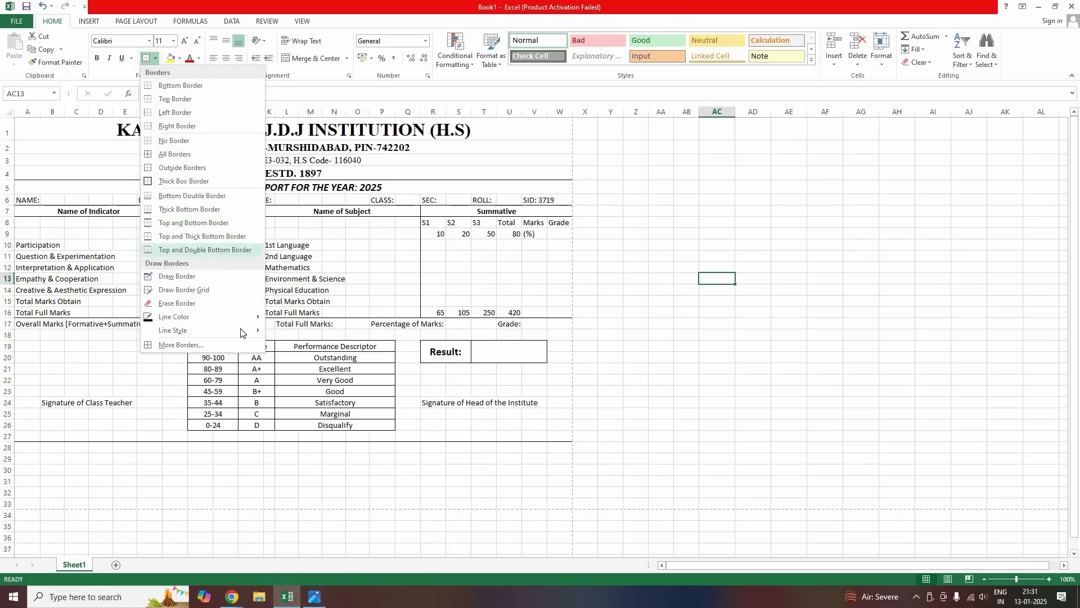
mouse_move(250, 331)
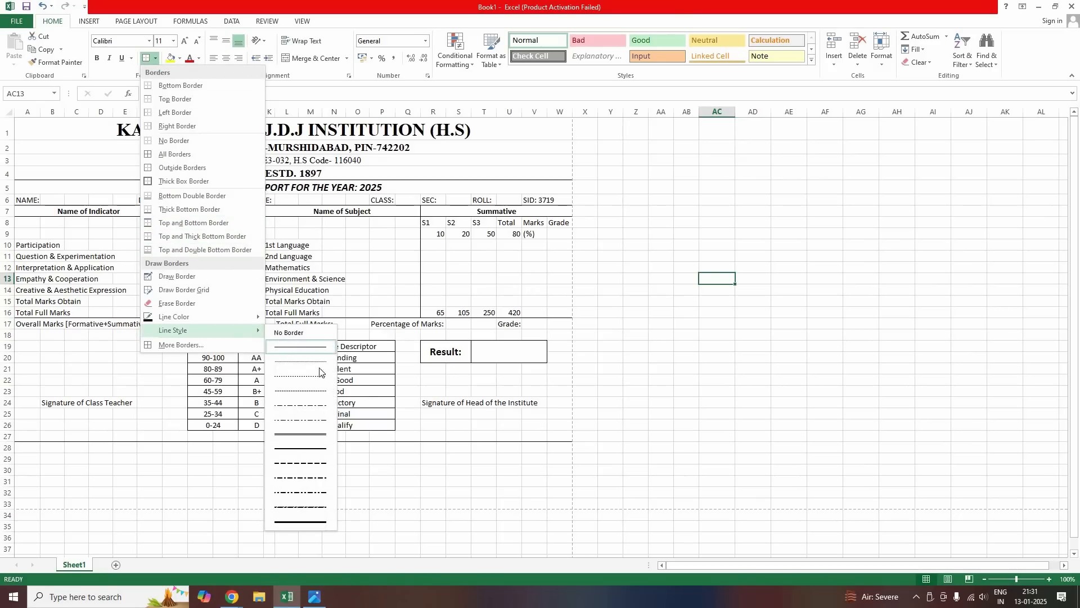
left_click(303, 431)
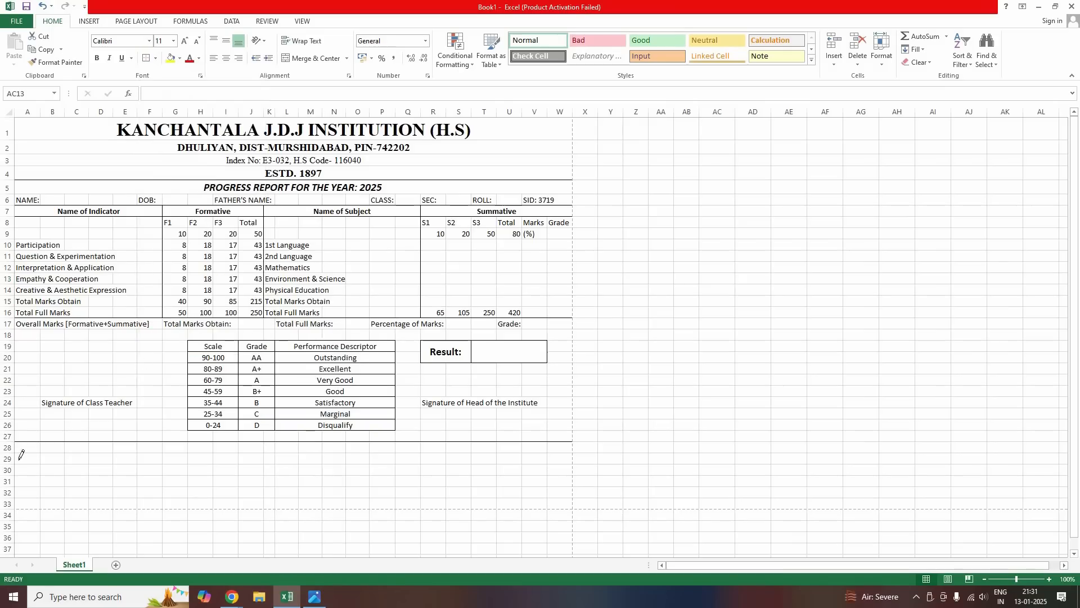
mouse_move(424, 440)
left_mouse_down()
mouse_move(554, 441)
mouse_move(550, 423)
mouse_move(576, 435)
mouse_move(573, 112)
left_mouse_up()
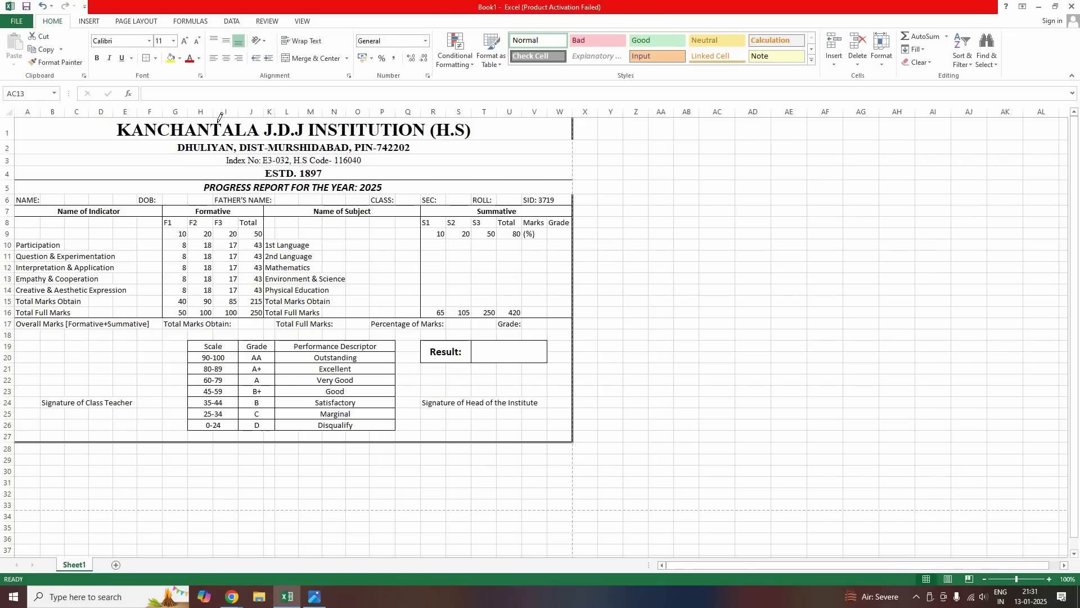
left_click(16, 117)
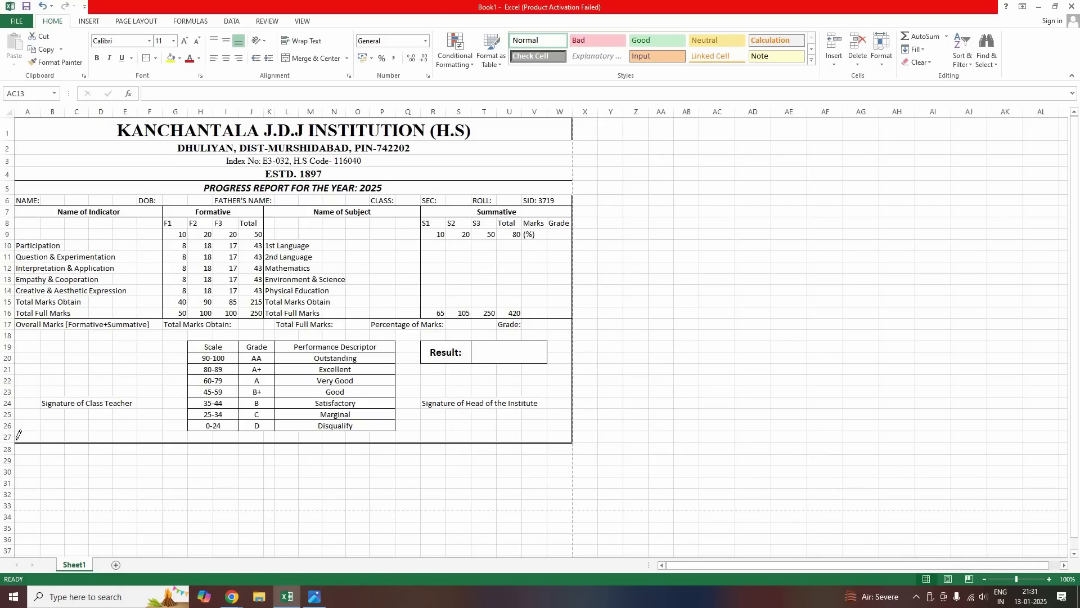
left_click_drag(16, 119, 15, 440)
key("ctrl+p")
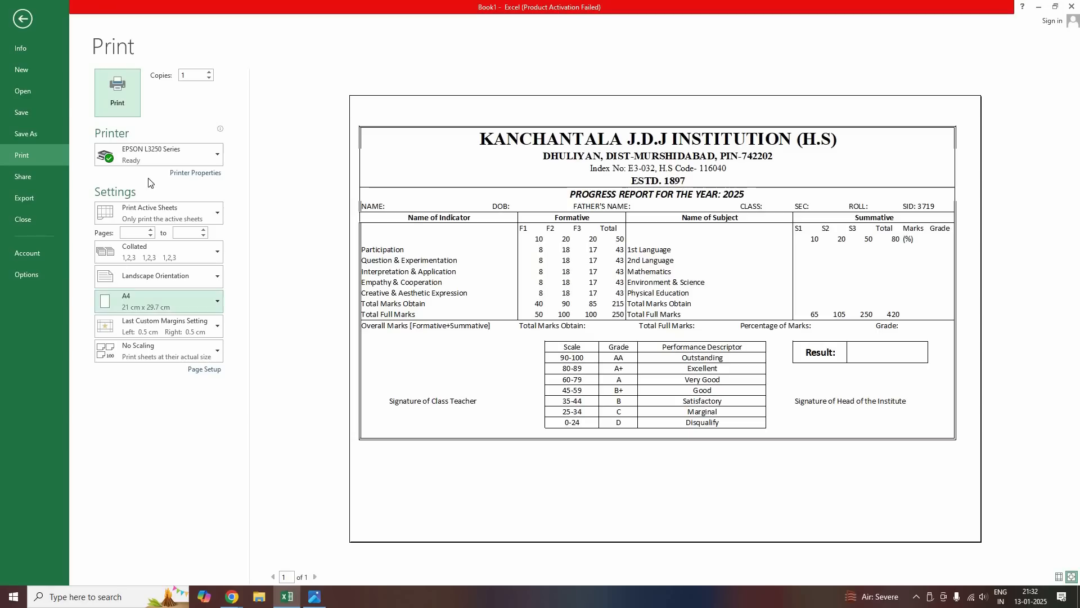
key("Escape")
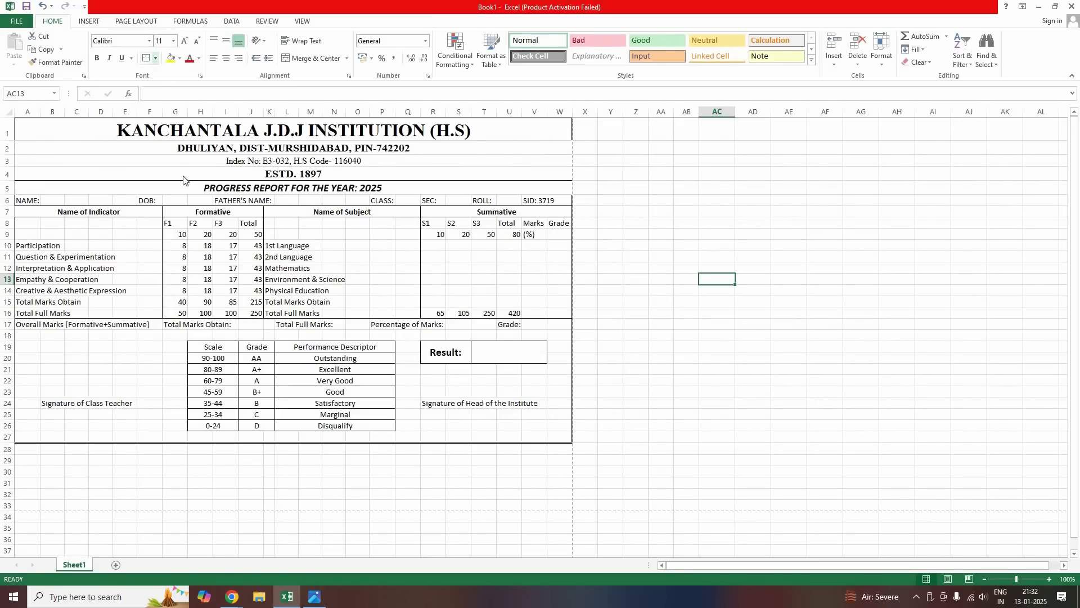
Choose the double-line border drawing style and check the print preview
left_click(156, 58)
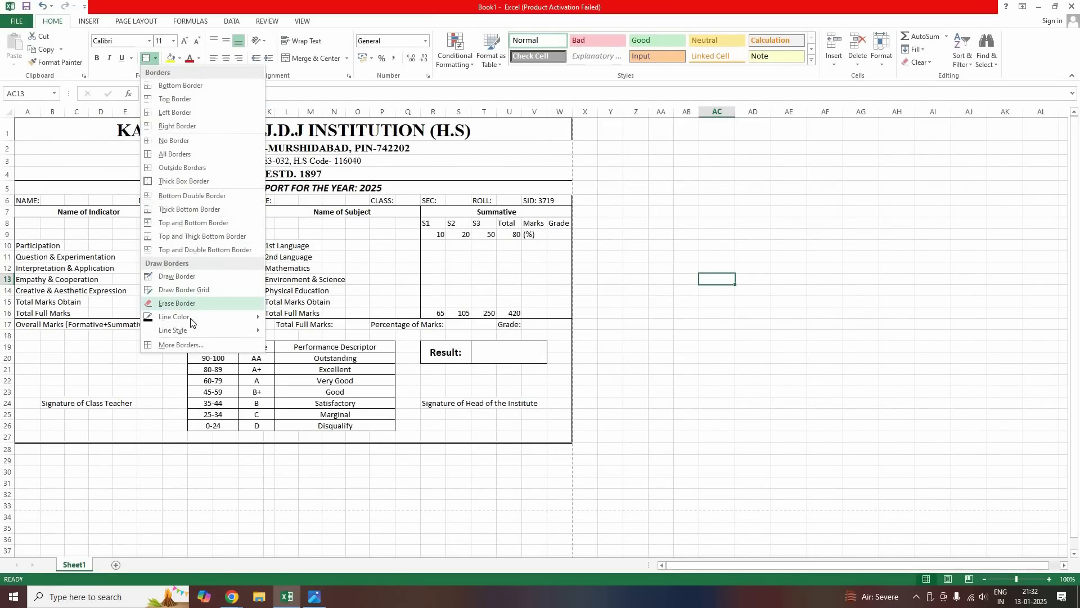
mouse_move(186, 330)
left_click(294, 433)
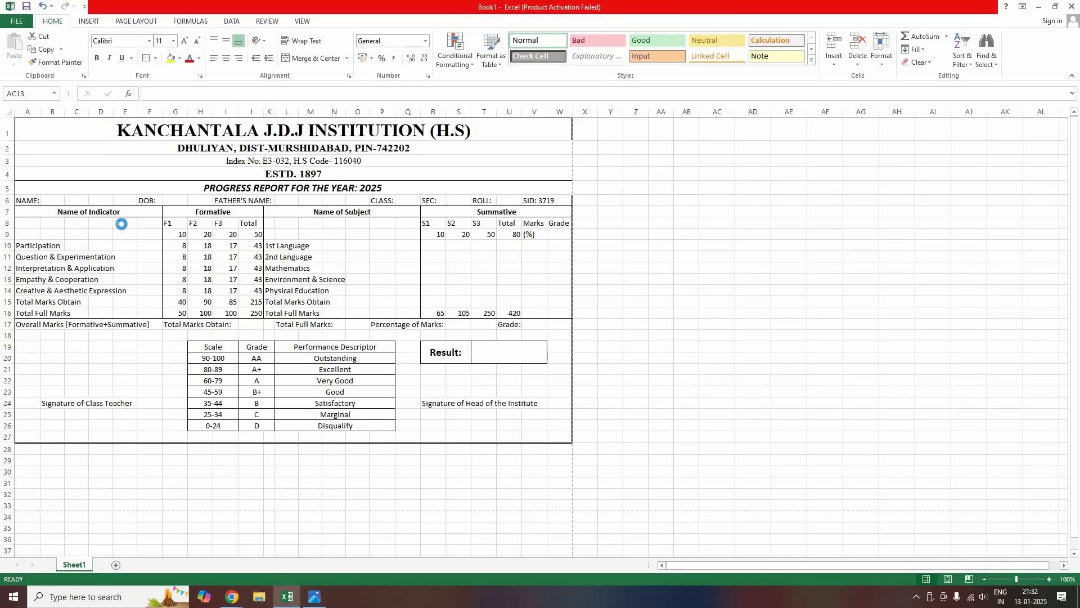
key("ctrl+p")
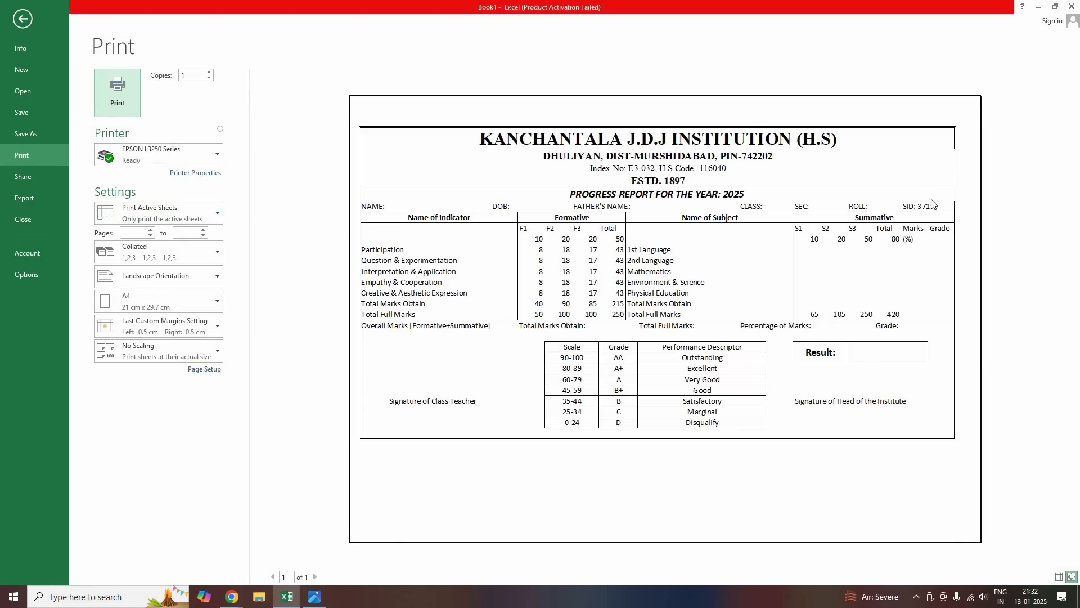
key("Escape")
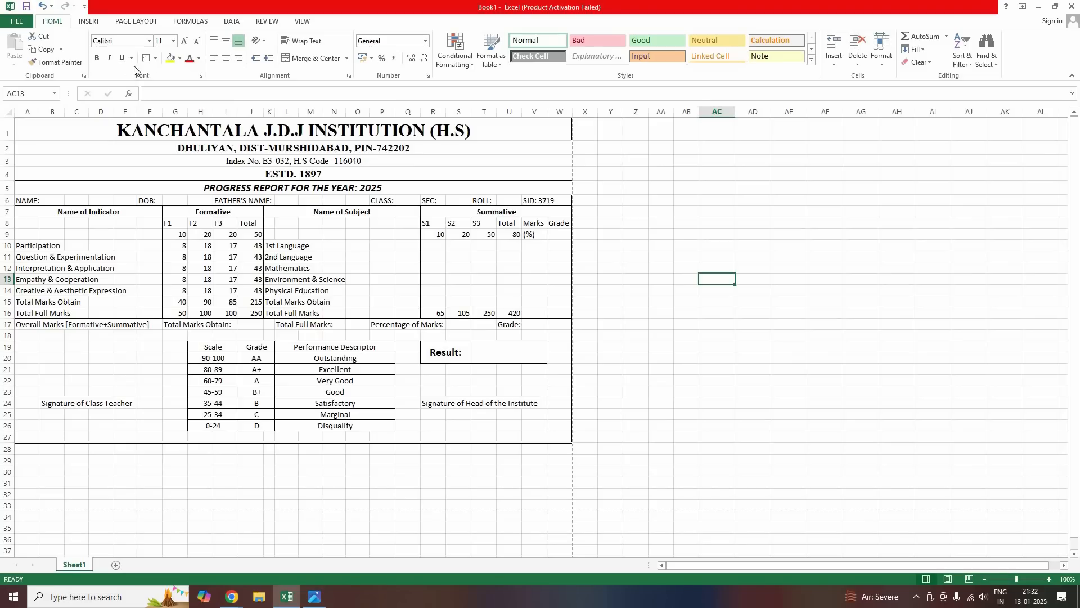
Redraw the right edge of rows 1–4 with a solid line style and preview it
left_click(155, 58)
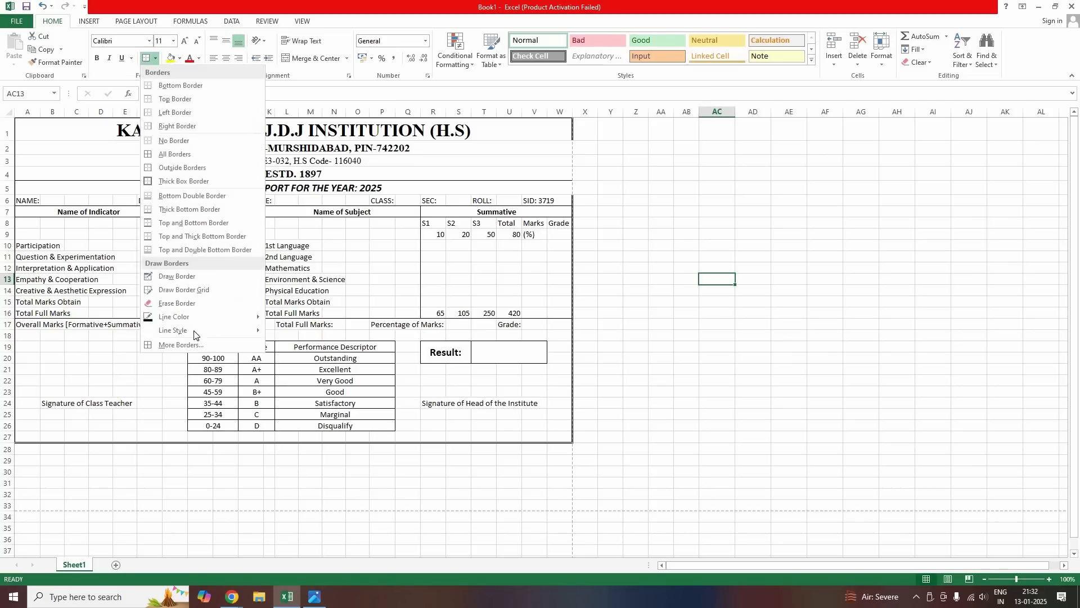
mouse_move(214, 331)
left_click(307, 436)
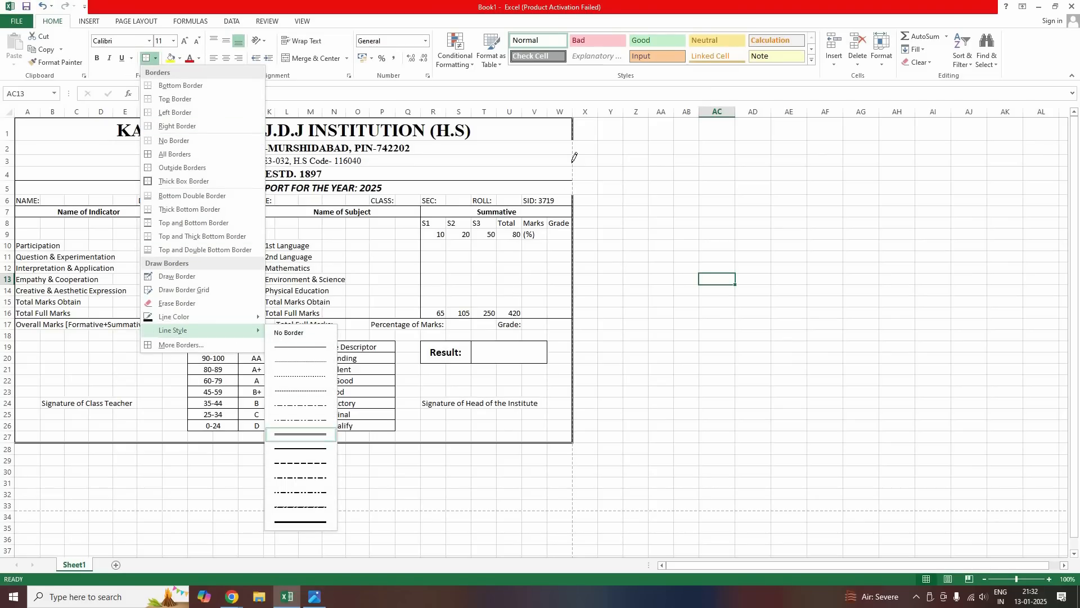
mouse_move(573, 134)
left_mouse_down()
mouse_move(573, 184)
mouse_move(574, 162)
left_mouse_up()
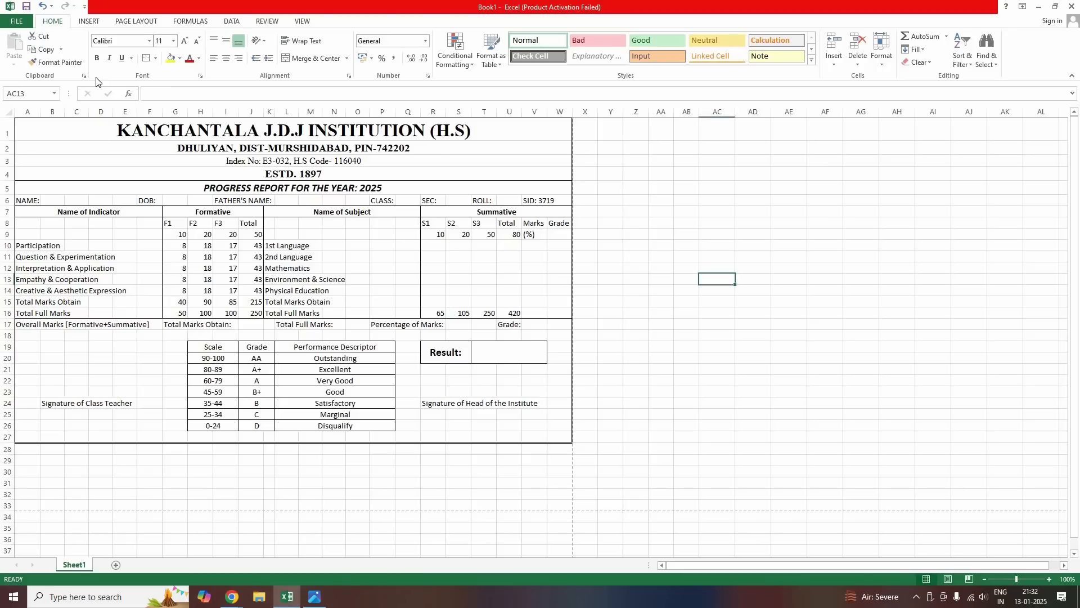
key("ctrl+p")
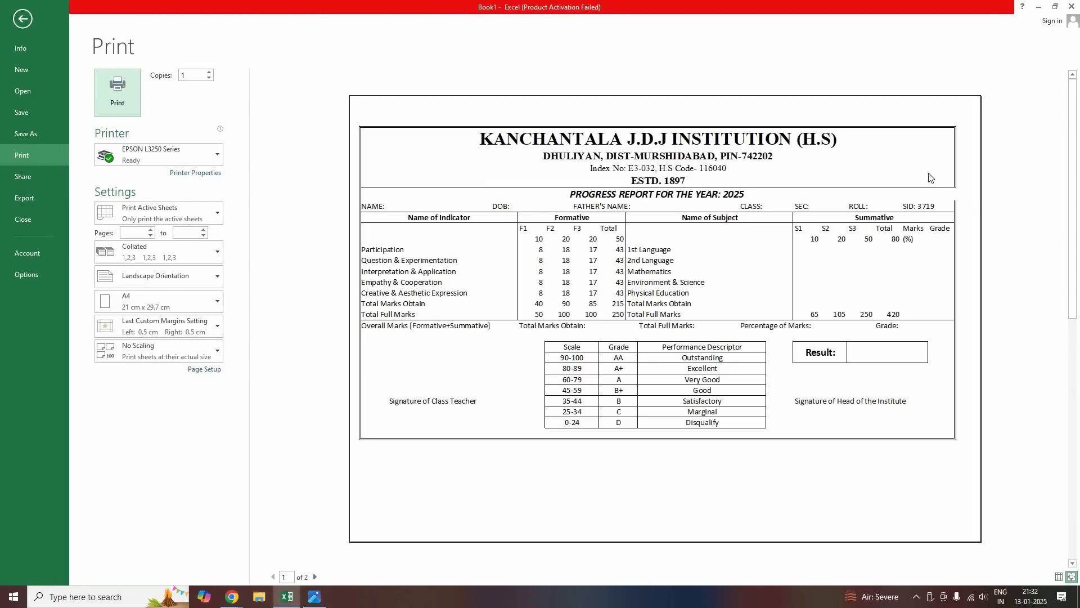
Pick a border line style again, recheck the print preview, then return to the worksheet
key("Escape")
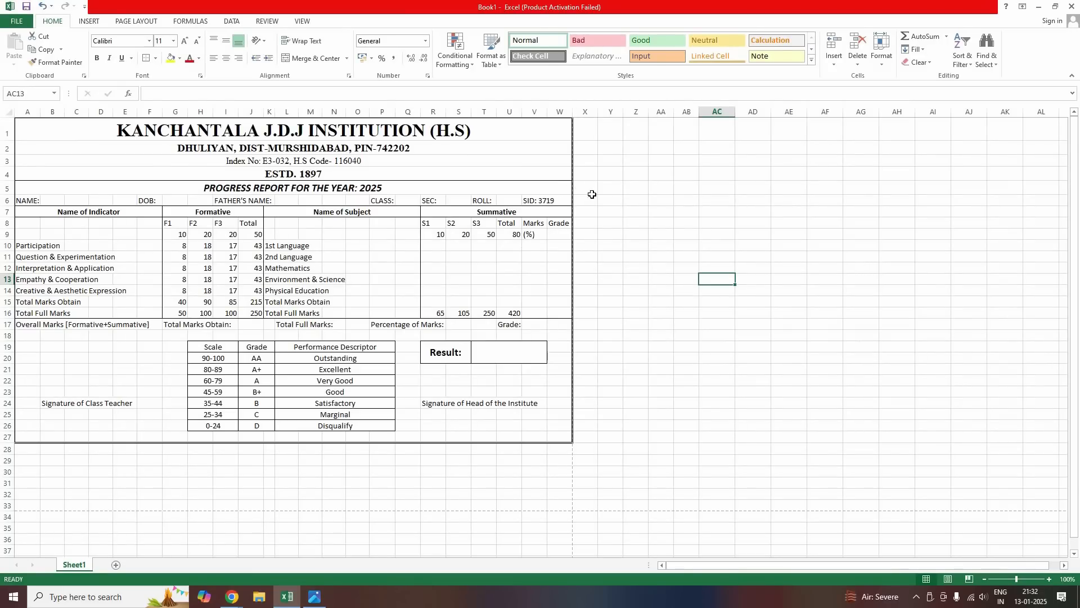
left_click(570, 190)
left_click(601, 202)
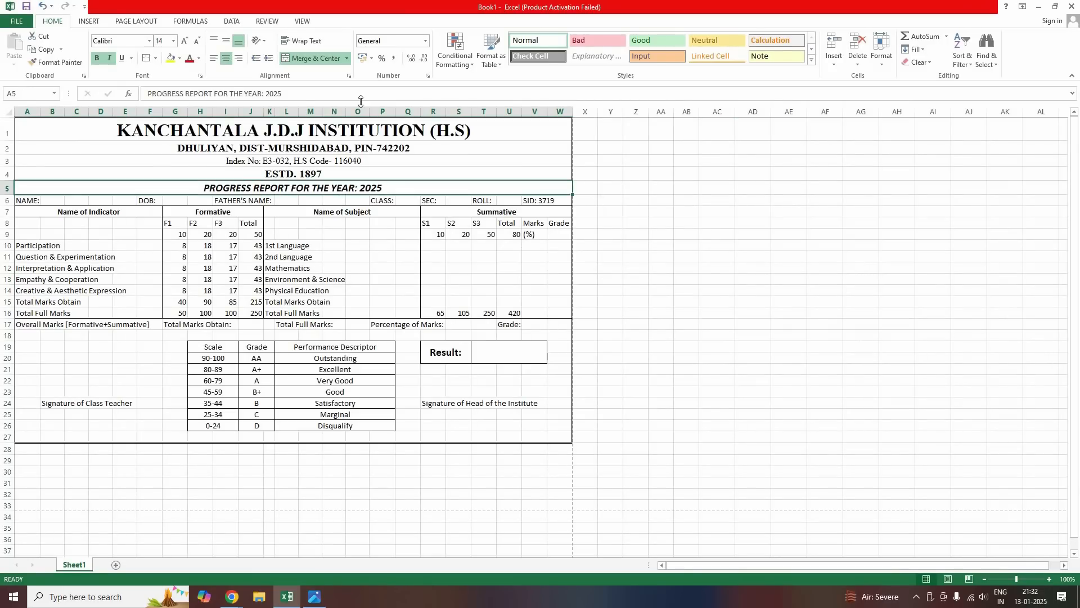
left_click(155, 60)
mouse_move(202, 330)
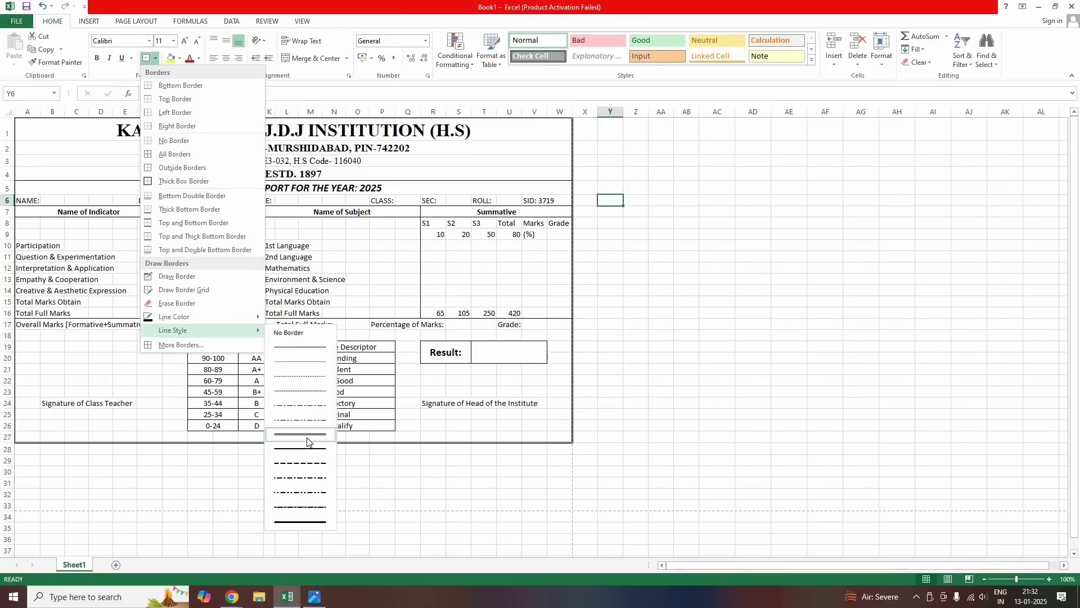
left_click(306, 435)
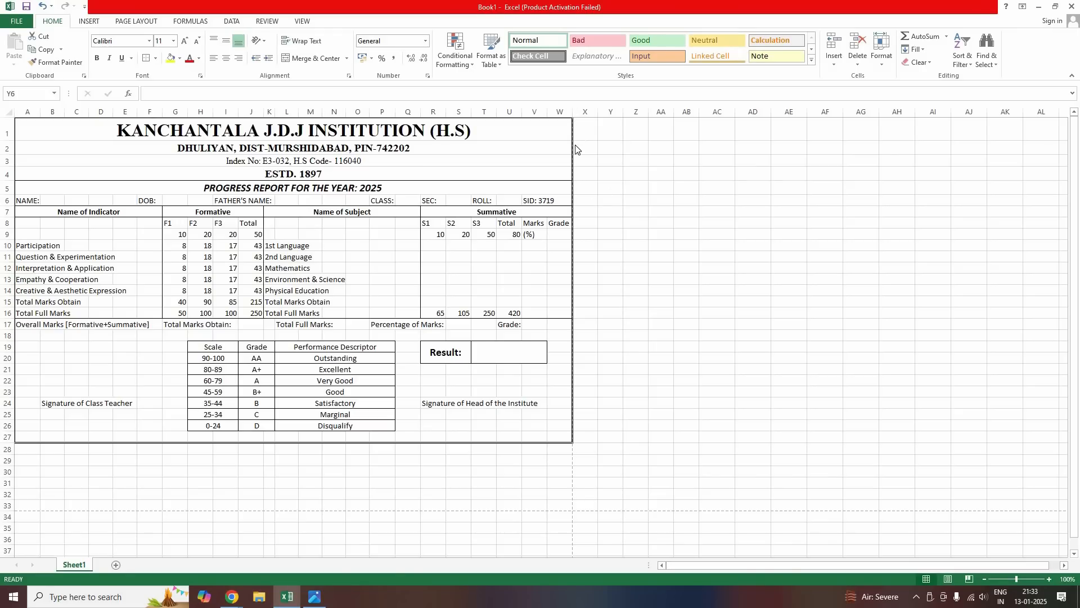
key("ctrl+p")
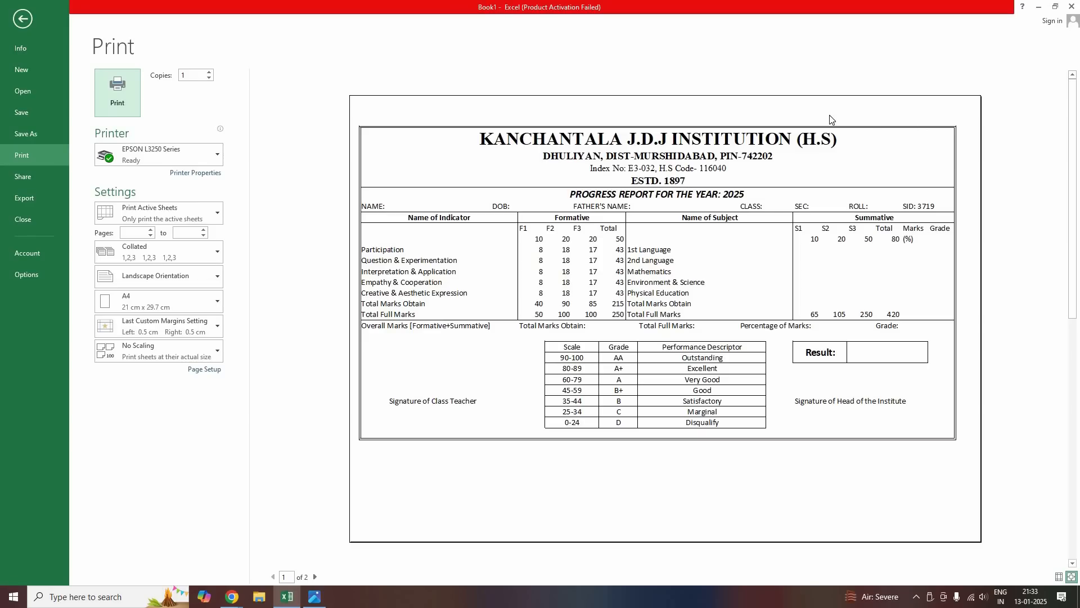
left_click(23, 20)
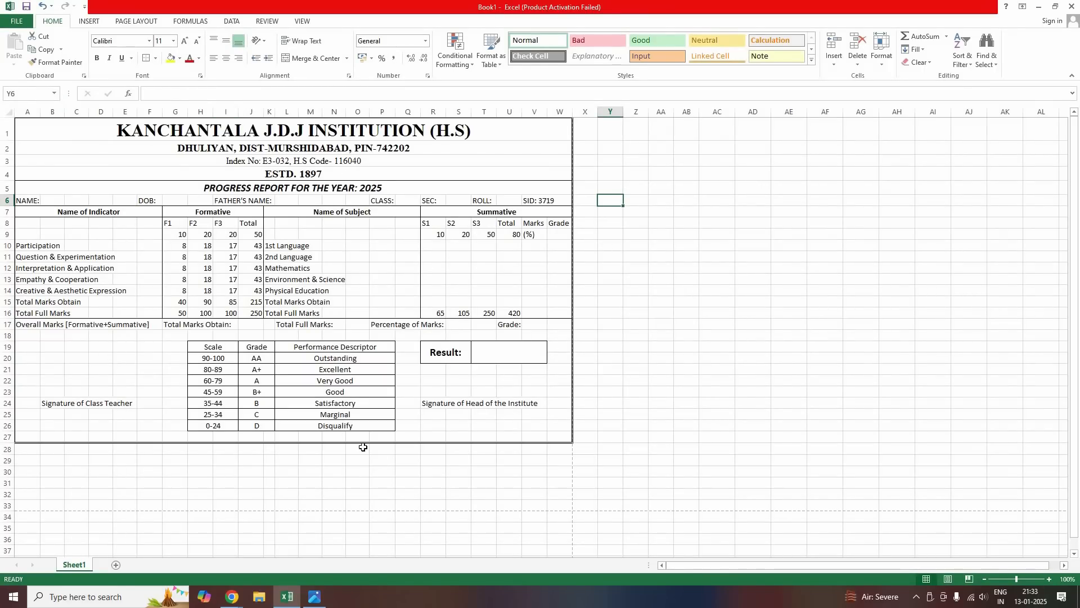
Check cells in the report card's NAME row (G6, U6) and Summative area (R10, T10)
left_click(311, 493)
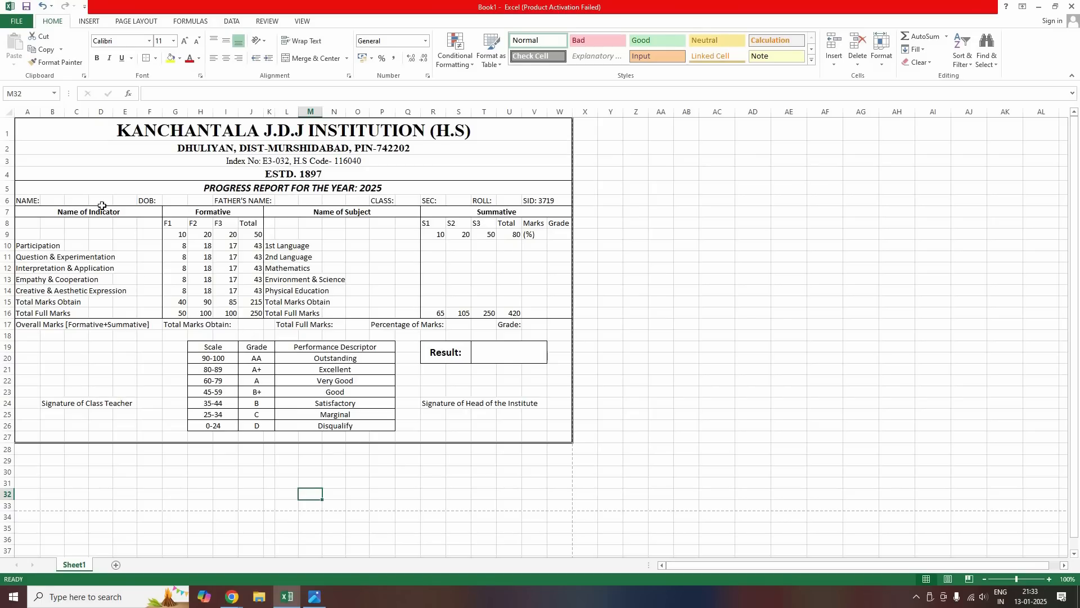
left_click(52, 200)
left_click(175, 201)
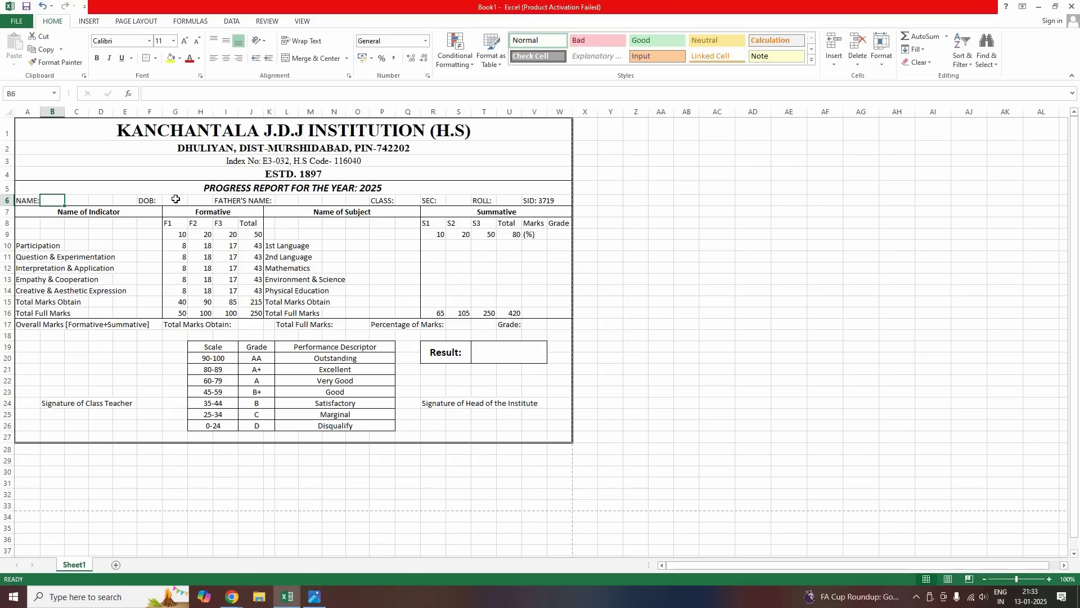
key("Right")
key("Right")
key("Right")
key("Right")
key("Right")
key("Right")
key("Right")
key("Right")
key("Right")
key("Right")
key("Right")
key("Right")
key("Right")
key("Right")
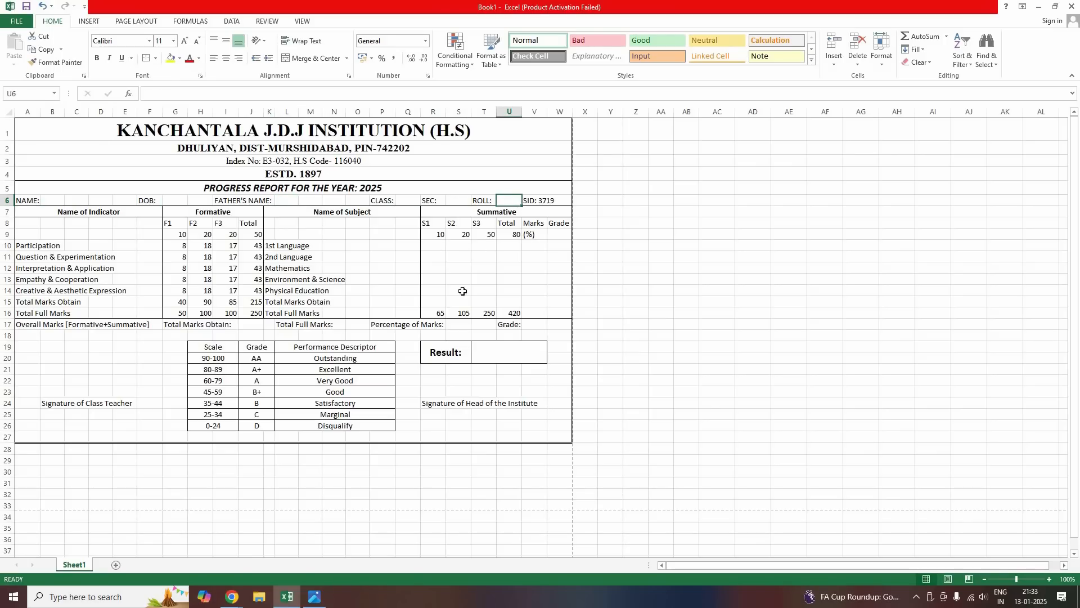
left_click(437, 245)
left_click(477, 245)
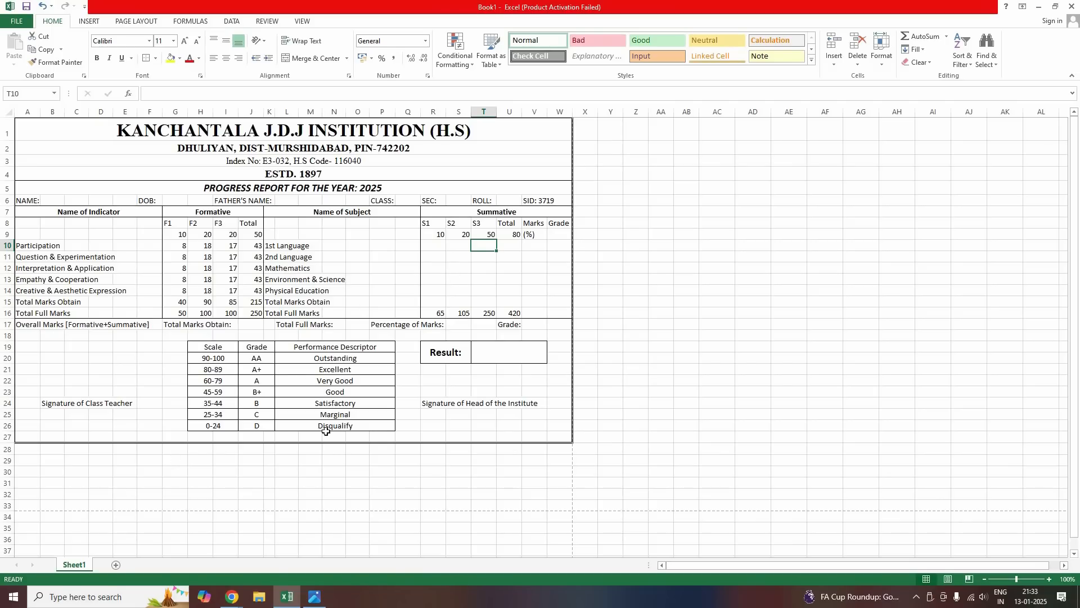
Rename Sheet1 to 'Print_Layout'
right_click(69, 566)
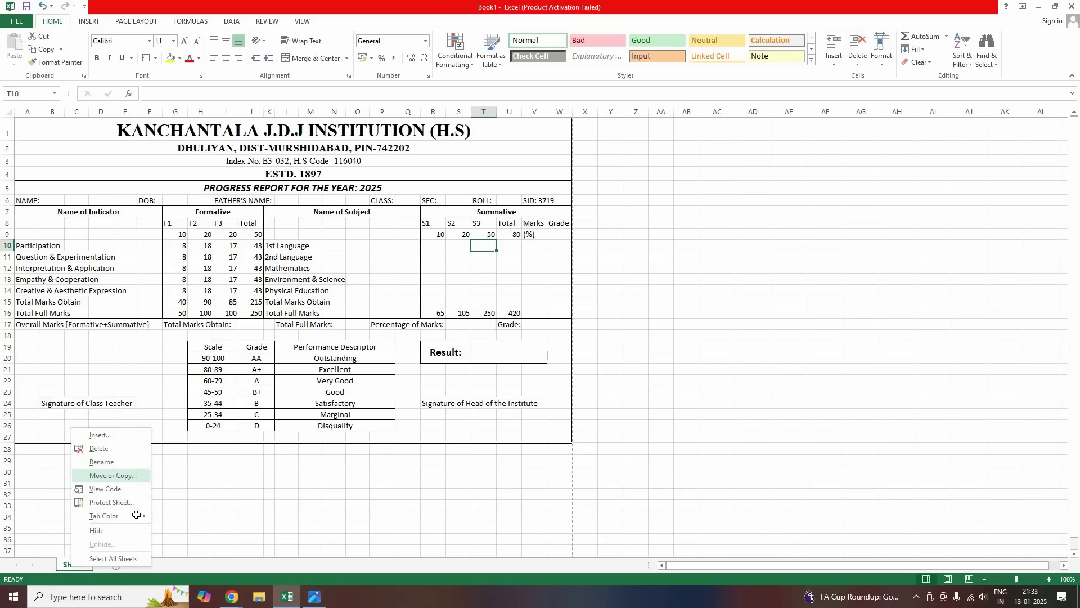
key("Up")
key("Return")
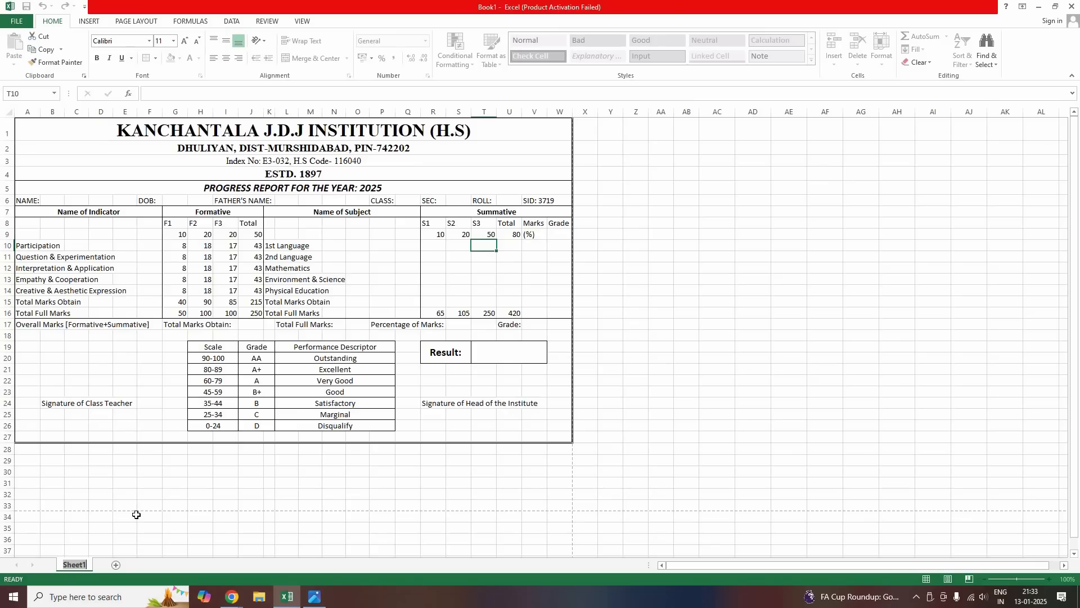
type("Print_Lay")
key("Return")
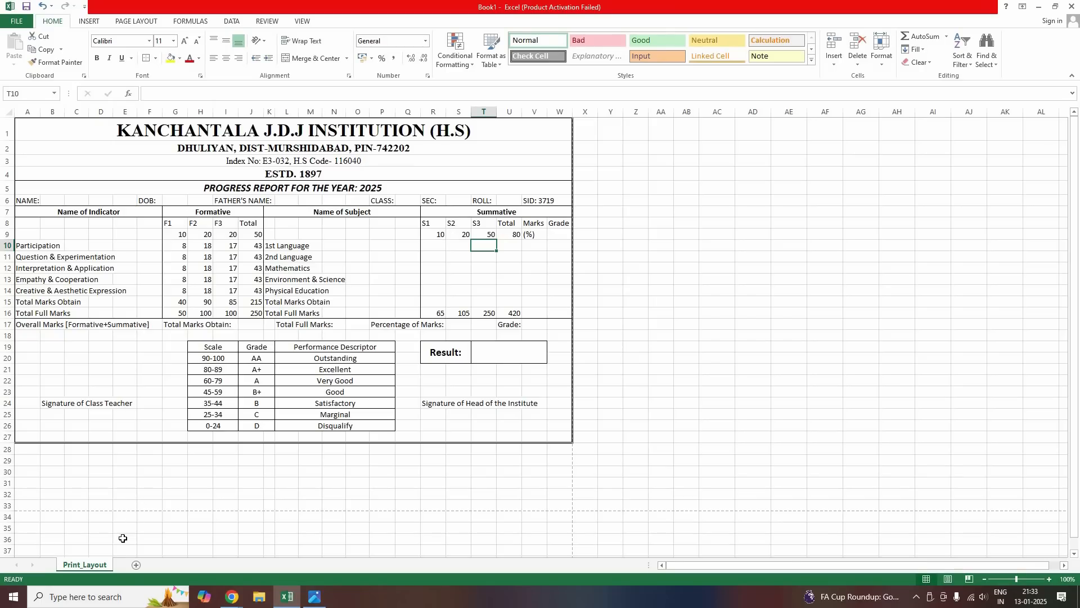
Add a new blank sheet named 'Student_Data'
left_click(136, 566)
right_click(133, 565)
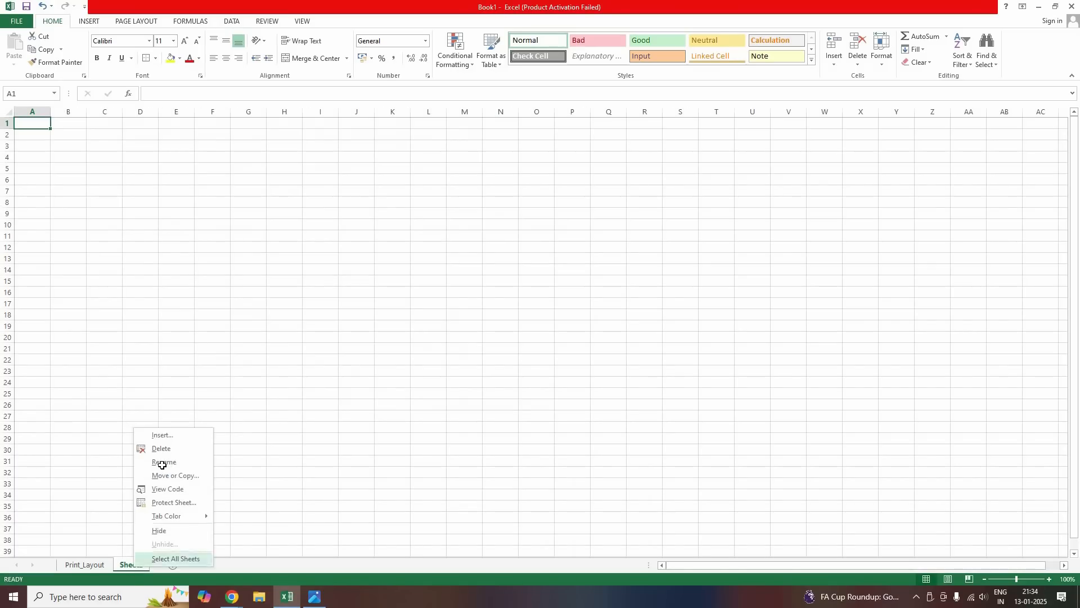
left_click(162, 462)
type("Student")
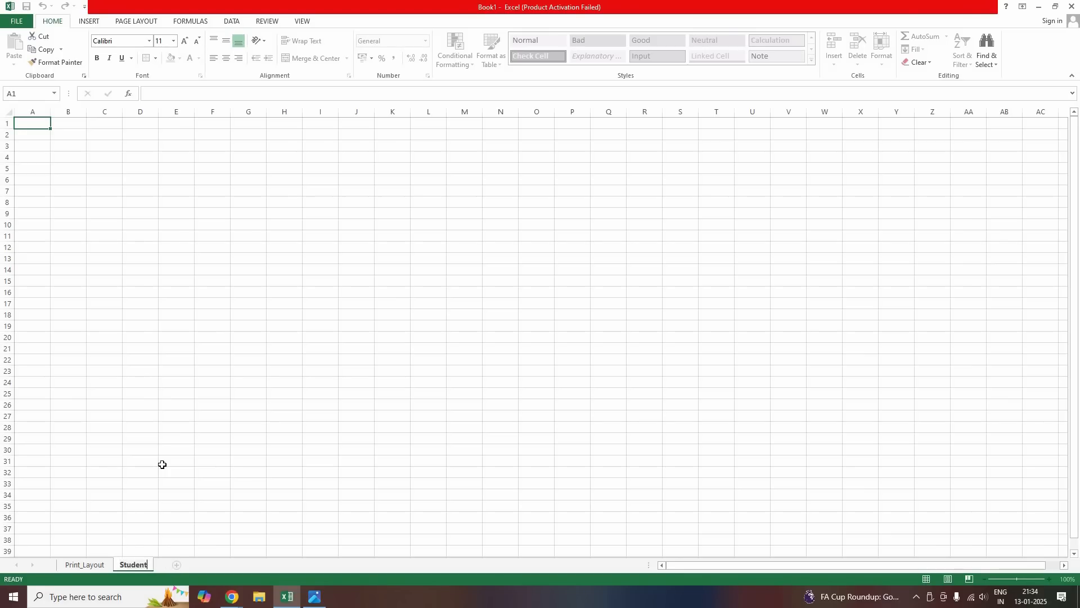
type("_Data")
key("Return")
Move through the two sheets, ending on Student_Data, and switch to the paper report card photo
left_click(86, 564)
key("ctrl+Page_Down")
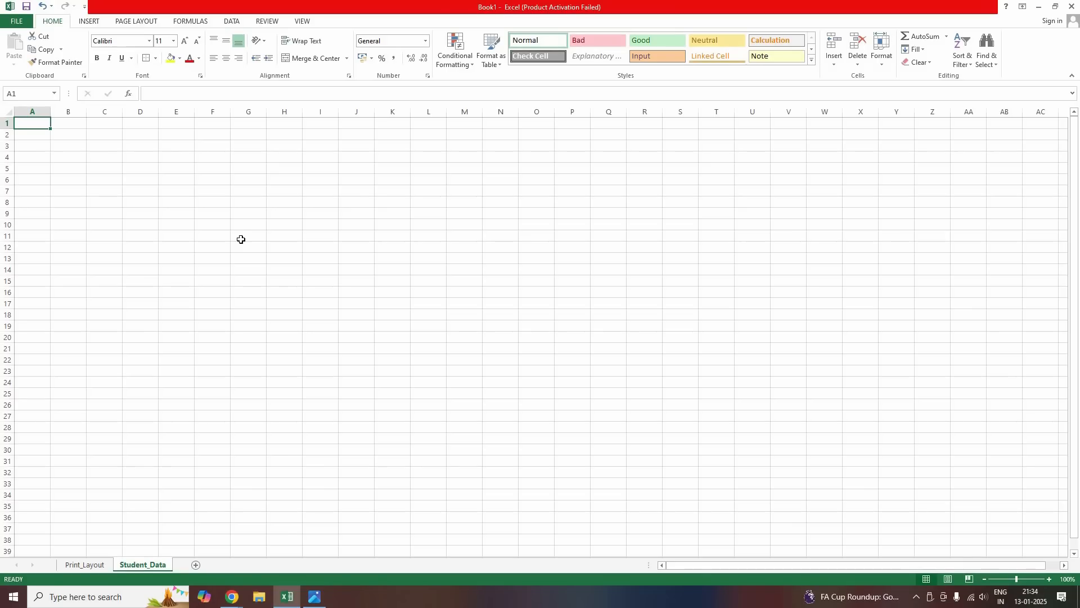
key("alt+Tab")
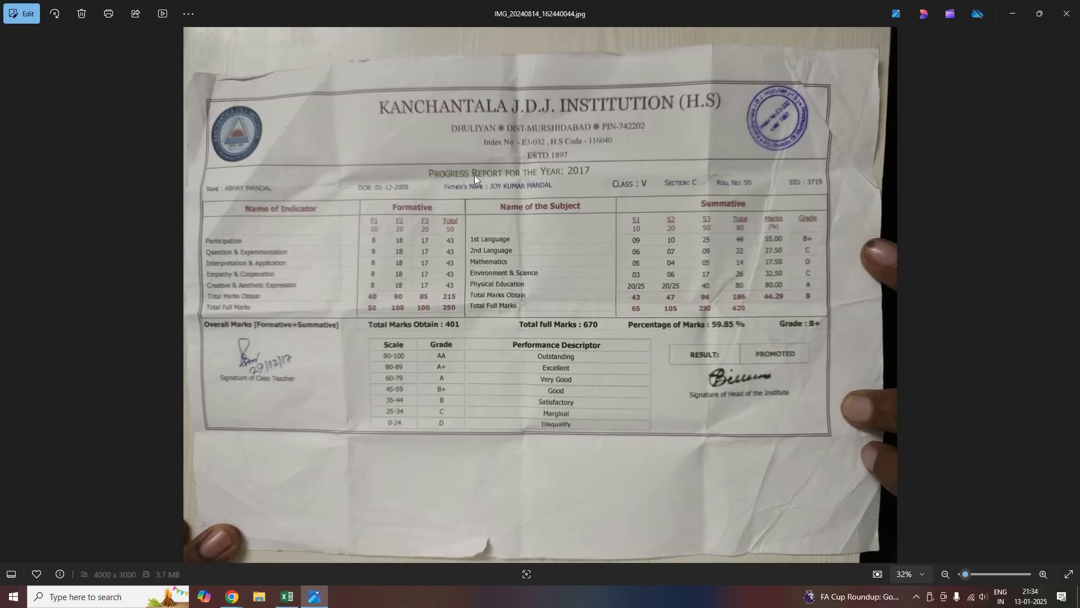
Zoom in and out to study the report card photo, then close Microsoft Photos
scroll(441, 149, "up", 3)
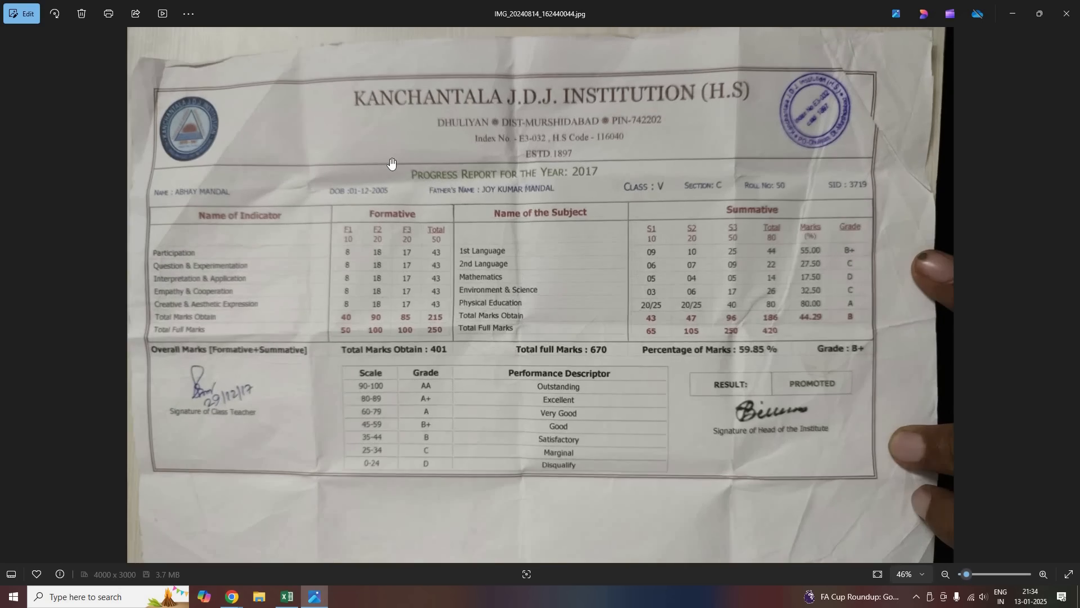
scroll(392, 169, "down", 5)
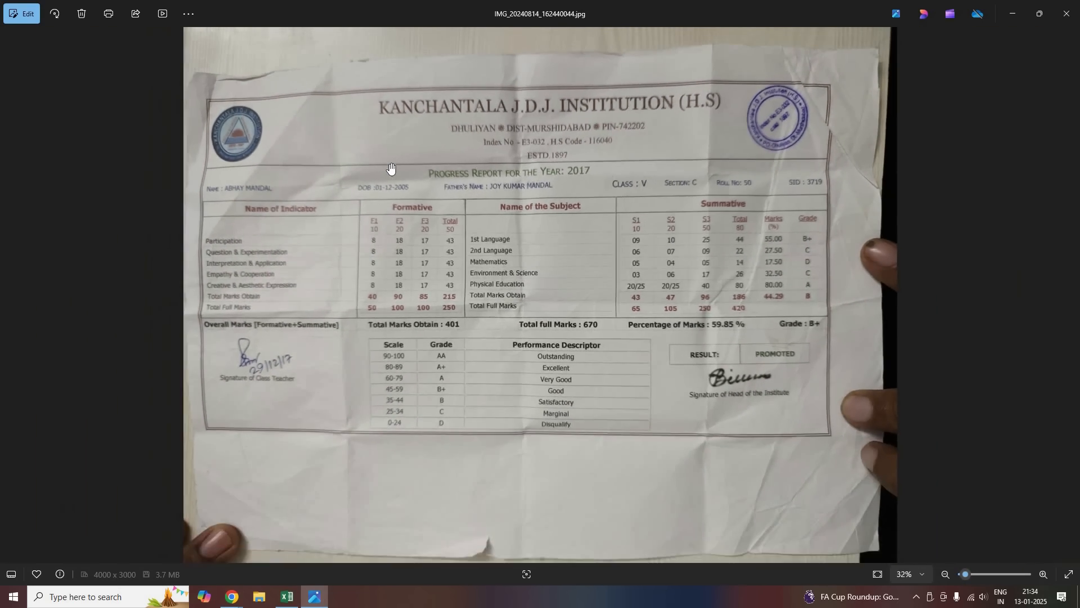
scroll(392, 169, "up", 4)
scroll(392, 169, "up", 3)
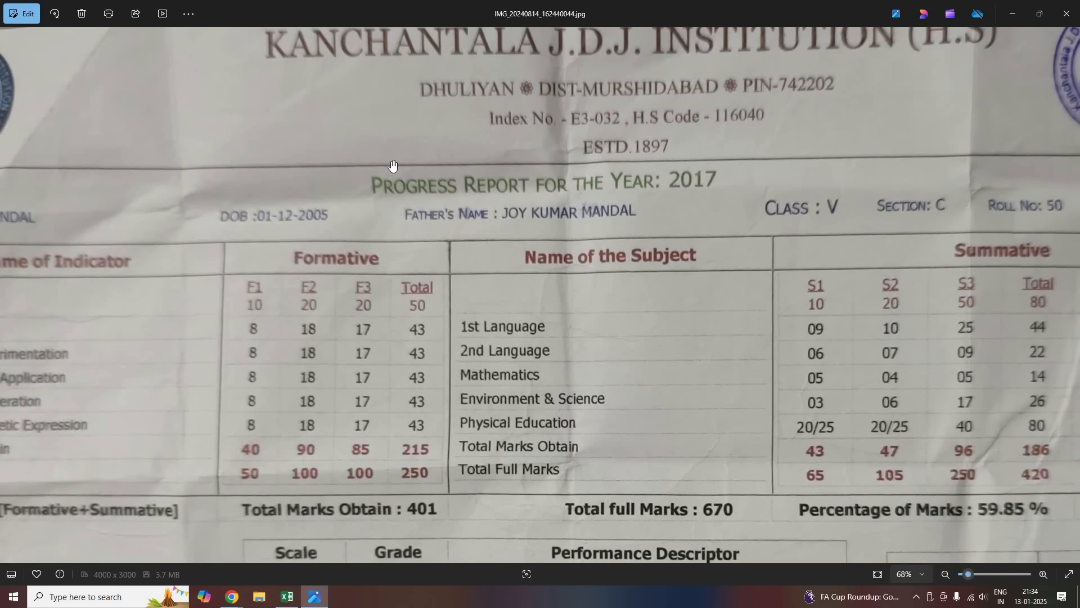
scroll(337, 281, "down", 5)
scroll(213, 298, "up", 4)
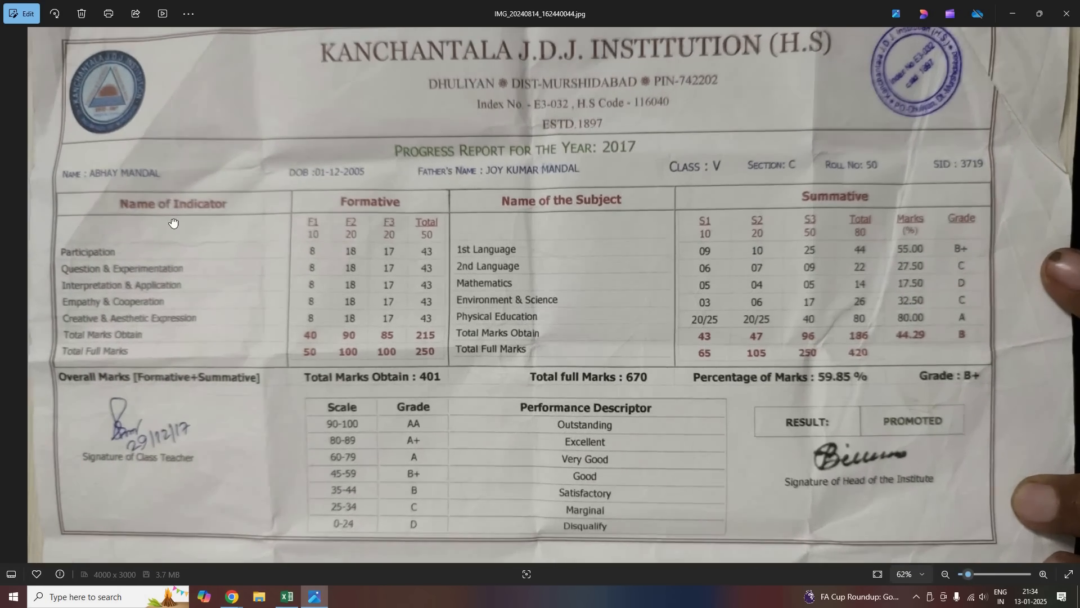
scroll(202, 304, "down", 2)
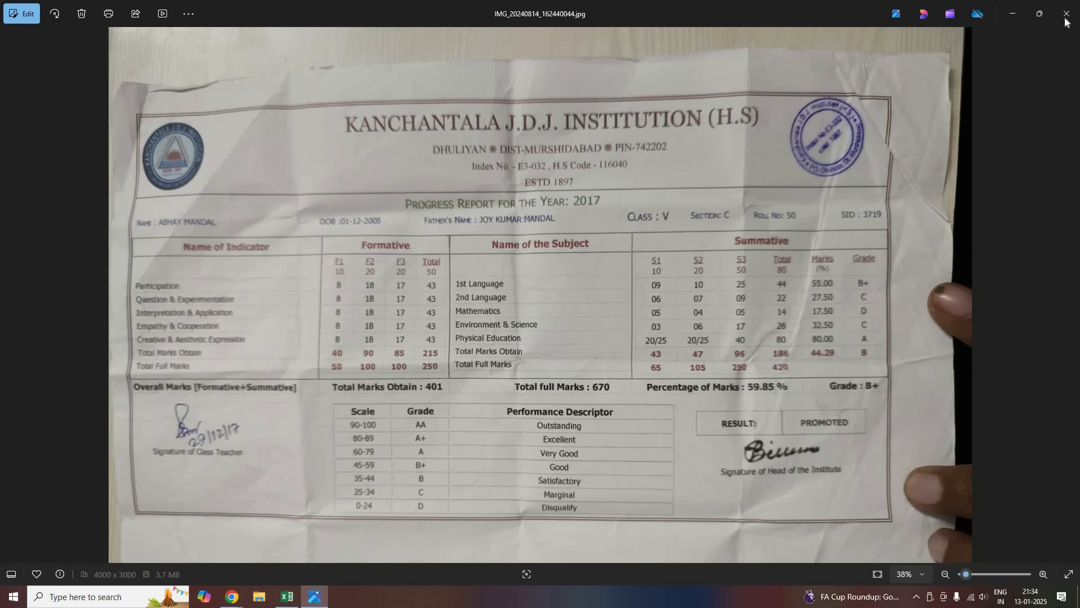
left_click(1067, 18)
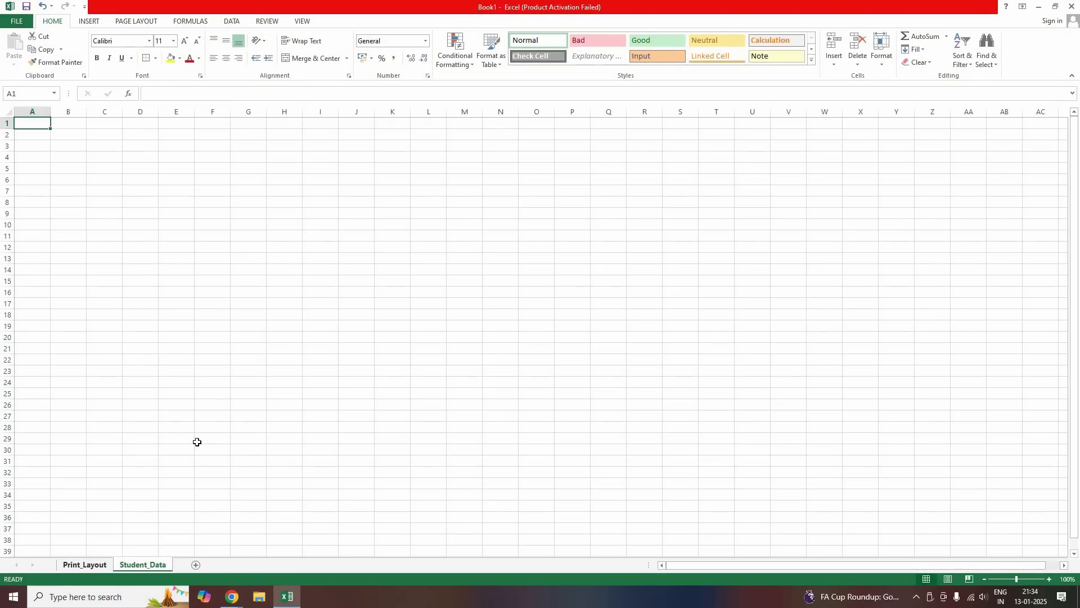
Insert the WBBCE logo on Print_Layout, shrink it to about 2.12 cm, and move it top-left
left_click(96, 561)
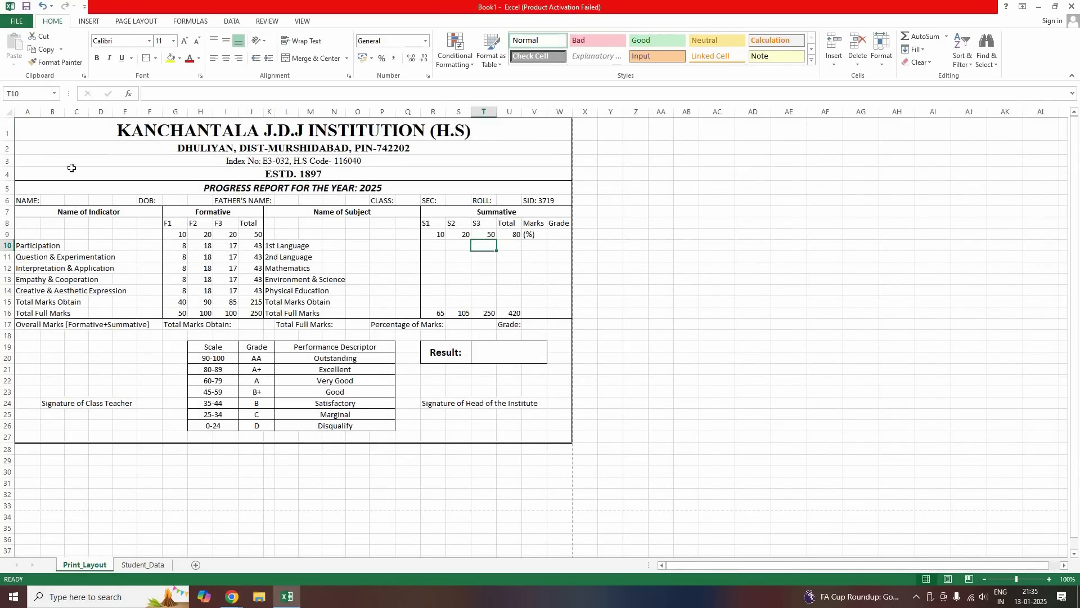
left_click(90, 23)
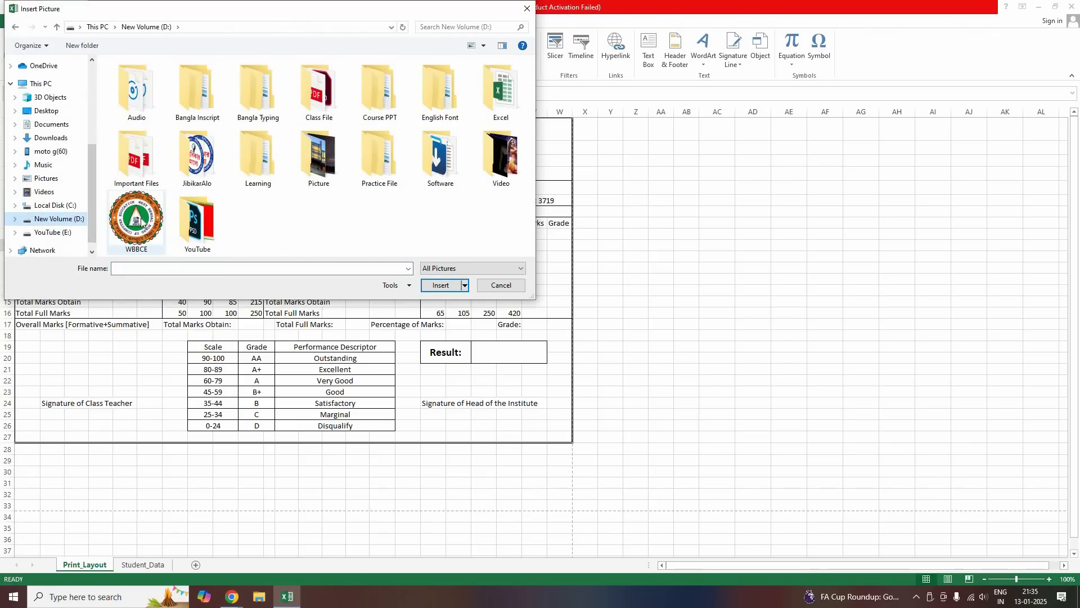
double_click(136, 220)
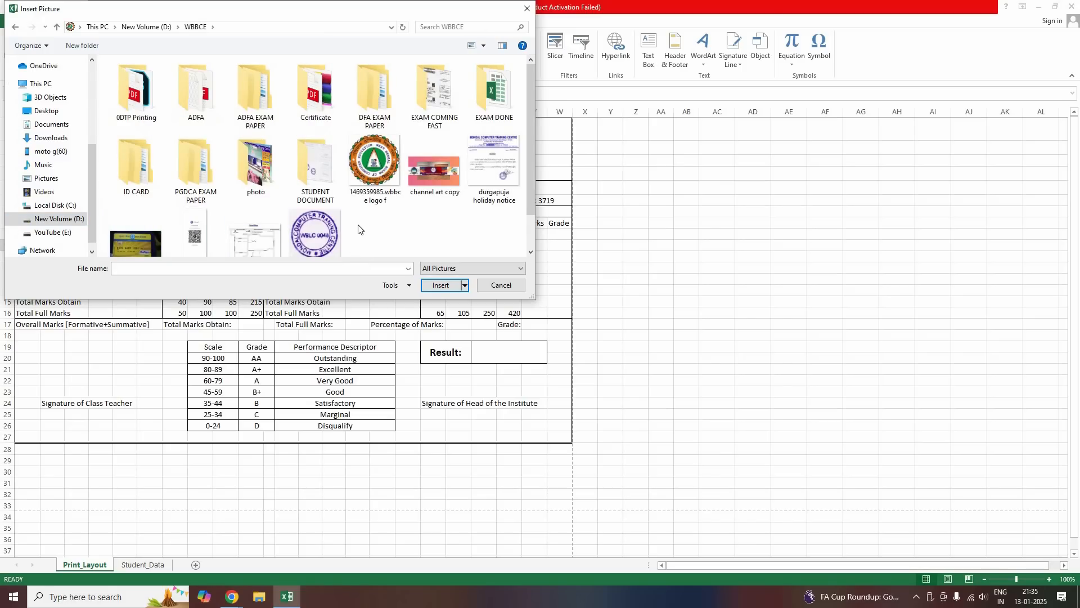
left_click(402, 201)
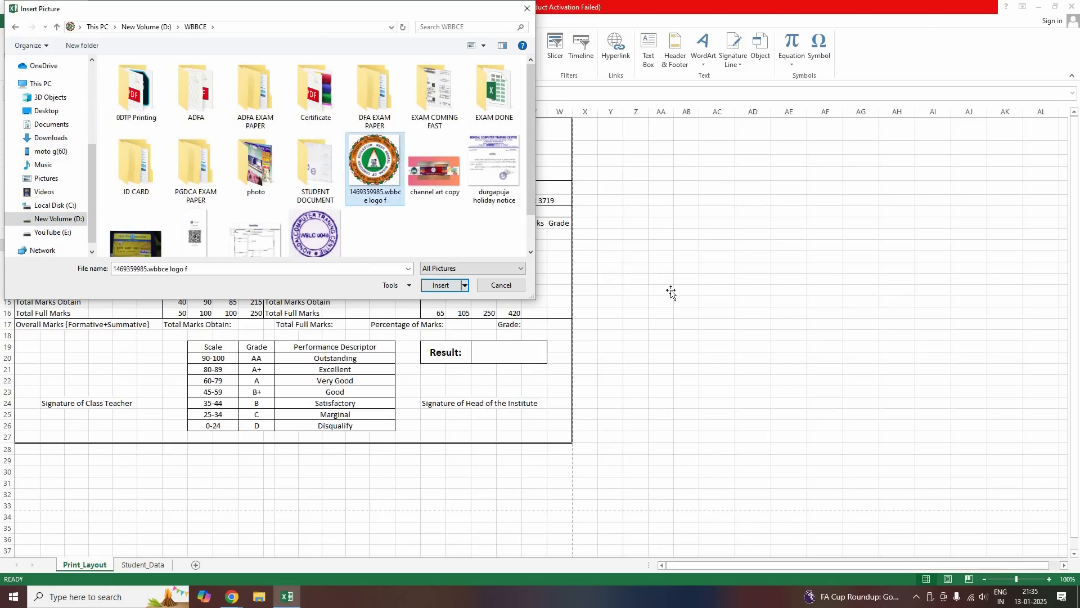
key("Return")
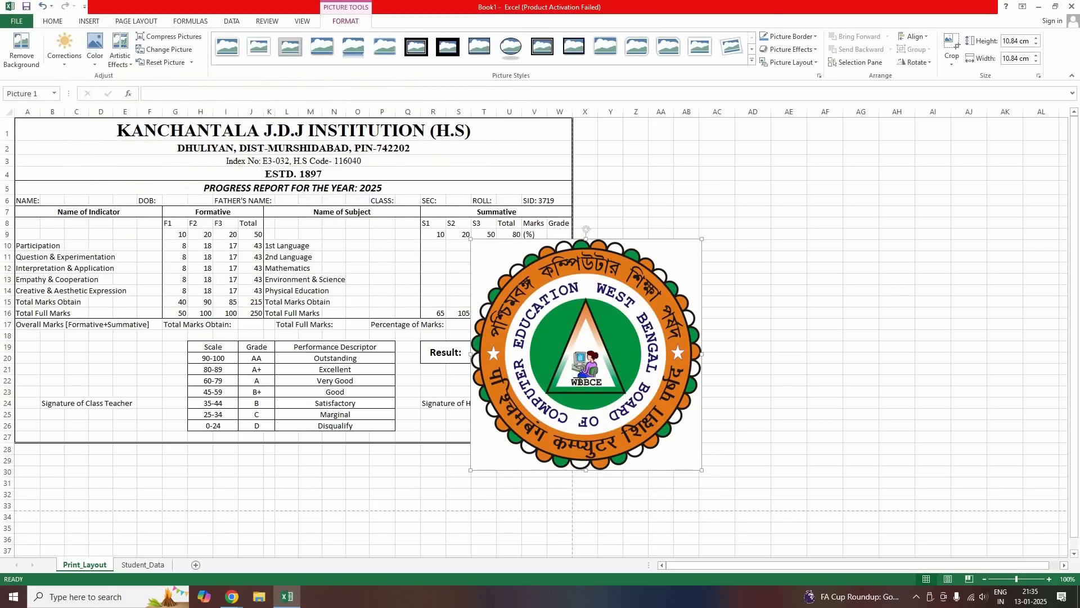
left_click_drag(530, 415, 517, 425)
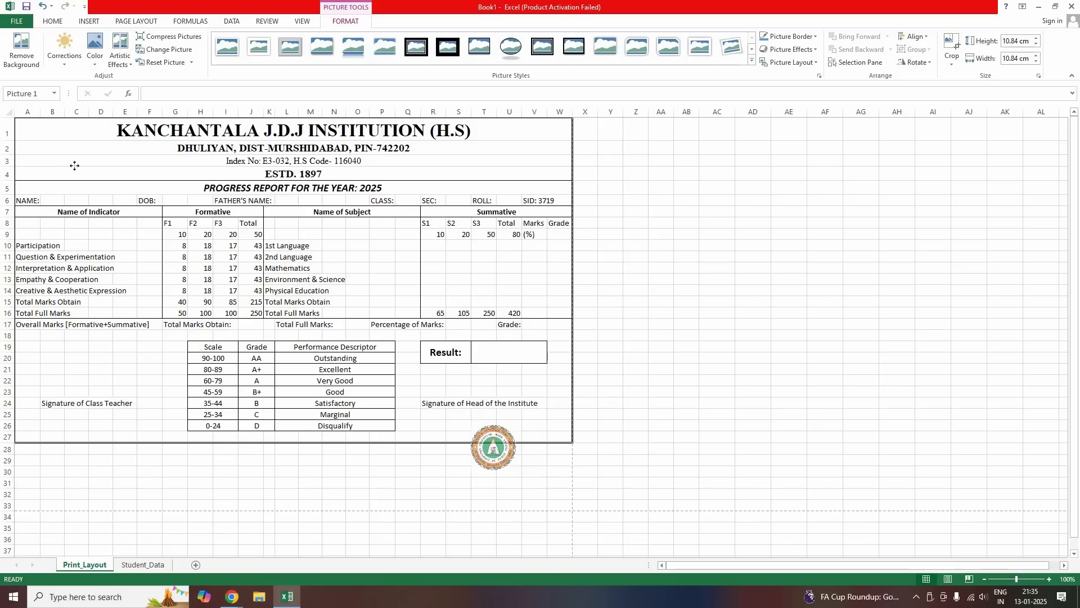
left_click_drag(55, 151, 75, 173)
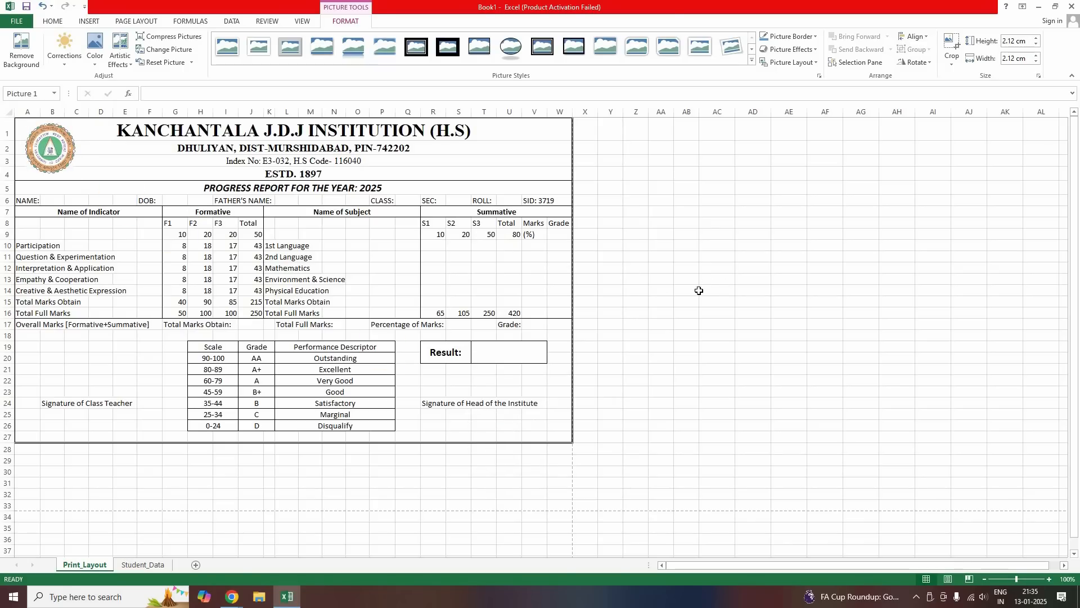
left_click(651, 297)
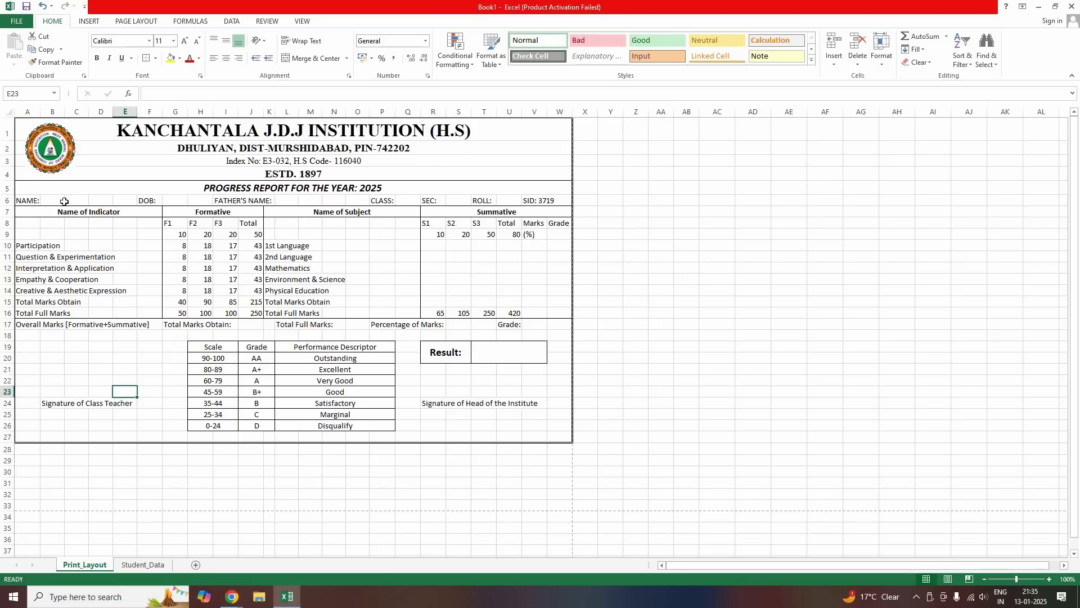
On Student_Data, enter the headings SL NO, NAME and DOB in A1:C1
left_click(143, 566)
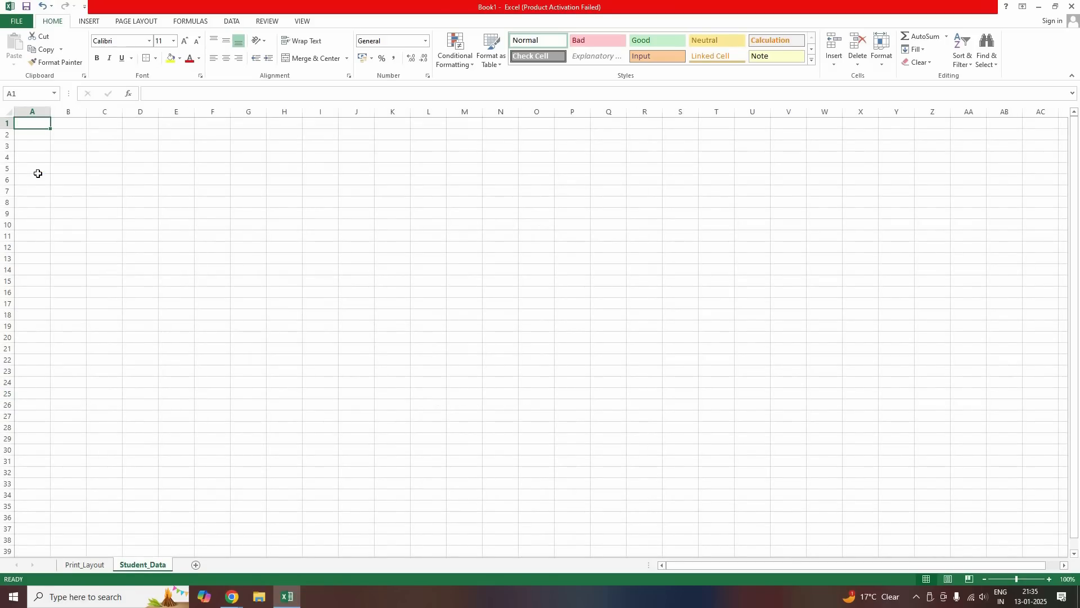
type("SL")
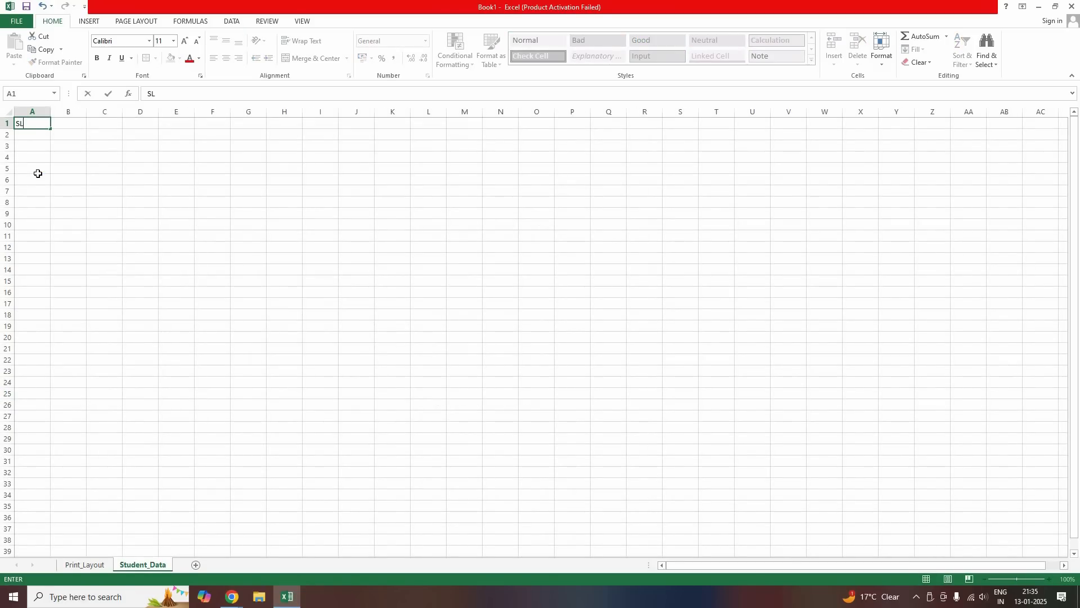
type(" NO")
key("Tab")
type("NAME")
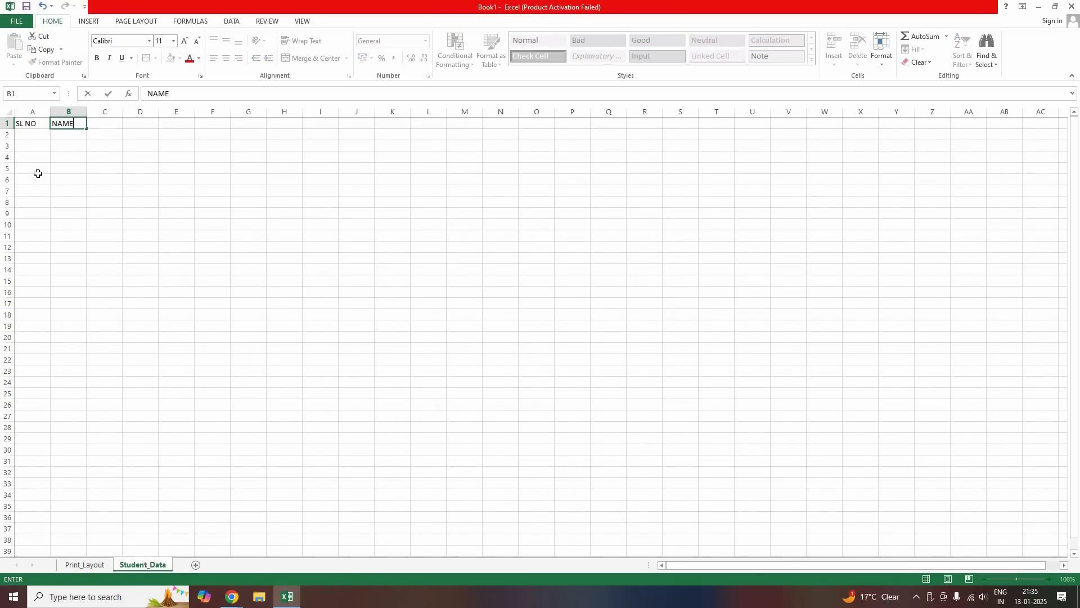
key("Tab")
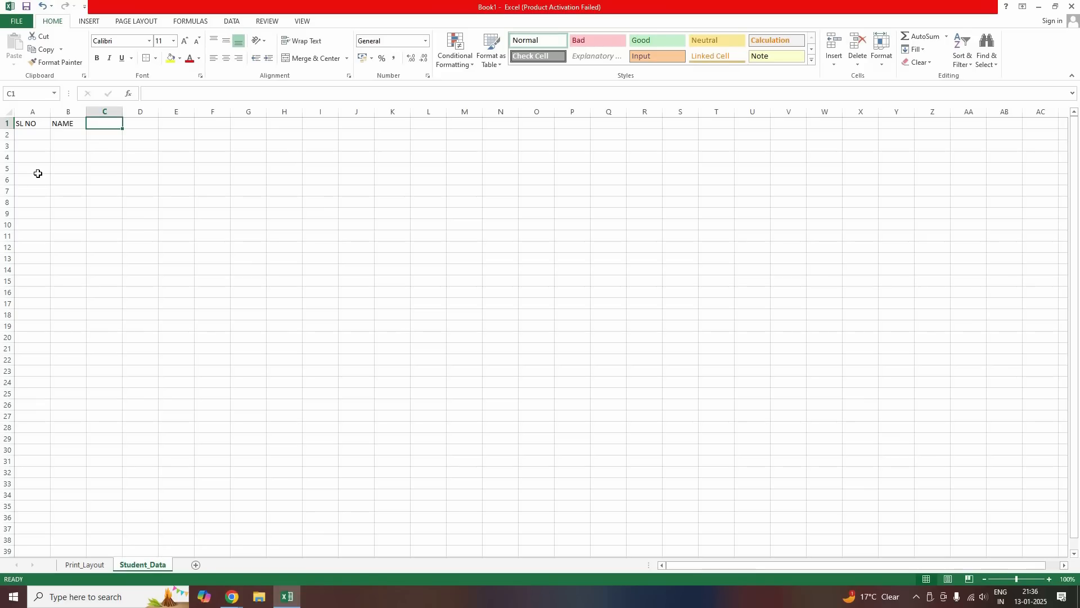
type("DOB")
key("Tab")
Add FATHER'S NAME, CLASS, SEC and ROLL in D1:G1, then return to Print_Layout
type("FATHE")
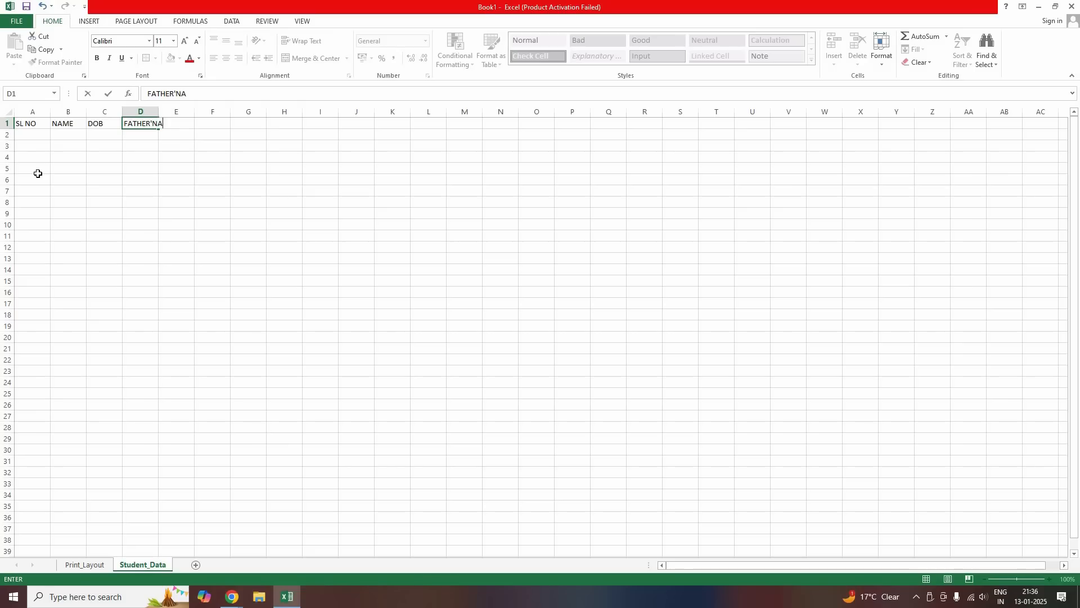
type("R'S NANE")
key("BackSpace")
key("BackSpace")
type("MN")
key("Tab")
type("CLASS")
key("Tab")
type("SEC")
key("Tab")
type("RO")
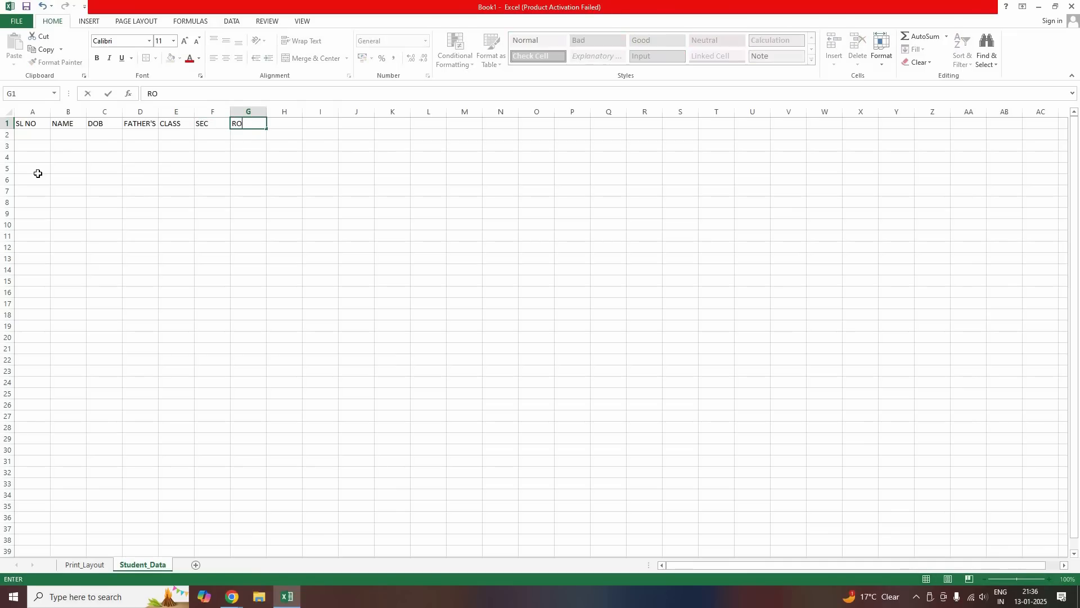
type("LL")
key("Tab")
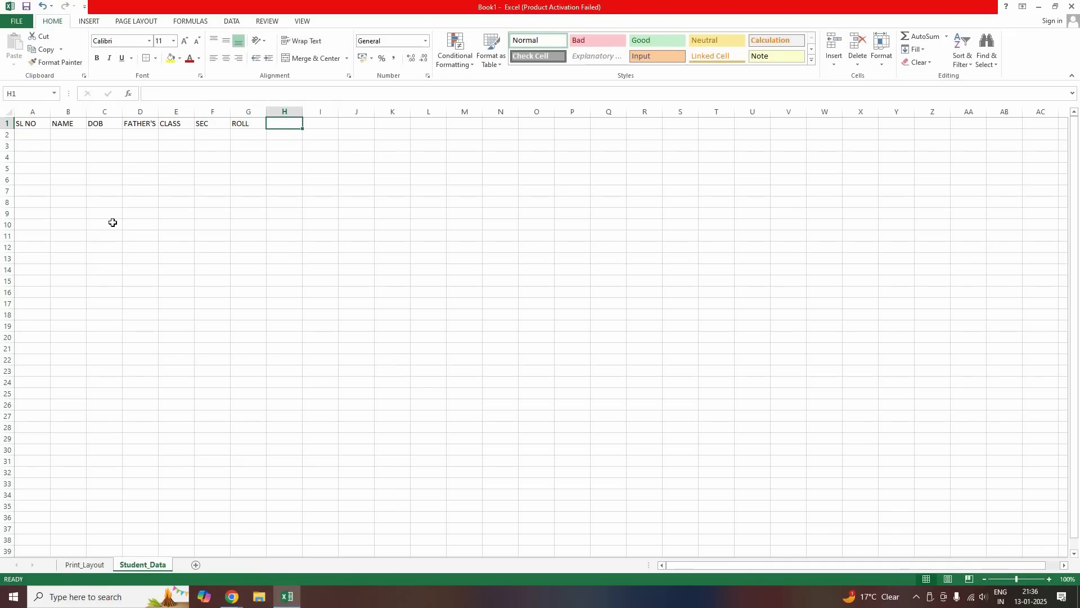
key("ctrl+Page_Up")
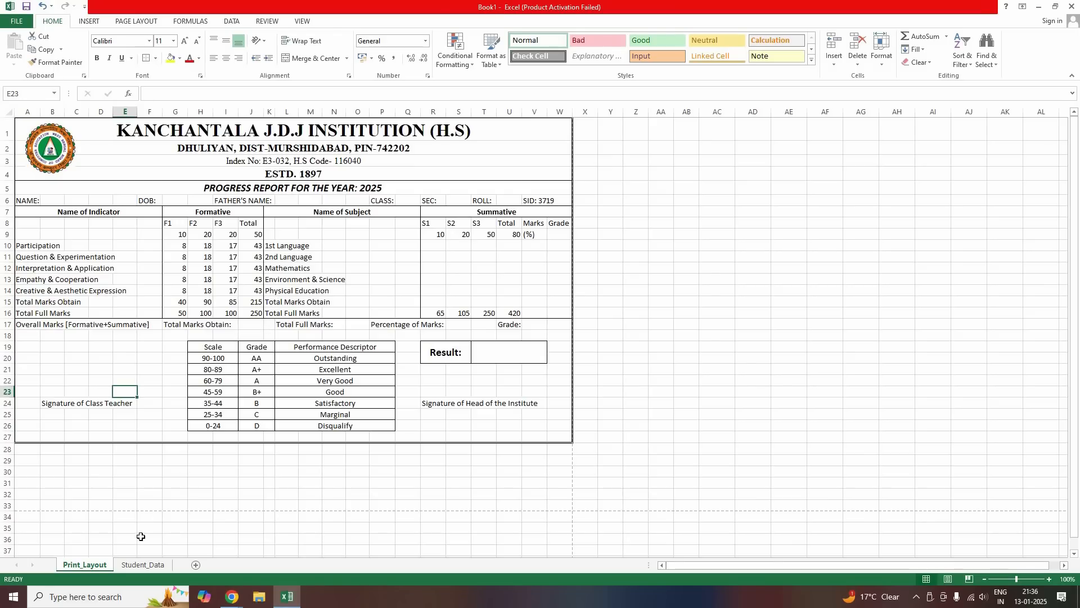
Enter 1ST LANGUAGE in H1 and check the summative marks area on Print_Layout
left_click(136, 565)
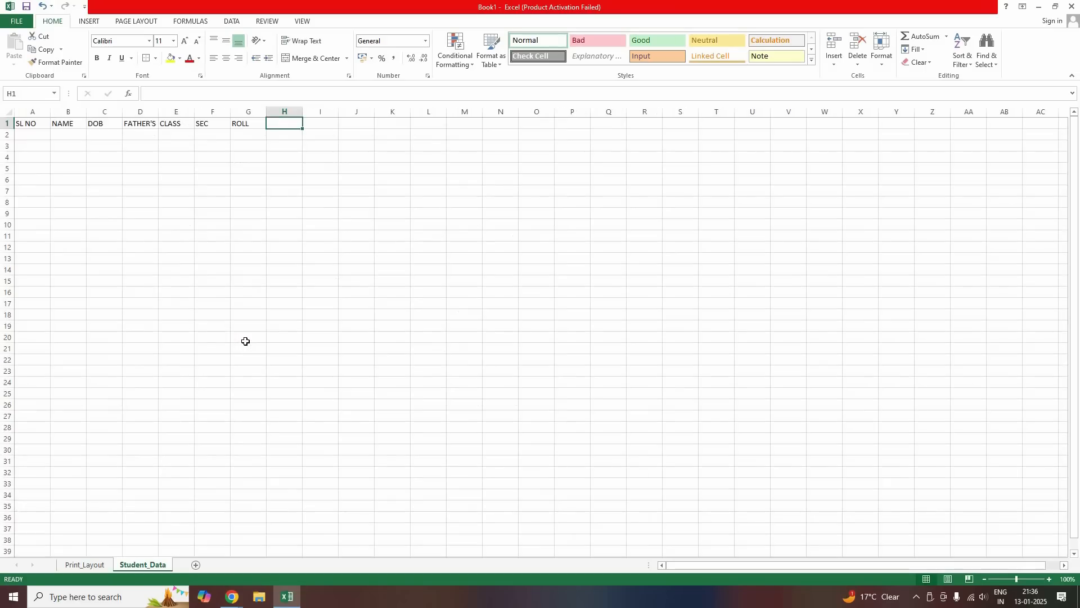
type("1")
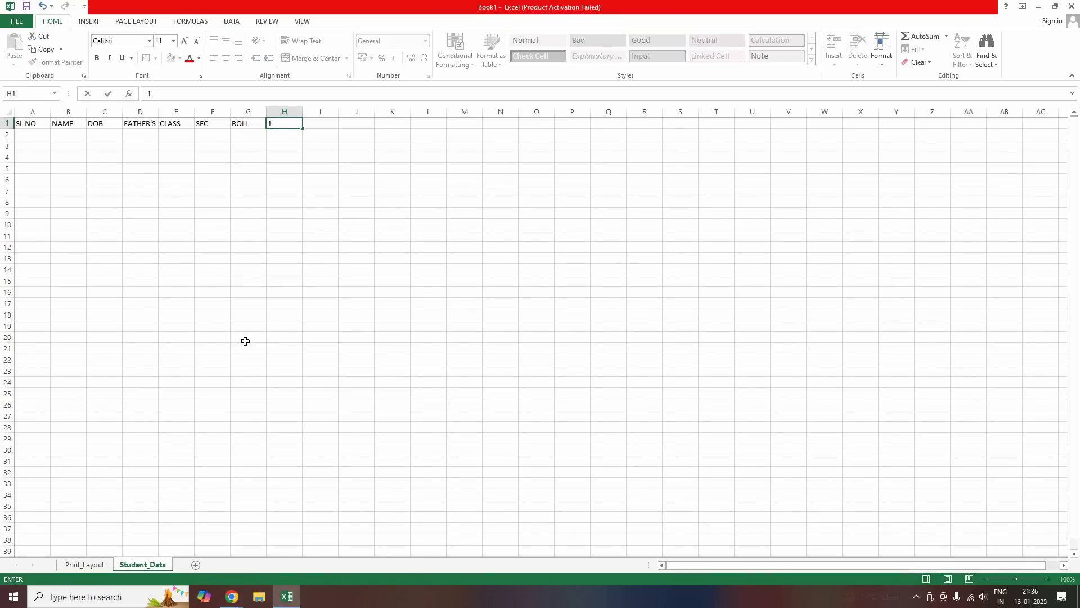
type("ST LANGUAGE")
key("Tab")
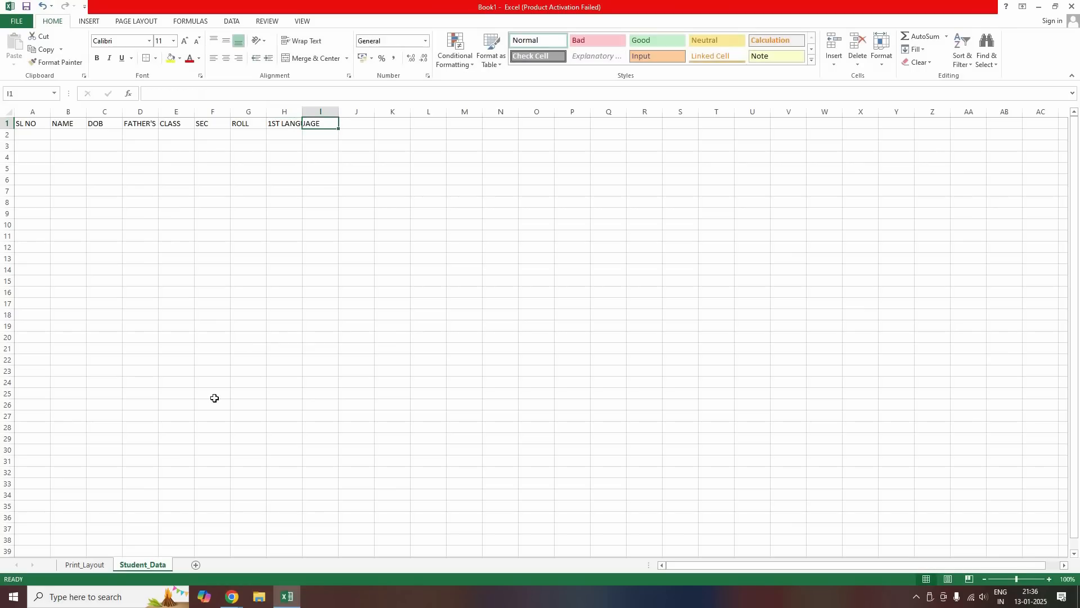
left_click(86, 565)
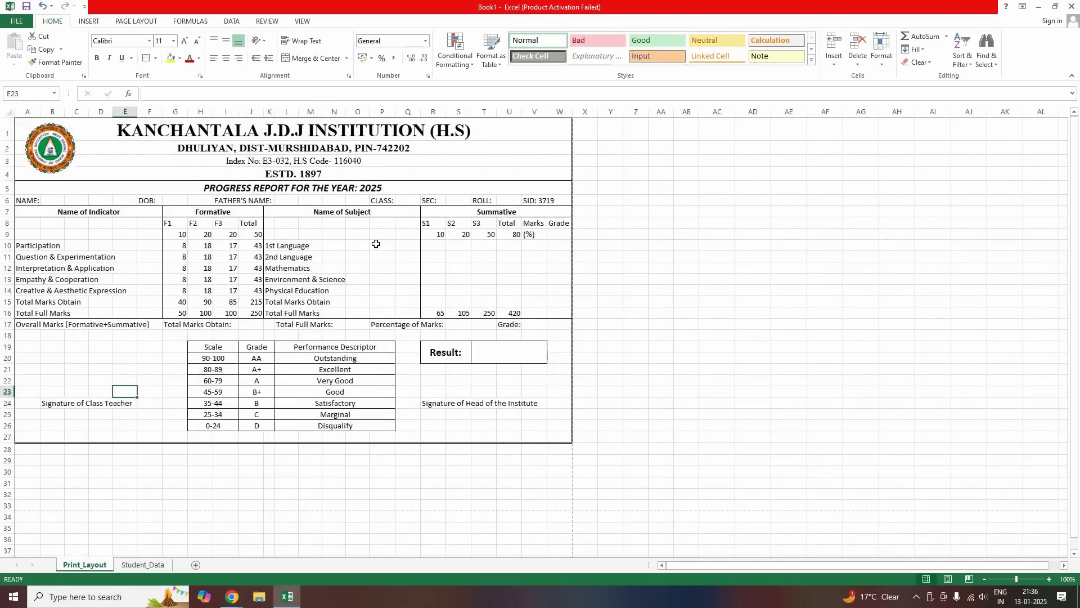
left_click(490, 248)
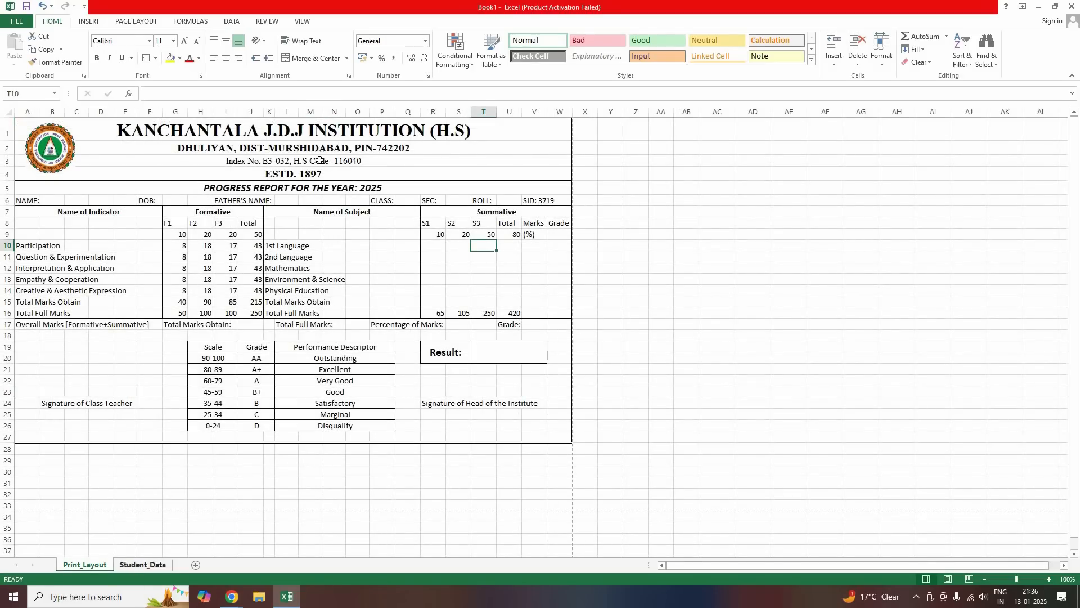
key("ctrl+Page_Down")
Enter S1, S2, S3 in H2:J2 under 1ST LANGUAGE
key("Left")
key("Down")
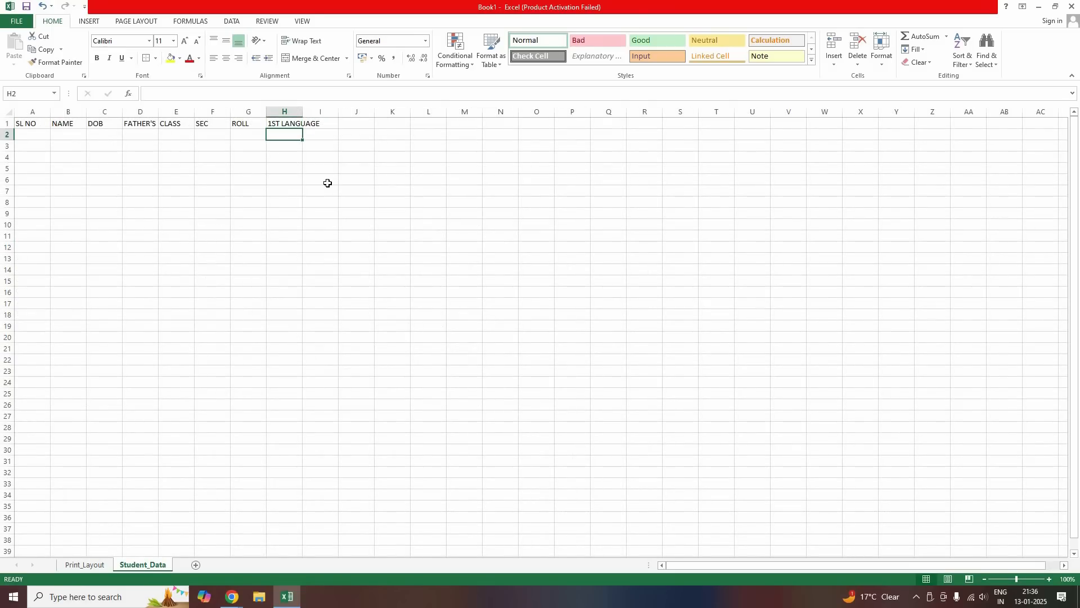
type("S")
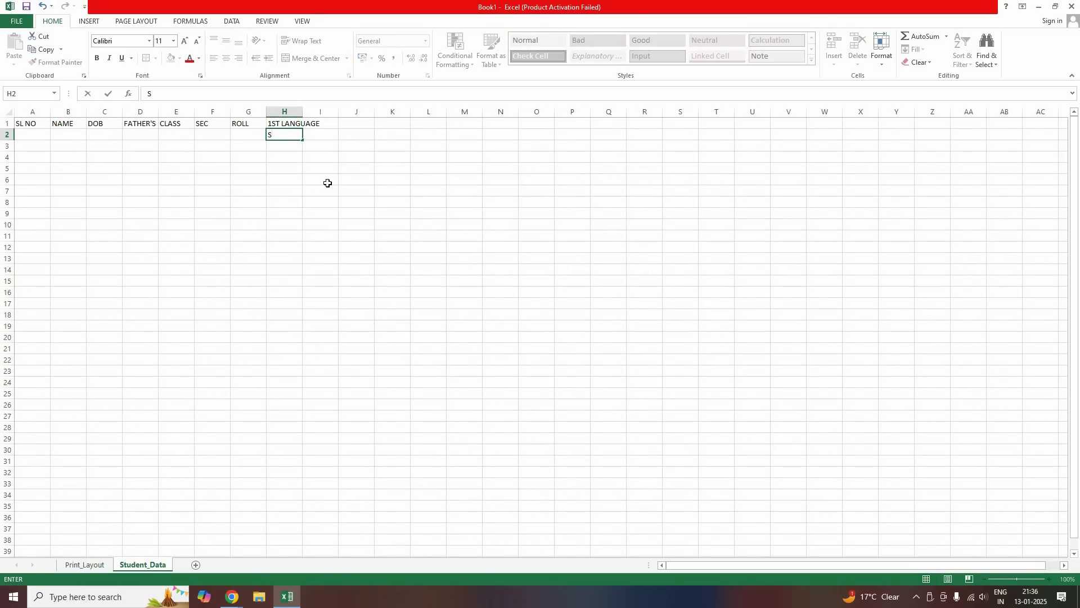
type("1")
key("Tab")
type("S2")
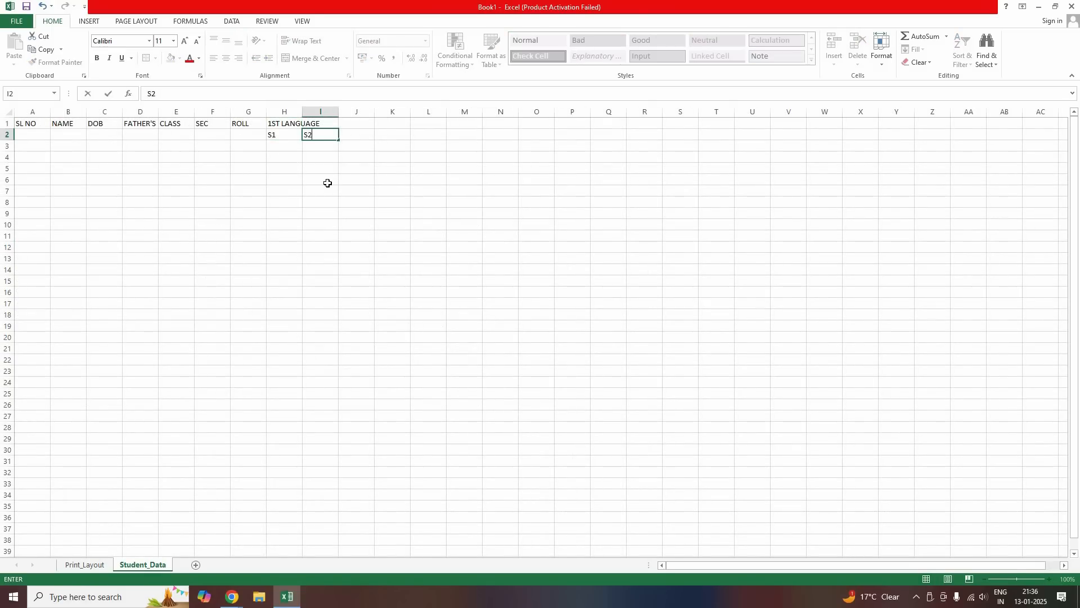
key("Tab")
type("S3")
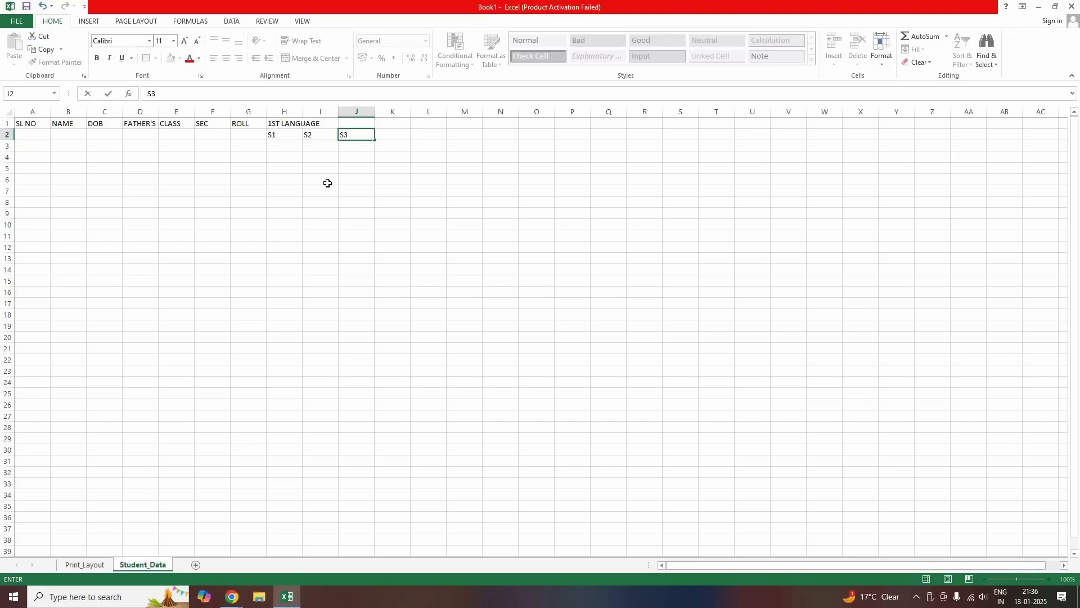
key("Tab")
Add the 2ND LANGUAGE heading in K1 with S1, S2, S3 beneath it
key("Up")
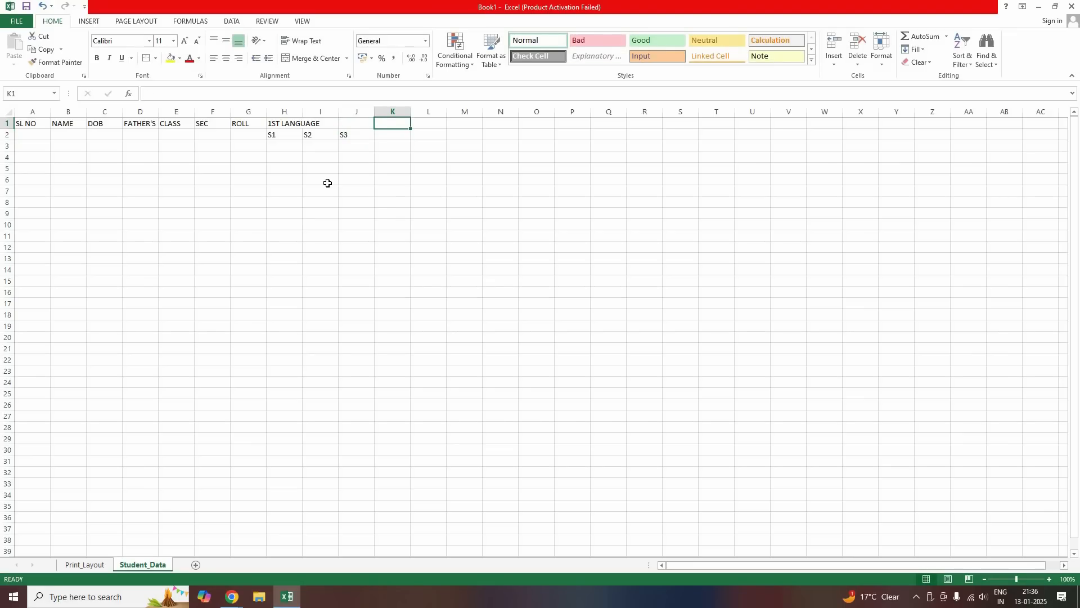
type("2ND LANGUAGE")
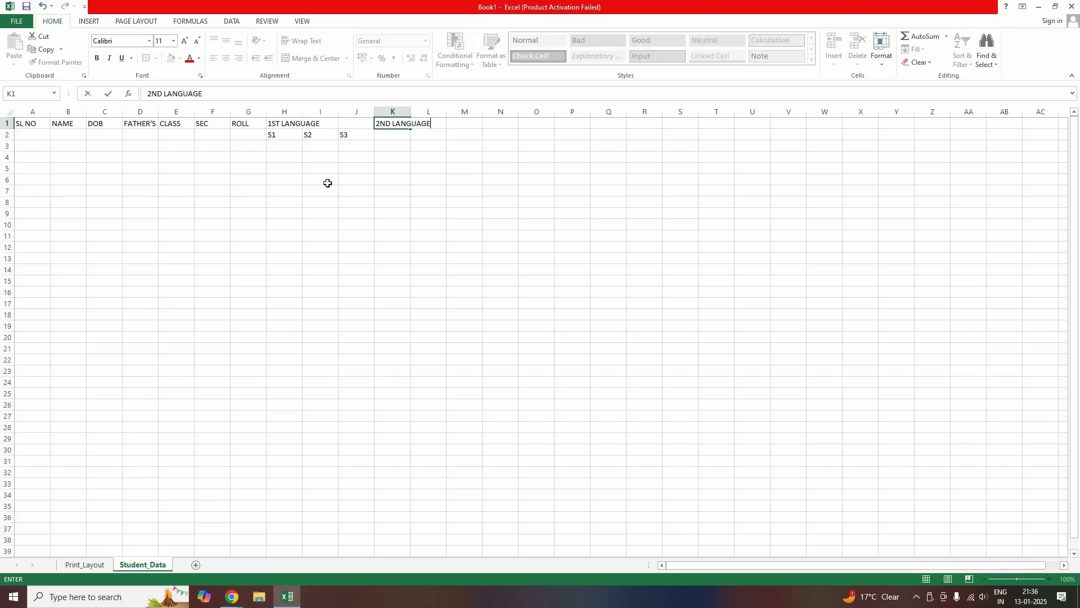
key("Return")
type("S")
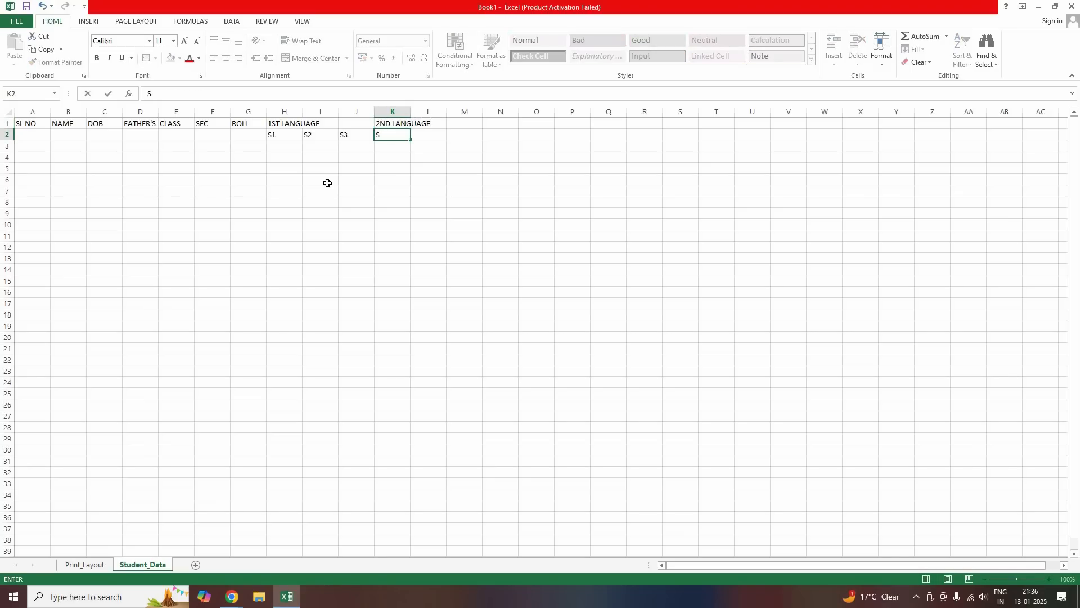
key("Tab")
type("S")
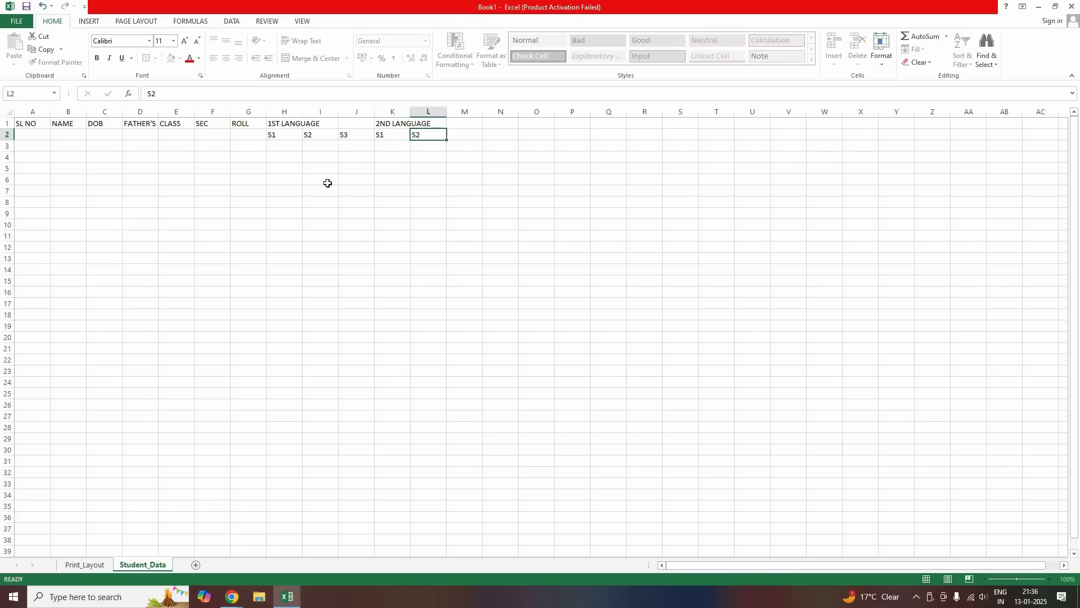
key("Tab")
type("S3")
key("Tab")
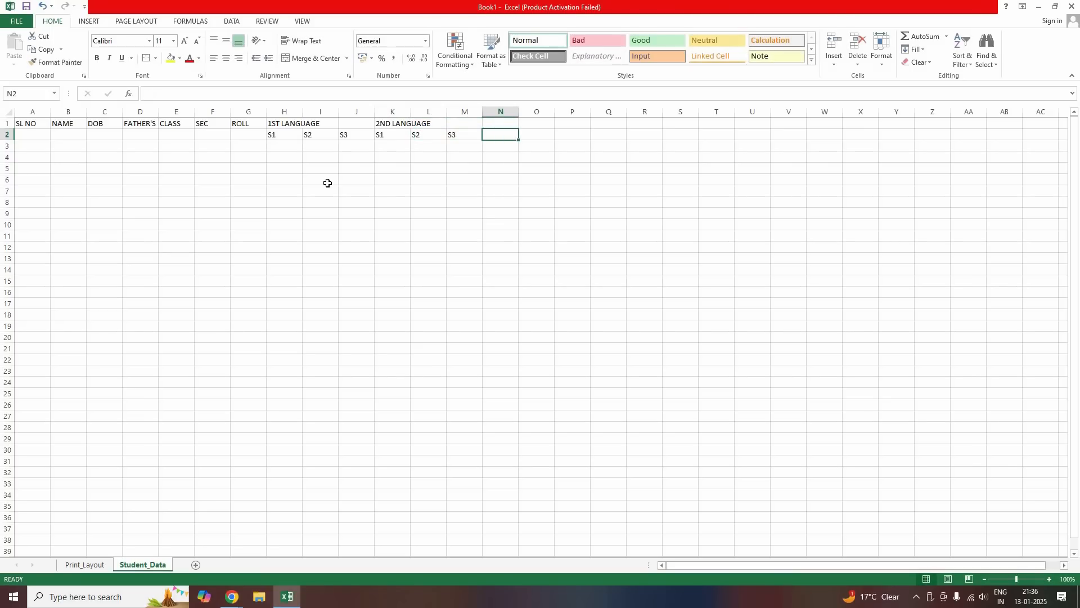
key("Up")
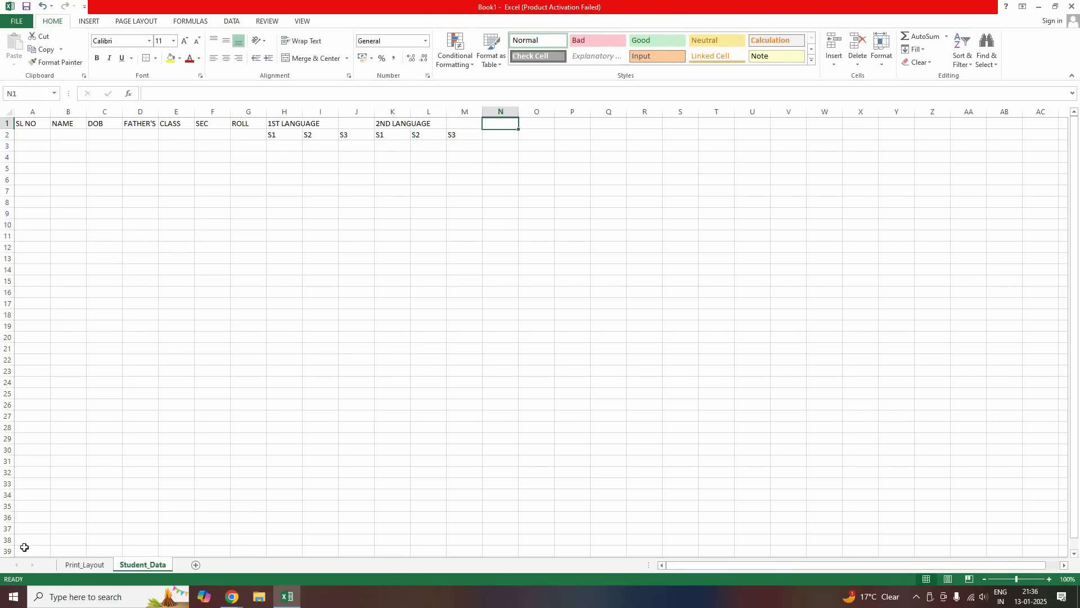
Add the MATHEMATICS, SCIENCE and PHY. EDU. headings in N1, Q1 and T1
left_click(75, 567)
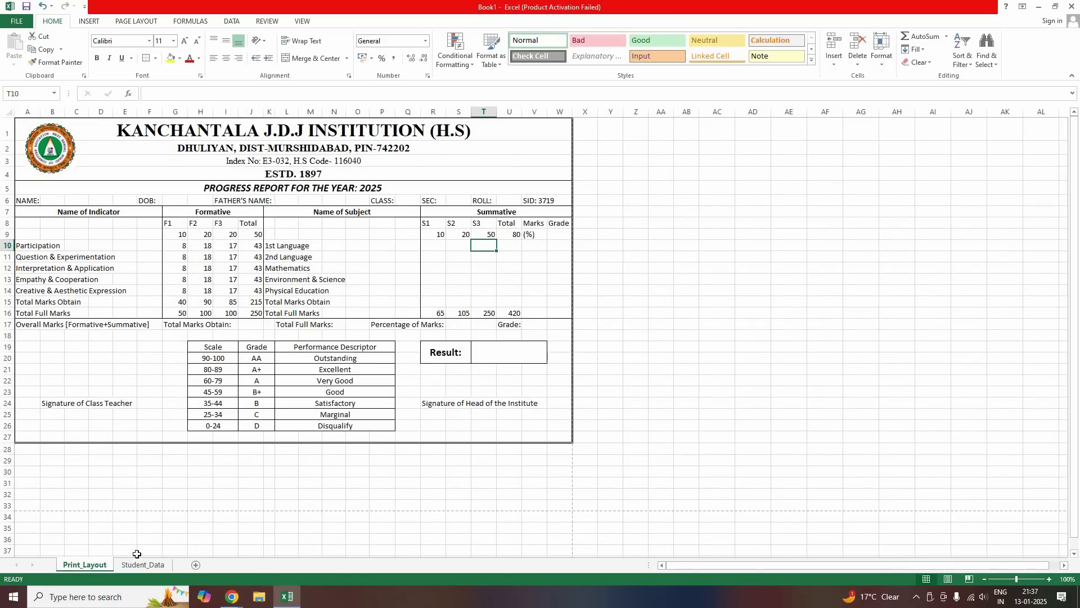
key("ctrl+Page_Down")
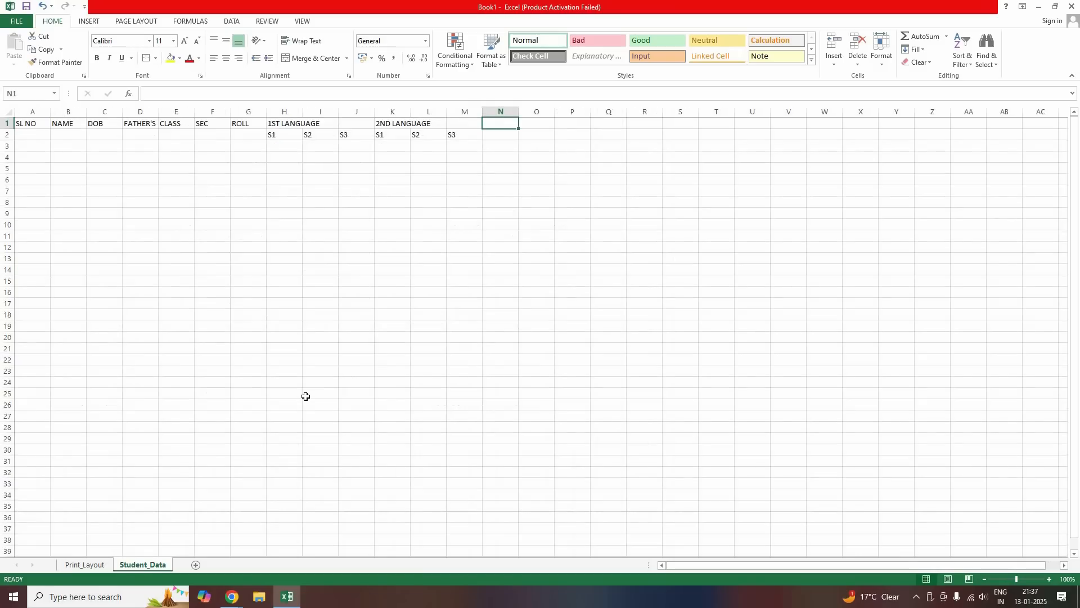
type("MATHER")
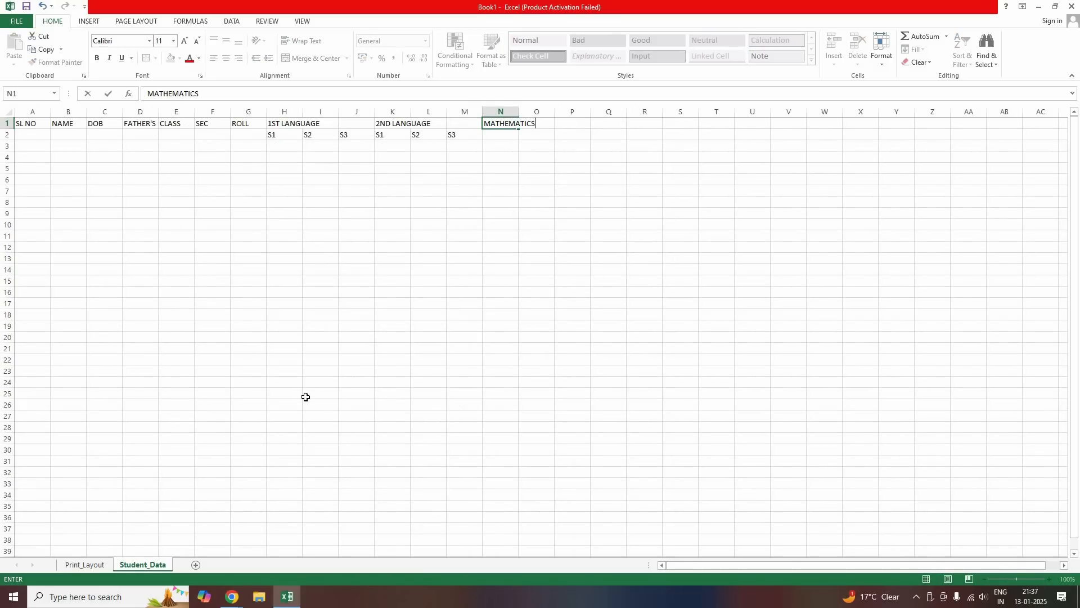
type("ATICS")
key("Tab")
key("Tab")
key("Tab")
type("S")
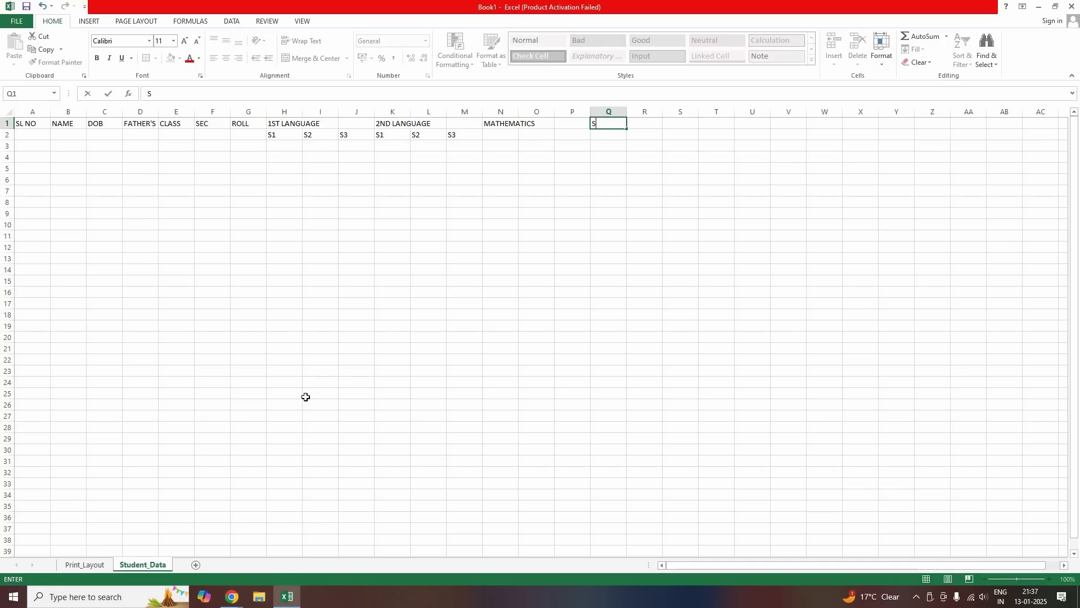
type("CIENC")
key("Tab")
key("Tab")
key("Tab")
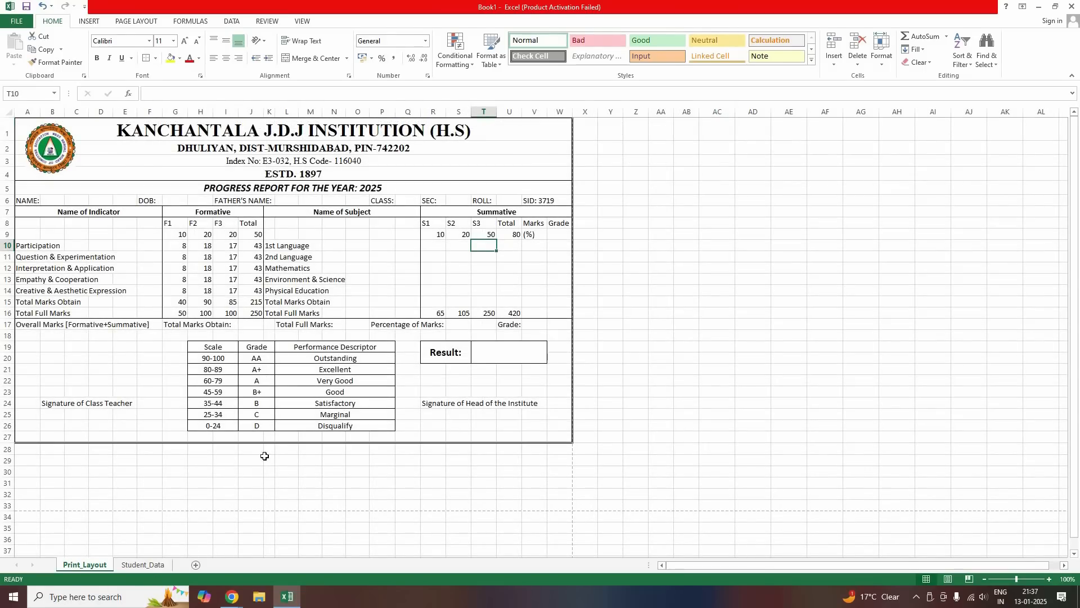
key("ctrl+Page_Down")
type("PHY. EDU.")
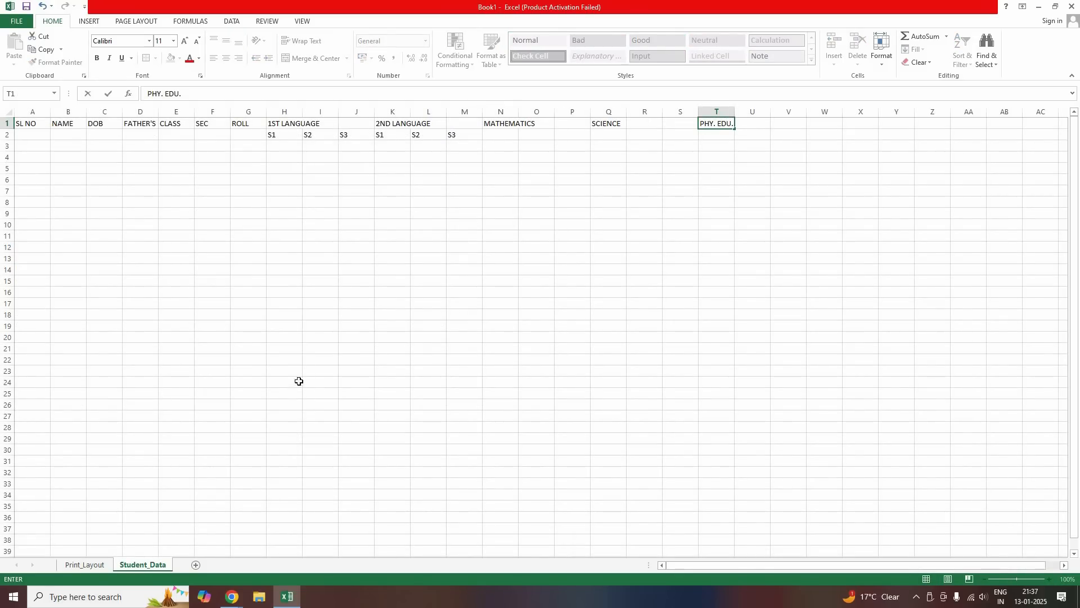
key("Return")
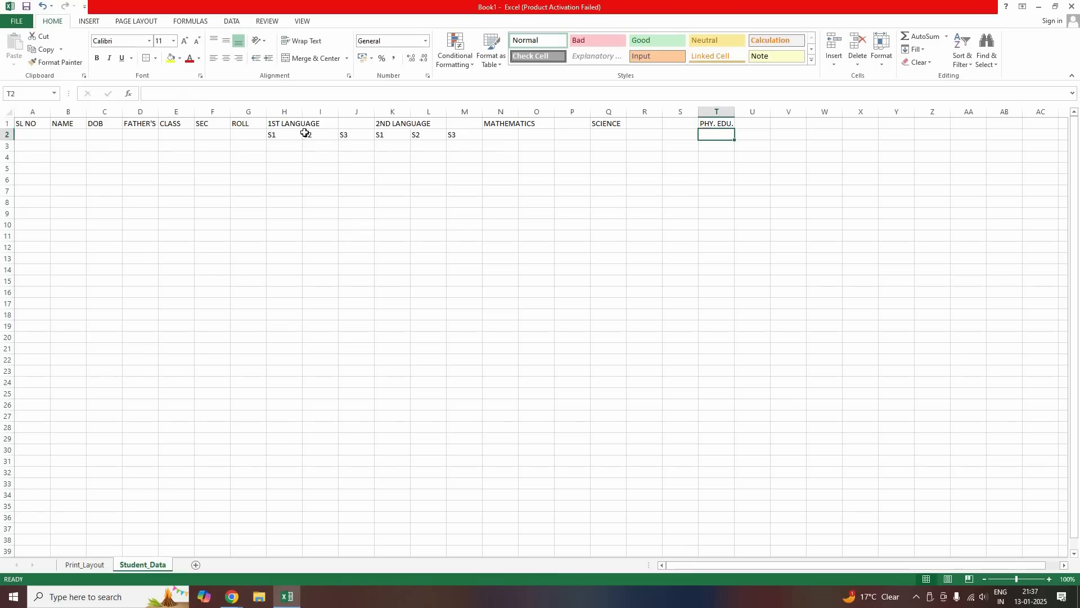
Fill the S1–S3 labels from H2:M2 across to column V, then select A1:V2
left_click_drag(284, 135, 483, 141)
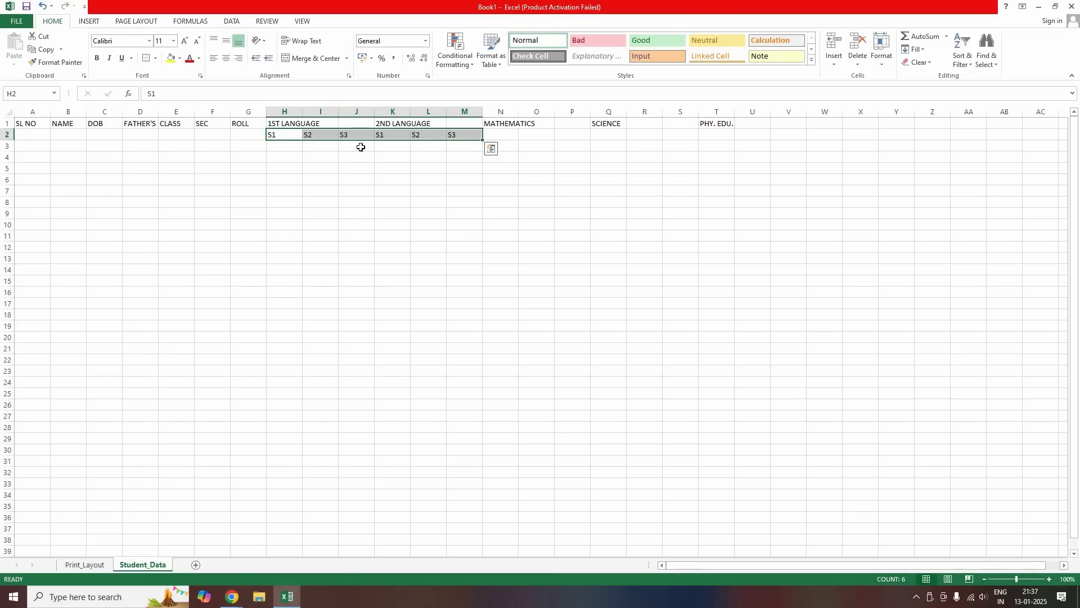
left_click_drag(691, 135, 795, 132)
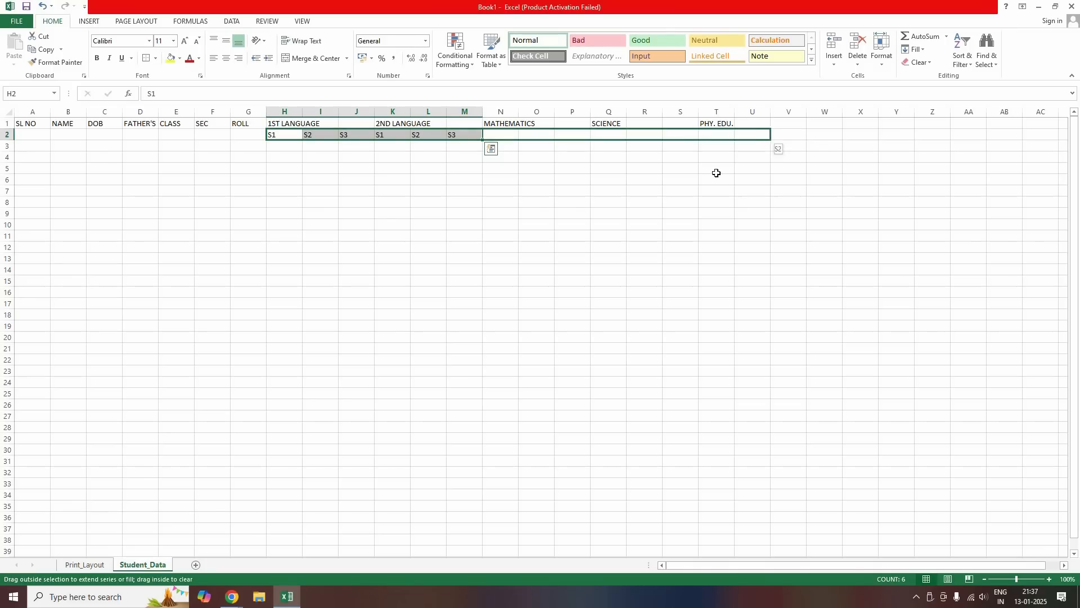
left_click_drag(356, 157, 717, 157)
left_click(536, 213)
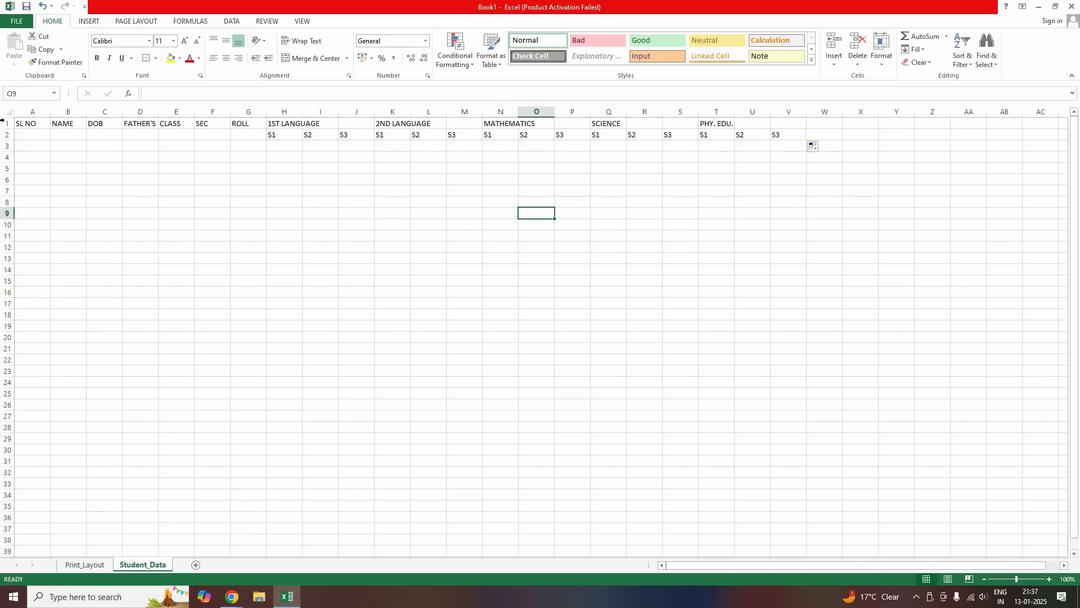
left_click_drag(791, 134, 25, 124)
Give the A1:V2 header block all borders plus a thick outside border
left_click(156, 58)
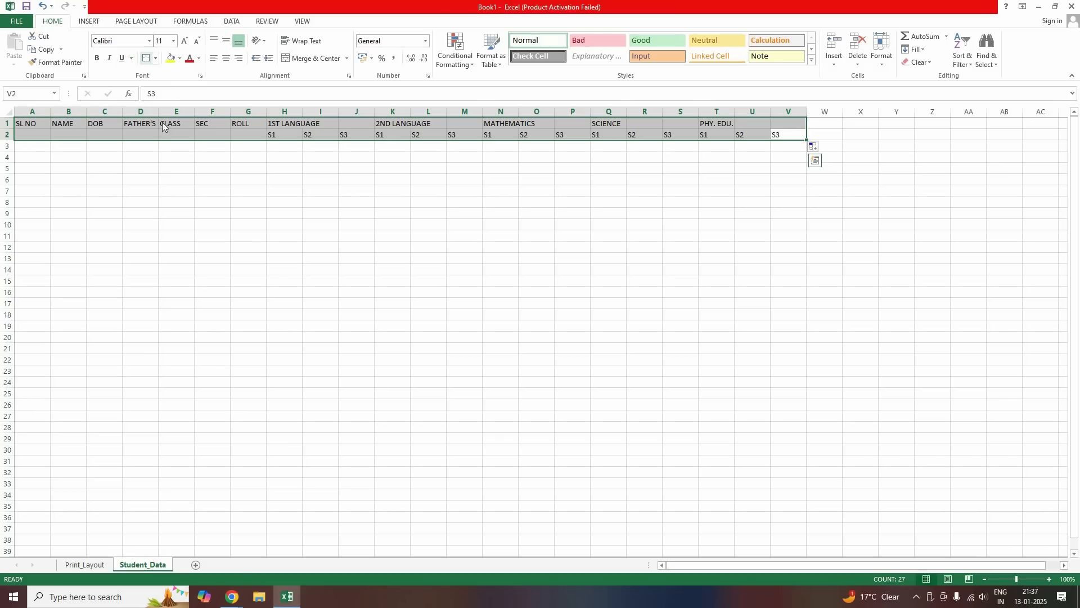
left_click(160, 155)
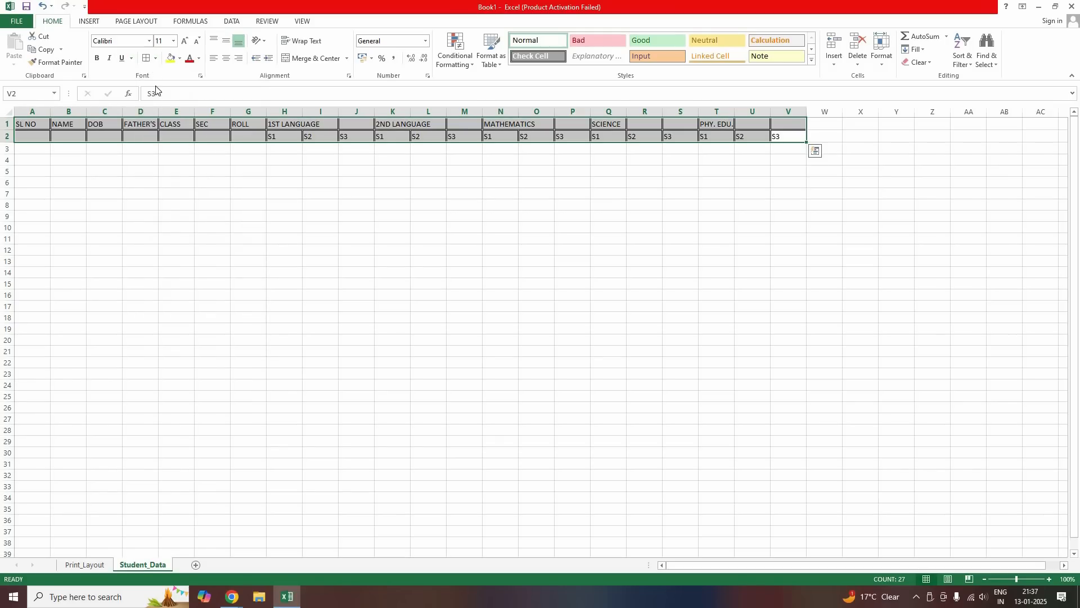
left_click(155, 59)
left_click(155, 58)
left_click(156, 59)
mouse_move(225, 331)
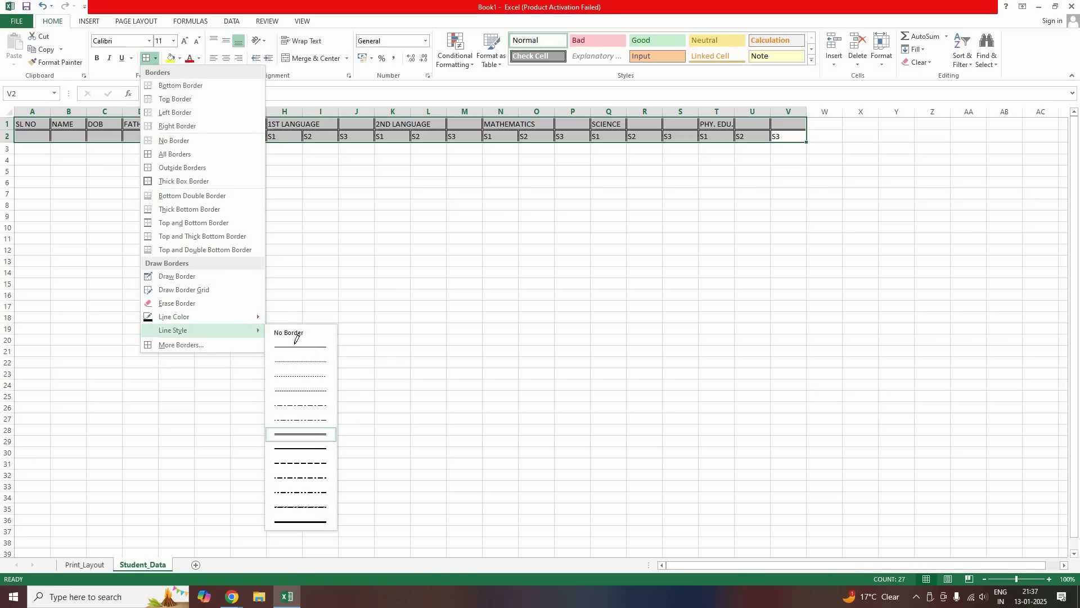
left_click(156, 59)
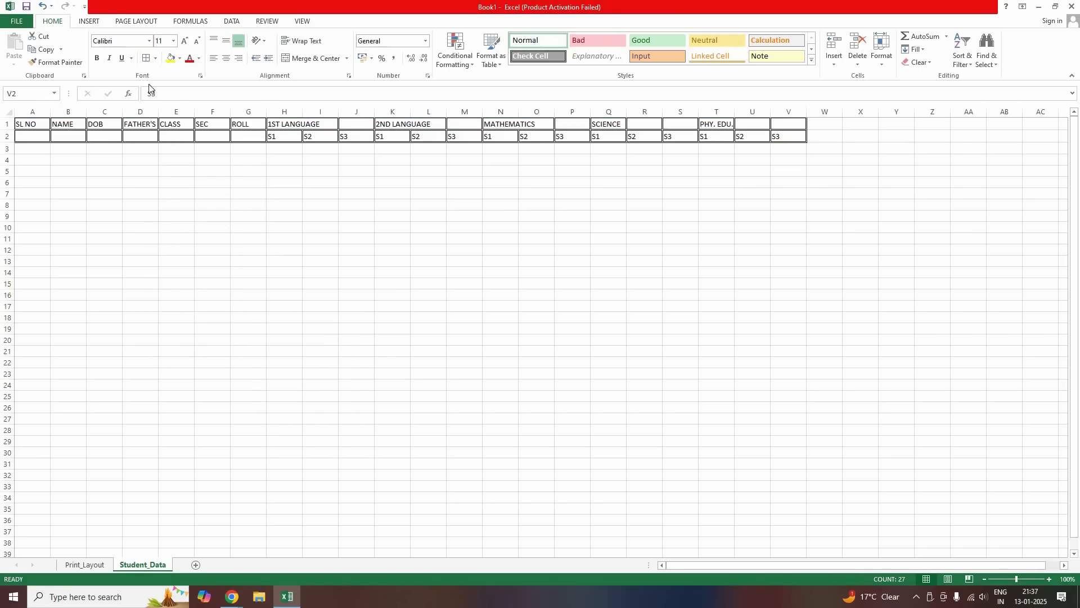
left_click(148, 62)
left_click(204, 190)
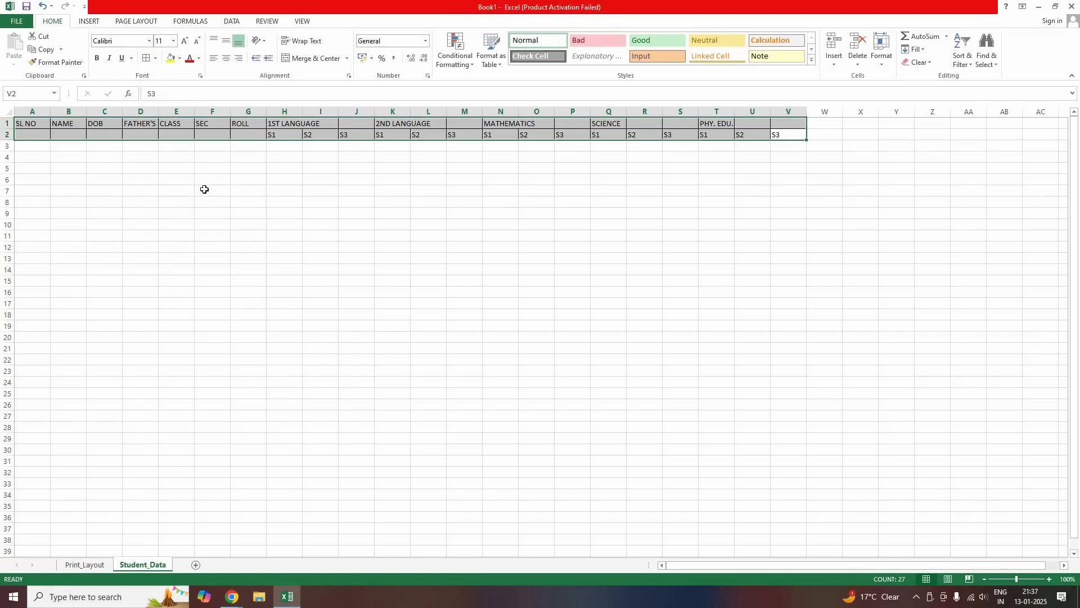
left_click(212, 191)
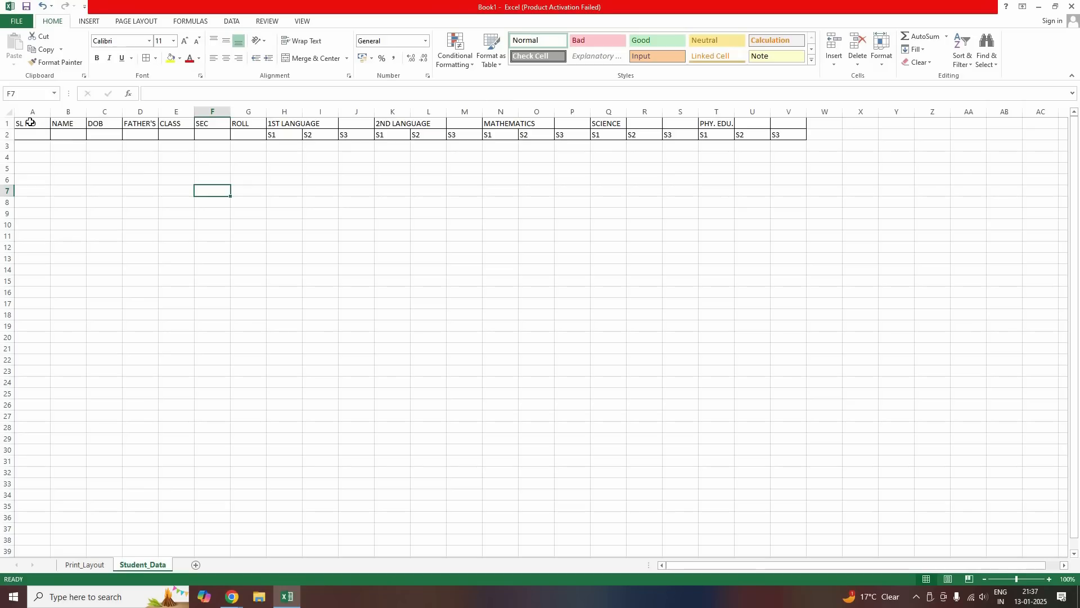
Make the header rows A1:V2 bold and centred
left_click_drag(32, 123, 783, 134)
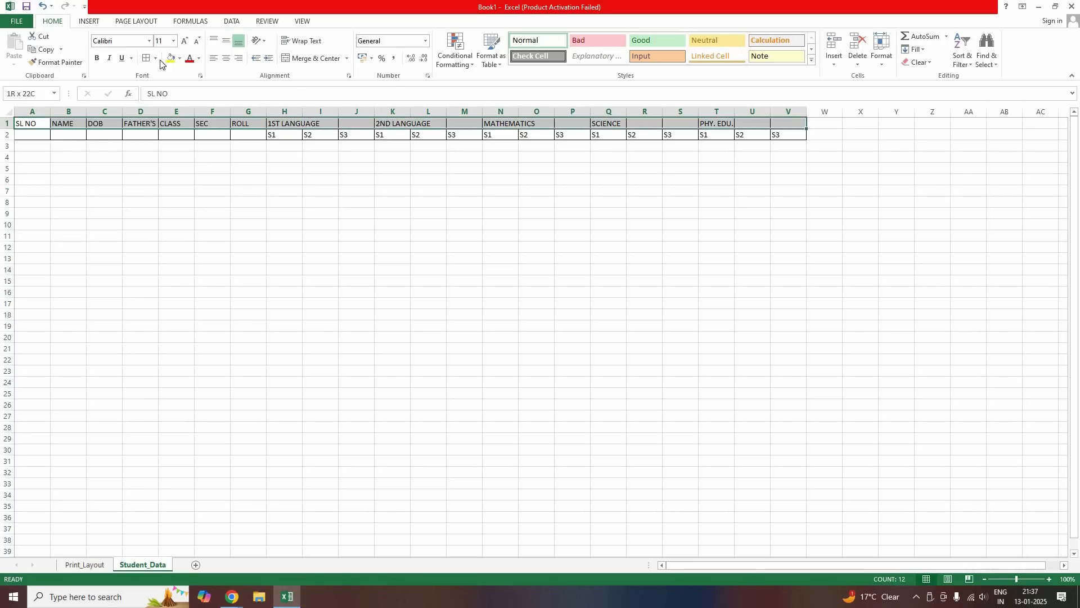
left_click(96, 58)
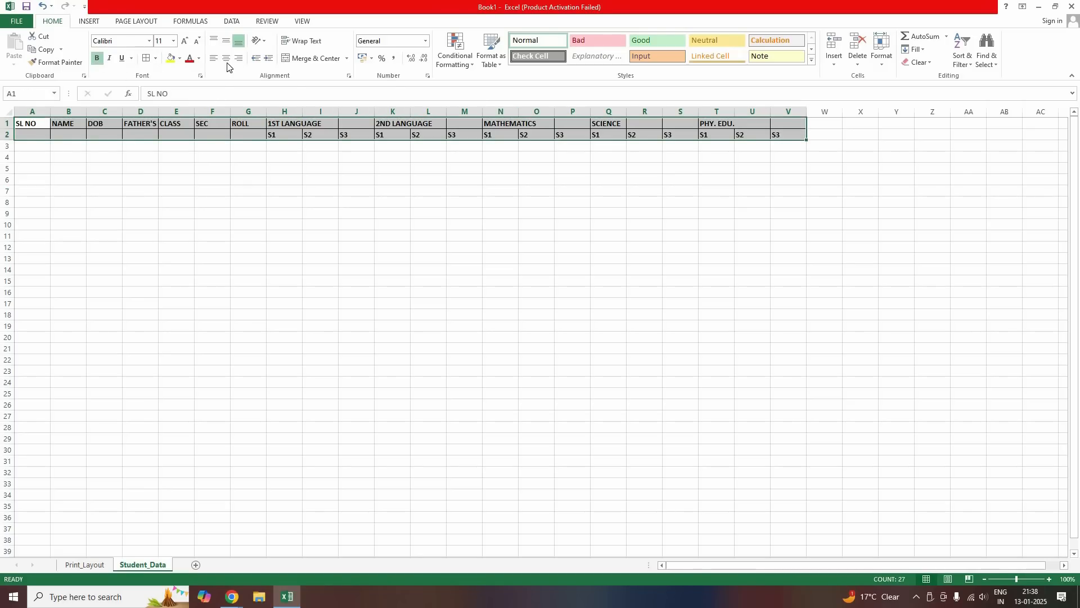
left_click(225, 58)
left_click(209, 224)
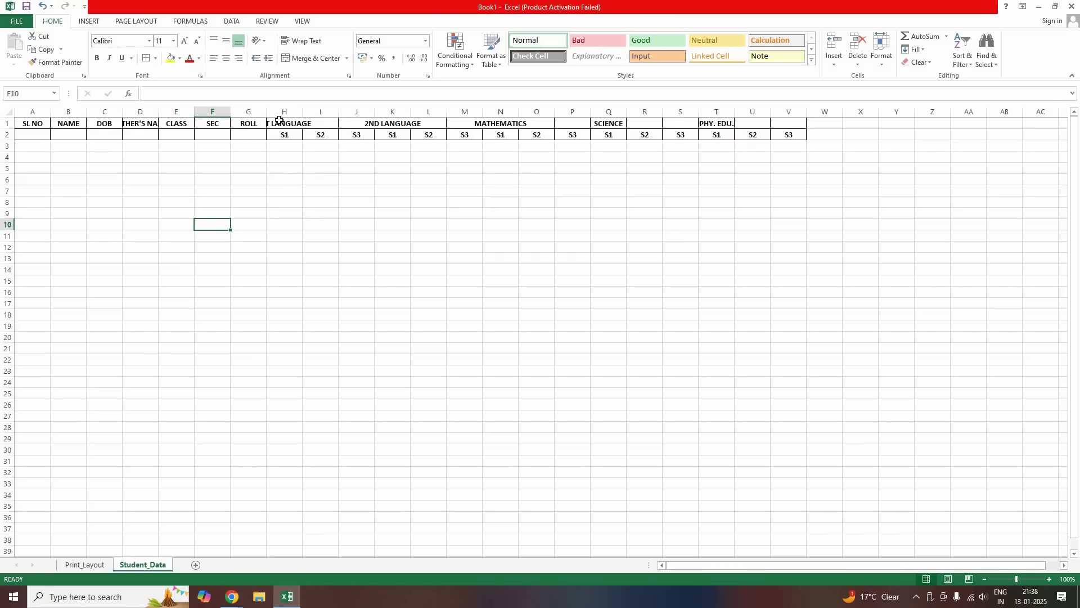
left_click(289, 124)
left_click(327, 179)
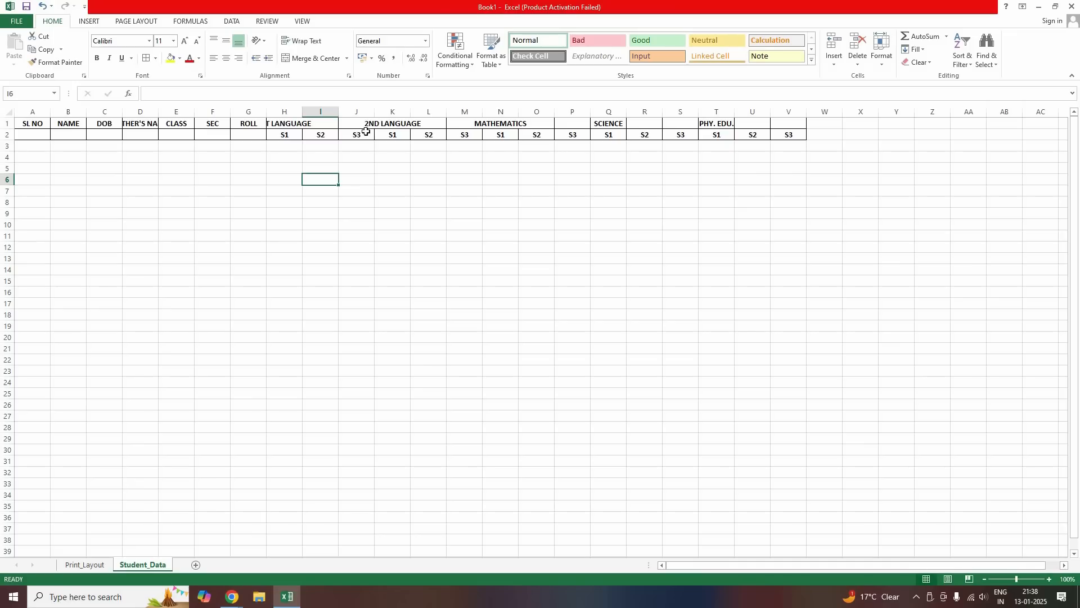
left_click(354, 124)
left_click(346, 135)
left_click(316, 124)
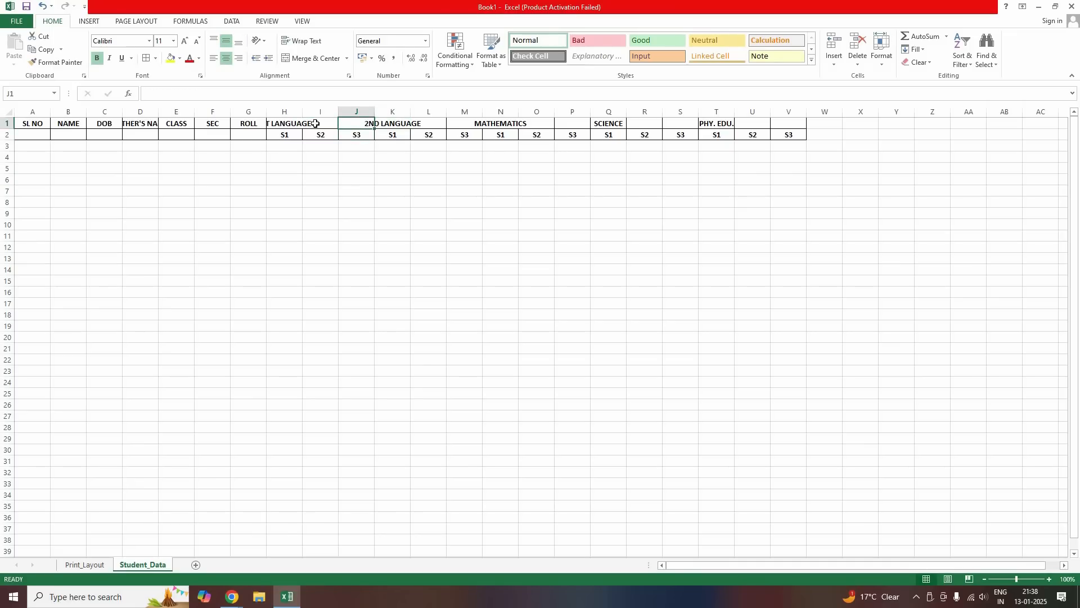
Merge and centre each subject heading across H1:J1, K1:M1, N1:P1, Q1:S1 and T1:V1
left_click_drag(284, 123, 355, 124)
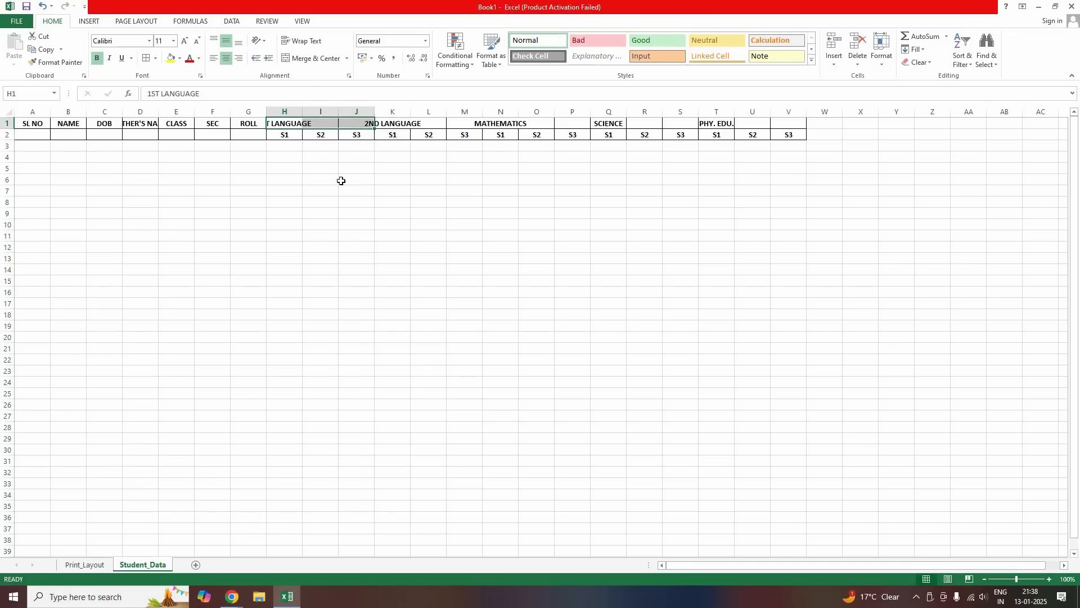
left_click(332, 59)
left_click_drag(394, 124, 467, 124)
left_click(315, 59)
left_click_drag(501, 123, 574, 123)
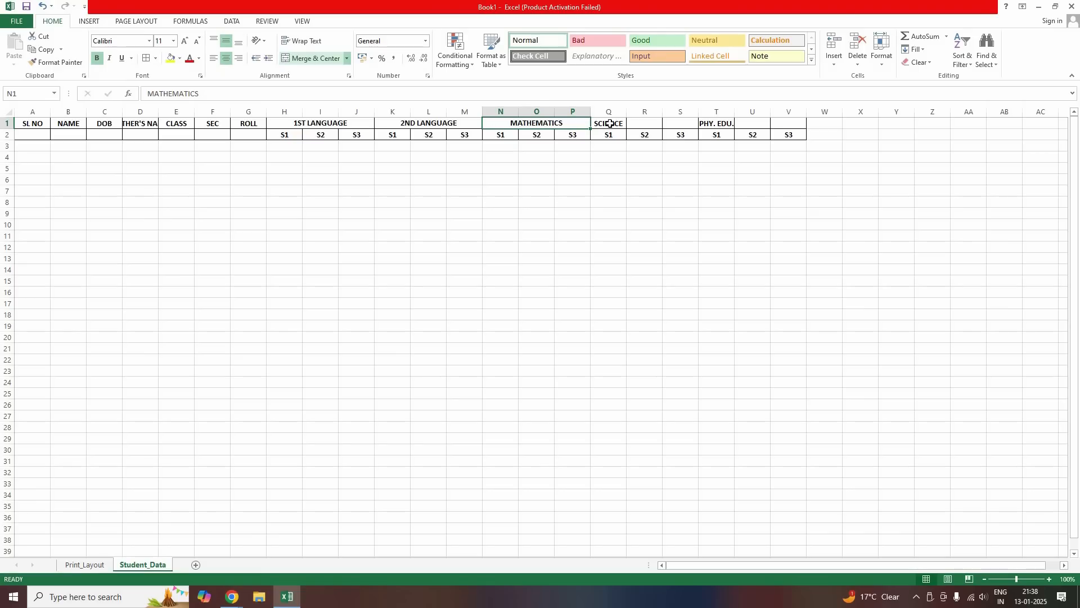
left_click_drag(609, 124, 787, 124)
left_click(315, 58)
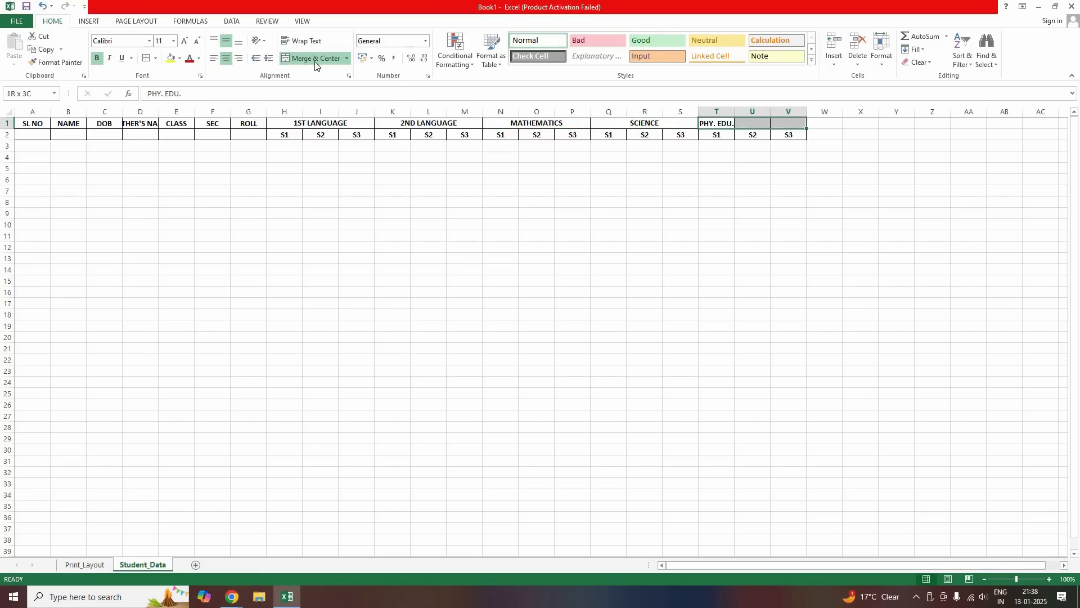
left_click(315, 59)
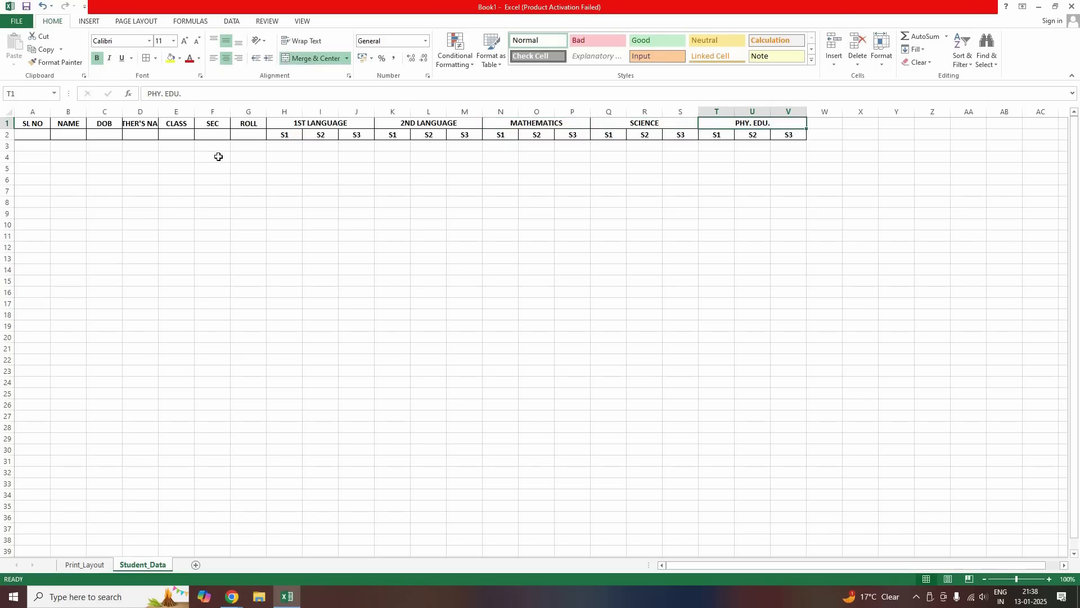
Merge the SL NO through ROLL headings down across rows 1 and 2
left_click_drag(249, 124, 32, 135)
left_click(315, 59)
left_click(315, 58)
left_click(315, 58)
left_click(315, 59)
left_click(315, 59)
left_click(315, 59)
left_click(315, 59)
left_click(68, 236)
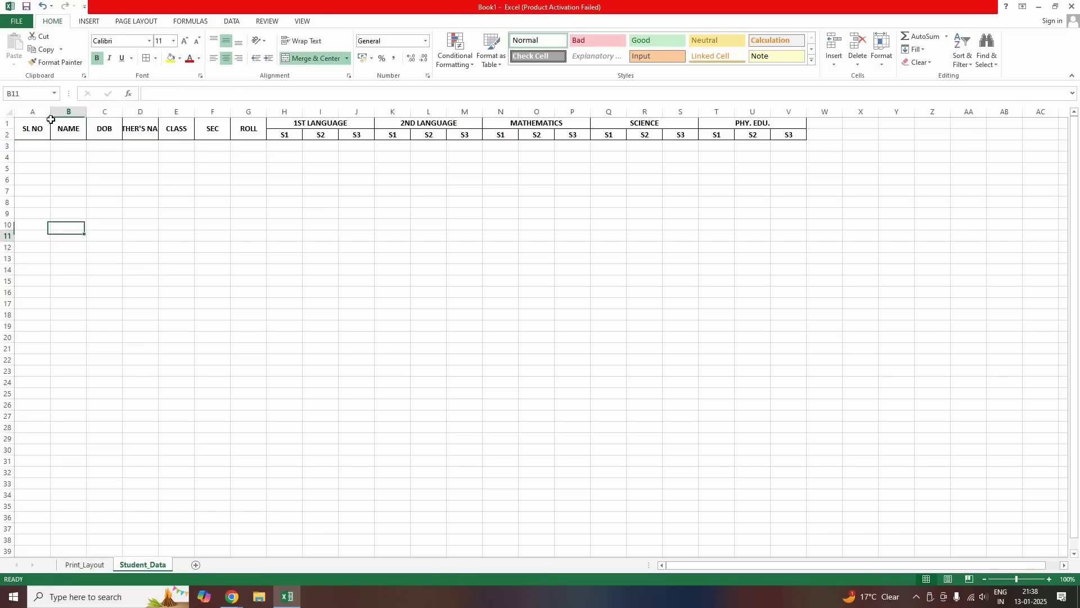
Narrow column A to fit SL NO and widen the NAME column B
left_click_drag(43, 112, 73, 144)
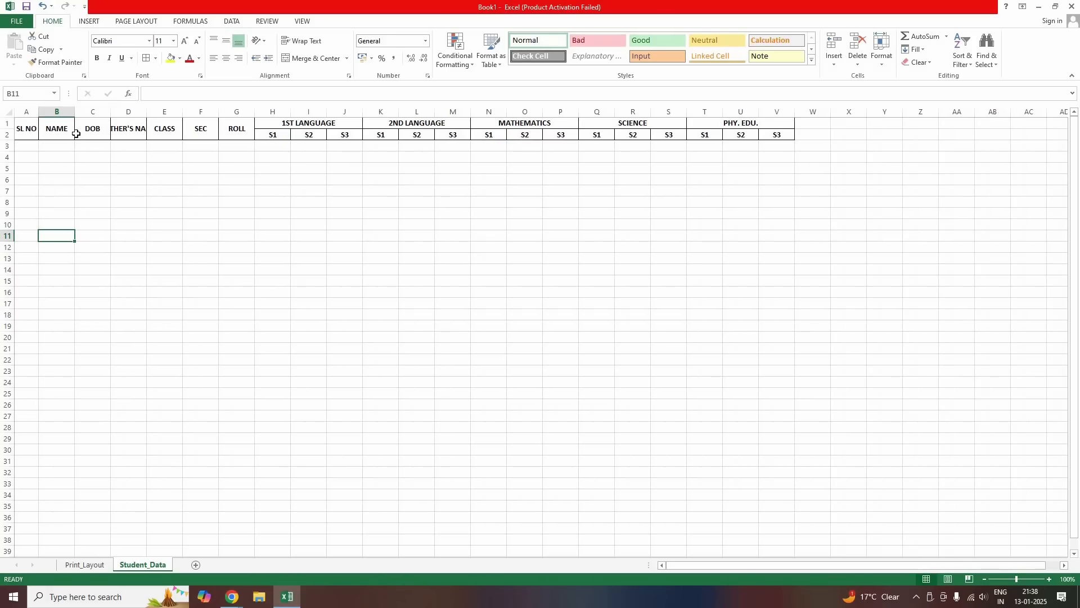
left_click_drag(118, 116, 117, 114)
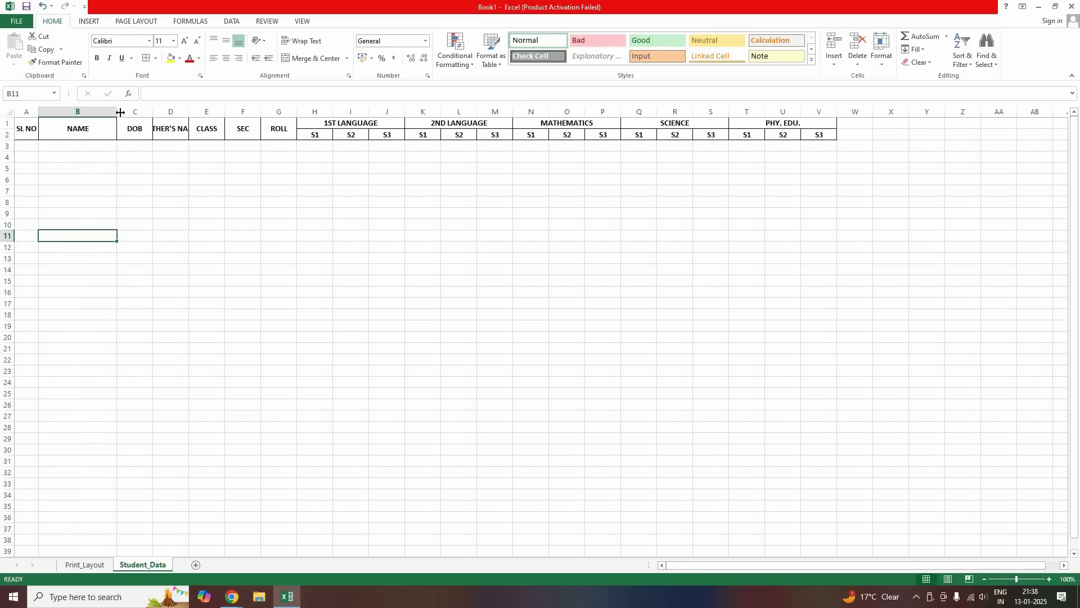
left_click_drag(120, 112, 325, 142)
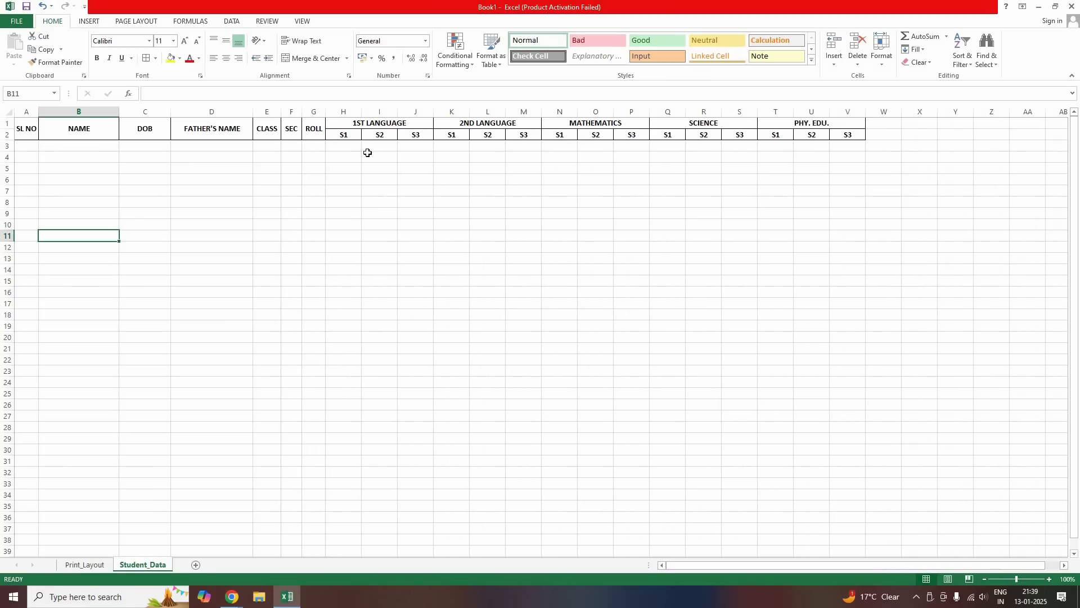
left_click(344, 146)
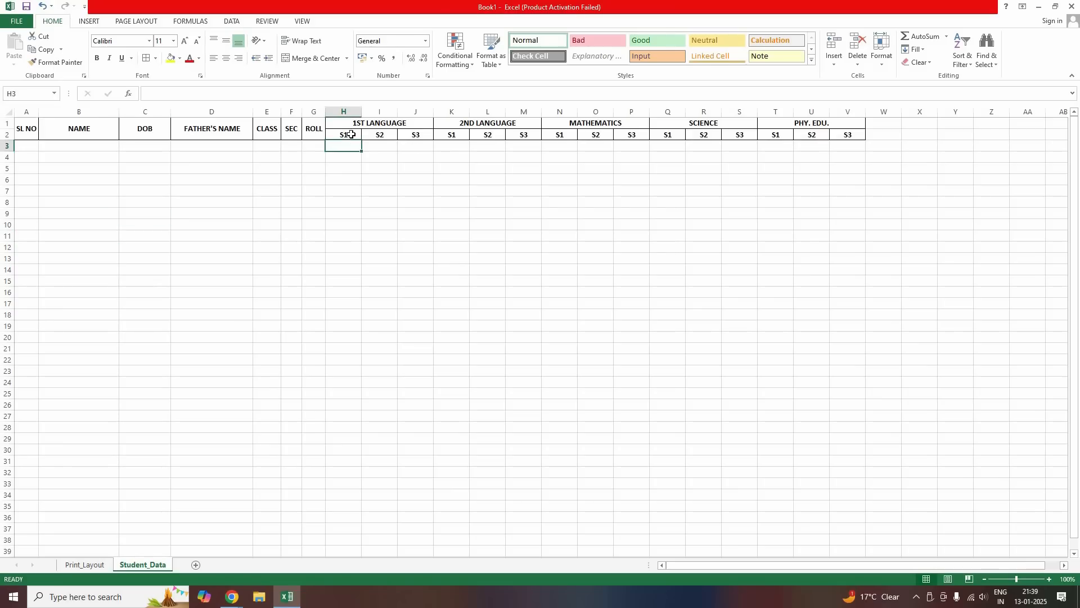
Set the subject columns H through V to one narrow uniform width
left_click_drag(343, 112, 835, 108)
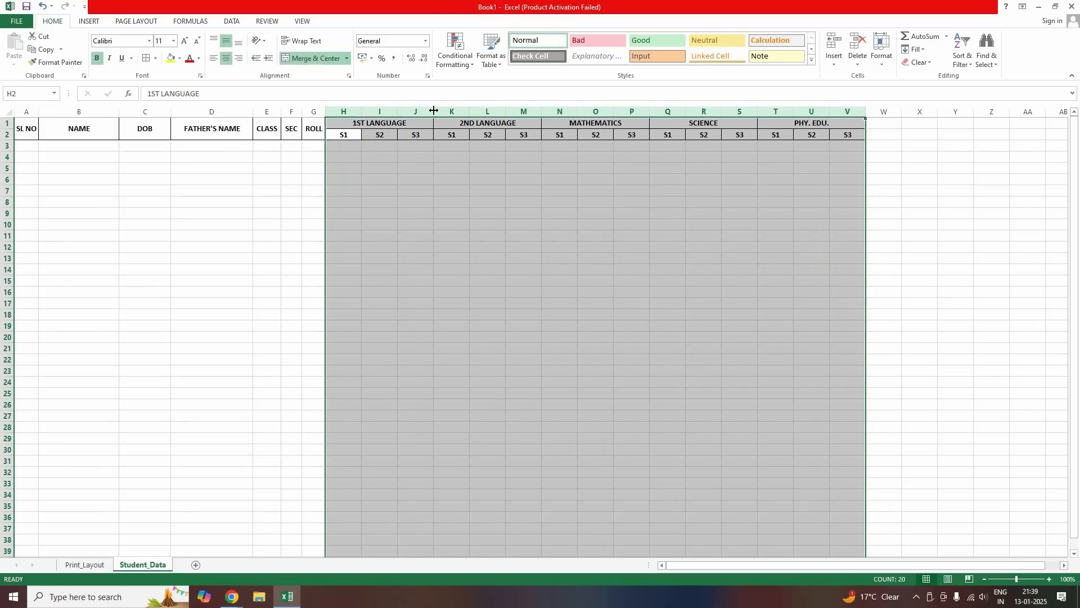
left_click_drag(426, 108, 423, 107)
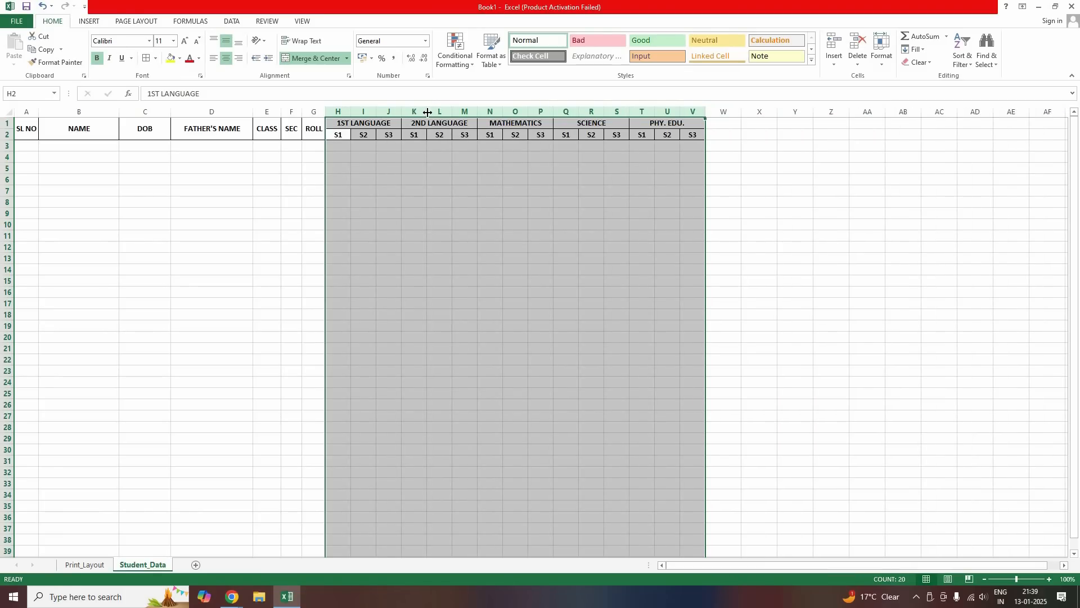
left_click_drag(428, 112, 420, 112)
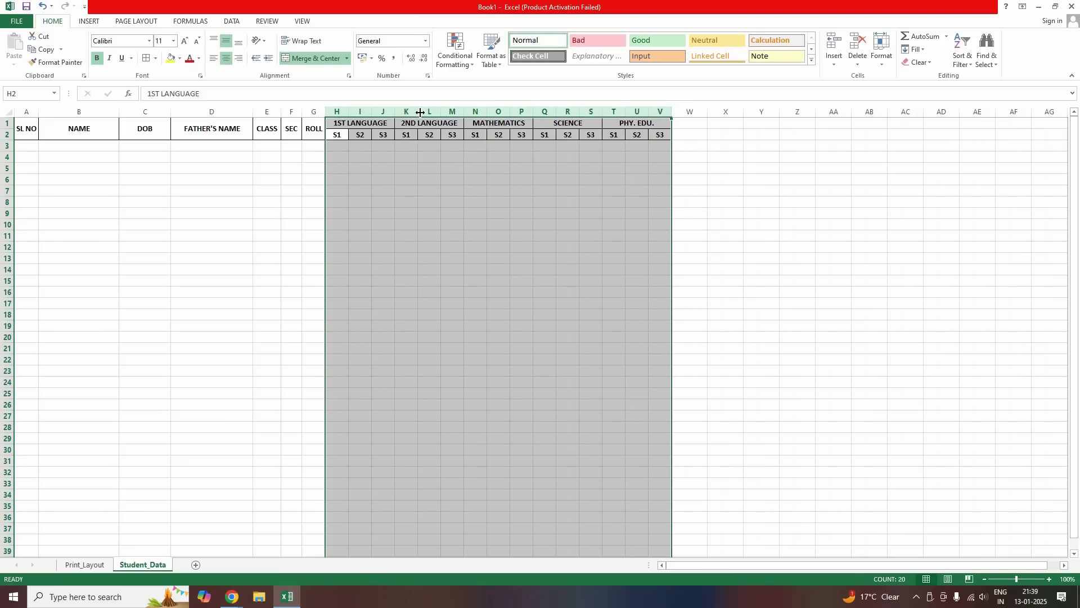
left_click(304, 203)
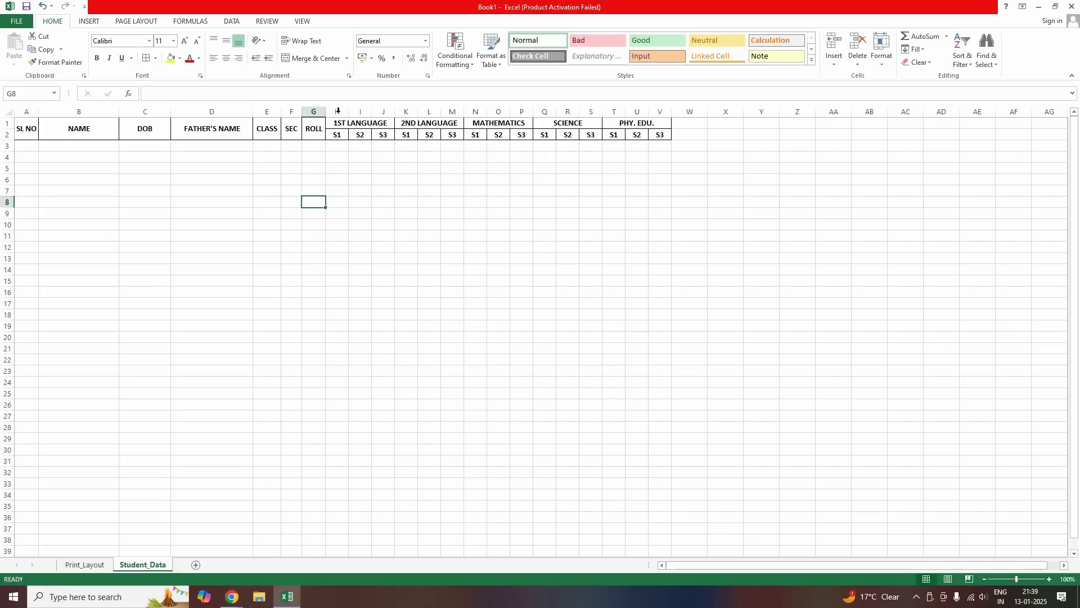
left_click_drag(347, 111, 670, 111)
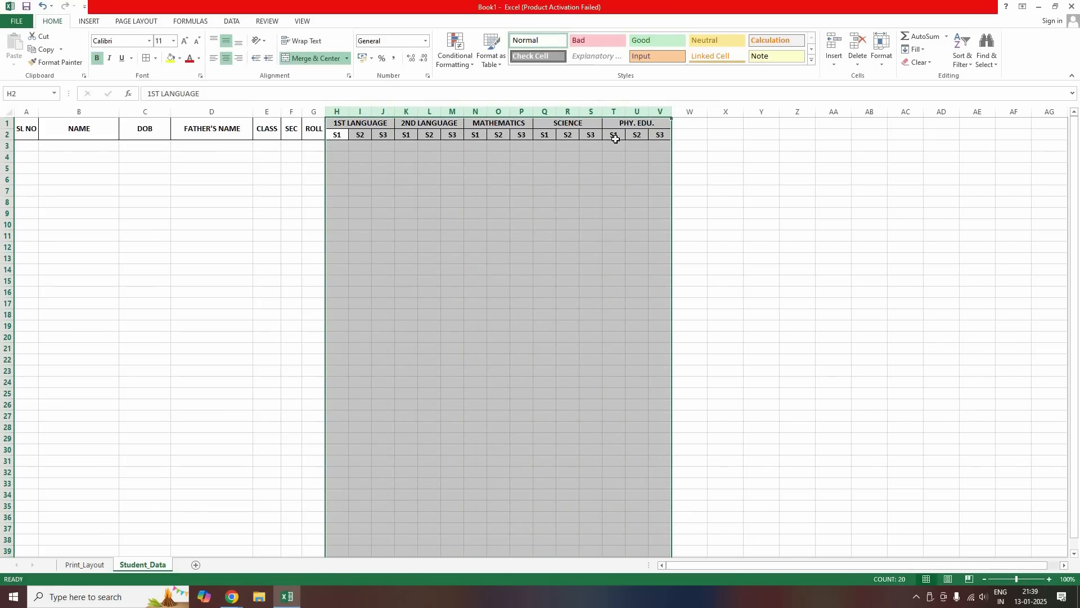
left_click_drag(336, 112, 663, 112)
left_click_drag(403, 110, 360, 111)
left_click_drag(371, 112, 400, 217)
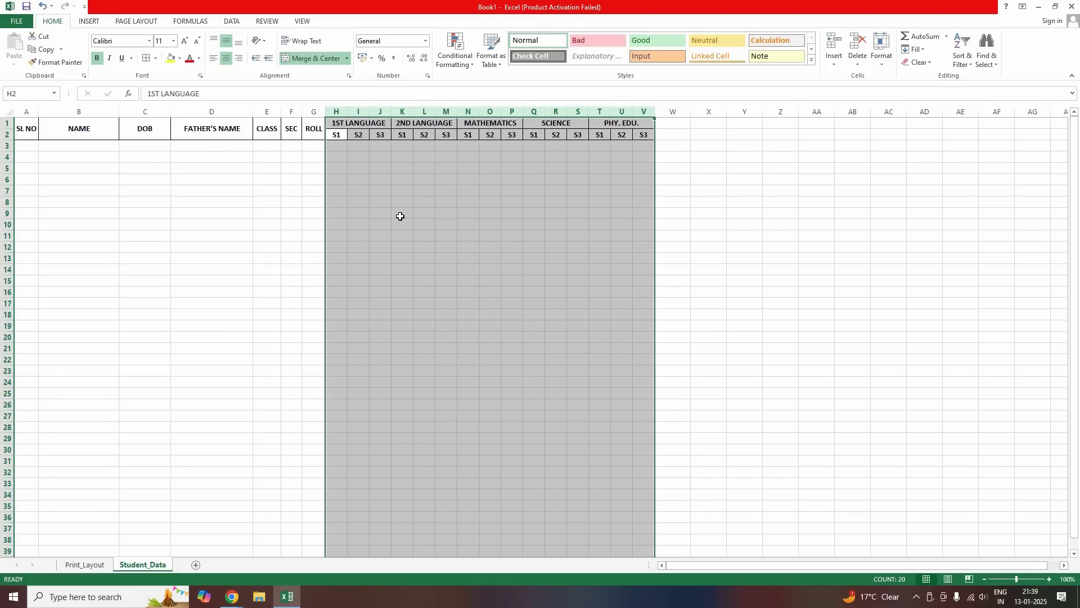
left_click(400, 202)
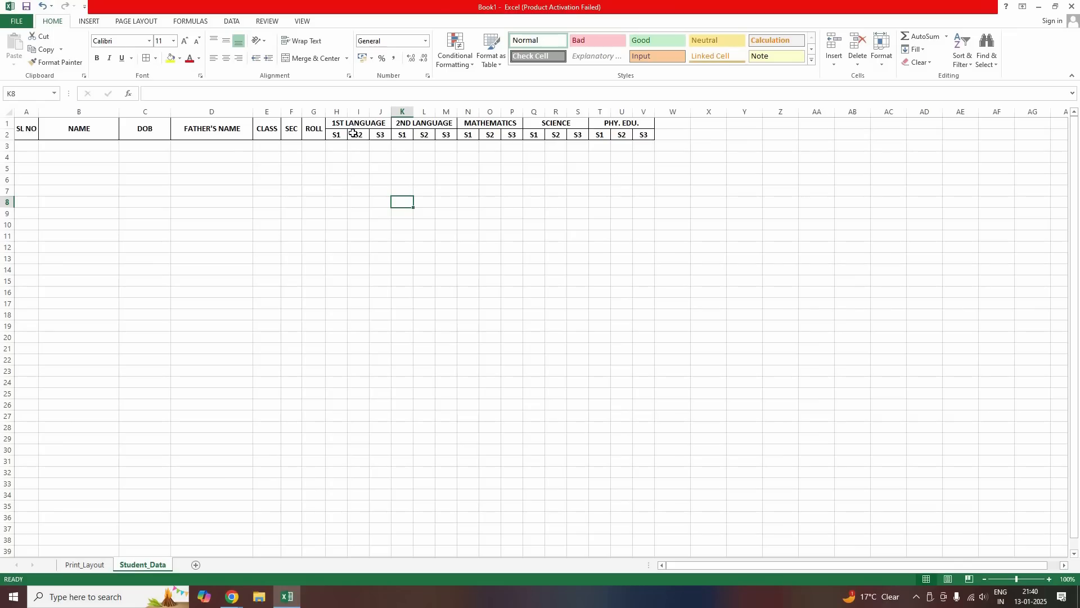
Fill the header block A1:V2 with yellow
left_click_drag(26, 128, 627, 128)
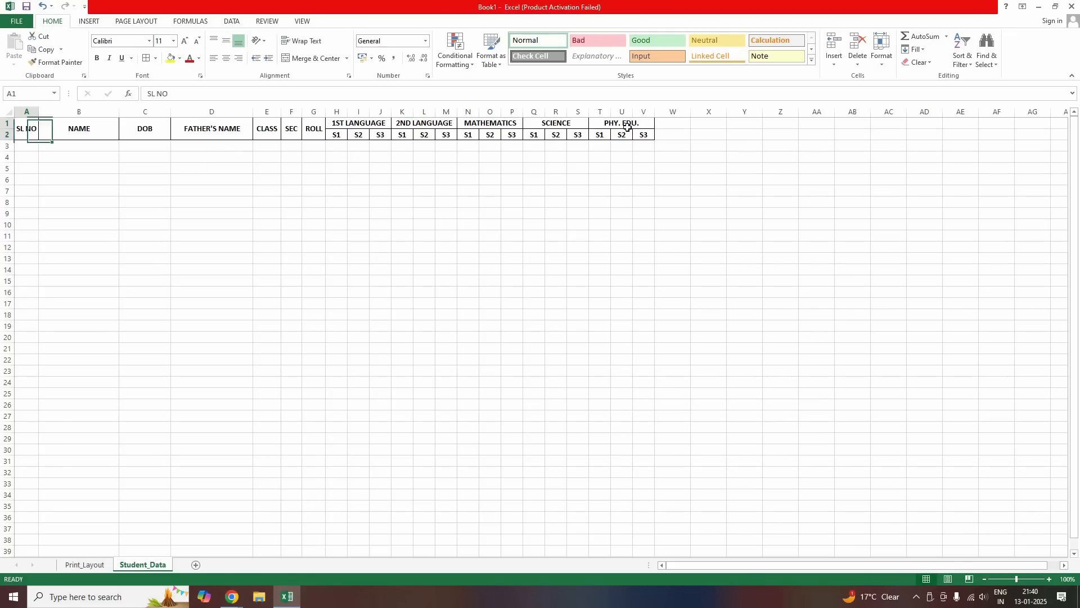
left_click(170, 58)
left_click(235, 220)
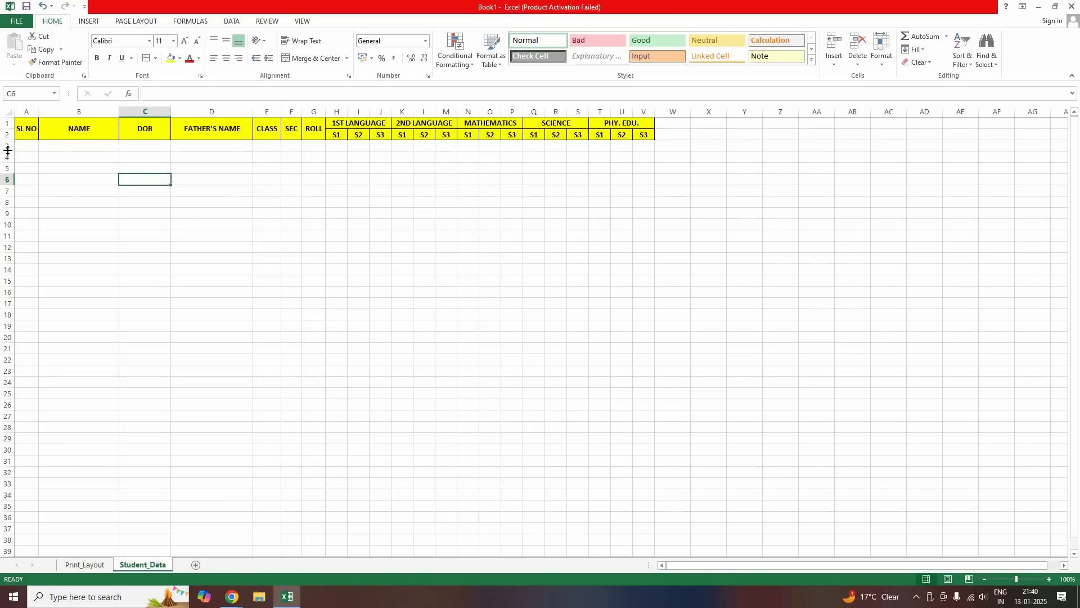
Make rows 3–12 taller, then undo the row height change
left_click_drag(8, 148, 2, 252)
left_click_drag(13, 182, 197, 221)
left_click(191, 224)
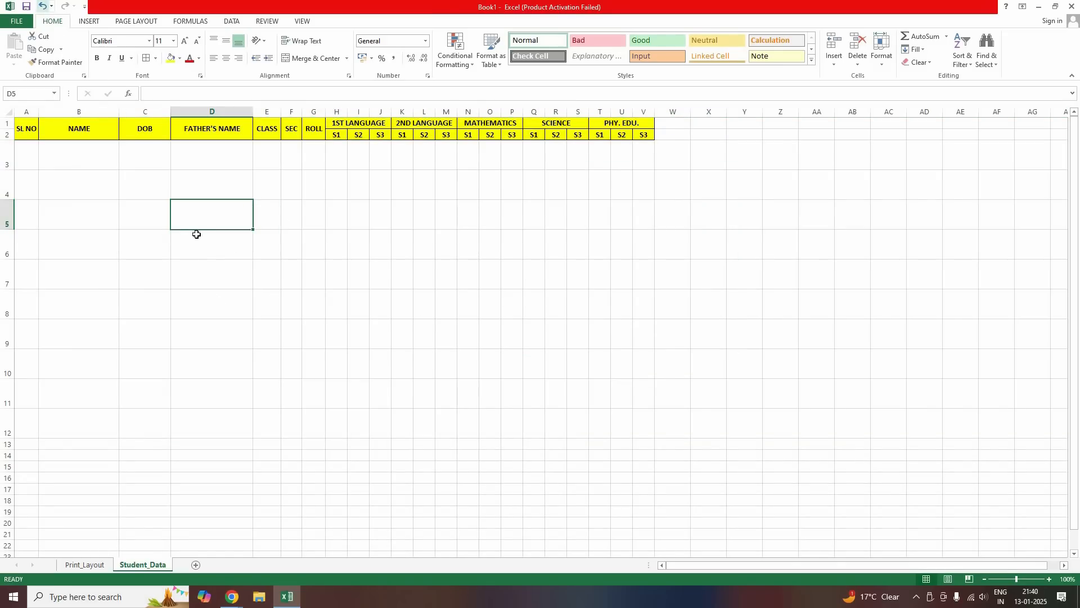
key("ctrl+z")
Enter 1 and 2 in A3:A4 and extend the series down to 30 in A32
left_click(222, 234)
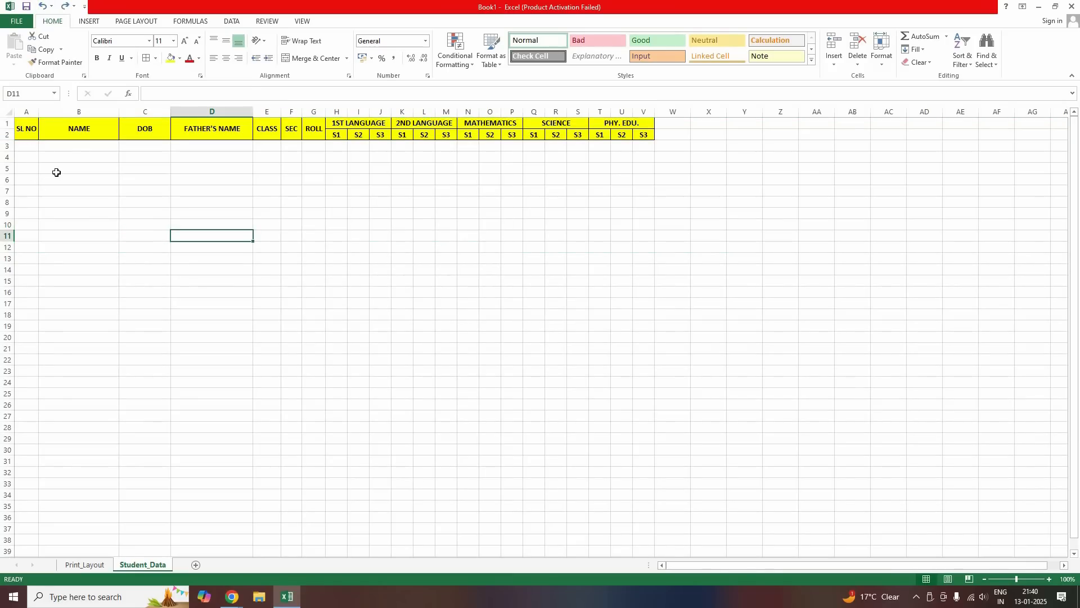
key("ctrl+Home")
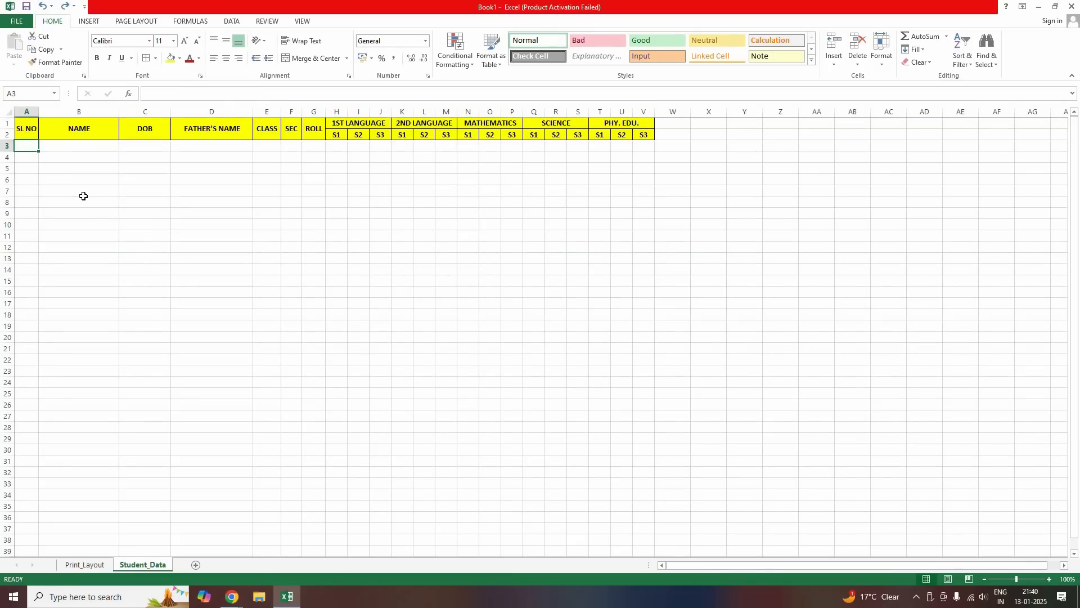
type("1")
key("Return")
type("2")
key("Return")
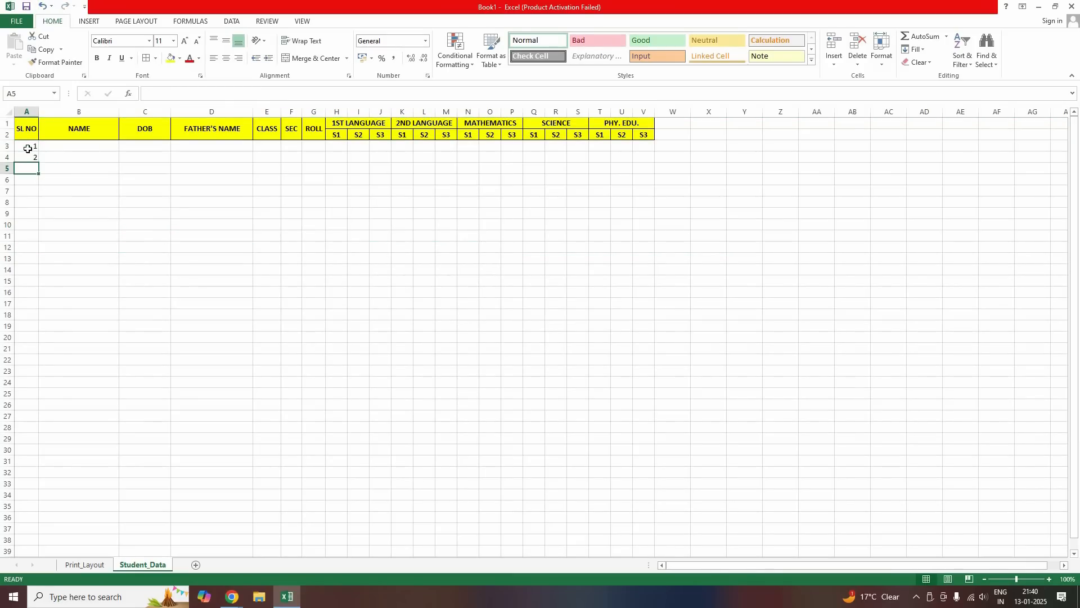
left_click(28, 146)
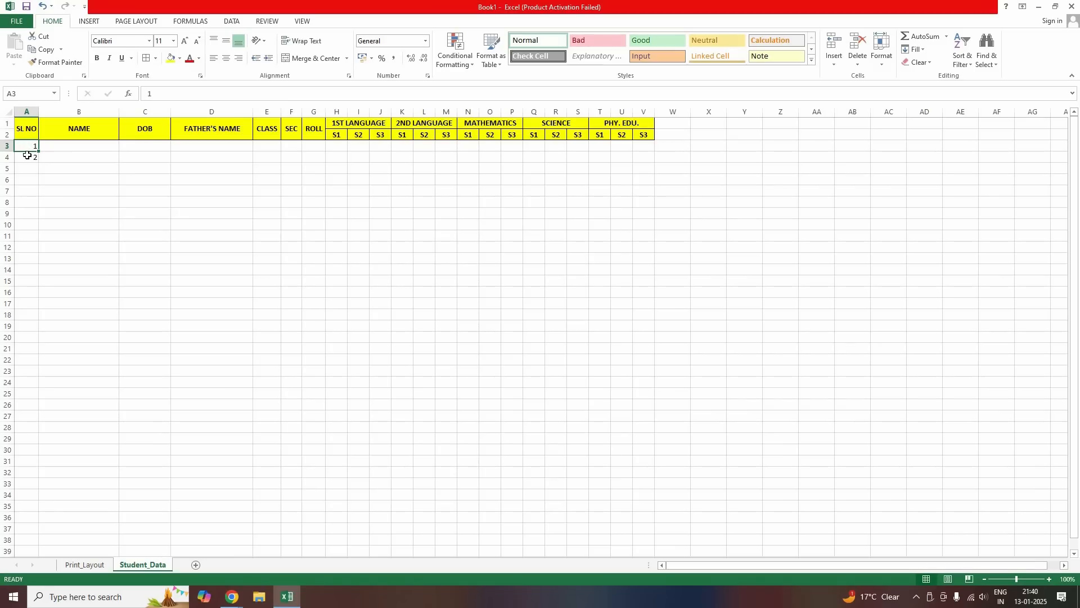
left_click(26, 155, "shift")
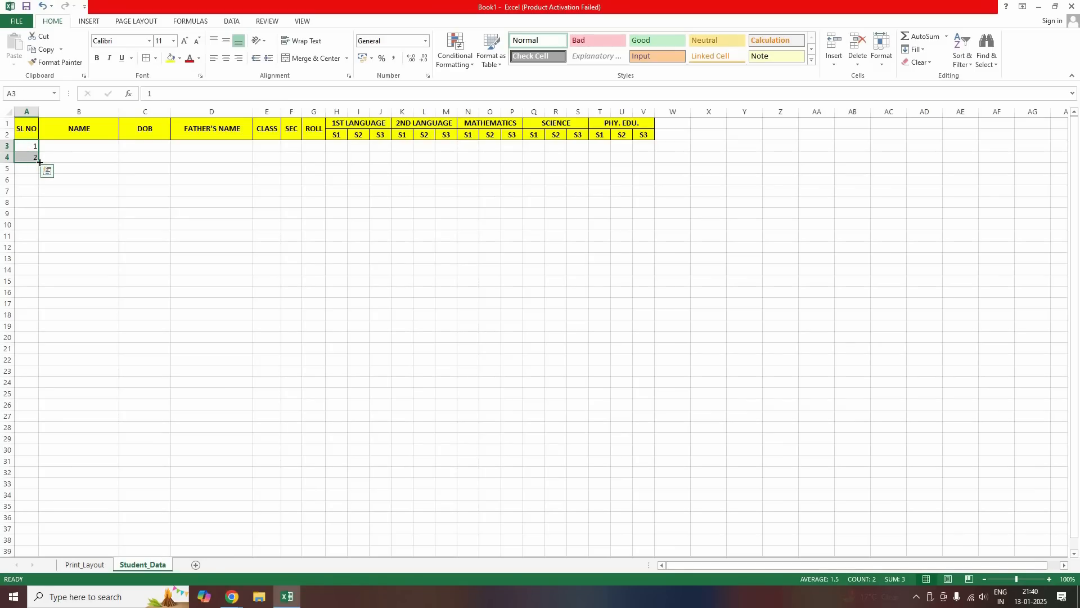
left_click_drag(35, 241, 34, 477)
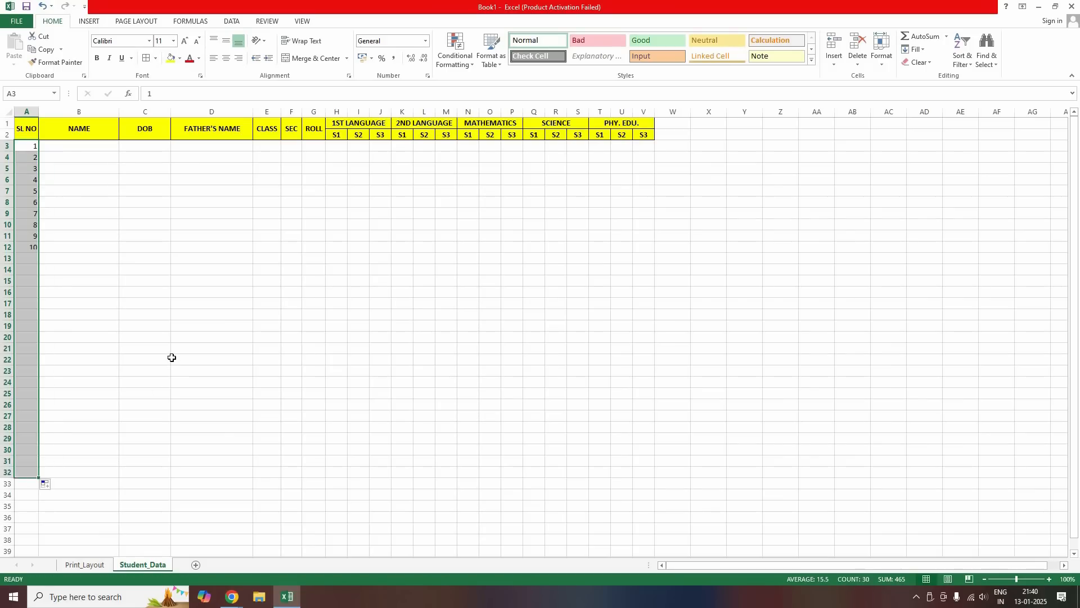
left_click(91, 304)
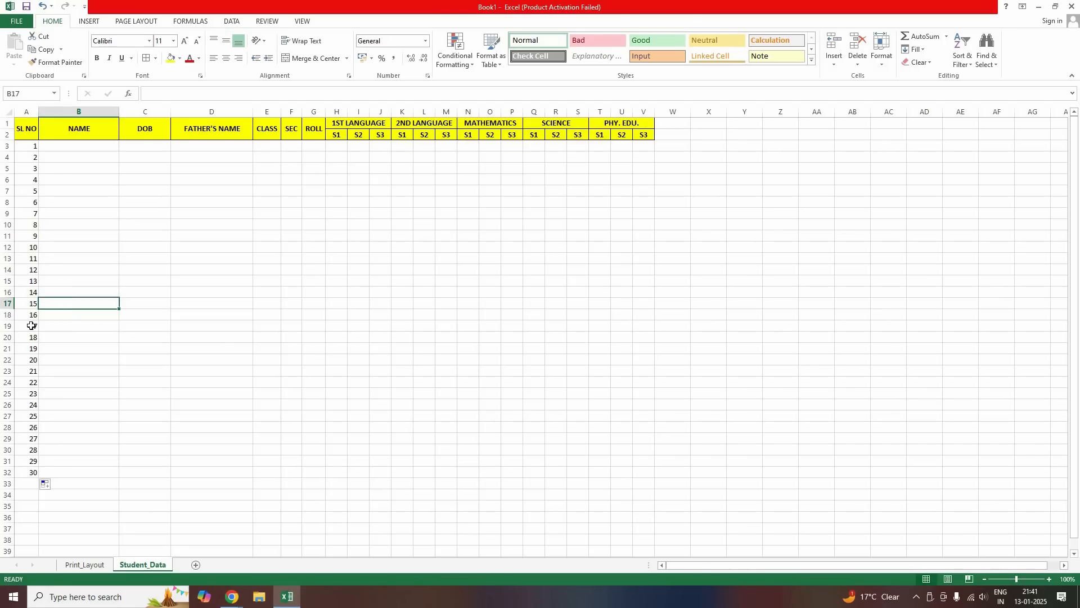
Delete the serial numbers in A13:A32 and A4:A16 so only 1 remains, then select A3
left_click(30, 260)
left_click(29, 475, "shift")
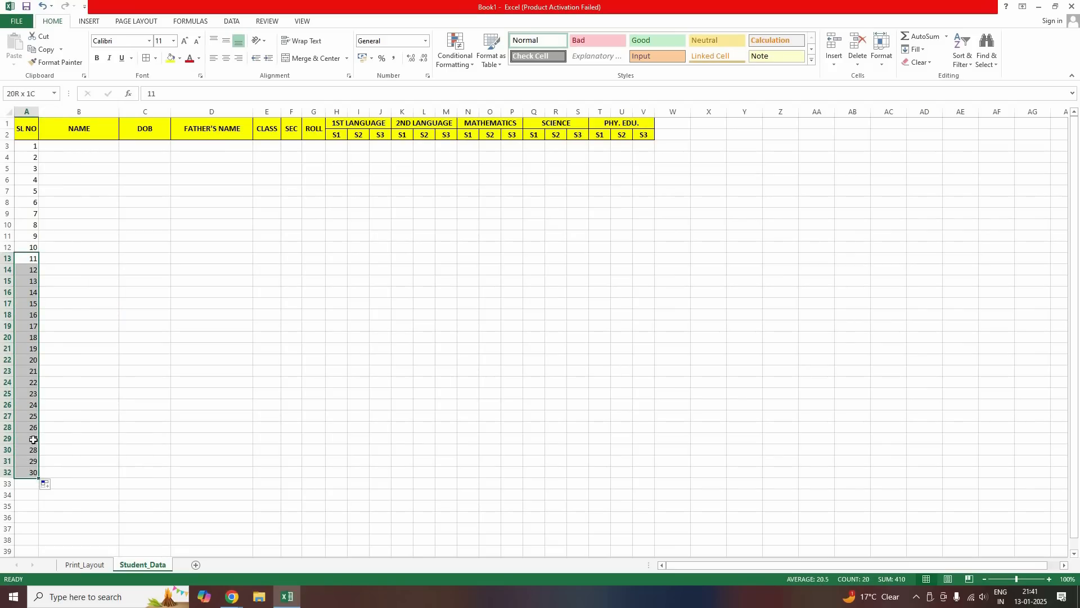
key("Delete")
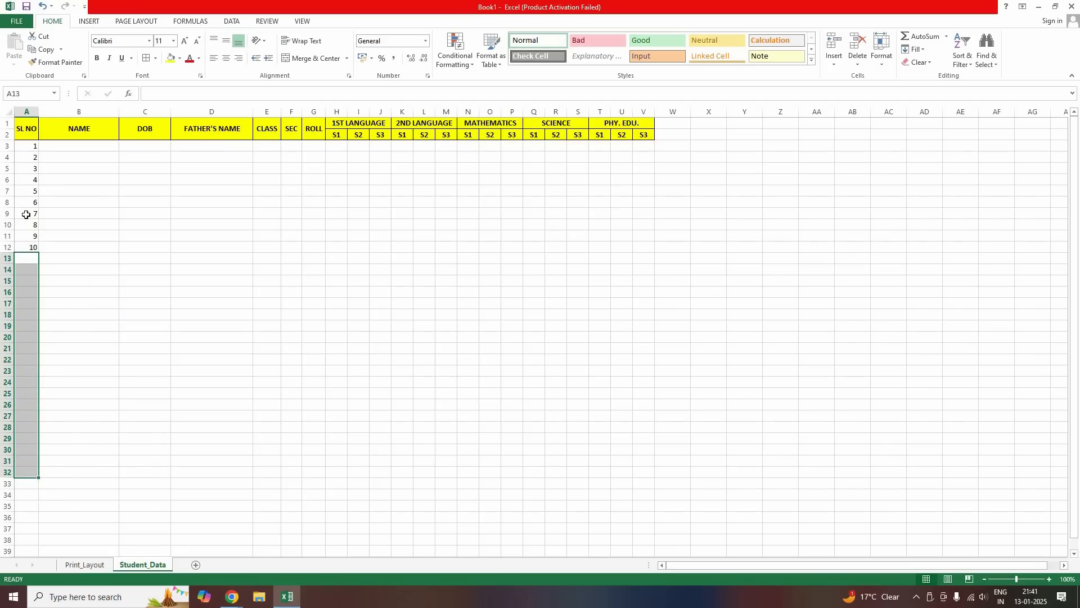
left_click_drag(27, 157, 27, 168)
left_click_drag(27, 300, 27, 292)
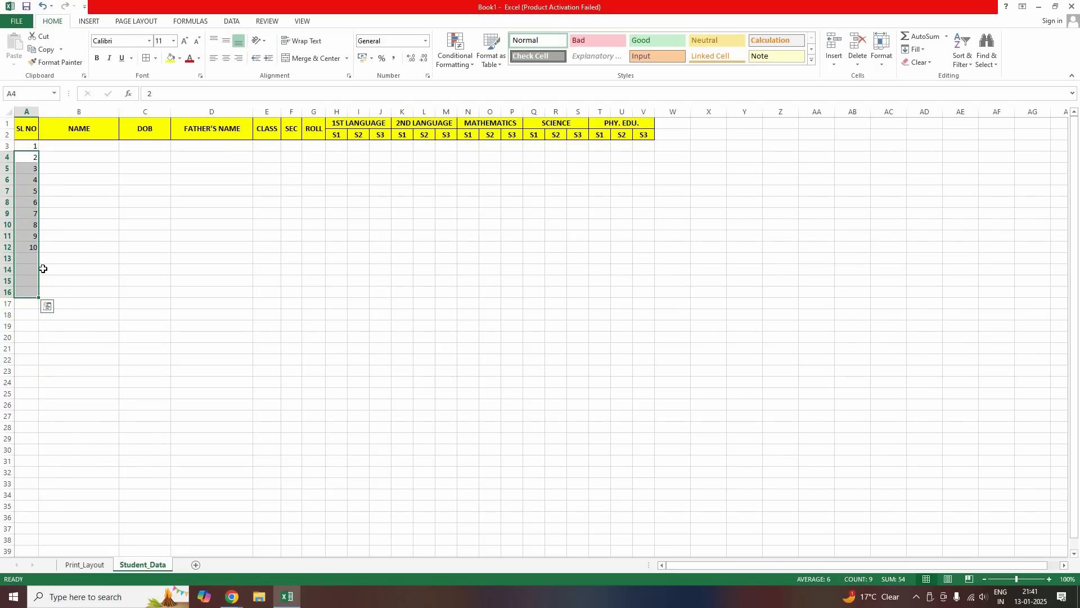
key("Delete")
left_click(205, 247)
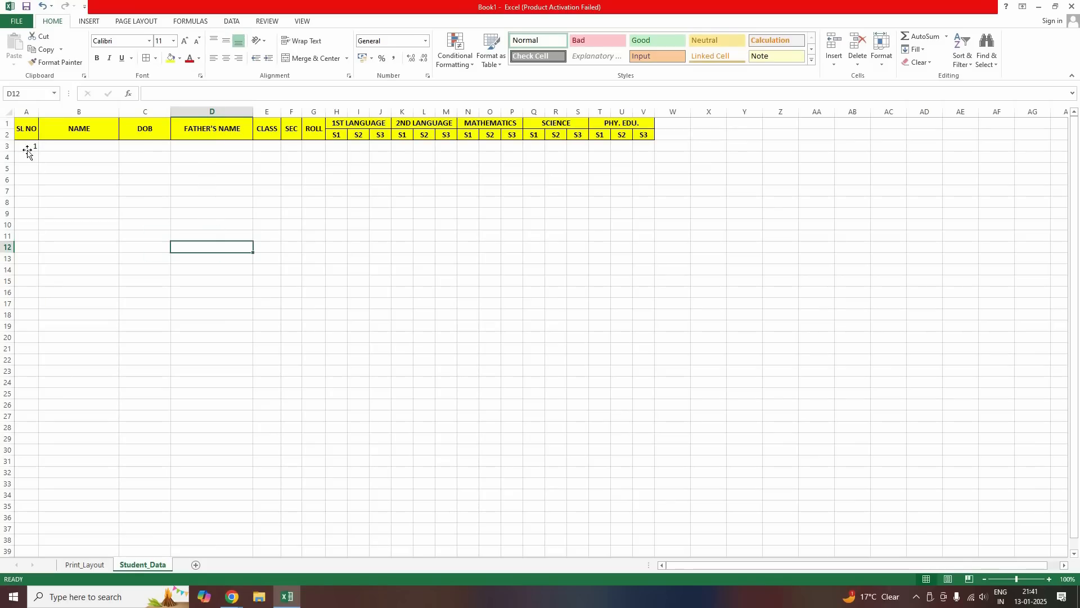
left_click(24, 147)
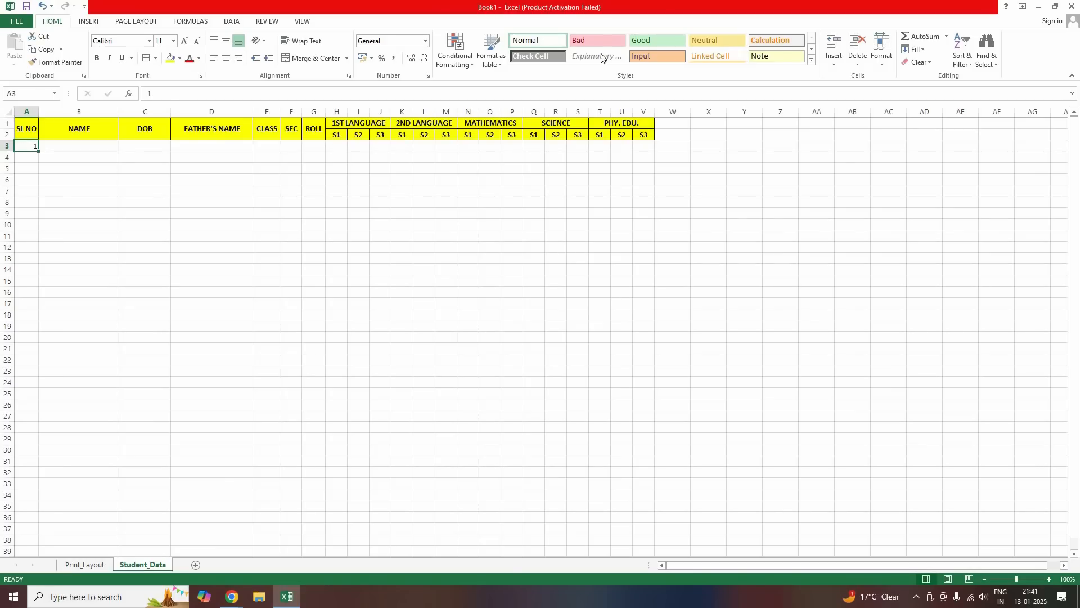
Fill the SL NO column from A3 as a linear column series with stop value 1000
left_click(925, 51)
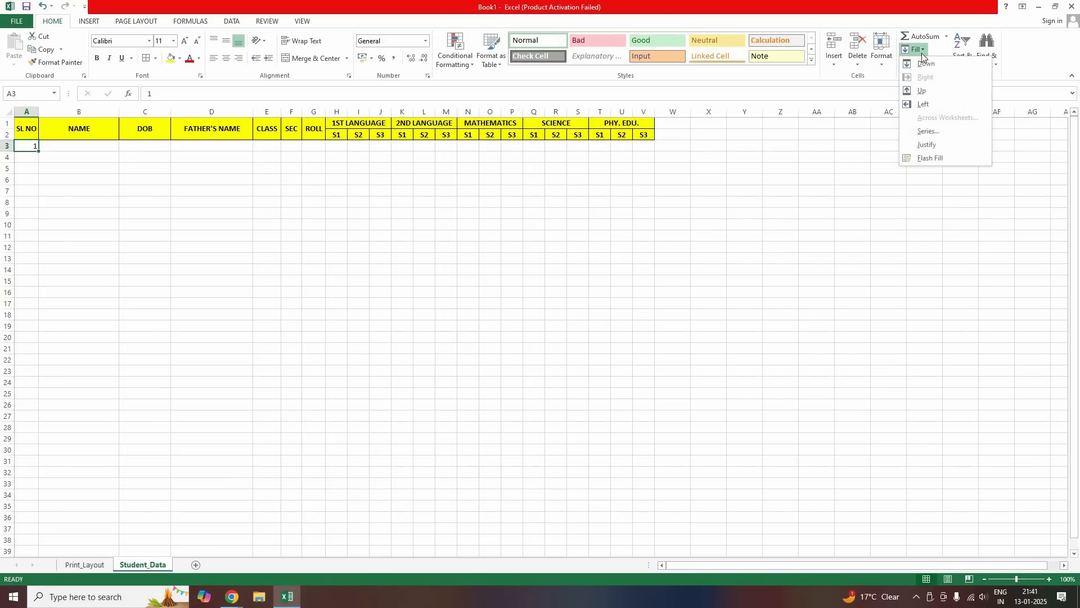
left_click(942, 133)
left_click(356, 227)
left_click(464, 279)
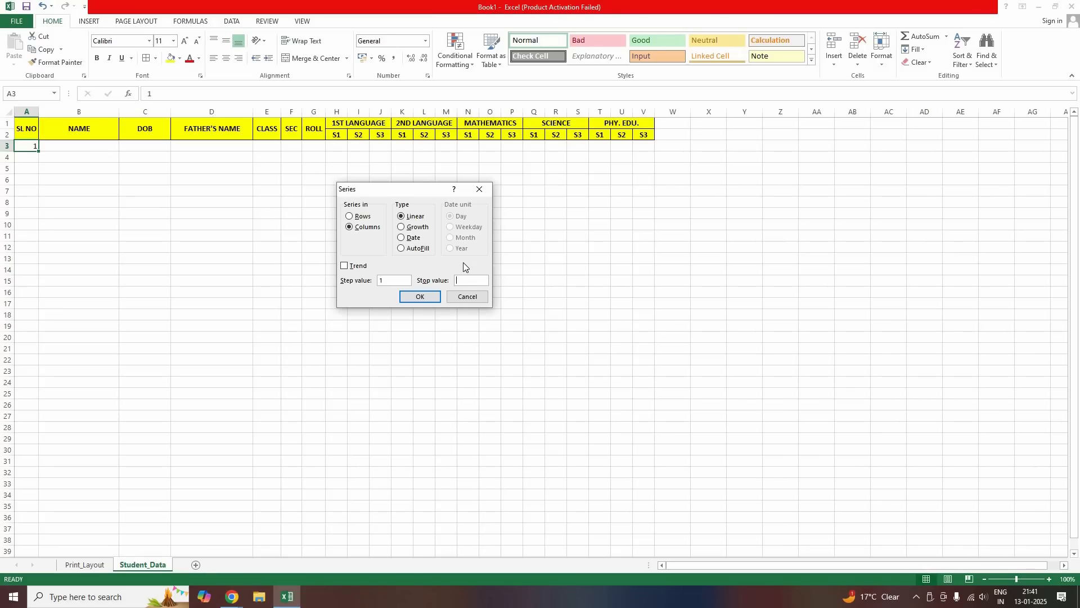
type("1000")
left_click(427, 298)
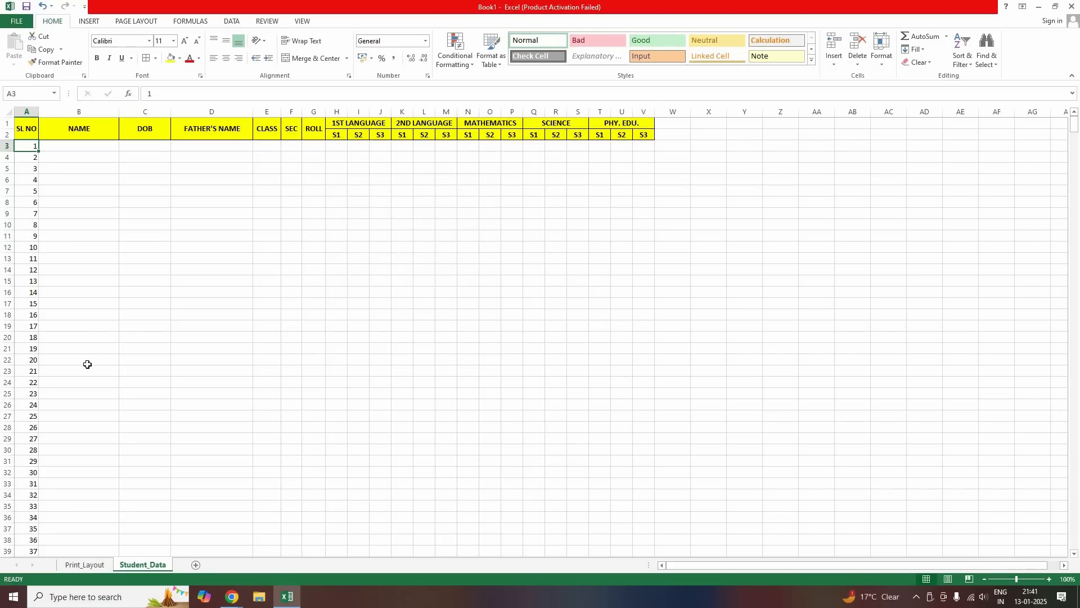
scroll(90, 360, "down", 20)
scroll(998, 287, "down", 20)
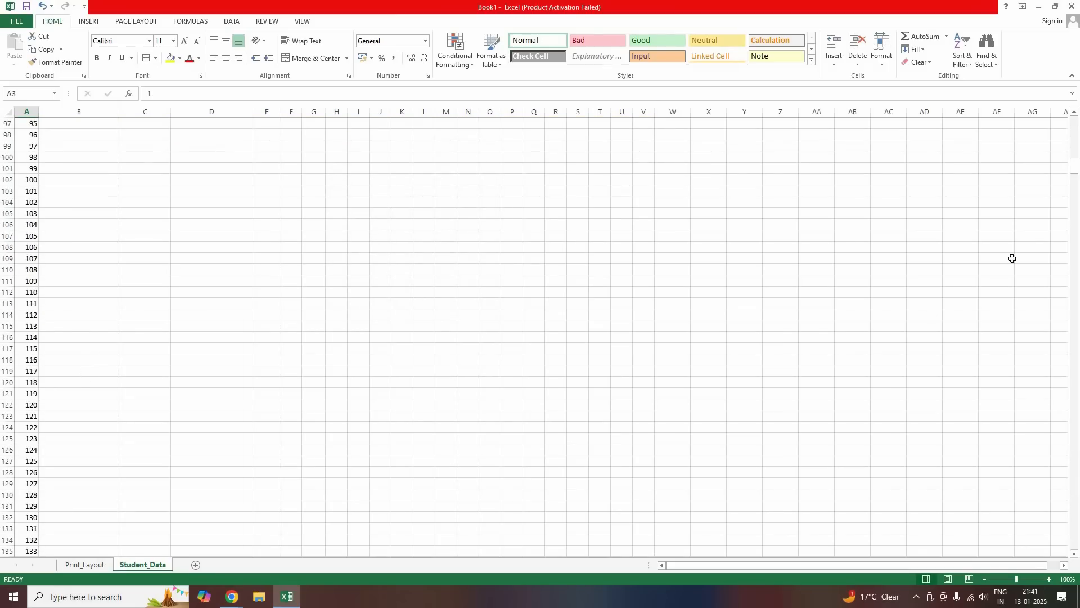
left_click_drag(1074, 189, 74, 175)
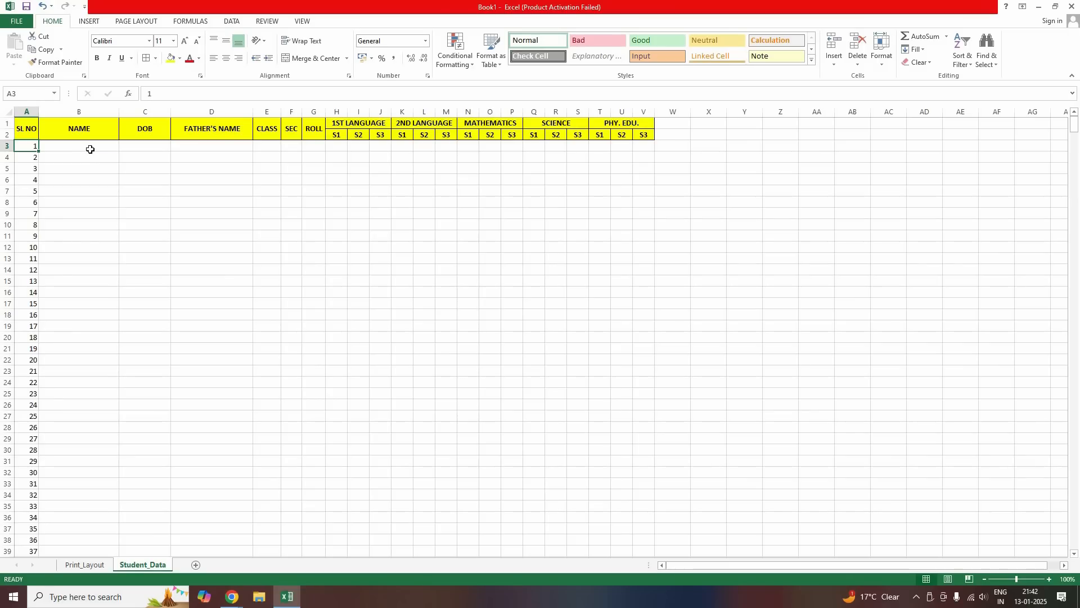
Enter the first student's name in B3 and date of birth 12-05-2014
key("Right")
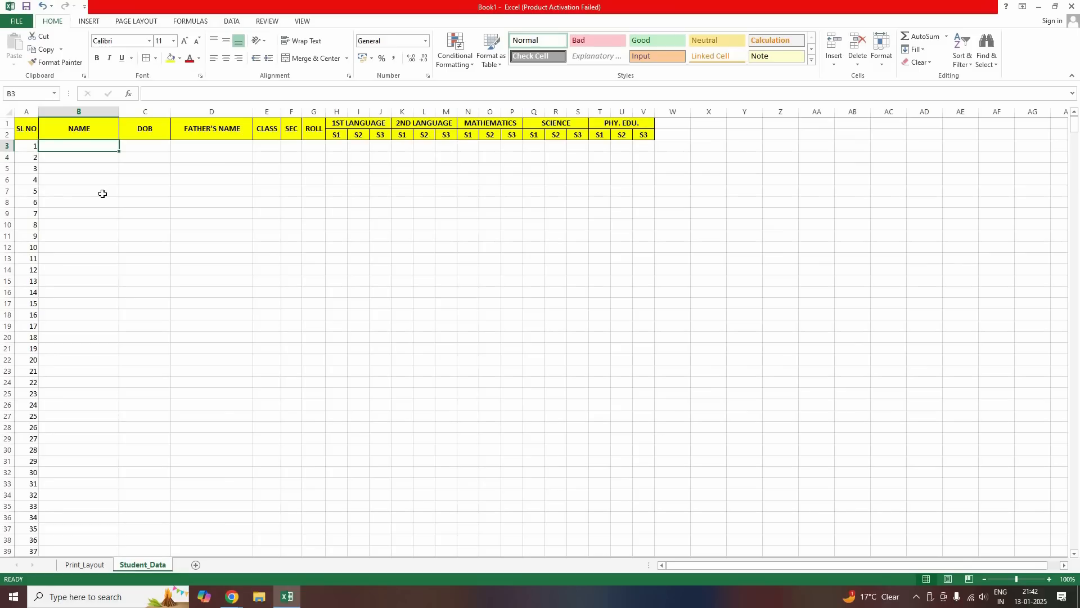
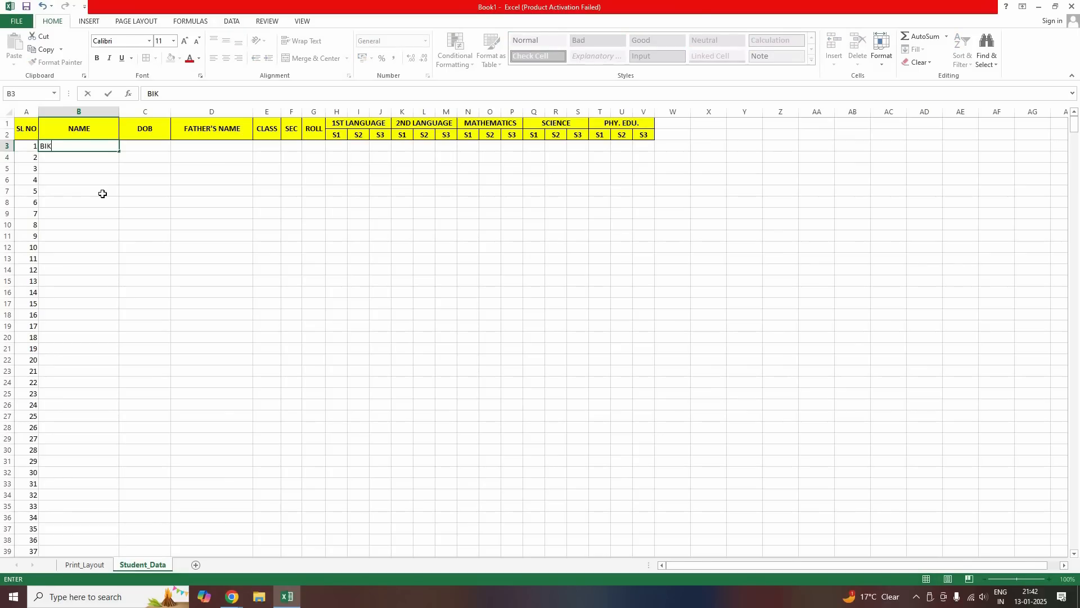
key("Tab")
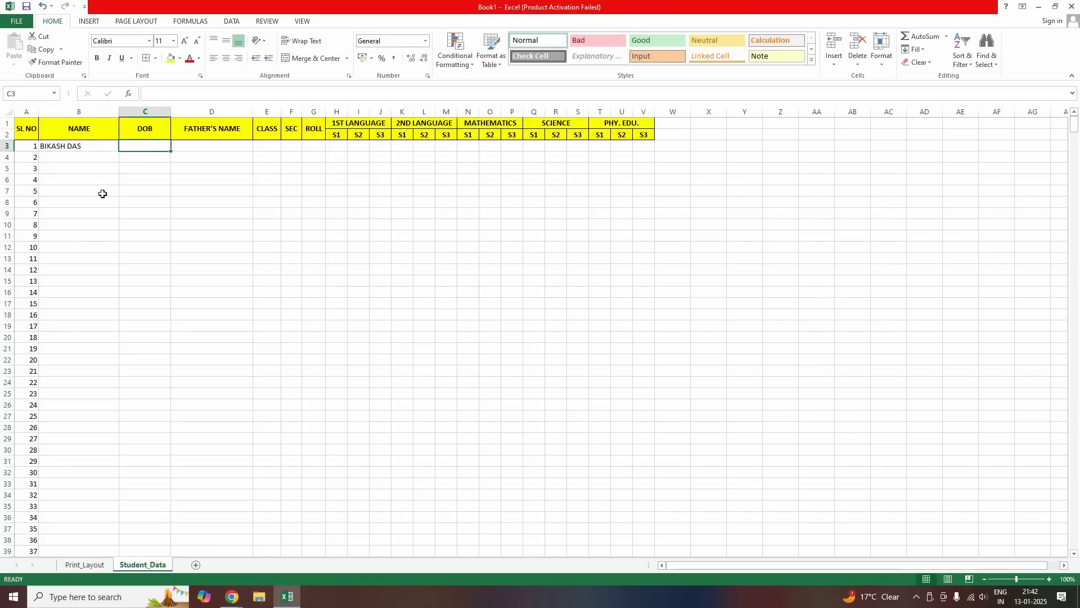
type("12-05-")
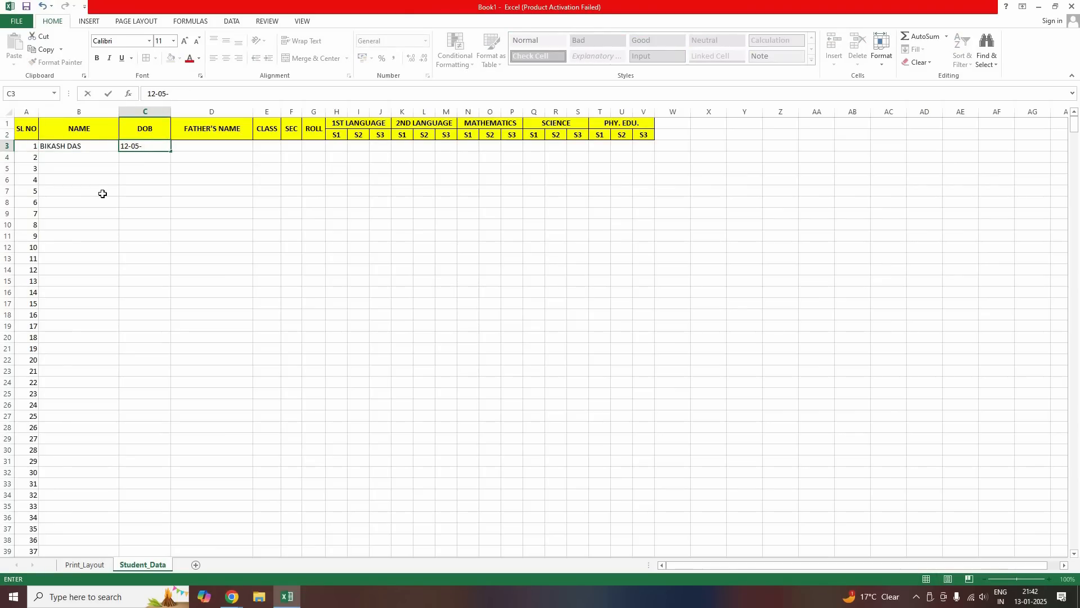
type("2014")
key("Tab")
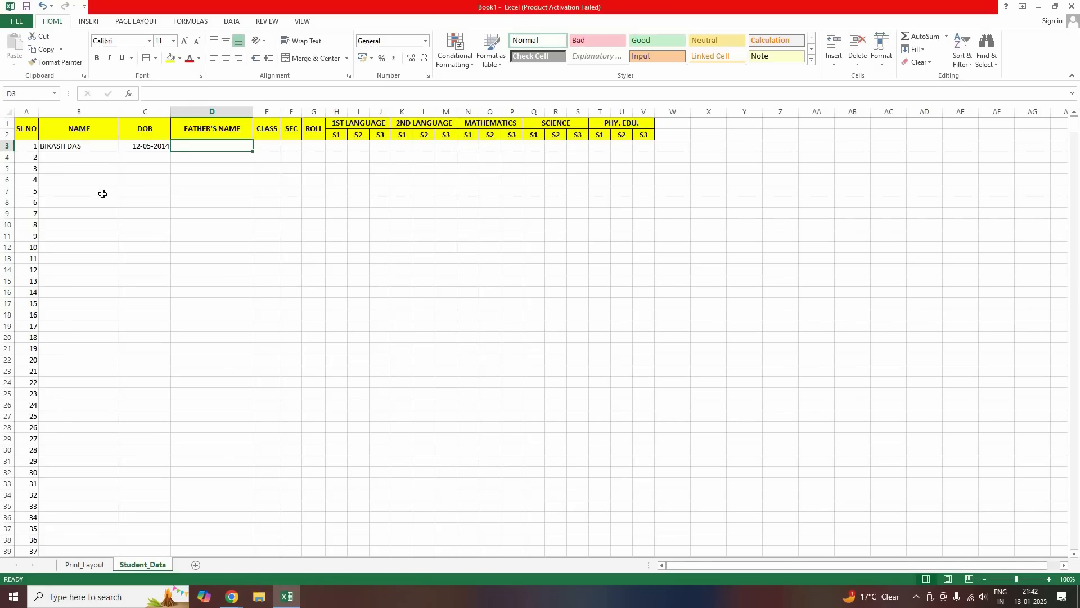
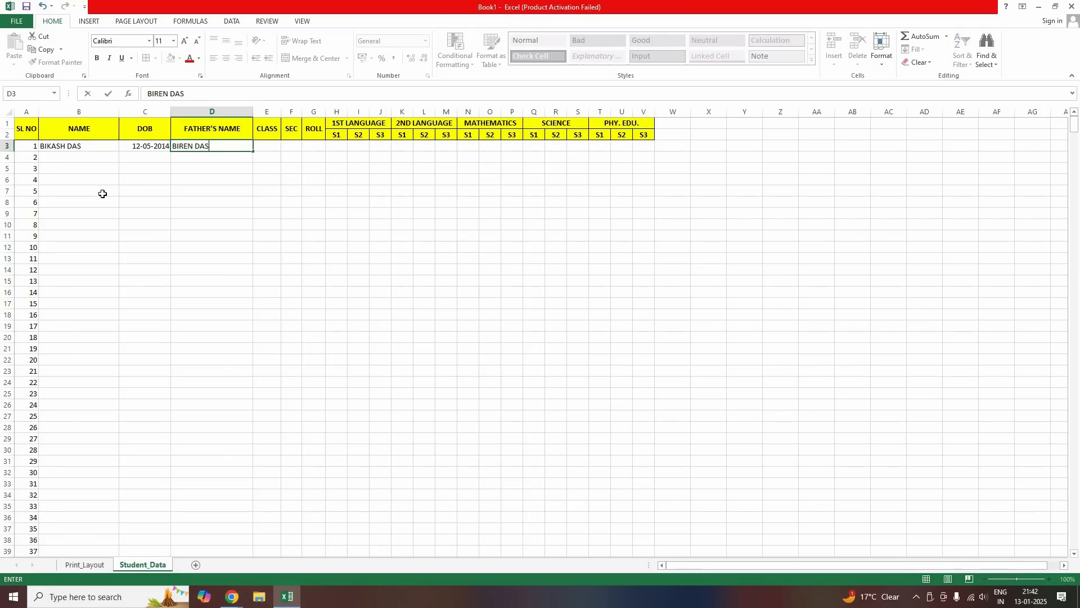
Add the father's name, class V, section A and roll 1, then view Print_Layout
key("Tab")
type("V")
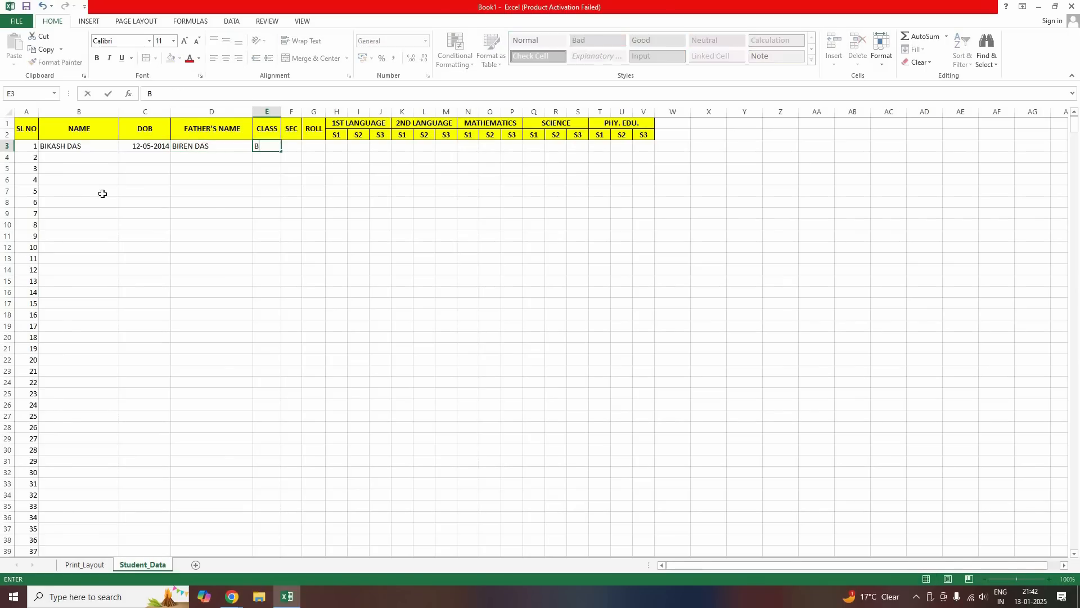
key("Tab")
type("A")
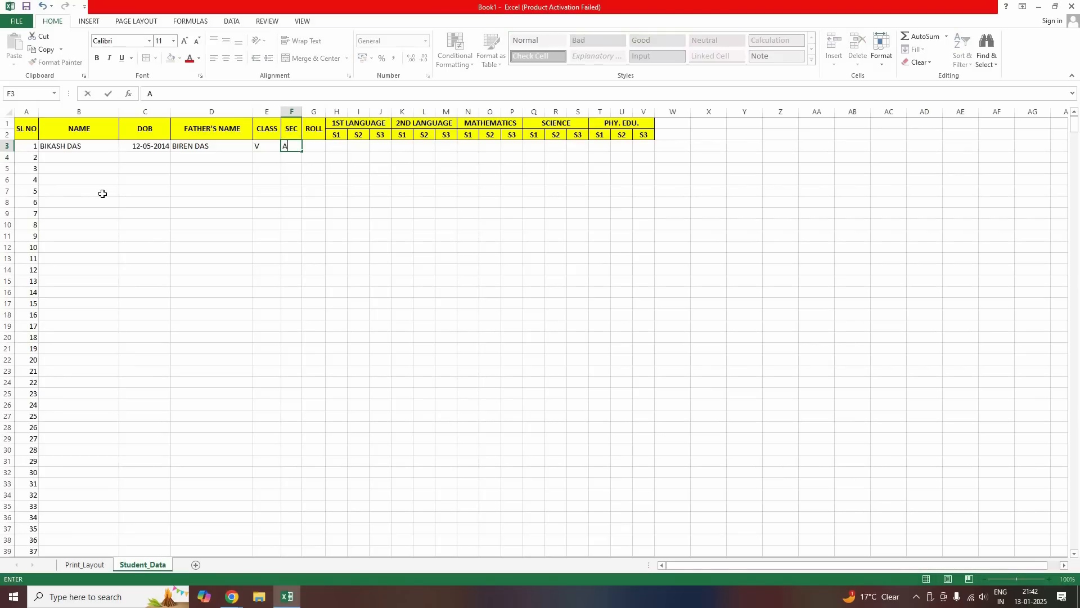
key("Tab")
type("1")
key("Tab")
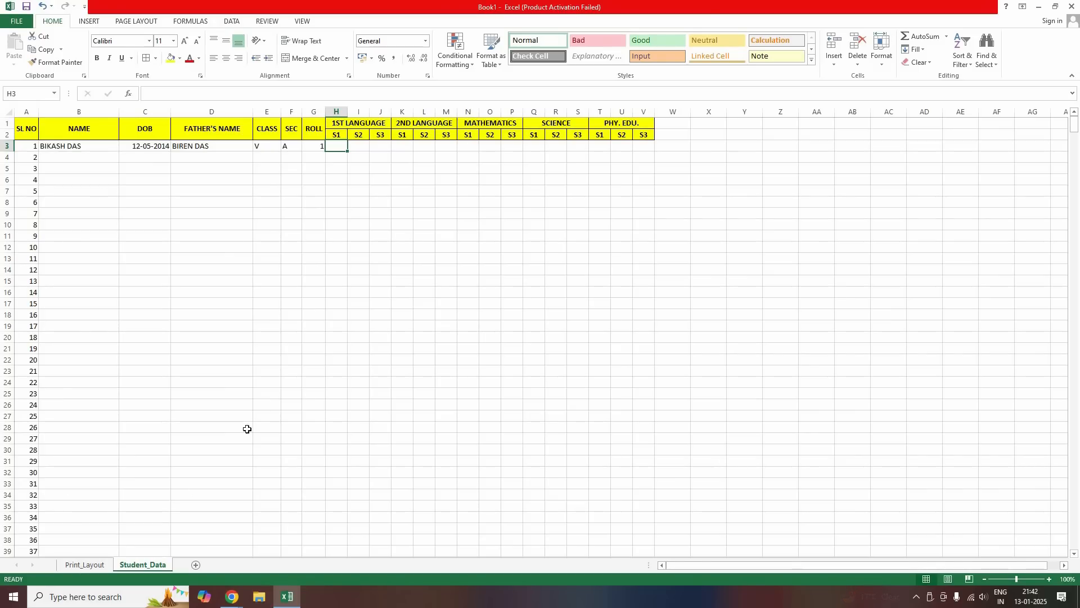
key("ctrl+Page_Up")
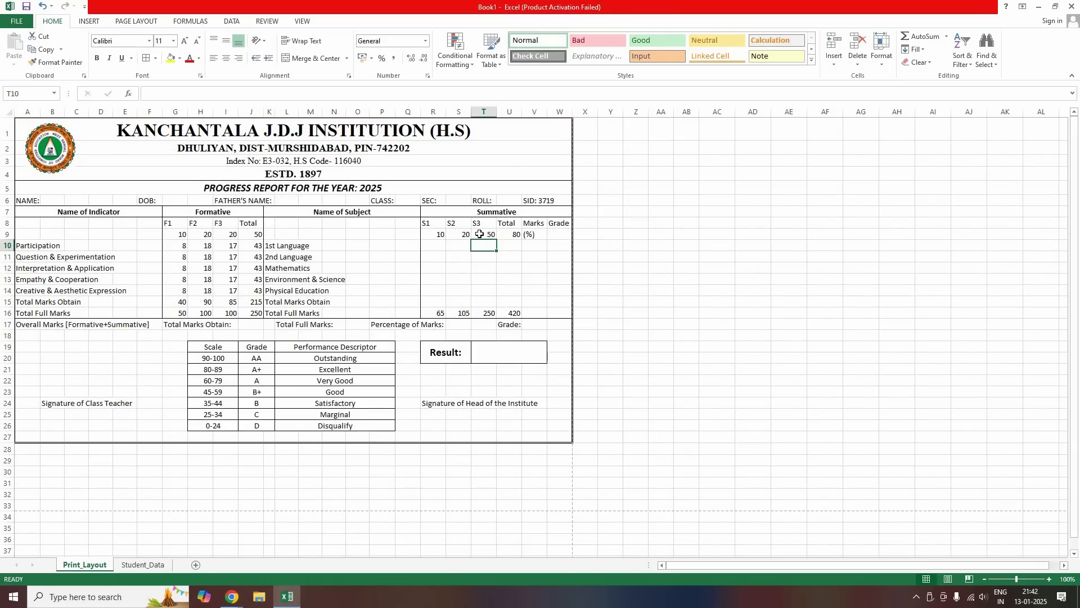
On Student_Data, enter 1st Language marks 8, 18, 45 and 2nd Language marks 10, 19, 50
left_click(140, 565)
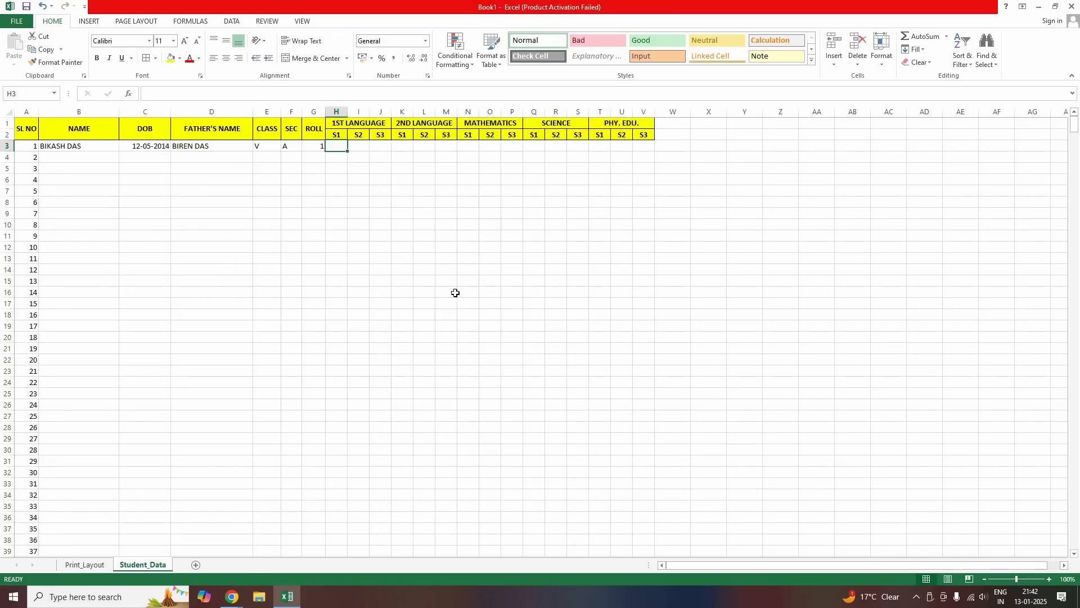
type("8")
key("Tab")
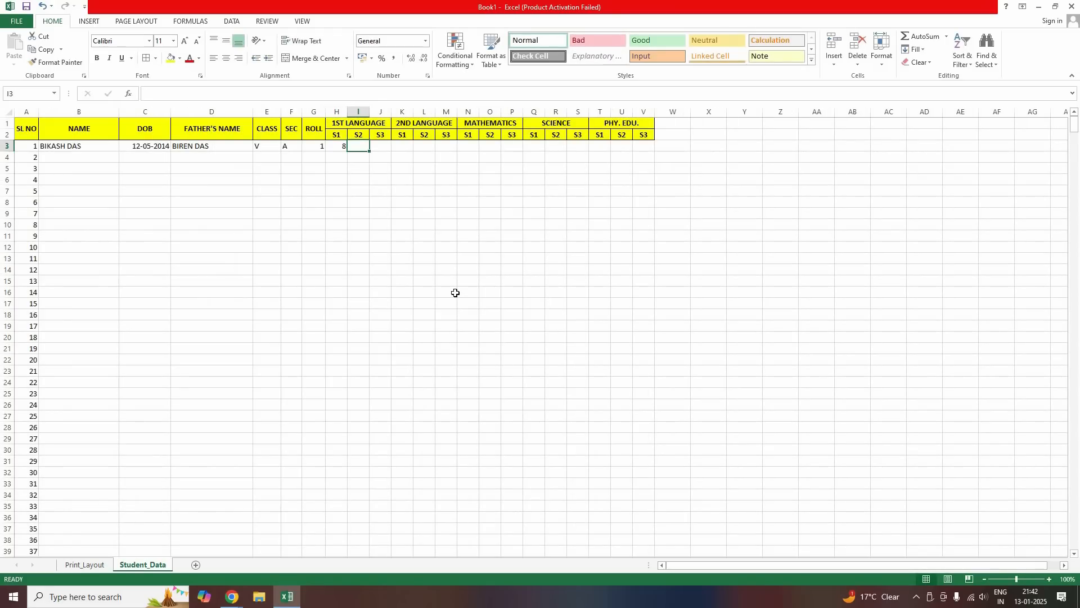
type("18")
key("Tab")
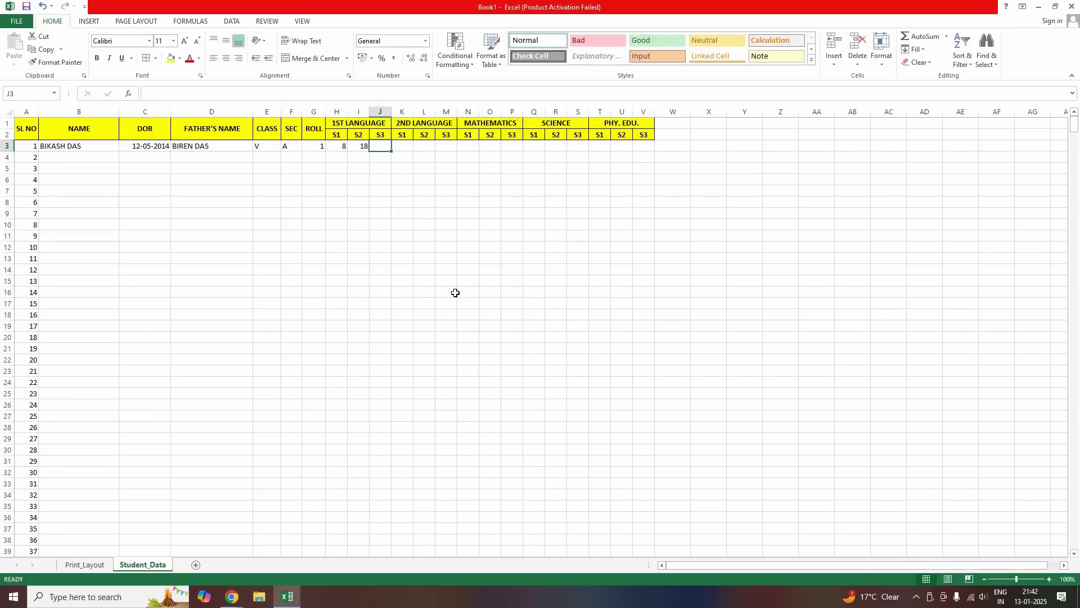
type("45")
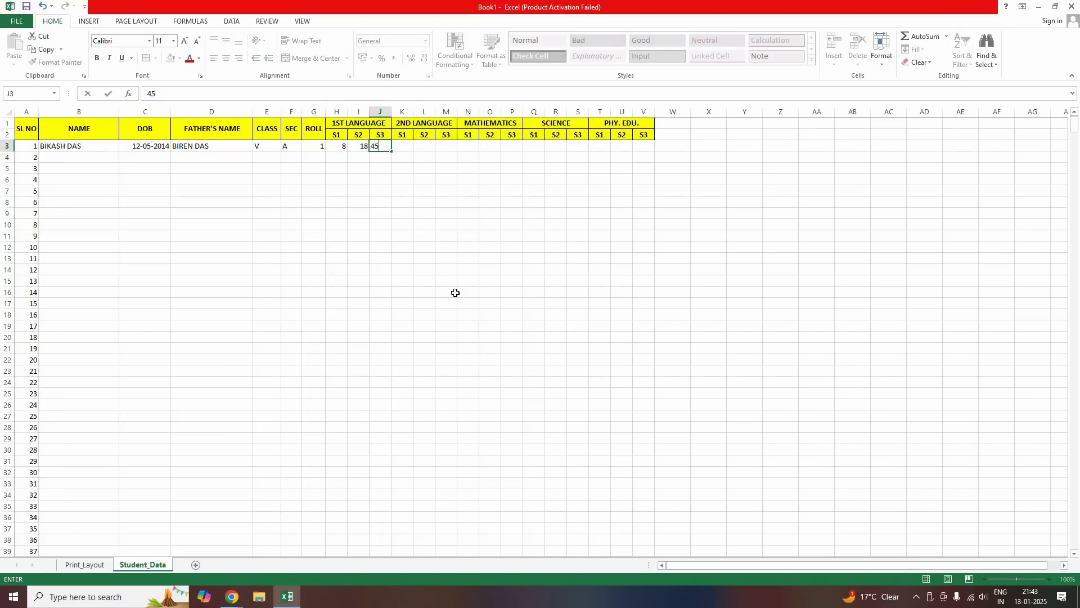
key("Tab")
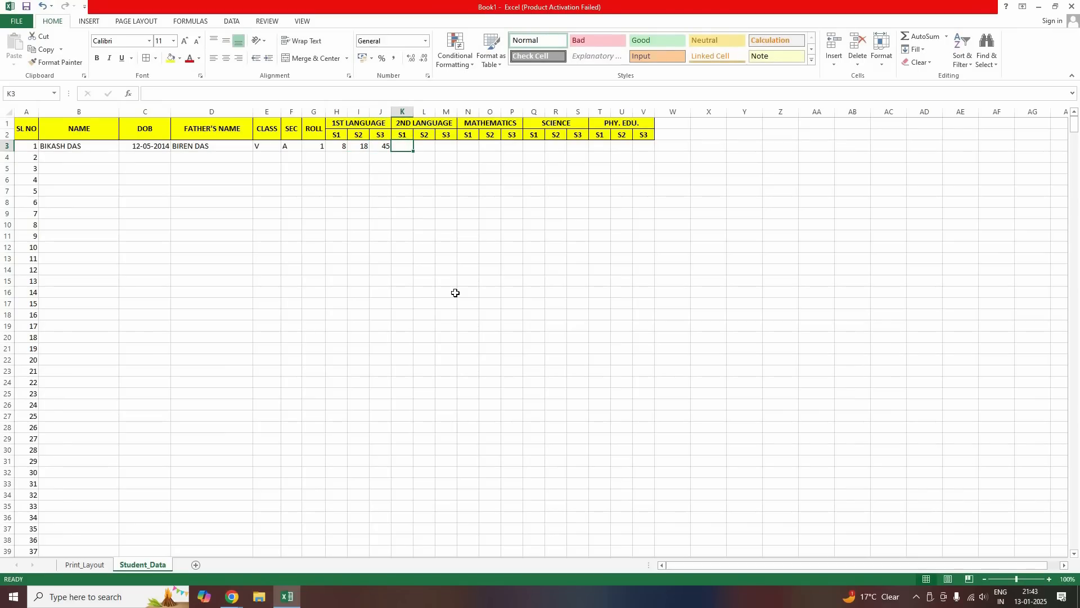
type("10")
key("Tab")
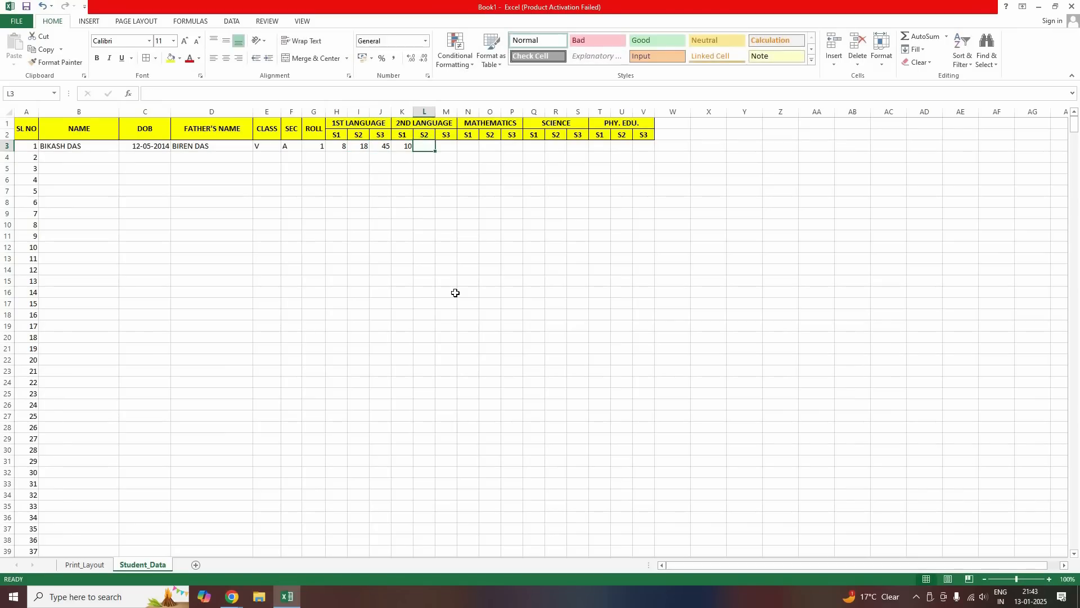
type("19")
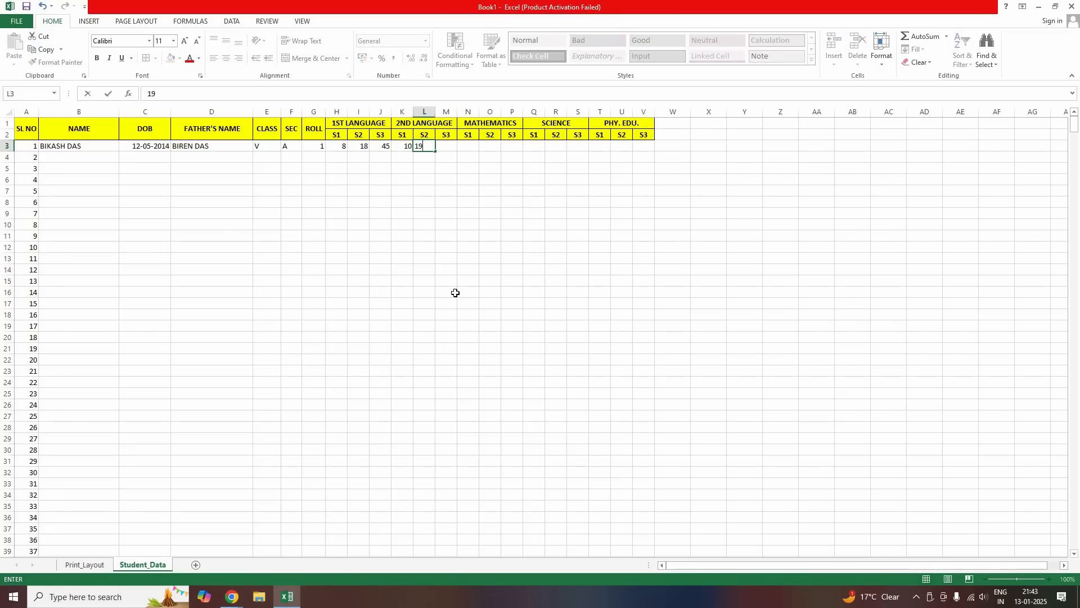
key("Tab")
type("50")
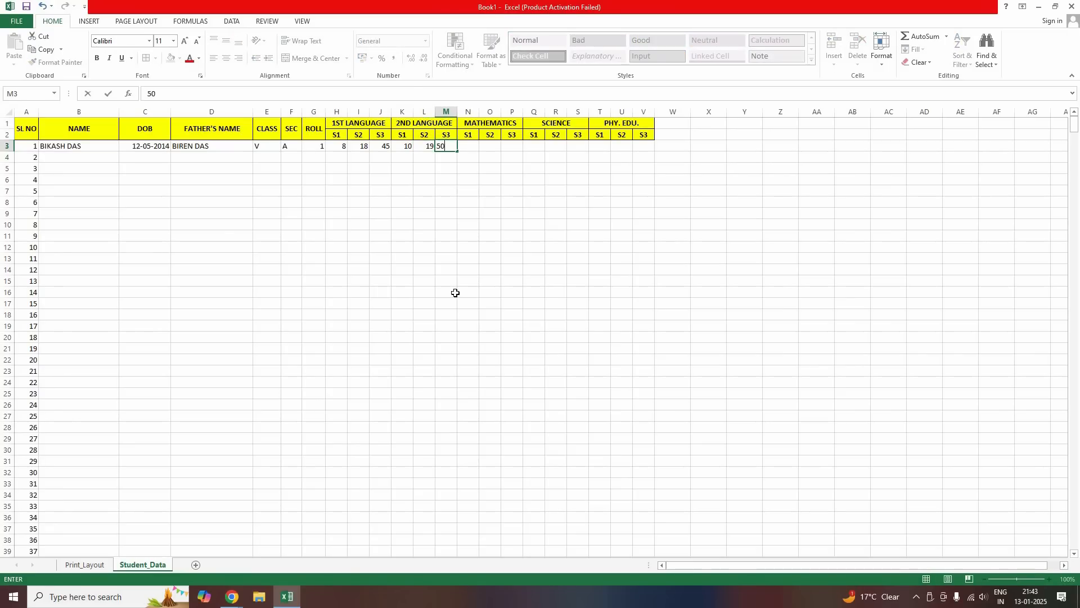
key("Tab")
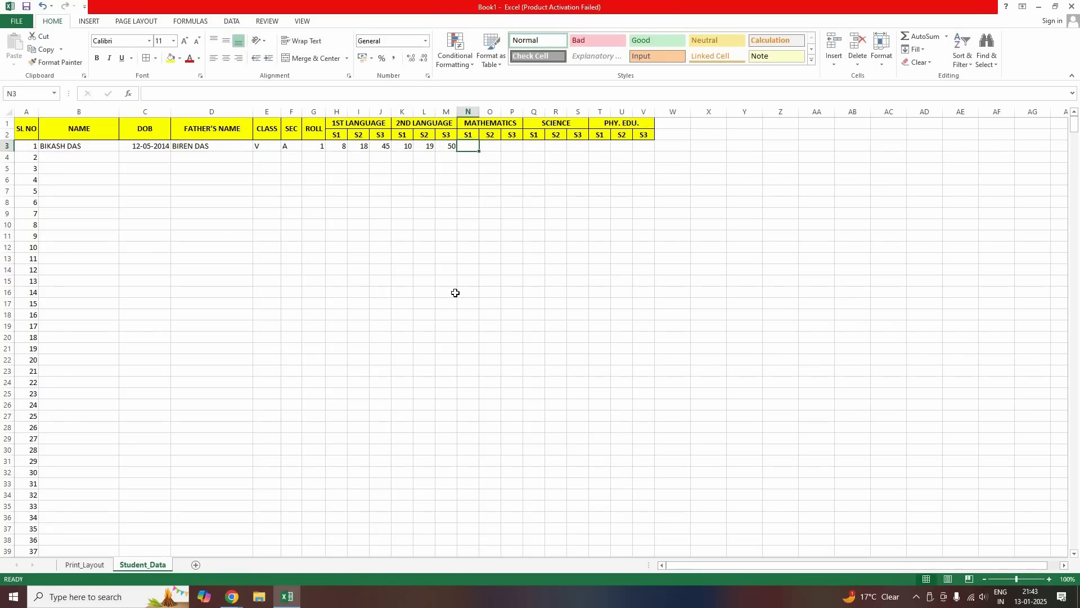
Enter Mathematics marks 10, 20, 50 and Science marks 10, 20, 58
type("10")
key("Tab")
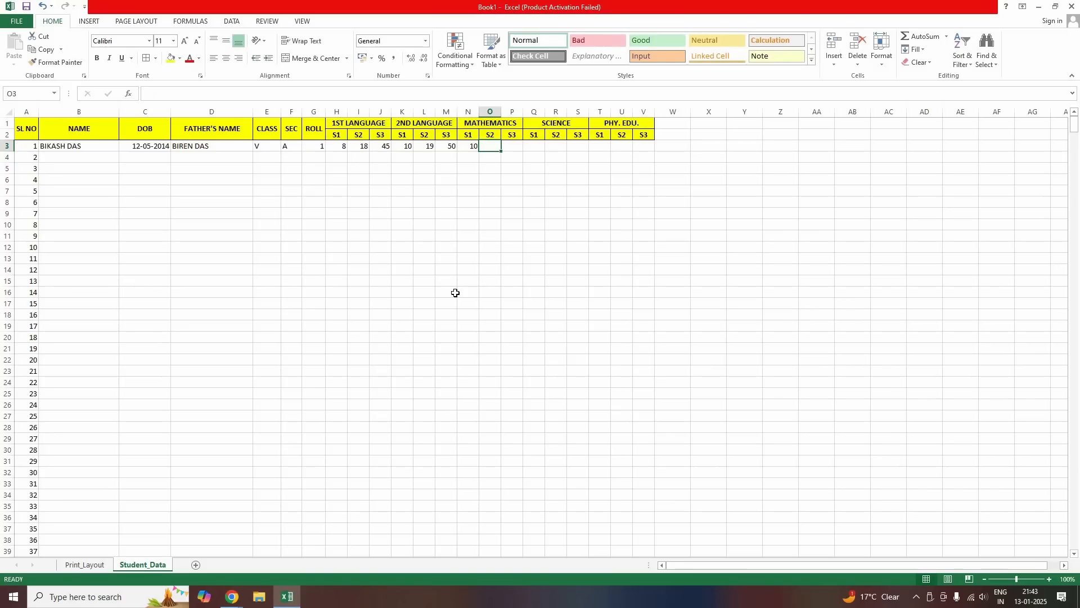
type("20")
key("Tab")
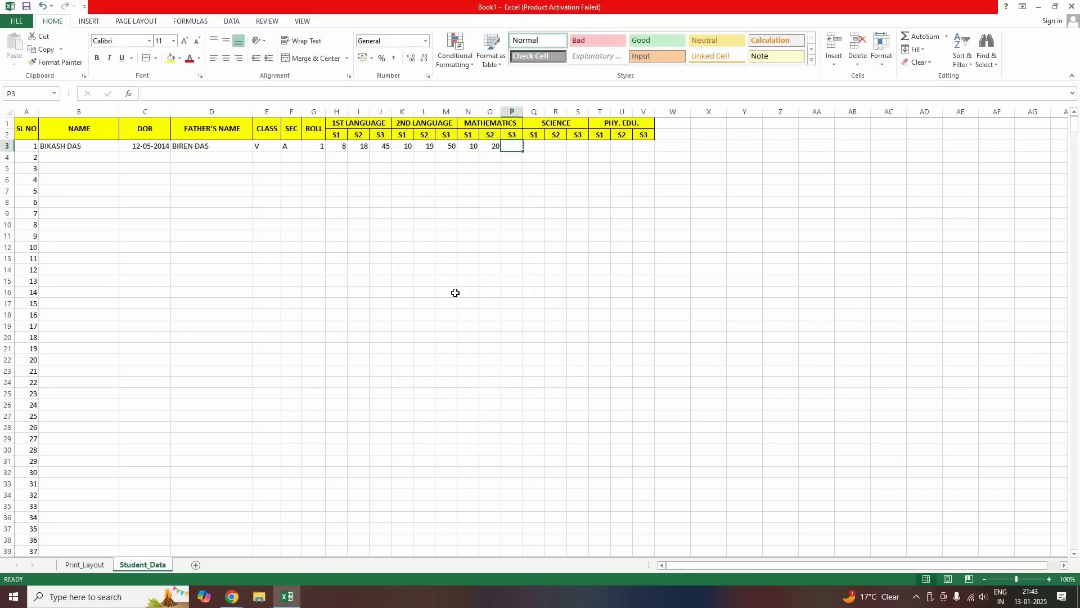
type("50")
key("Tab")
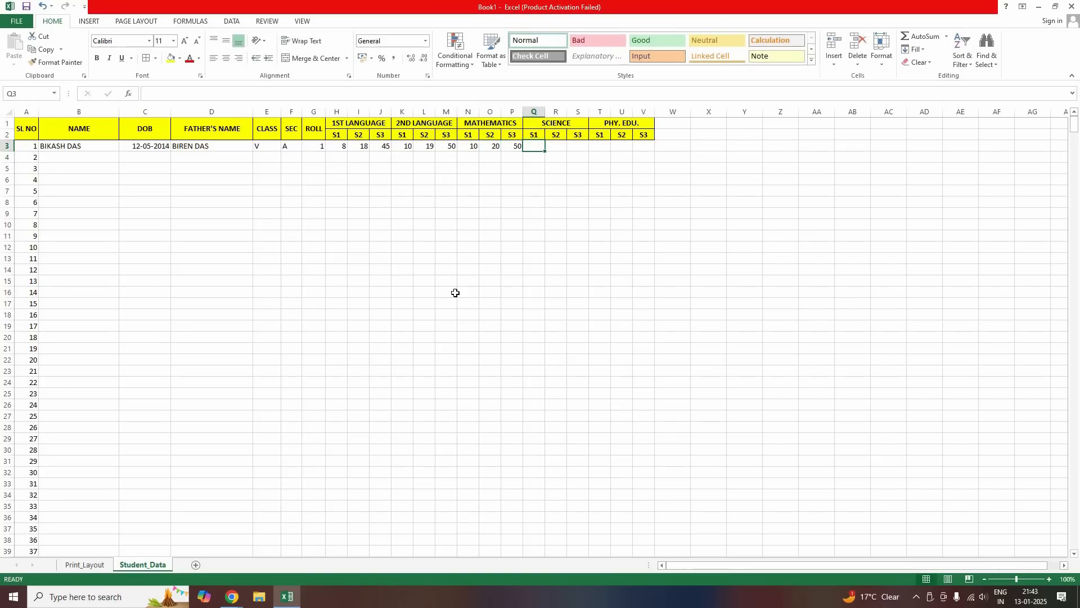
type("10")
key("Tab")
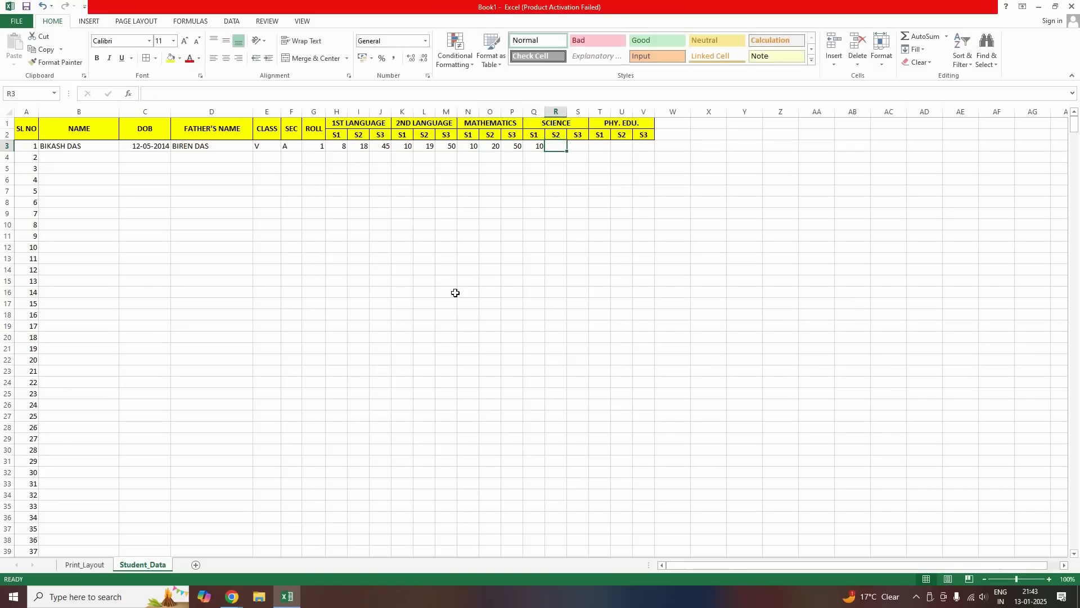
type("20")
key("Tab")
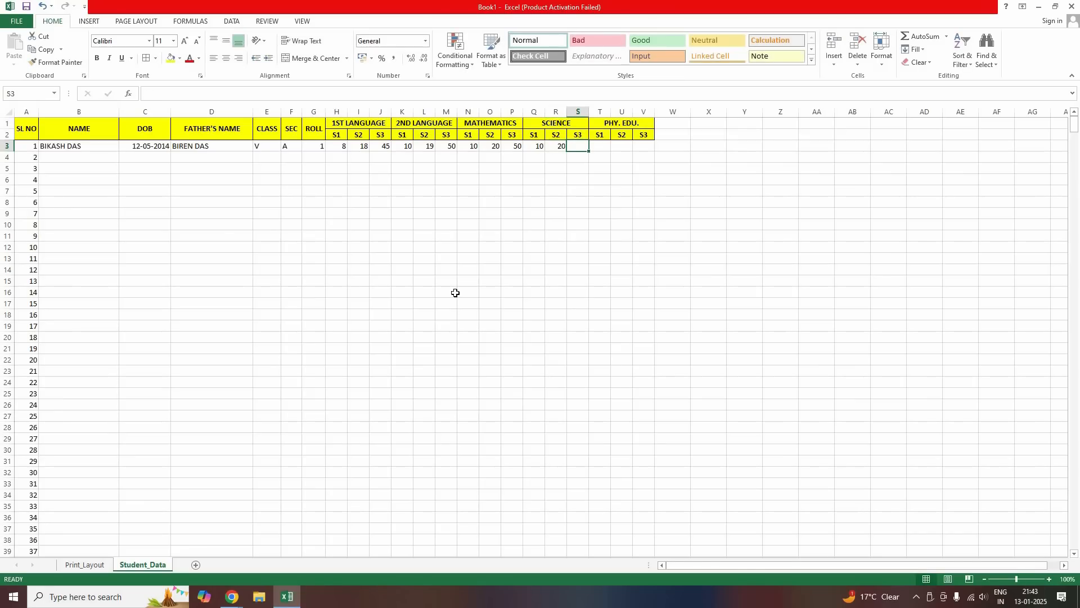
type("58")
key("Tab")
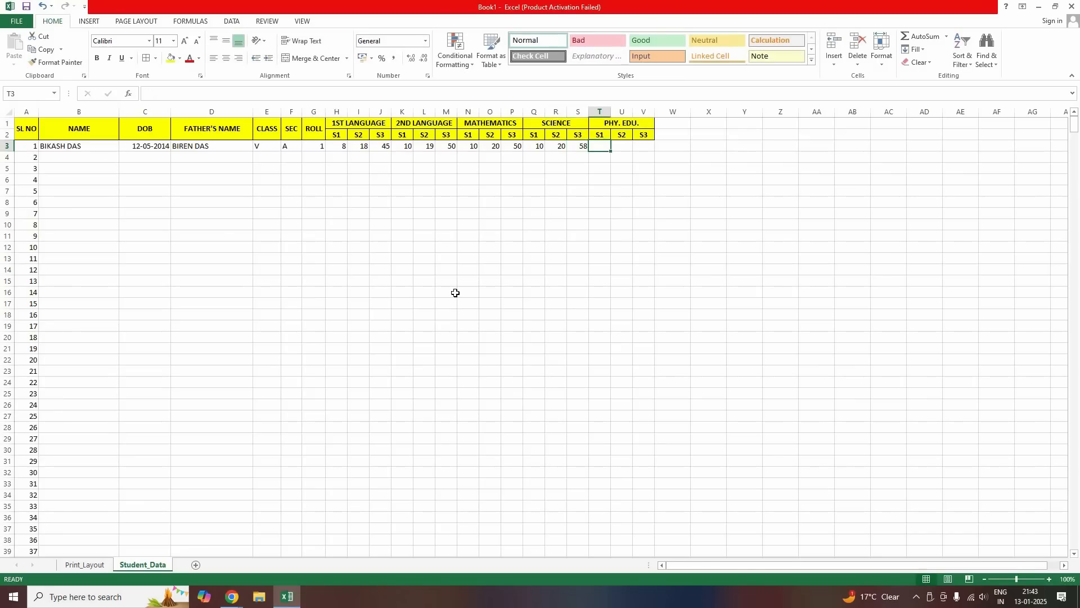
Enter Phys. Edu. marks 10, 20, 50 and move back to row 4's name cell
type("10")
key("Tab")
type("20")
key("Tab")
type("50")
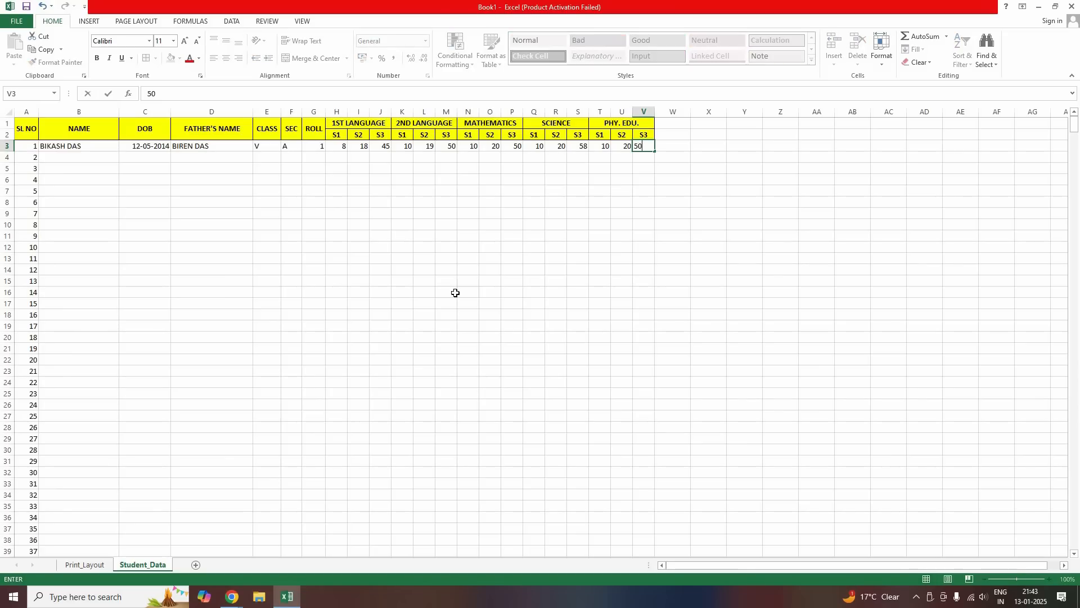
key("Return")
key("Left")
key("Left")
key("Left")
key("Left")
key("Left")
key("Left")
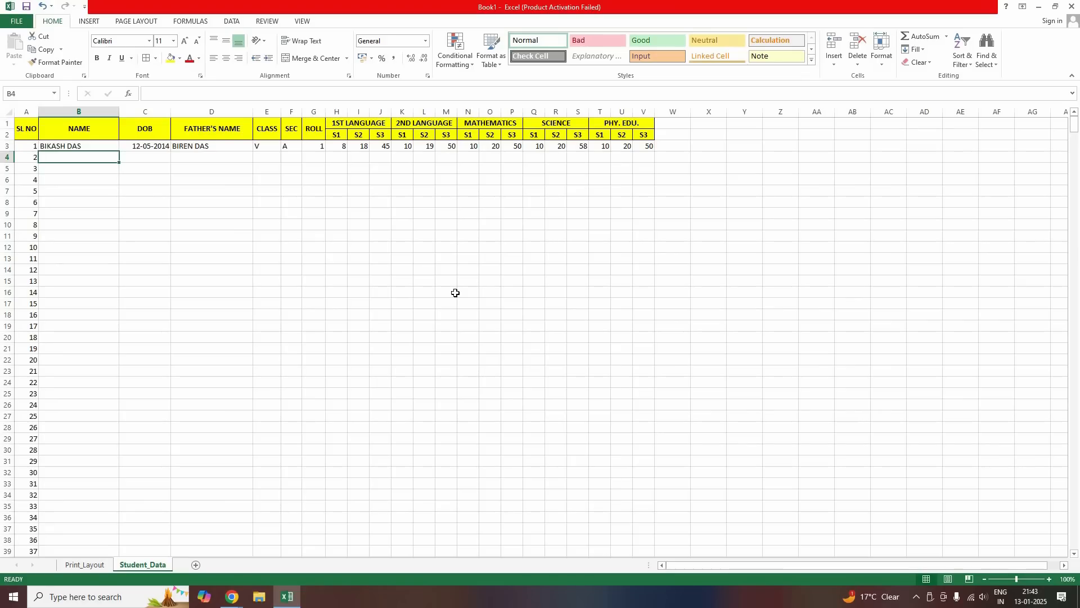
Cancel the half-typed name and correct the first student's Science S3 mark to 50
type("KRISH")
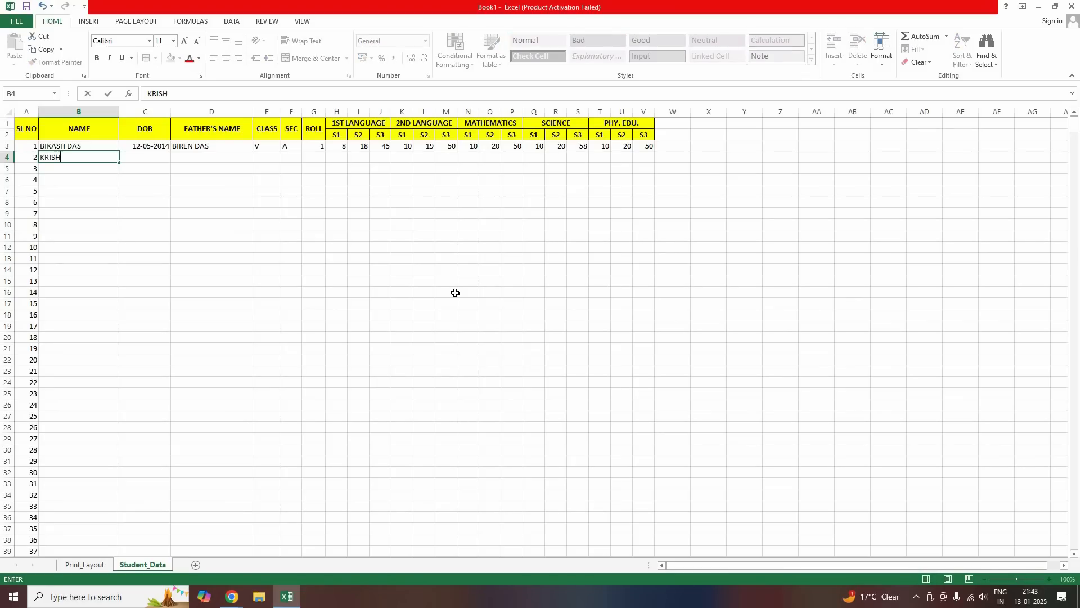
type("NA")
key("Escape")
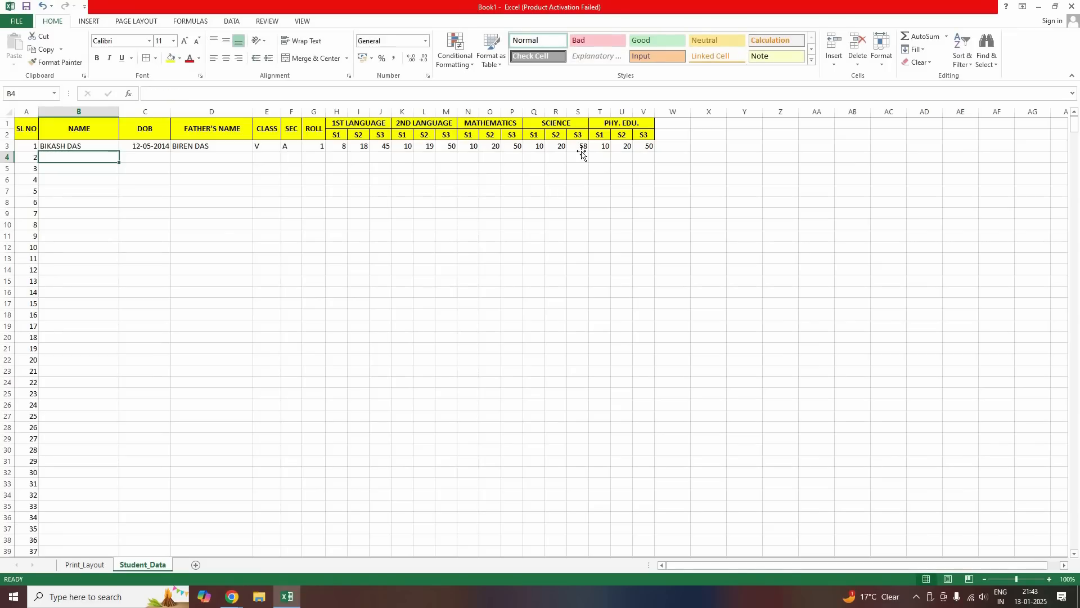
left_click(582, 147)
type("50")
key("Return")
Enter the second student's name in B4 and date of birth 01-01-2014
key("Left")
key("Left")
key("Left")
key("Left")
key("Left")
key("Left")
key("Left")
key("Left")
key("Left")
key("Left")
key("Left")
key("Left")
key("Left")
key("Left")
key("Left")
key("Left")
key("Left")
key("Left")
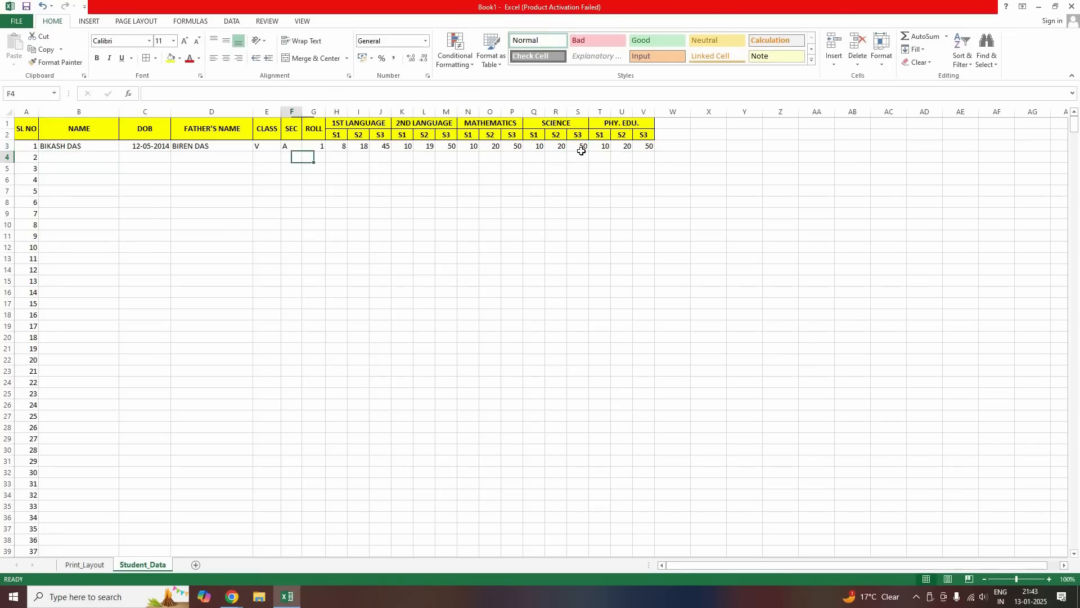
key("Right")
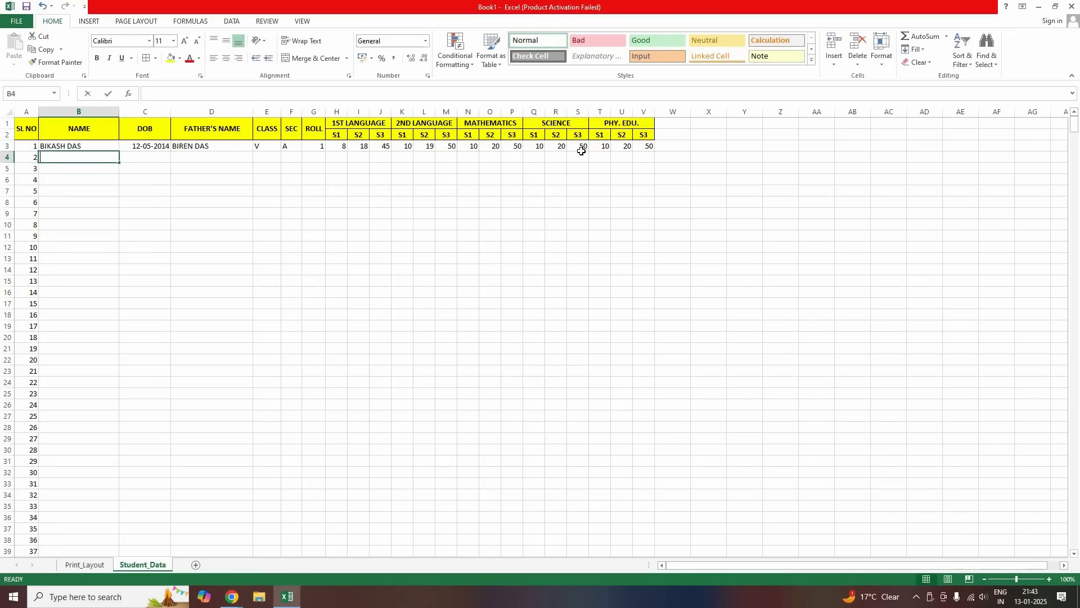
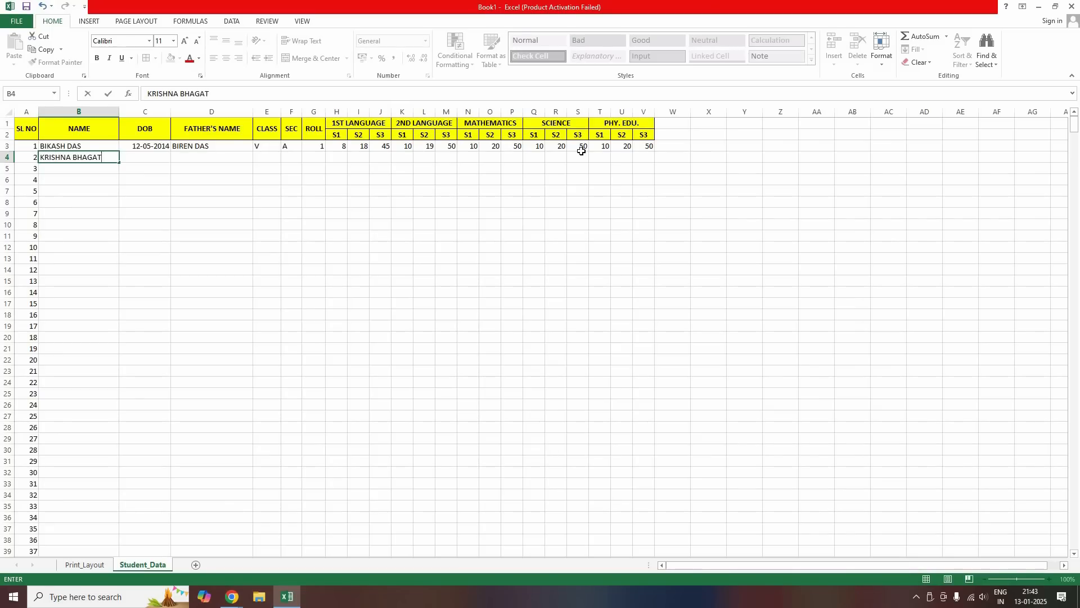
key("Tab")
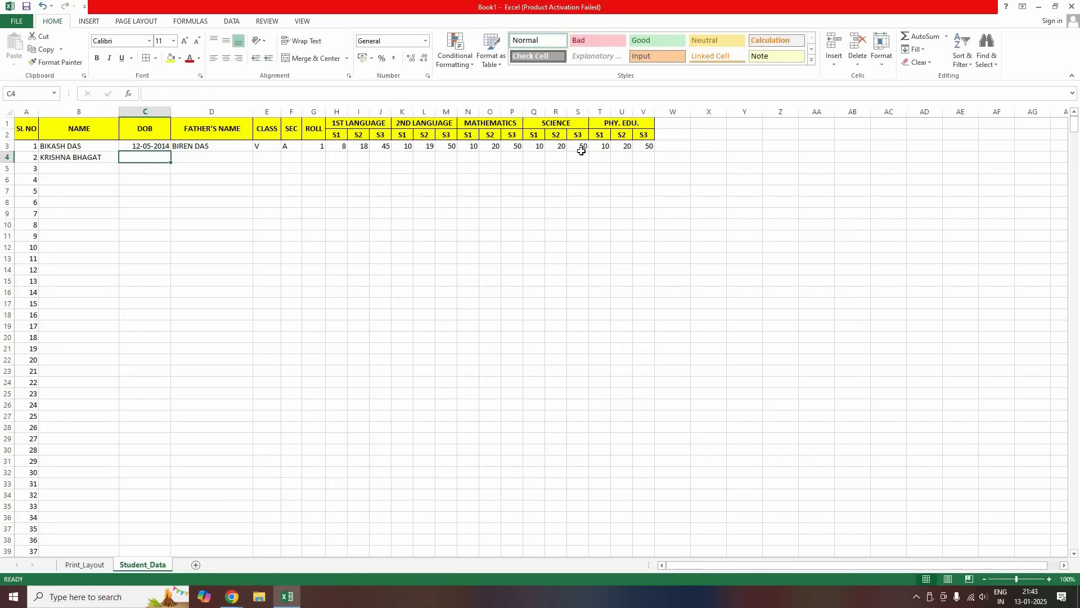
type("01-01-")
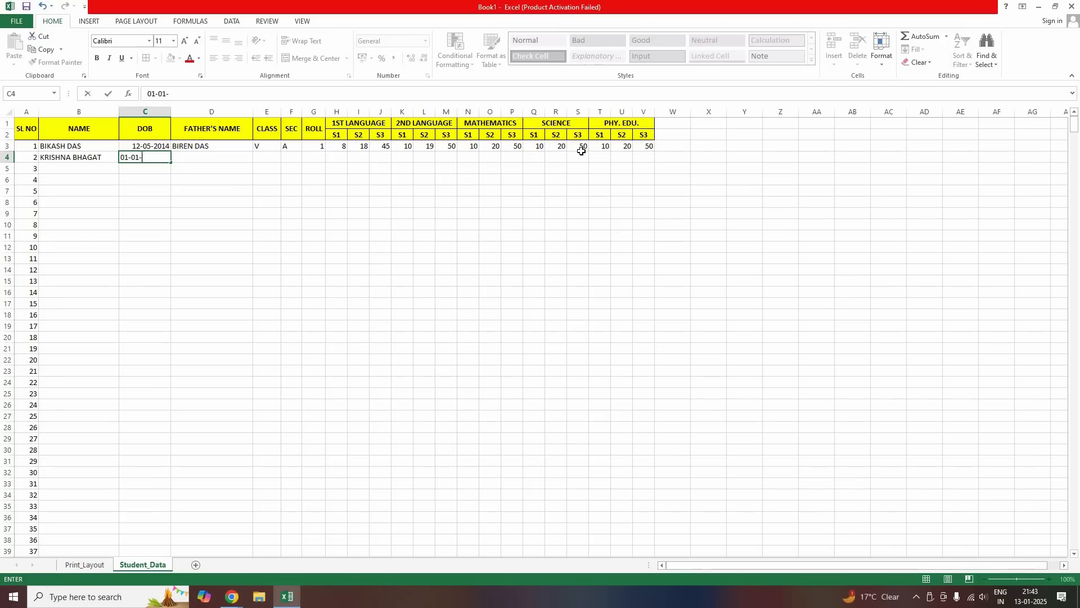
type("2014")
key("Tab")
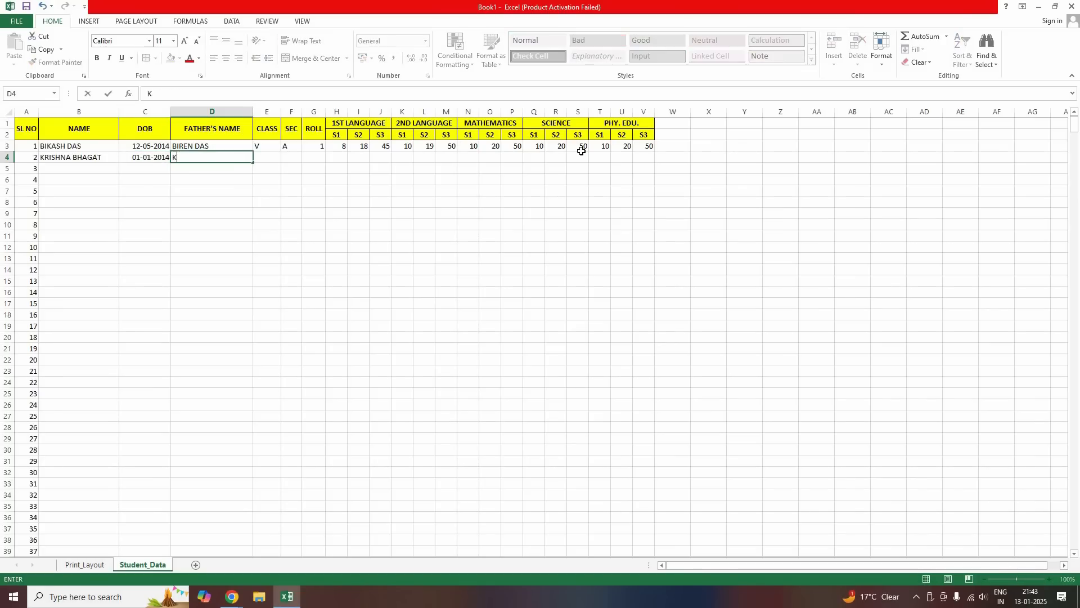
Add the second student's father's name, class V, section A and roll 2
key("Tab")
type("V")
key("Tab")
type("A")
key("Tab")
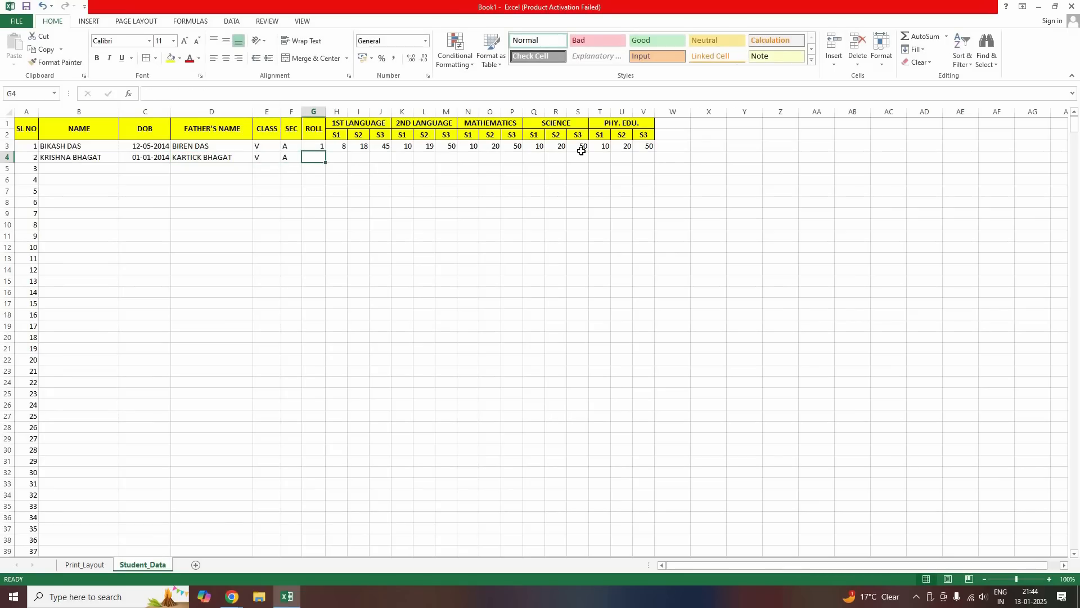
type("2")
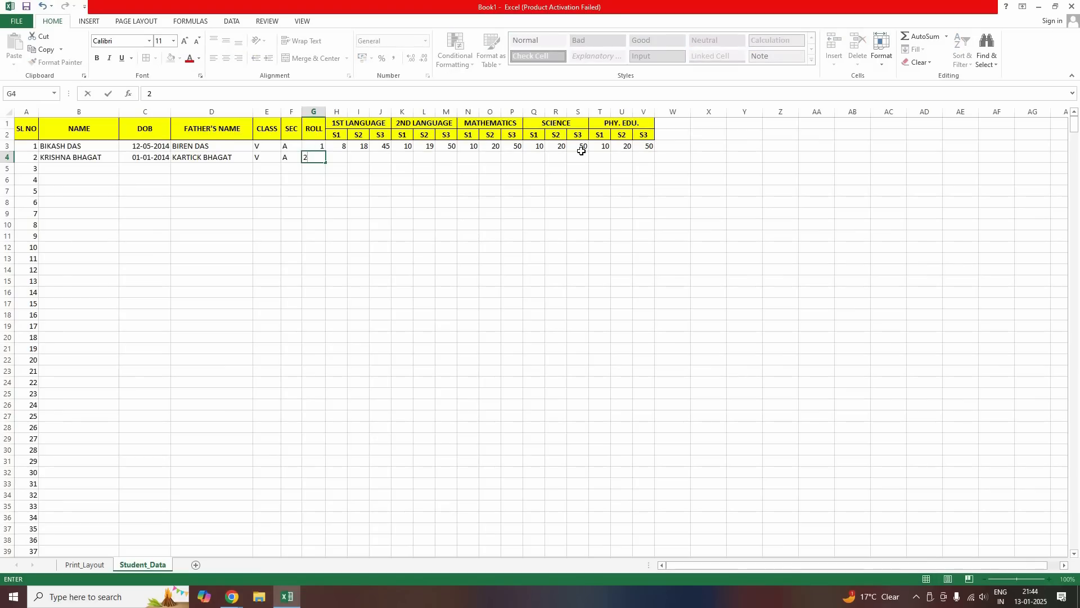
key("Tab")
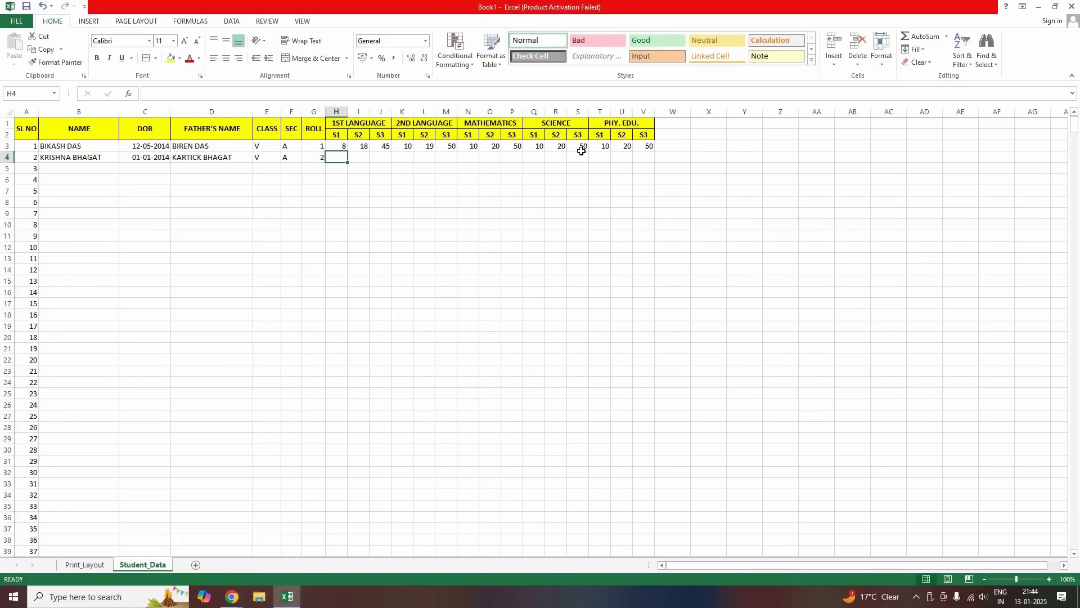
Enter 1st Language marks 8, 15, 30 and 2nd Language marks 8, 16, 40
type("8")
key("Tab")
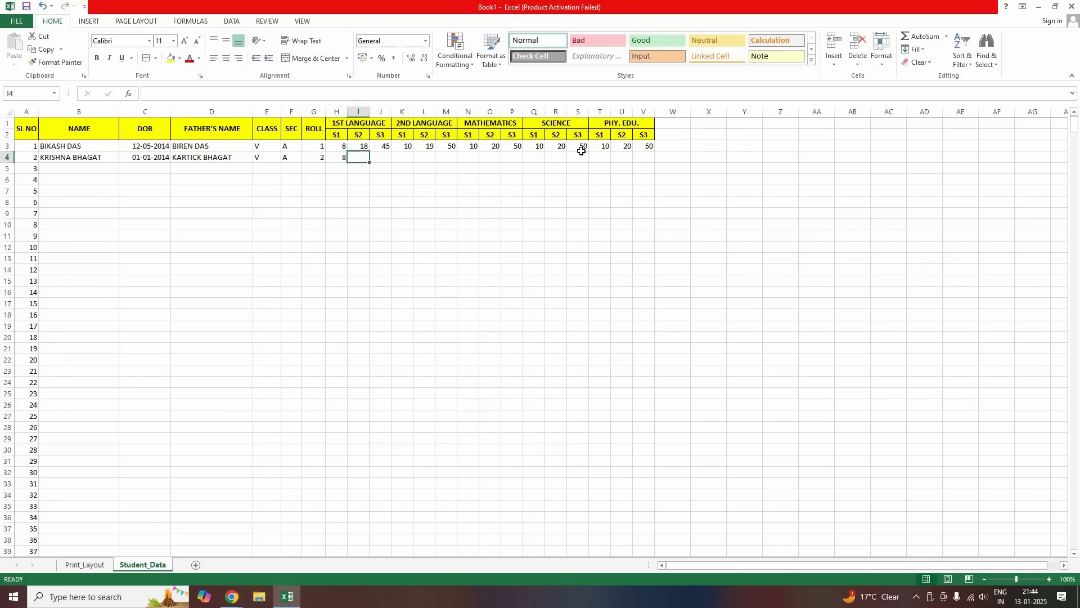
type("15")
key("Tab")
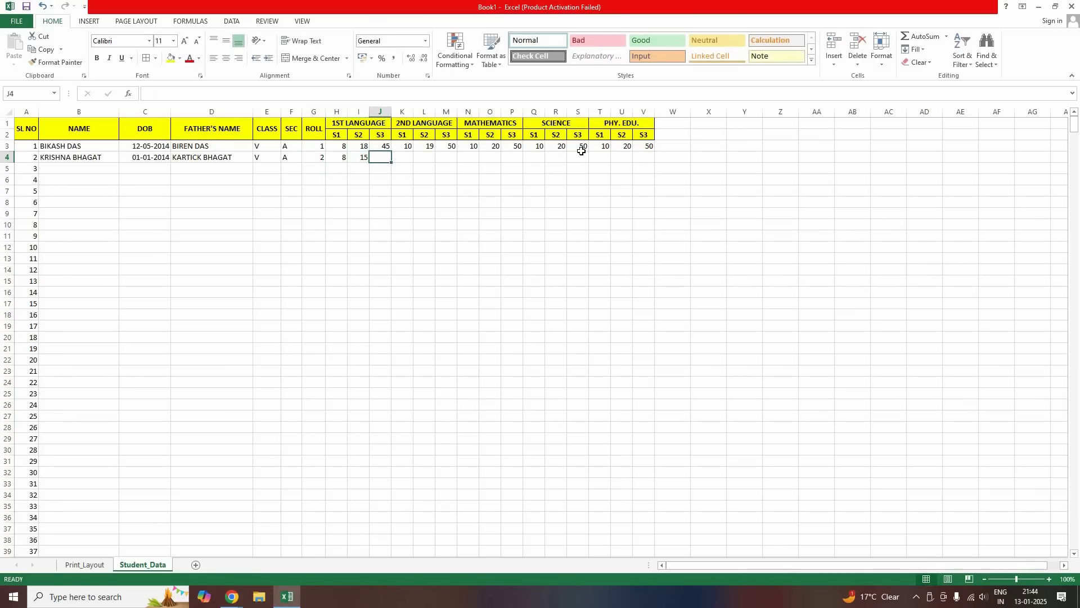
type("30")
key("Tab")
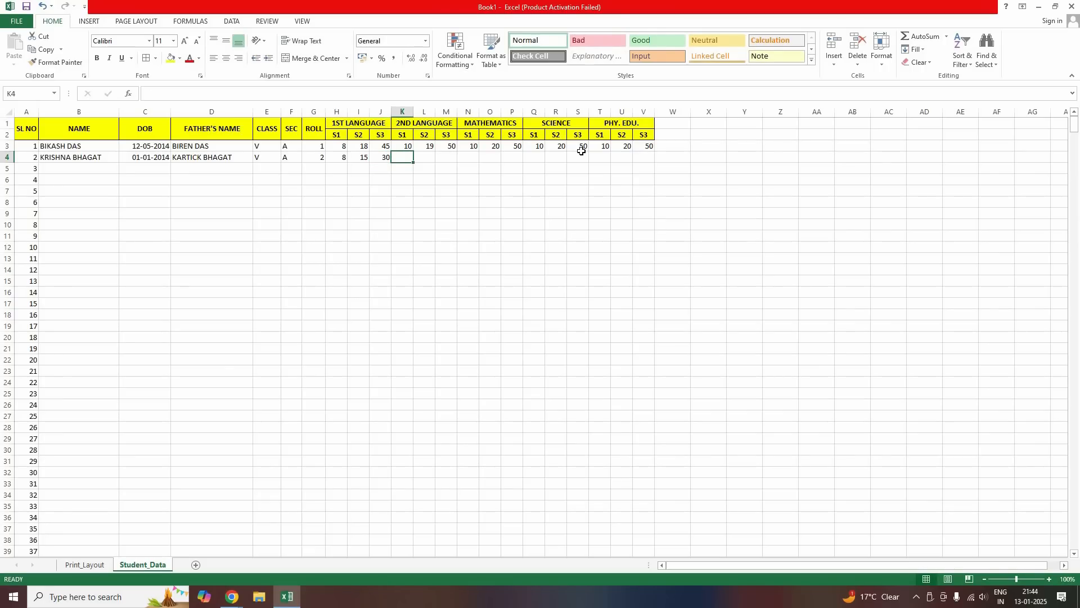
type("8")
key("Tab")
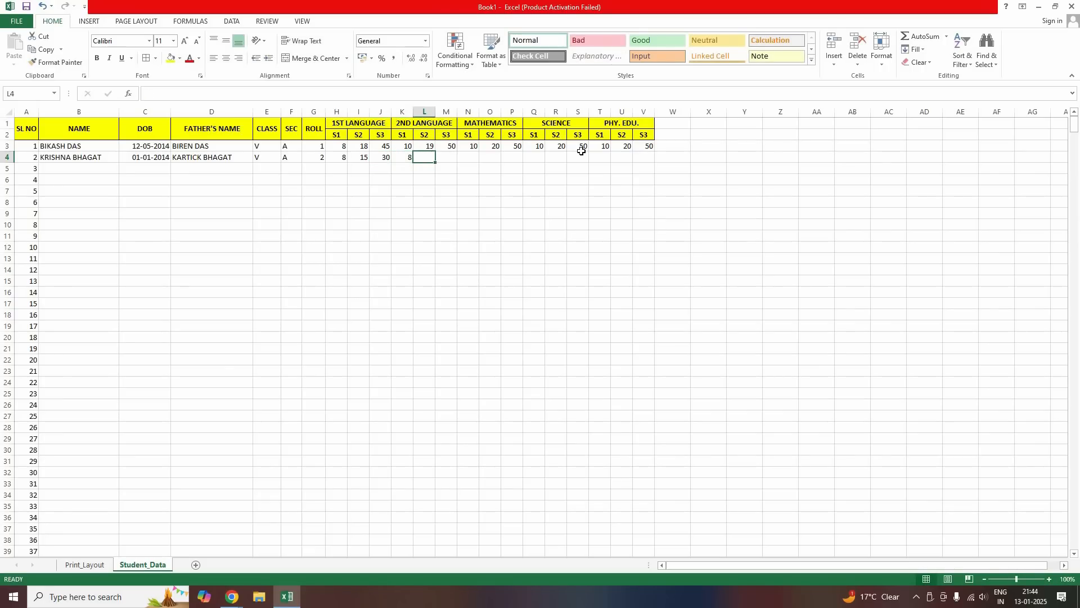
type("16")
key("Tab")
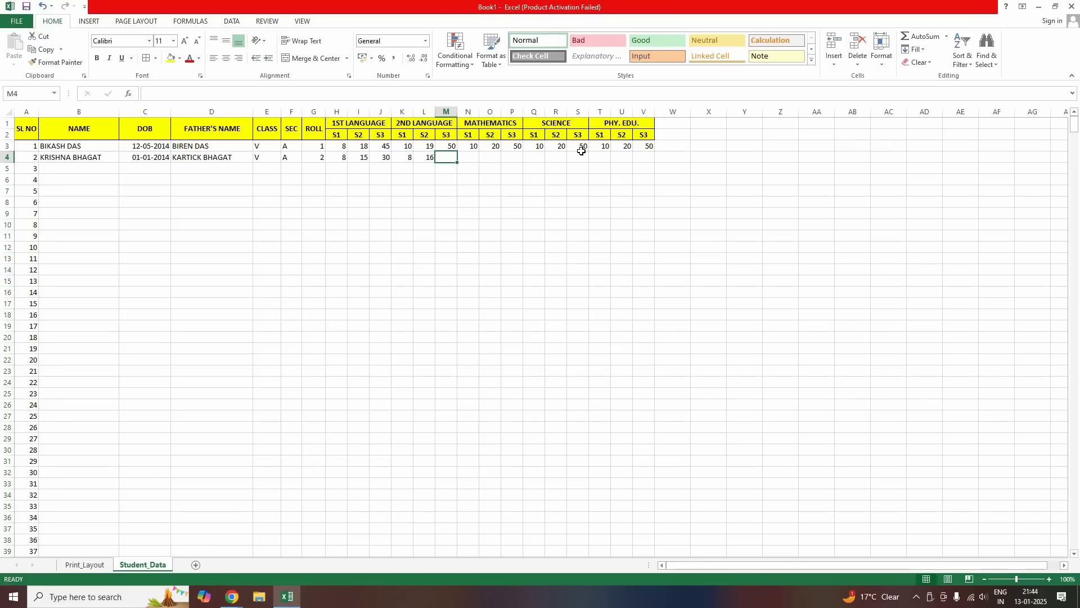
type("40")
key("Tab")
Enter Mathematics marks 10, 12 and 30 for the second student
type("8")
key("BackSpace")
type("10")
key("Tab")
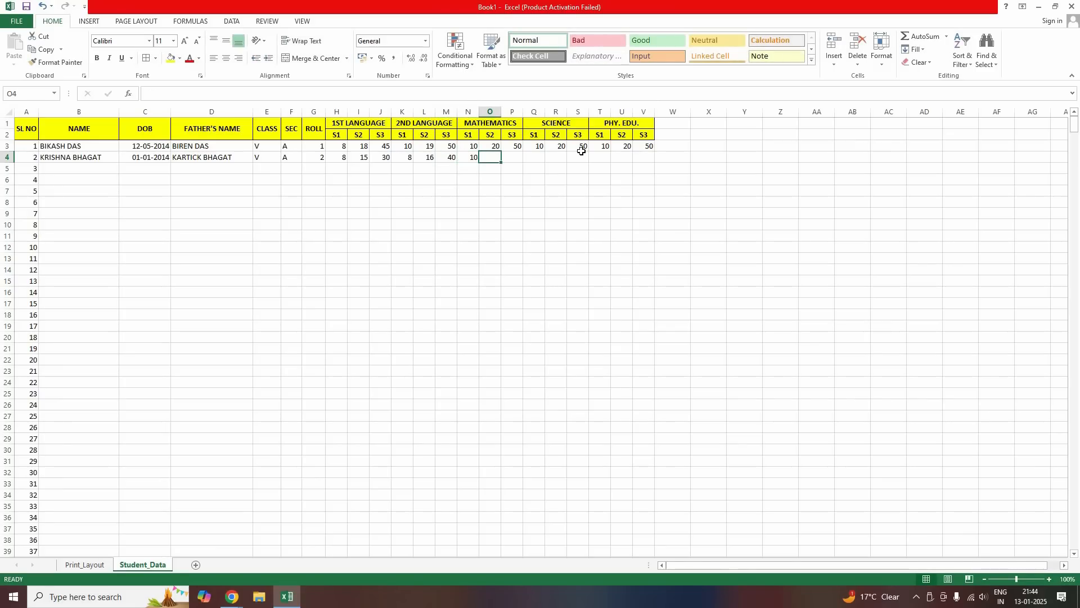
type("12")
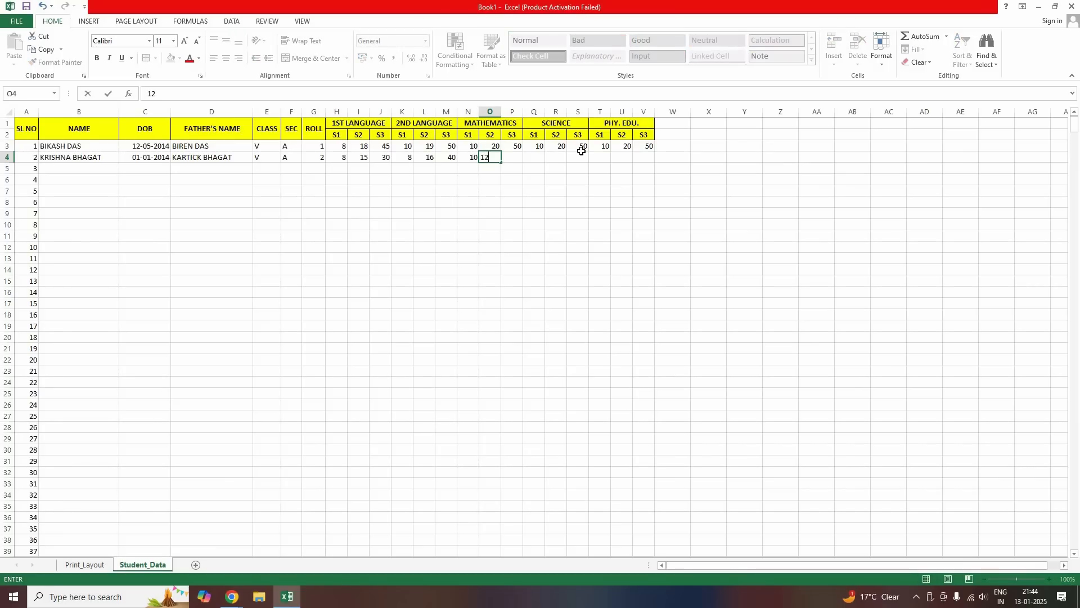
key("Tab")
type("30")
key("Tab")
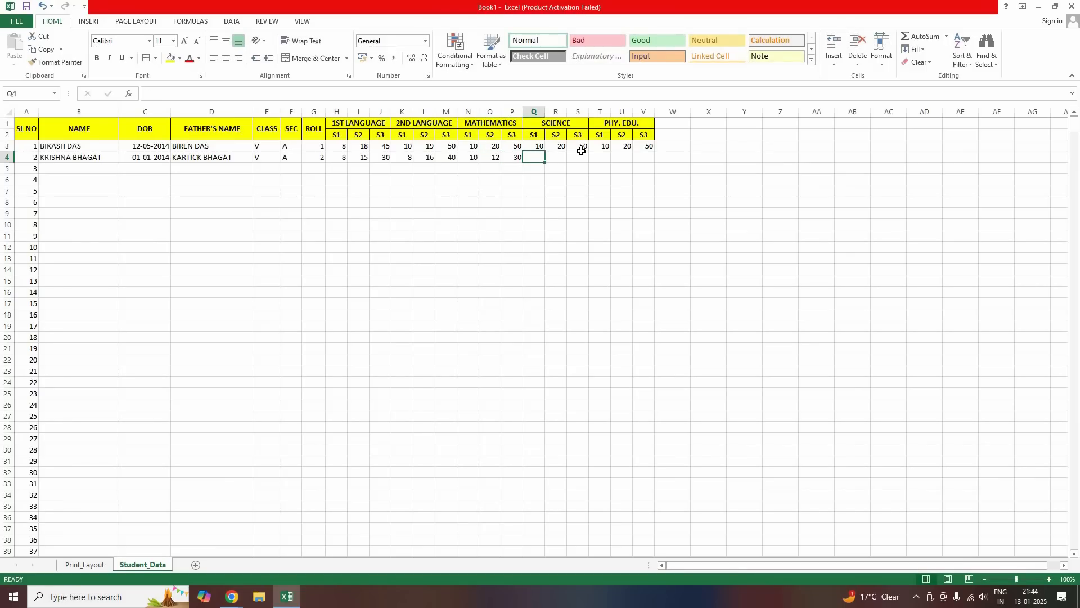
Enter Science marks 9, 20 and 48 for the second student
type("8")
key("BackSpace")
type("9")
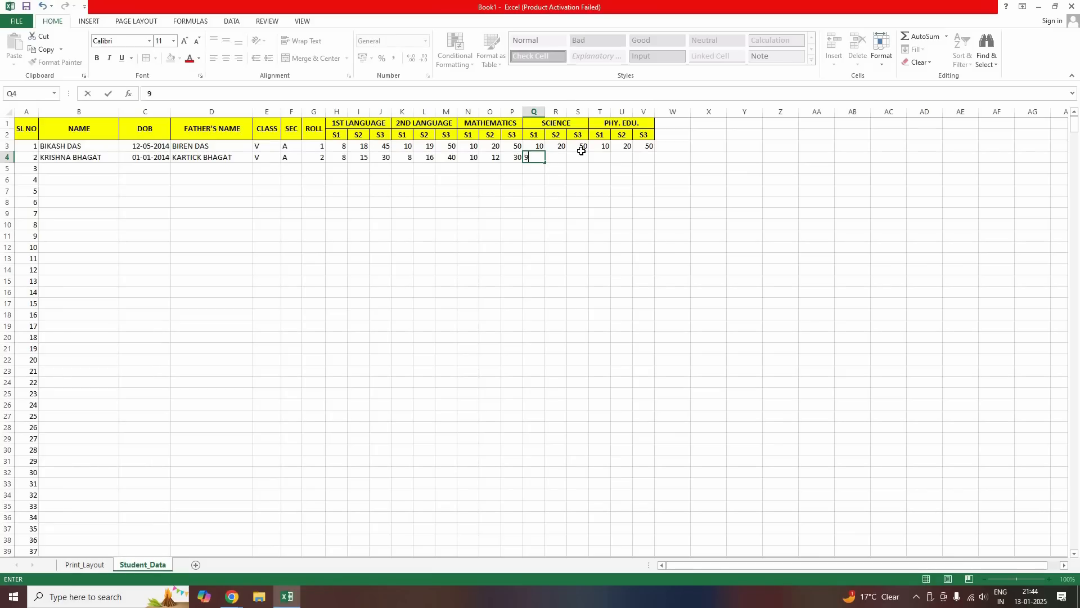
key("Tab")
type("20")
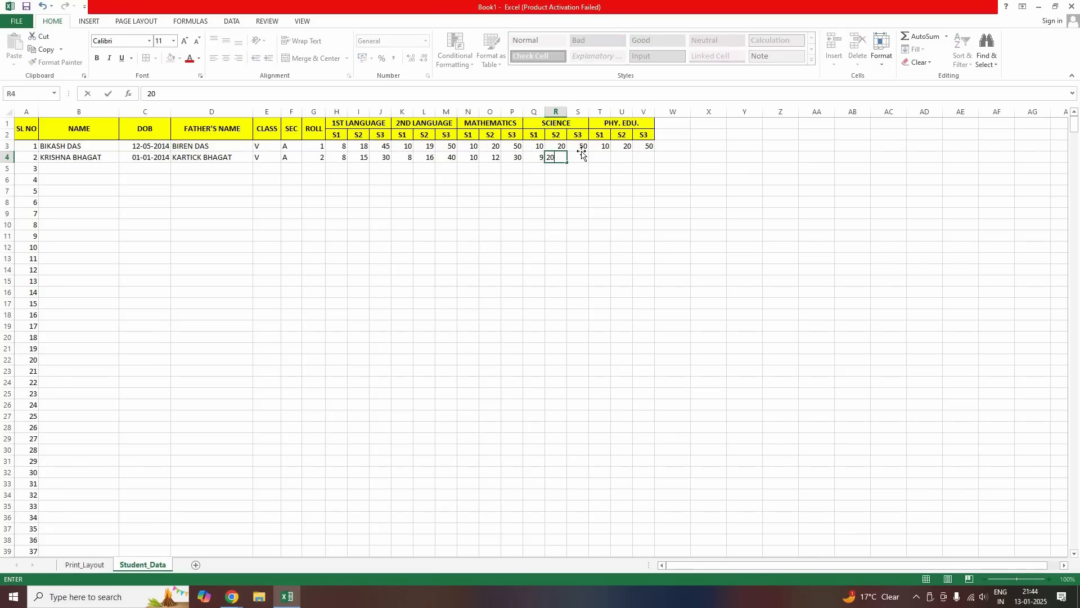
key("Tab")
type("48")
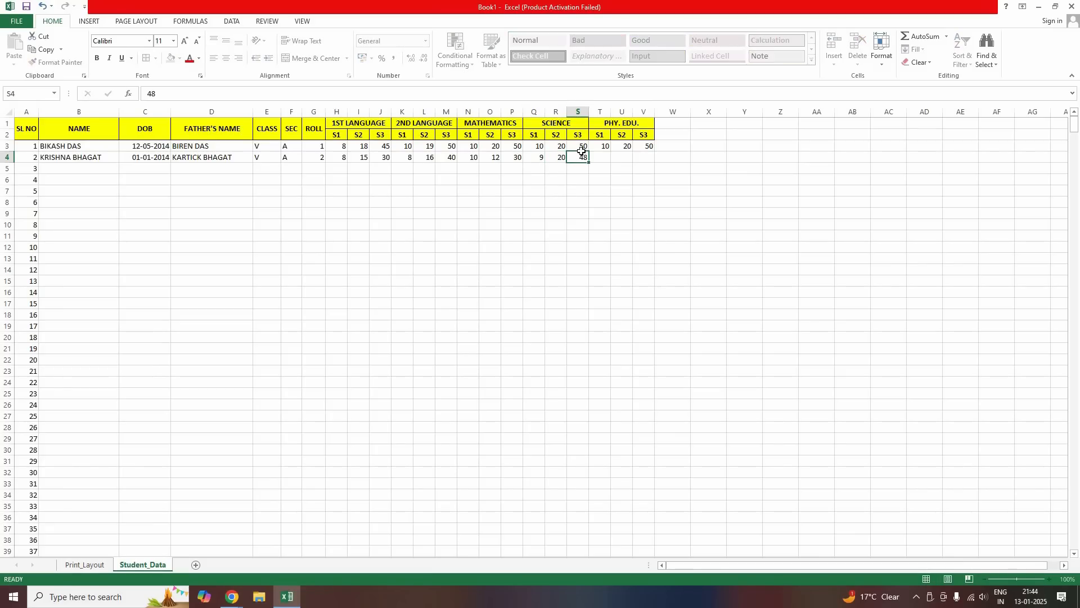
key("Tab")
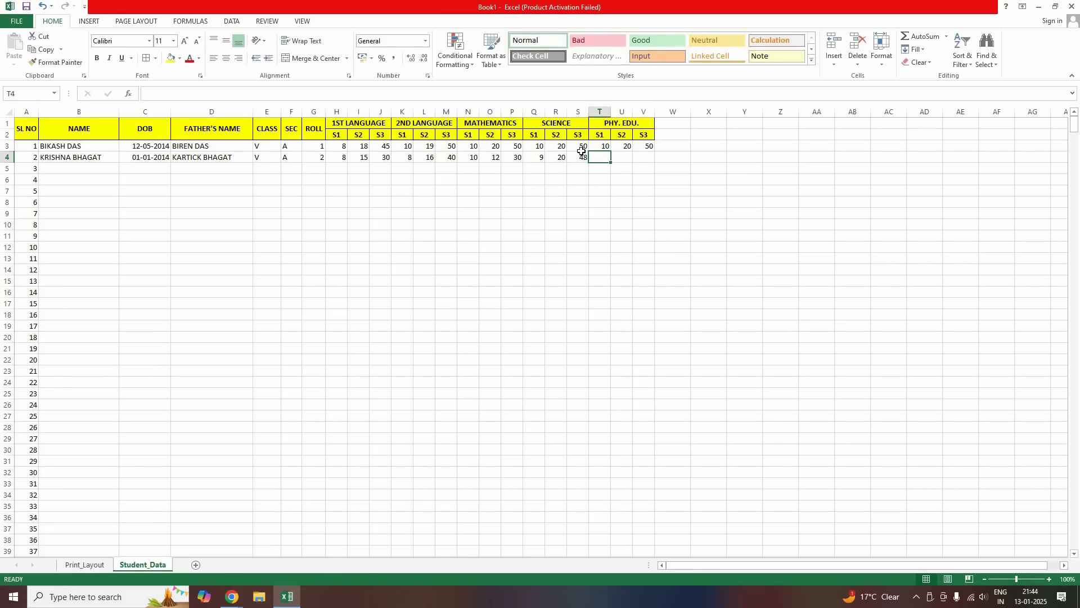
Enter Phys. Edu. marks 10, 20 and 45, finishing row 4
type("10")
key("Tab")
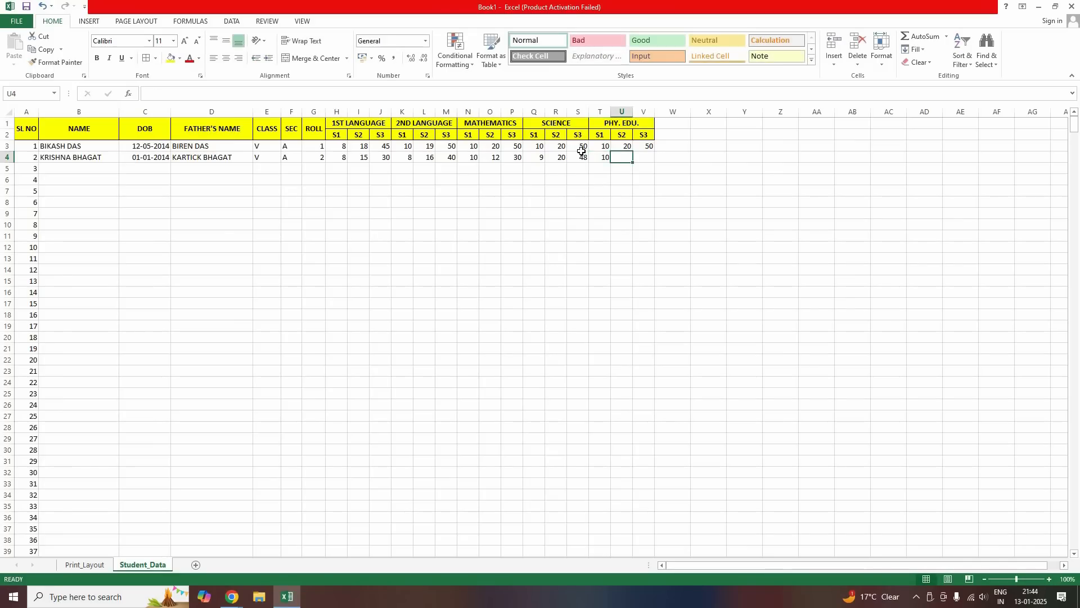
type("20")
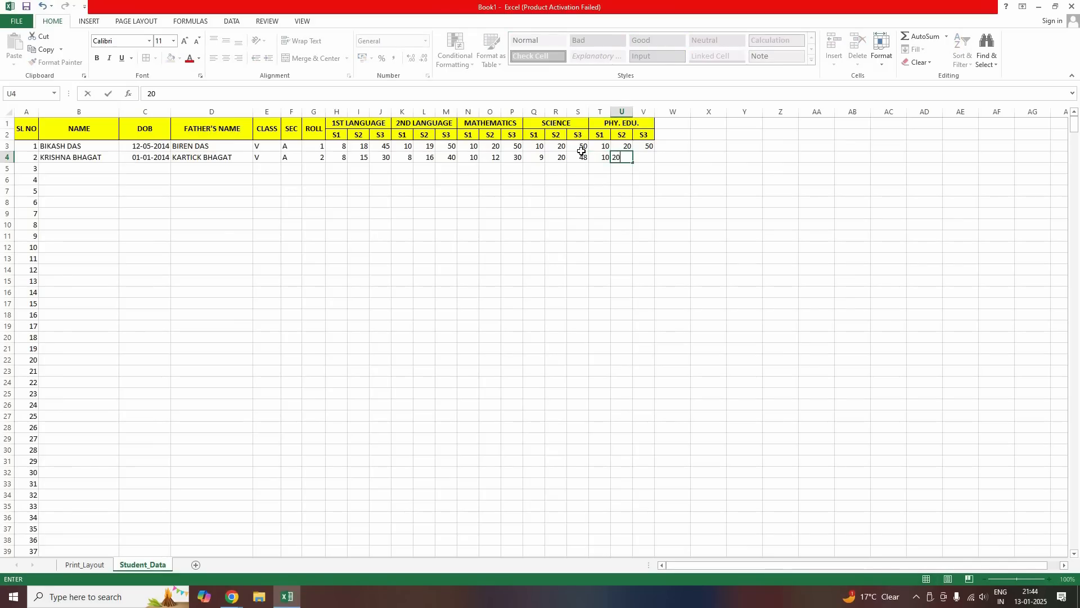
key("Tab")
type("45")
key("Return")
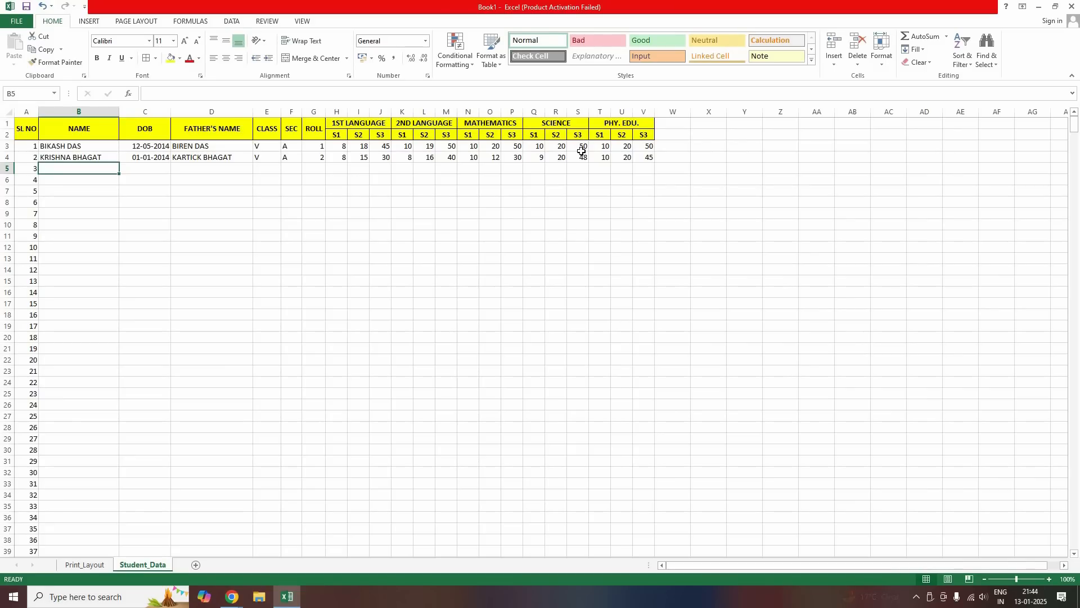
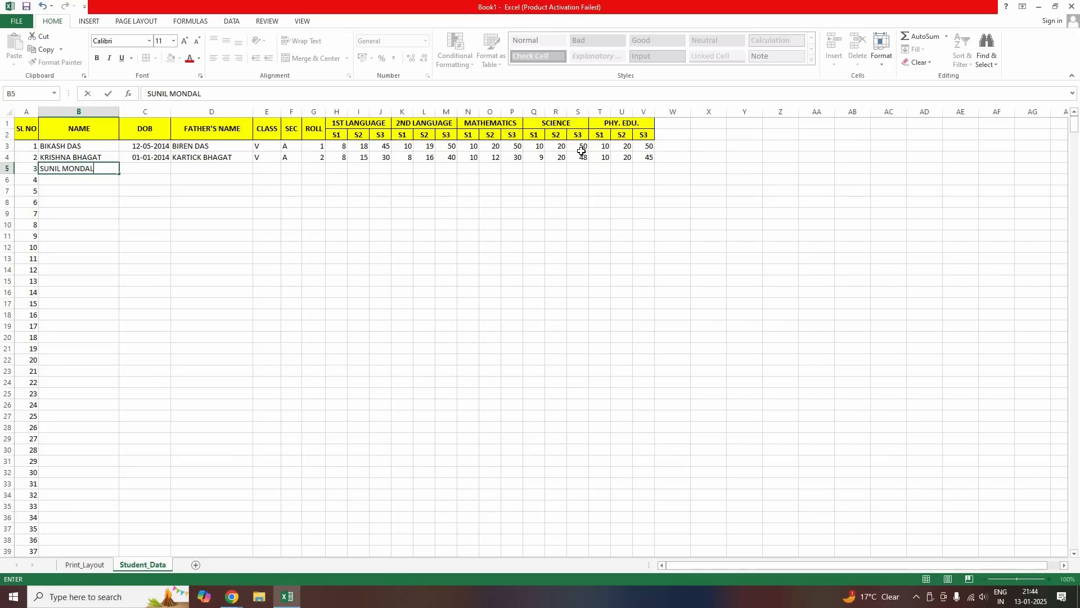
Enter the third student's name in B5 and date of birth 12-05-2014
key("Tab")
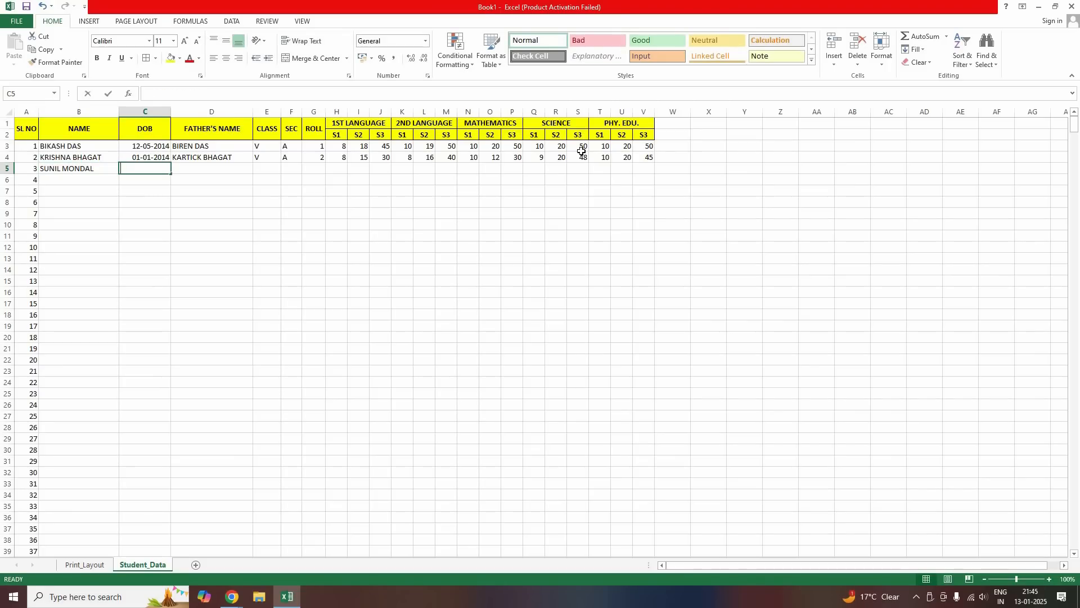
type("12-05")
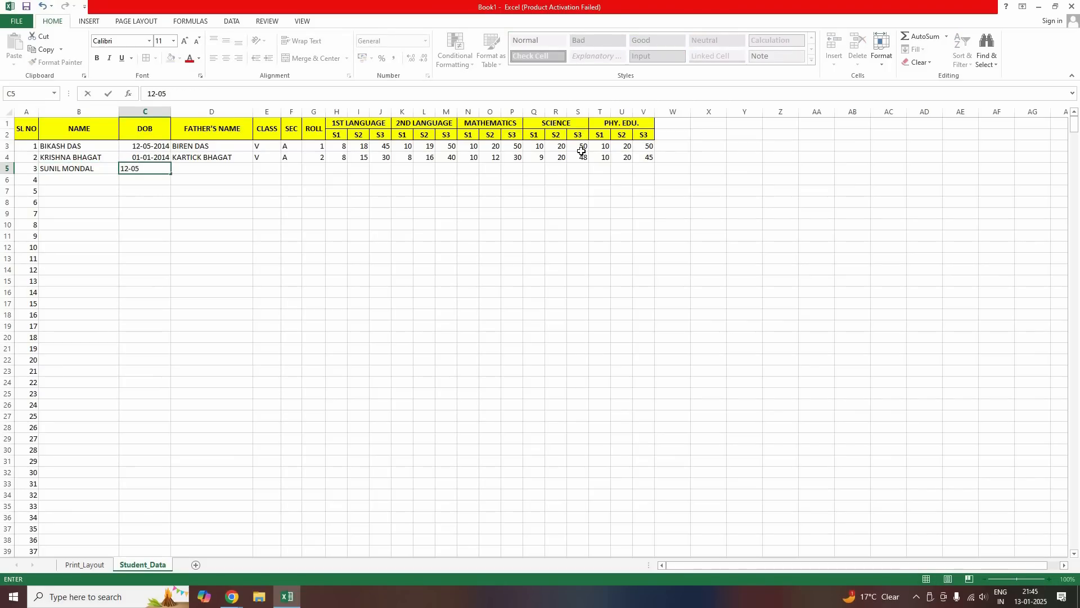
type("-2014")
key("Tab")
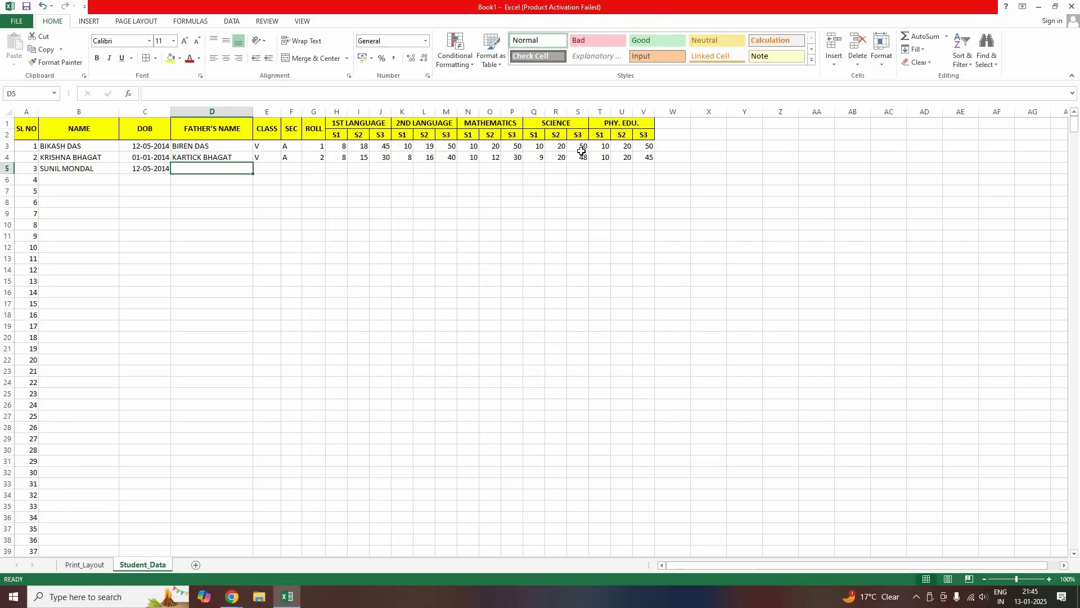
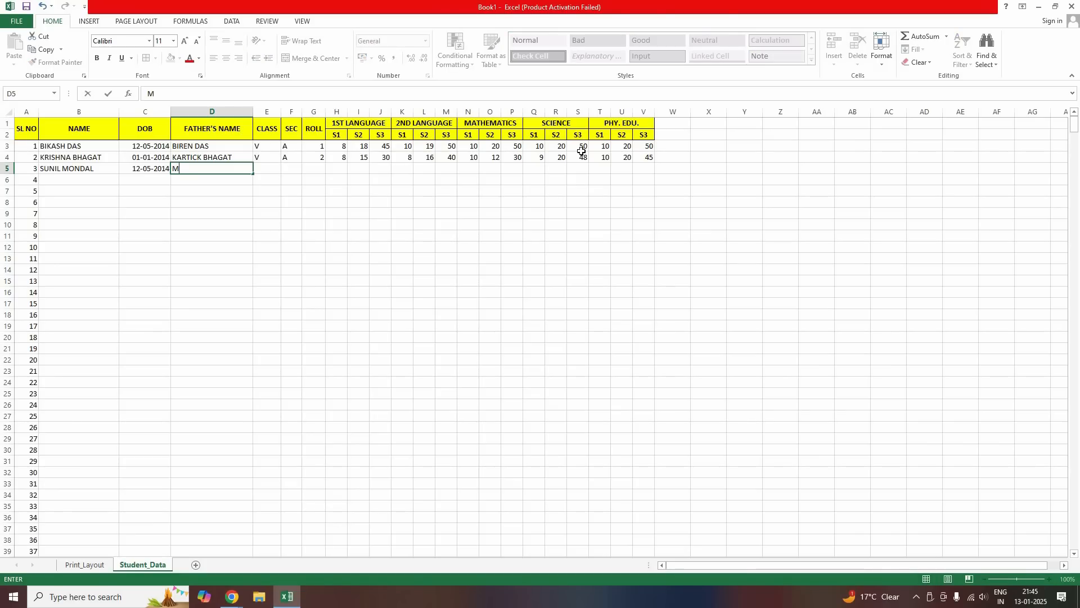
Add the third student's father's name, class V, section A and roll 3
key("Tab")
type("V")
key("Tab")
type("A")
key("Tab")
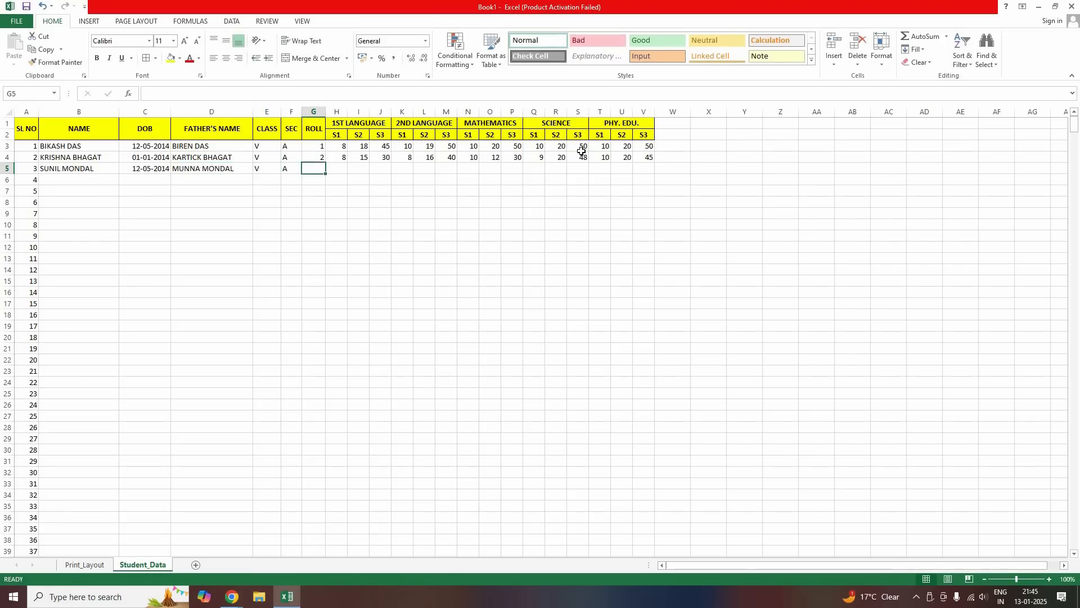
type("3")
key("Tab")
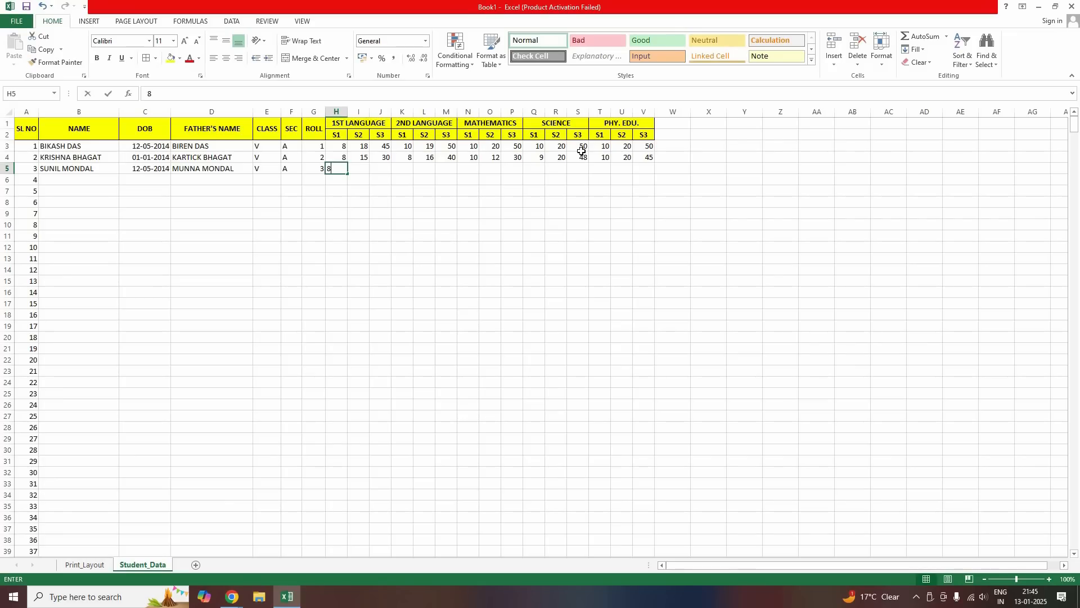
Enter the third student's 1st Language marks 10, 12 and 30 in H5:J5, correcting H5 and I5
type("8")
key("Tab")
key("shift+Tab")
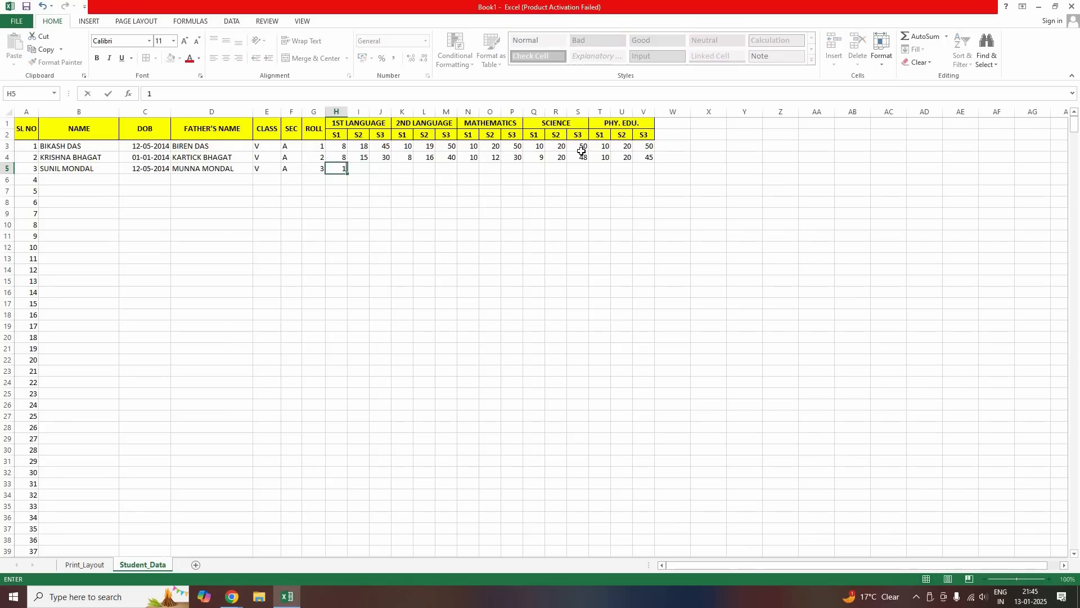
type("10")
key("Tab")
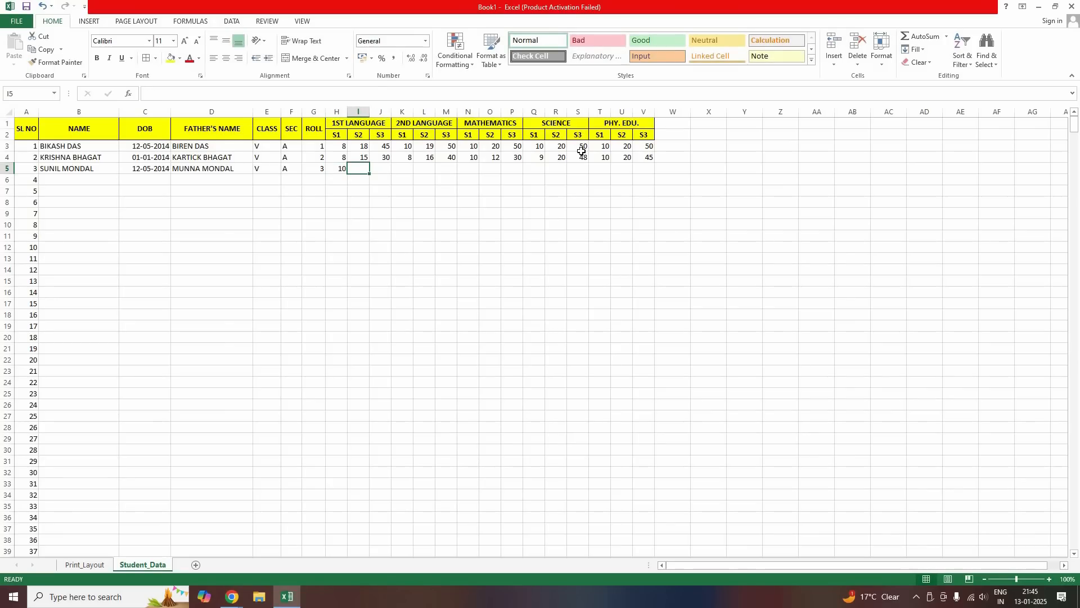
type("05")
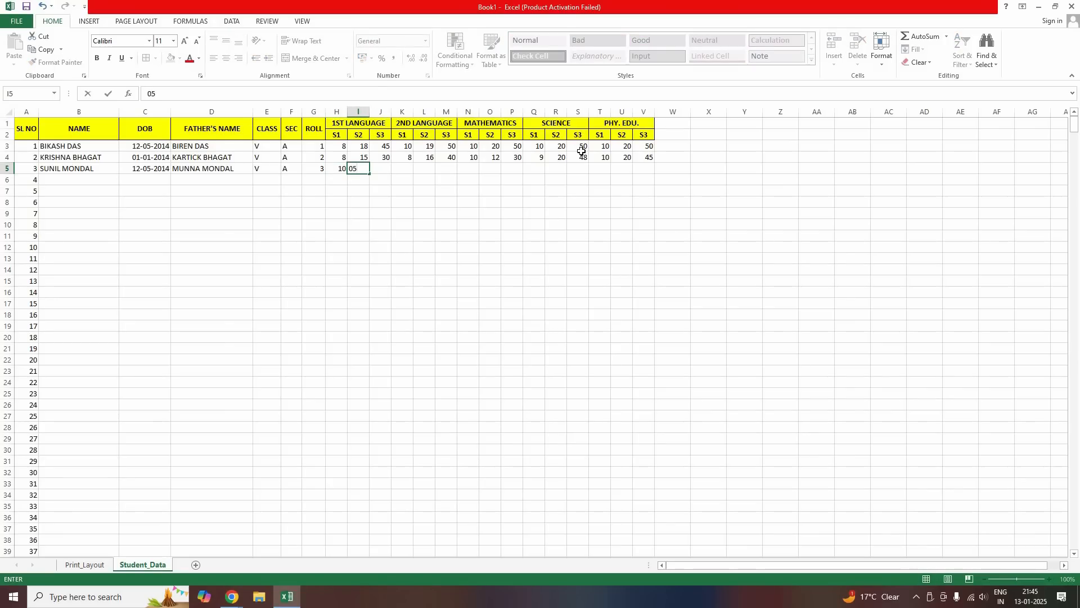
key("shift+Tab")
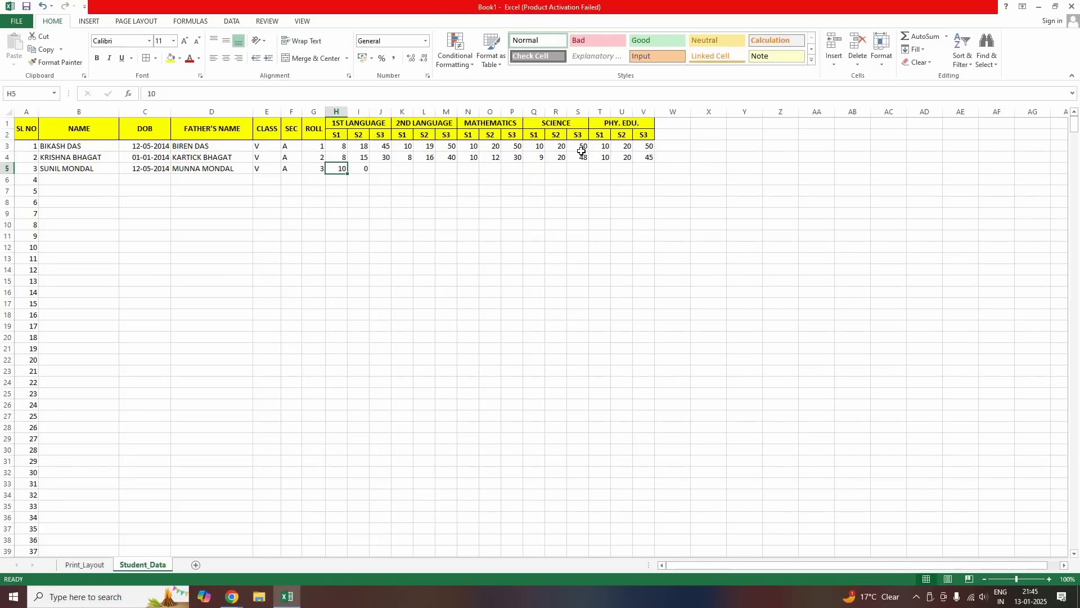
key("Left")
key("Right")
key("Right")
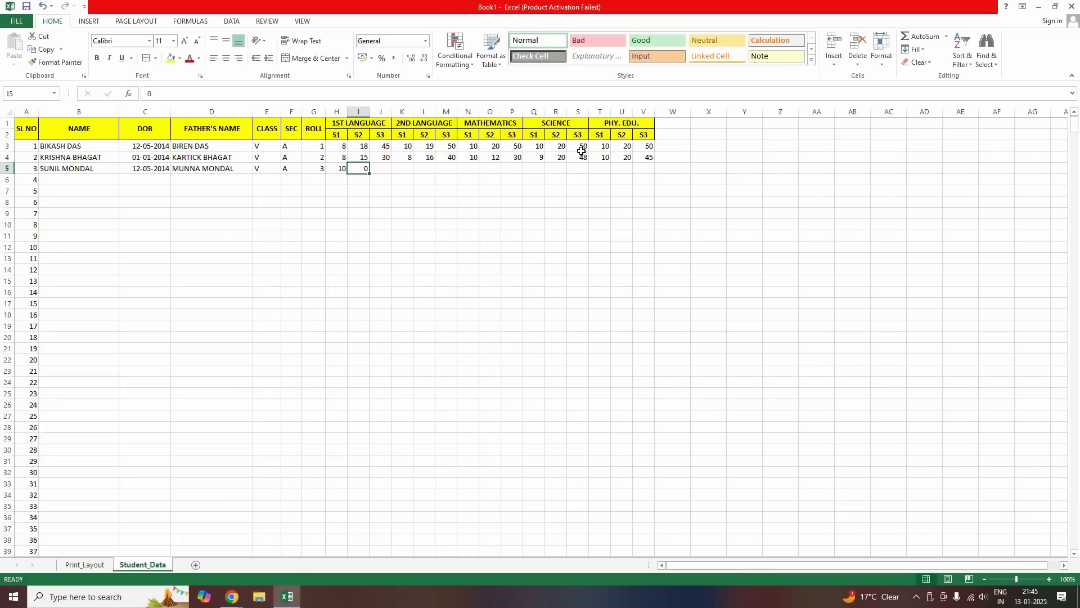
type("12")
key("Right")
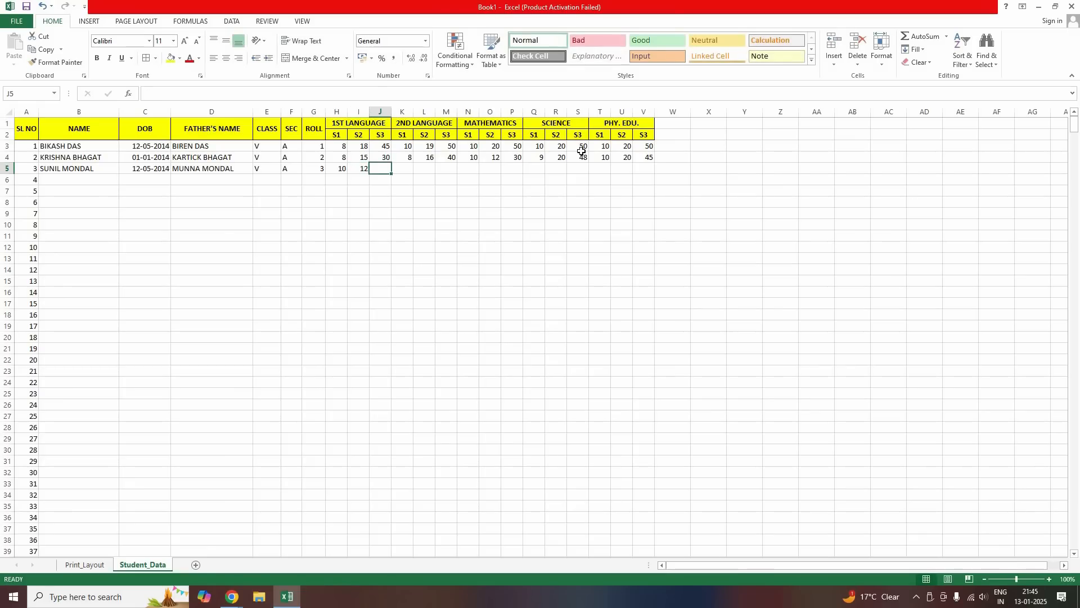
type("30")
key("Right")
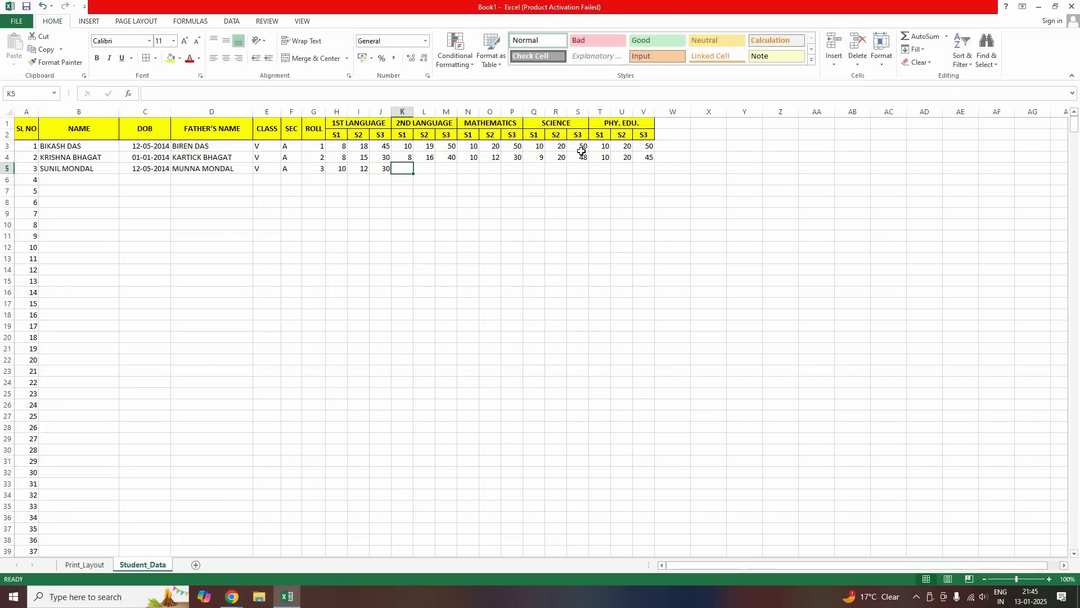
Enter 2nd Language marks 7, 11, 35 and Mathematics marks 8, 10, 25 in K5:P5
type("7")
key("Right")
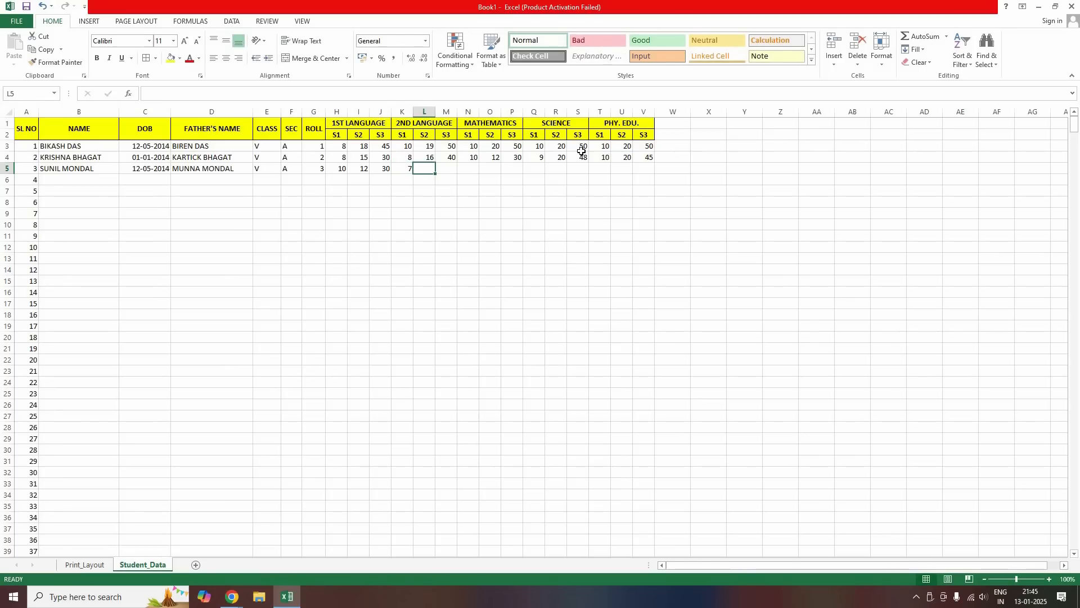
type("11")
key("Right")
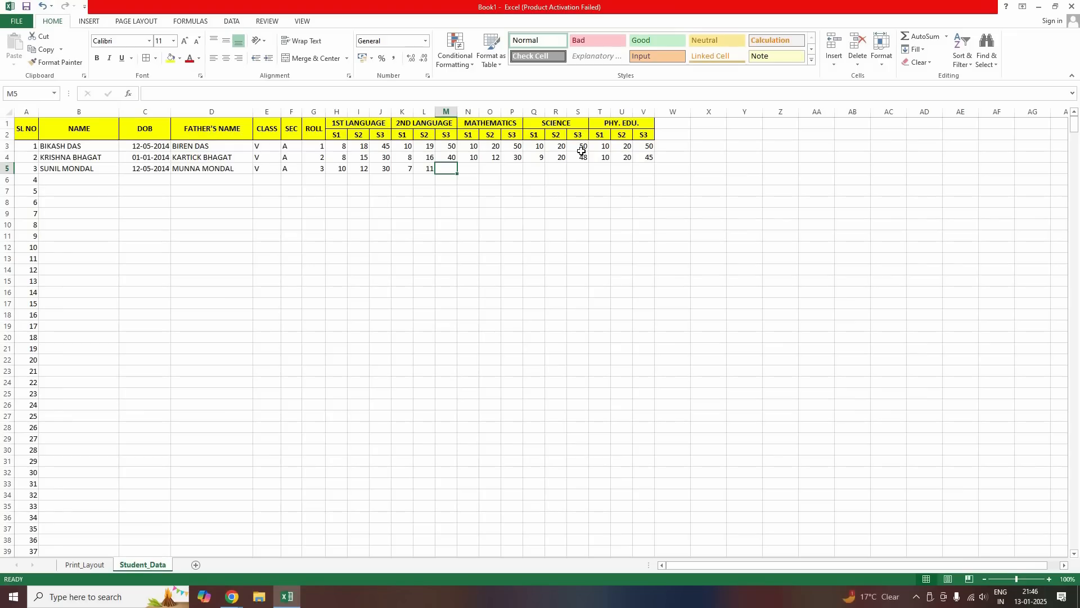
type("35")
key("Right")
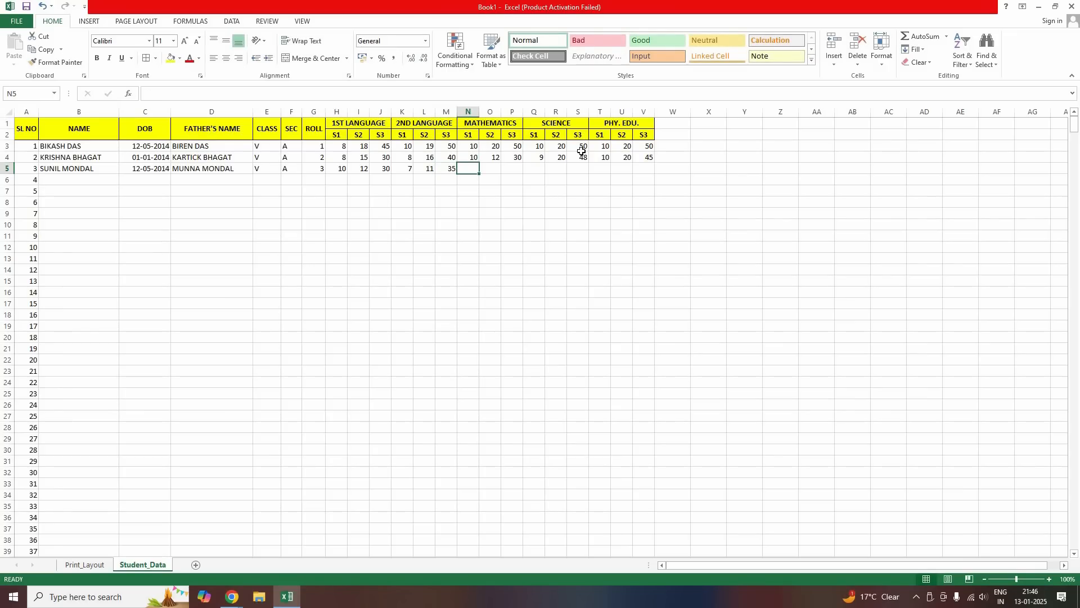
type("8")
key("Right")
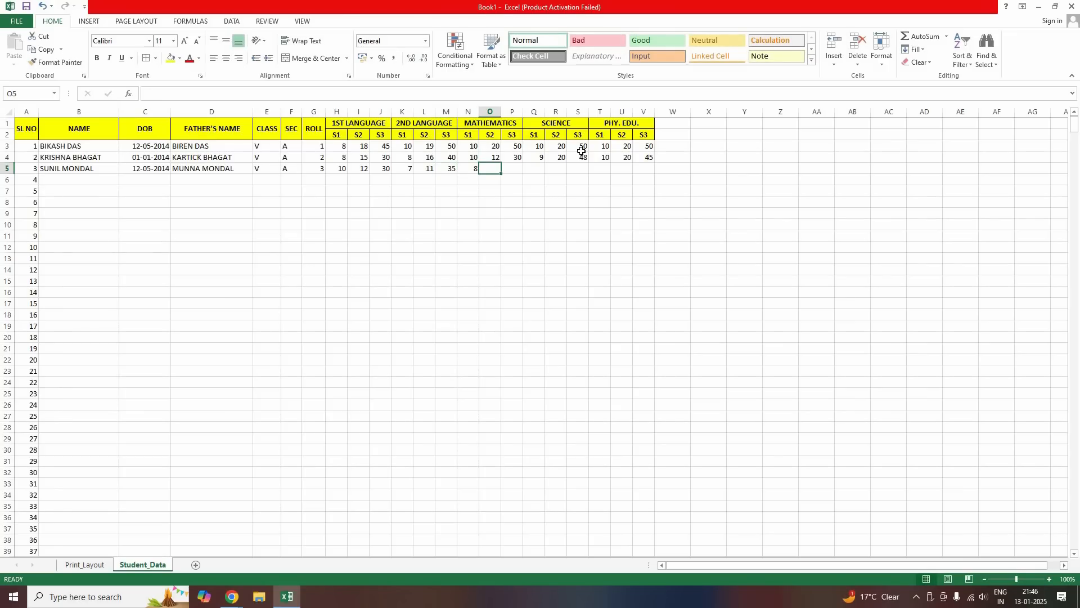
type("10")
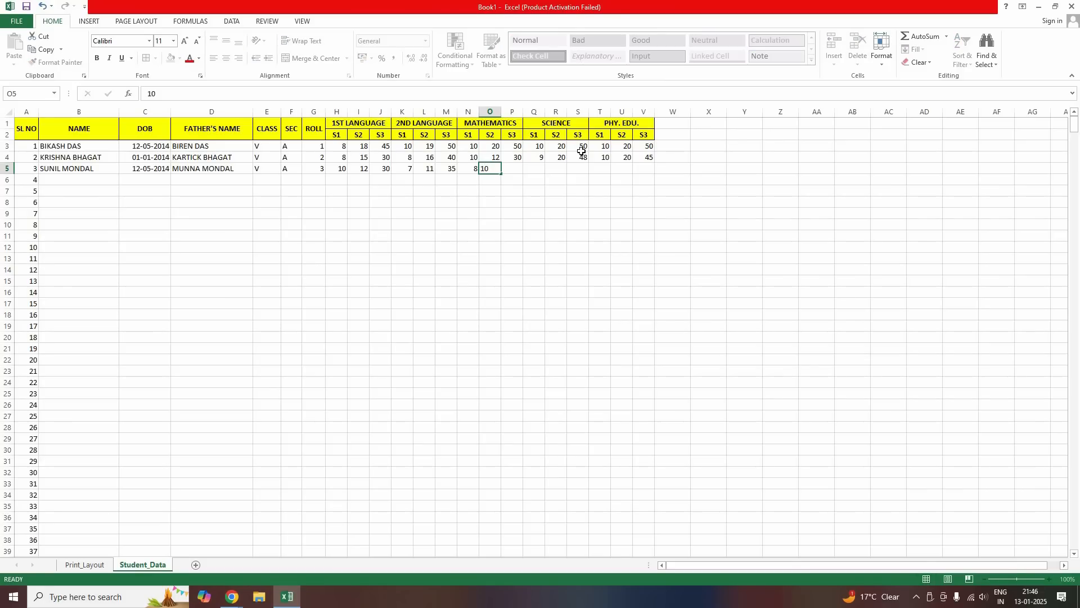
key("Right")
type("25")
key("Right")
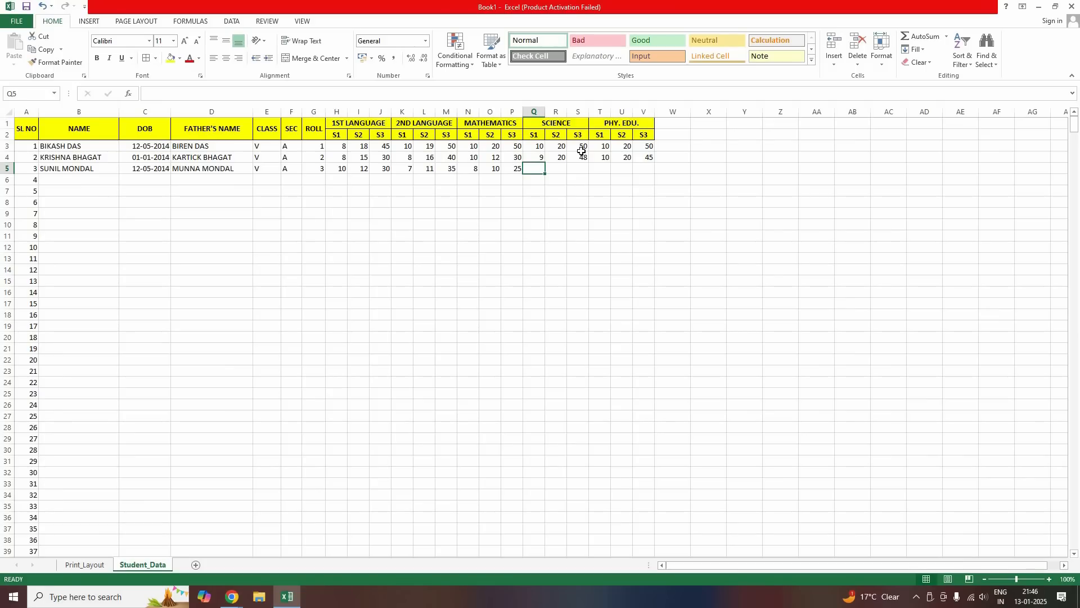
Enter Science marks 8, 16, 34 and Phy. Edu. marks 8, 14, 36 in Q5:V5
type("8")
key("Right")
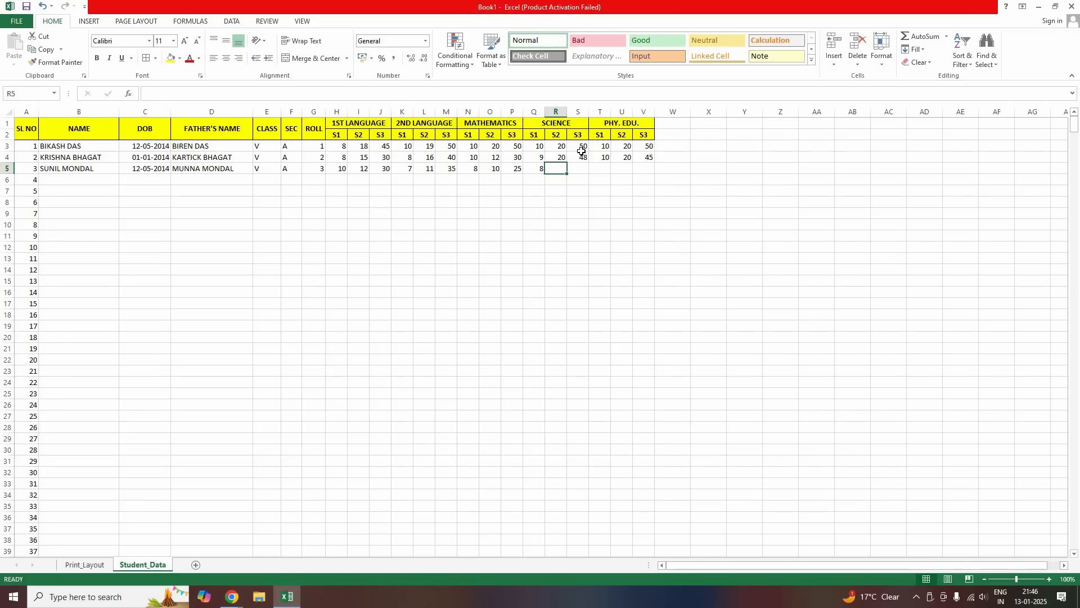
type("16")
key("Right")
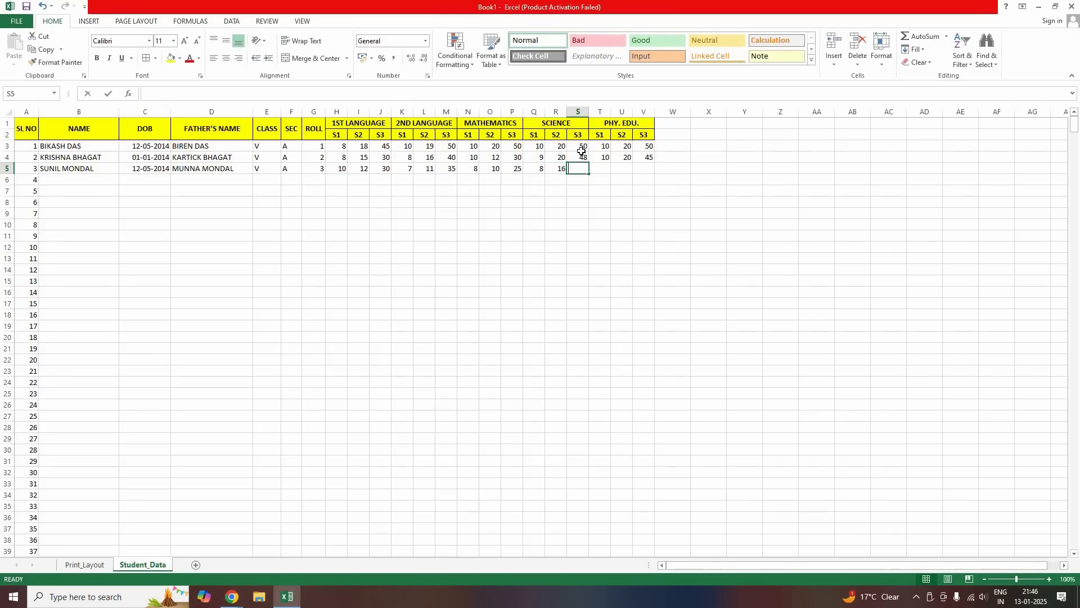
type("34")
key("Right")
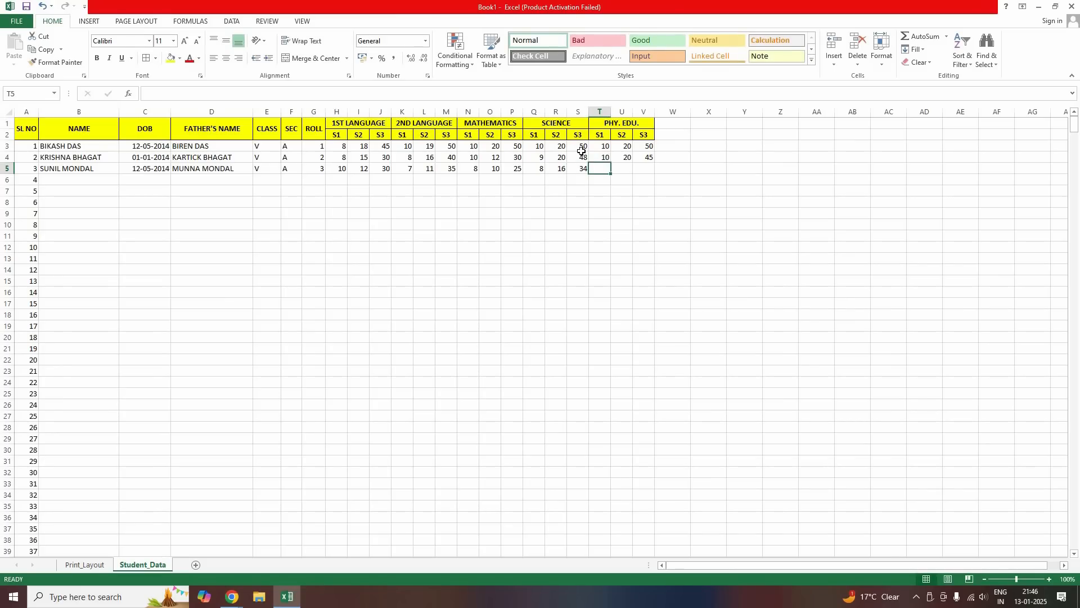
type("8")
key("Right")
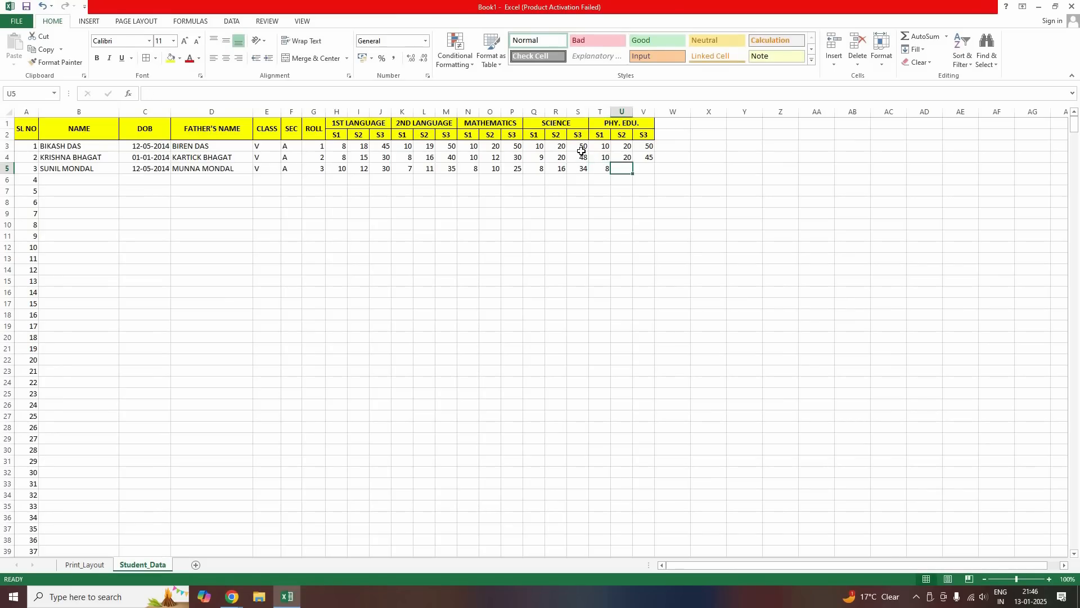
type("14")
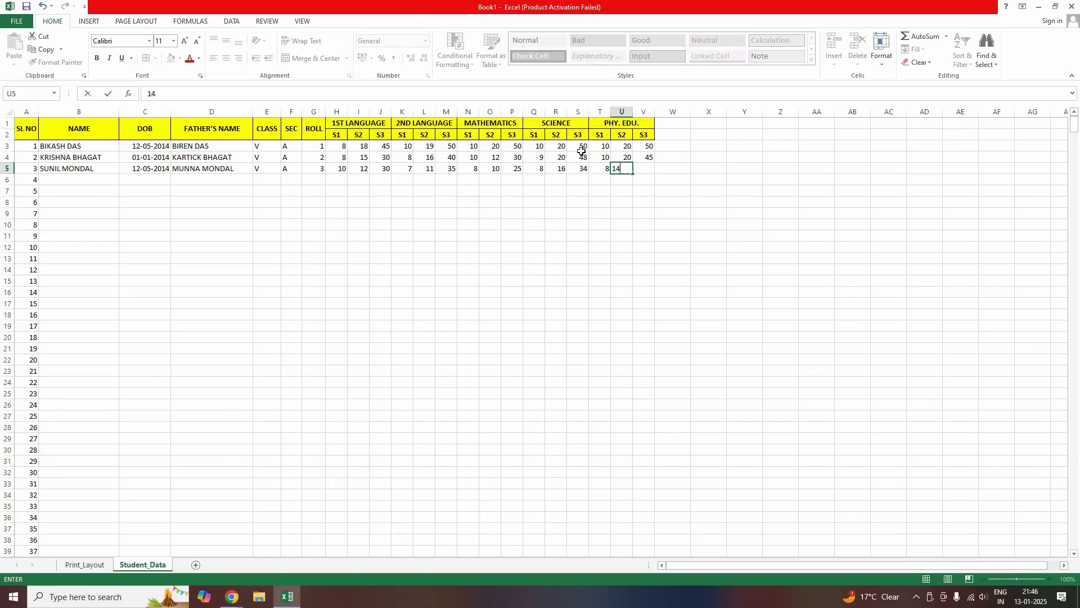
key("Right")
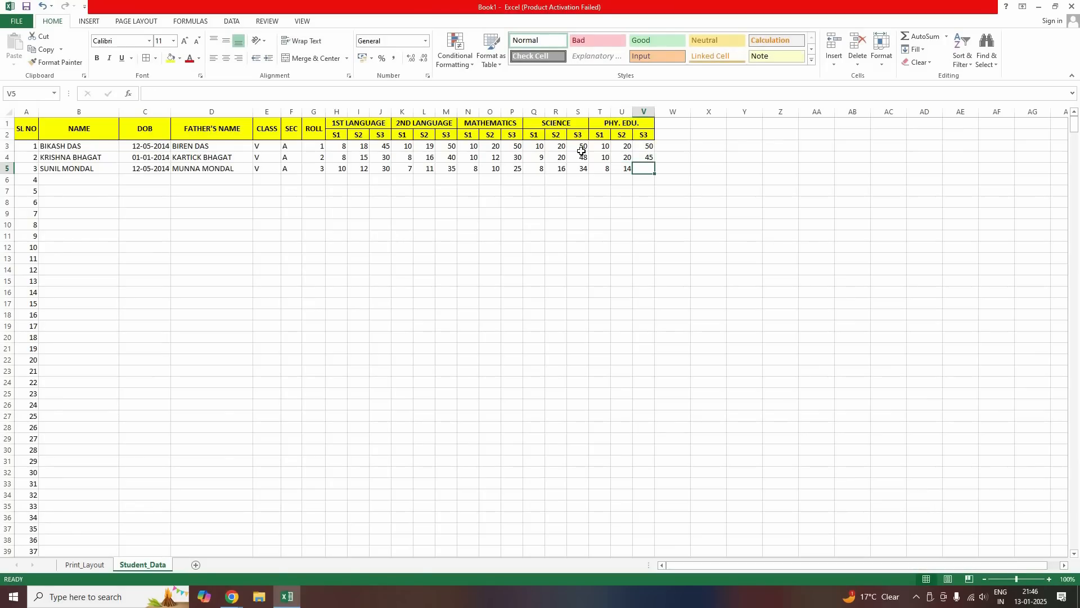
type("36")
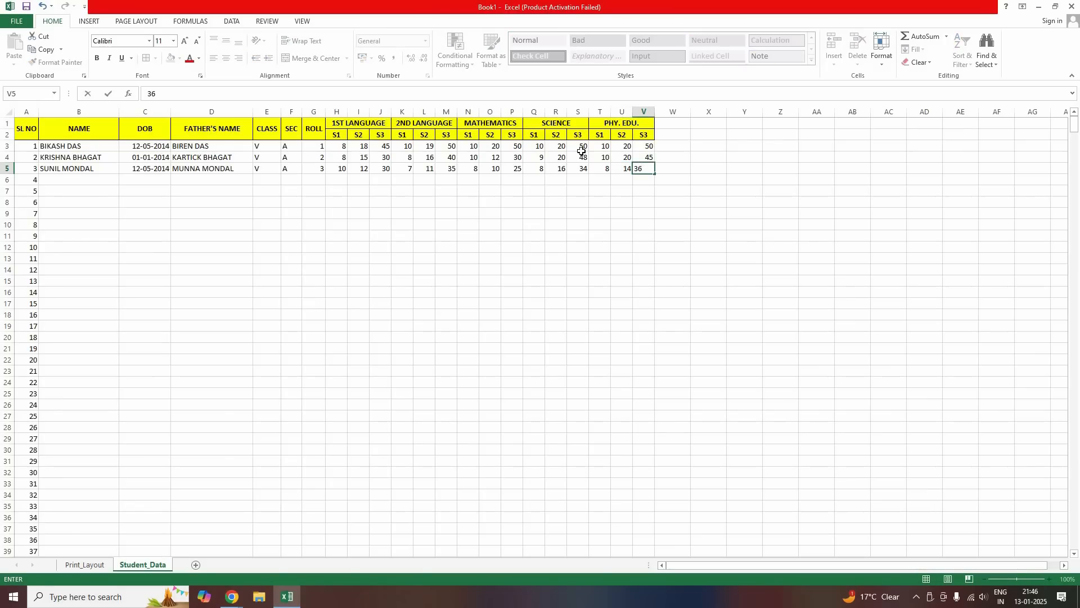
key("Return")
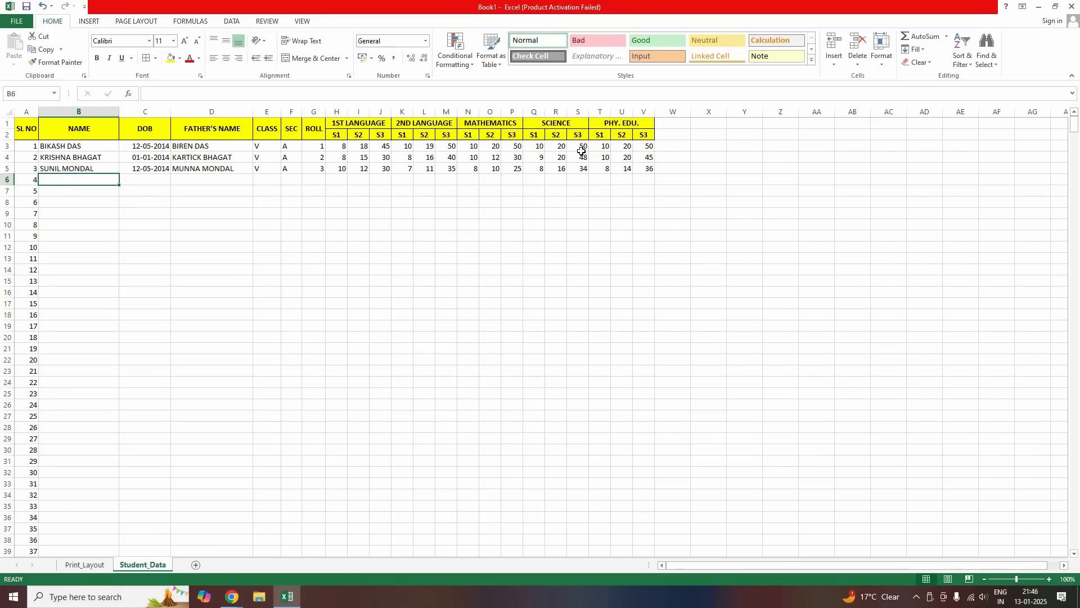
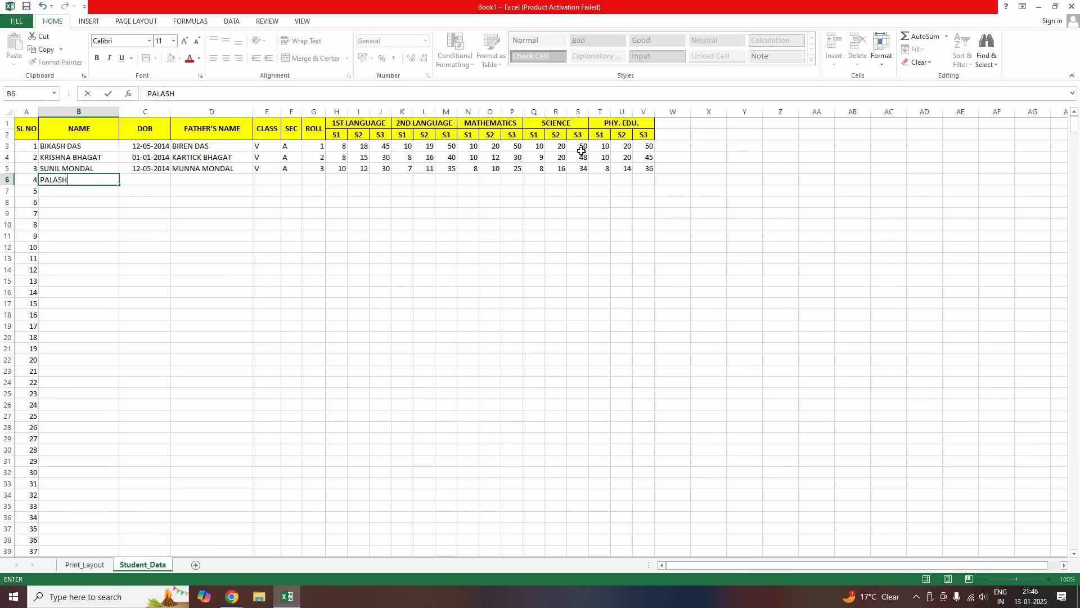
key("Tab")
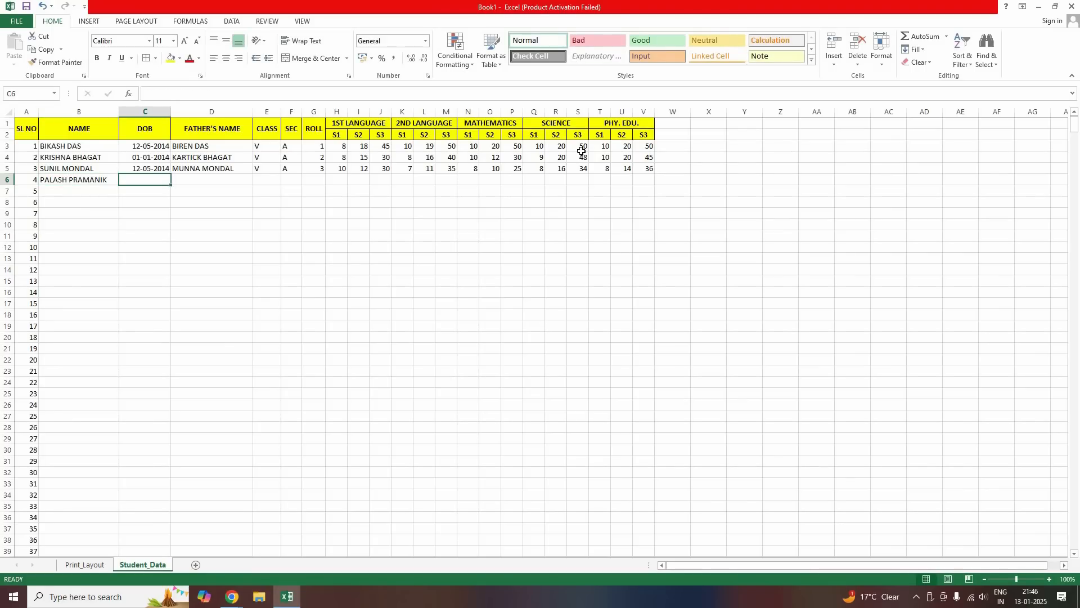
type("08-")
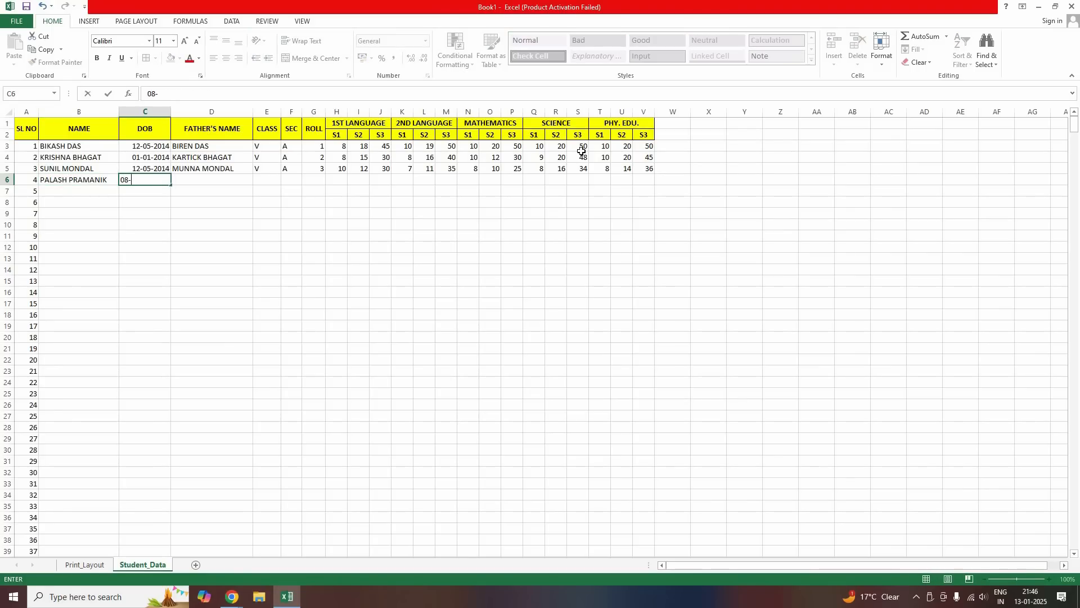
type("08-2013")
key("Tab")
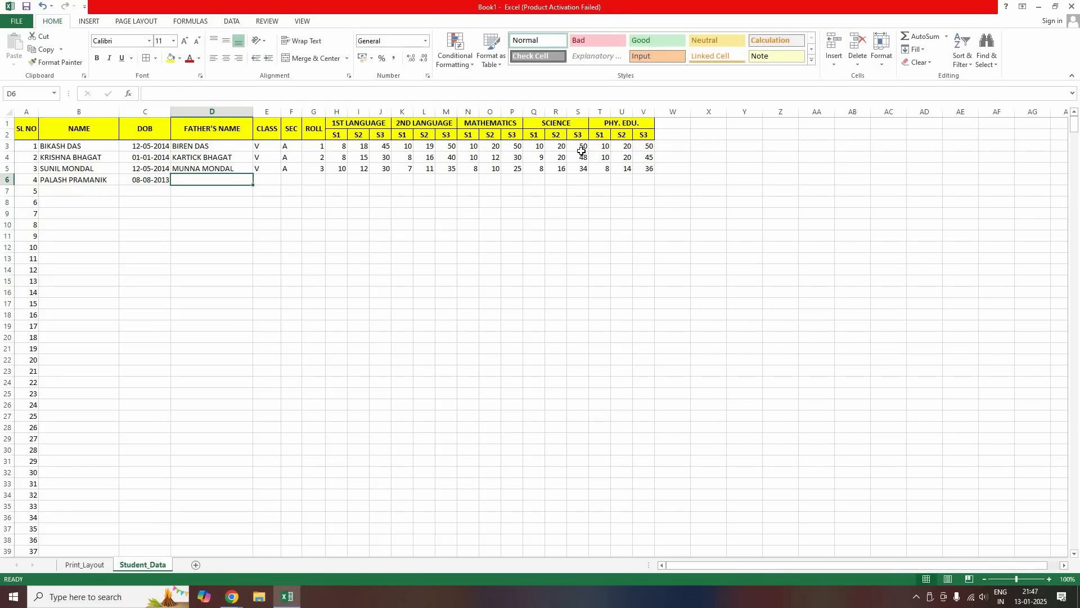
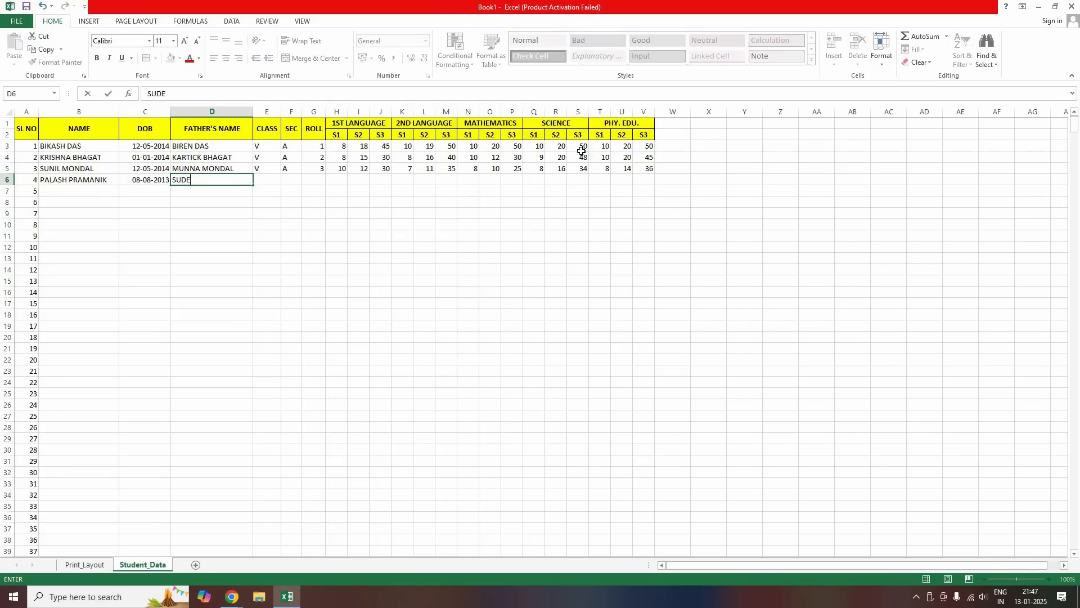
key("Tab")
type("V")
key("Tab")
type("A")
key("Tab")
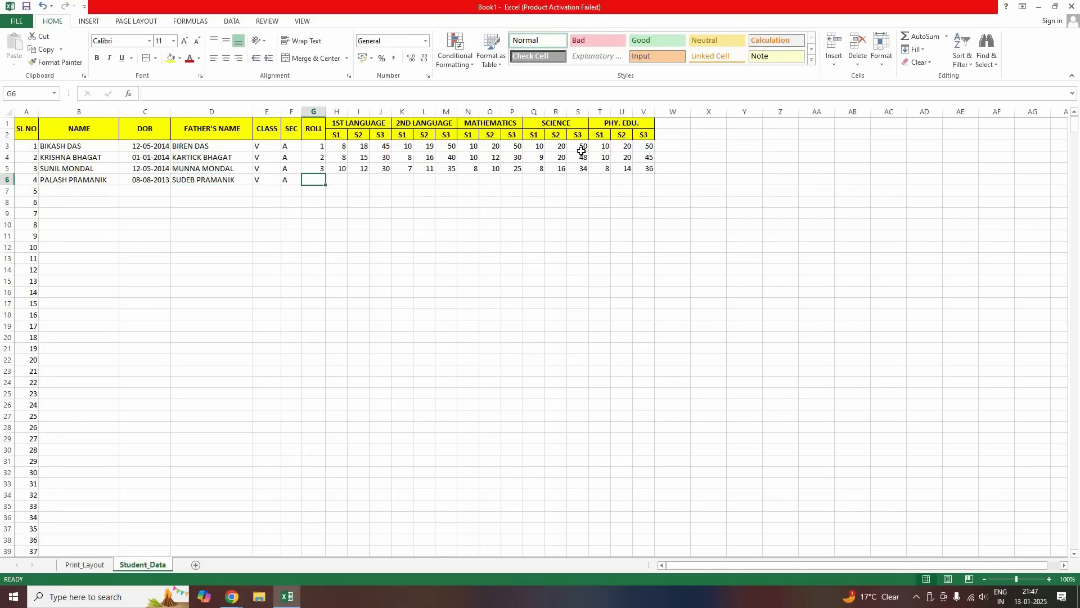
type("4")
key("Tab")
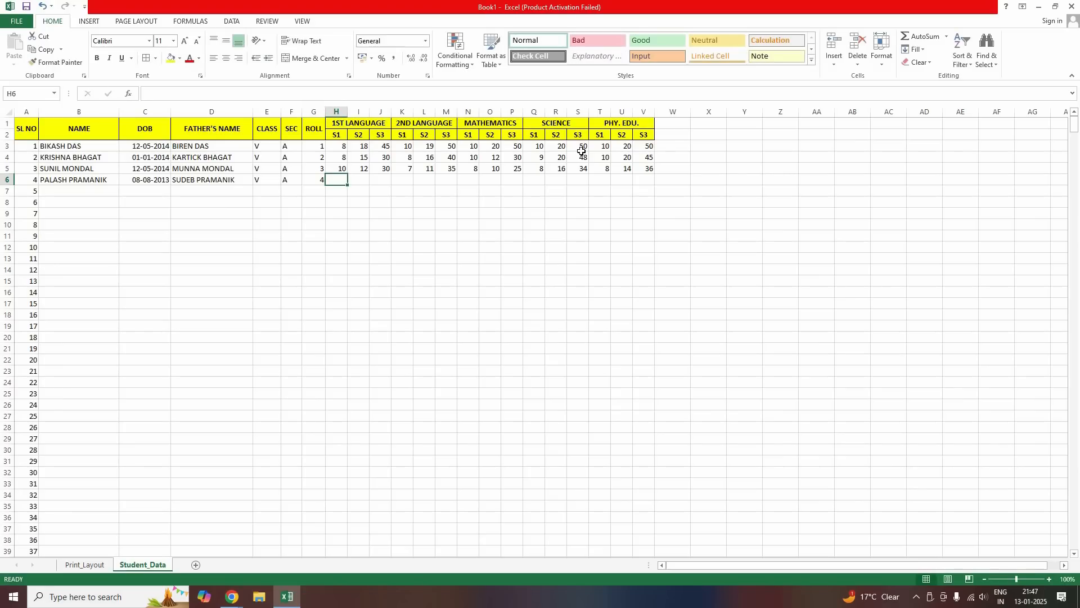
Enter 1st Language marks 9, 13, 25 and 2nd Language marks 8, 15, 35
type("9")
key("Tab")
type("13")
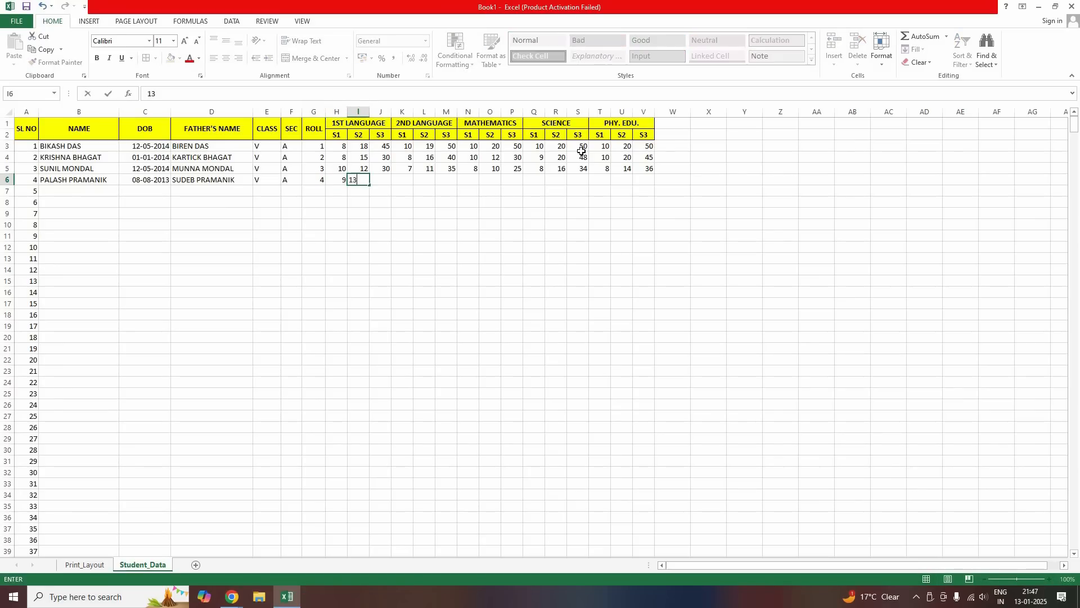
key("Tab")
type("25")
key("Tab")
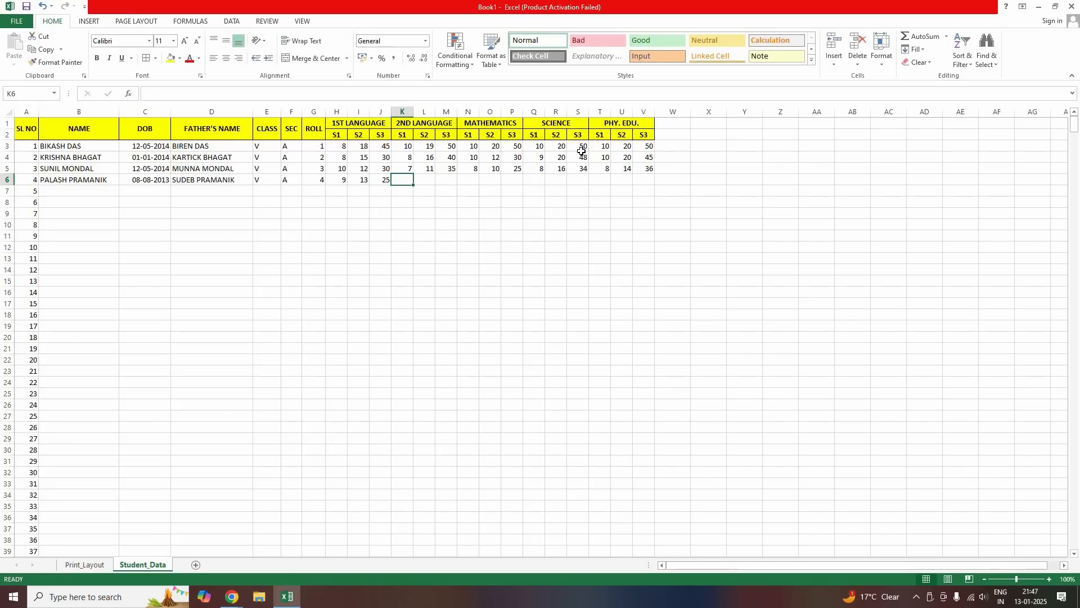
type("8")
key("Tab")
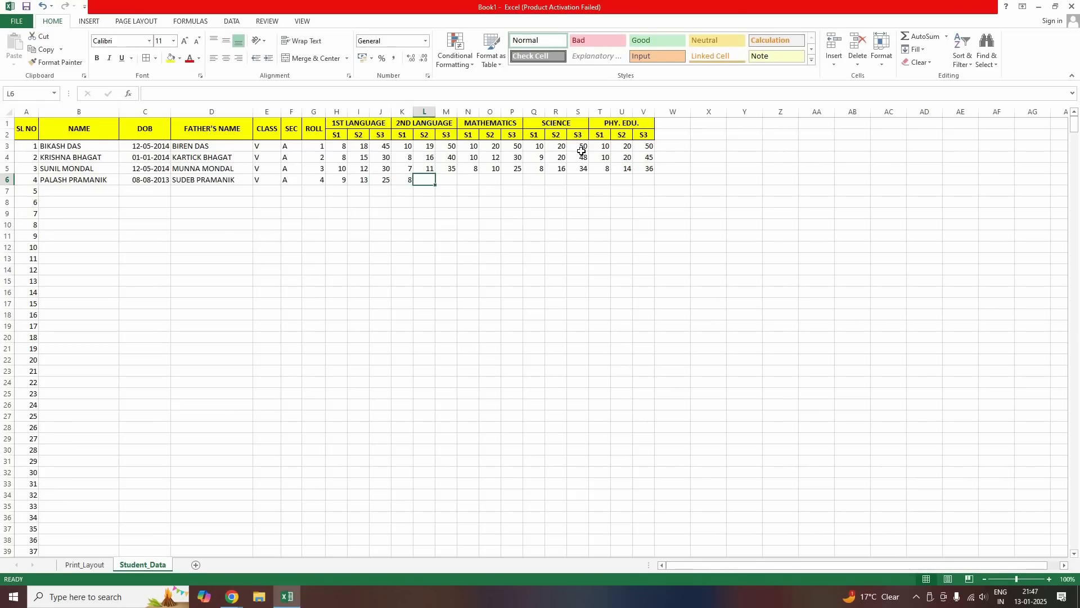
type("15")
key("Tab")
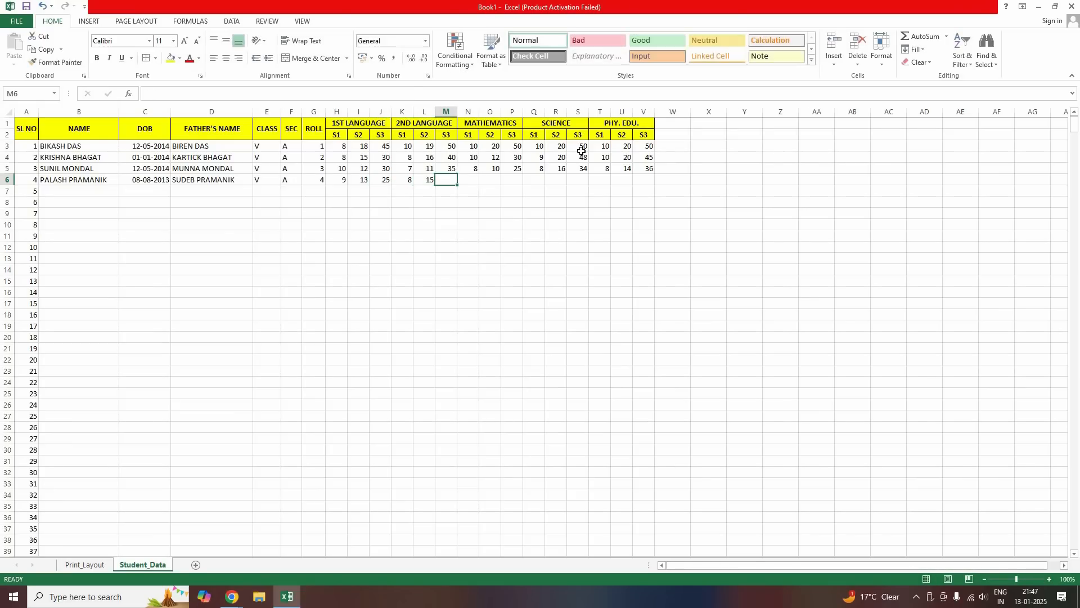
type("35")
key("Tab")
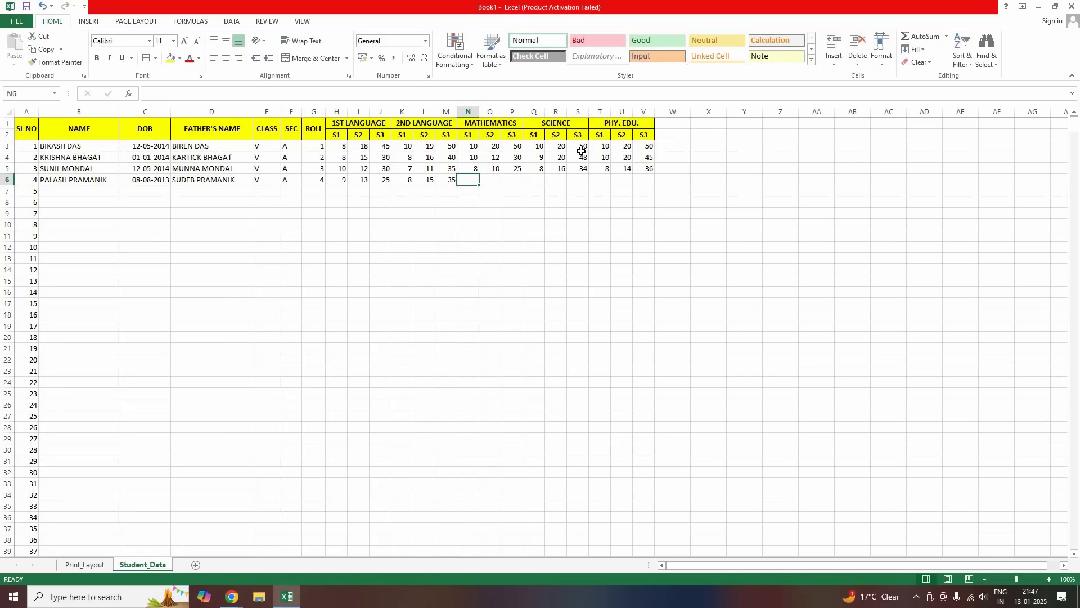
Enter Mathematics marks 10, 12, 34 and Science marks 9, 18, 40
type("10")
key("Tab")
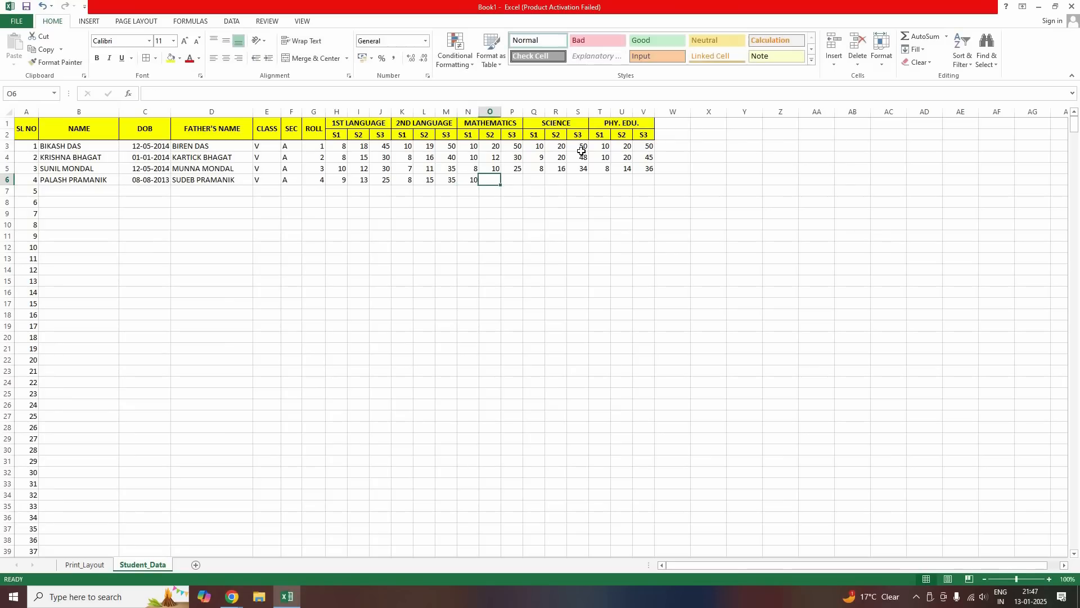
type("0")
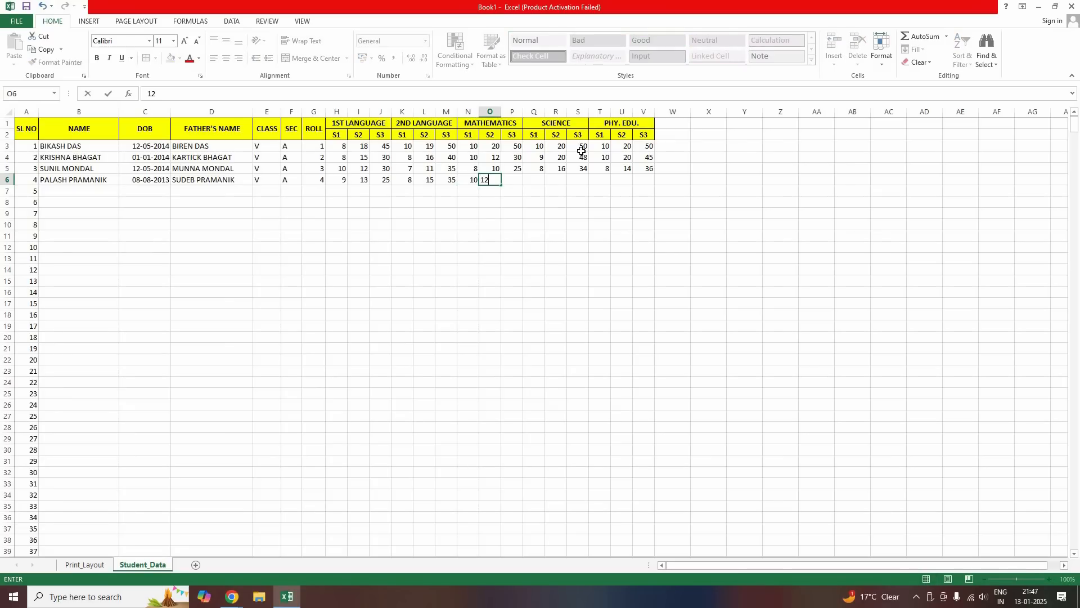
key("Tab")
type("3")
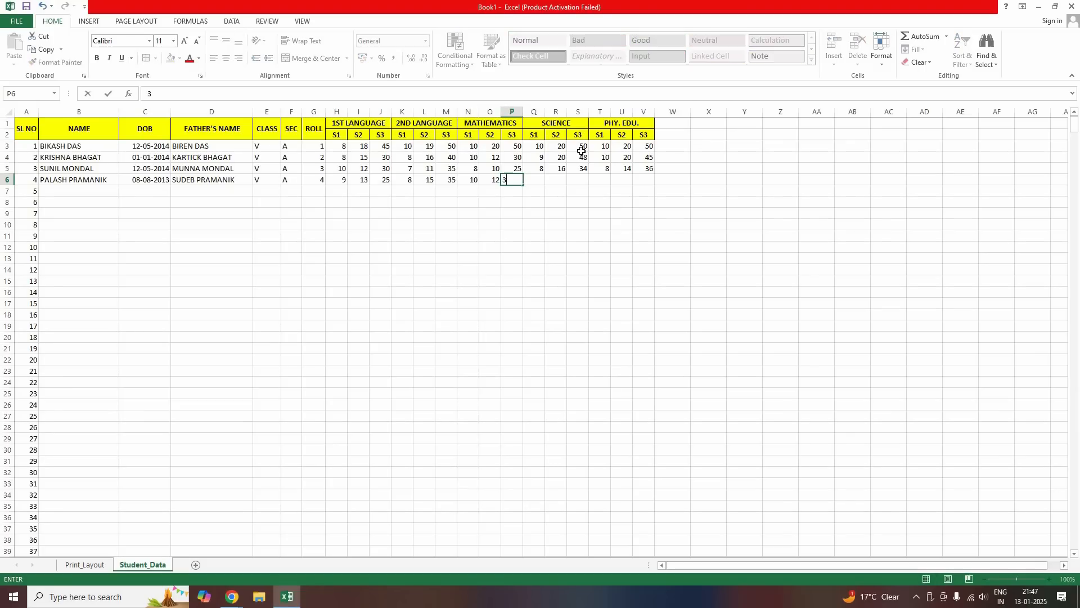
type("64")
key("Tab")
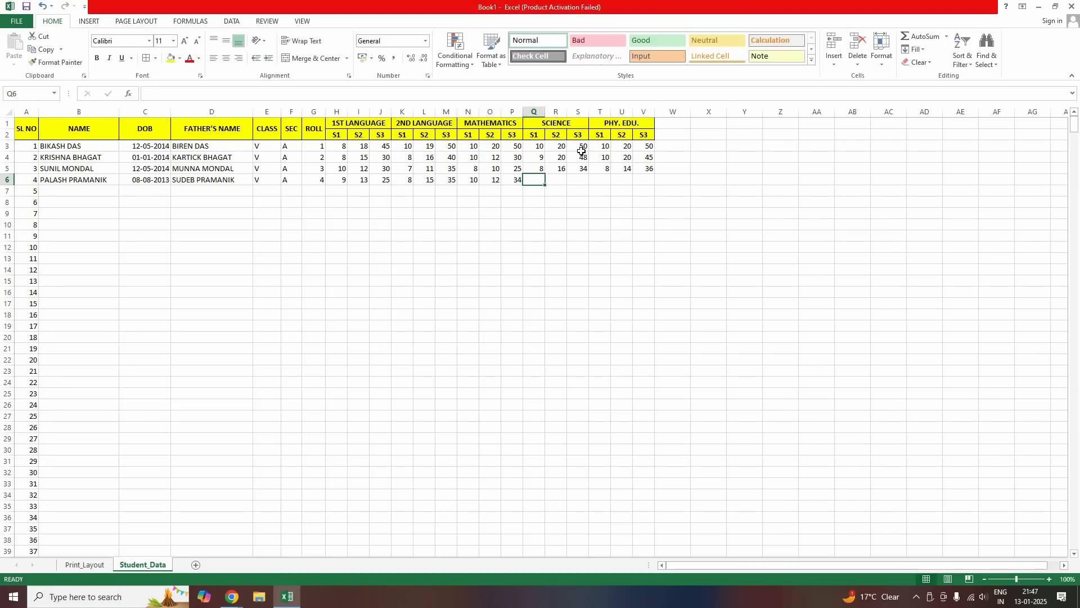
type("10")
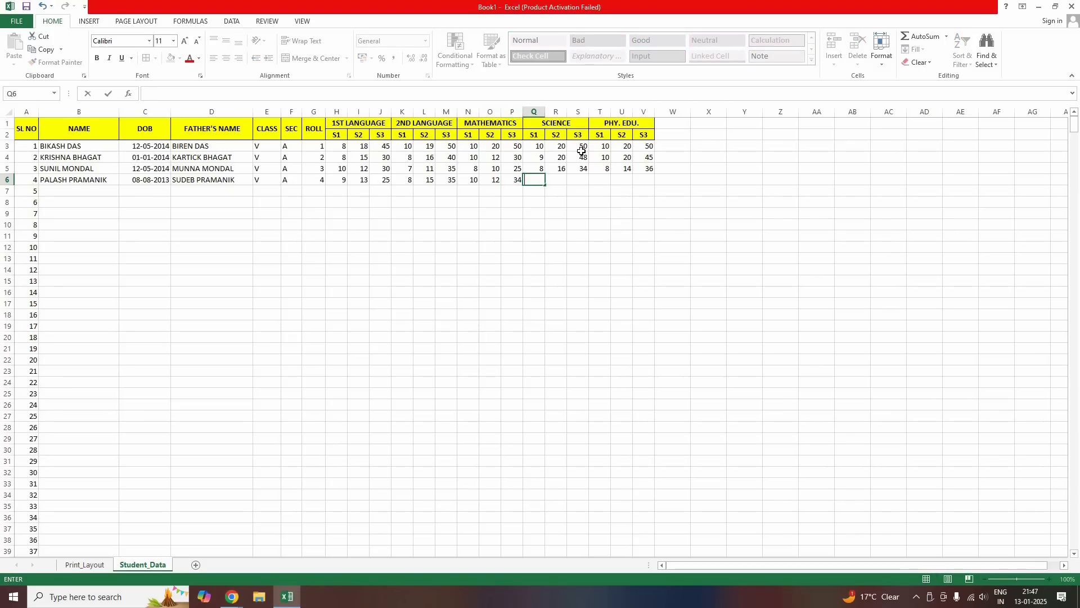
type("9")
key("Tab")
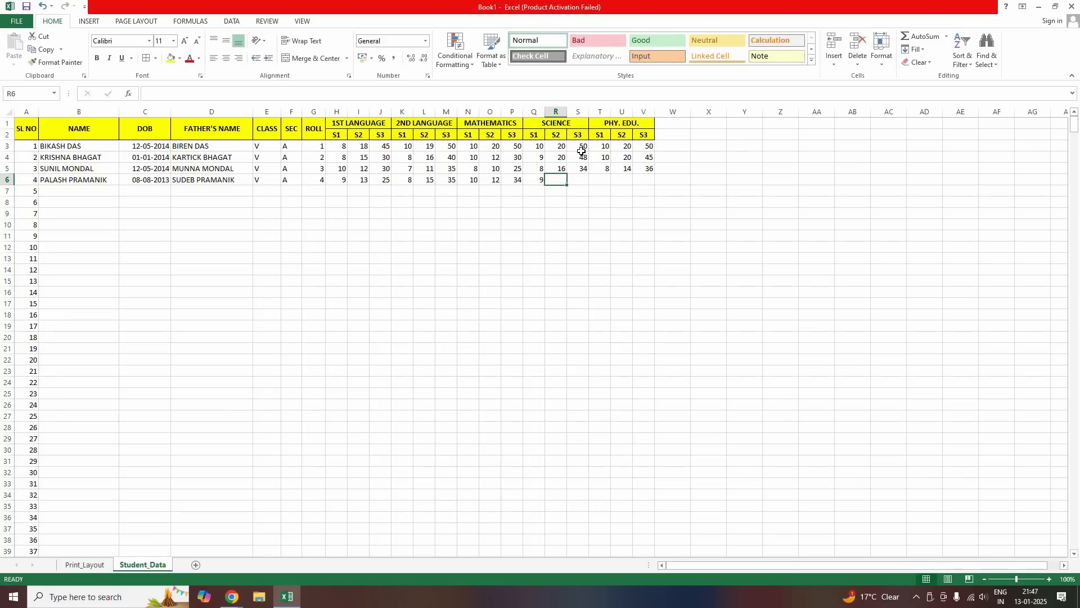
type("1")
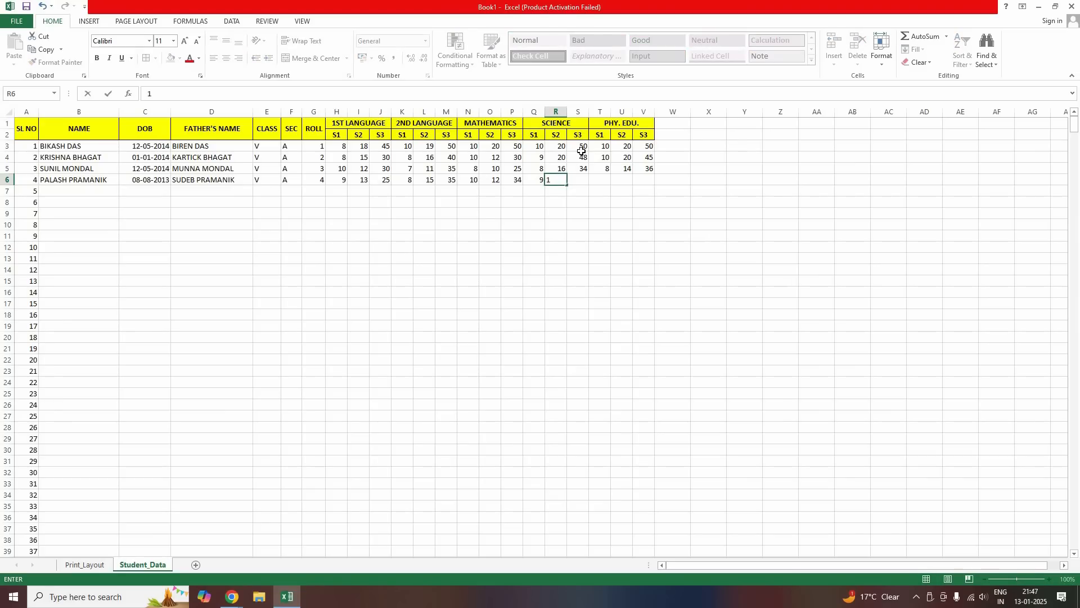
type("8")
key("Tab")
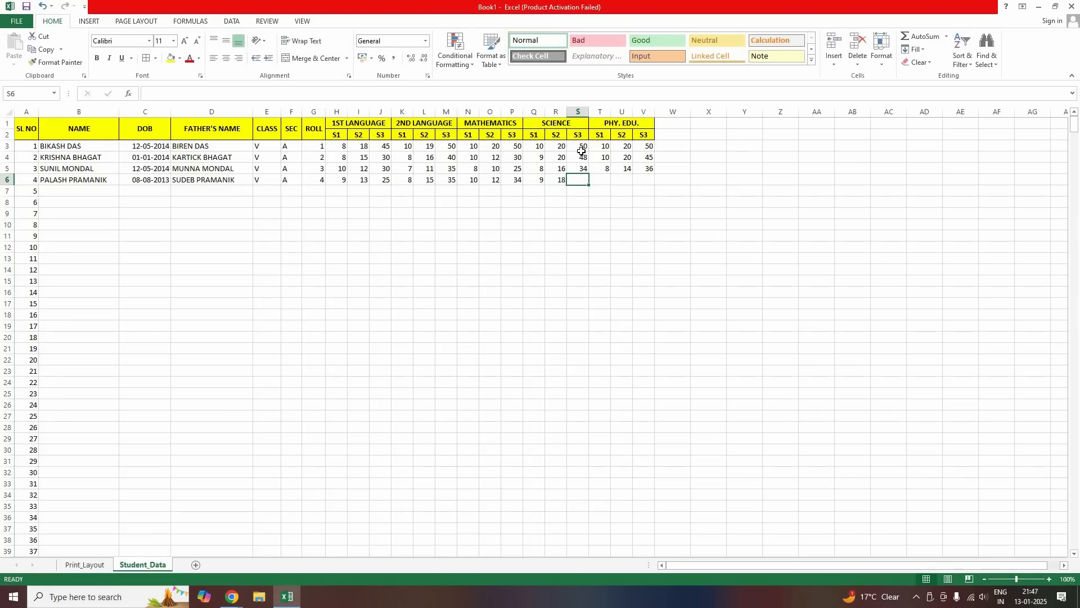
type("40")
key("Tab")
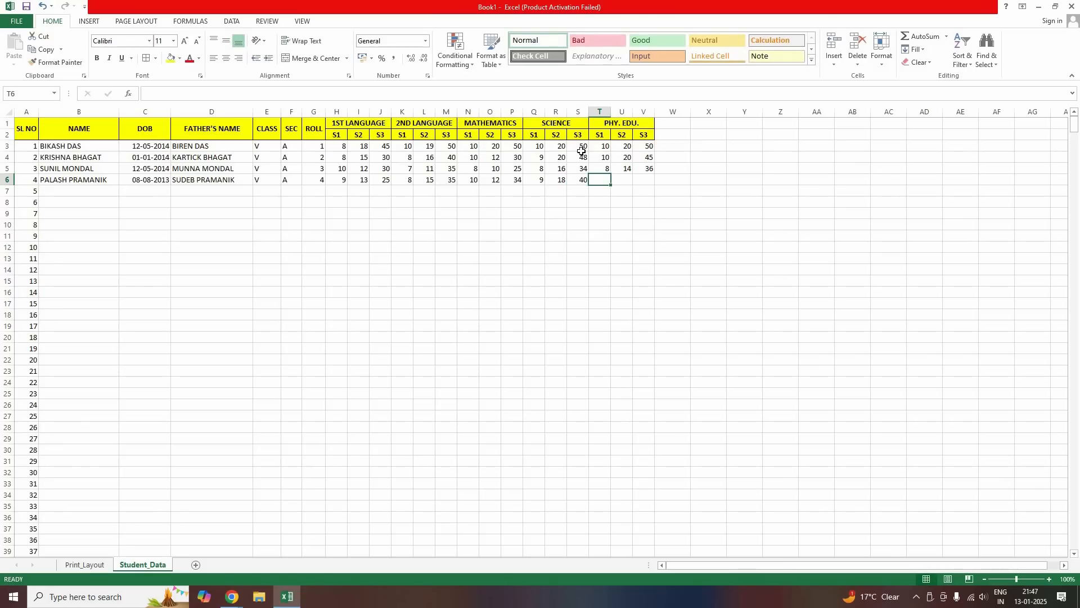
Enter Phy. Edu. marks 8, 17 and 27 to finish the row
type("8")
key("Tab")
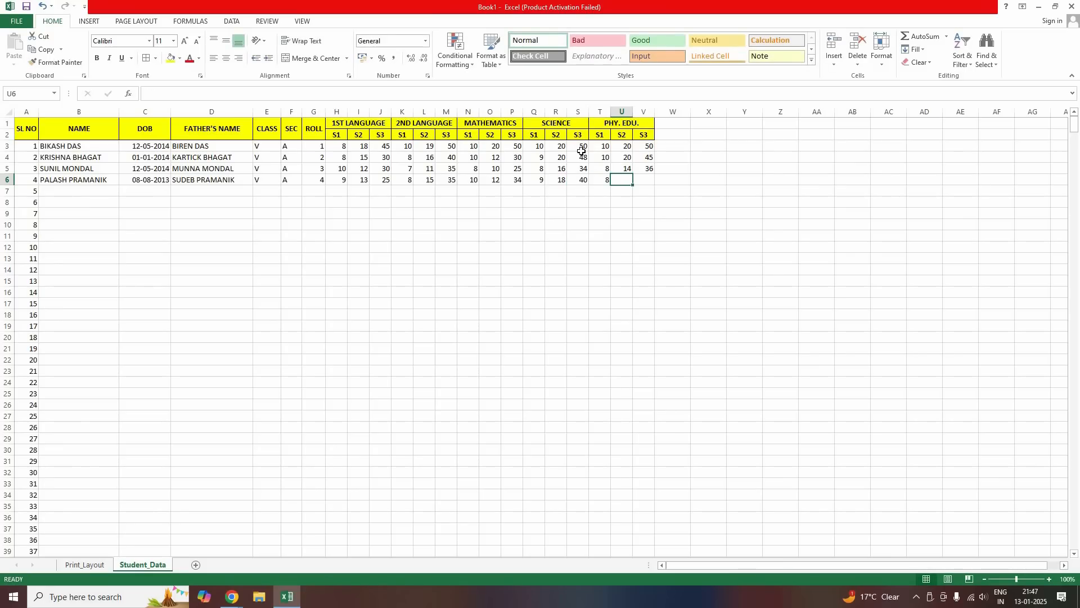
type("17")
key("Tab")
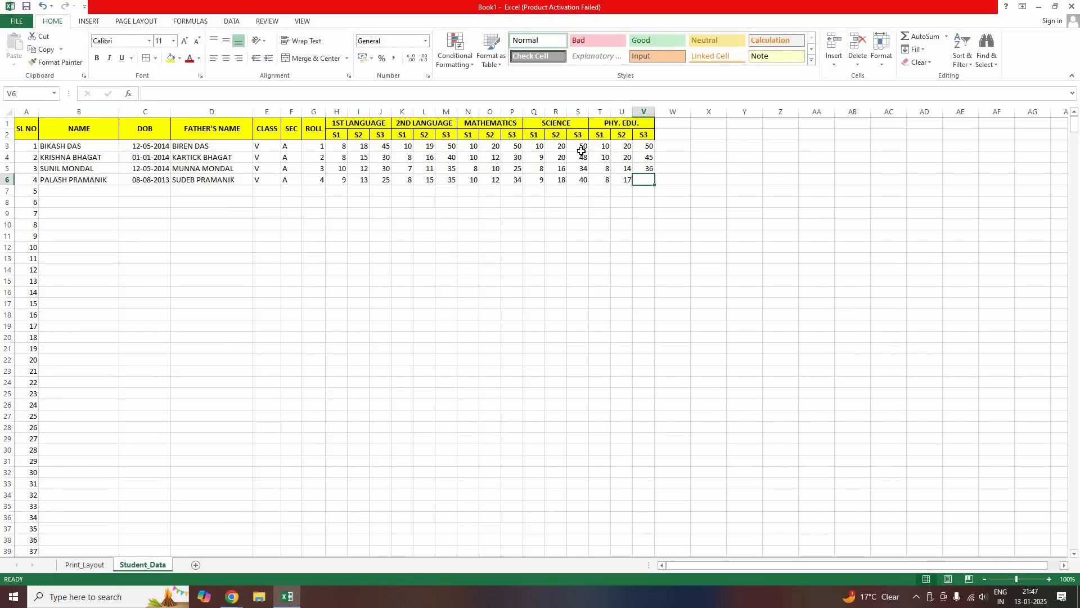
type("27")
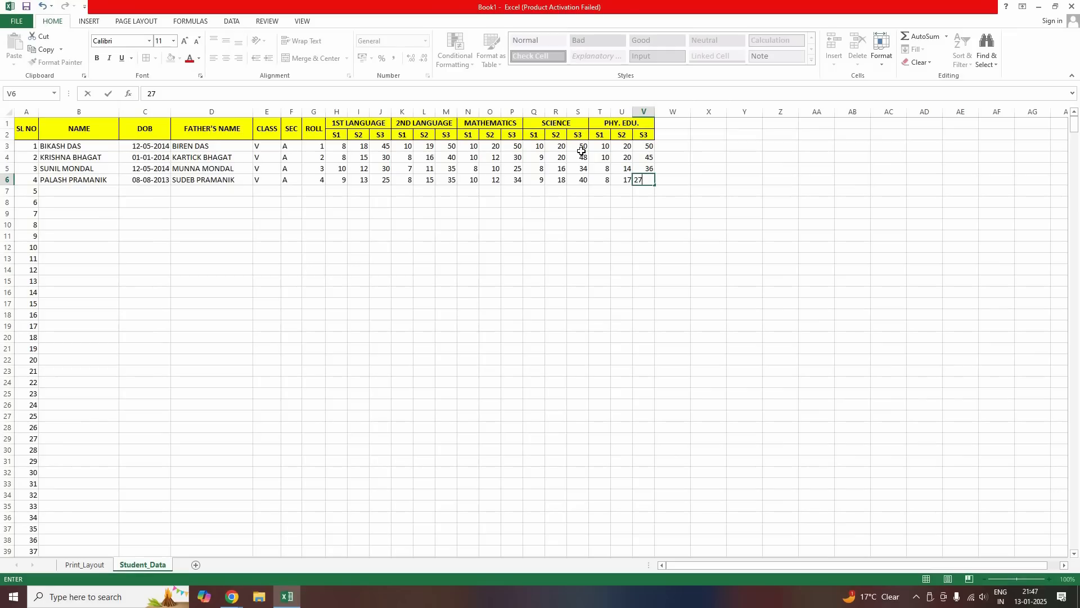
key("Return")
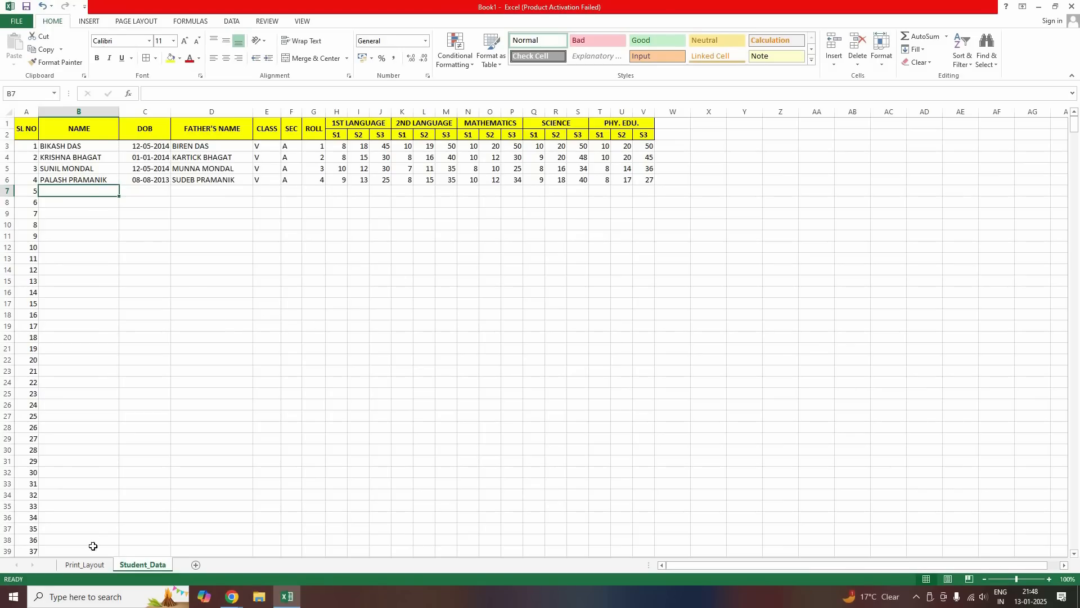
left_click(84, 564)
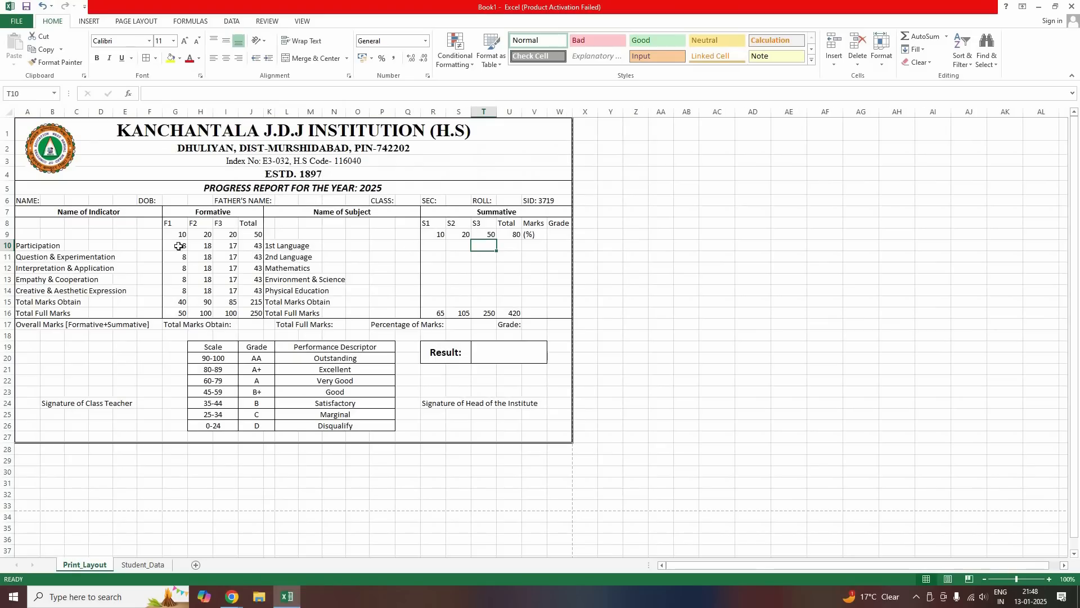
left_click(155, 503)
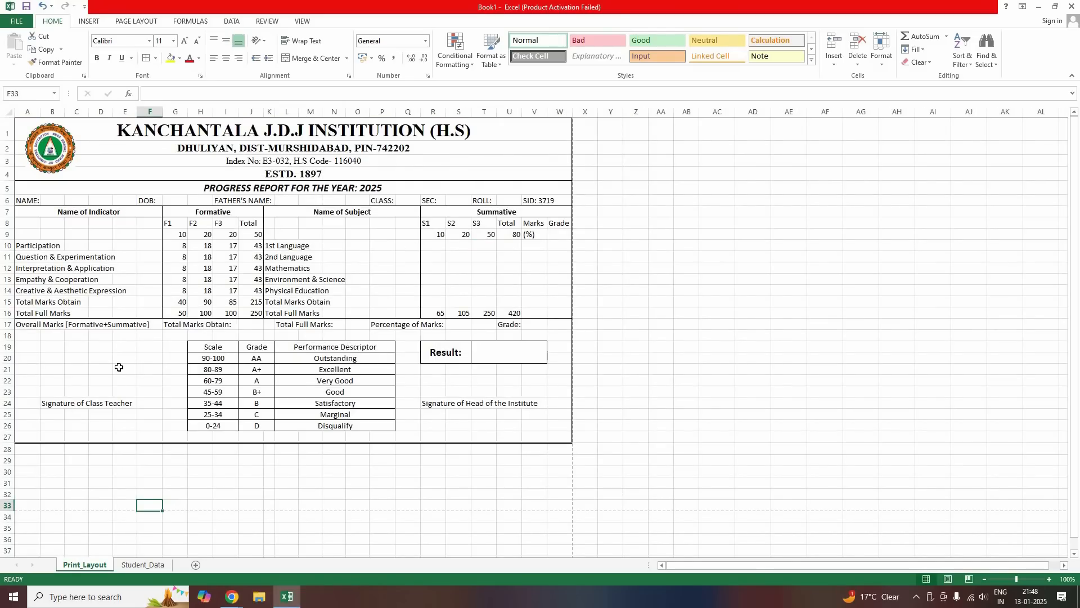
left_click(150, 564)
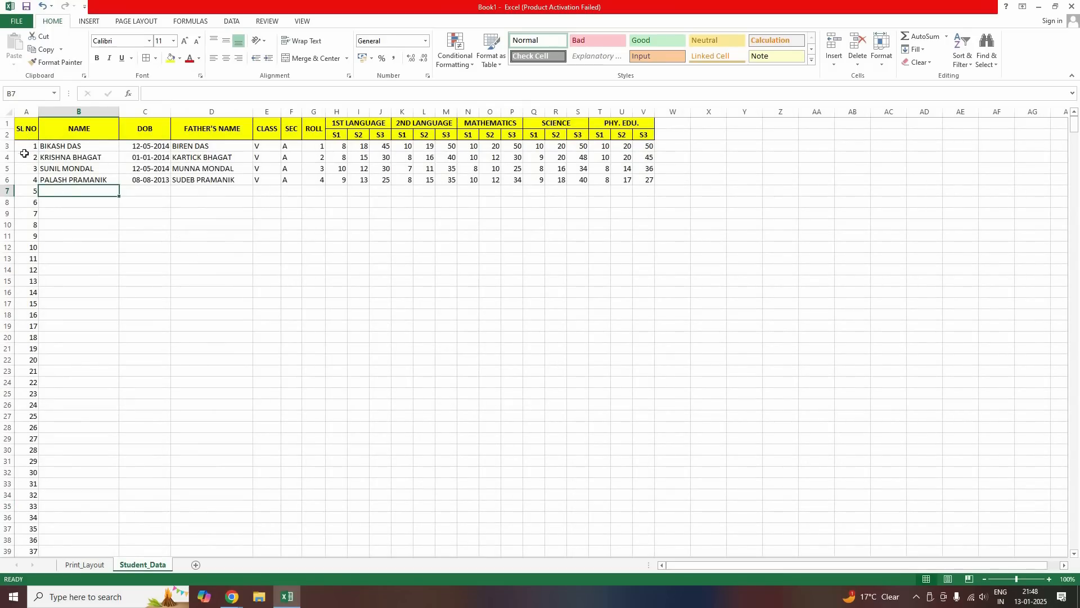
left_click_drag(30, 146, 31, 337)
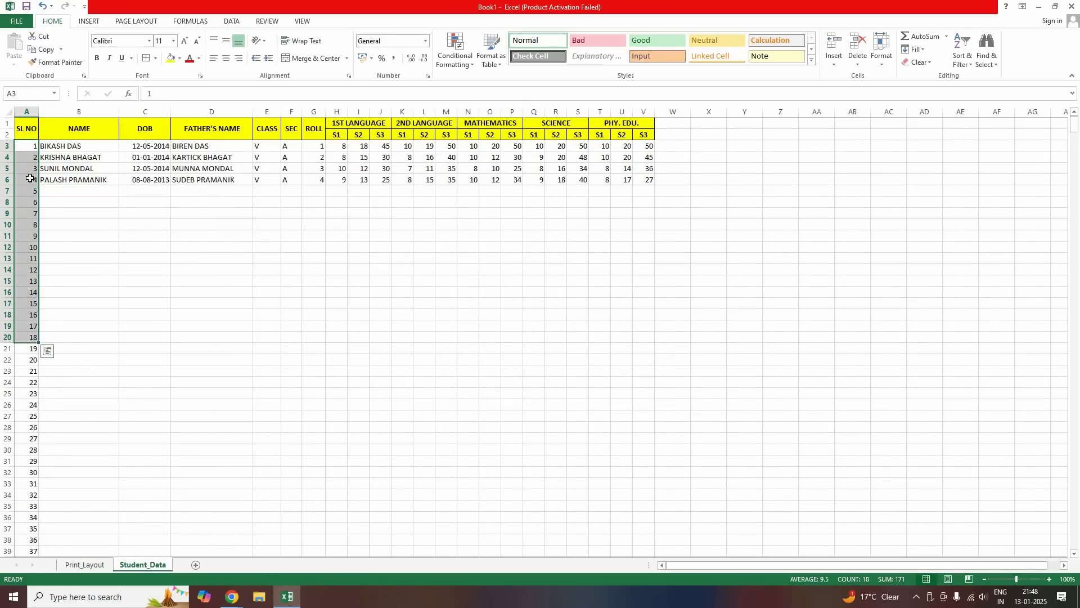
left_click(32, 191)
left_click(92, 565)
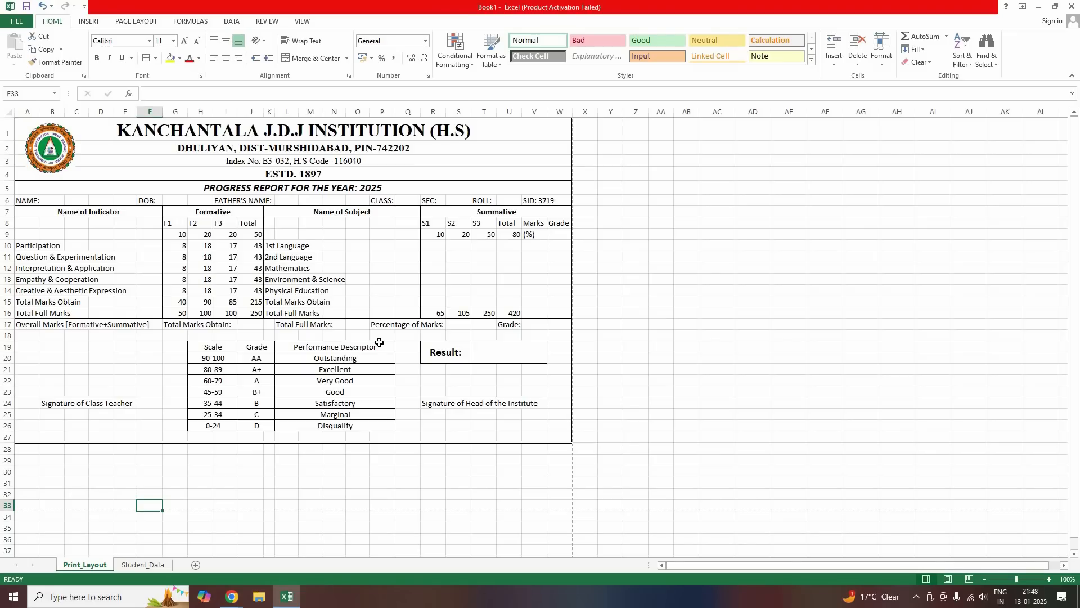
left_click(140, 566)
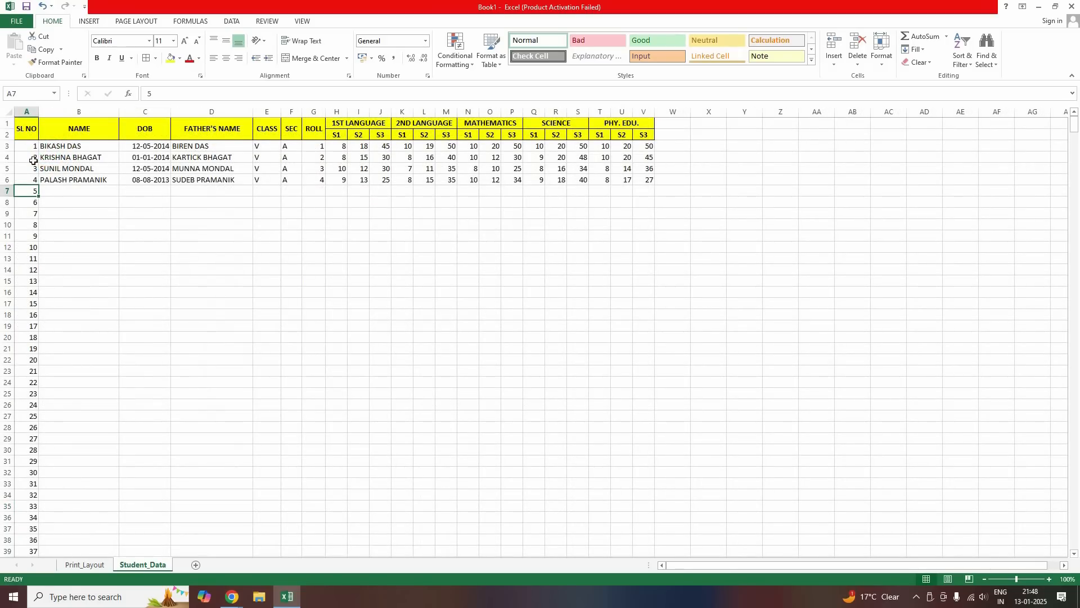
left_click(89, 566)
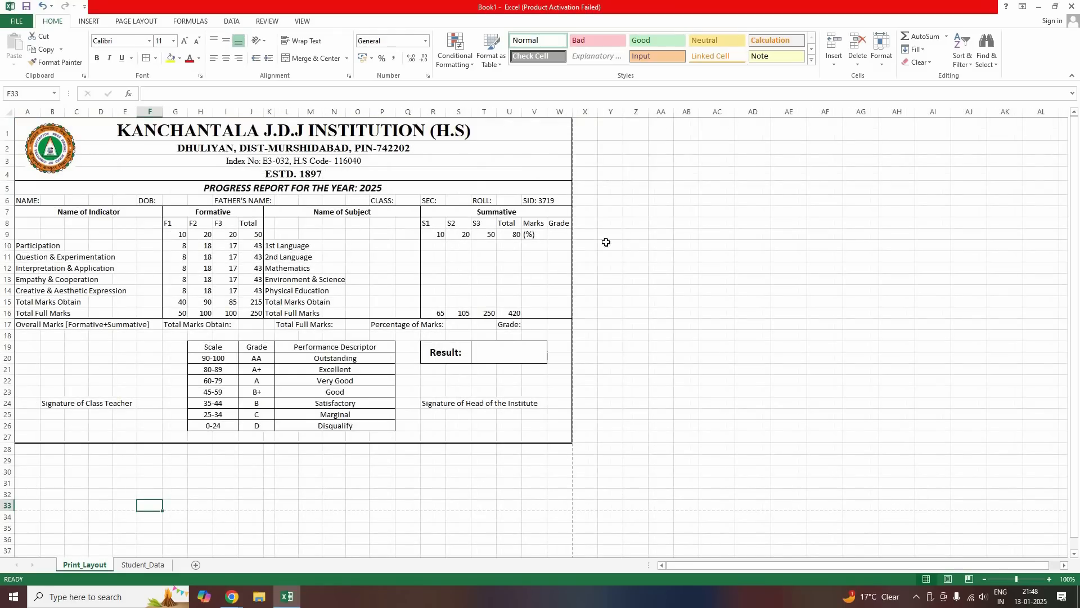
left_click(722, 188)
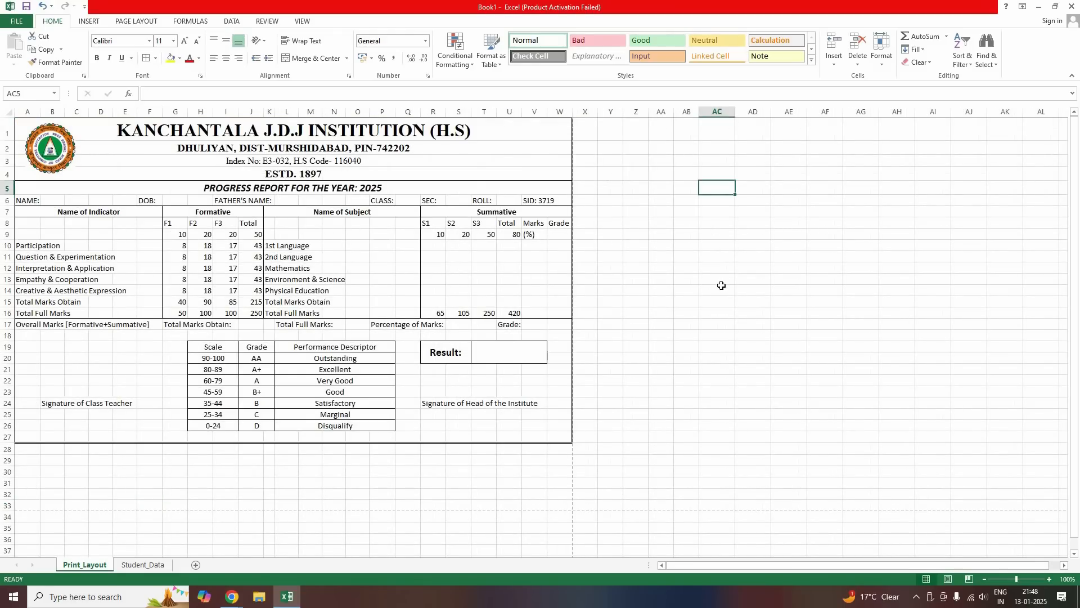
Type 1 in AC5 and format it with yellow fill, centre alignment, 14 pt bold
type("1")
left_click(717, 188)
left_click(170, 59)
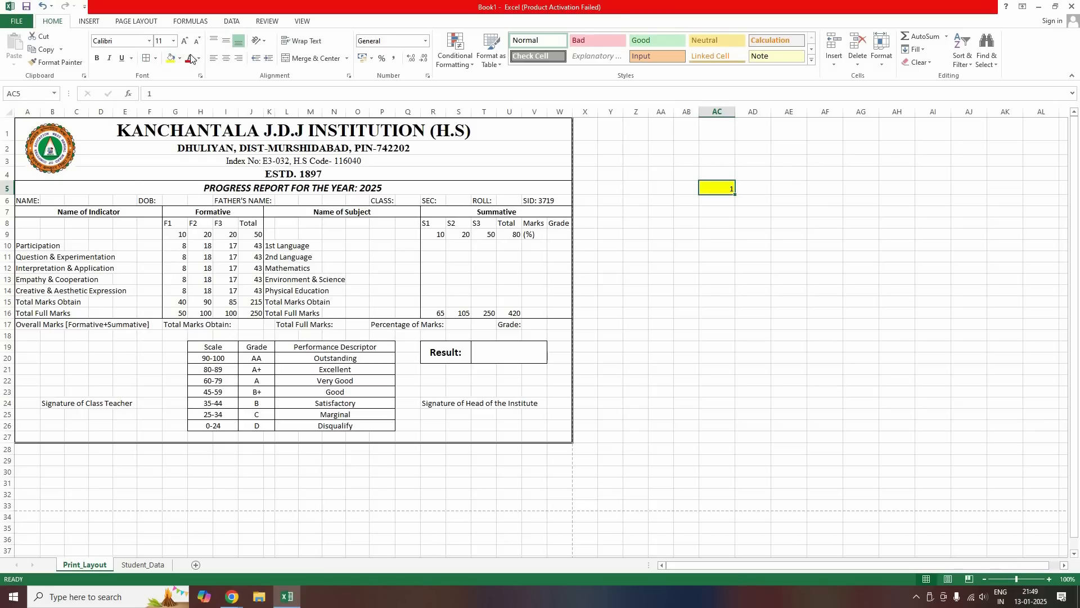
left_click(225, 58)
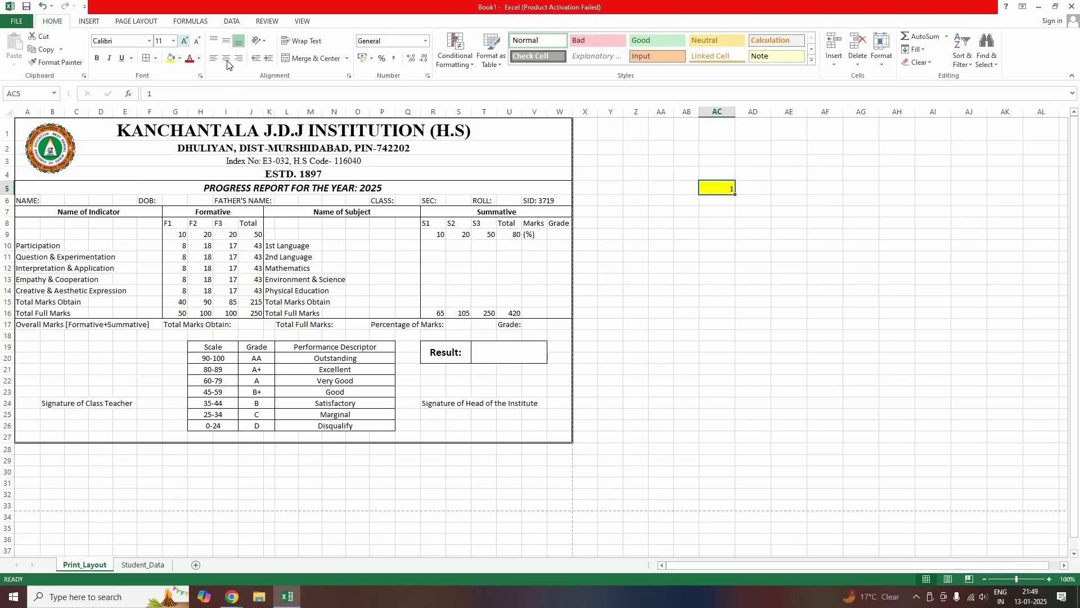
left_click(186, 41)
left_click(186, 41)
left_click(97, 58)
left_click(643, 236)
left_click(710, 188)
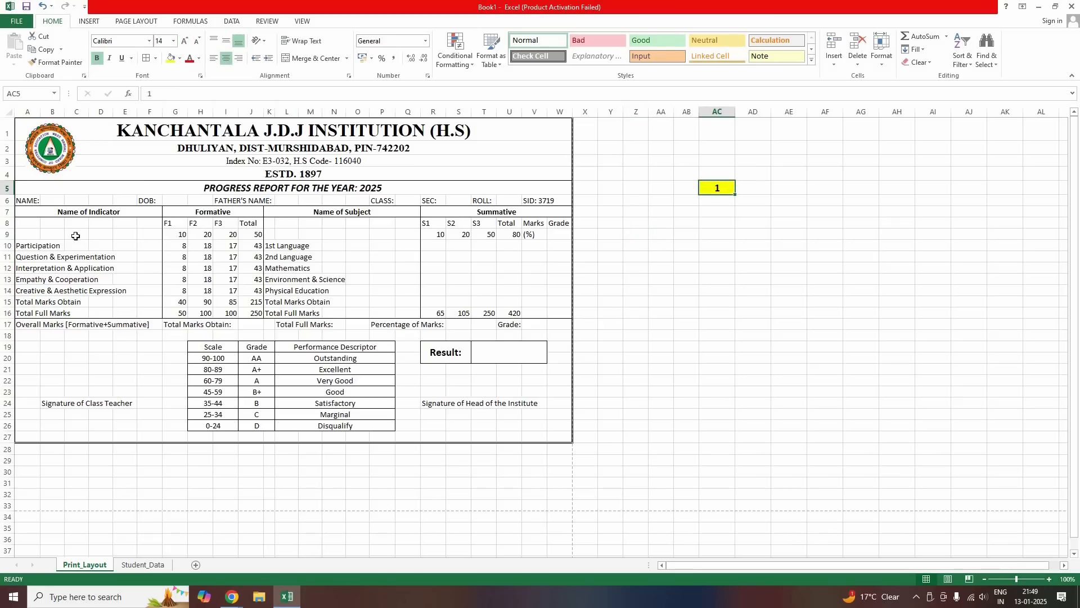
left_click(52, 204)
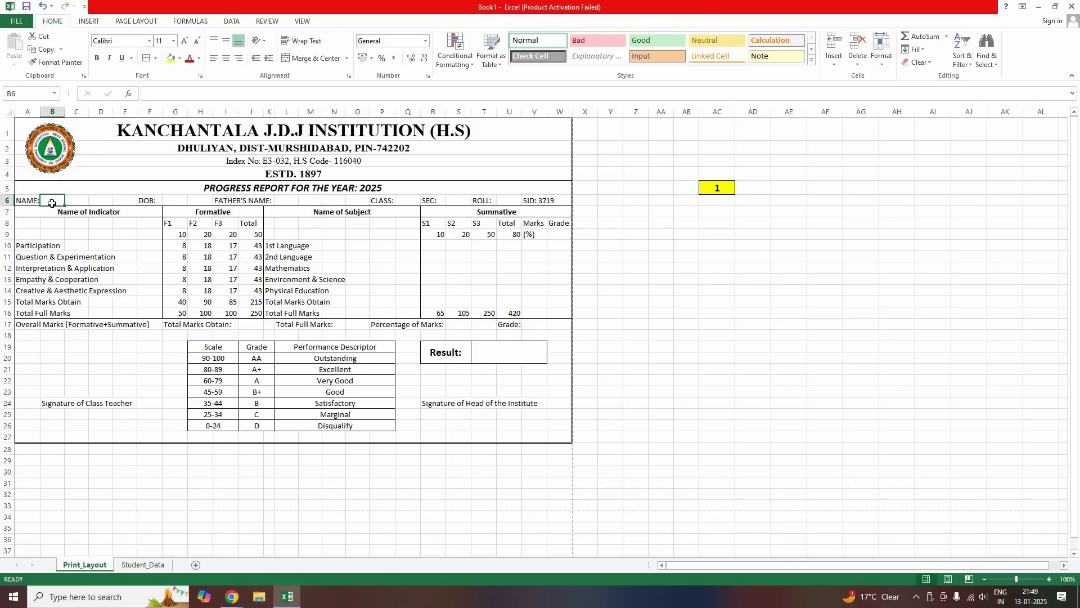
After glancing at Student_Data, start the name formula in Print_Layout B6 with =VLOOKUP(
left_click(143, 564)
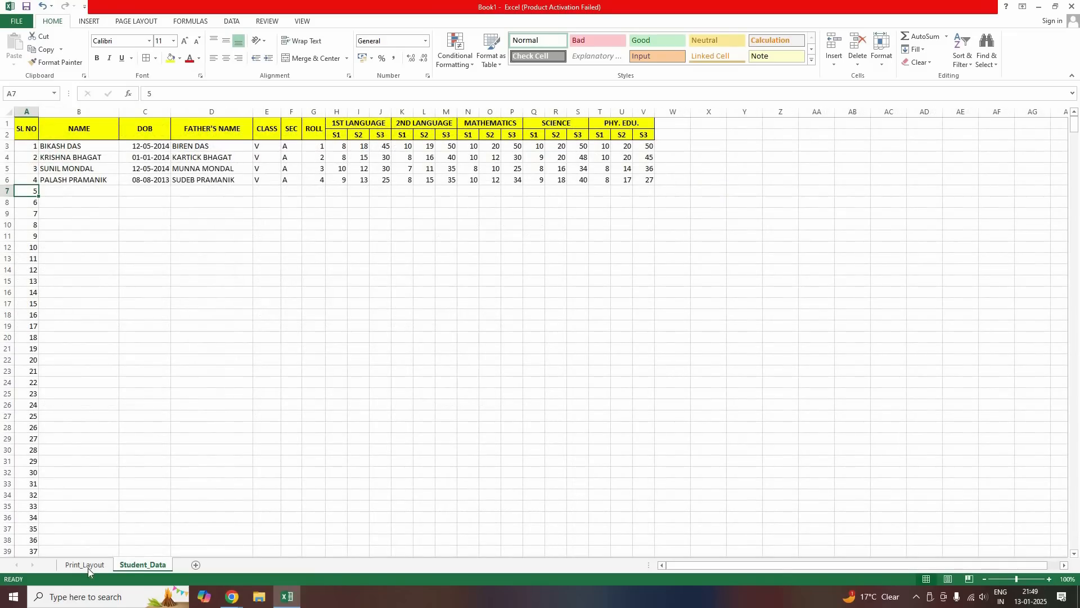
key("ctrl+Page_Up")
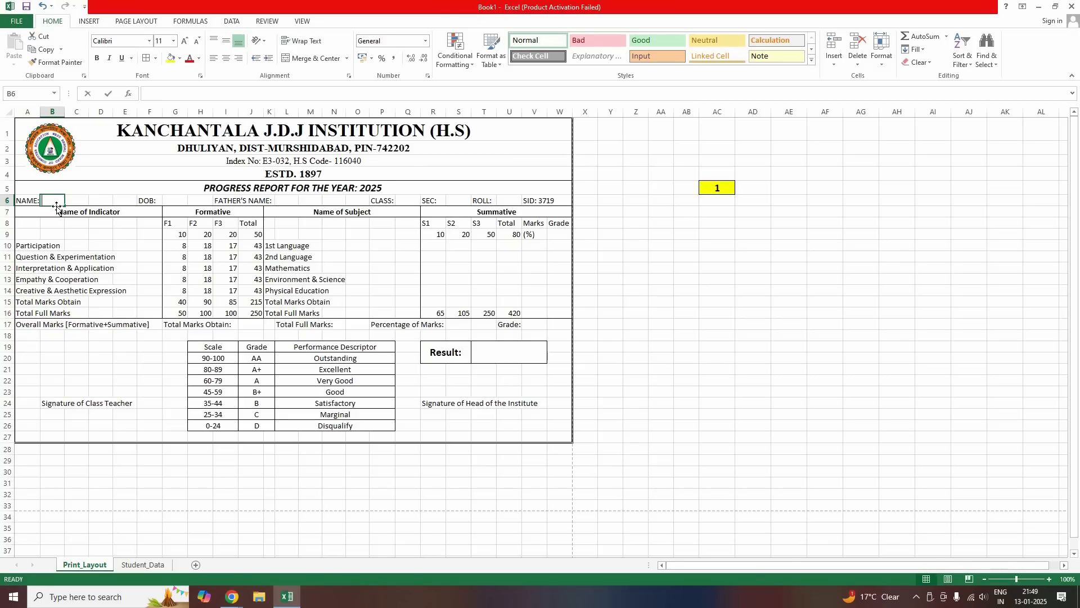
type("=VL")
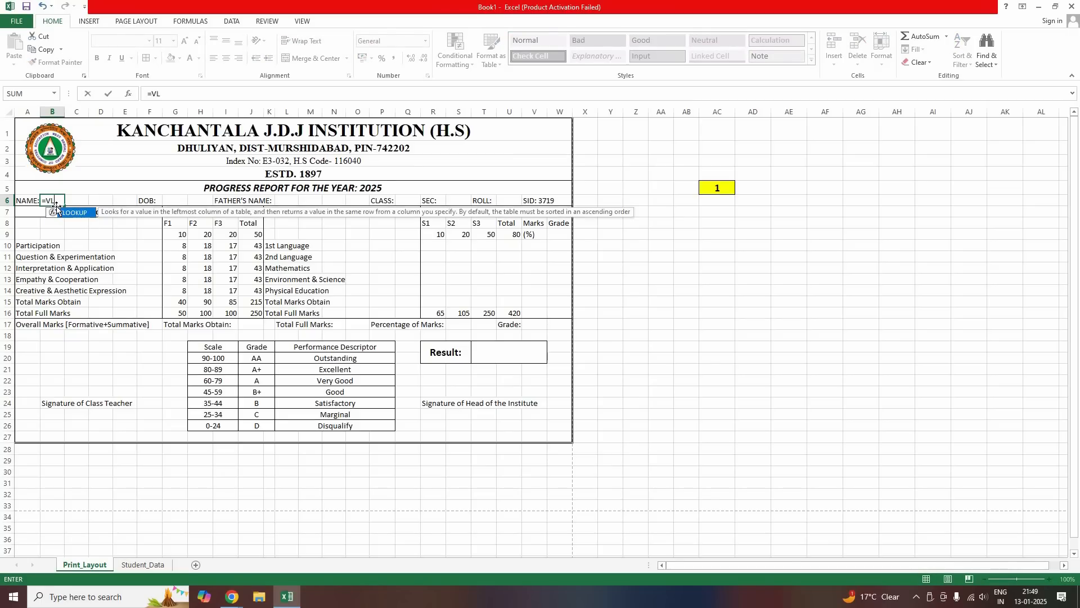
type("OOKUP(")
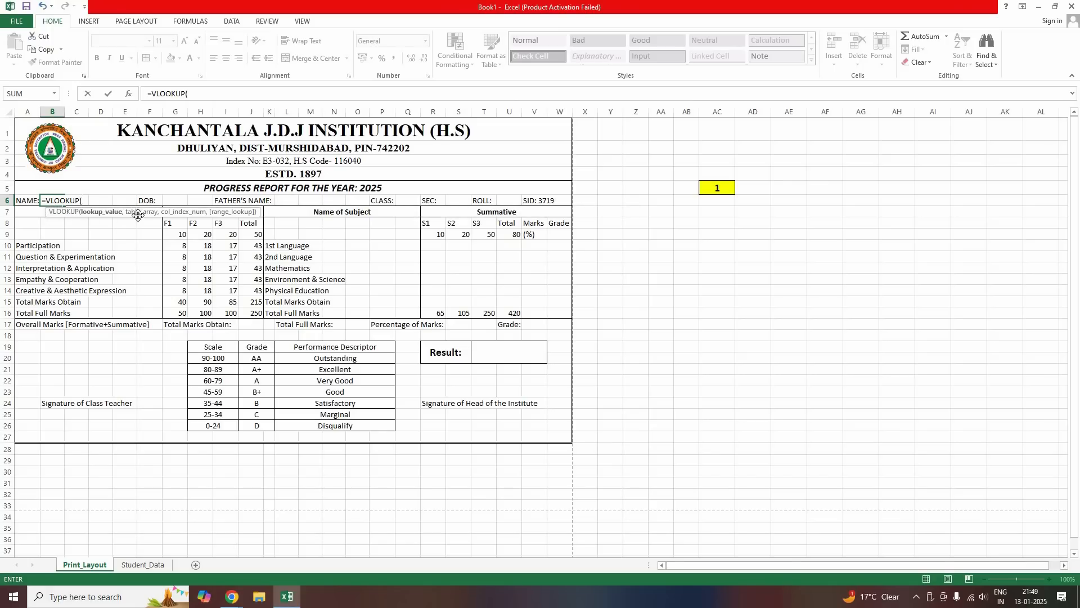
left_click_drag(137, 213, 131, 230)
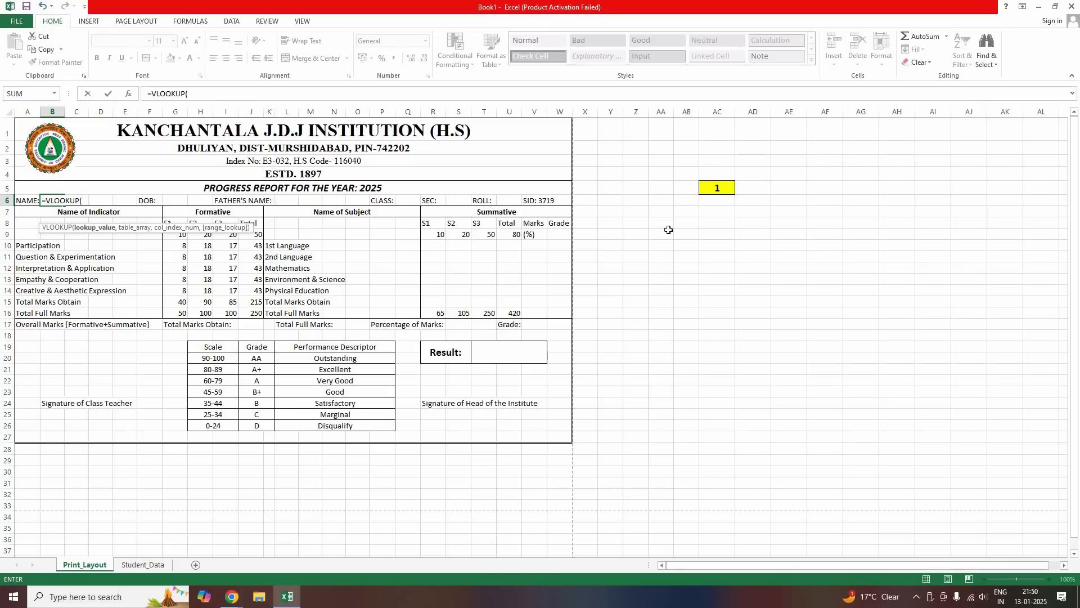
Insert AC5 as the lookup value so the formula reads =VLOOKUP(AC5,
left_click(719, 189)
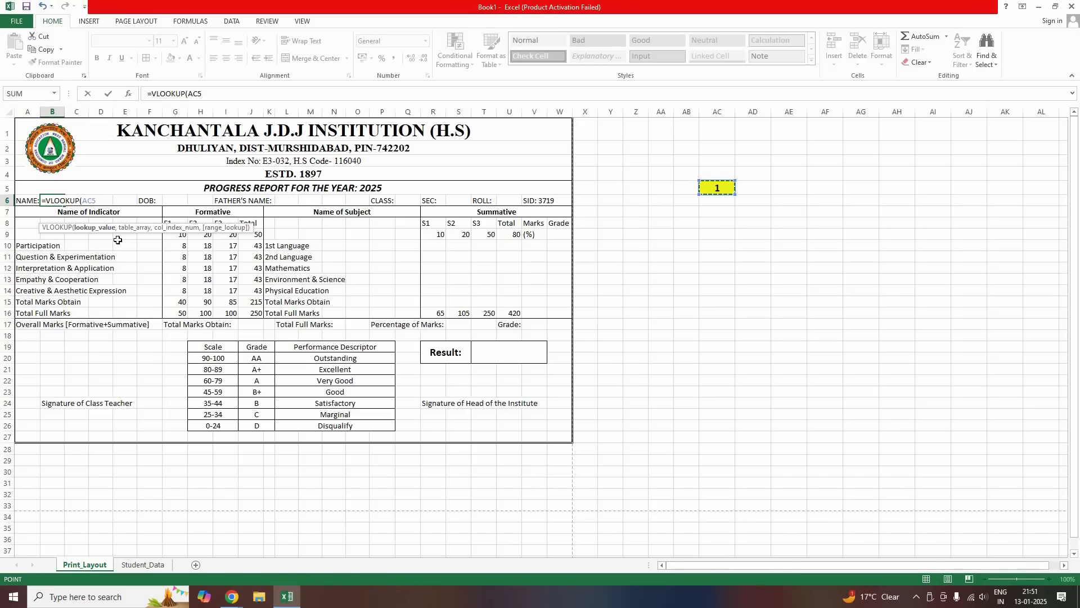
type(",")
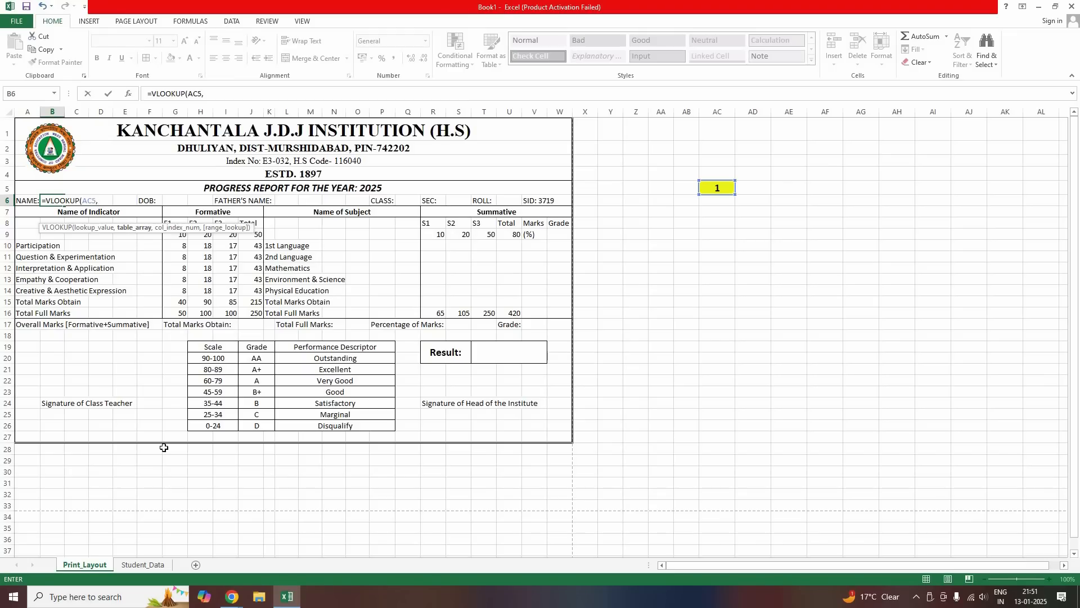
Complete and commit the name formula as =VLOOKUP(AC5,Student_Data!A:V,2,0)
left_click(145, 564)
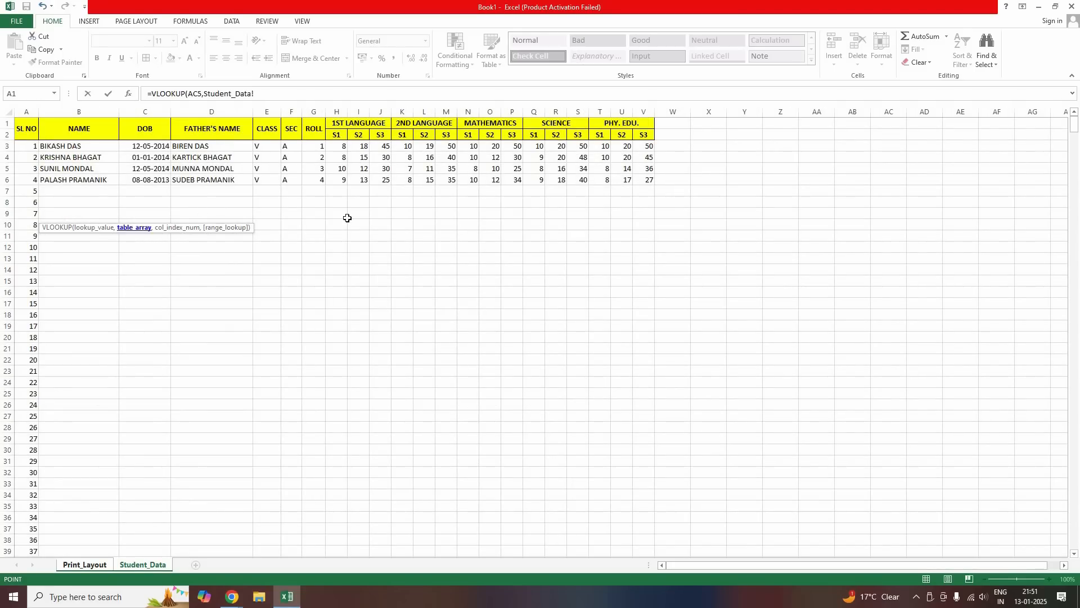
left_click_drag(26, 109, 248, 111)
left_click_drag(542, 100, 644, 109)
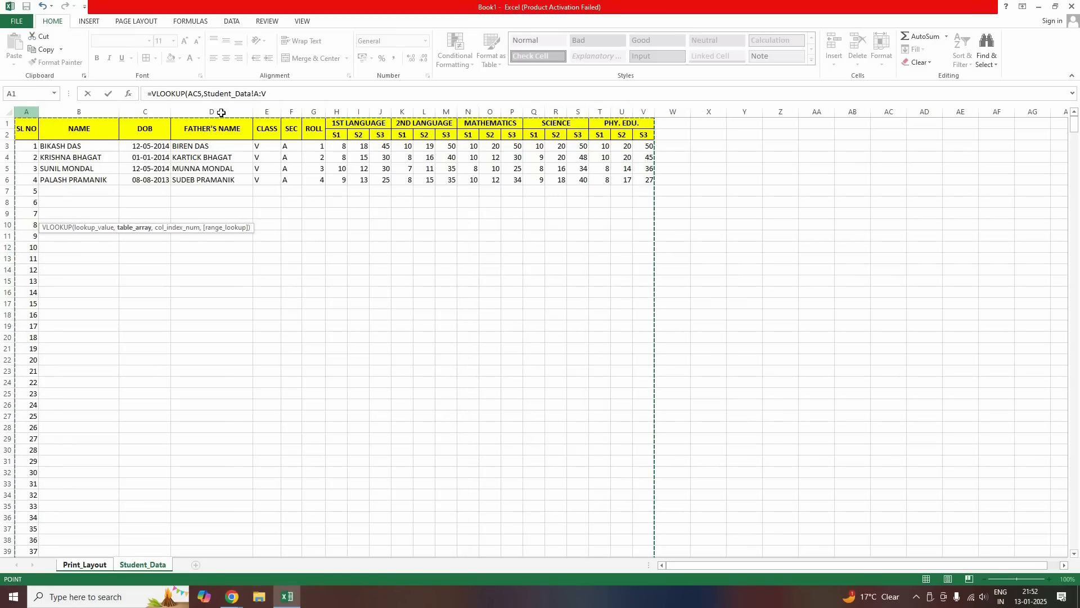
left_click_drag(353, 106, 644, 109)
type(",")
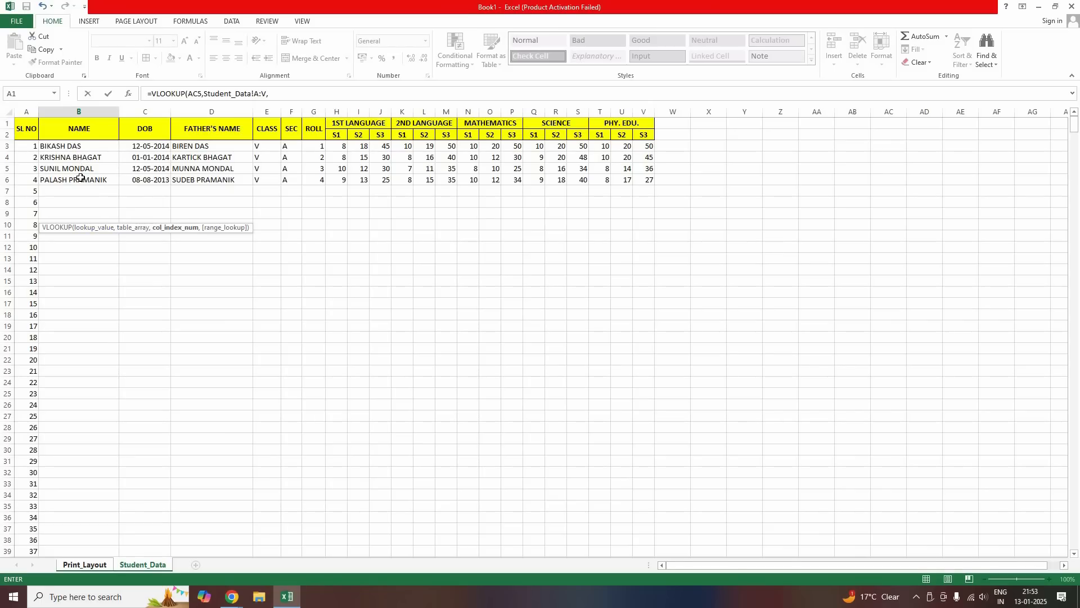
left_click(77, 108)
type(",")
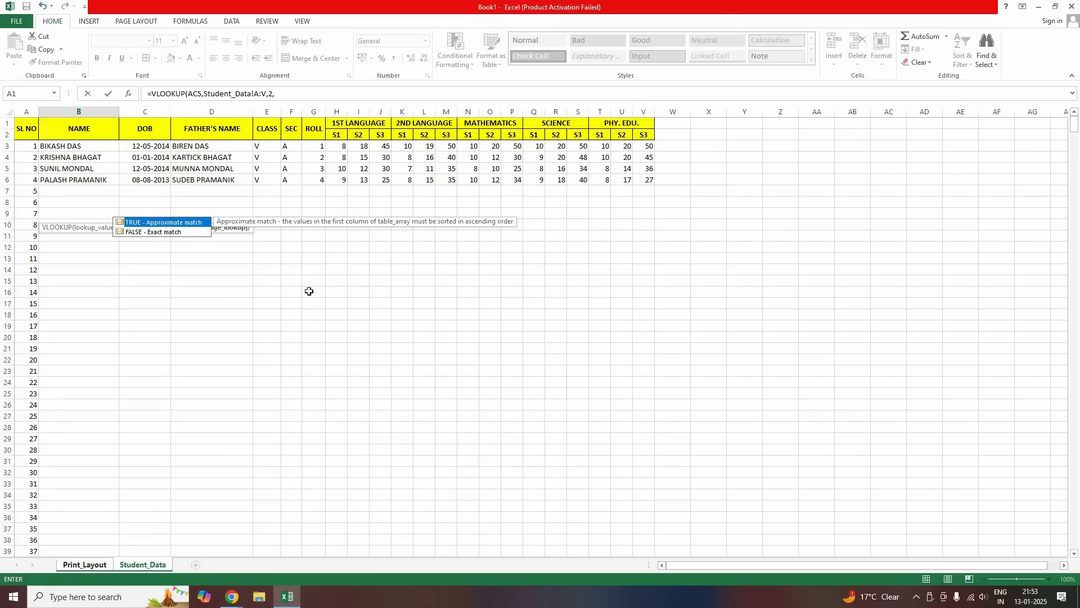
type("0")
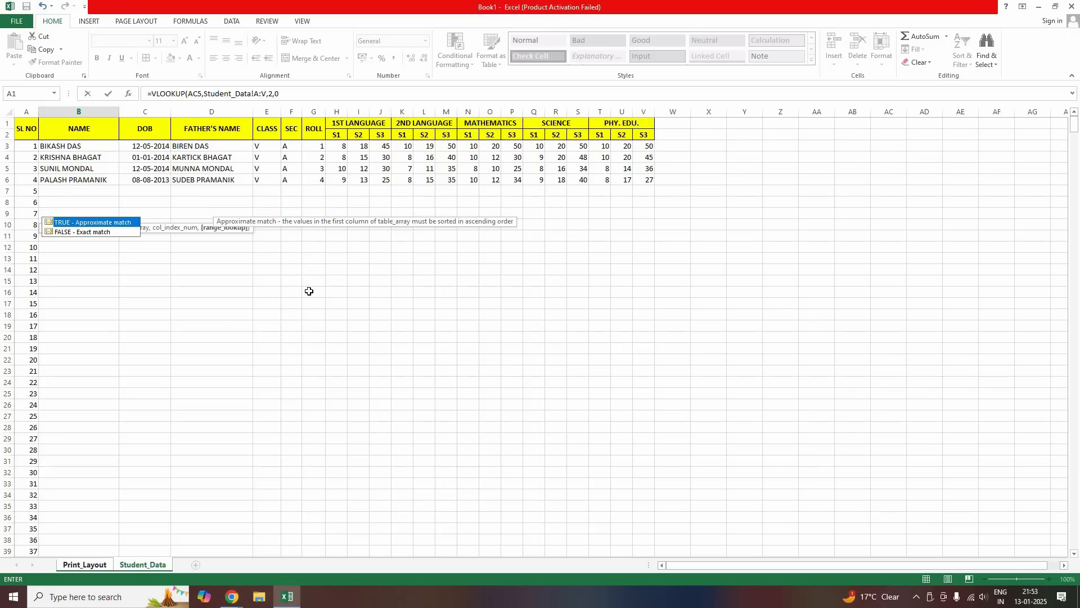
type(")")
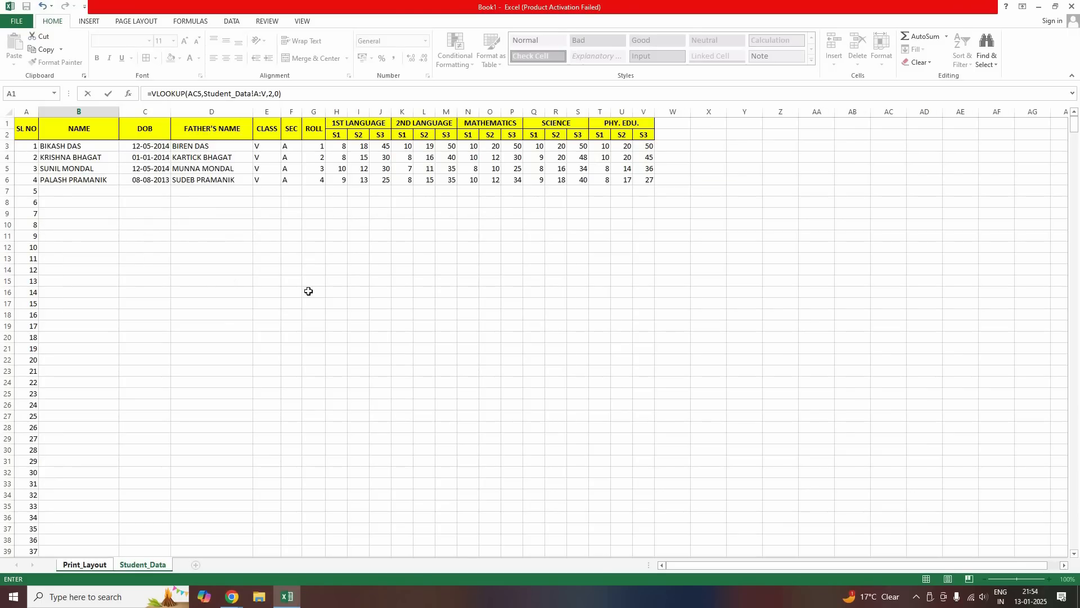
key("Return")
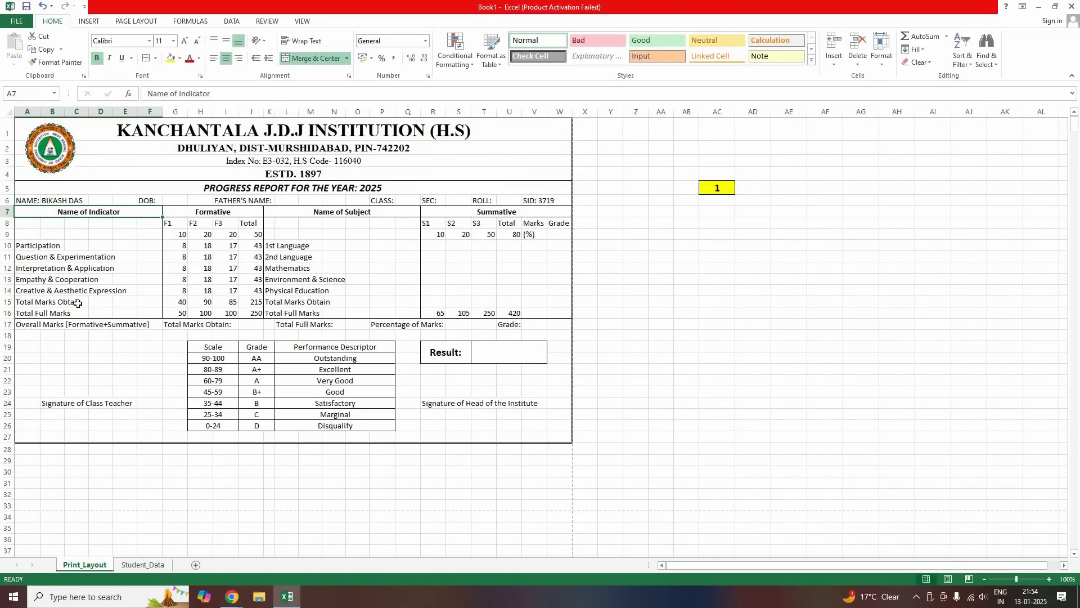
key("Up")
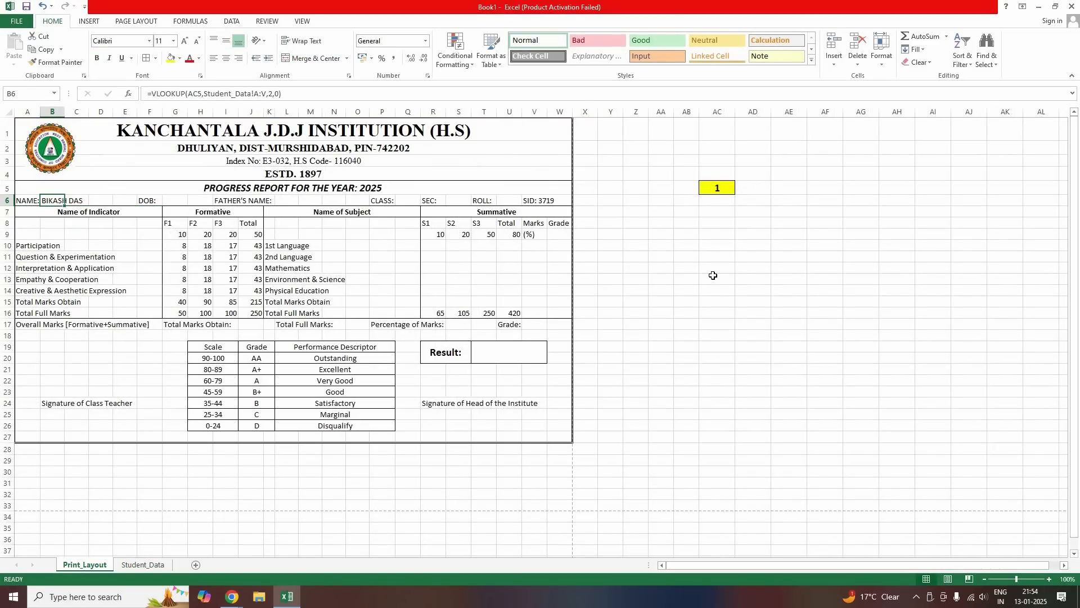
left_click(717, 188)
type("2")
key("Return")
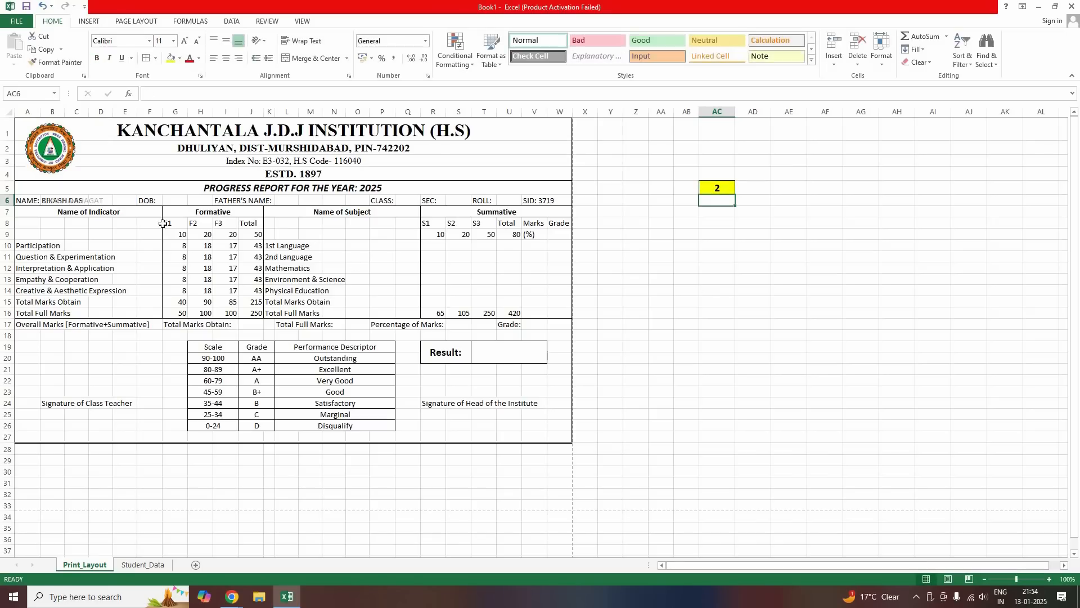
left_click(723, 188)
type("4")
key("Return")
left_click(722, 189)
type("1")
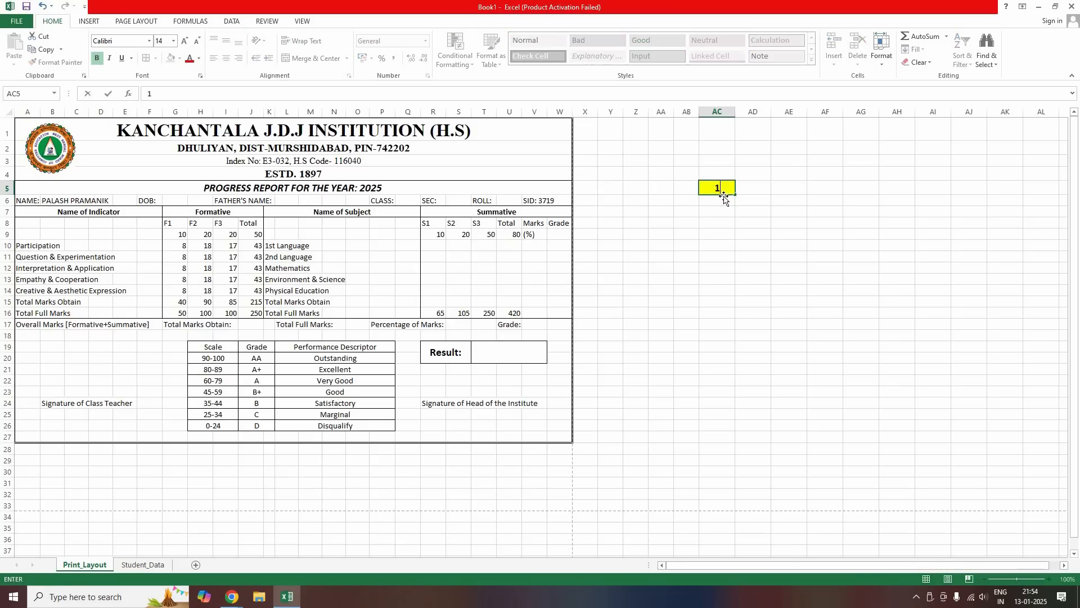
key("Return")
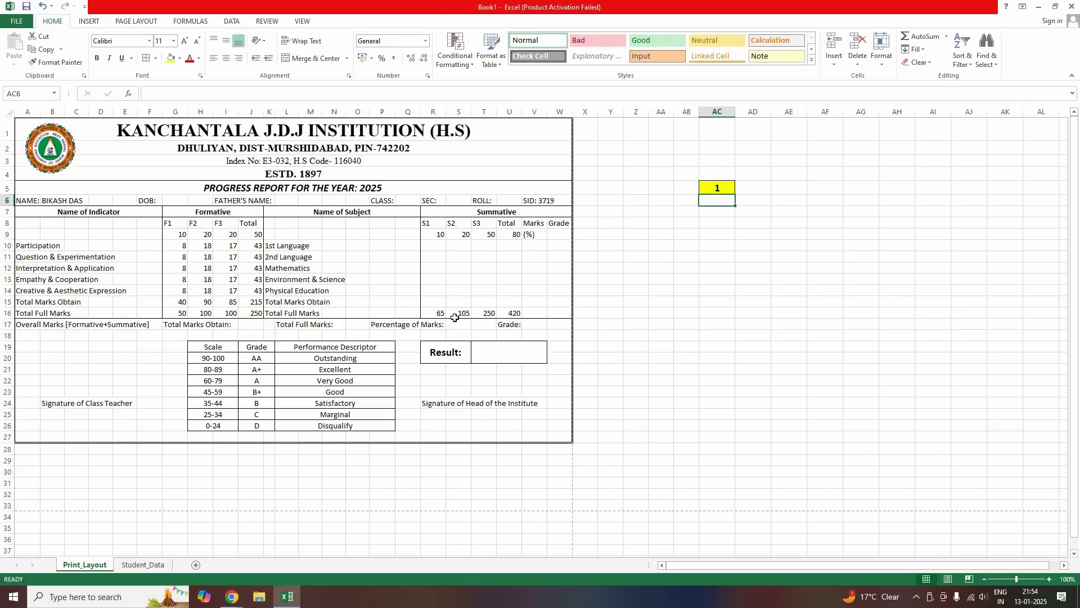
Enter =VLOOKUP(AC5,Student_Data!A:V,3,0) in G6 to pull the date of birth
left_click(179, 201)
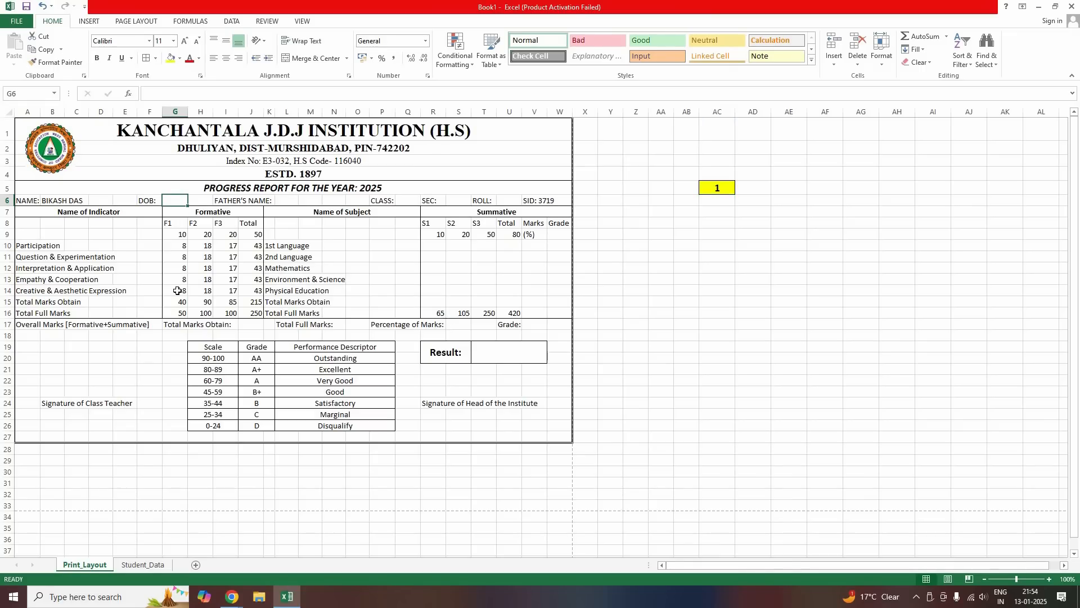
type("=VLOOKUP")
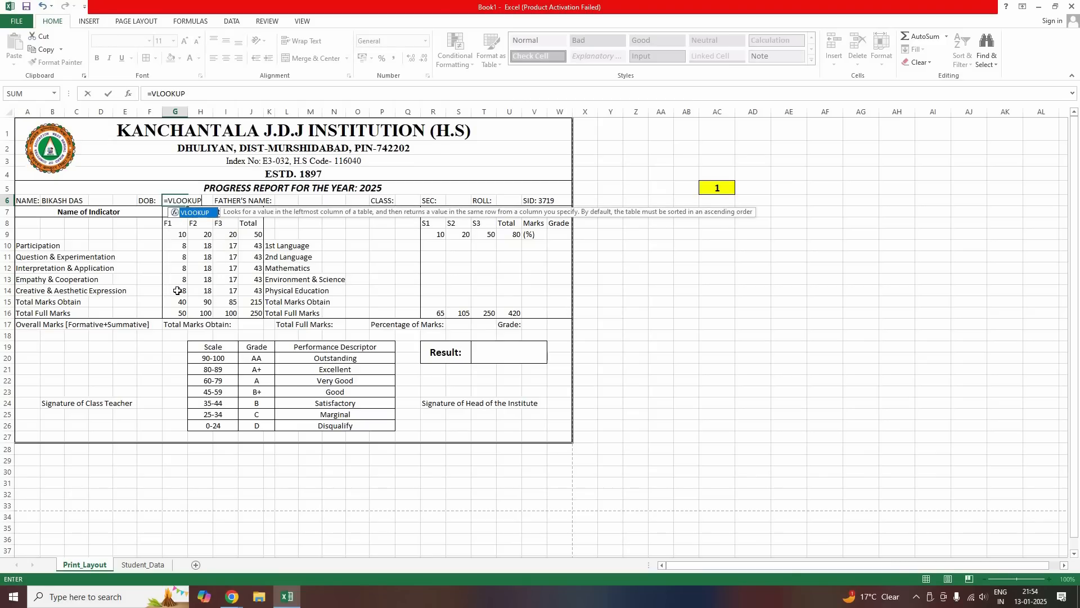
type("(")
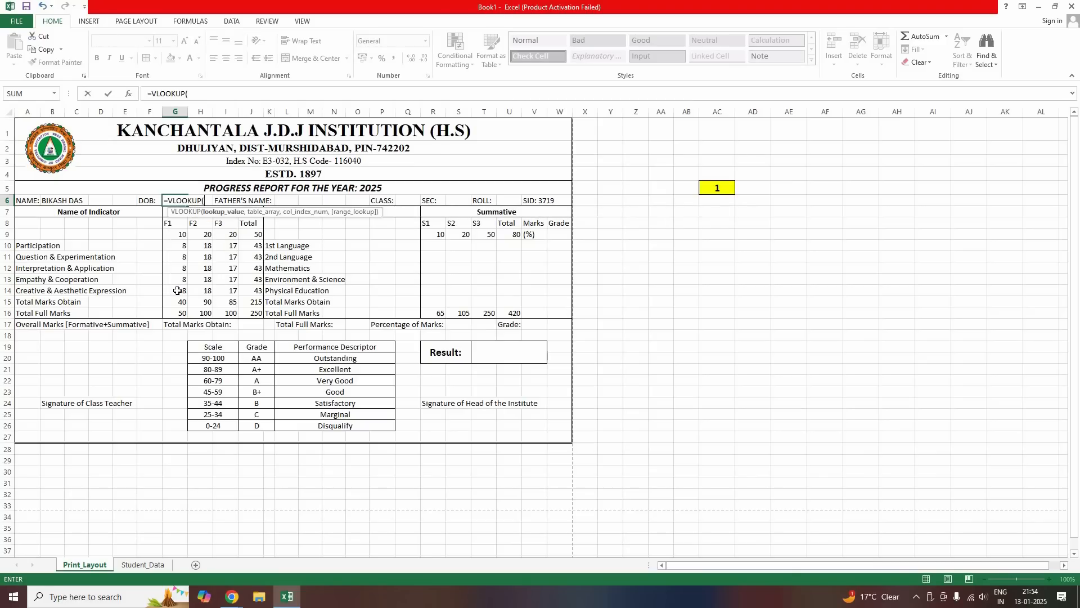
left_click(711, 193)
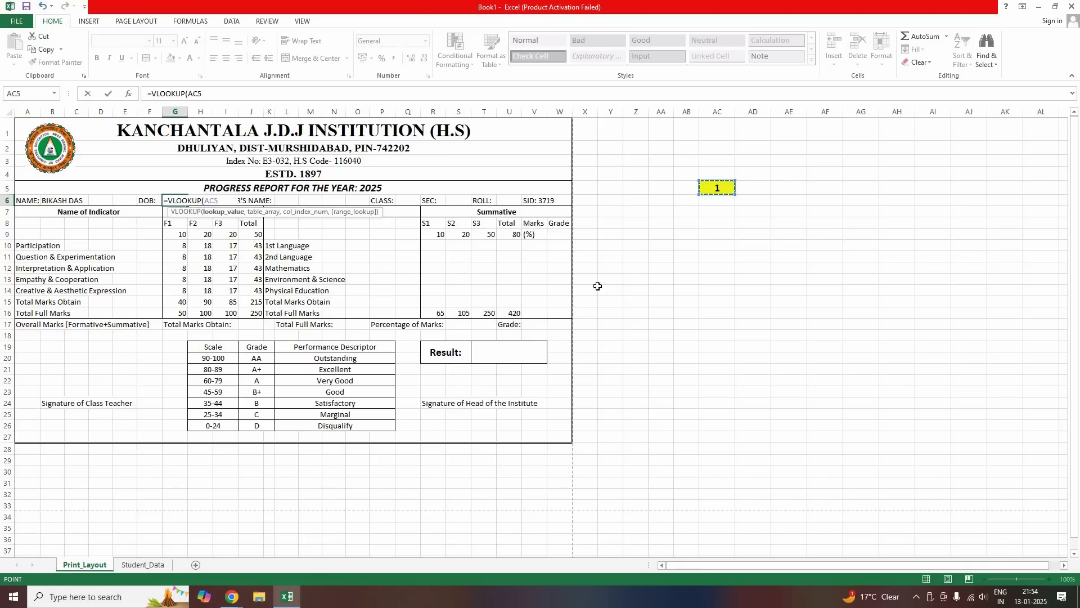
type(",")
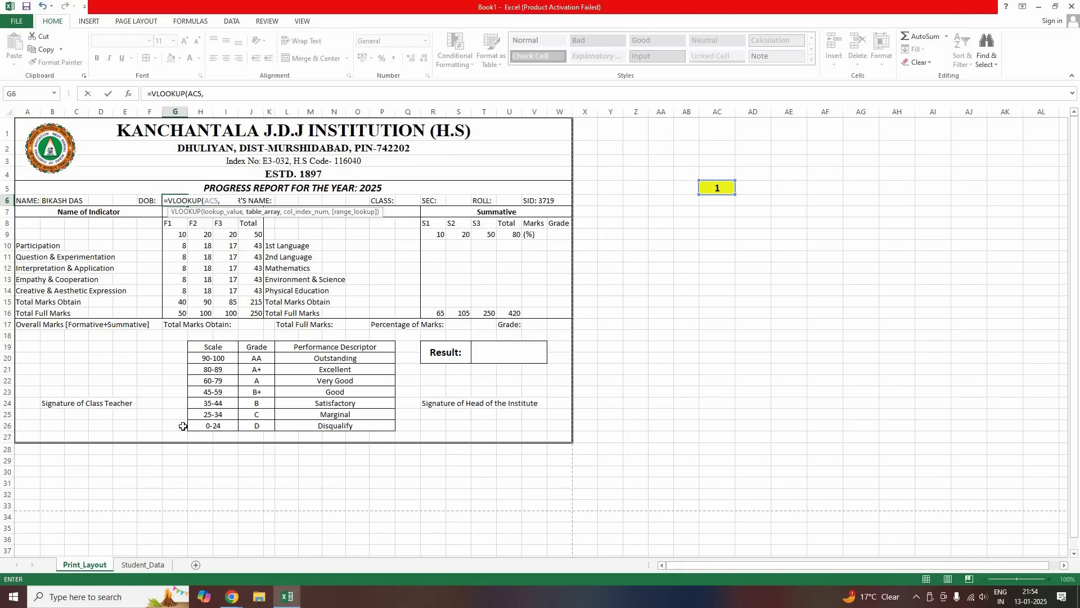
left_click(143, 564)
left_click_drag(26, 111, 644, 106)
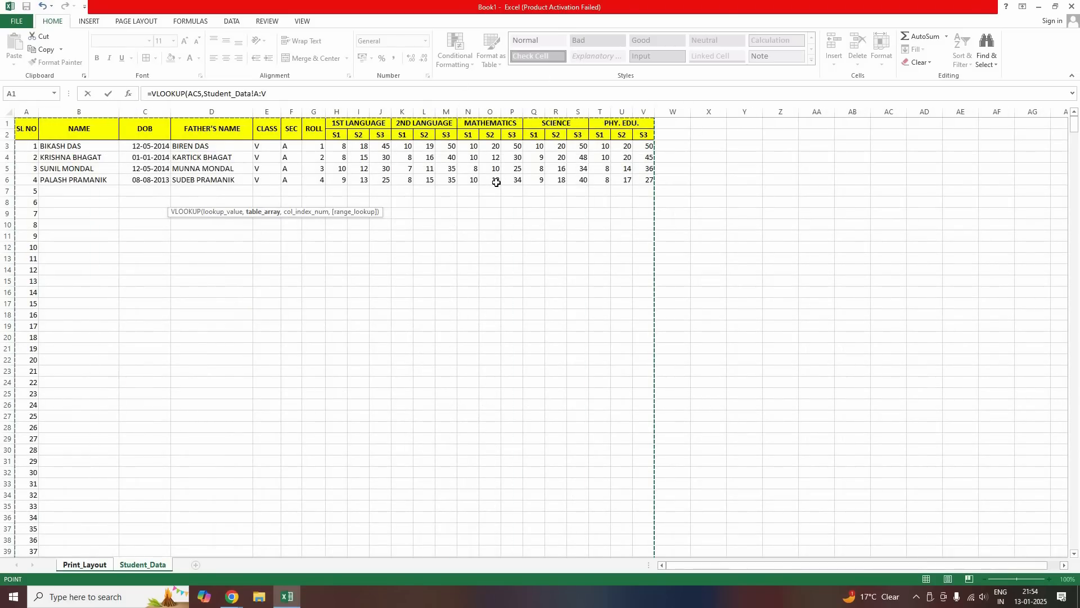
type(",3")
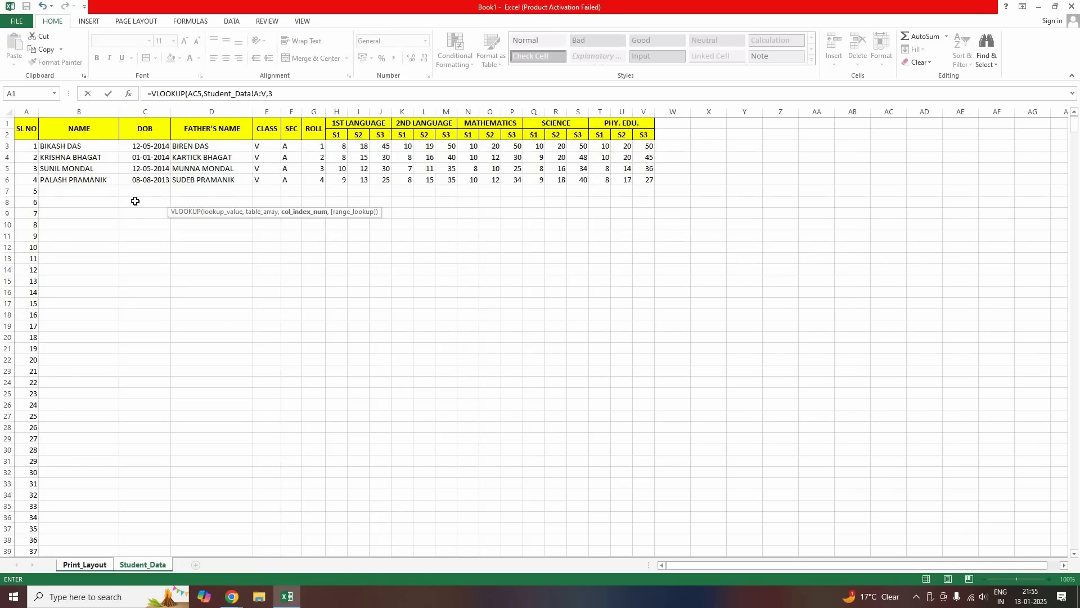
type(",")
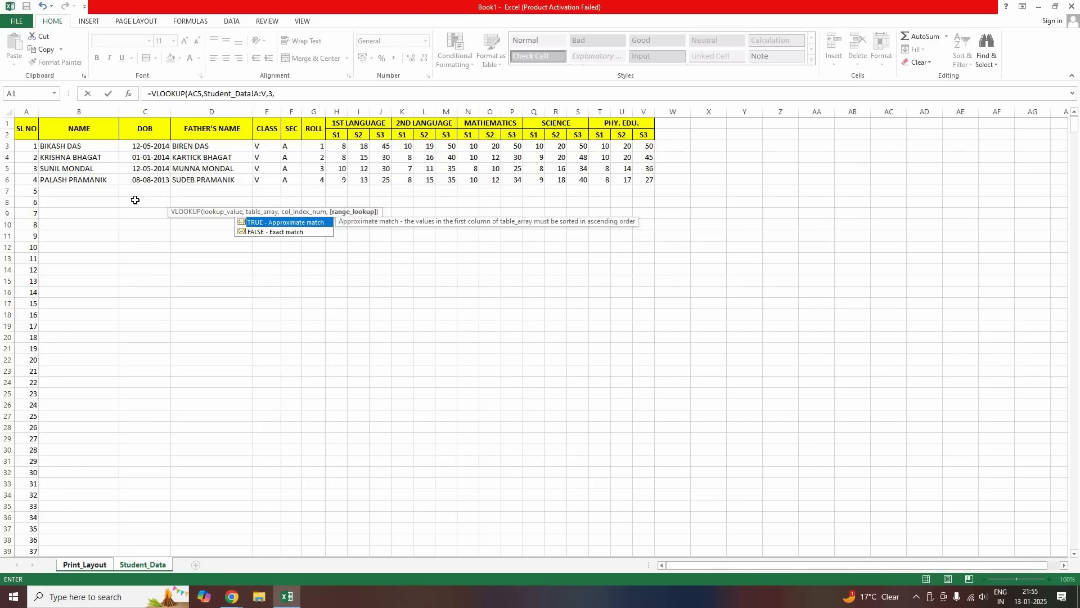
type("0")
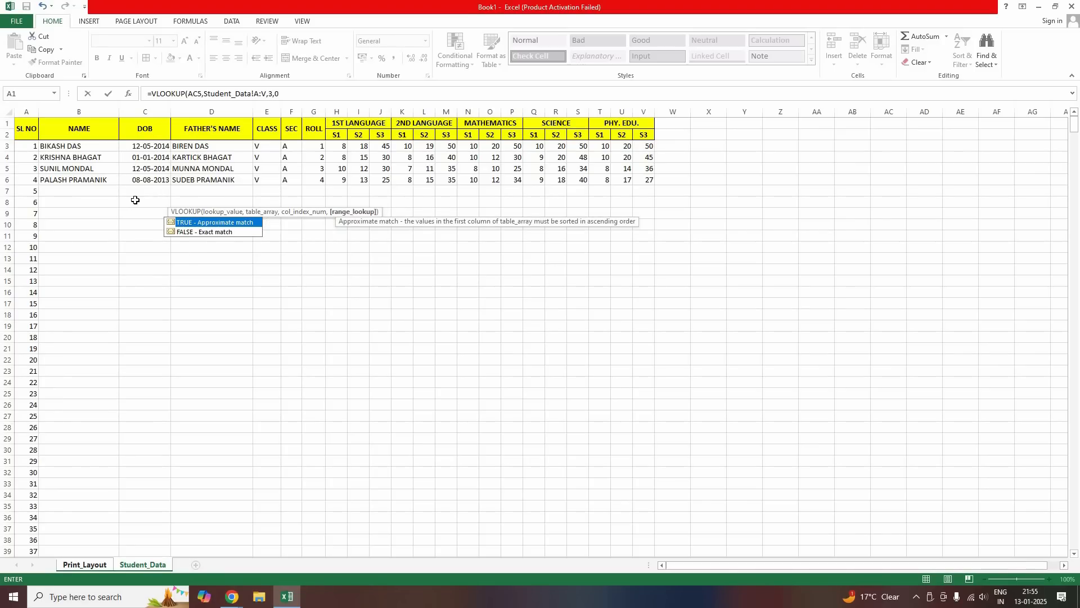
type(")")
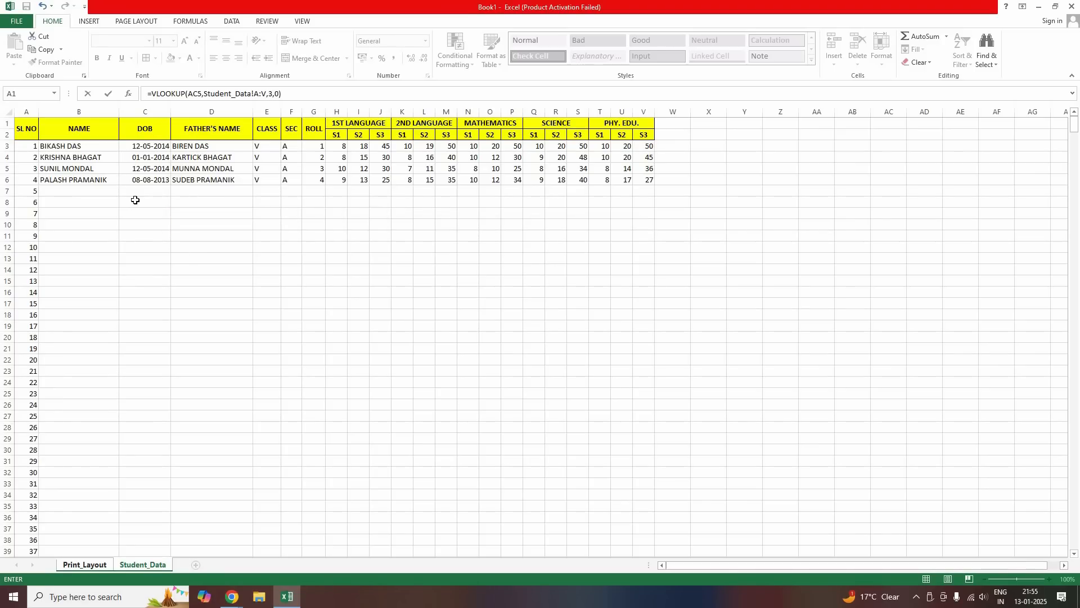
key("Return")
Merge and centre the DOB result across G6 and H6
left_click(174, 201)
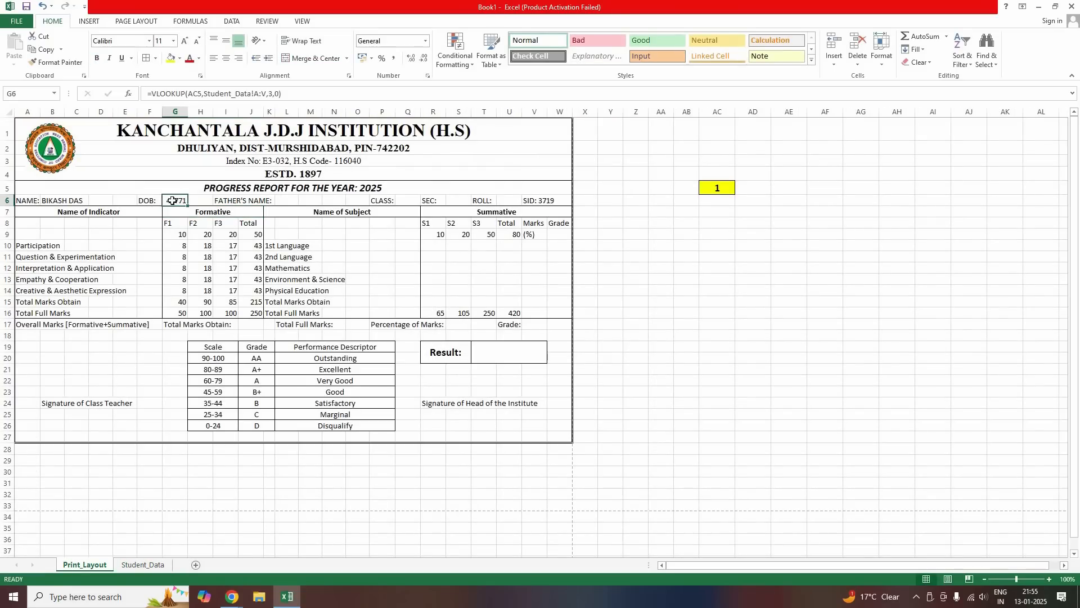
left_click_drag(174, 201, 200, 200)
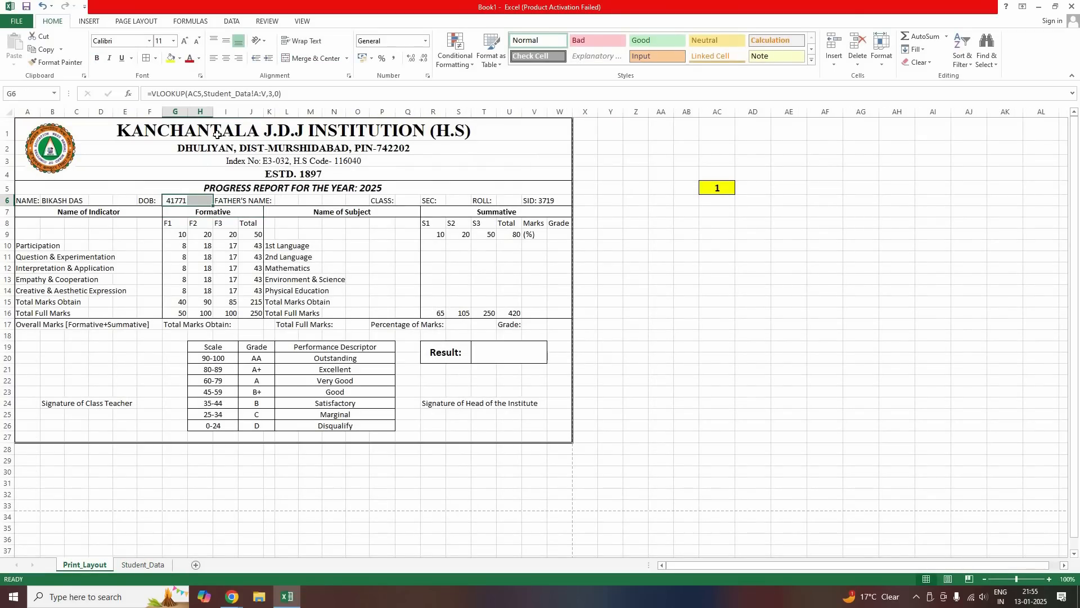
left_click(309, 58)
Left-align the DOB field and format it as a short date showing 12-05-2014
left_click(214, 58)
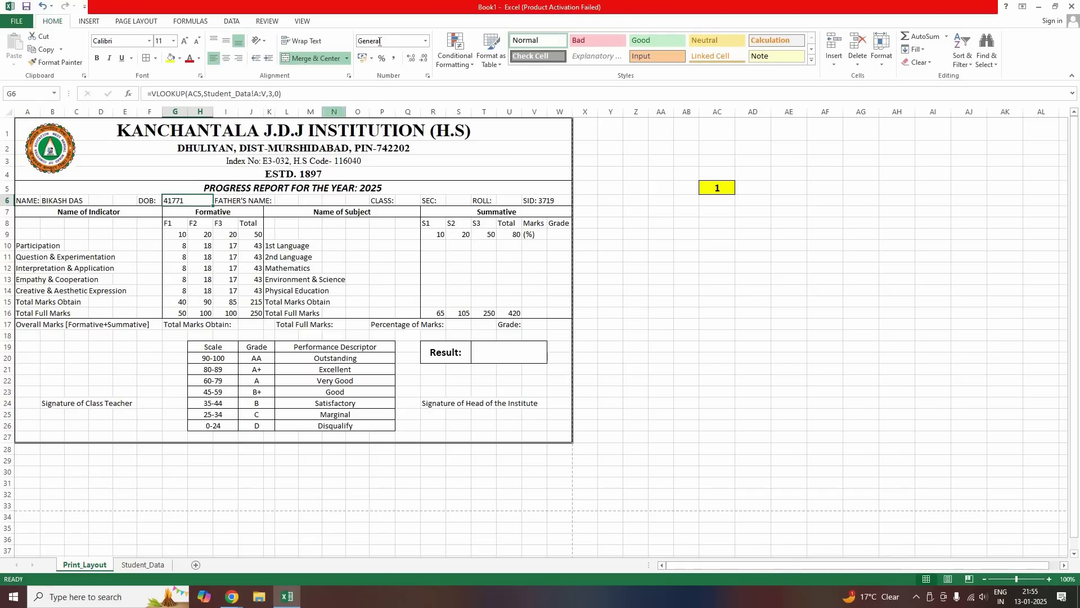
left_click(427, 42)
left_click(287, 200)
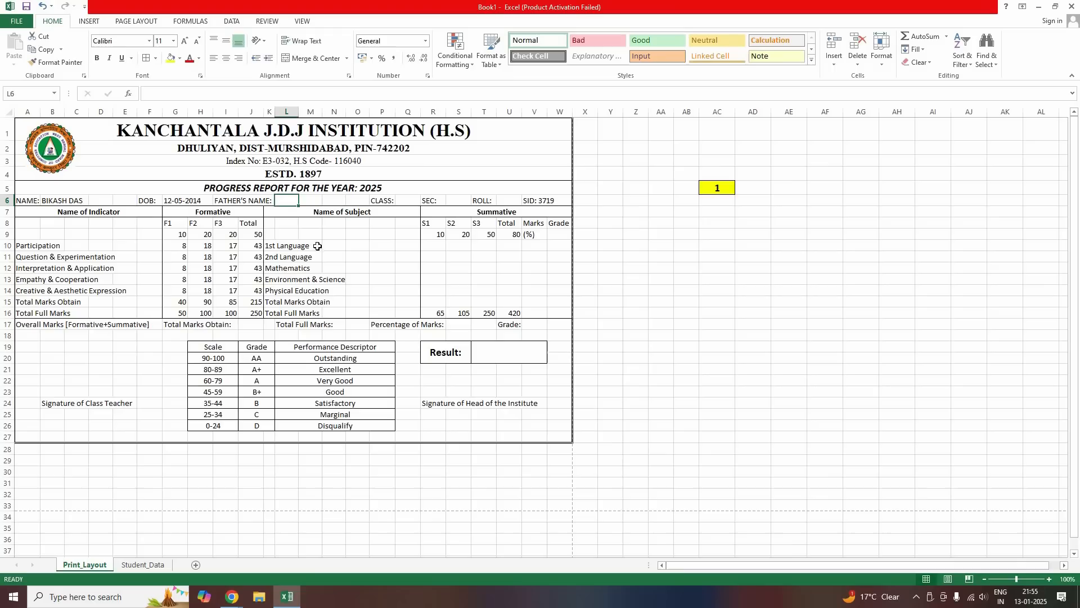
Enter =VLOOKUP(AC5,Student_Data!A:V,4,0) in L6 to pull the father's name
type("=VL")
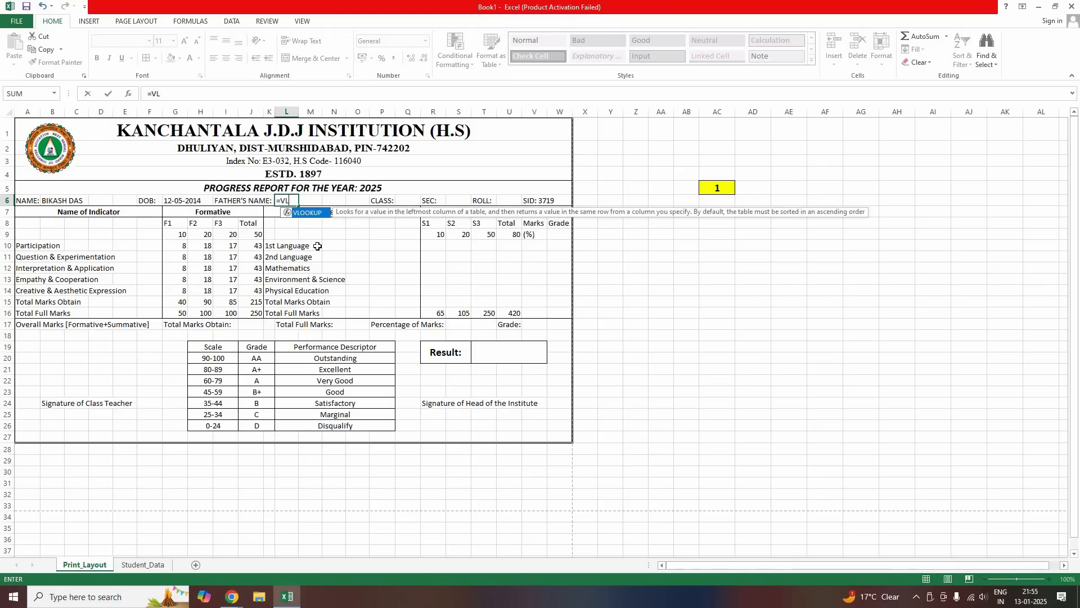
type("OOKUP(")
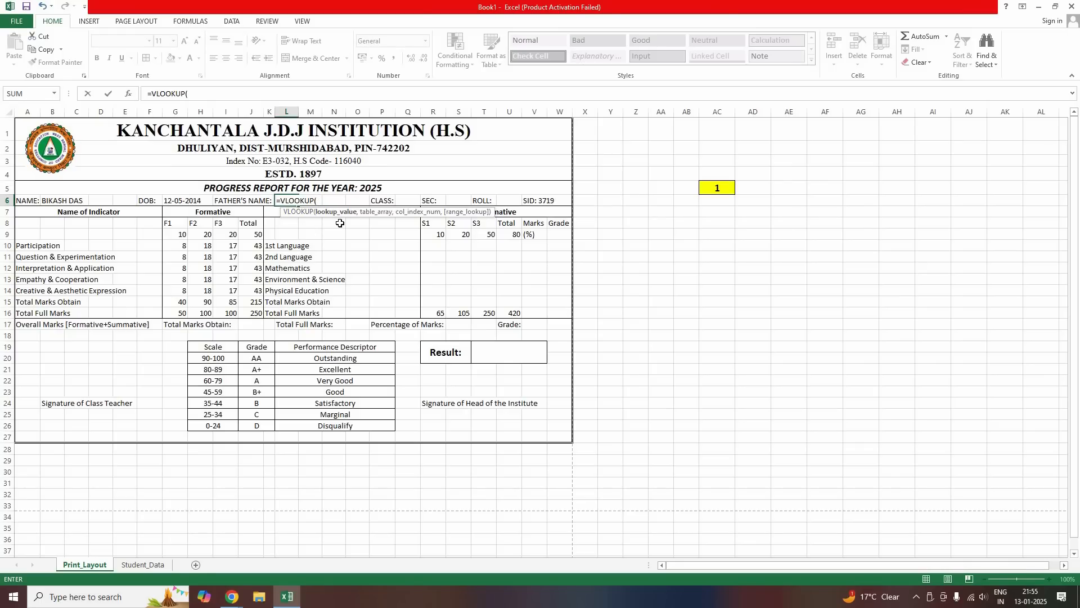
left_click(717, 190)
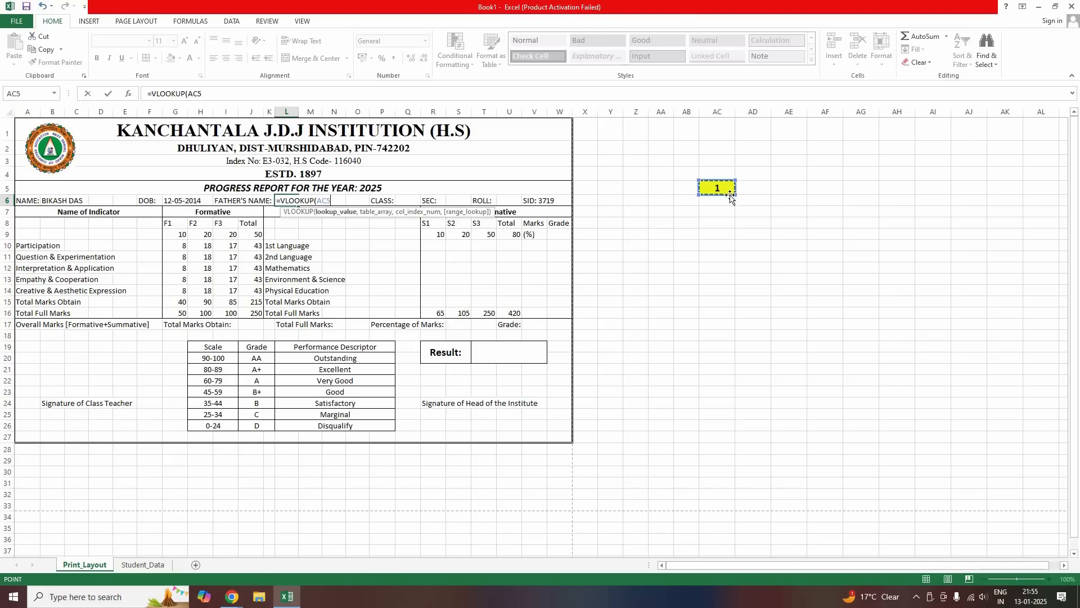
type(",")
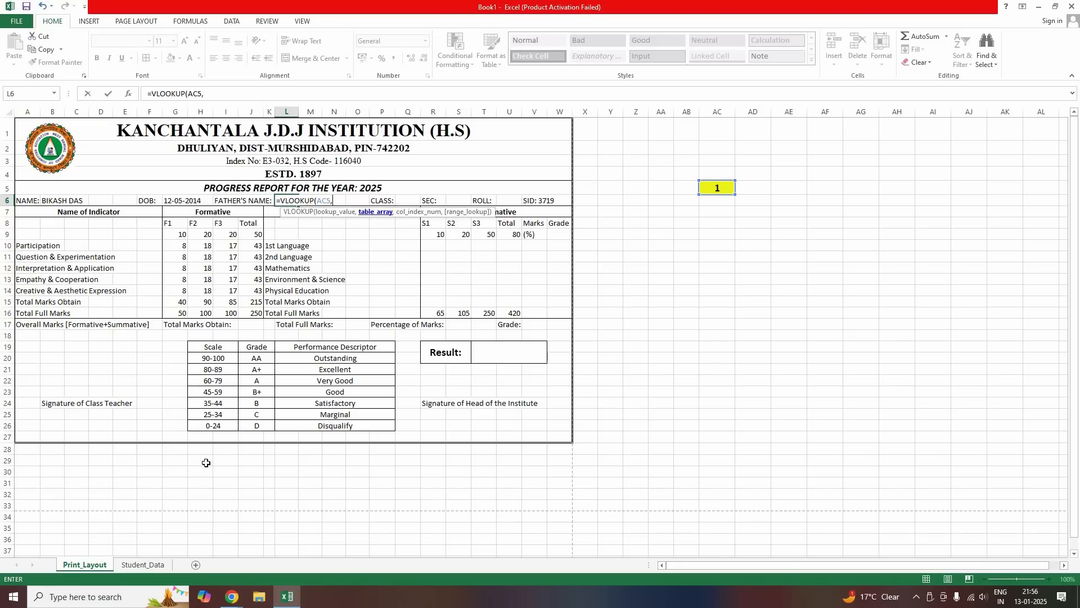
left_click(144, 565)
left_click_drag(27, 112, 314, 111)
left_click_drag(493, 106, 621, 111)
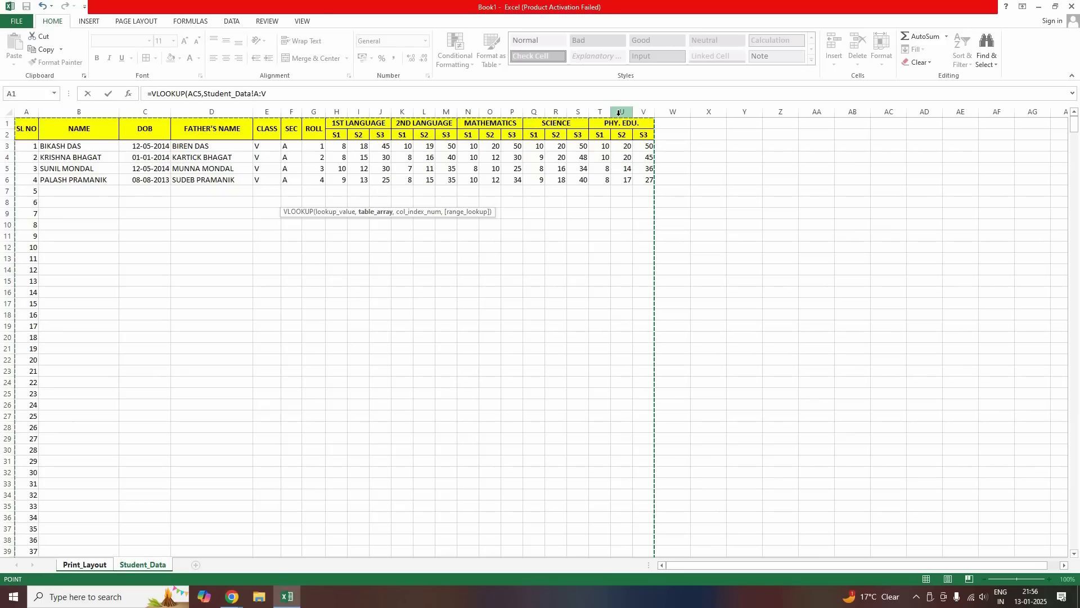
type(",4")
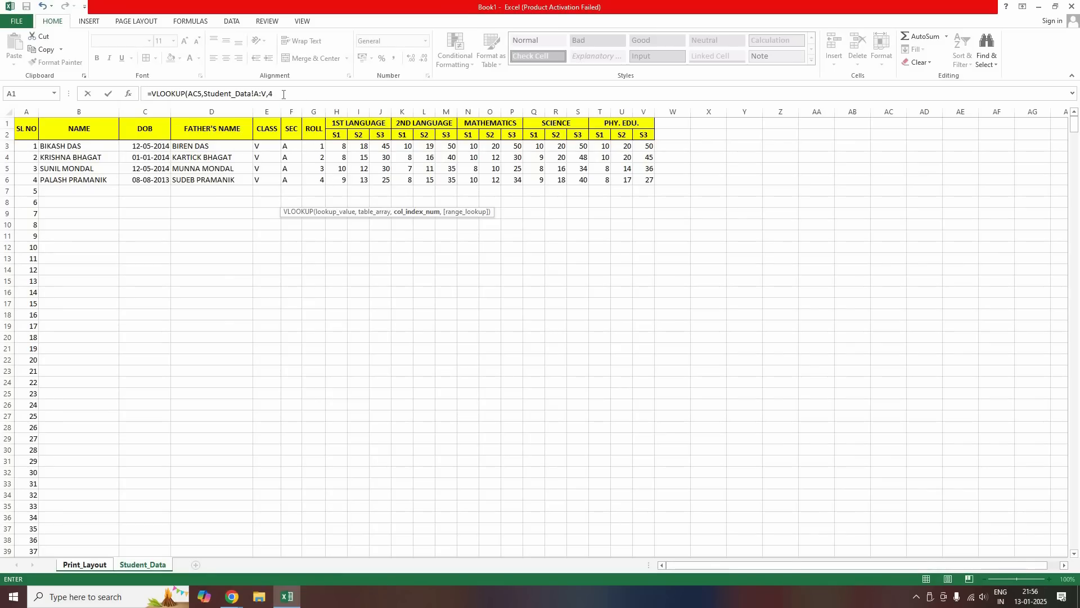
type(",")
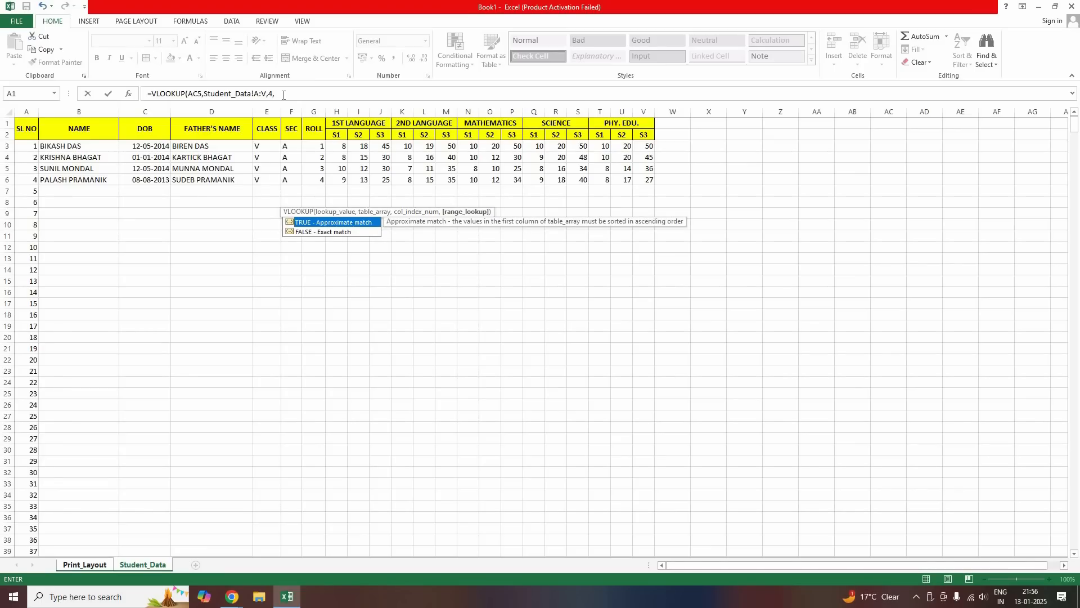
type("0)")
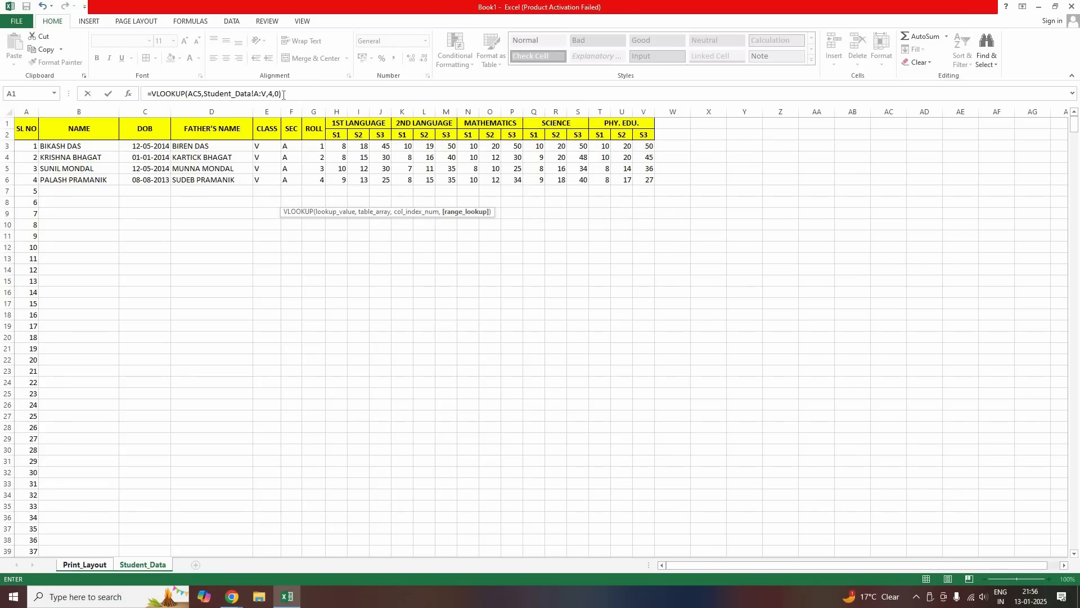
key("Return")
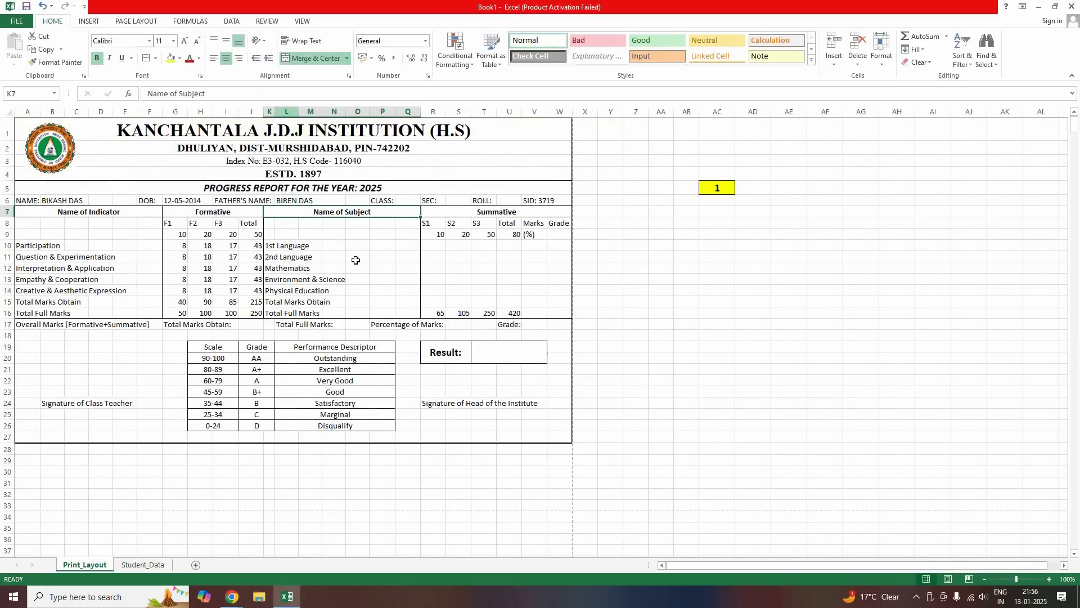
key("Up")
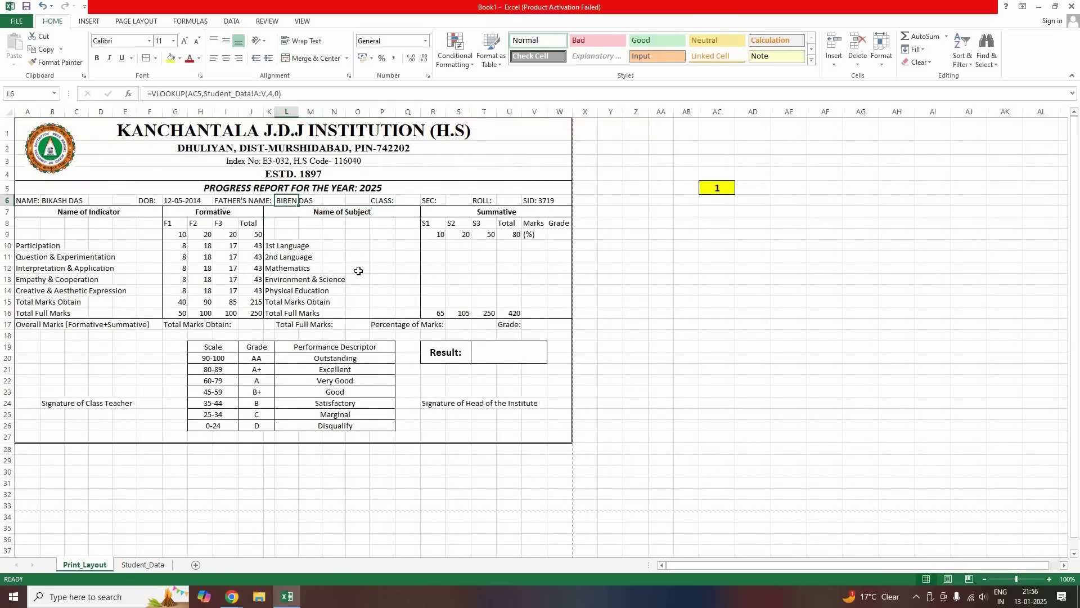
left_click(404, 201)
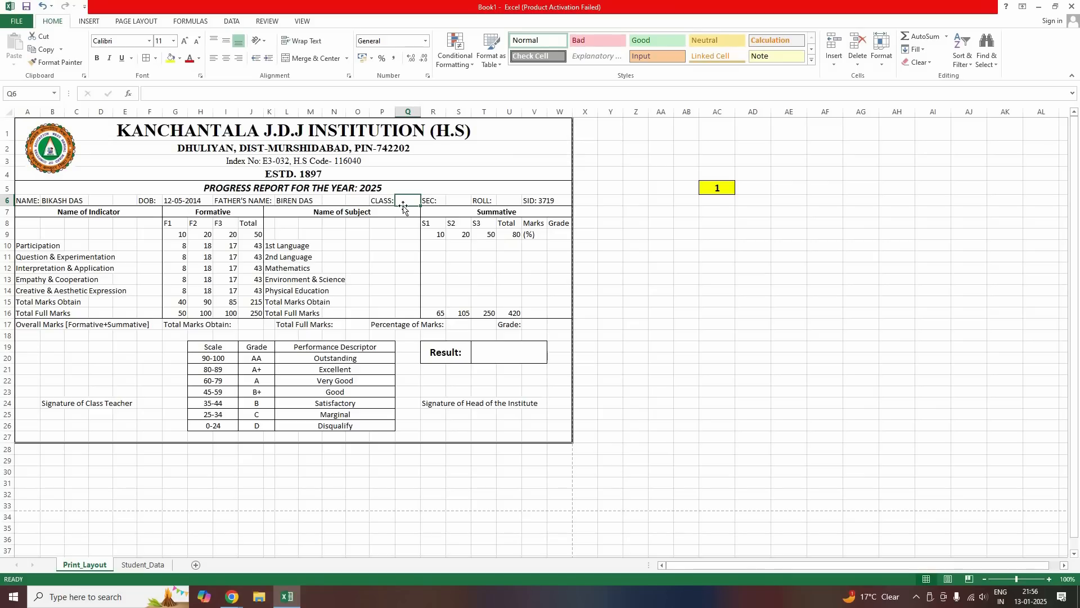
left_click(140, 564)
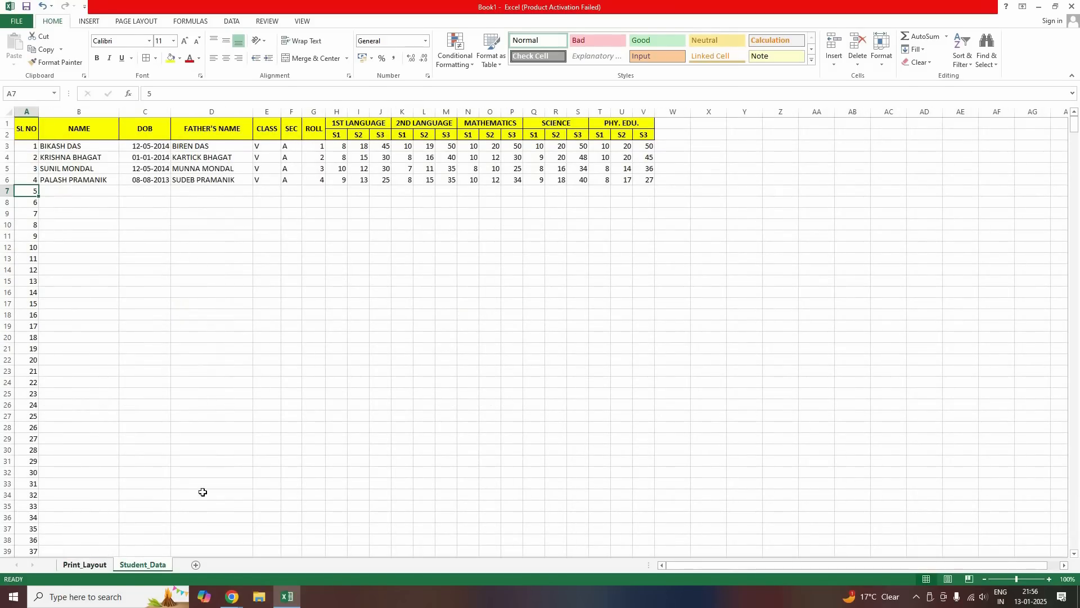
key("ctrl+Page_Up")
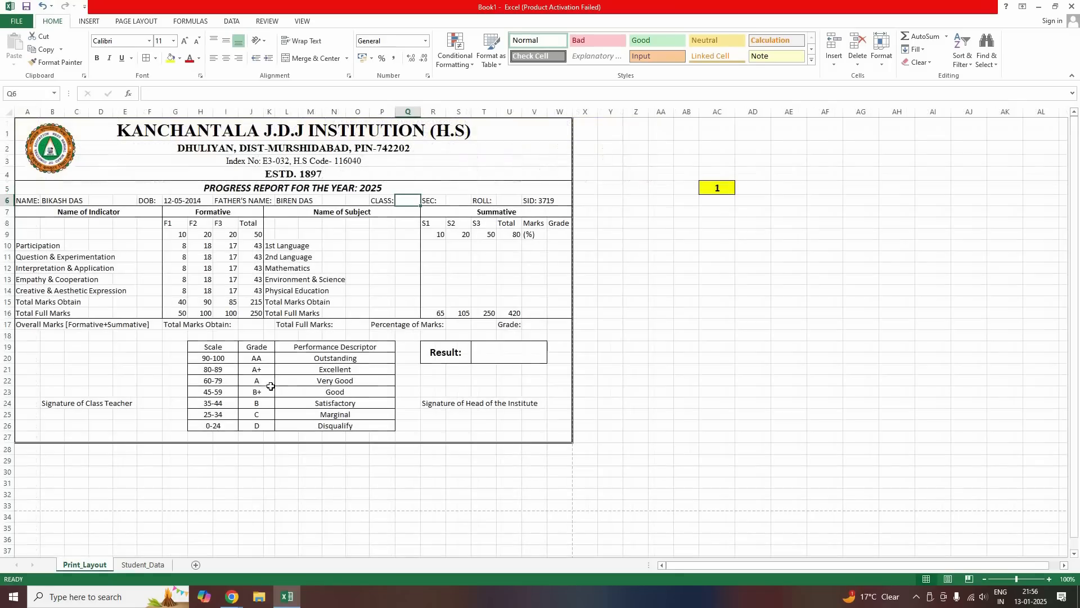
left_click(288, 201)
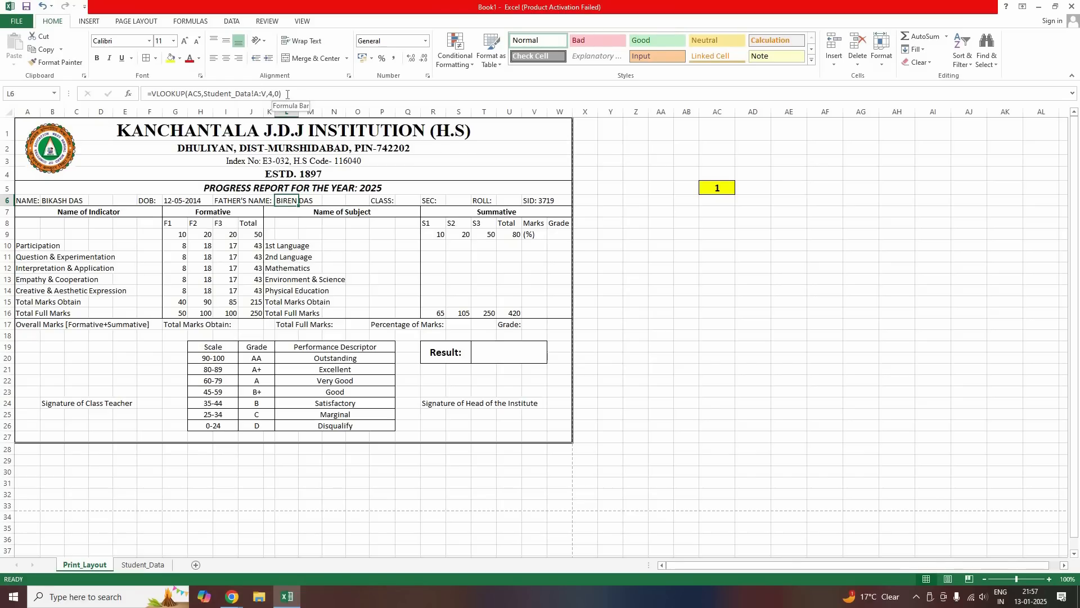
left_click_drag(282, 94, 155, 96)
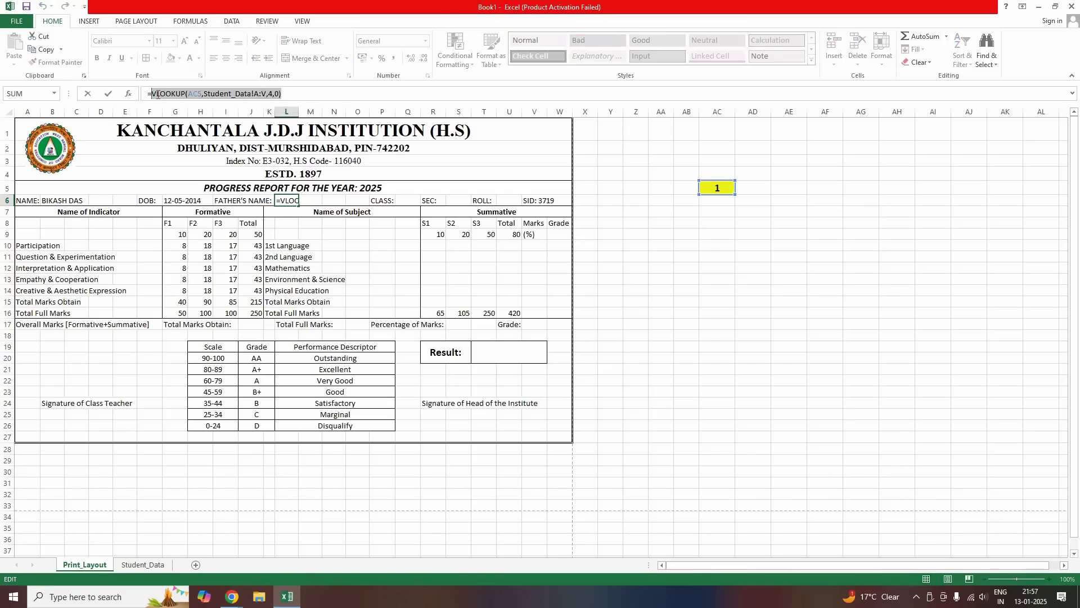
left_click(279, 198)
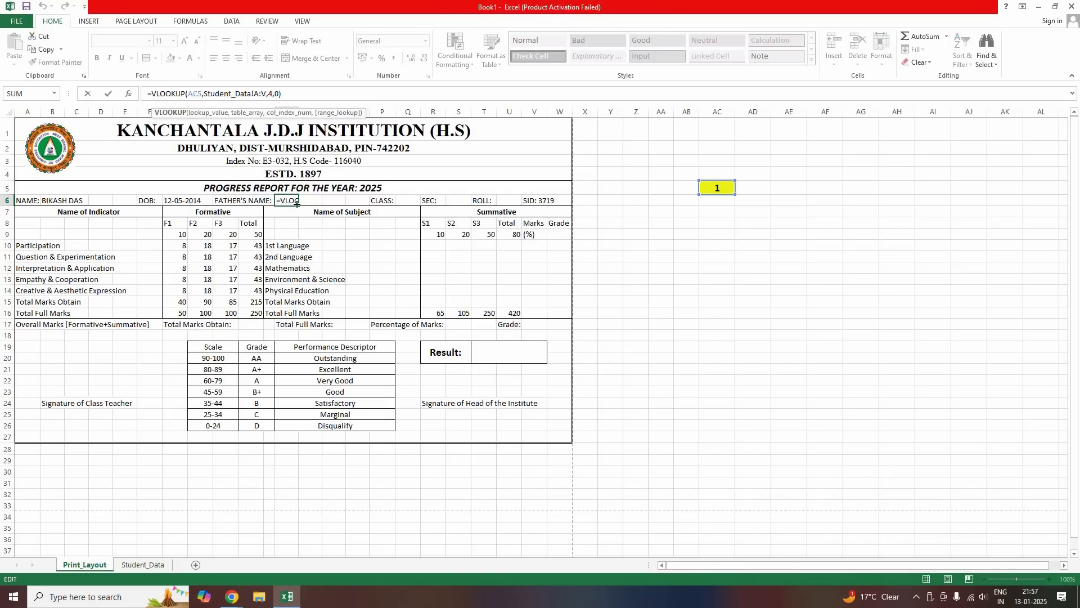
key("Escape")
key("Down")
key("Down")
key("Down")
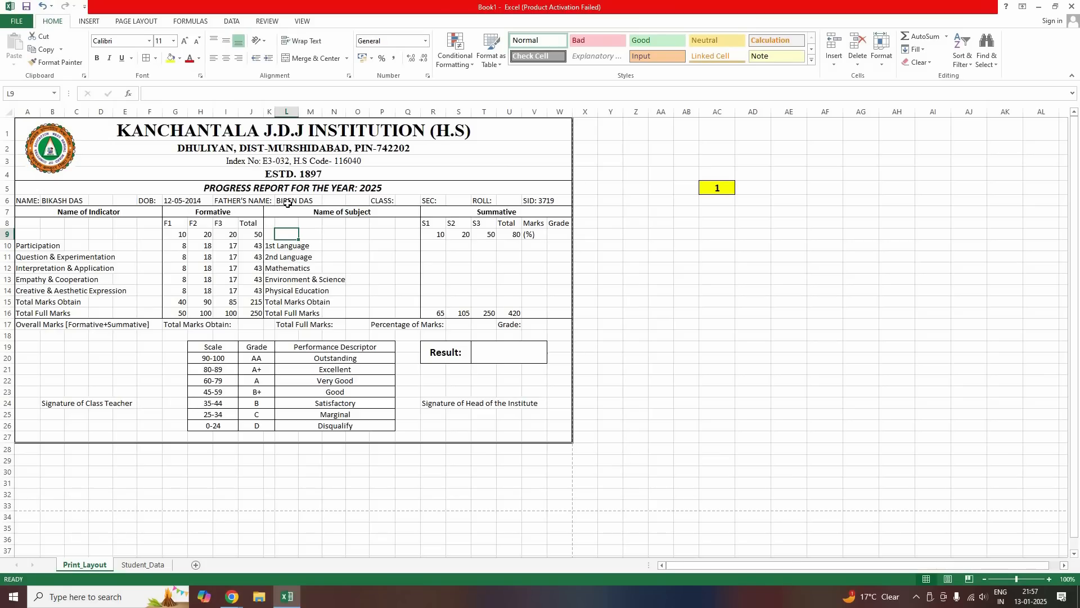
left_click(284, 200)
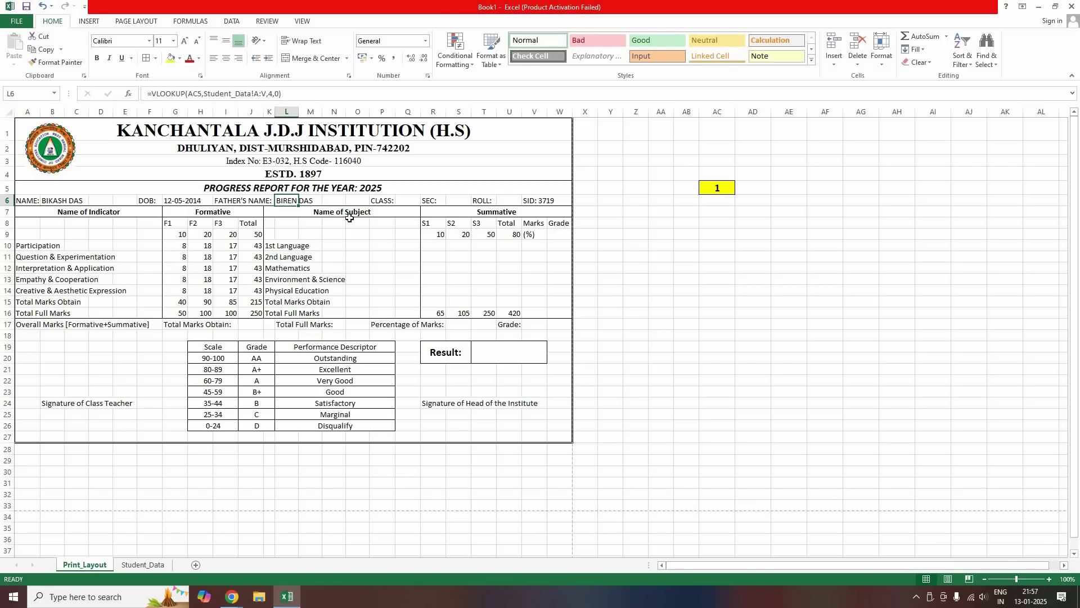
Check cells AC5, Z1 and Z2, then return to the father's name cell L6
left_click(697, 223)
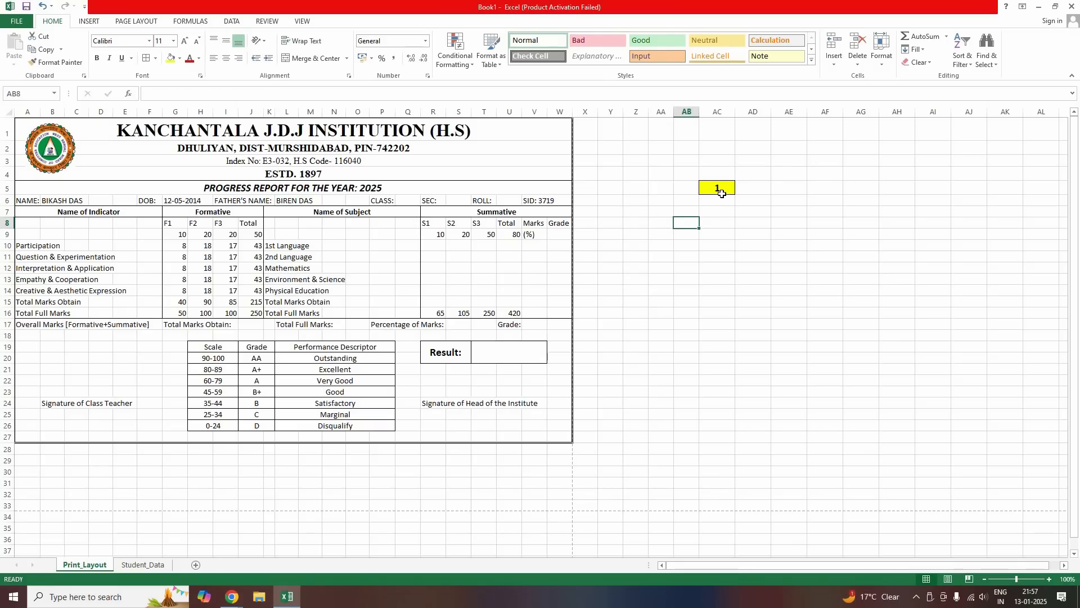
left_click(717, 185)
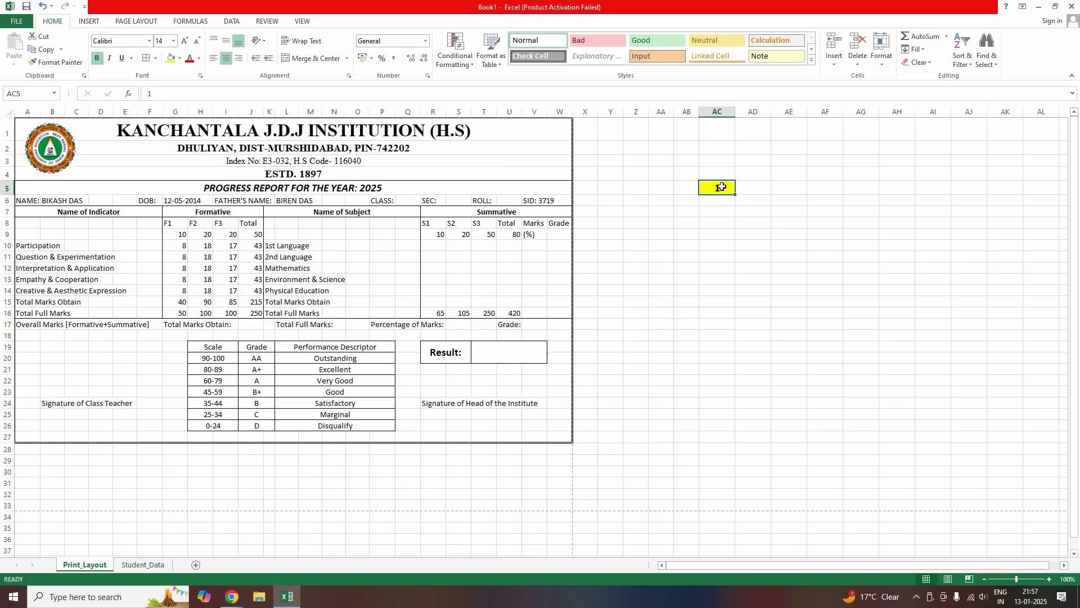
left_click(636, 130)
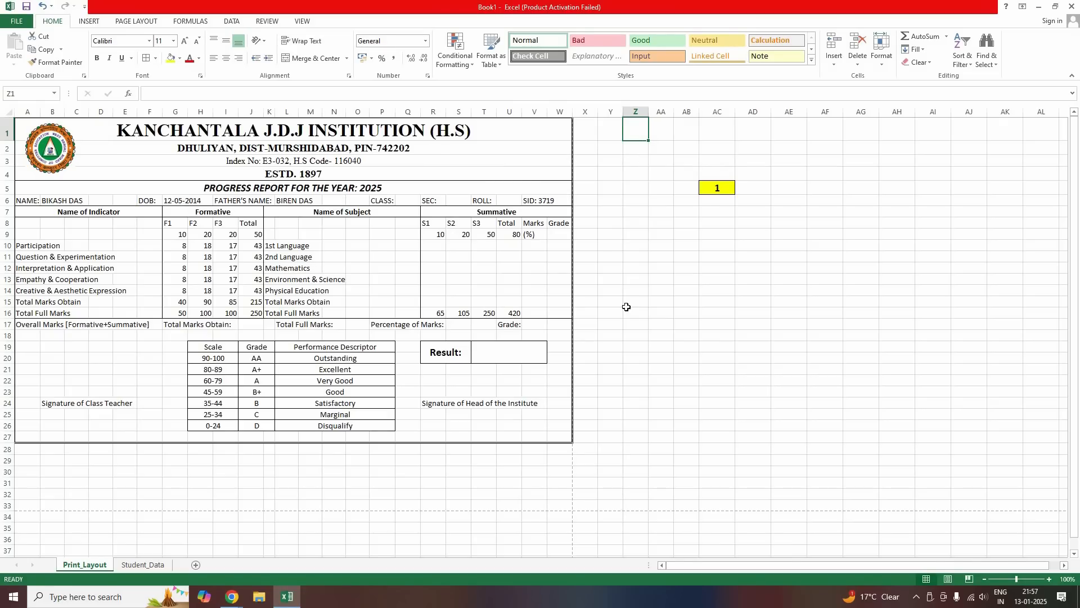
left_click(635, 149)
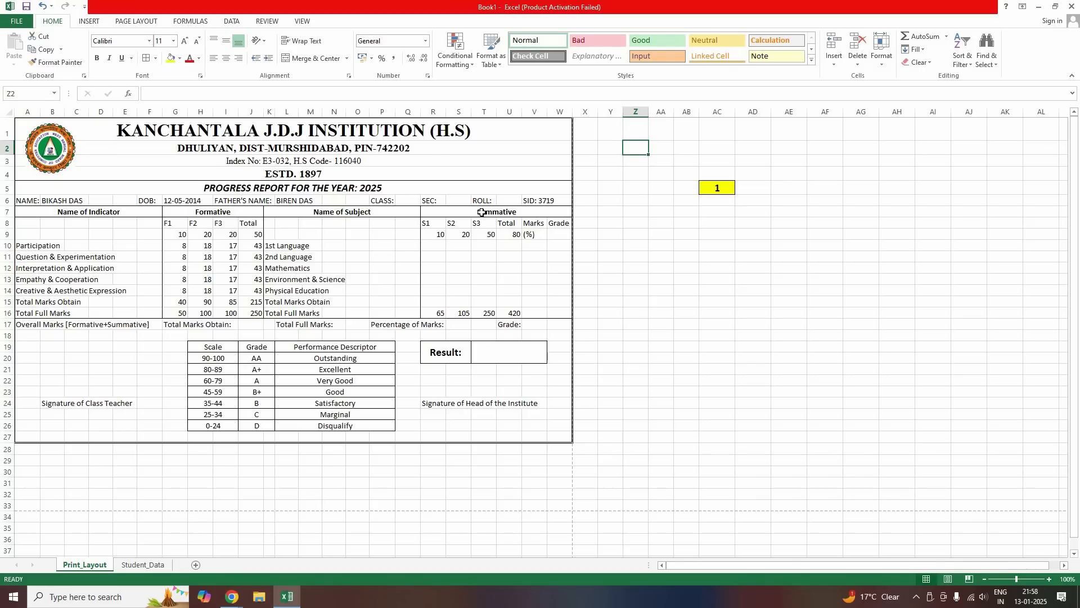
left_click(287, 201)
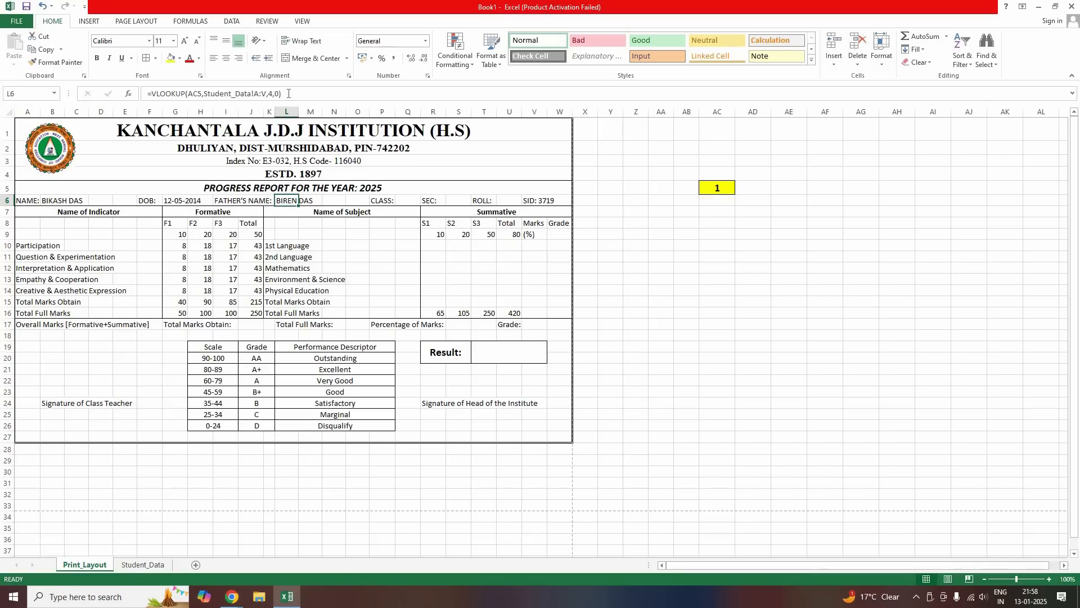
Copy the L6 lookup formula text from the formula bar and confirm the formula
left_click_drag(282, 93, 153, 93)
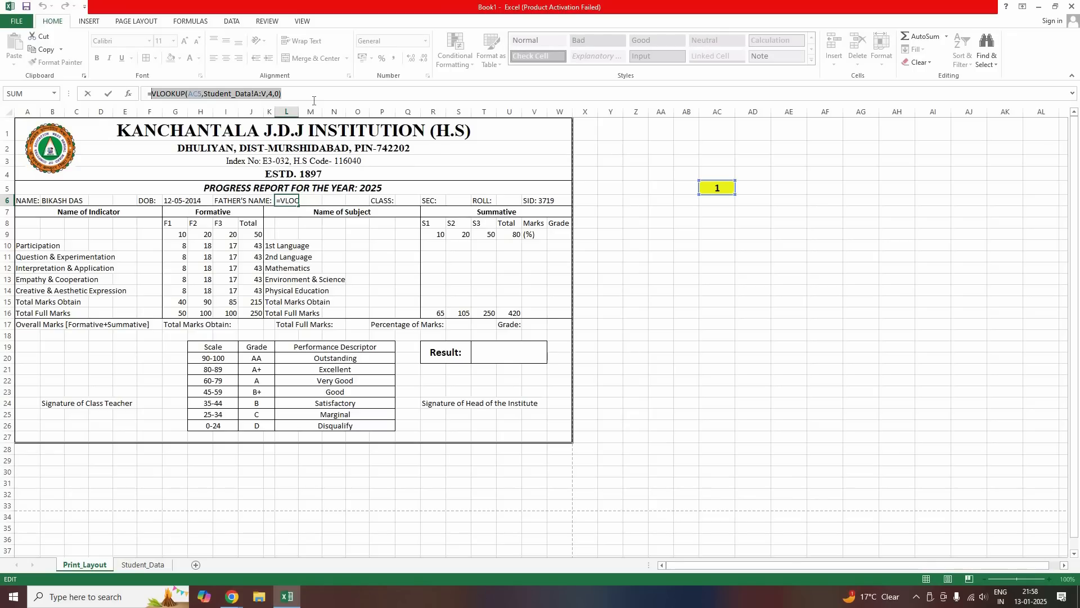
right_click(208, 90)
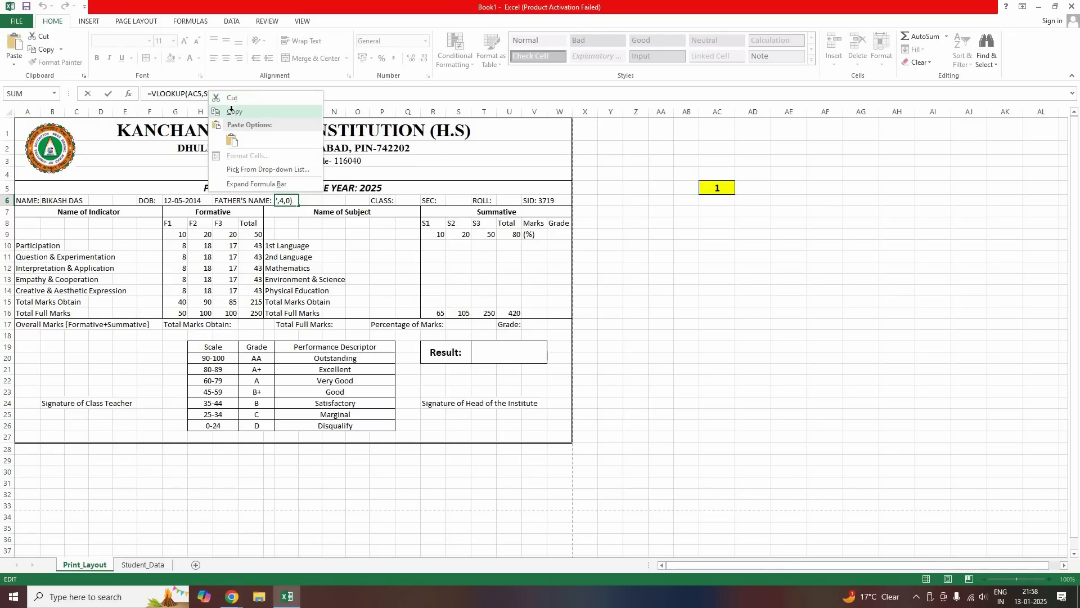
left_click(231, 111)
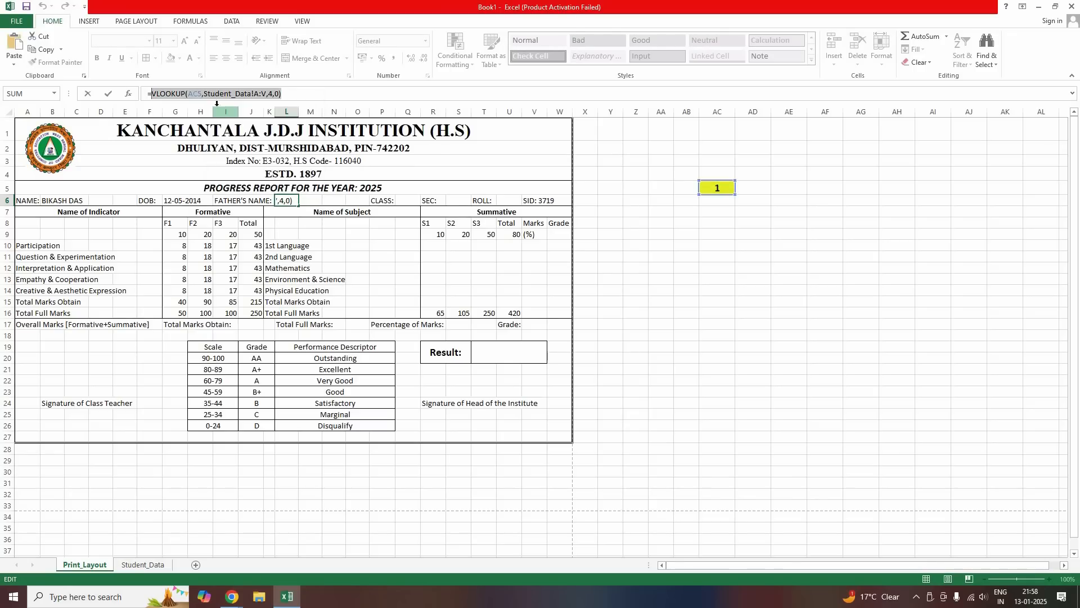
left_click(109, 97)
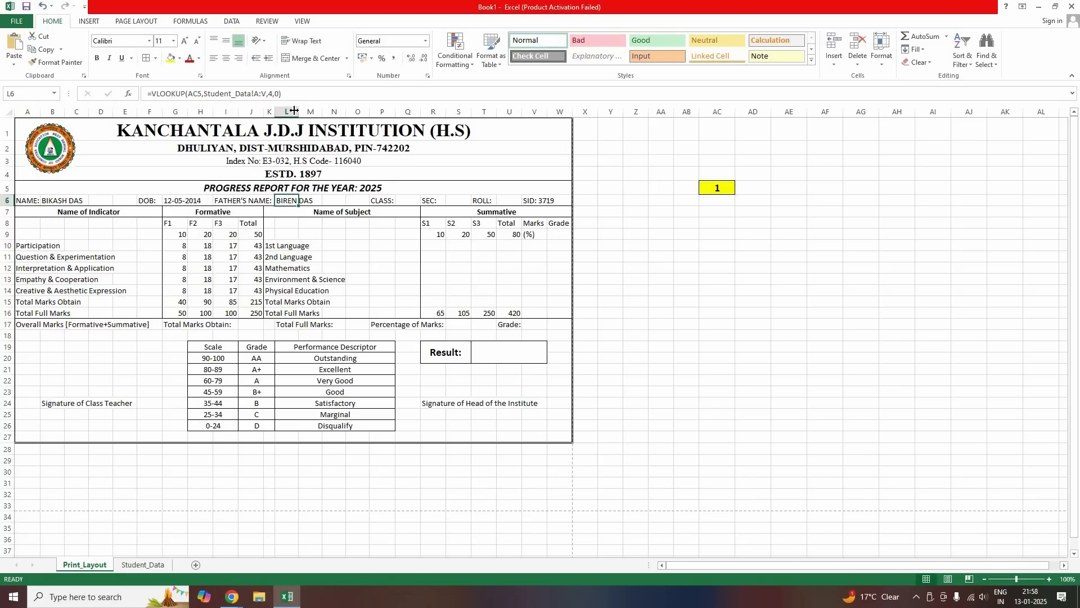
Turn the pasted lookup text in the class cell into a VLOOKUP formula with column 5, showing V
key("Right")
key("Right")
key("Right")
key("Right")
key("Right")
key("ctrl+v")
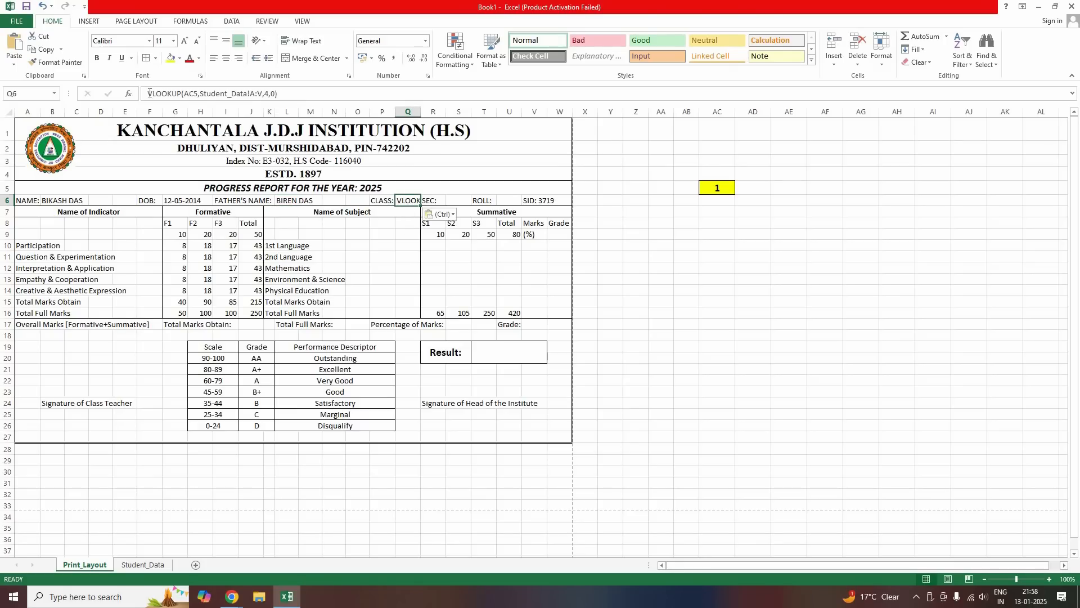
left_click(148, 95)
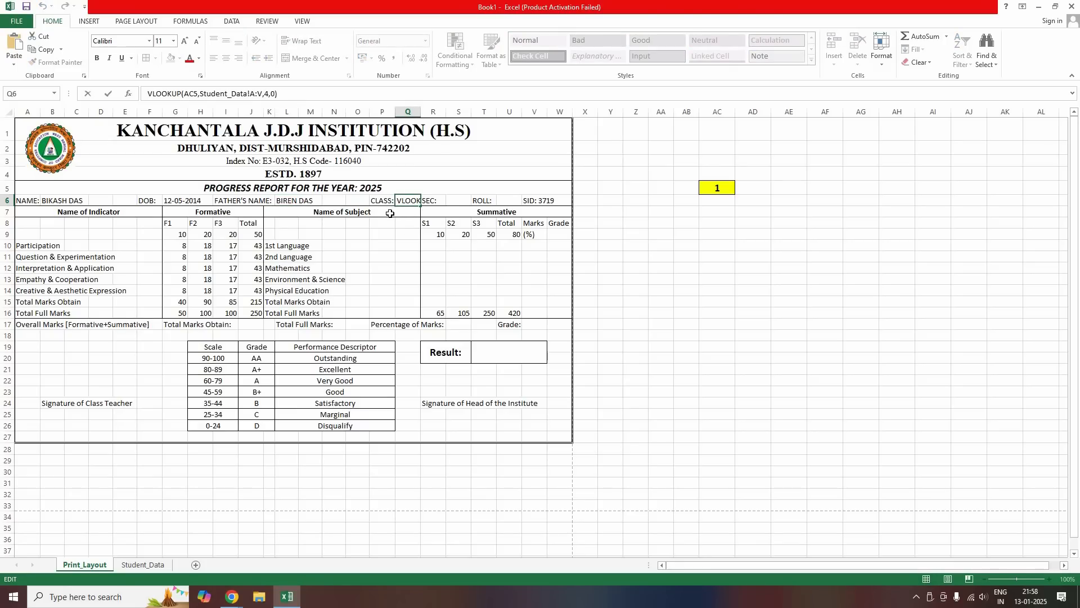
type("=")
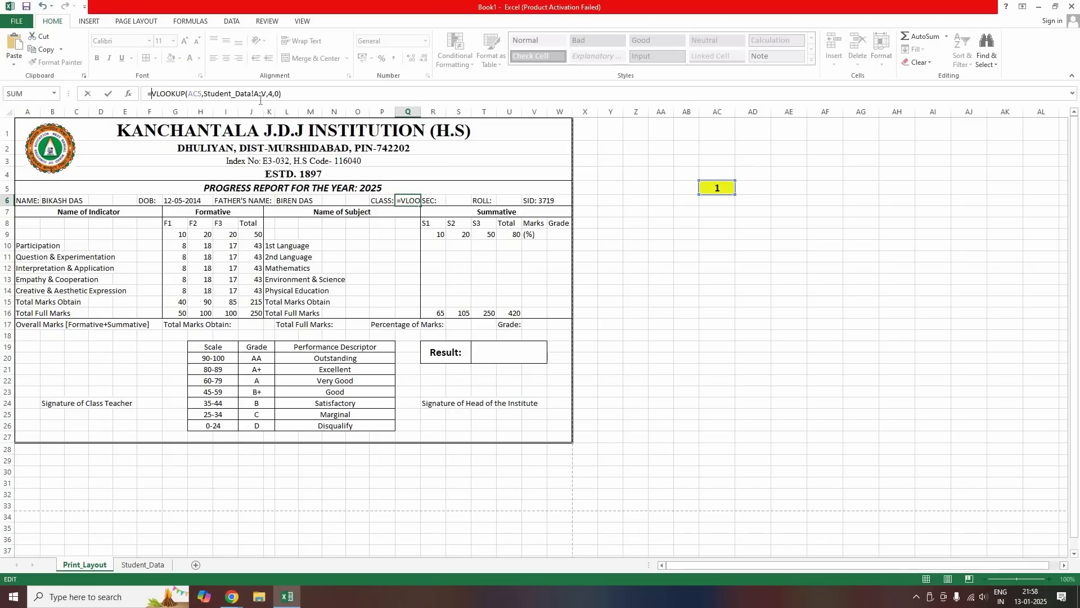
left_click(273, 94)
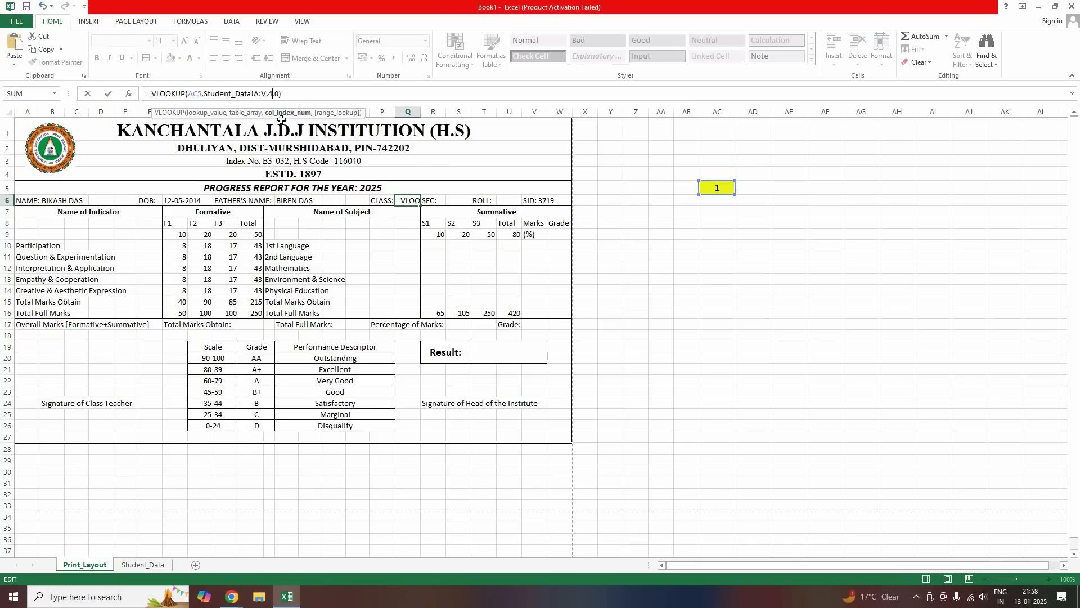
key("BackSpace")
type("5")
left_click(415, 202)
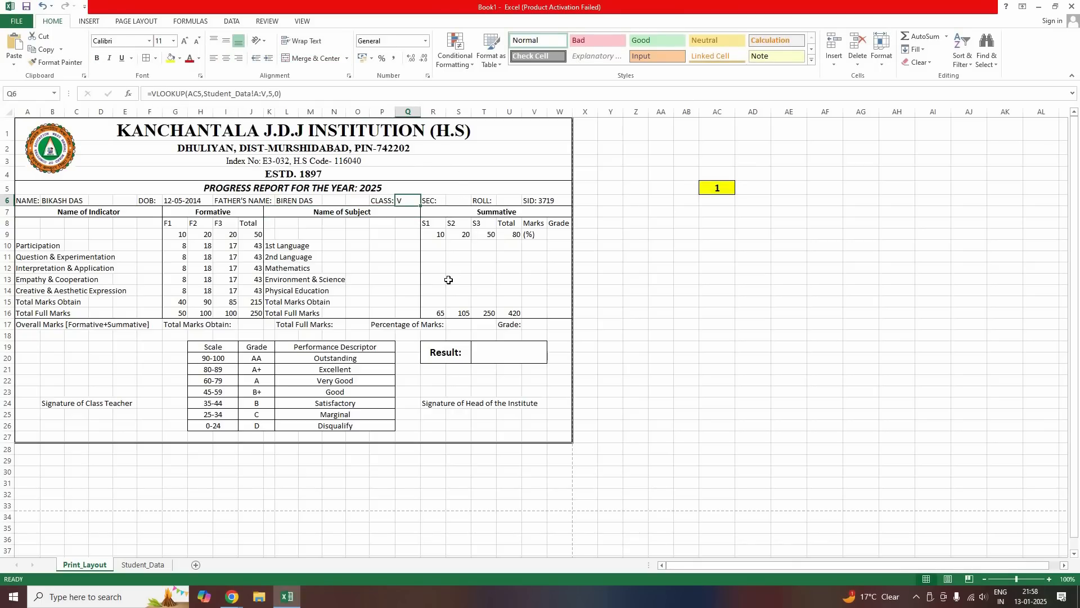
Fill the section cell with a VLOOKUP formula using column 6, showing A
key("Right")
key("Right")
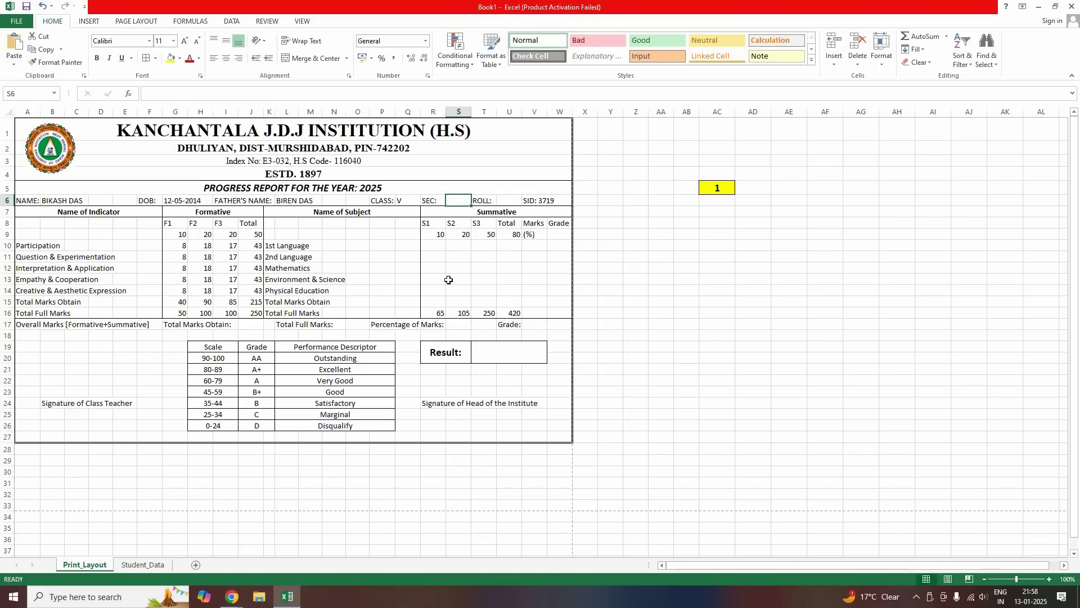
key("ctrl+v")
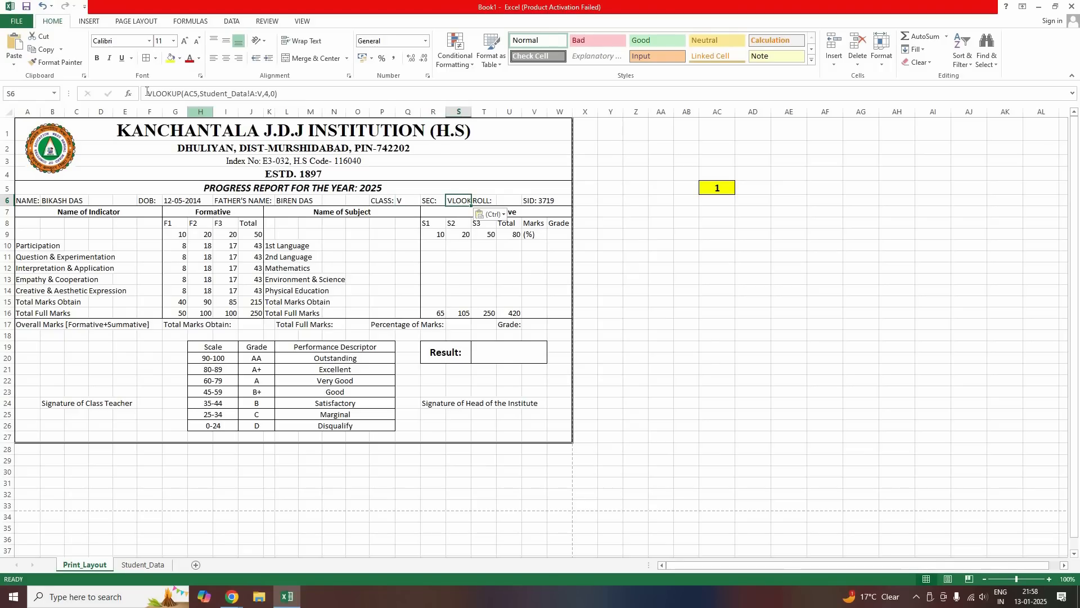
left_click(146, 93)
type("=")
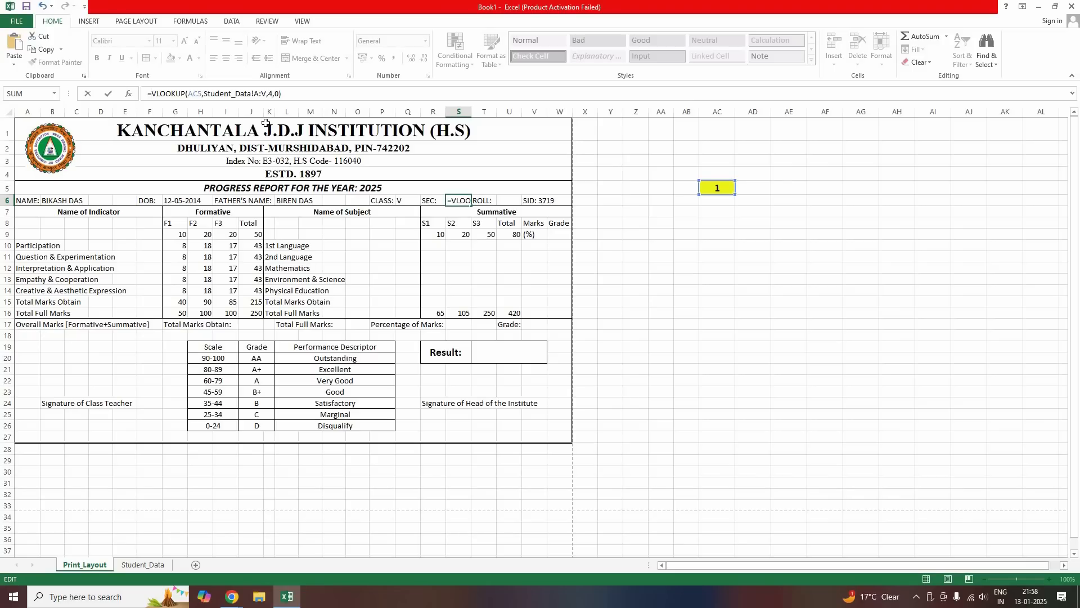
left_click(268, 94)
key("Delete")
type("6")
key("Return")
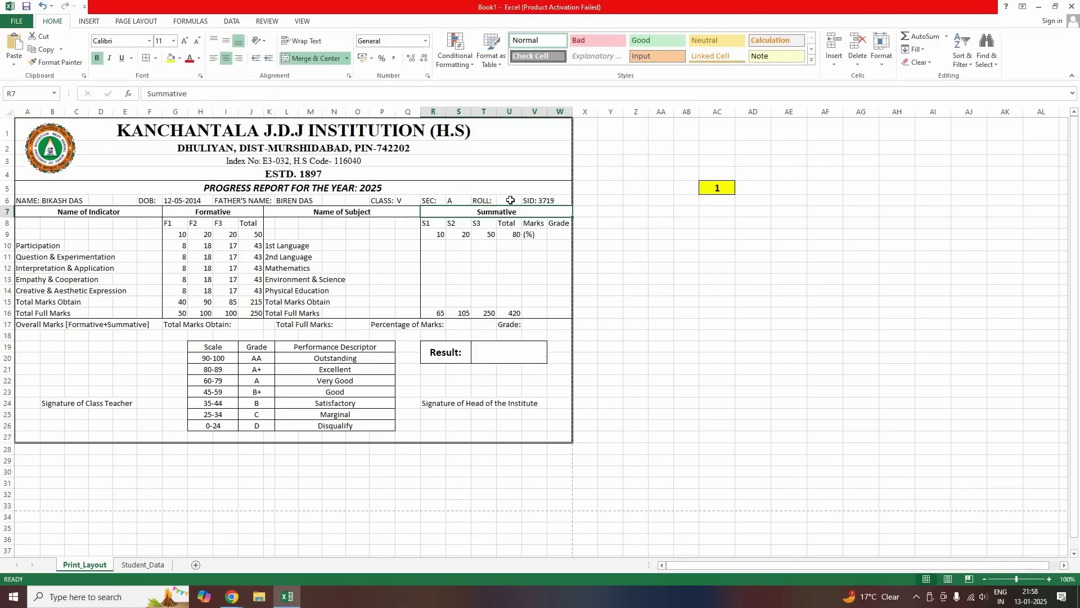
Fill the roll number with =VLOOKUP(AC5,Student_Data!A:V,7,0), showing 1
left_click(509, 200)
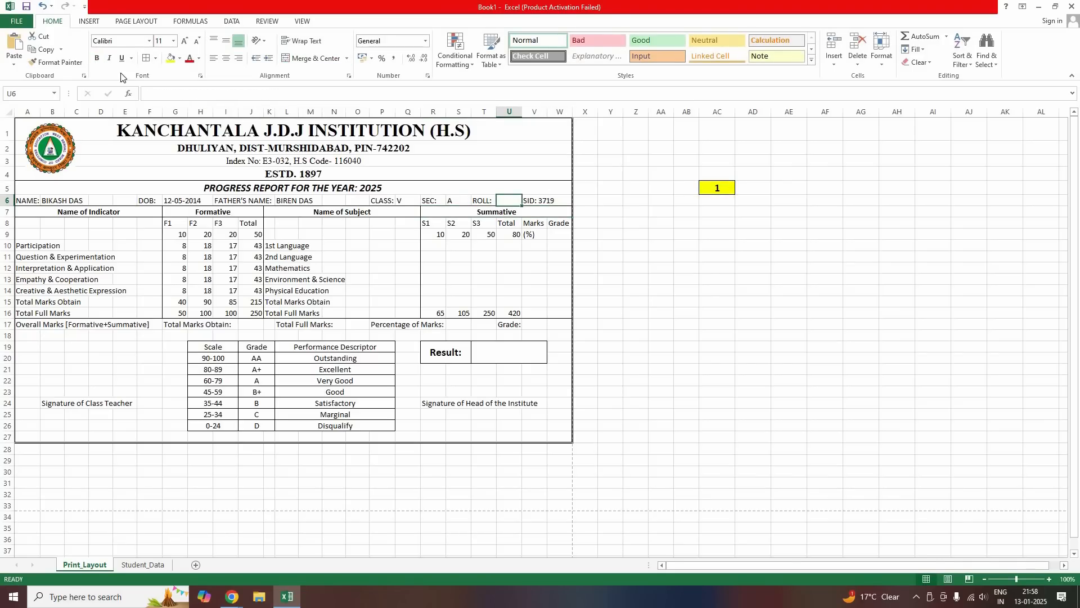
key("ctrl+v")
left_click(145, 95)
type("=")
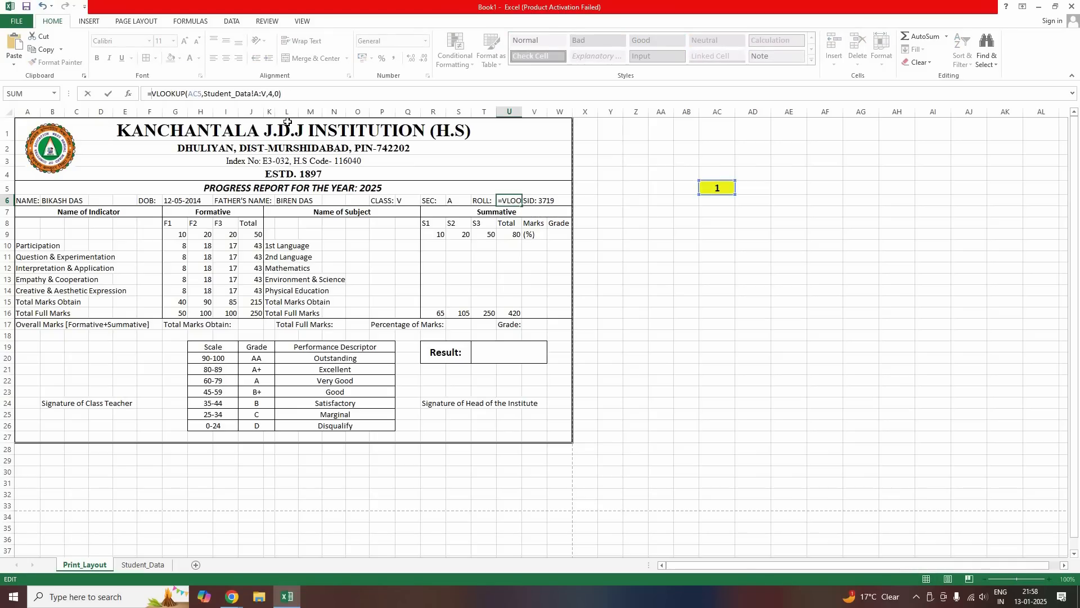
key("ctrl+Right")
key("ctrl+Right")
key("ctrl+Right")
key("ctrl+Right")
key("ctrl+Right")
key("Return")
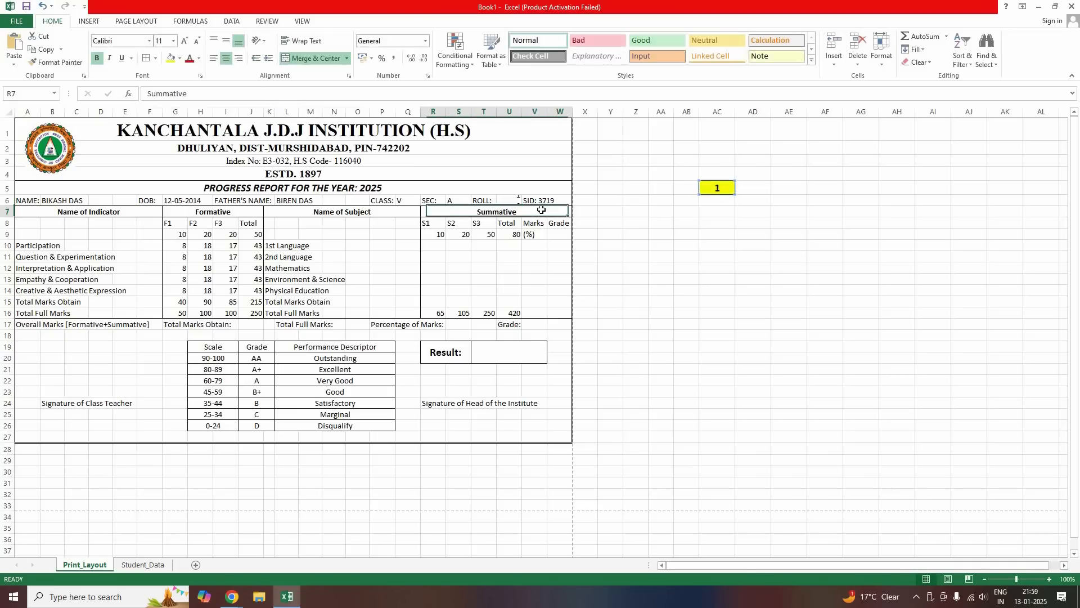
key("Up")
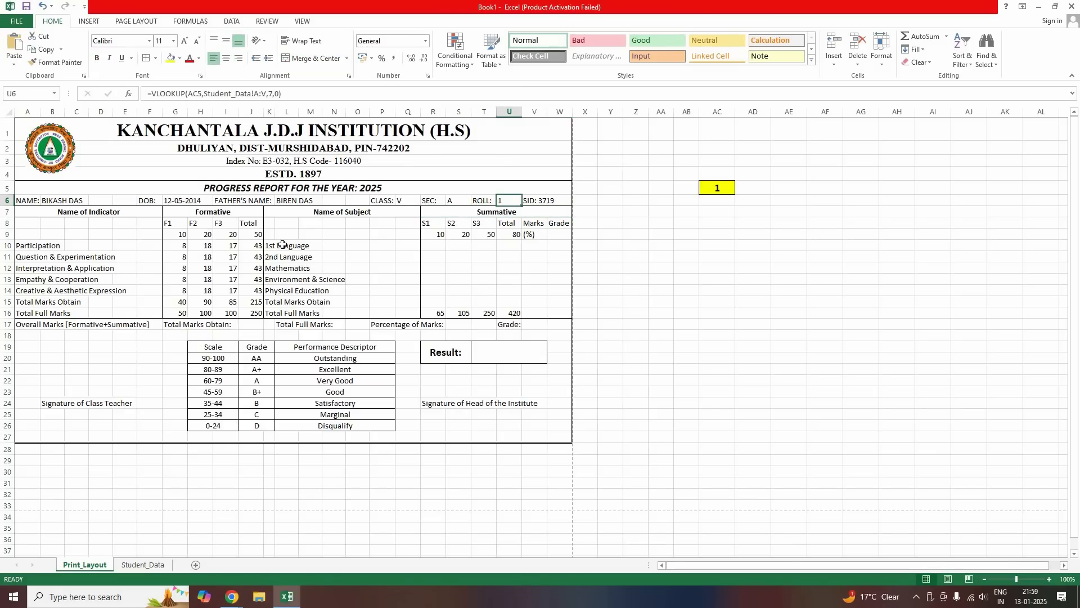
key("Down")
key("Down")
key("Down")
key("Down")
key("Left")
key("Left")
key("Left")
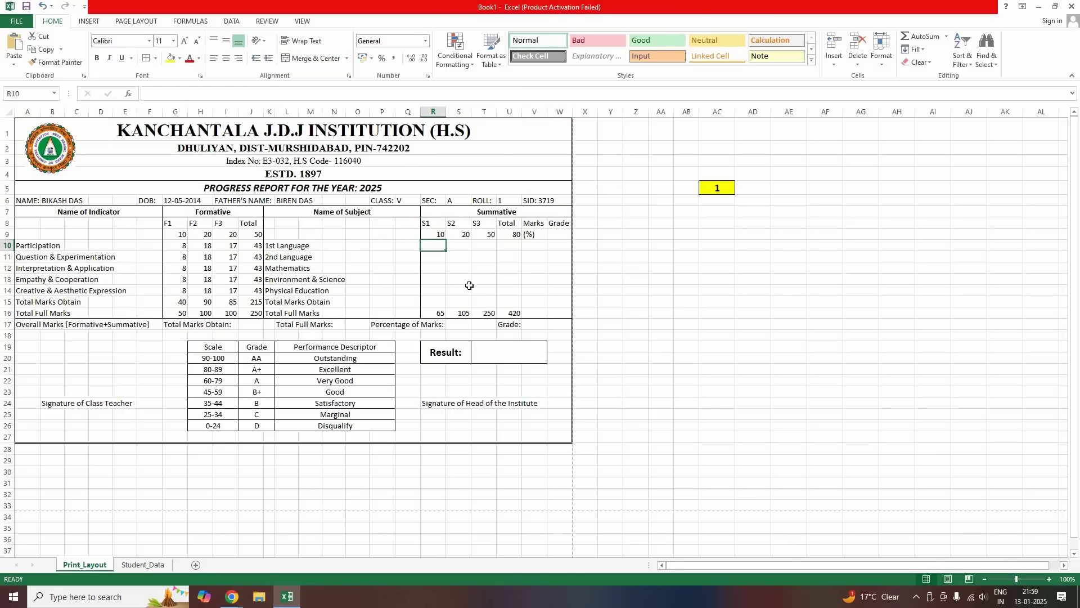
Look up the 1st Language S1 and S2 marks from Student_Data, showing 8 and 18
key("ctrl+v")
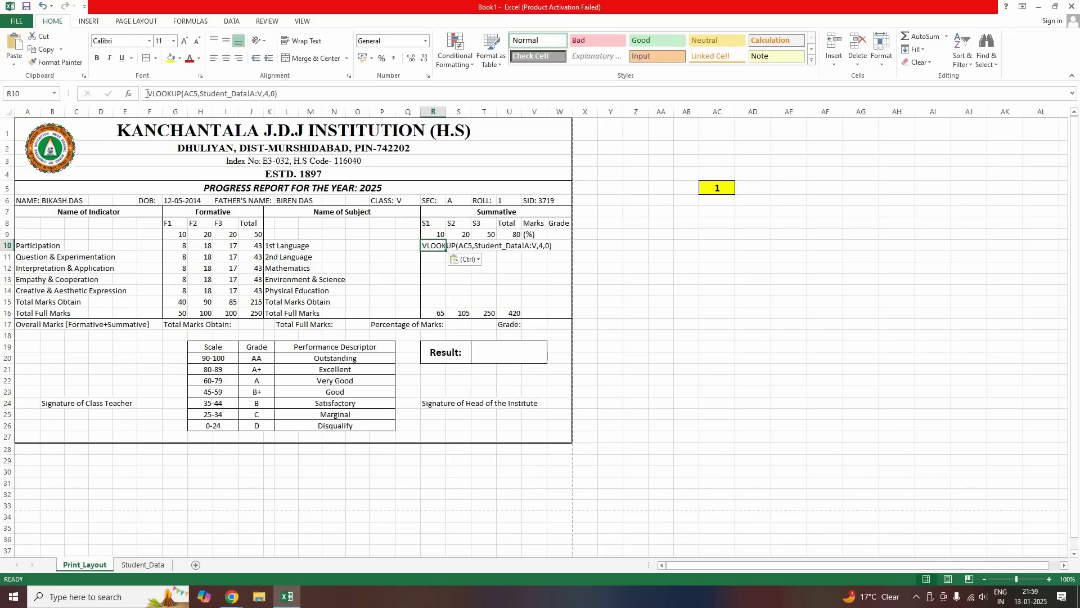
key("F2")
key("Home")
type("=")
left_click(274, 96)
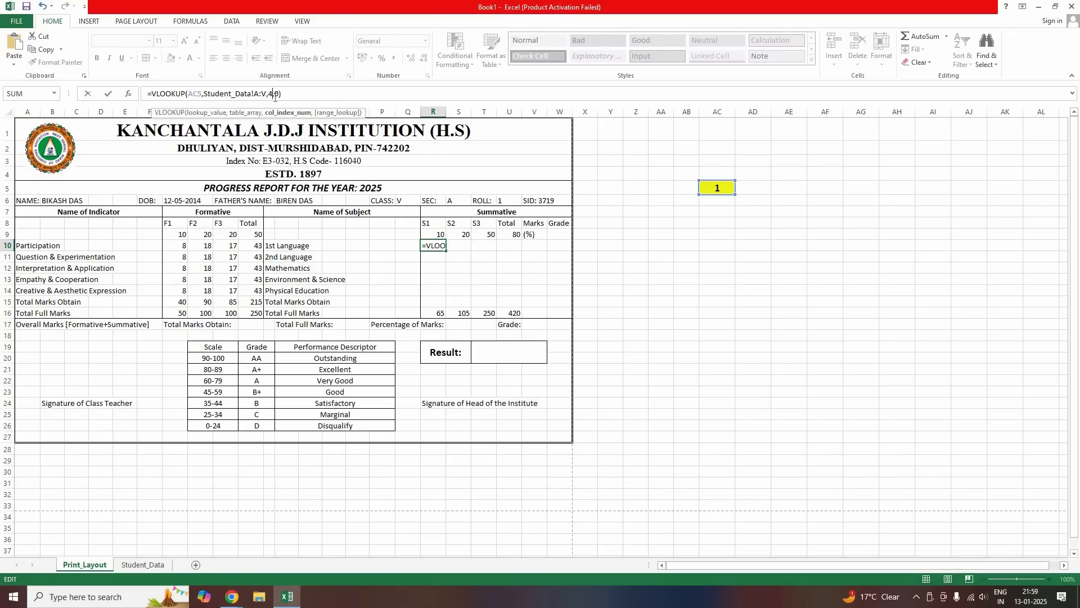
key("BackSpace")
type("8")
key("Return")
left_click(462, 246)
key("ctrl+v")
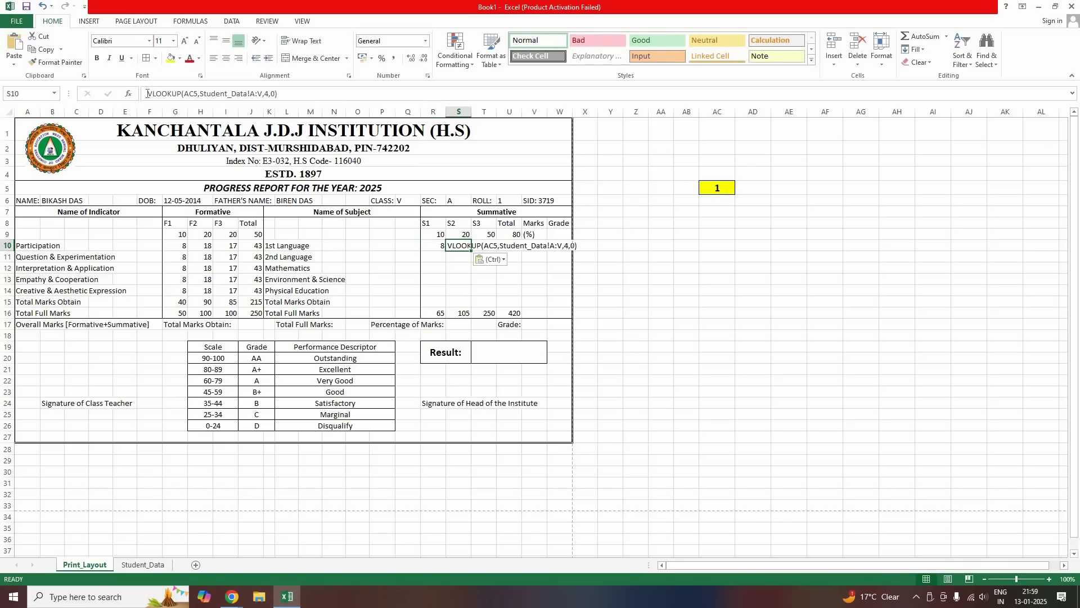
left_click(147, 93)
type("=")
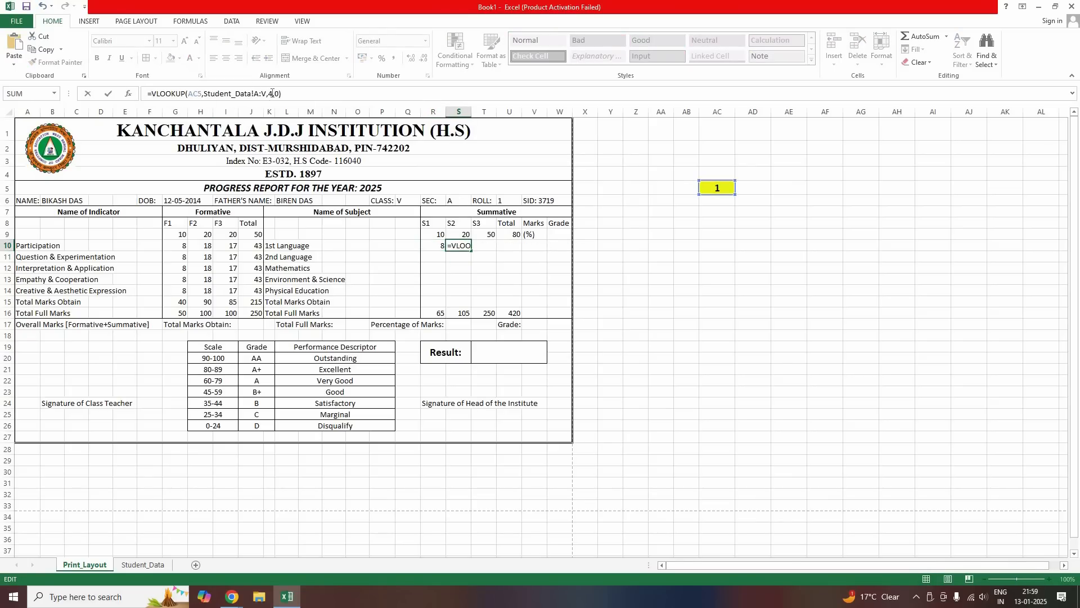
left_click(271, 100)
key("BackSpace")
type("5")
key("Return")
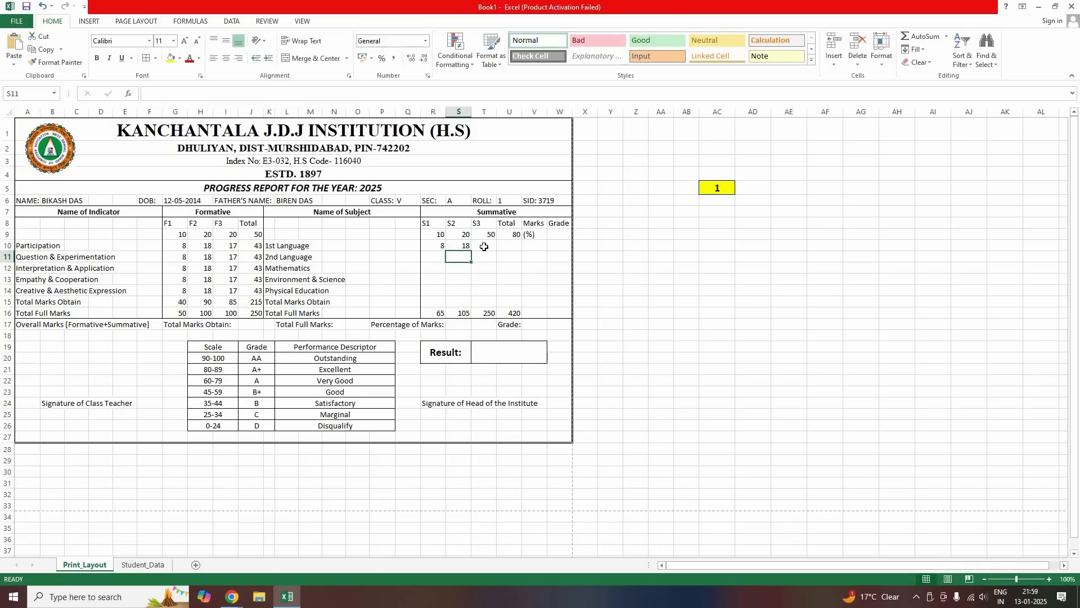
Look up the 1st Language S3 mark with column index 10, showing 45
left_click(484, 247)
key("ctrl+v")
left_click(146, 91)
type("=")
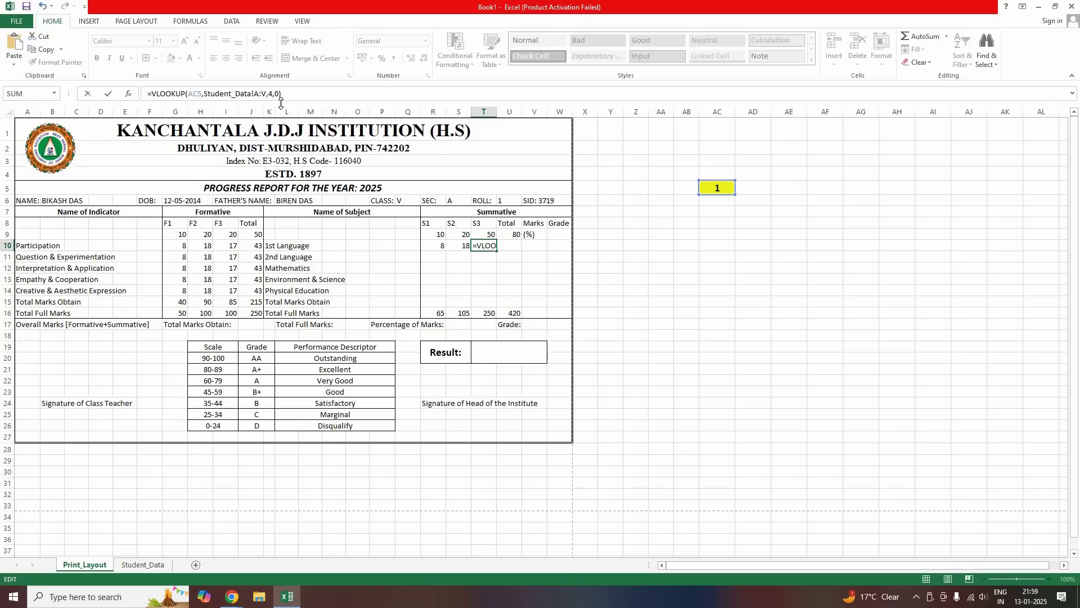
key("Left")
key("Left")
key("Left")
key("Left")
key("Delete")
type("10")
key("Return")
Look up the 2nd Language S1 and S2 marks, showing 10 and 19
left_click(441, 258)
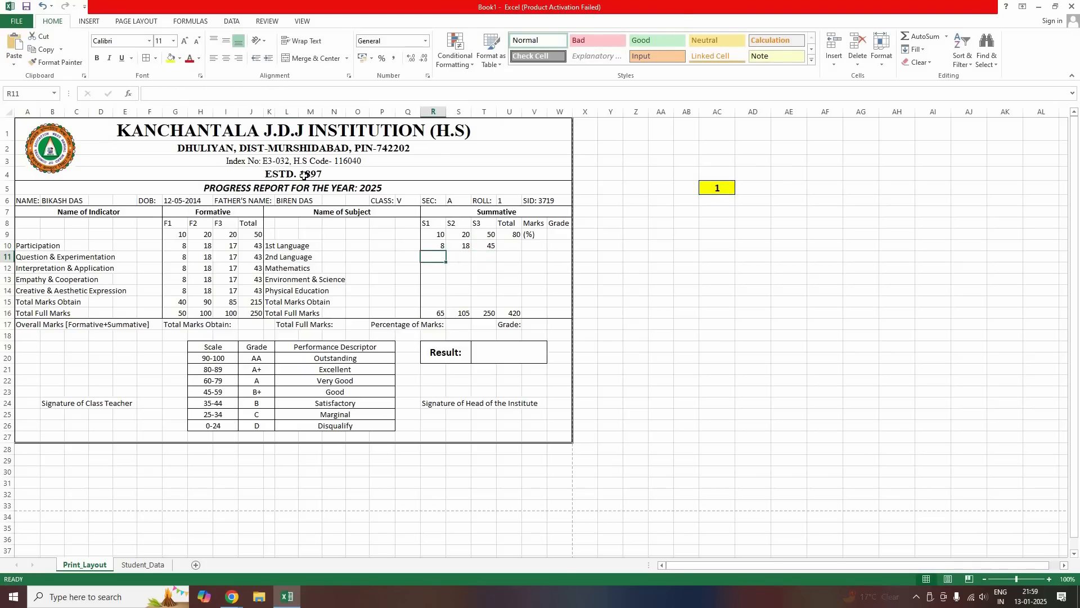
key("ctrl+v")
left_click(148, 95)
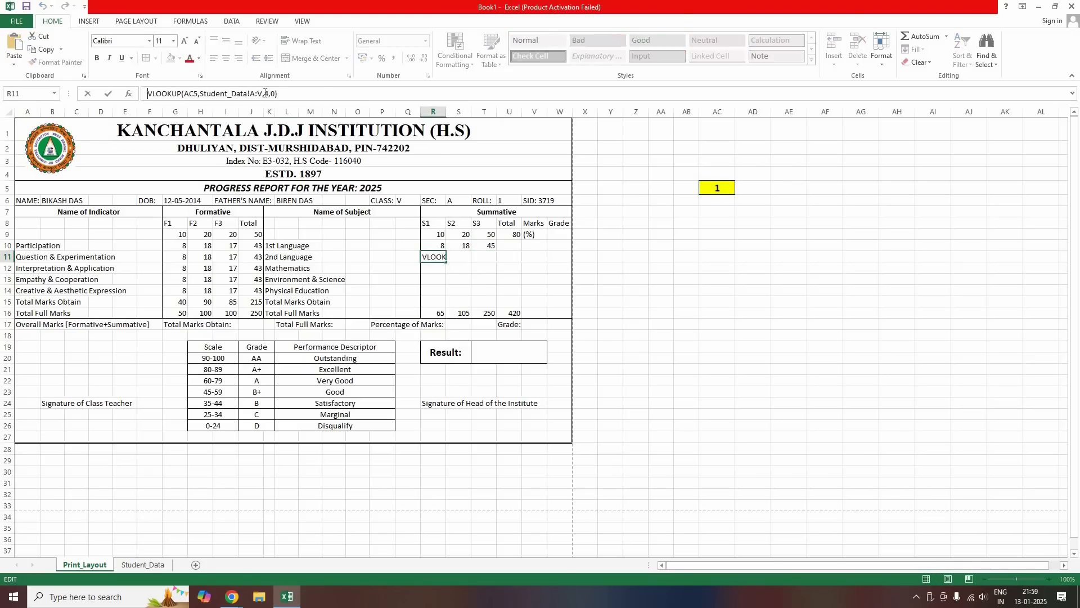
type("=")
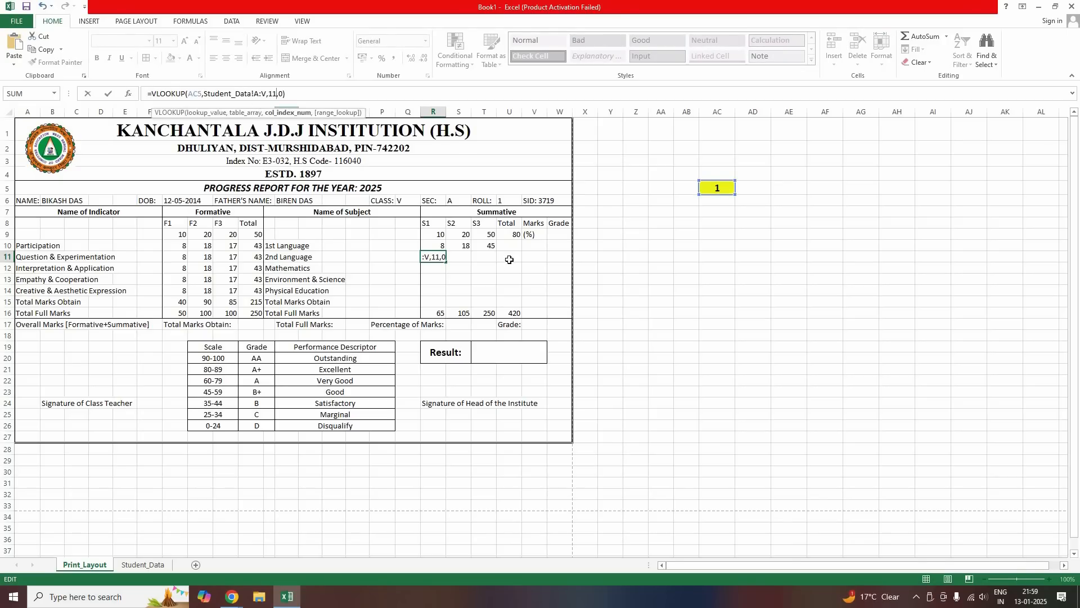
key("Return")
left_click(457, 256)
key("ctrl+v")
left_click(270, 97)
key("BackSpace")
type("12")
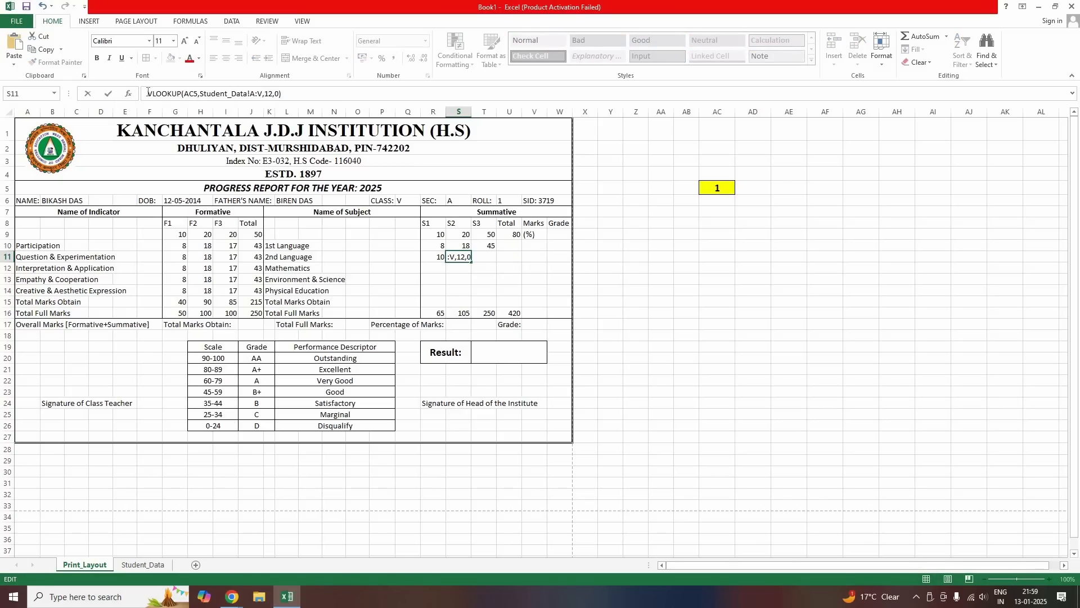
key("Return")
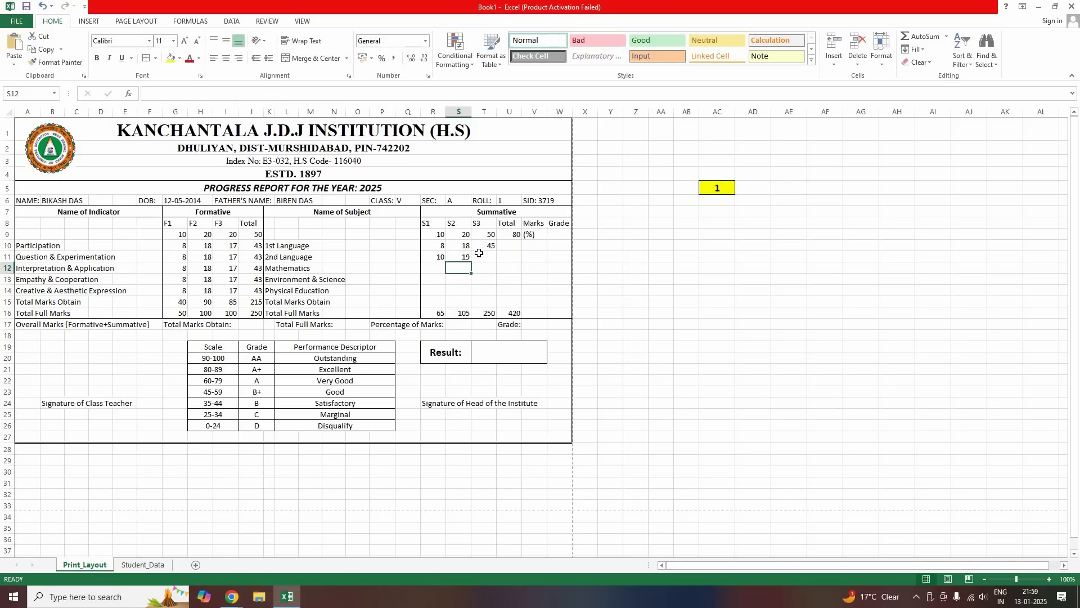
Look up the 2nd Language S3 mark, showing 50
key("Up")
key("Right")
type("VLOOKUP(AC5,Student_Data!A:V,4,0)")
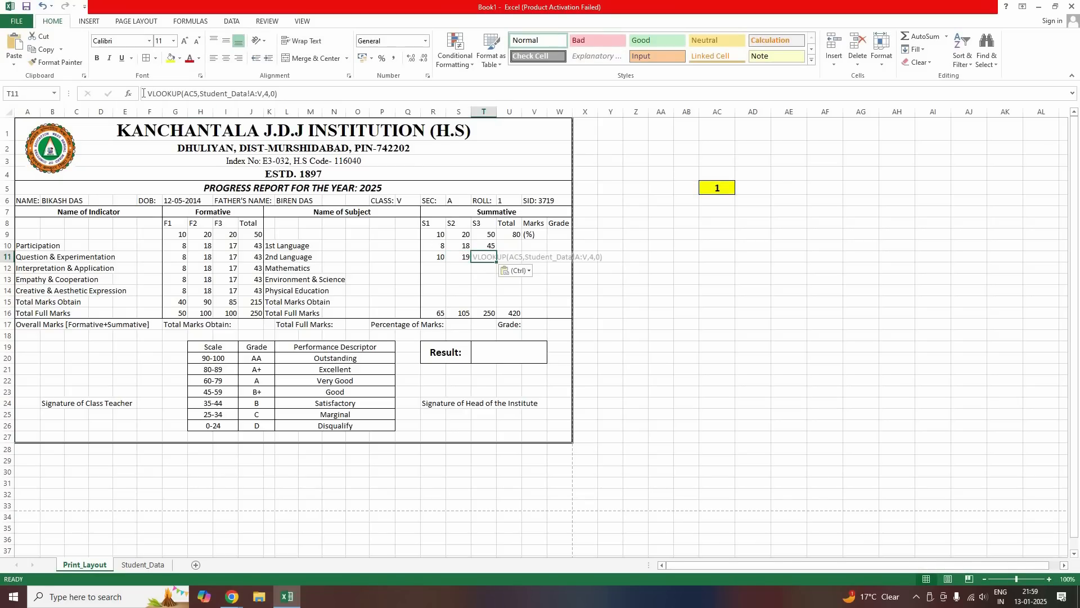
left_click(143, 93)
type("=")
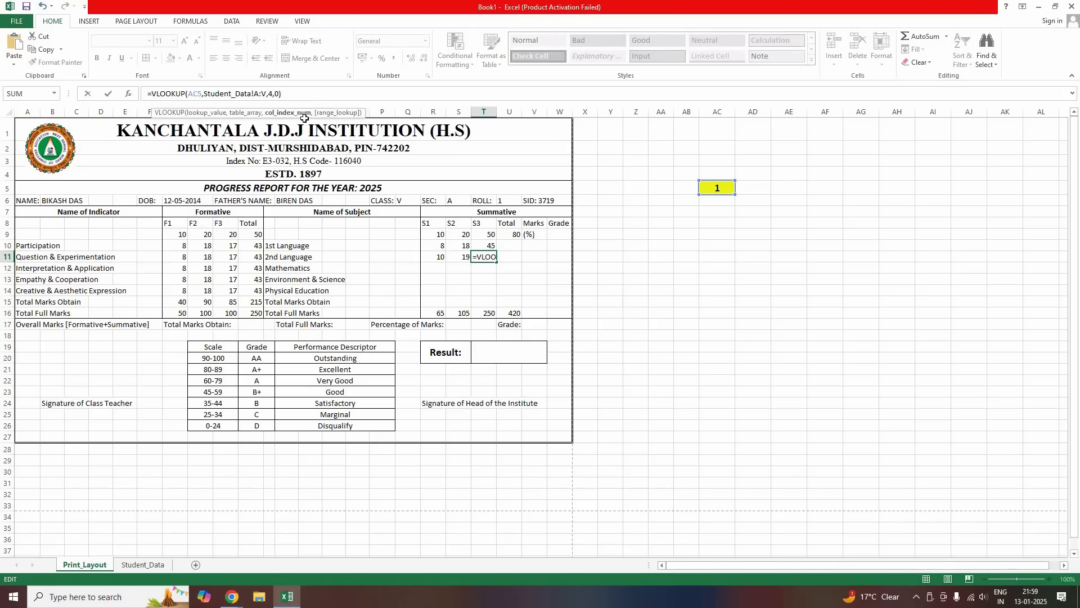
key("Return")
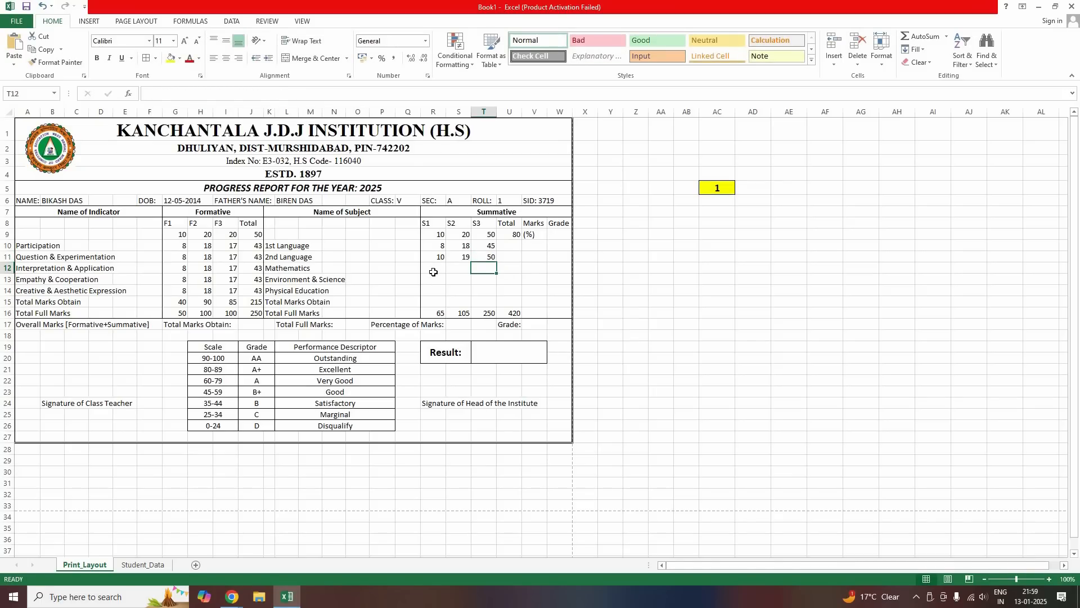
Add the Mathematics S1 VLOOKUP formula, then correct its column index to 14
left_click(432, 261)
left_click(433, 271)
type("VLOOKUP(AC5,Student_Data!A:V,4,0)")
left_click(148, 93)
type("=")
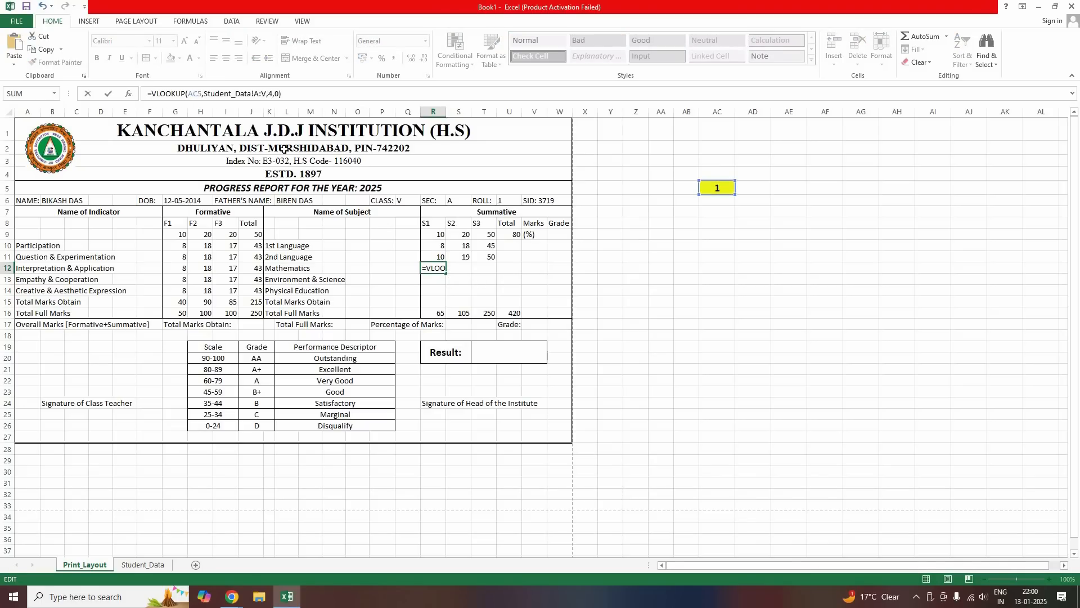
key("End")
key("Left")
key("Left")
key("Left")
key("BackSpace")
type("15")
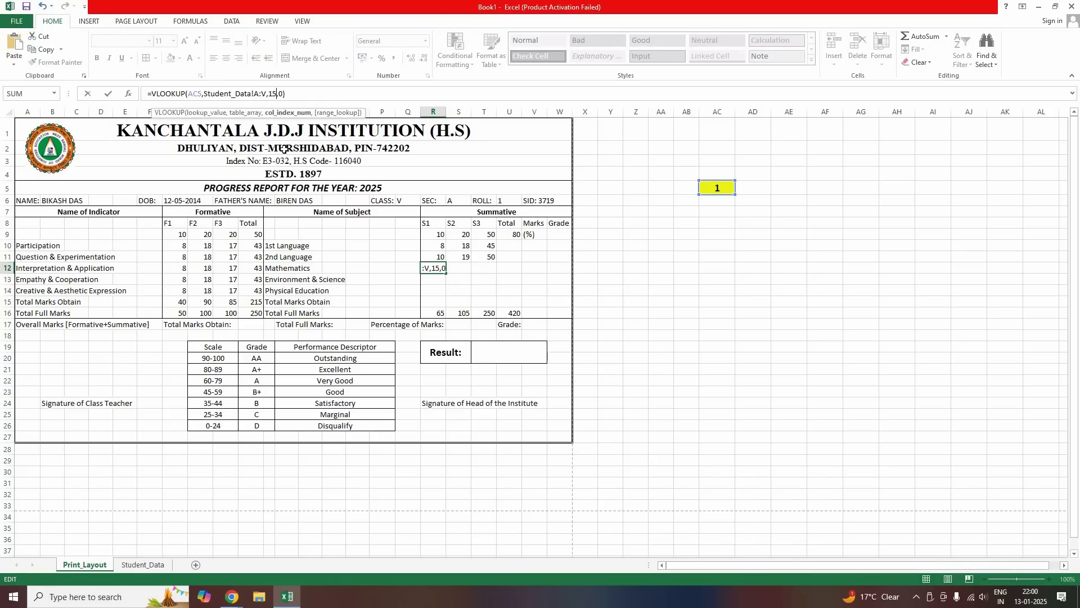
key("Return")
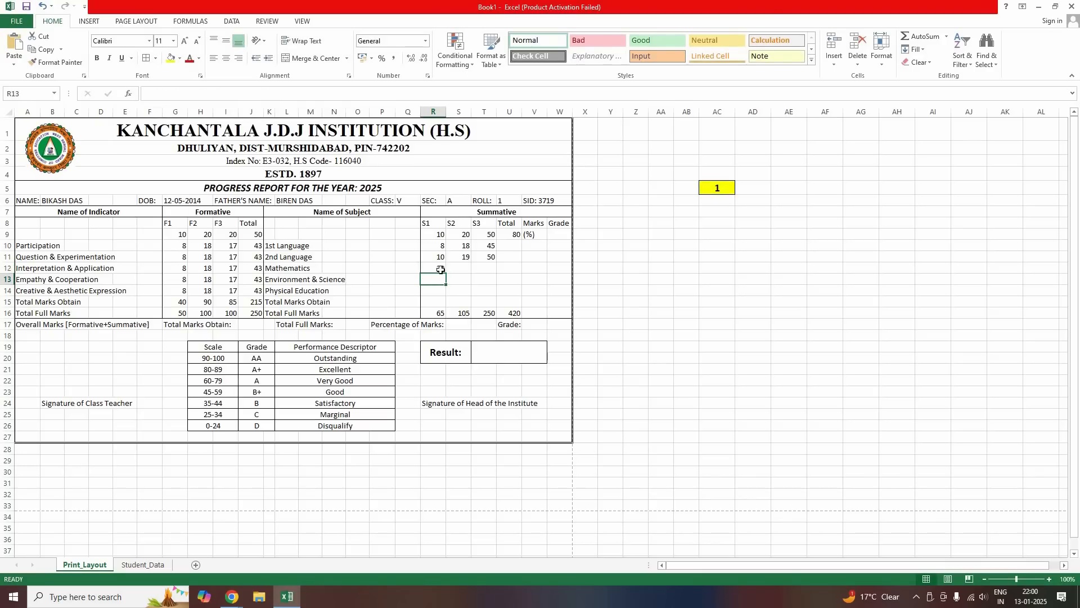
left_click(487, 259)
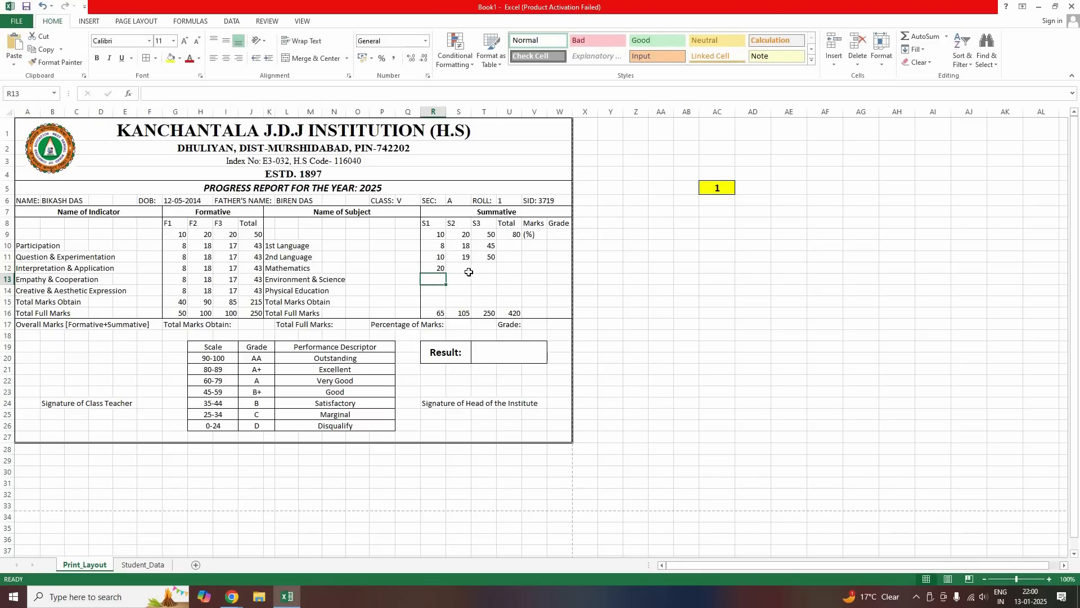
double_click(434, 268)
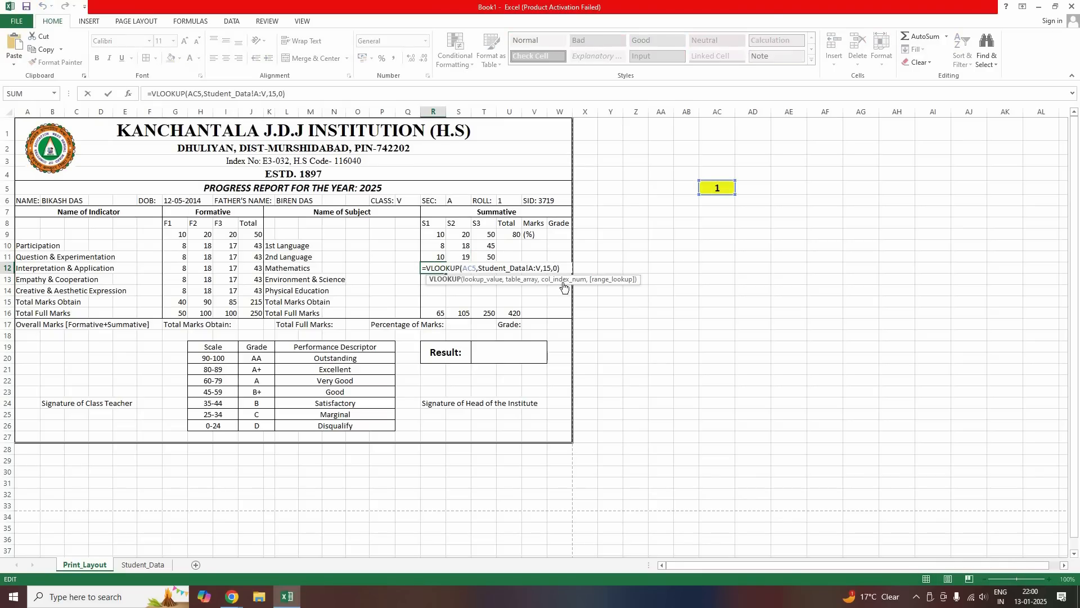
key("End")
key("Left")
key("Left")
key("Left")
key("BackSpace")
type("4")
key("Return")
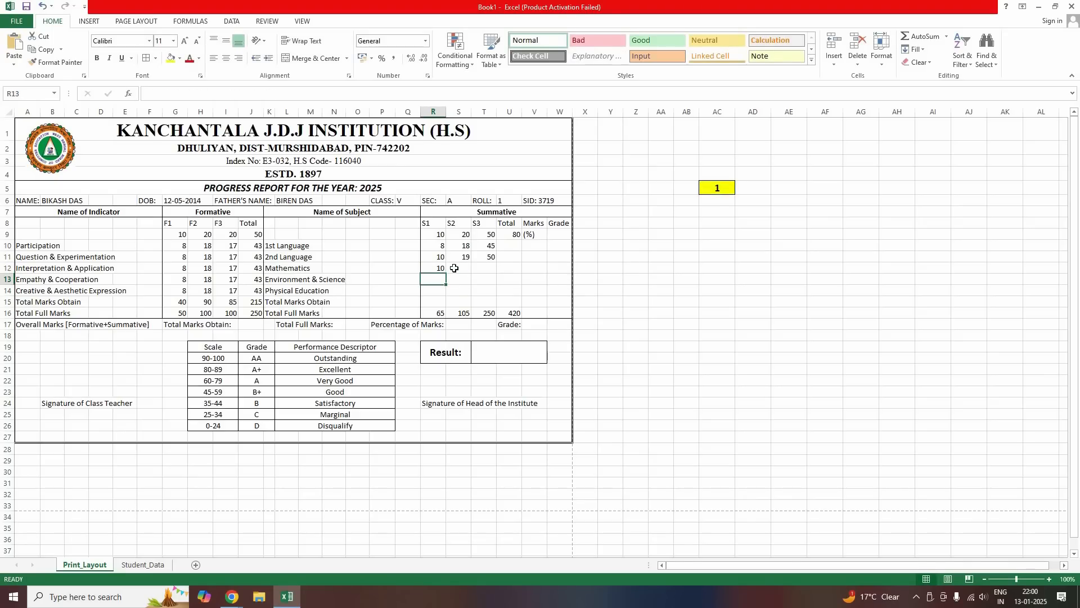
Add VLOOKUP formulas for the Mathematics S2 and S3 marks
left_click(460, 269)
type("VLOOKUP(AC5,Student_Data!A:V,4,0)")
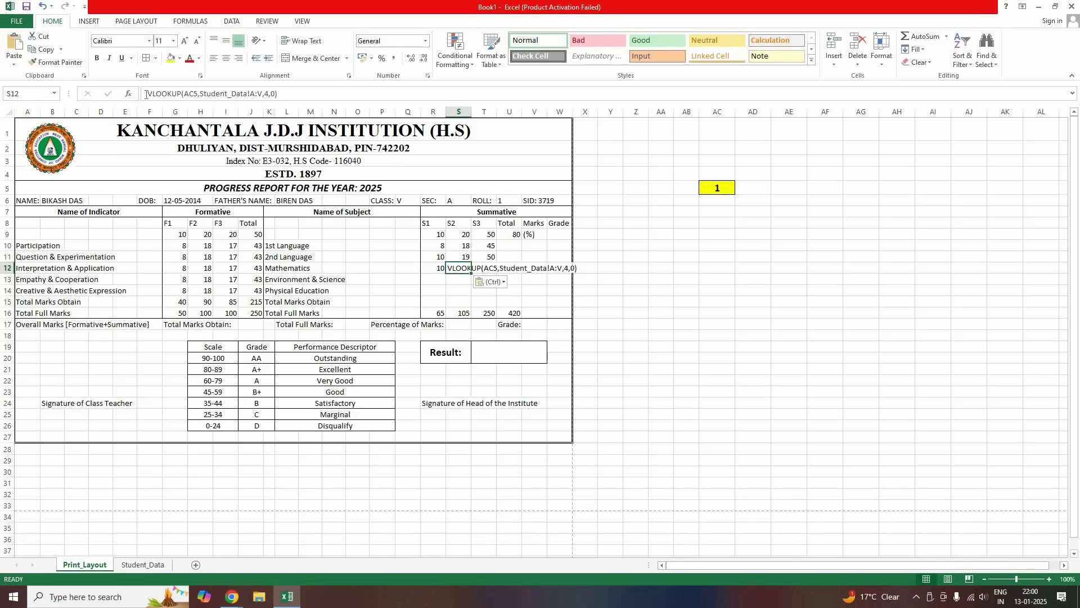
left_click(146, 94)
type("=")
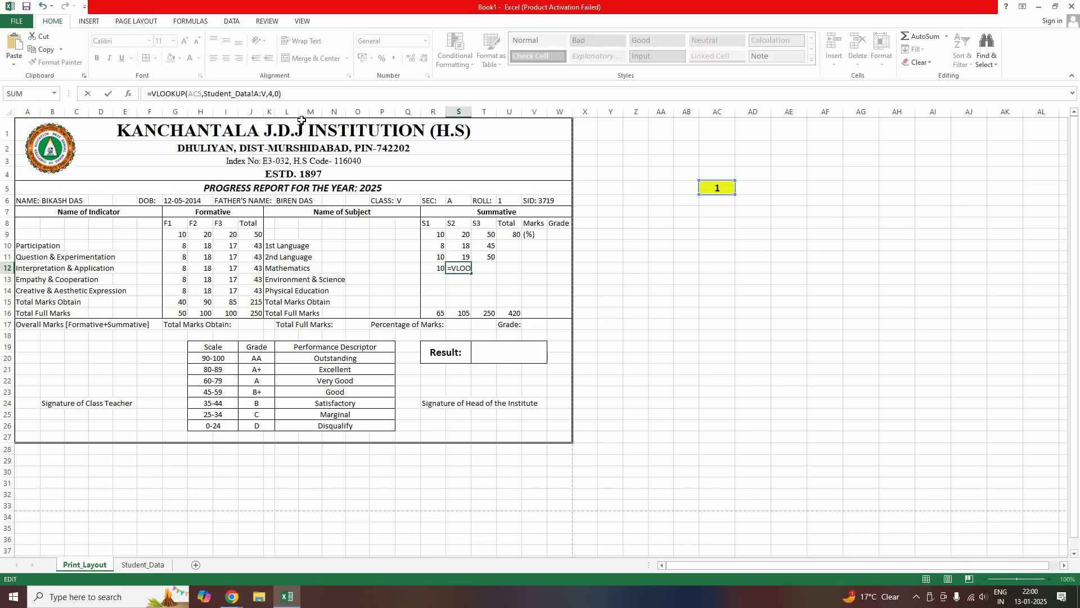
left_click(273, 94)
key("BackSpace")
type("15")
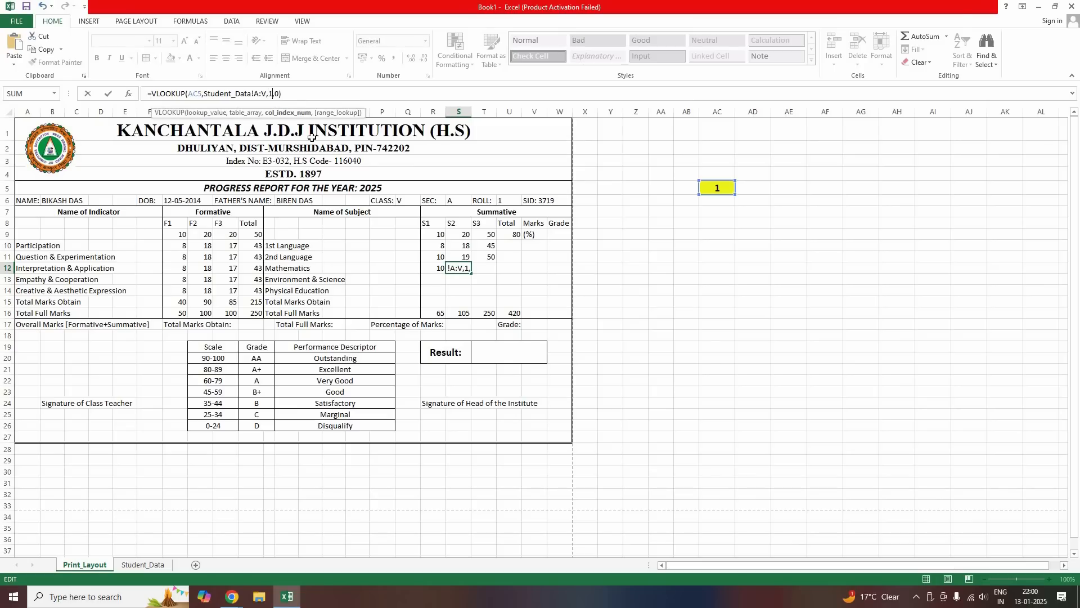
key("Return")
left_click(484, 268)
key("ctrl+v")
left_click(147, 93)
type("=")
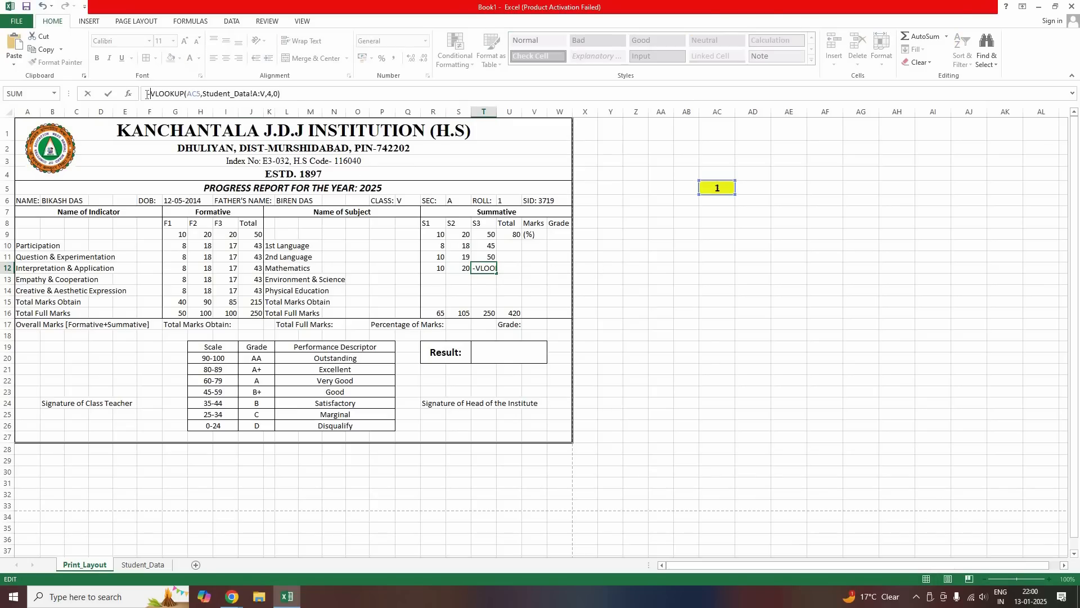
left_click(276, 94)
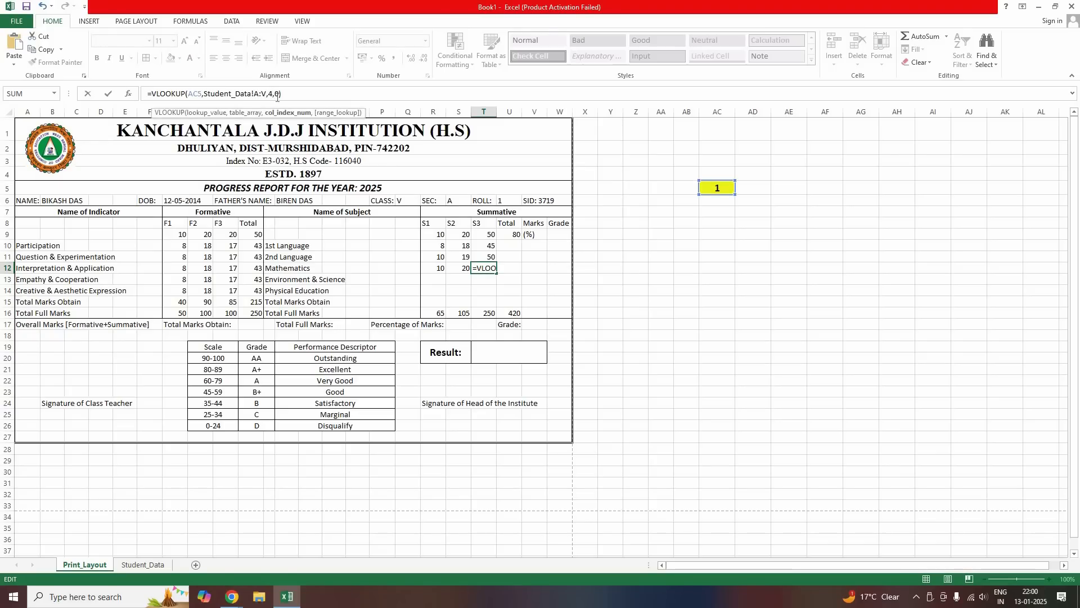
key("Return")
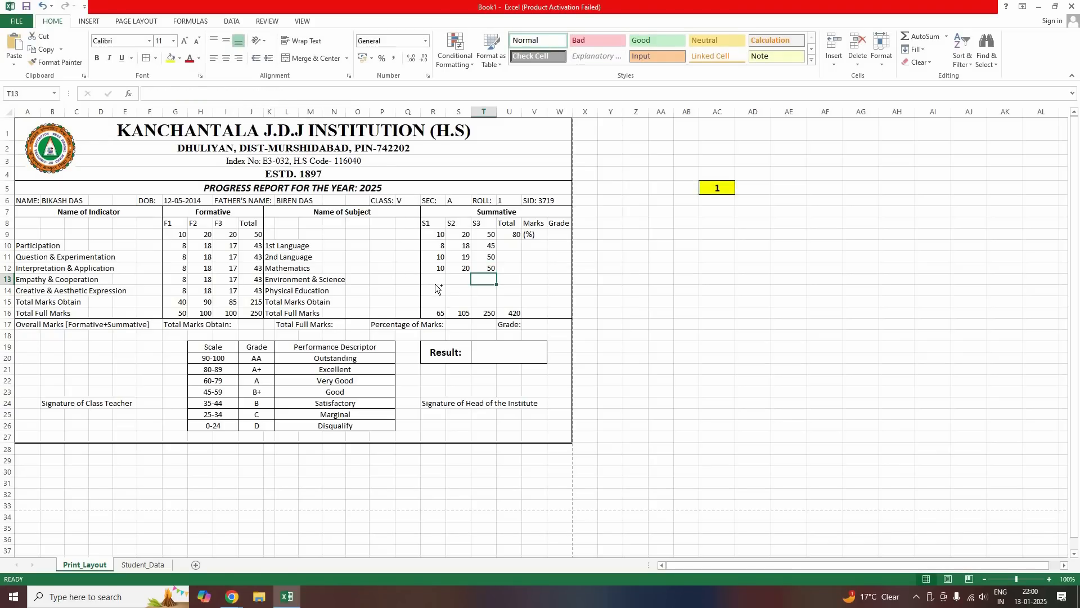
Look up the Environment & Science S1 mark with column 17, and the S2 mark
left_click(436, 281)
type("VLOOKUP(AC5,Student_Data!A:V,4,0)")
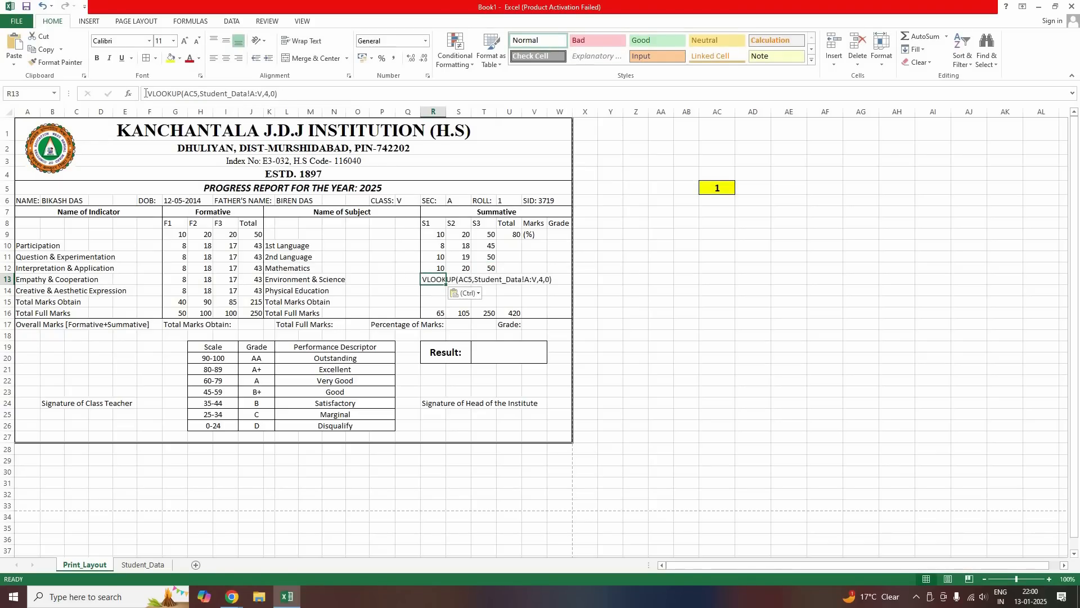
left_click(145, 93)
type("=")
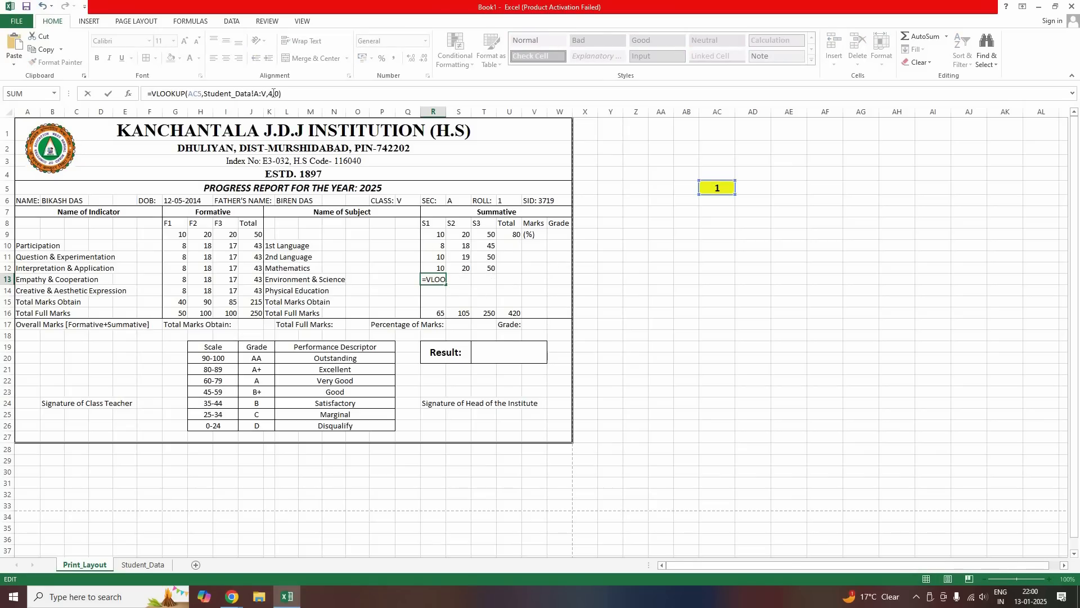
left_click(273, 94)
key("BackSpace")
type("17")
key("Return")
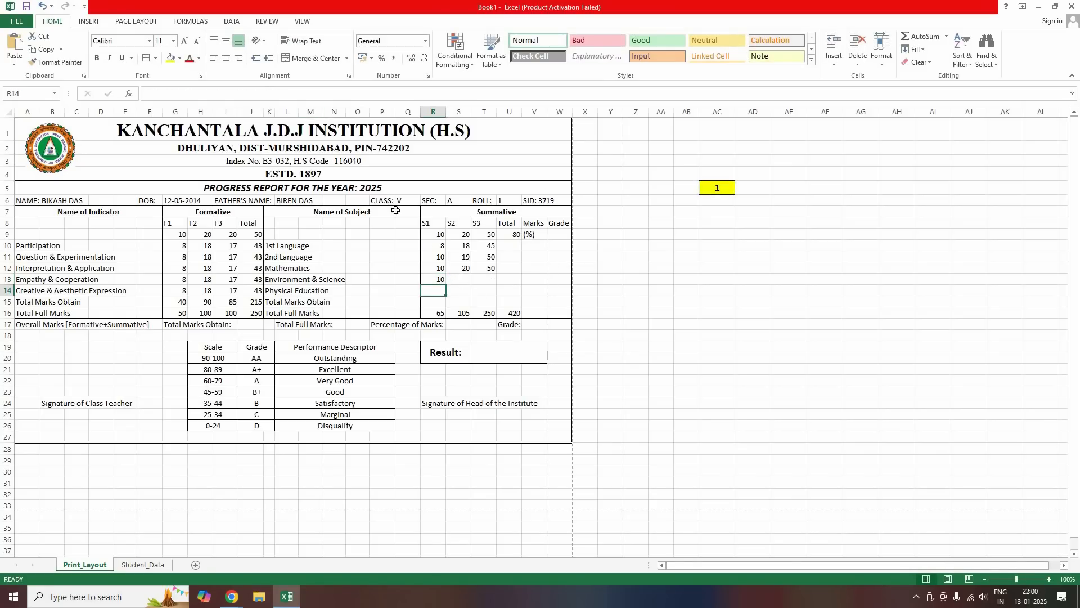
left_click(461, 280)
type("VLOOKUP(AC5,Student_Data!A:V,4,0)")
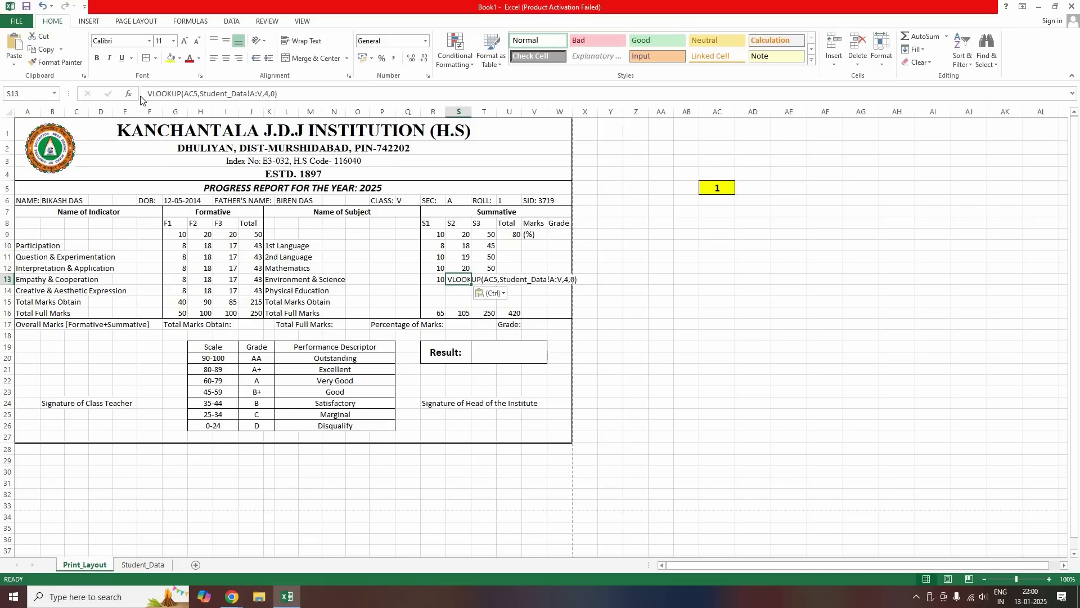
left_click(147, 94)
type("=")
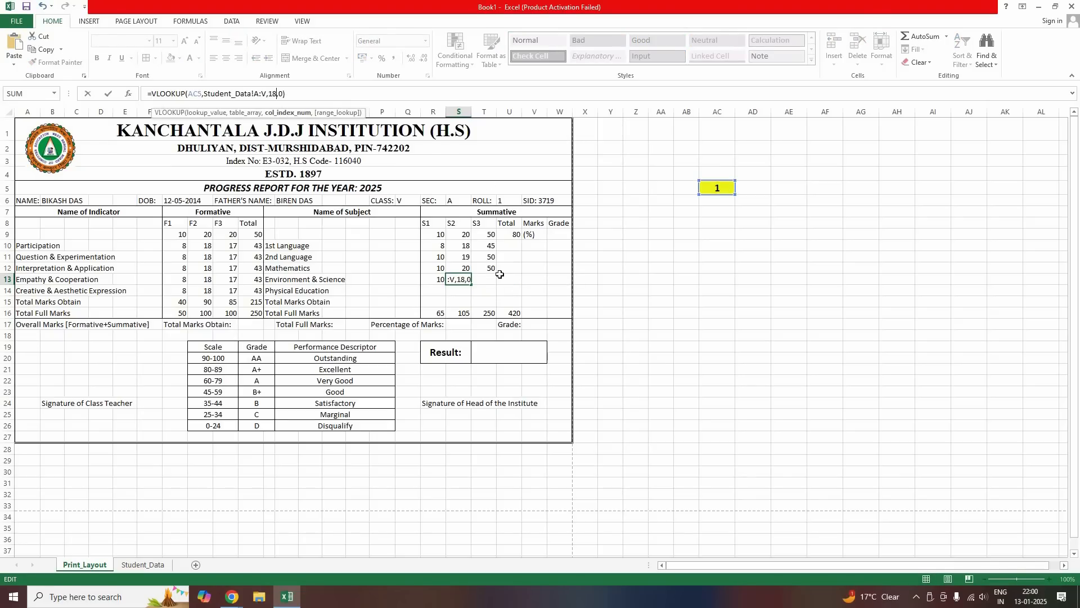
key("Return")
Look up the Environment & Science S3 mark with column index 19
left_click_drag(487, 268, 490, 278)
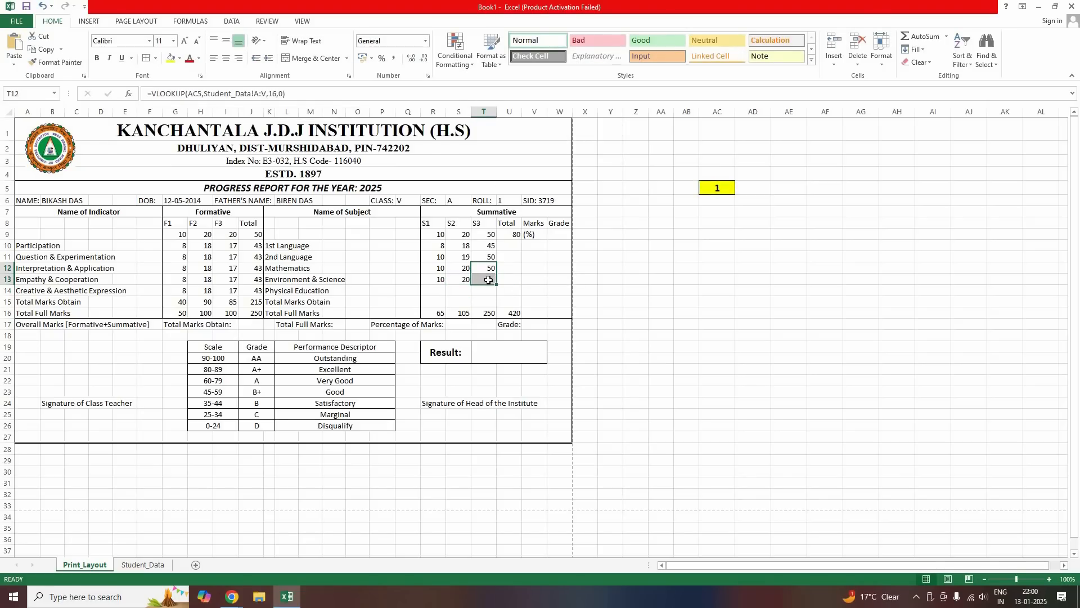
left_click(488, 279)
type("VLOOKUP(AC5,Student_Data!A:V,4,0)")
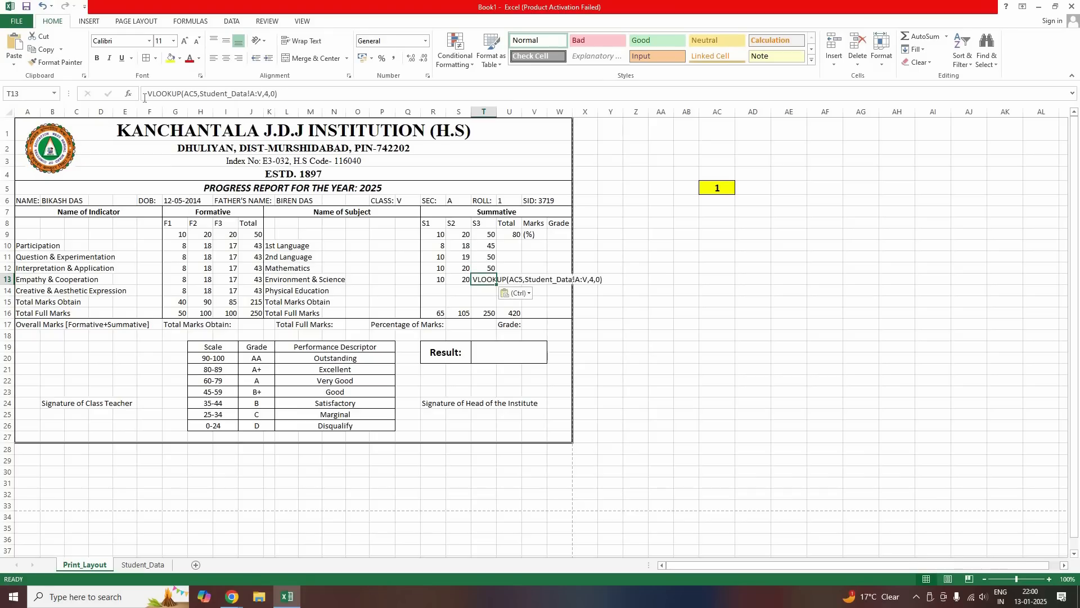
left_click(144, 96)
type("=")
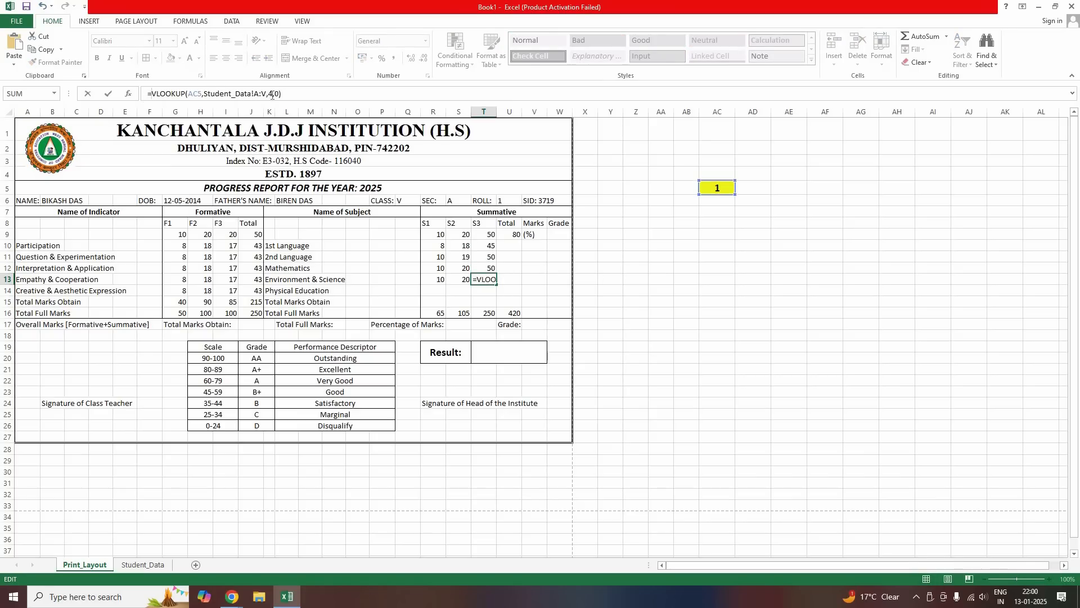
left_click(272, 97)
key("BackSpace")
type("19")
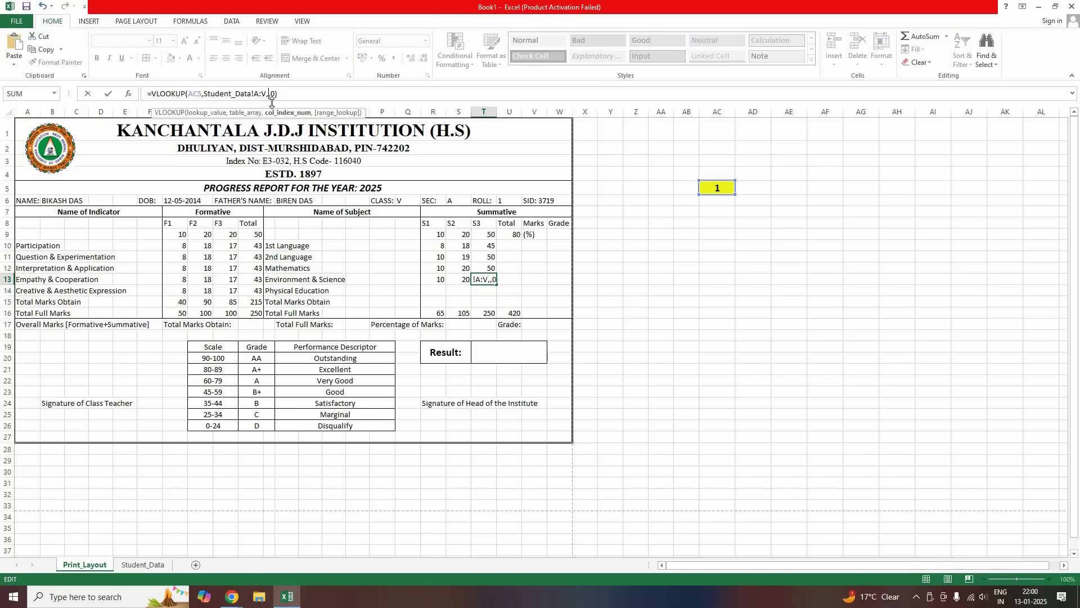
key("Return")
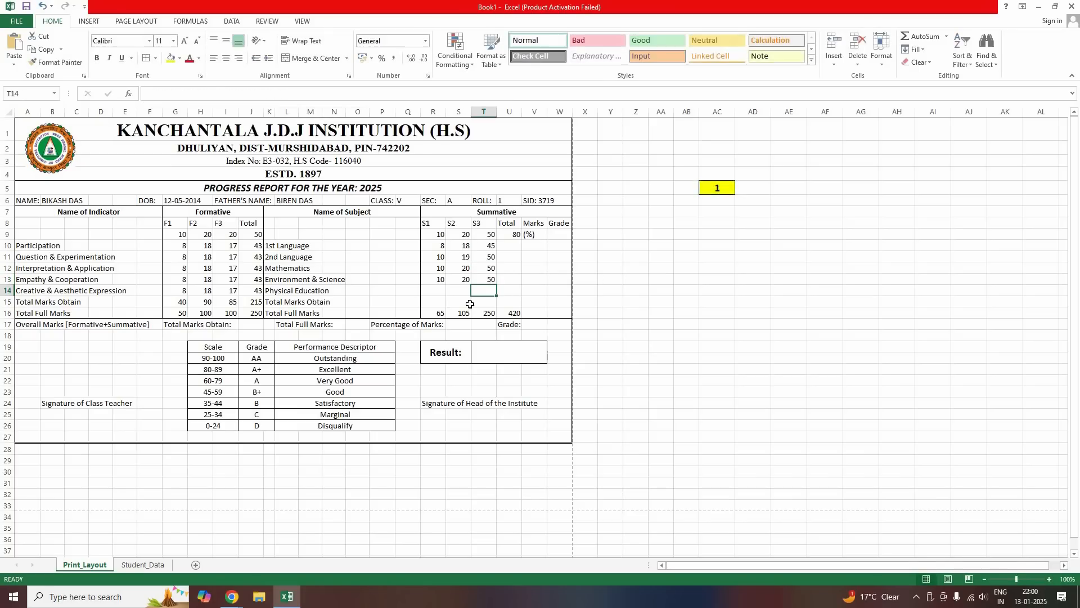
Add VLOOKUP formulas for the Physical Education S1 and S2 marks
left_click(434, 291)
left_click(145, 93)
type("VLOOKUP(AC5,Student_Data!A:V,4,0)")
key("Home")
type("=")
left_click(275, 93)
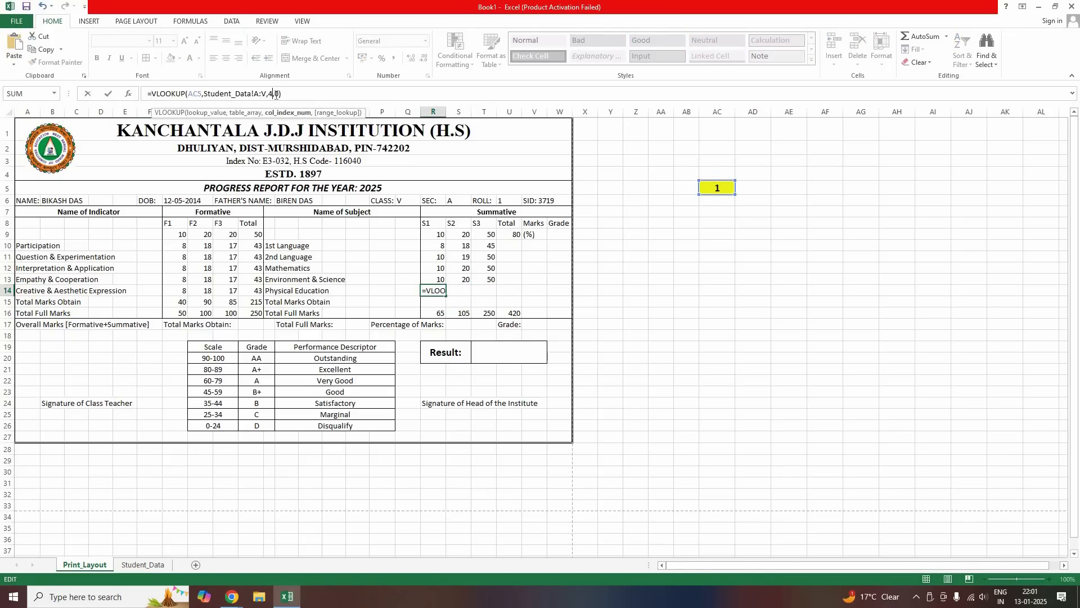
key("Return")
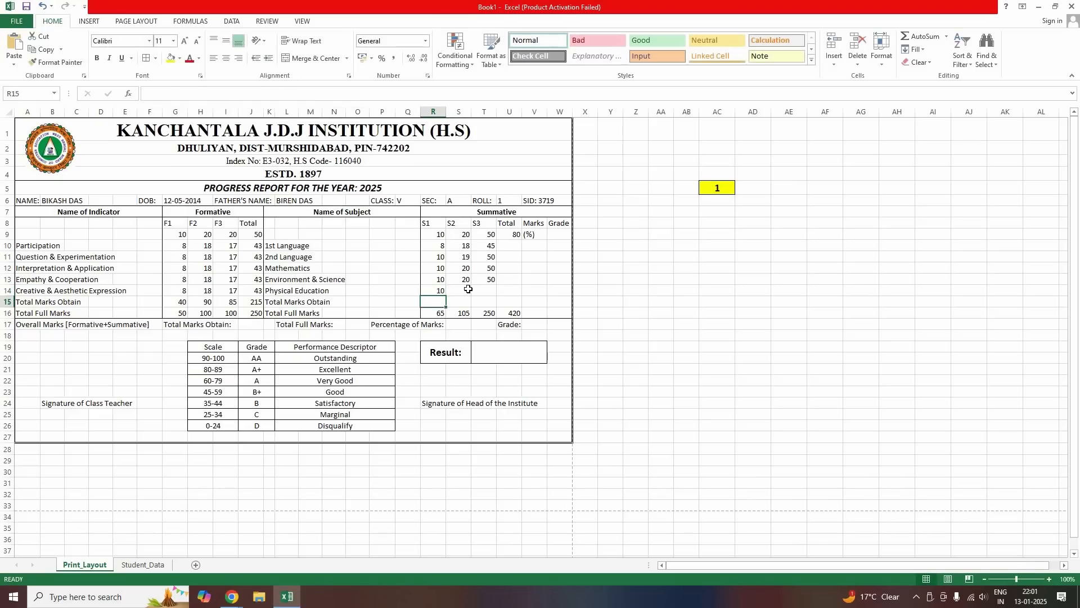
left_click(468, 289)
type("VLOOKUP(AC5,Student_Data!A:V,4,0)")
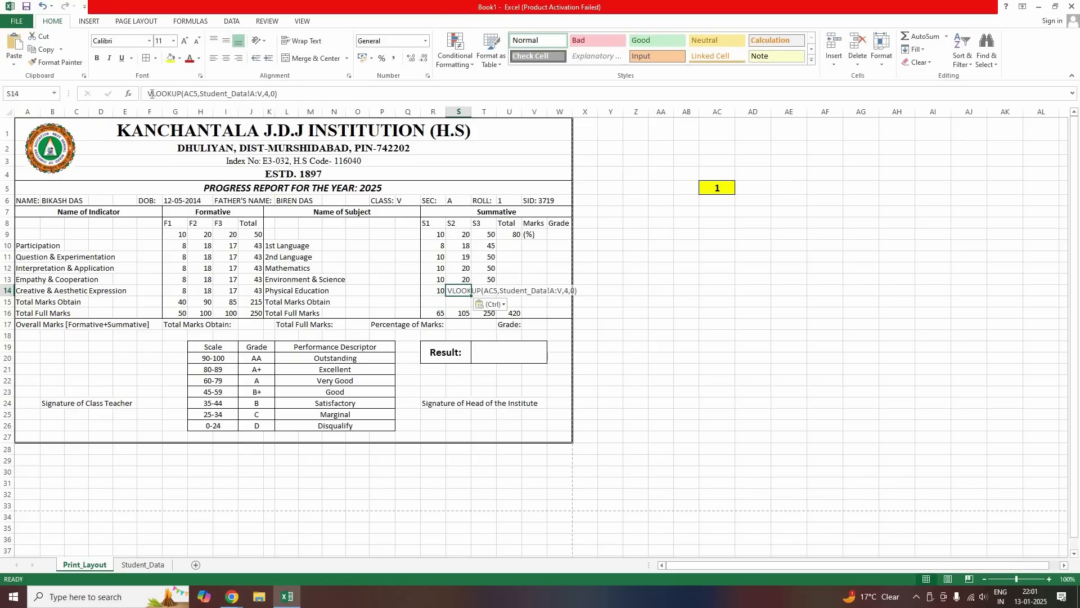
left_click(149, 94)
type("=")
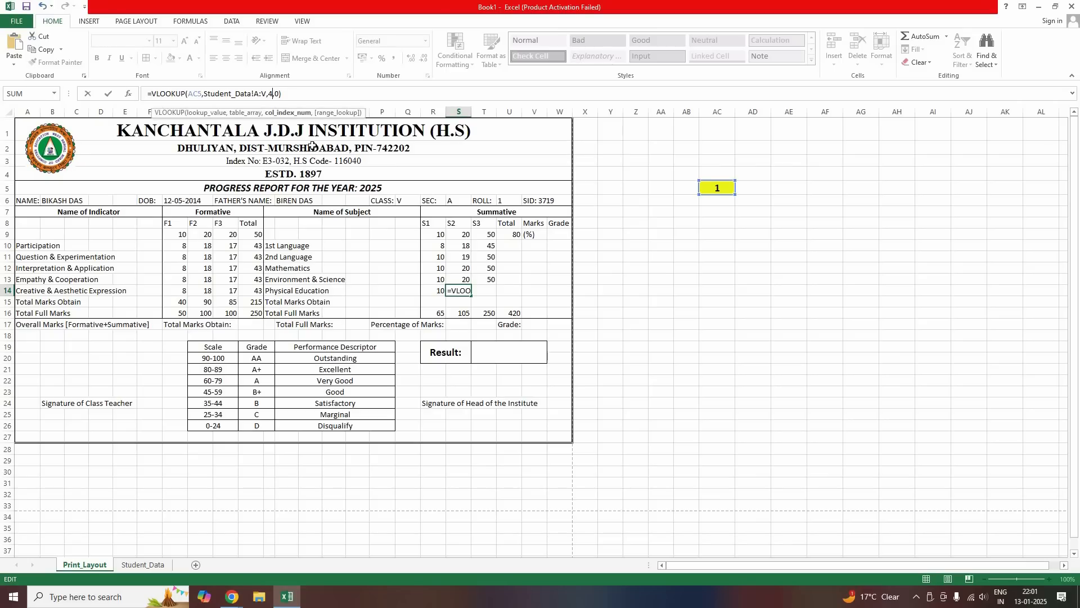
key("Return")
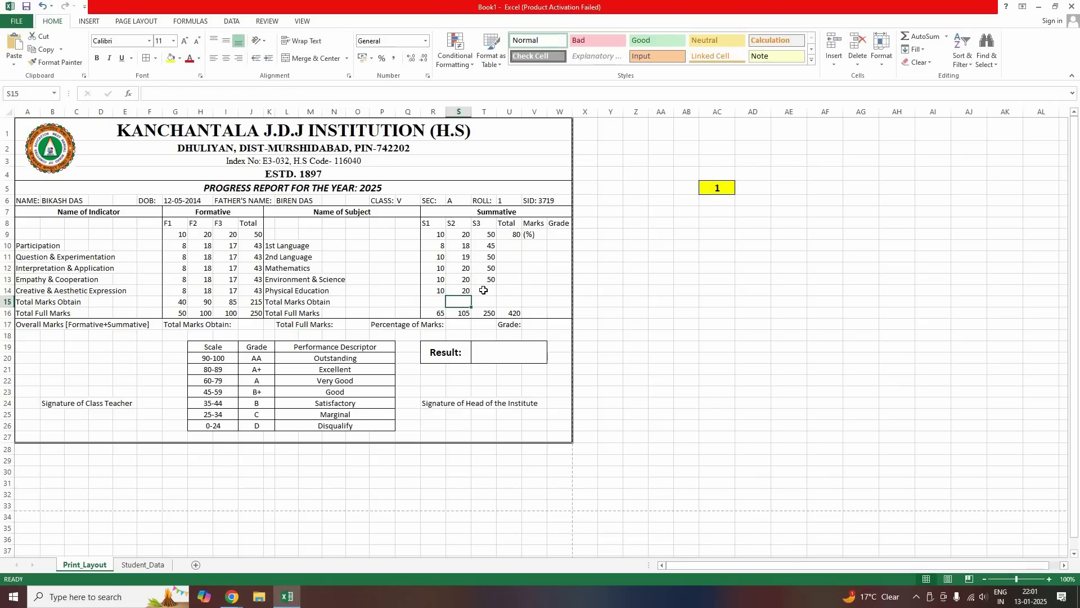
Look up the Physical Education S3 mark with column index 22
left_click(481, 287)
type("VLOOKUP(AC5,Student_Data!A:V,4,0)")
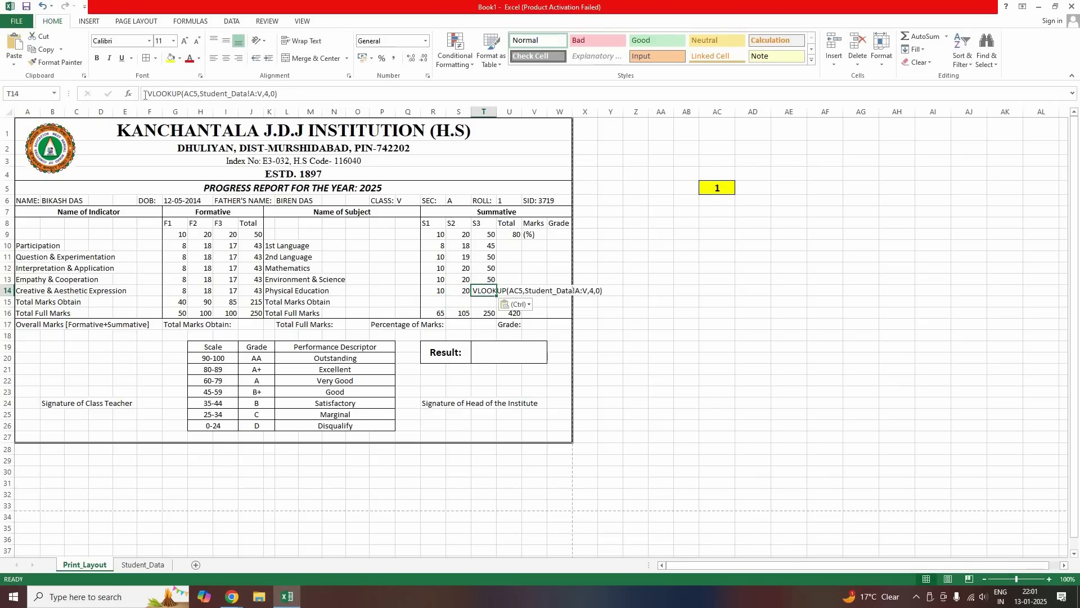
left_click(145, 95)
type("=")
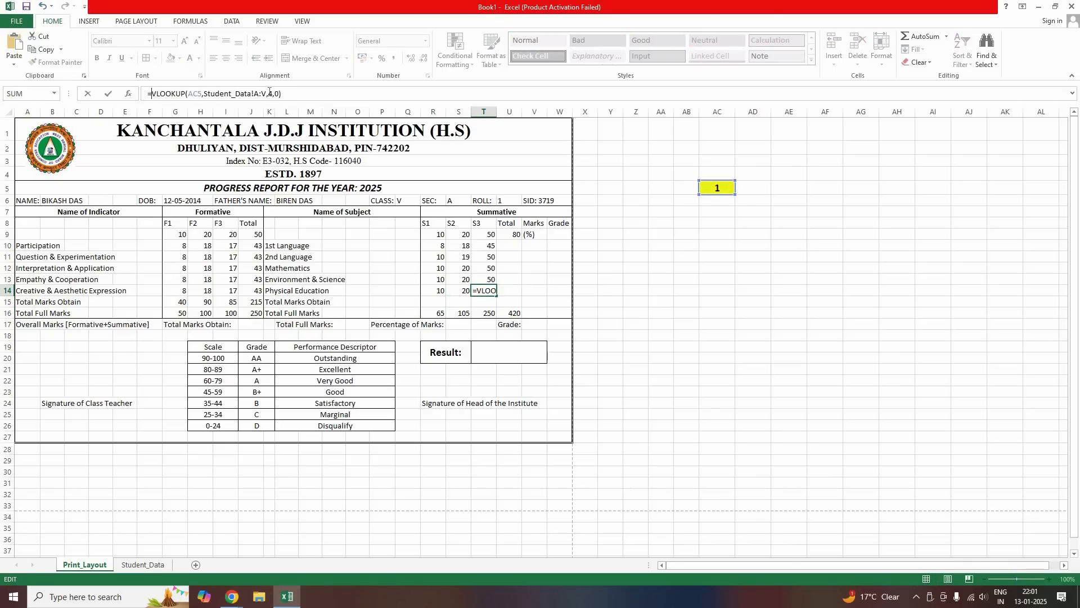
left_click(272, 95)
key("BackSpace")
type("22")
key("Return")
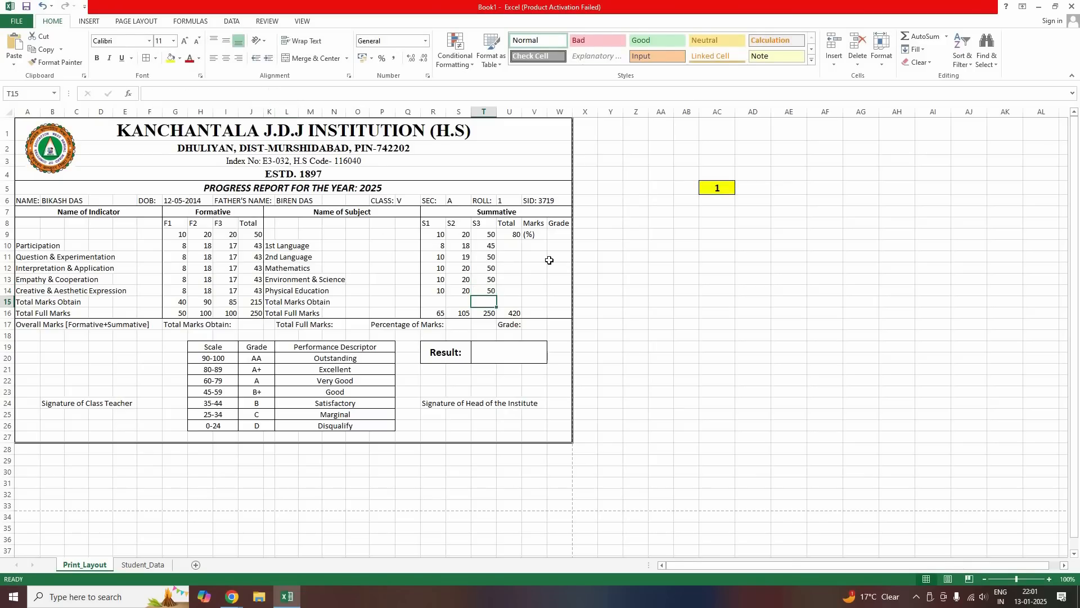
Enter rolls 2, 3 and 4 in roll cell AC5 to check that the report card refills
left_click(635, 268)
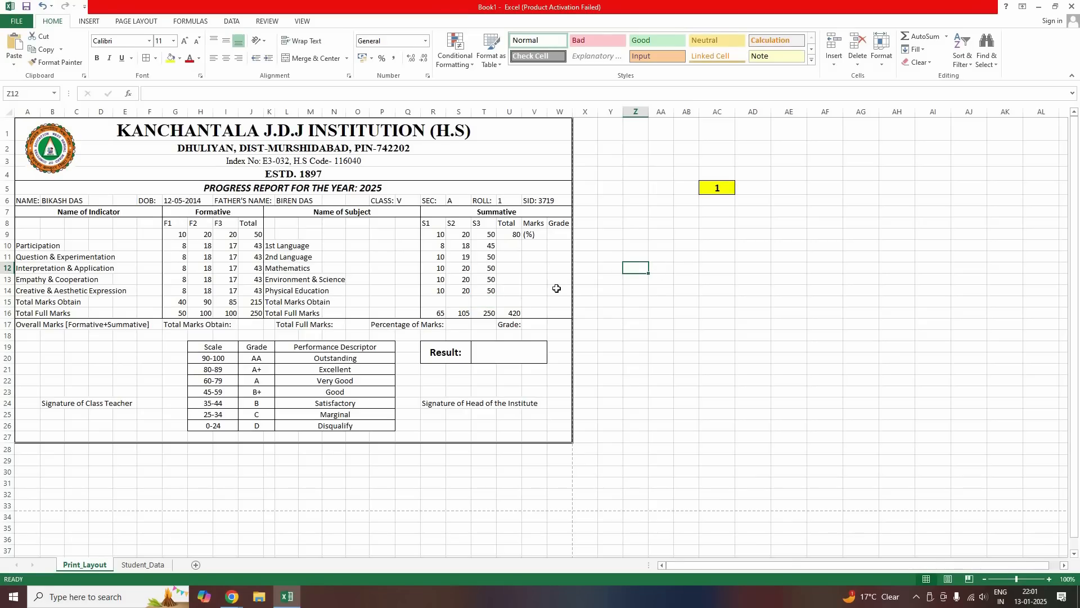
left_click(720, 193)
type("2")
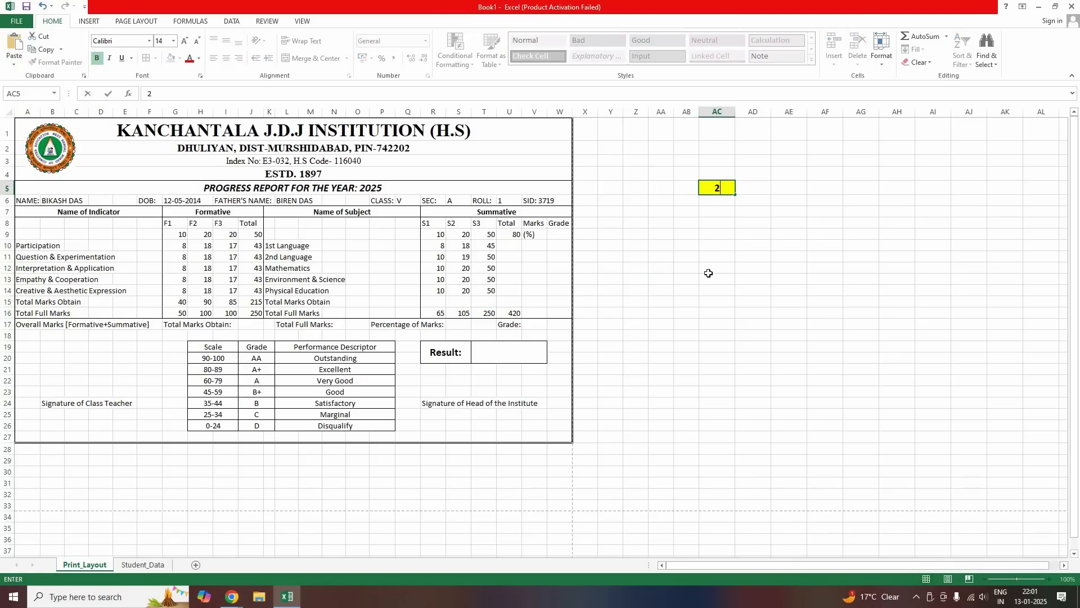
key("Return")
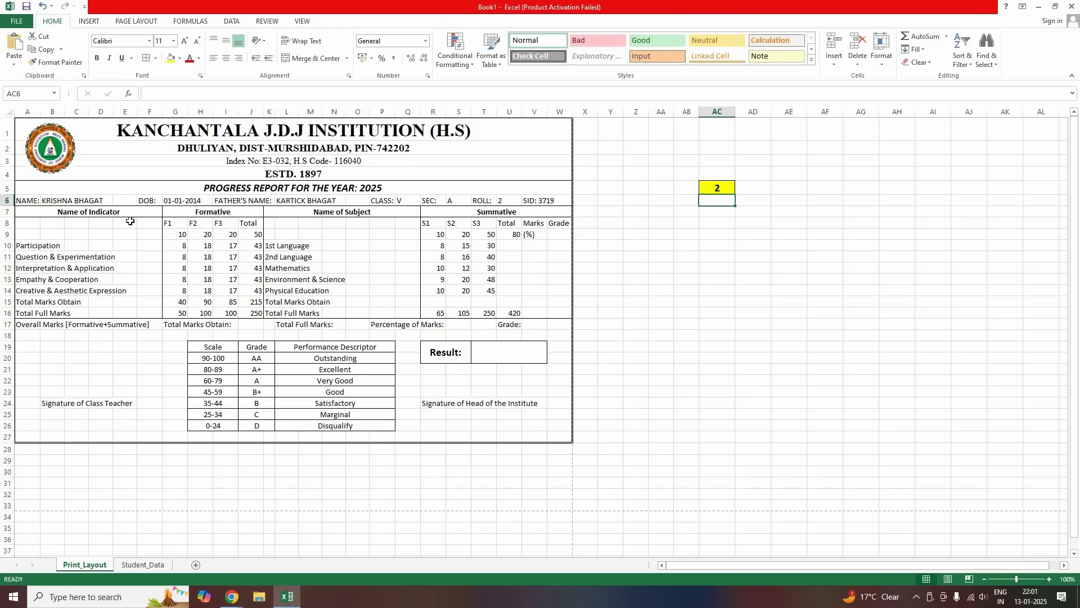
left_click(717, 190)
type("3")
key("Return")
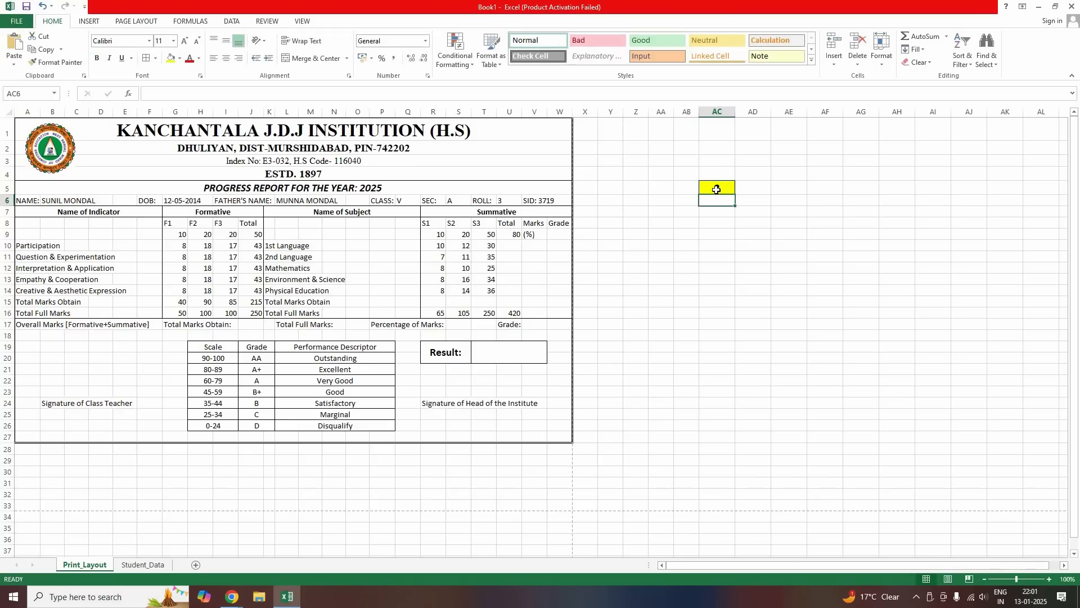
left_click(717, 190)
type("4")
key("Return")
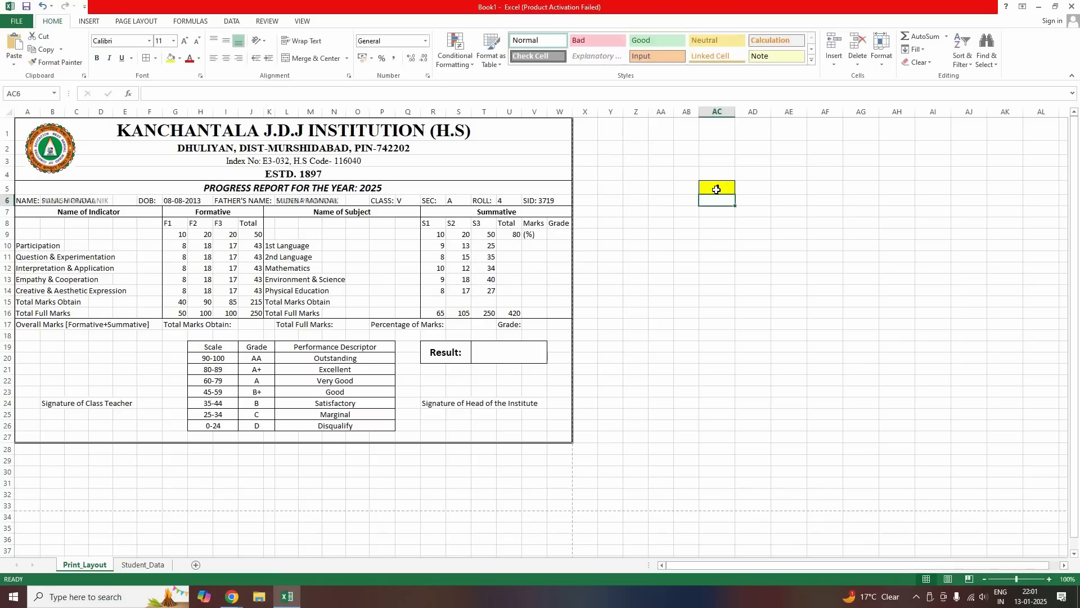
Try roll 1 and missing roll 5, then set AC5 back to 1
left_click(717, 189)
type("1")
key("Return")
left_click(717, 189)
type("5")
key("Return")
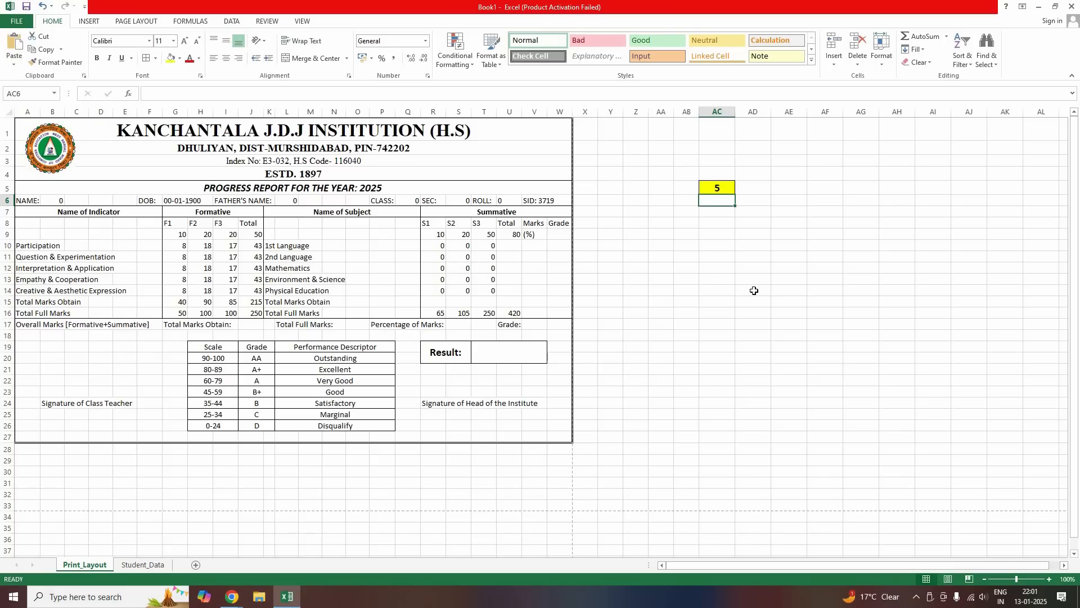
key("Up")
type("1")
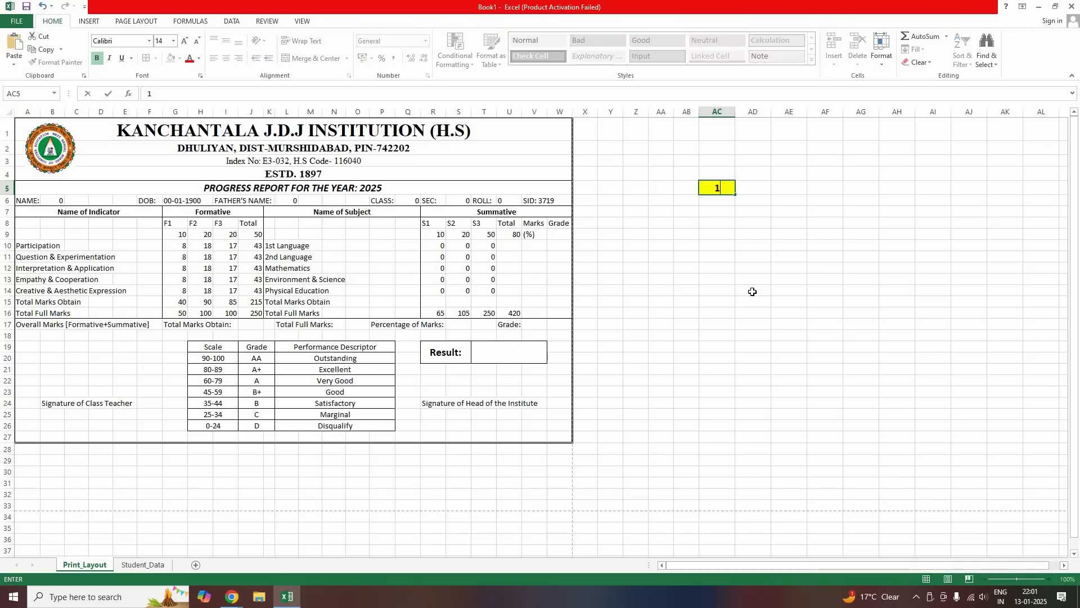
key("Return")
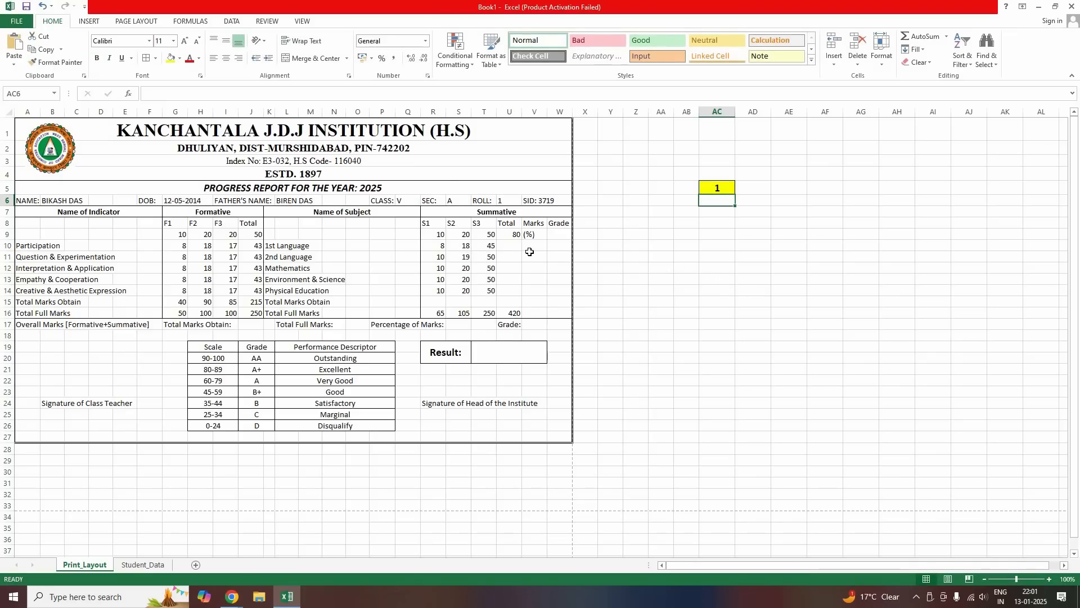
Enter =R10+S10+T10 in U10 and fill it down to U14, giving 71, 79, 80, 80, 80
left_click(511, 246)
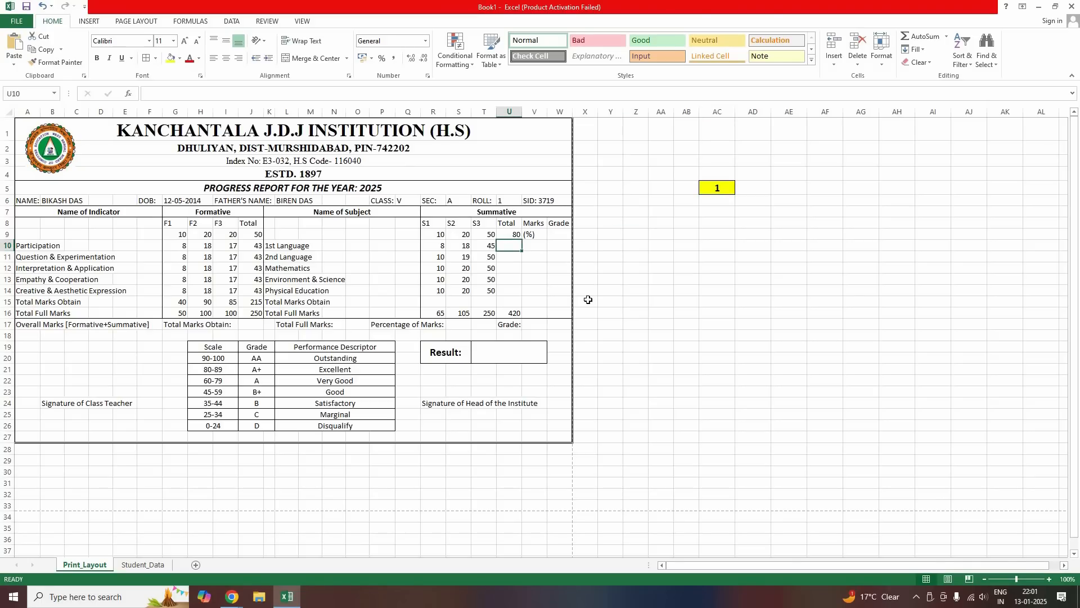
type("=")
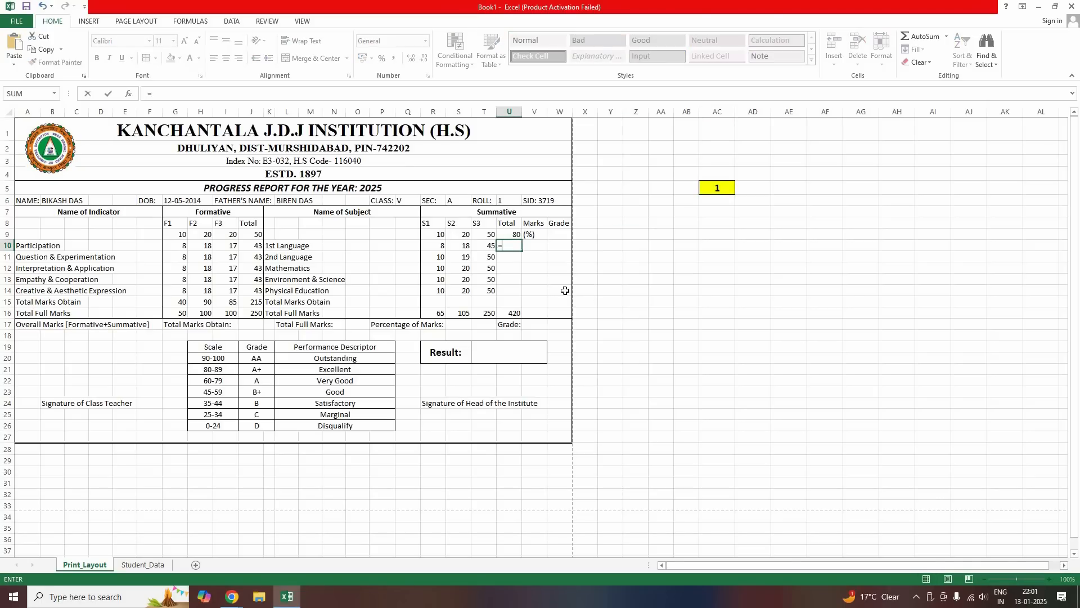
left_click(437, 245)
type("+")
left_click(462, 248)
type("+")
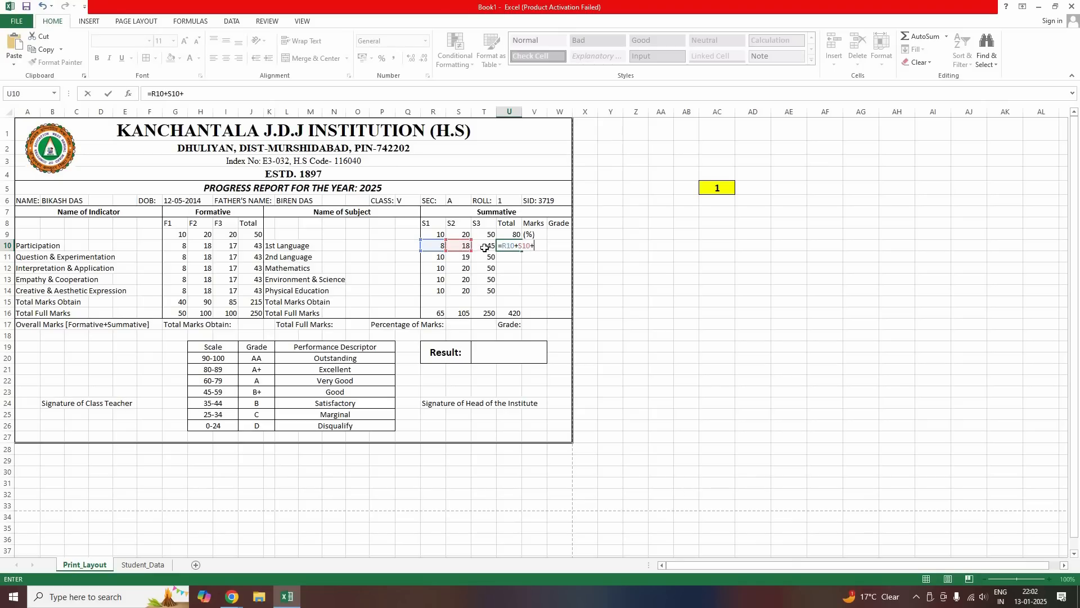
left_click(485, 247)
key("Return")
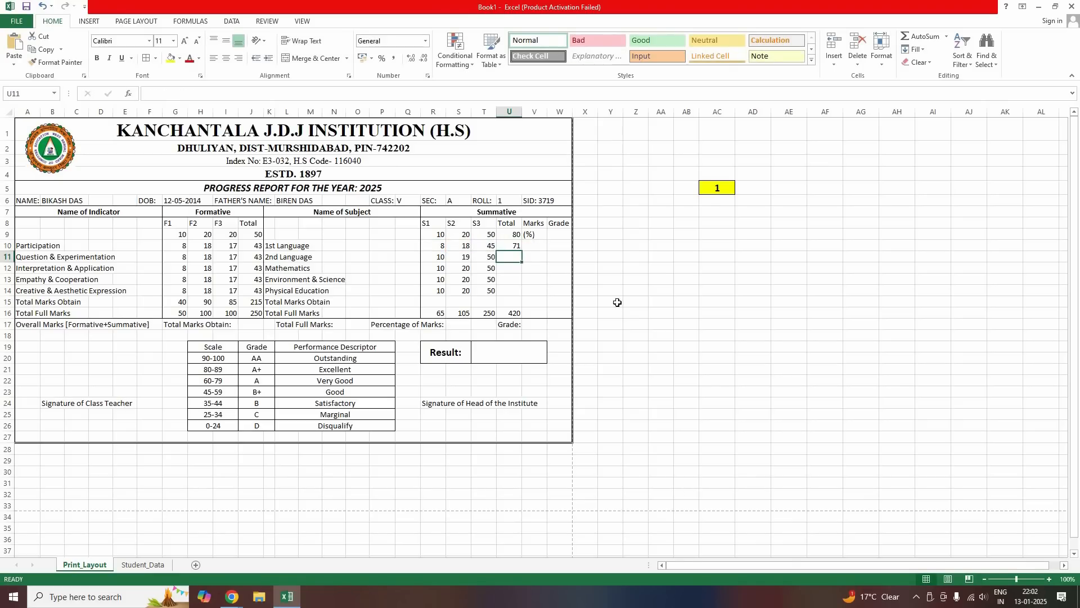
key("Up")
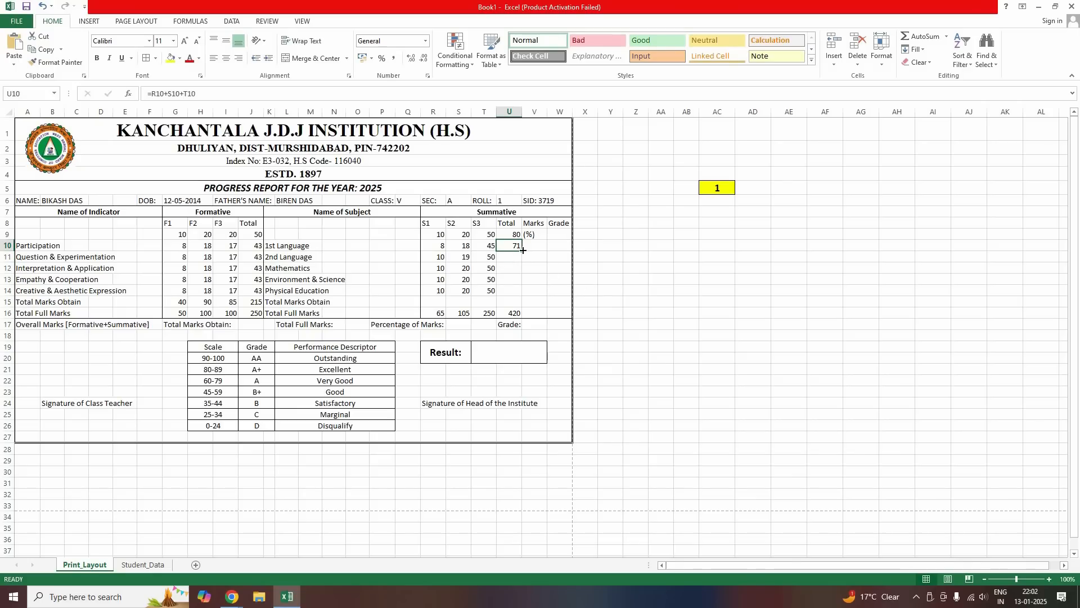
left_click_drag(522, 251, 526, 297)
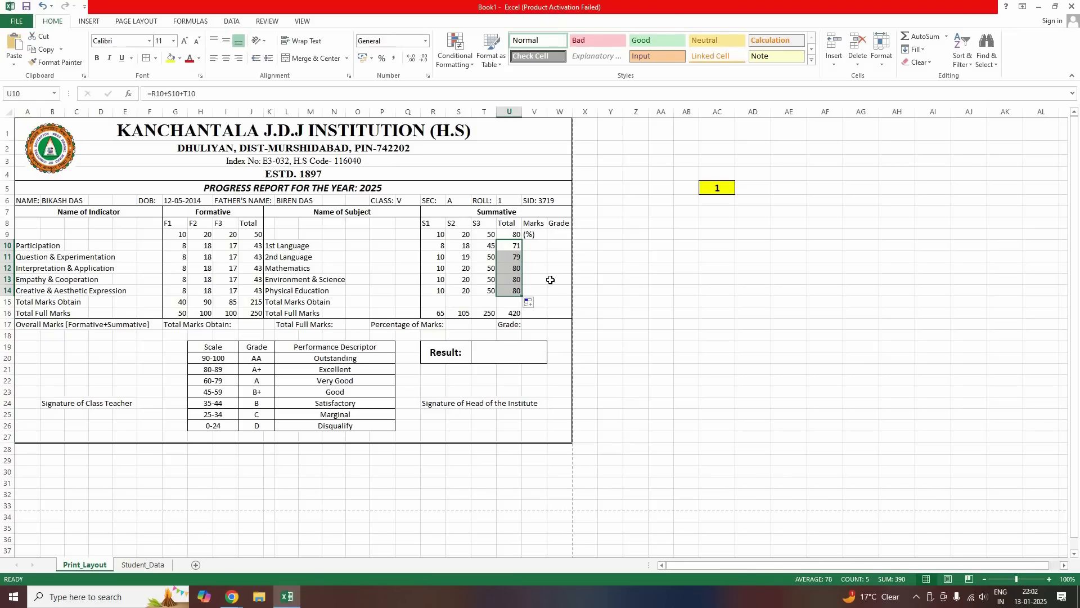
left_click(534, 257)
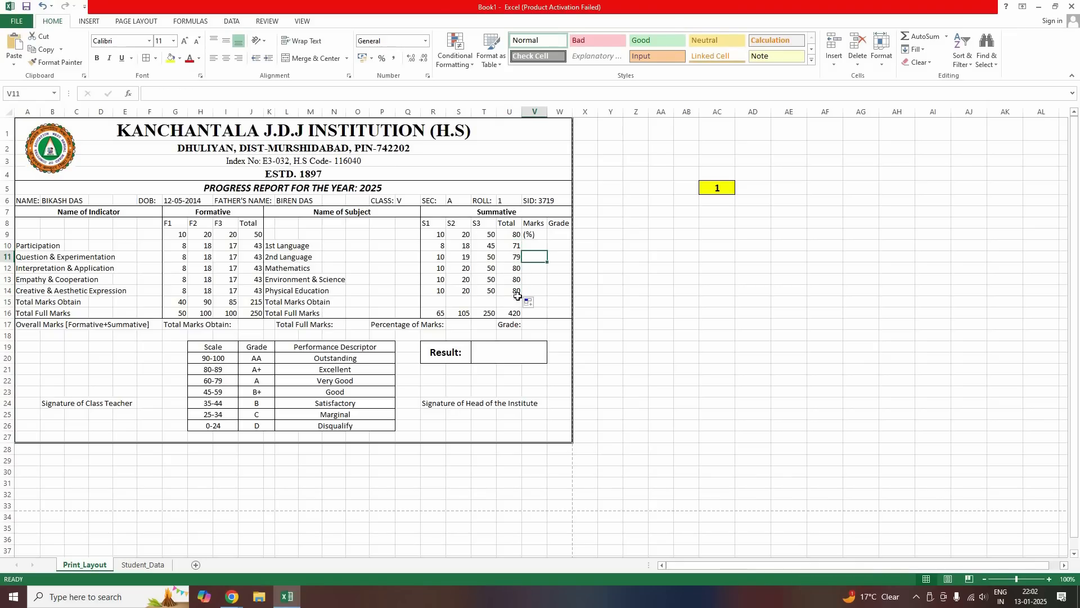
left_click(439, 302)
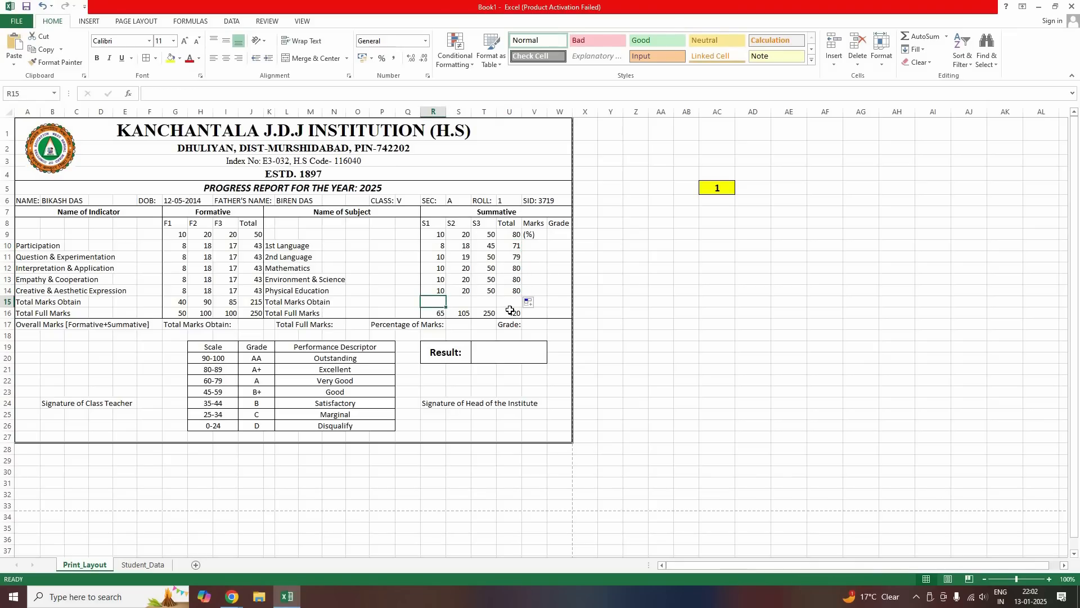
Enter =SUM(R10:R14) in R15 and fill it right to U15, showing 48, 97, 245, 390
type("=")
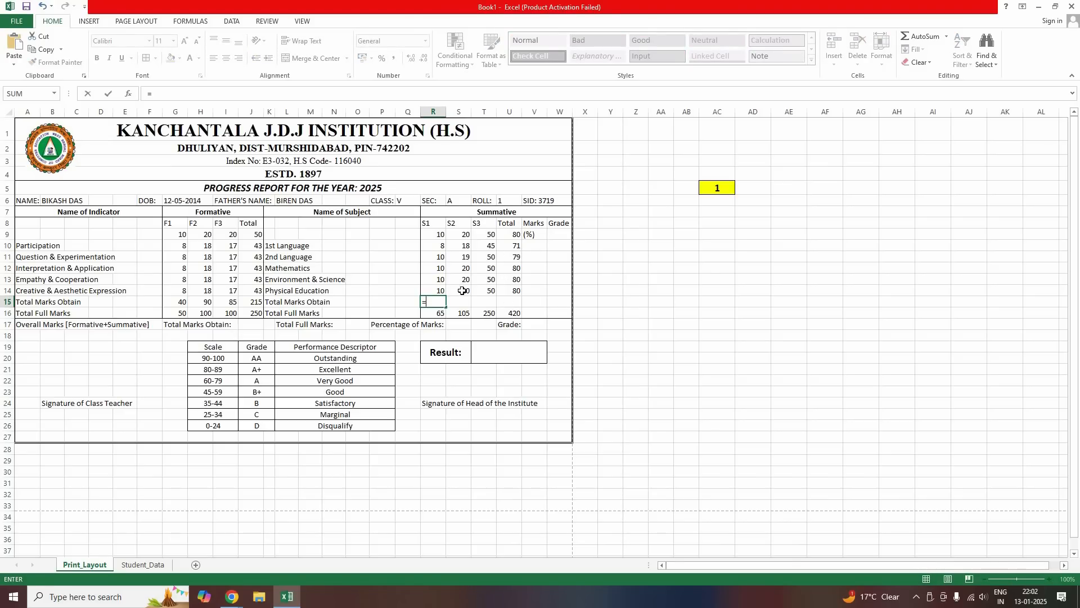
type("SUM")
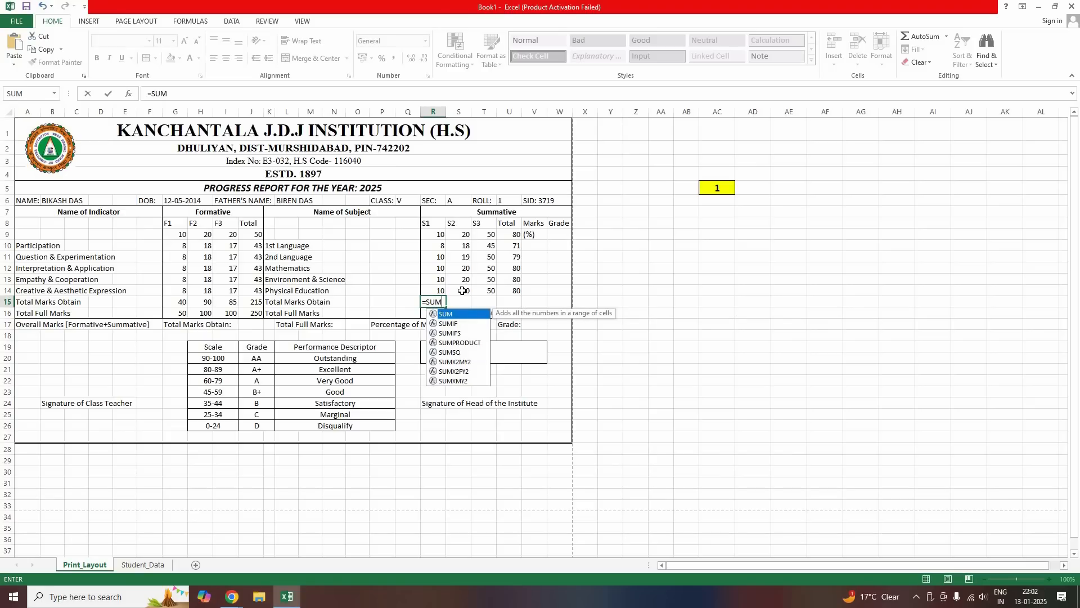
type("(")
left_click_drag(440, 247, 433, 288)
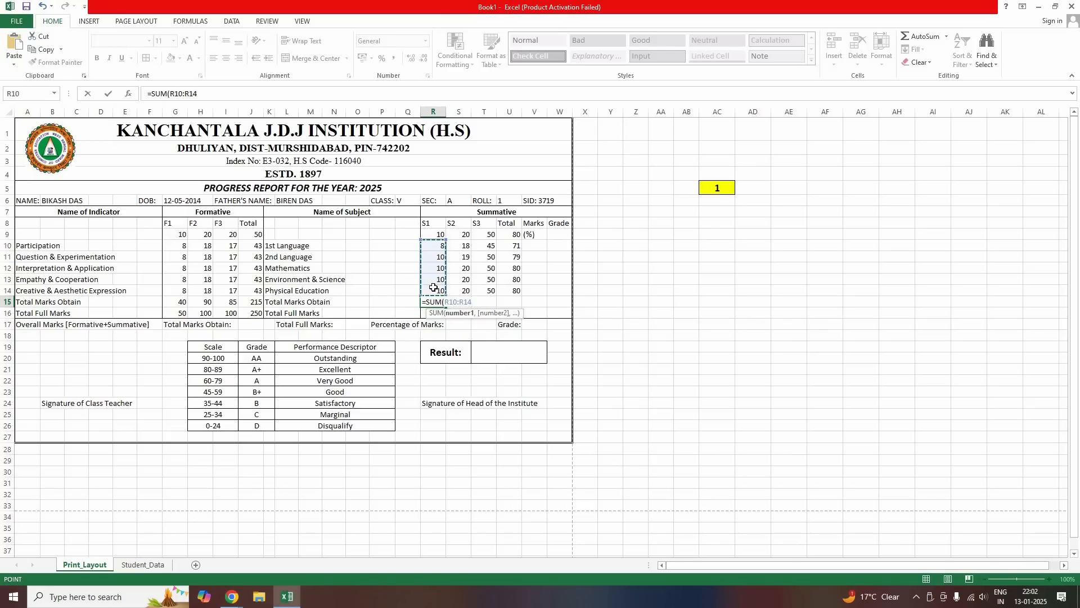
type(")")
key("Return")
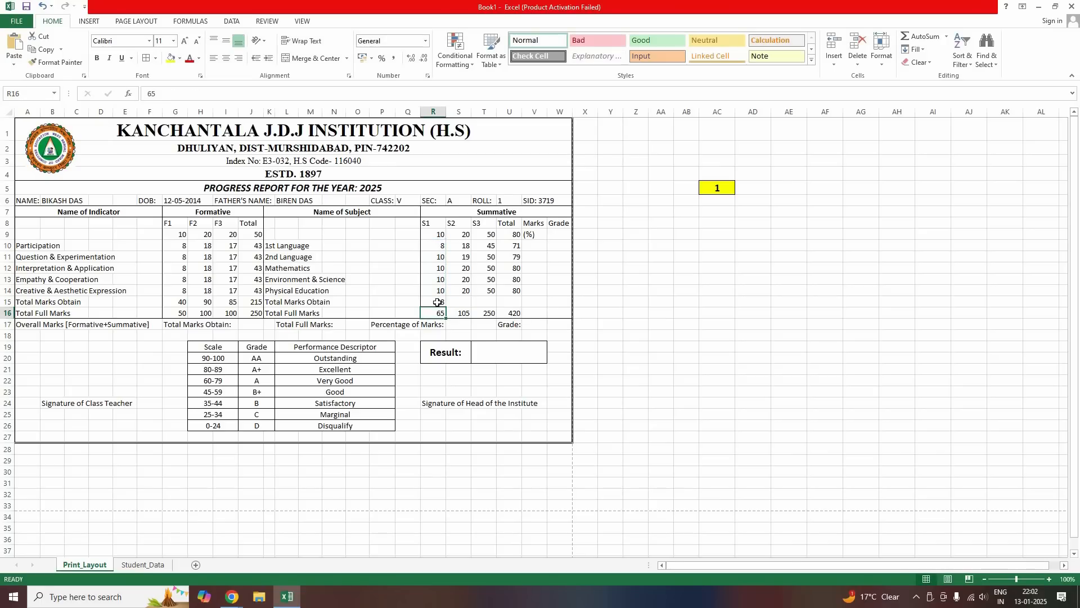
left_click(445, 305)
left_click_drag(480, 305, 537, 308)
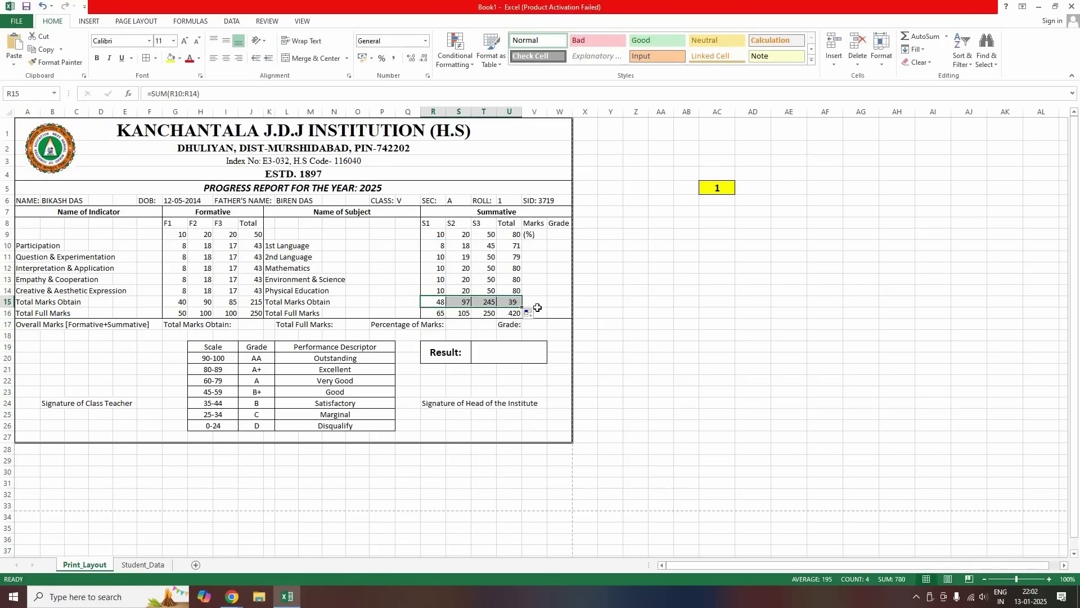
left_click(538, 314)
Apply No Border to the row 15 sums in S15:U15
left_click_drag(458, 302, 509, 303)
left_click(155, 58)
left_click(170, 143)
left_click(487, 347)
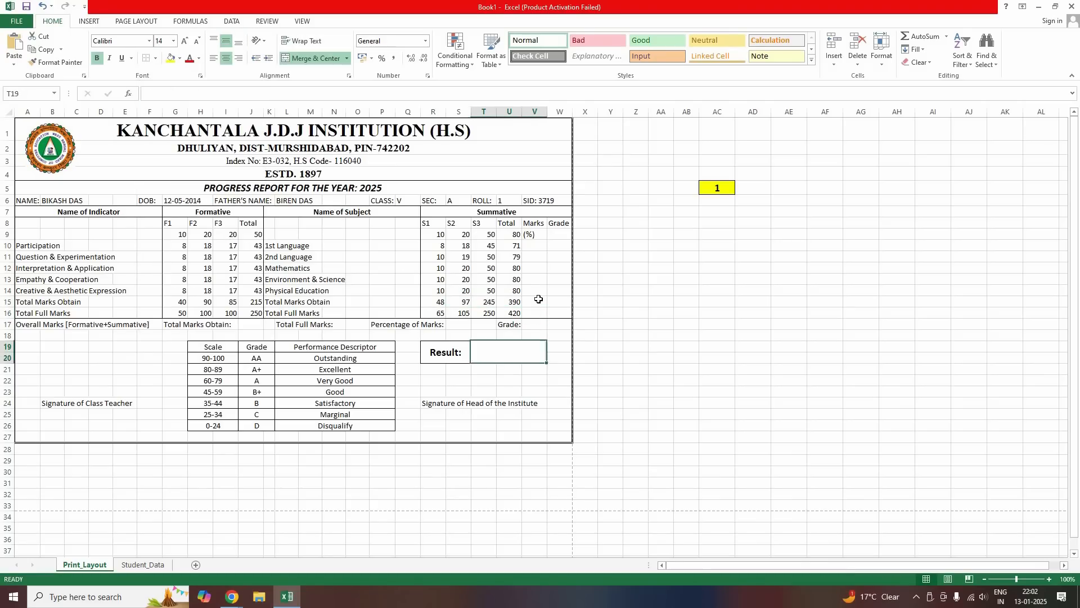
left_click(535, 245)
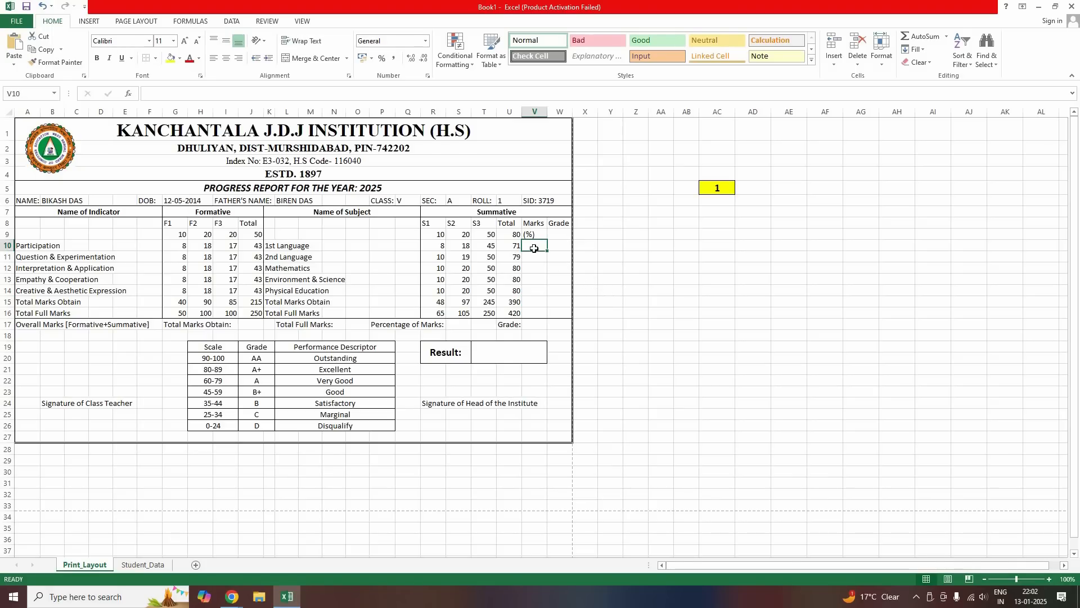
Enter =U10/80*100 in V10 to get the 1st Language percentage of 88.75
key("Left")
key("Right")
type("=")
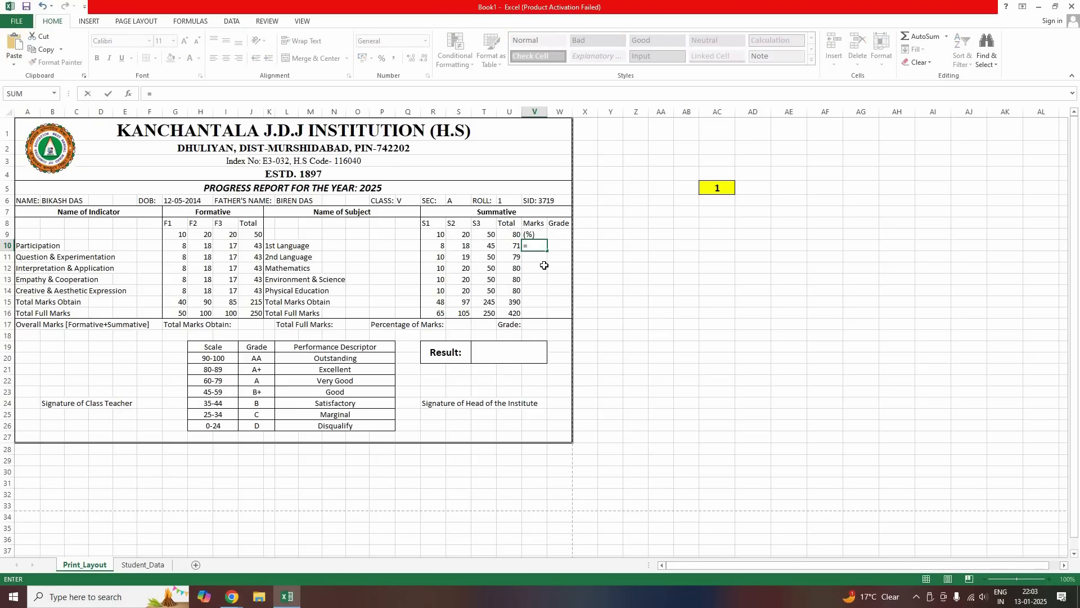
left_click(512, 246)
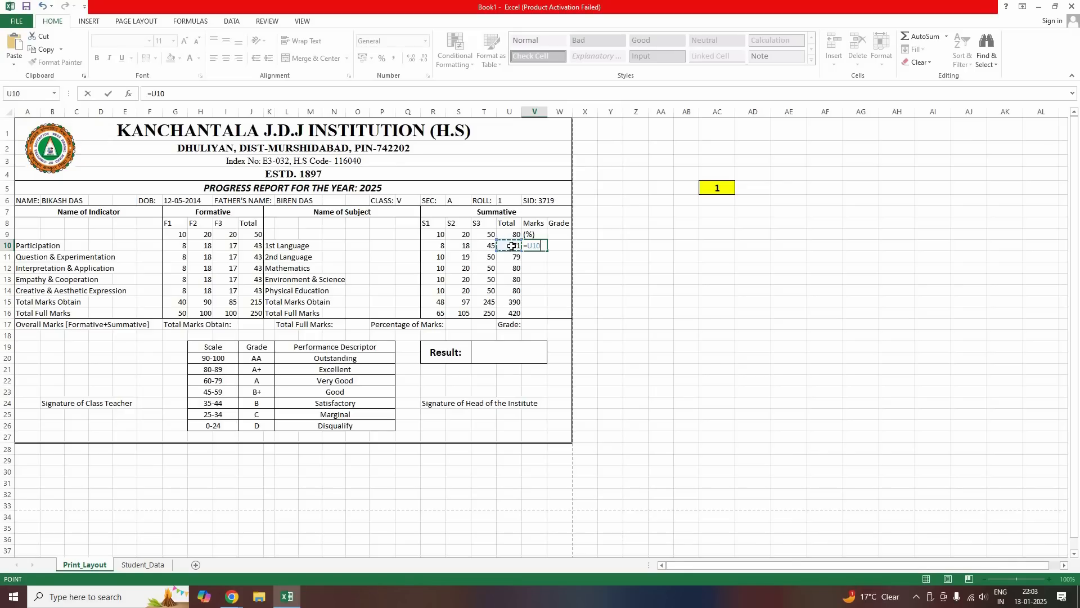
type("/80*100")
key("Return")
key("Up")
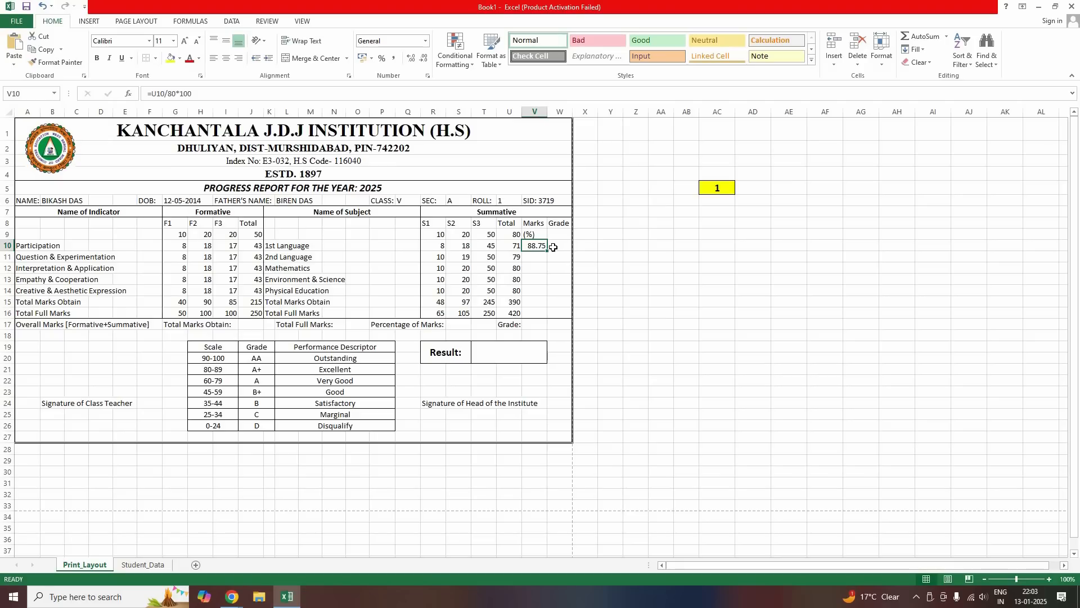
Copy =U10/80*100 from V10 down to V14, keeping two decimal places
left_click(424, 59)
left_click(412, 61)
left_click_drag(547, 251, 541, 293)
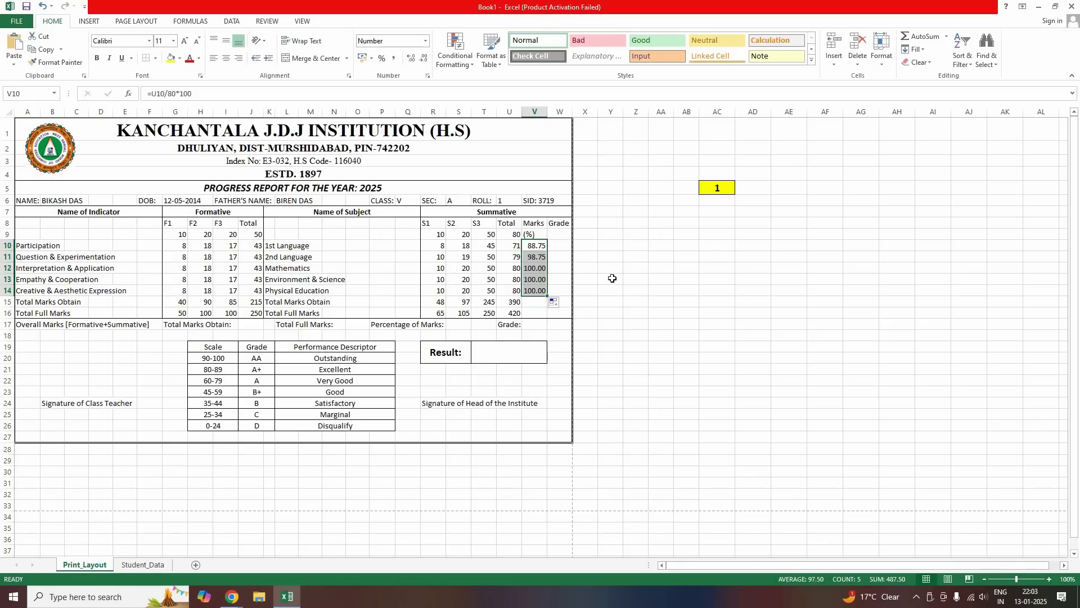
left_click(611, 302)
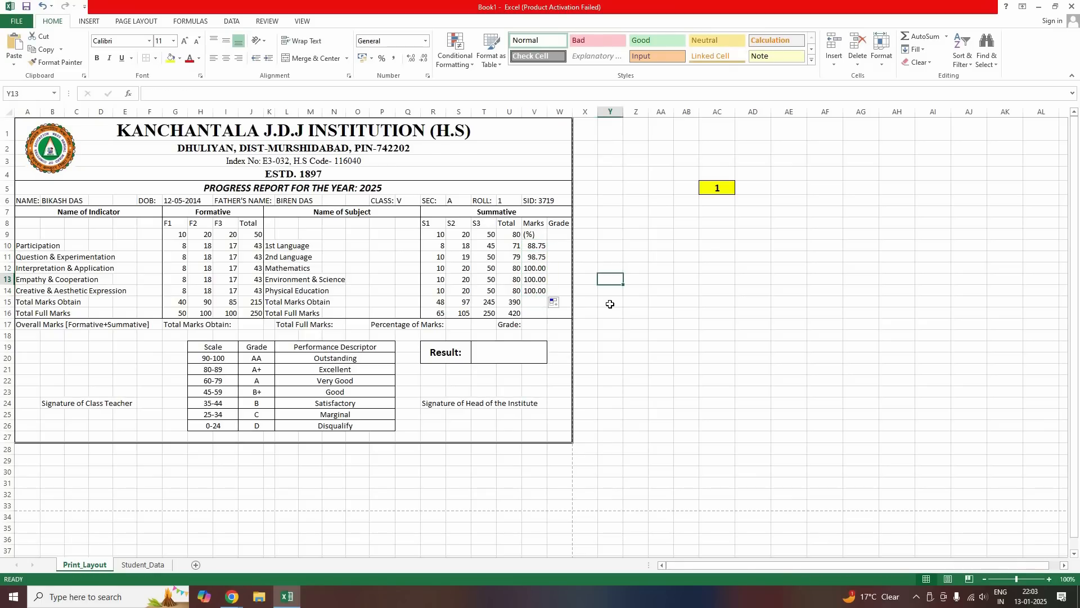
left_click(538, 289)
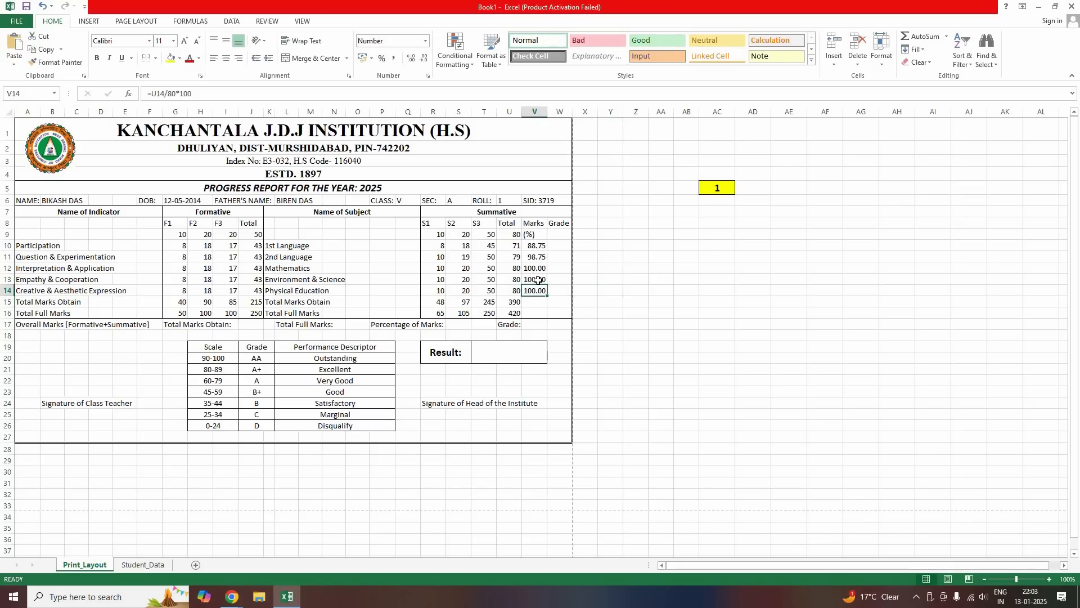
Select the subject percentages in V10:V14
left_click_drag(537, 246, 553, 307)
left_click(634, 291)
left_click(536, 301)
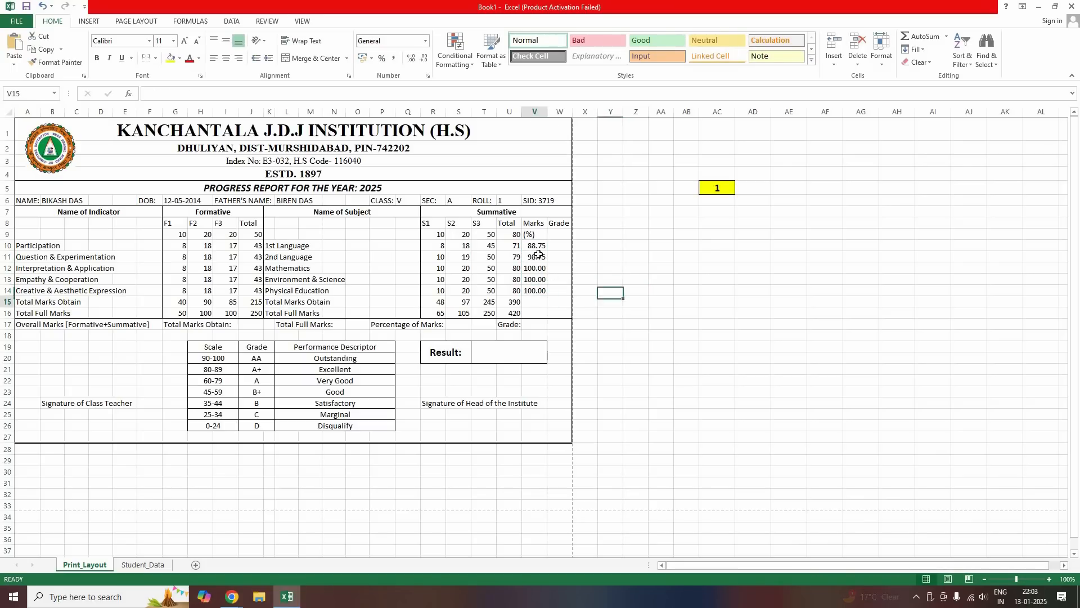
left_click_drag(537, 246, 535, 290)
left_click(640, 292)
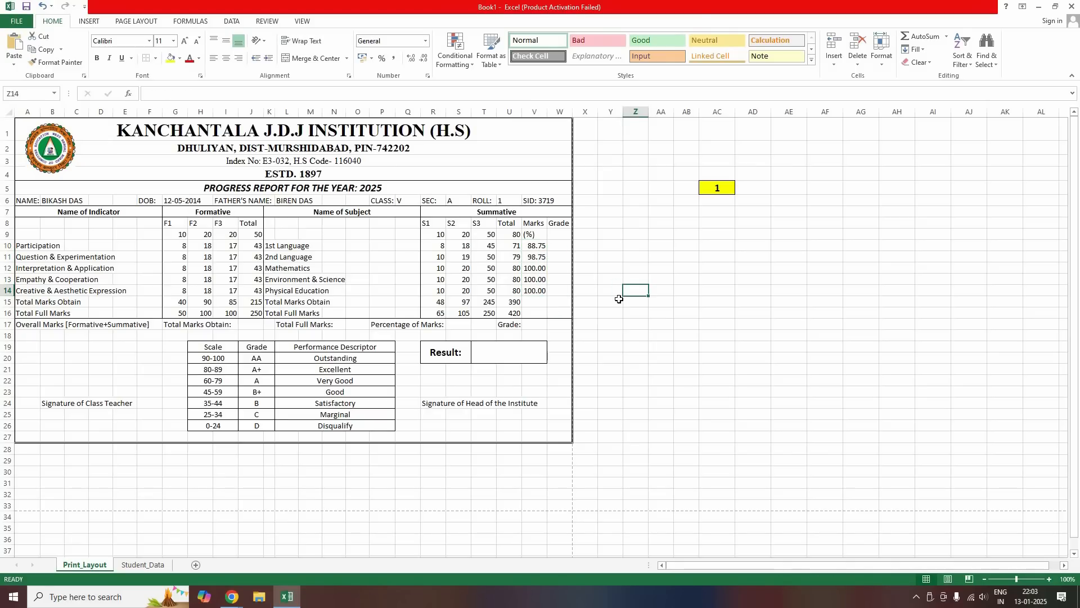
left_click_drag(536, 246, 535, 290)
left_click(636, 301)
left_click_drag(536, 247, 535, 290)
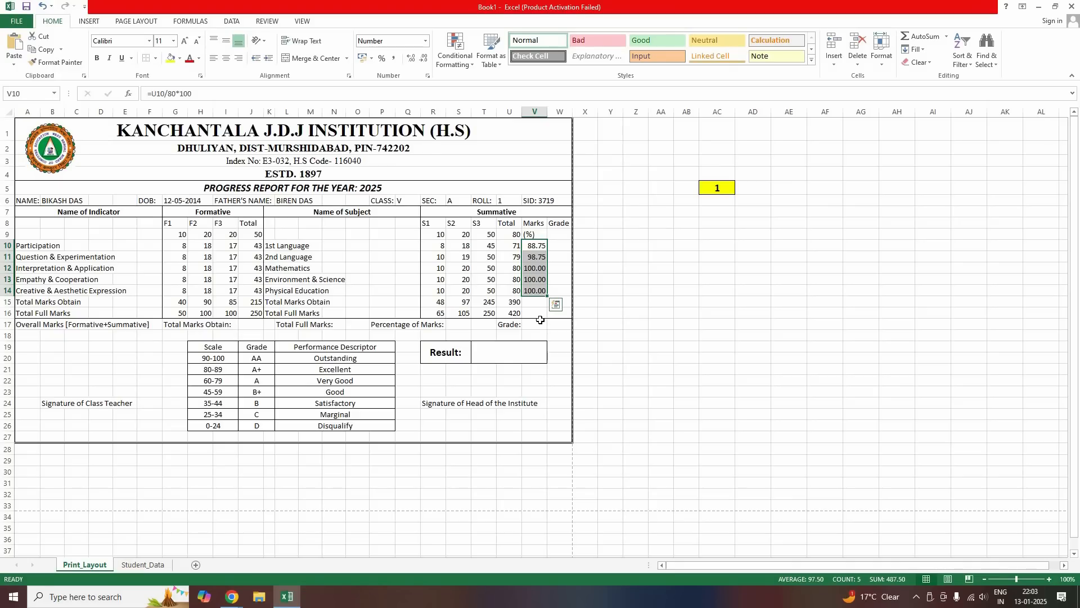
key("Delete")
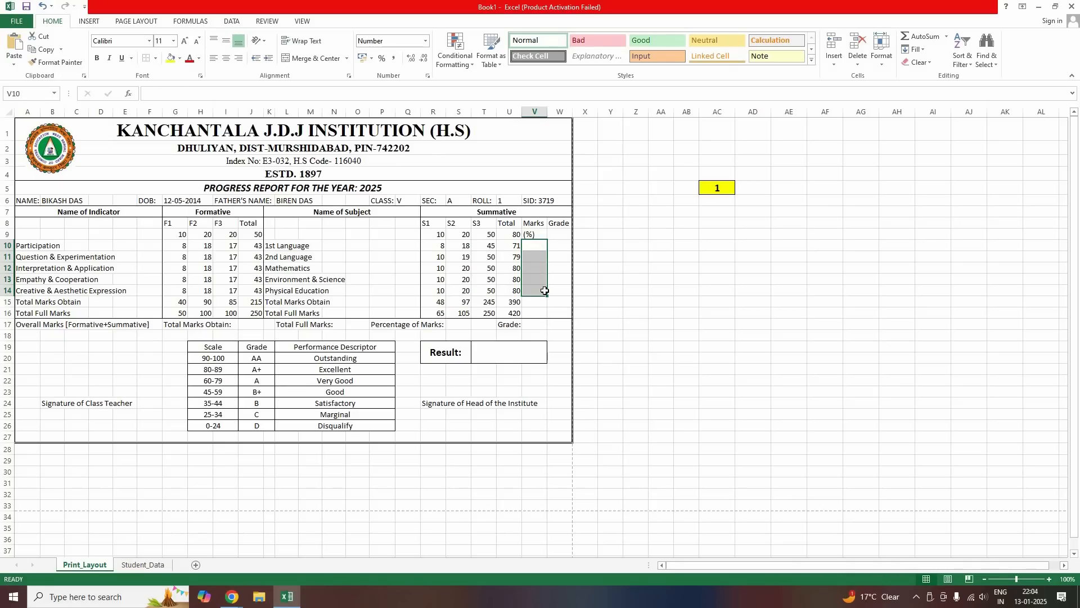
key("shift+BackSpace")
type("=")
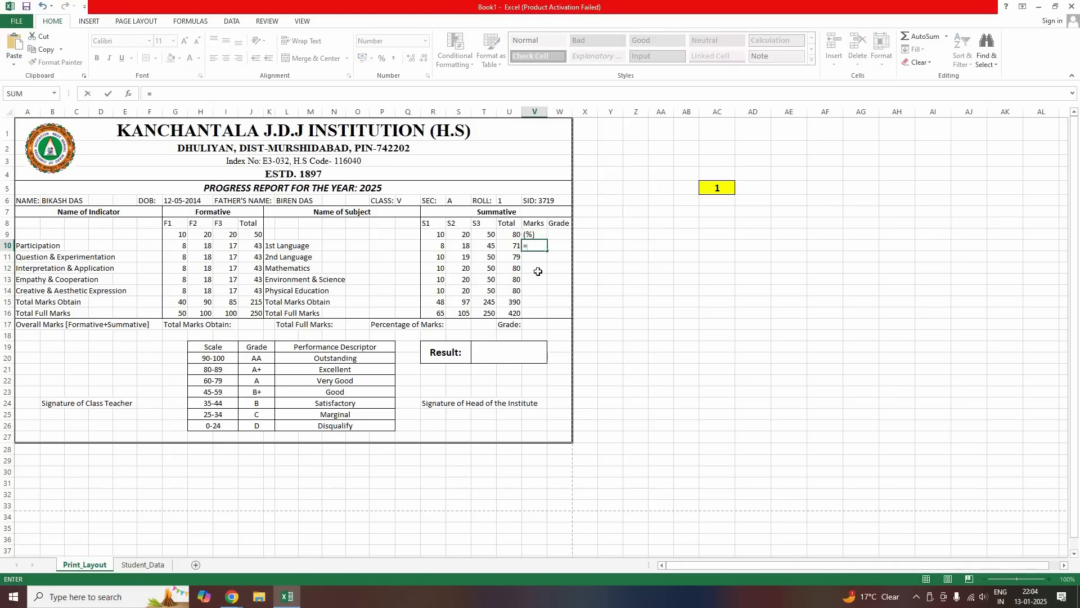
left_click(516, 246)
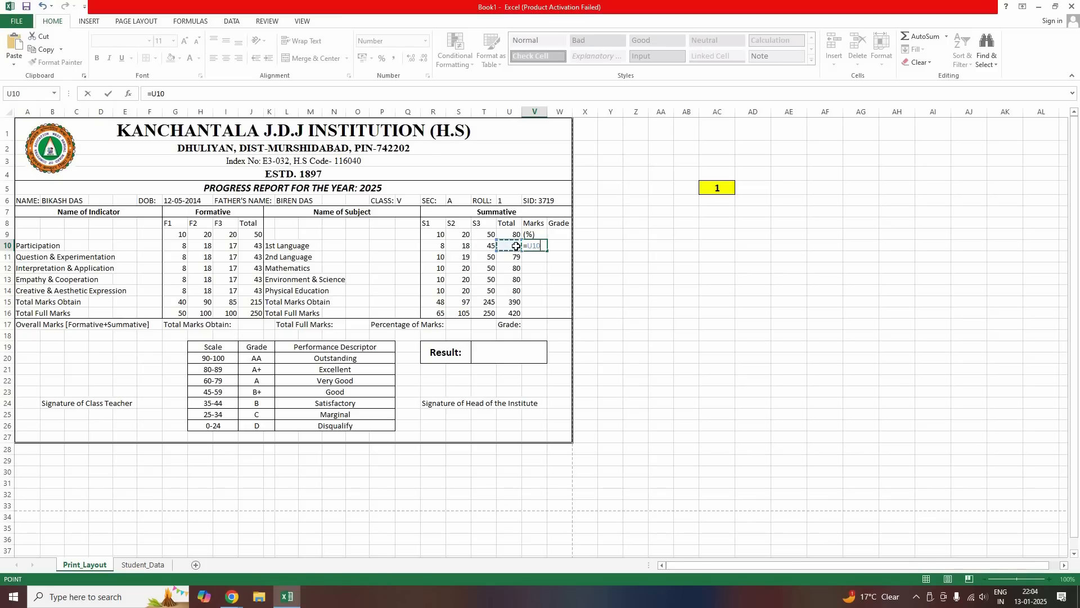
type("/80")
left_click(542, 247)
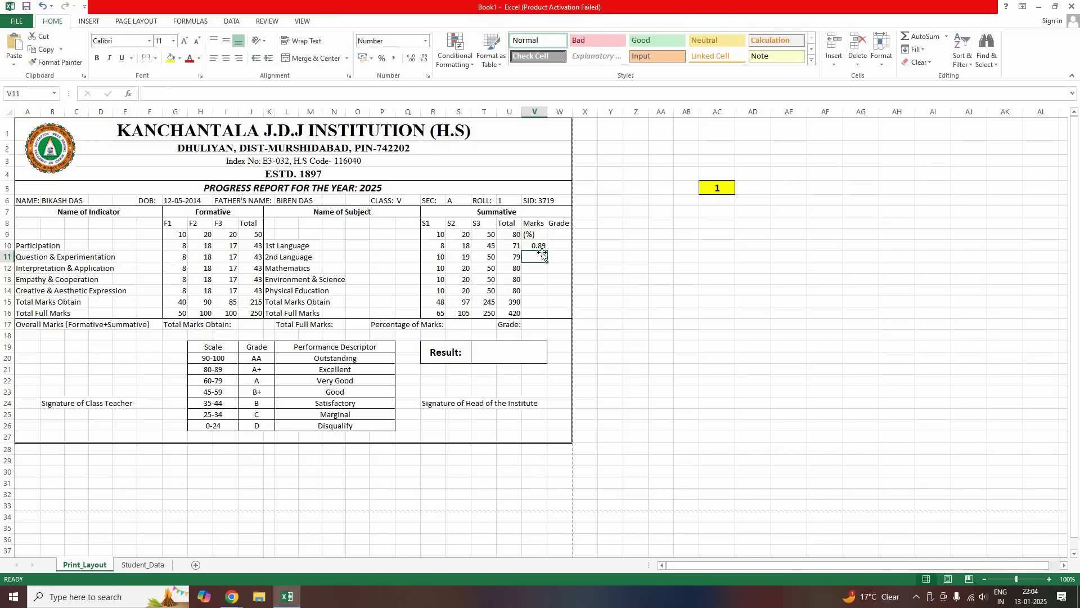
left_click(382, 59)
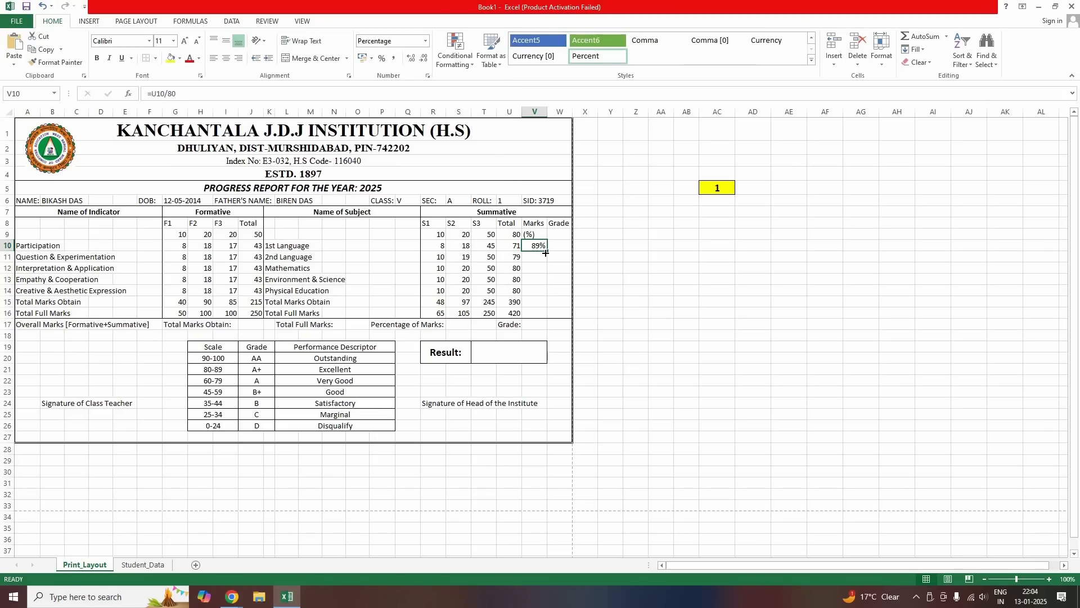
left_click_drag(541, 299, 541, 290)
left_click(661, 266)
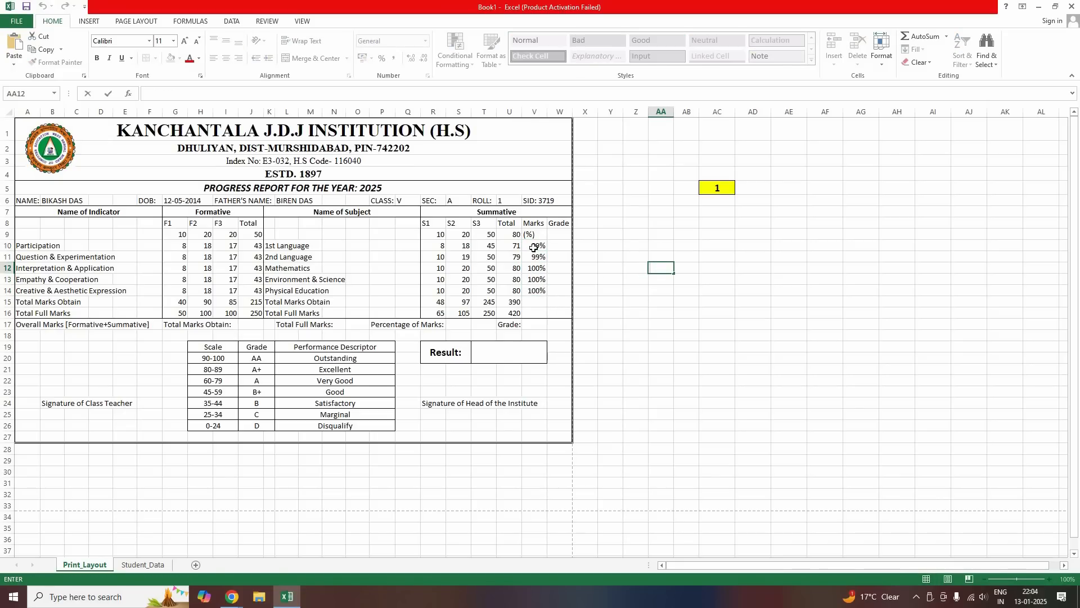
key("Up")
key("Left")
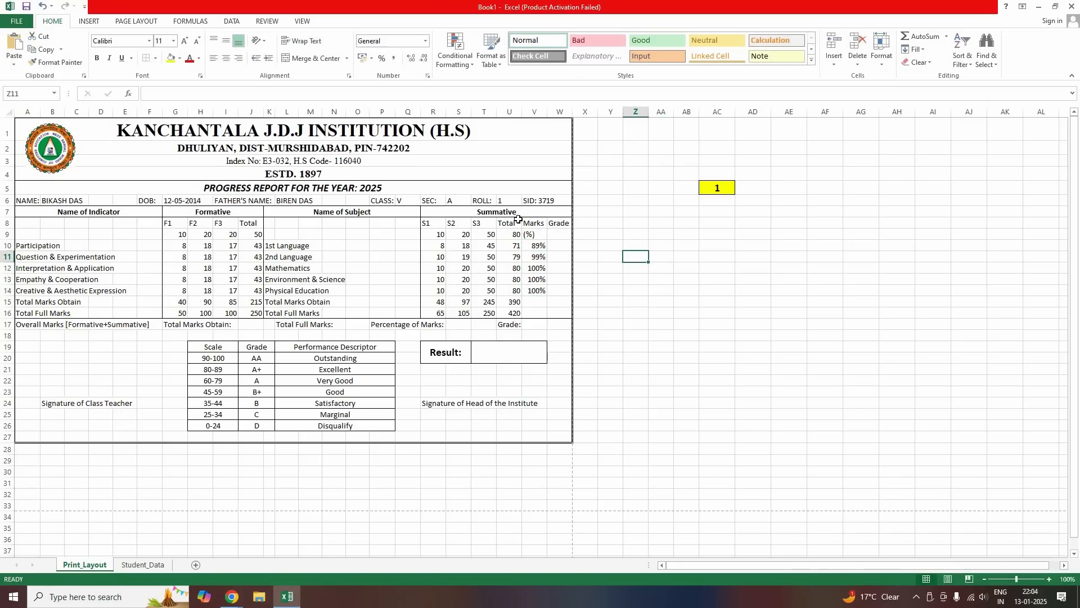
left_click(42, 8)
left_click(42, 7)
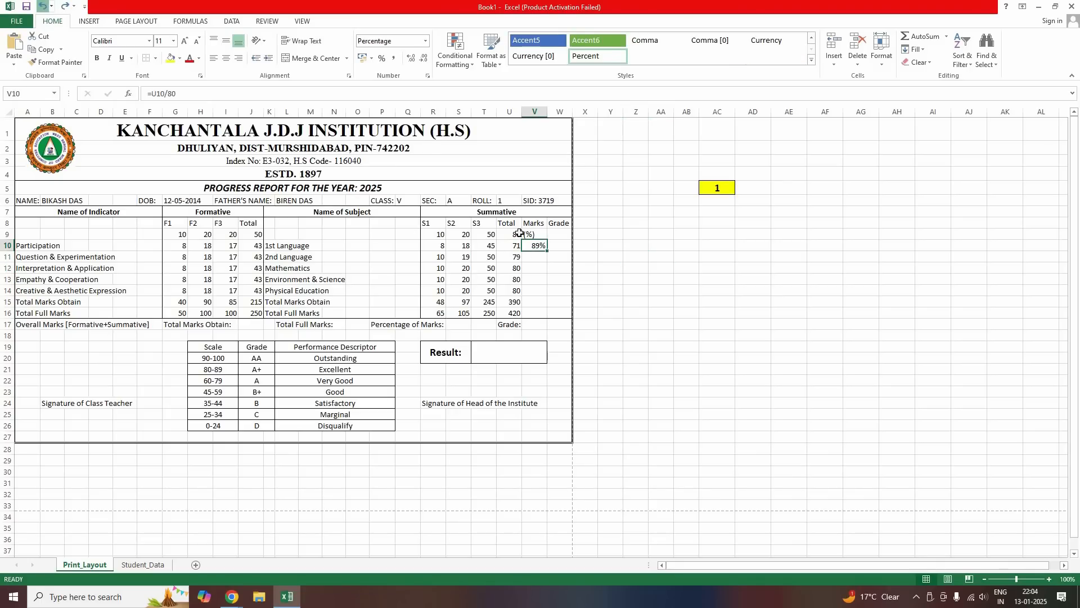
left_click(42, 8)
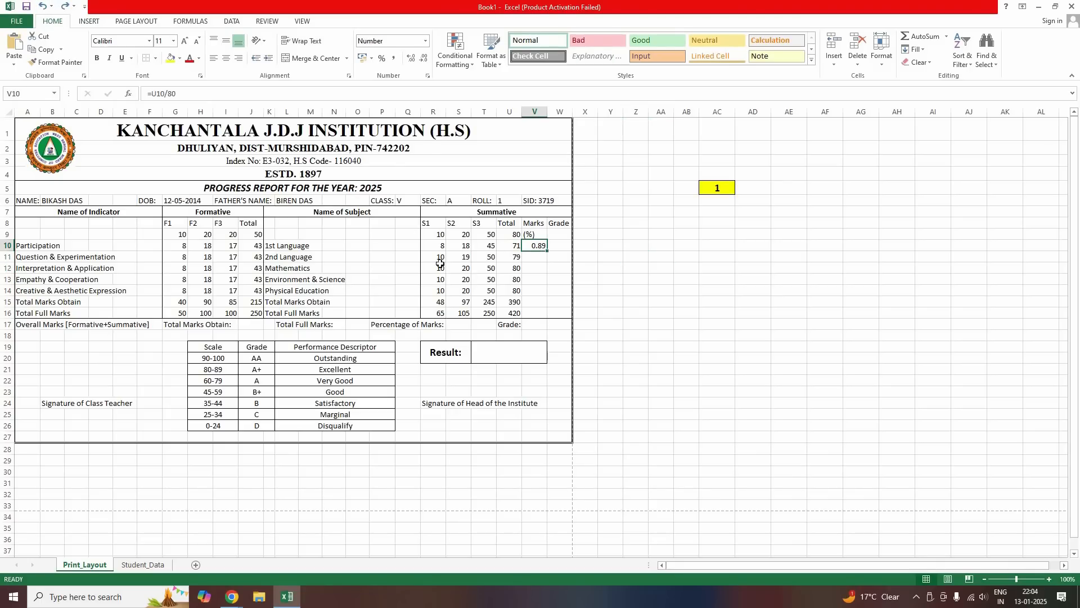
left_click(42, 7)
left_click(42, 8)
left_click(614, 279)
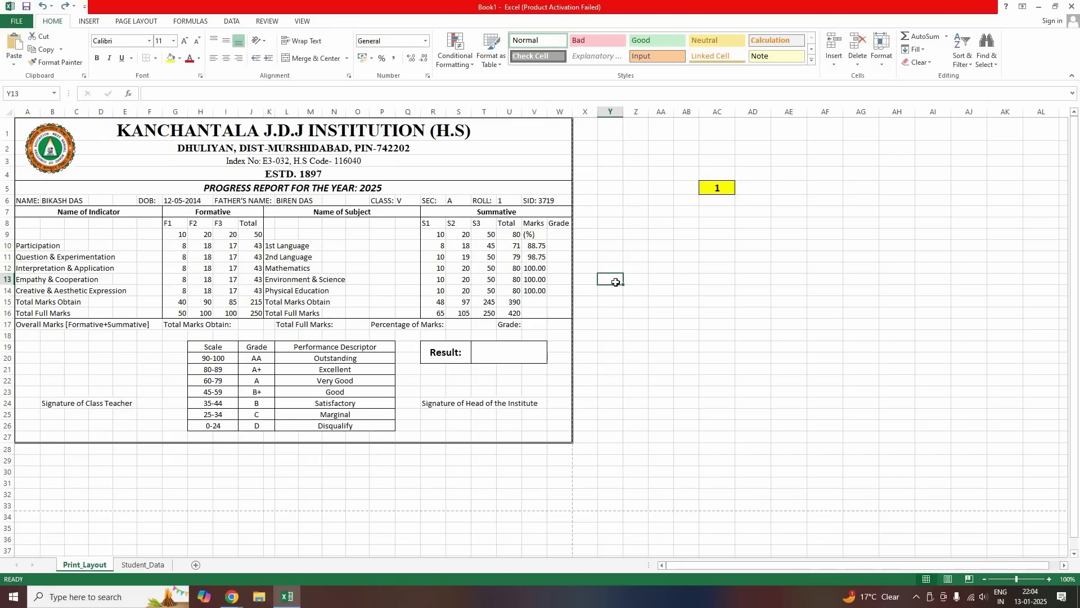
left_click_drag(536, 246, 536, 302)
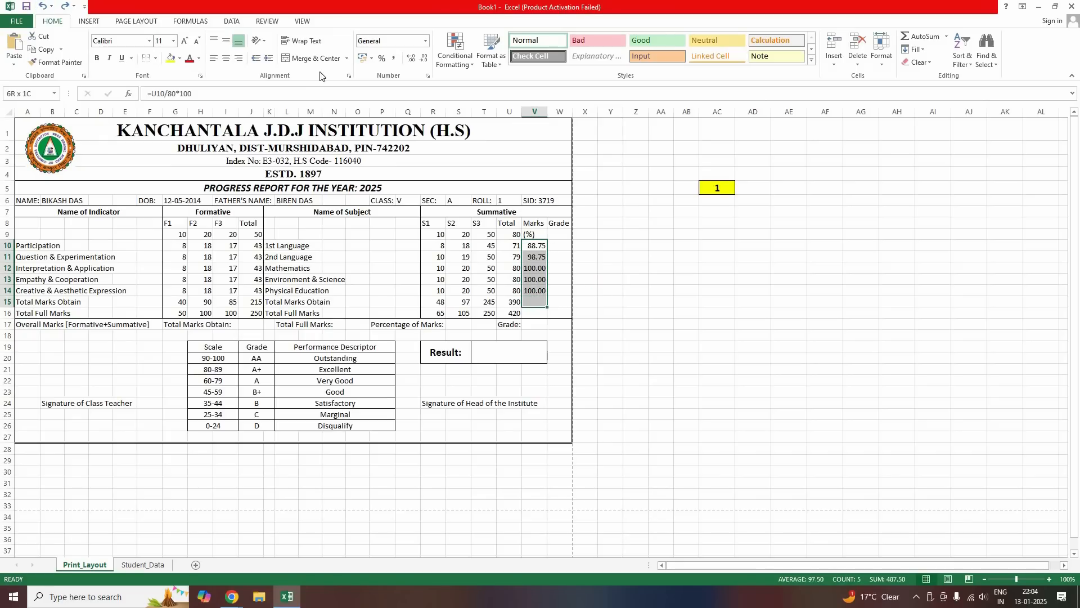
double_click(428, 59)
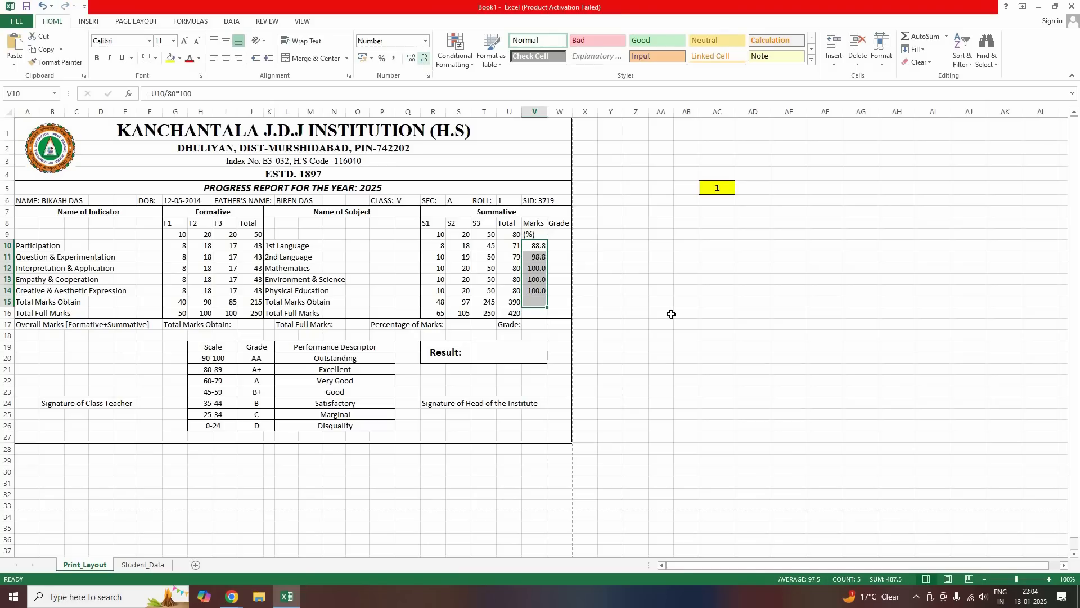
left_click(658, 311)
left_click_drag(537, 245, 540, 292)
double_click(411, 58)
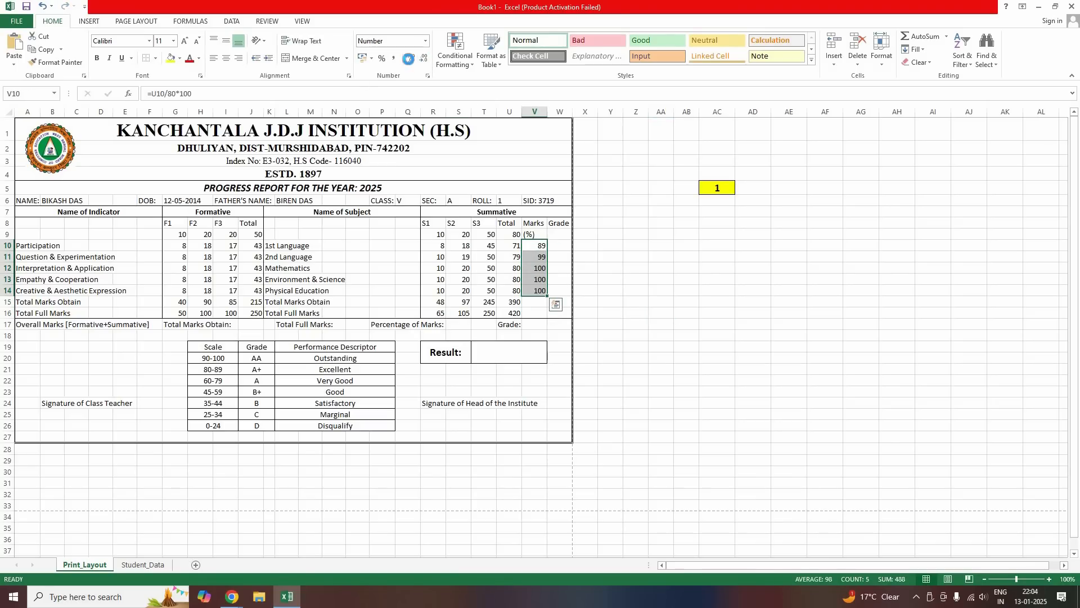
left_click(630, 225)
left_click(553, 245)
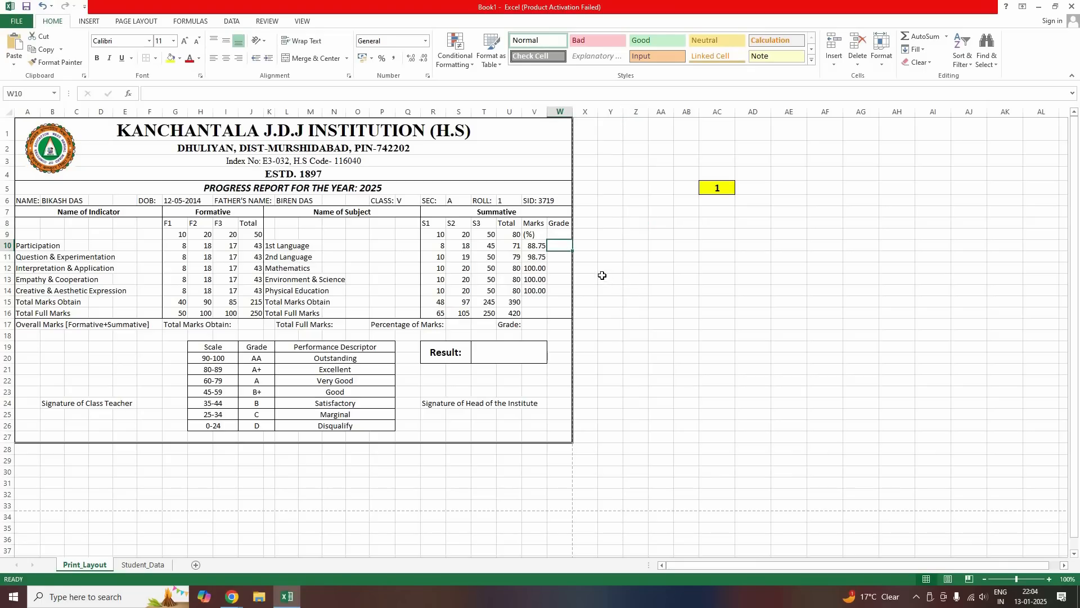
left_click(529, 302)
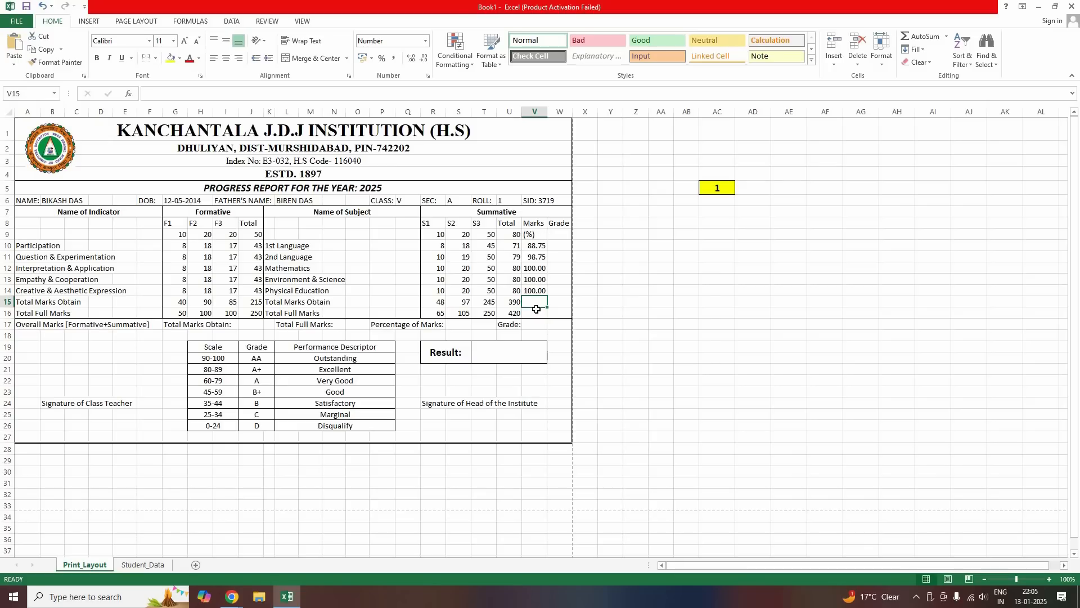
Enter =U15/U16*100 in V15 to get the overall summative percentage of 93
type("=")
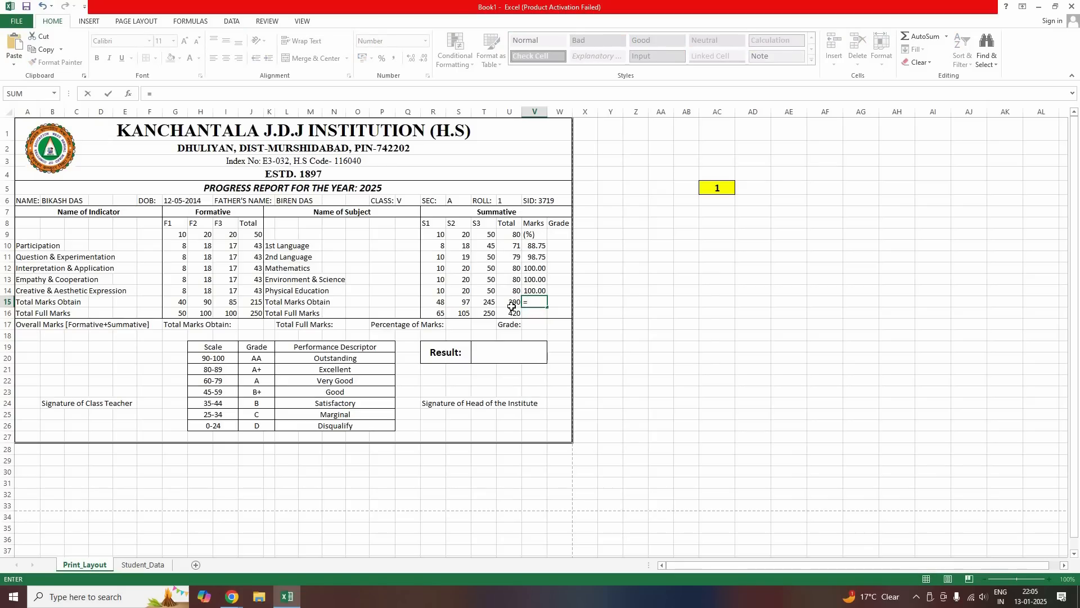
left_click(511, 307)
type("/")
left_click(512, 315)
type("*100")
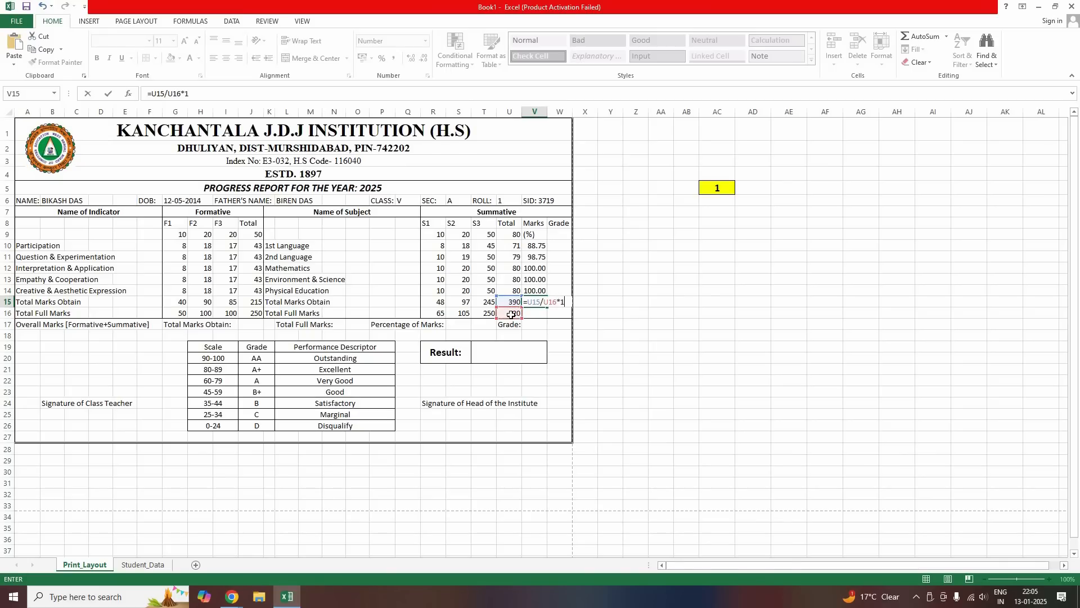
key("ctrl+Return")
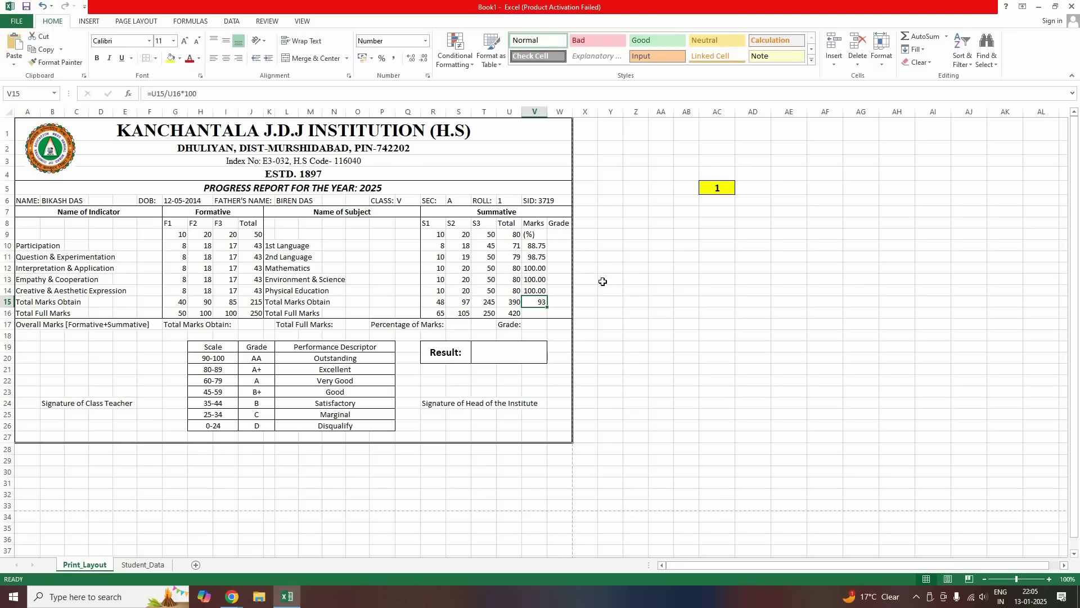
key("Right")
key("Up")
key("Up")
key("Up")
key("Up")
key("Up")
key("Up")
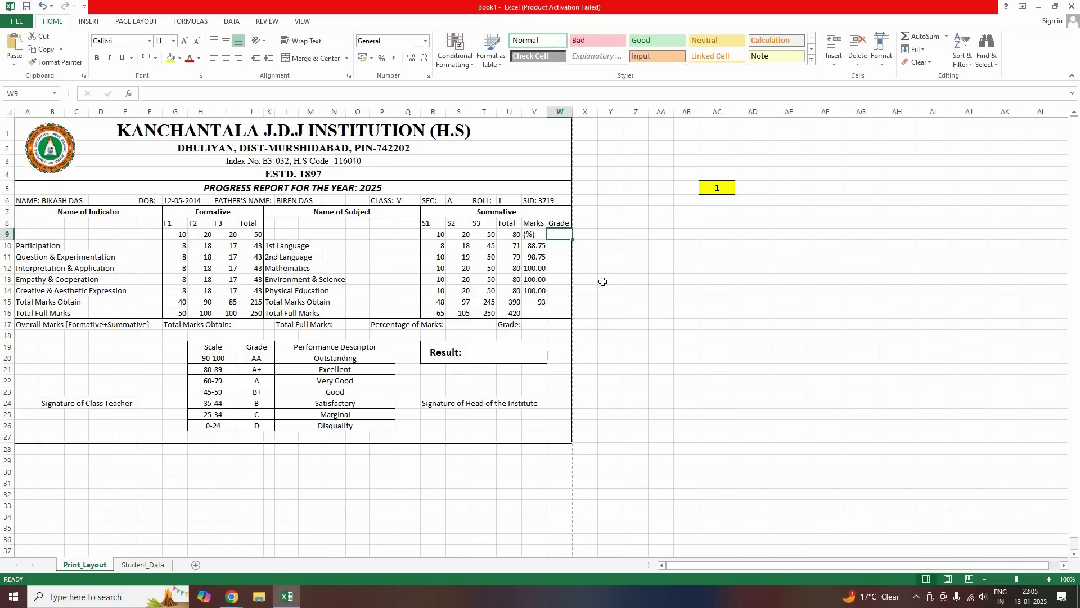
Start a nested IF grade formula in W10: V10 below 25 is D, below 35 is C
key("Down")
left_click_drag(213, 349, 355, 426)
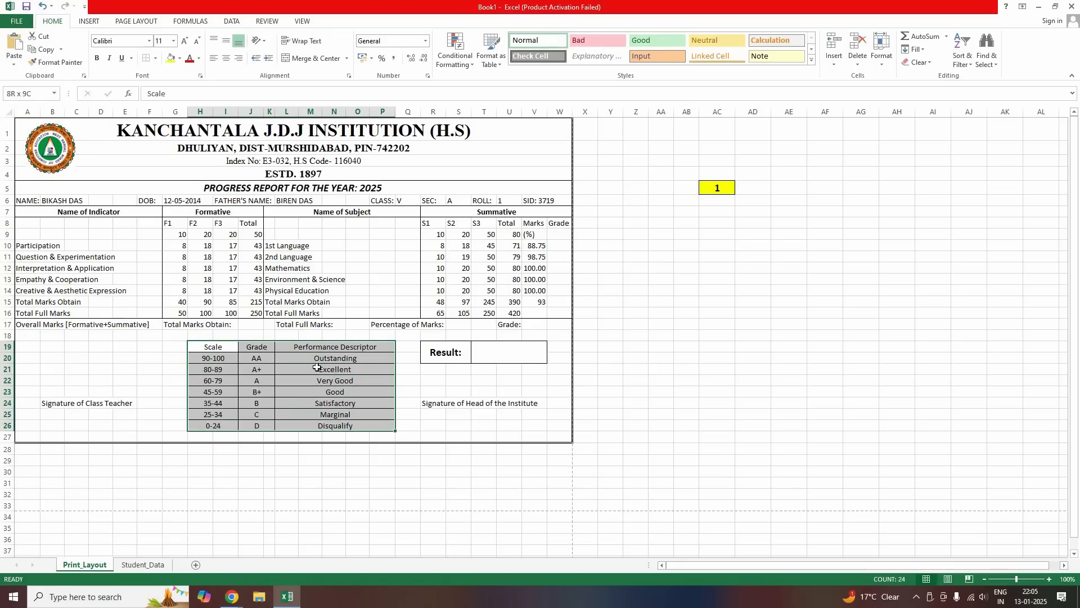
left_click(553, 247)
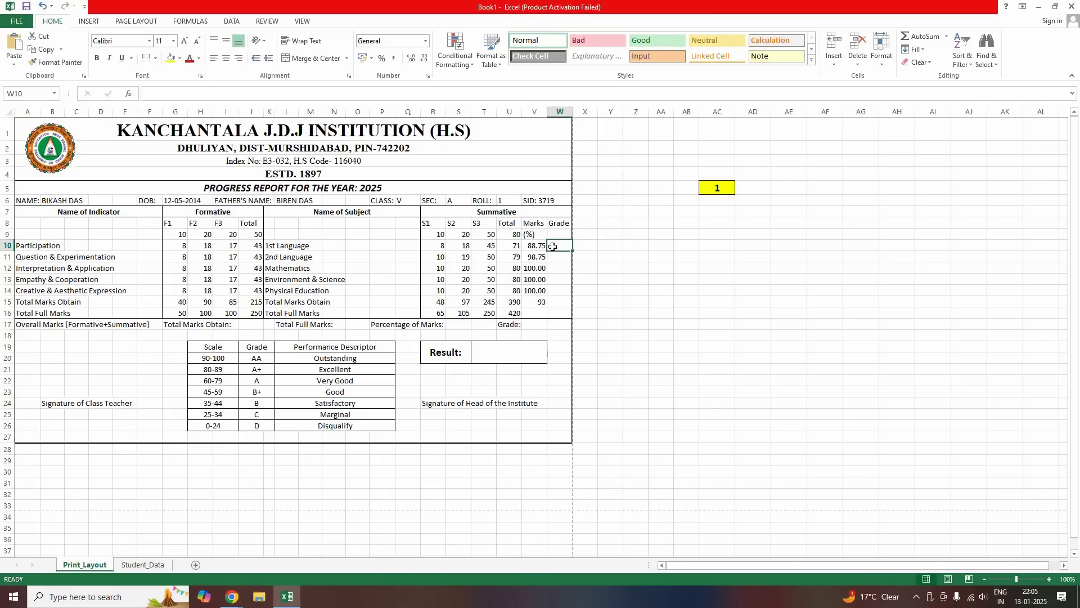
type("=")
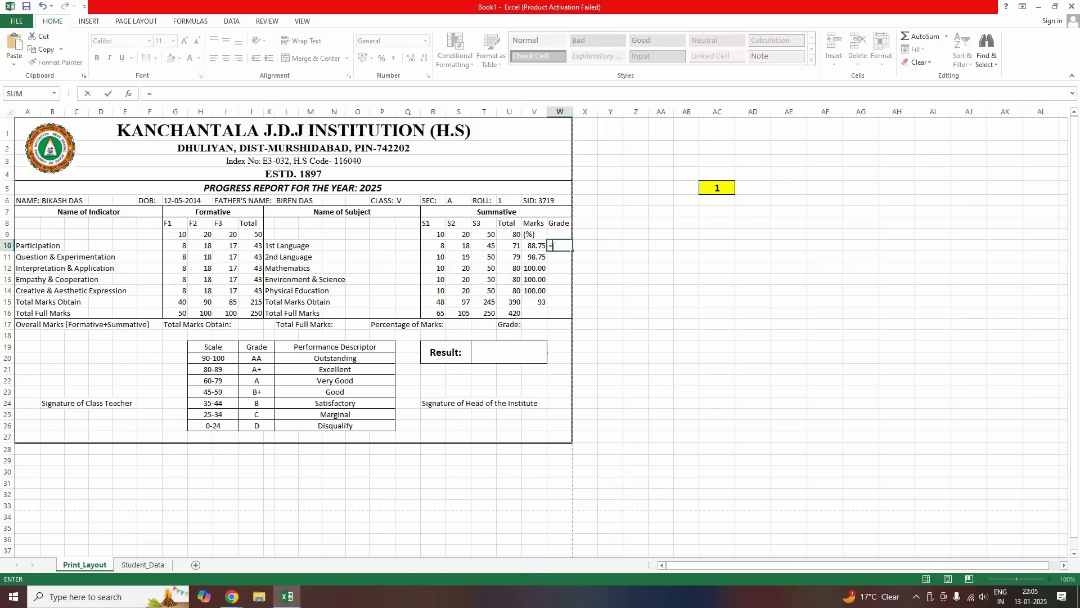
type("IF")
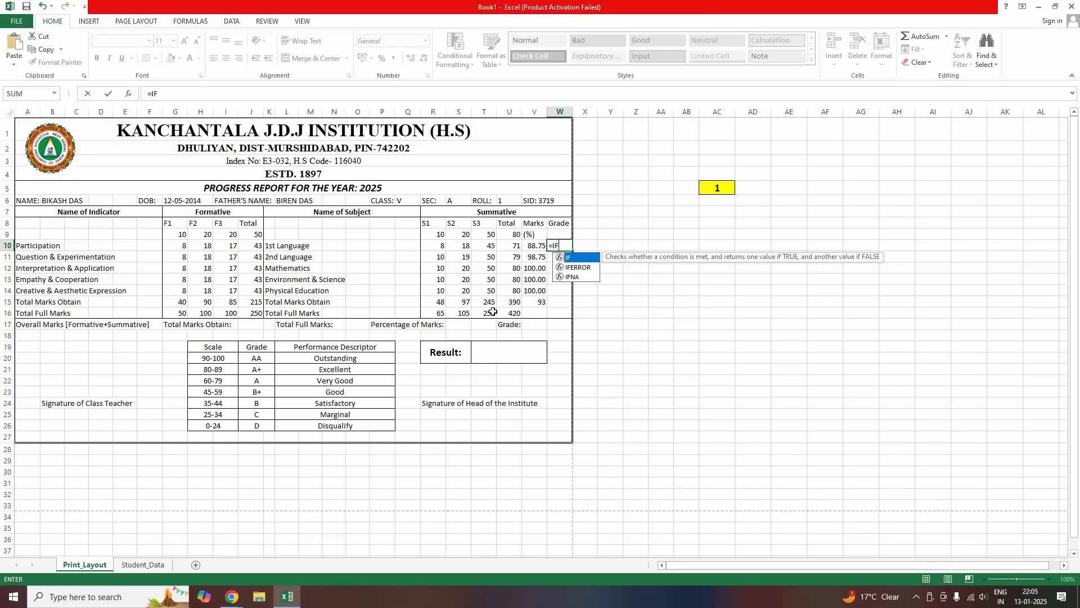
type("(")
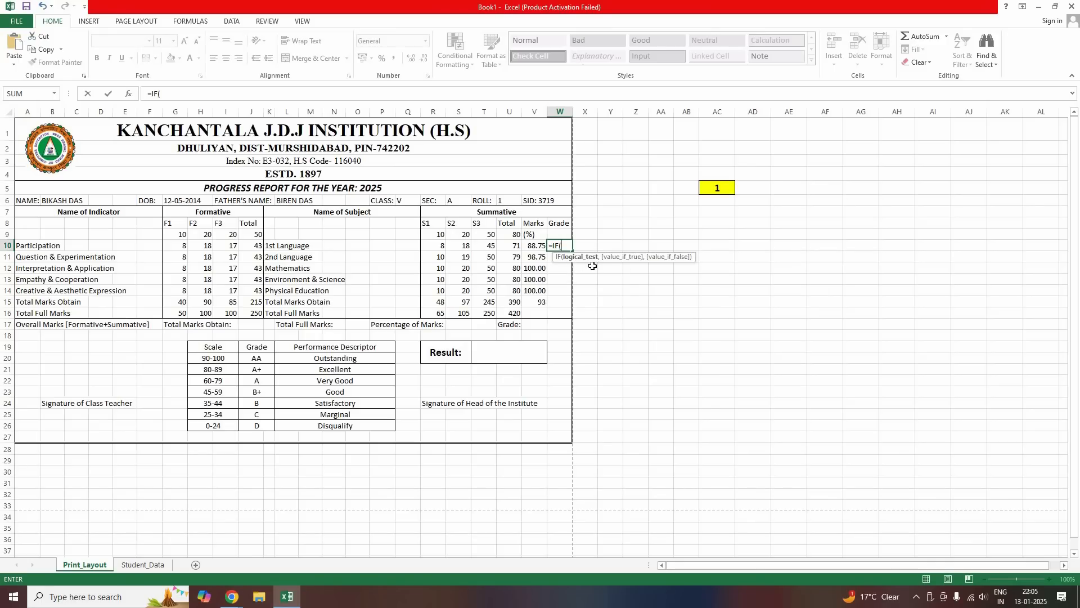
left_click(537, 246)
type("<")
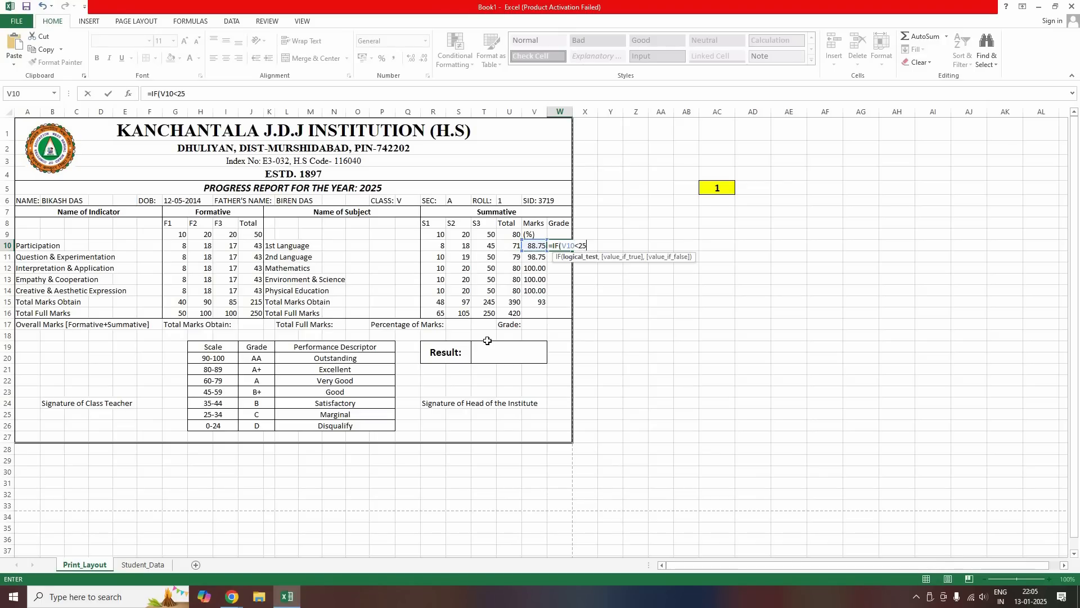
type("25,\"D")
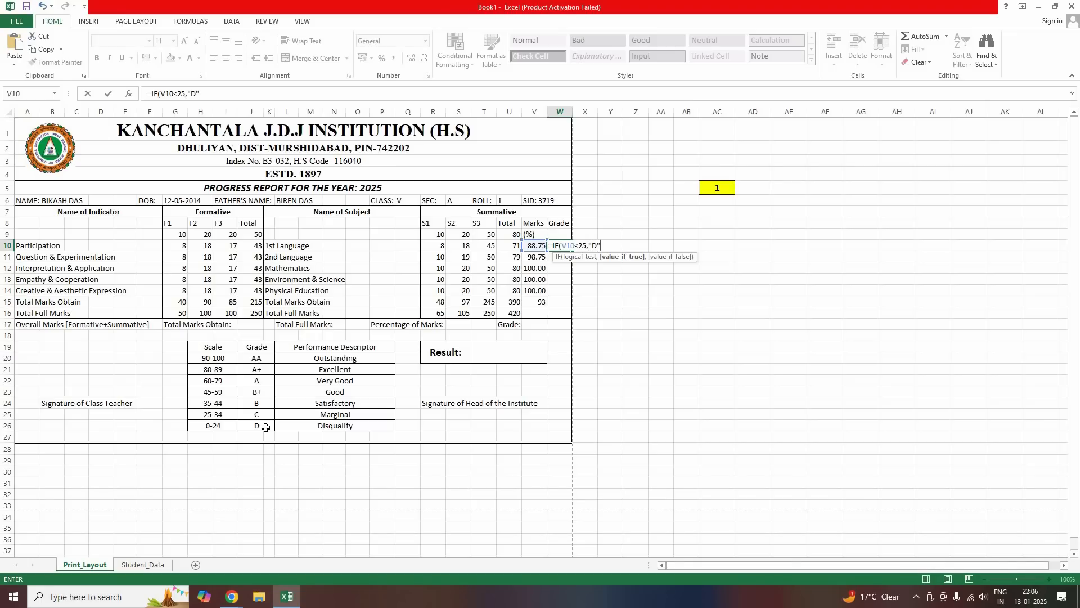
type(",IF(")
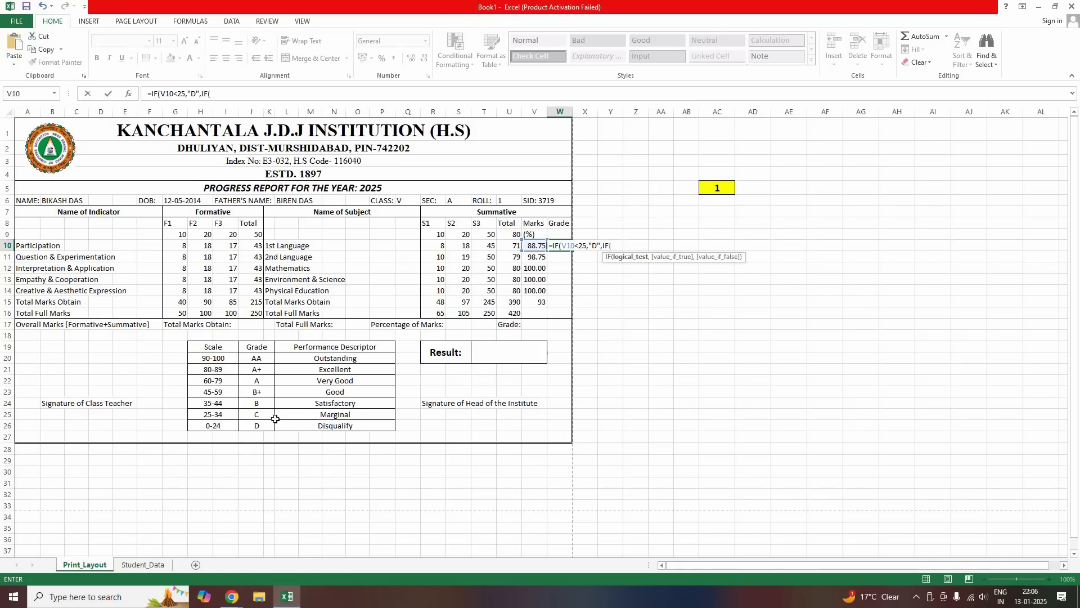
left_click(534, 246)
type("<35,")
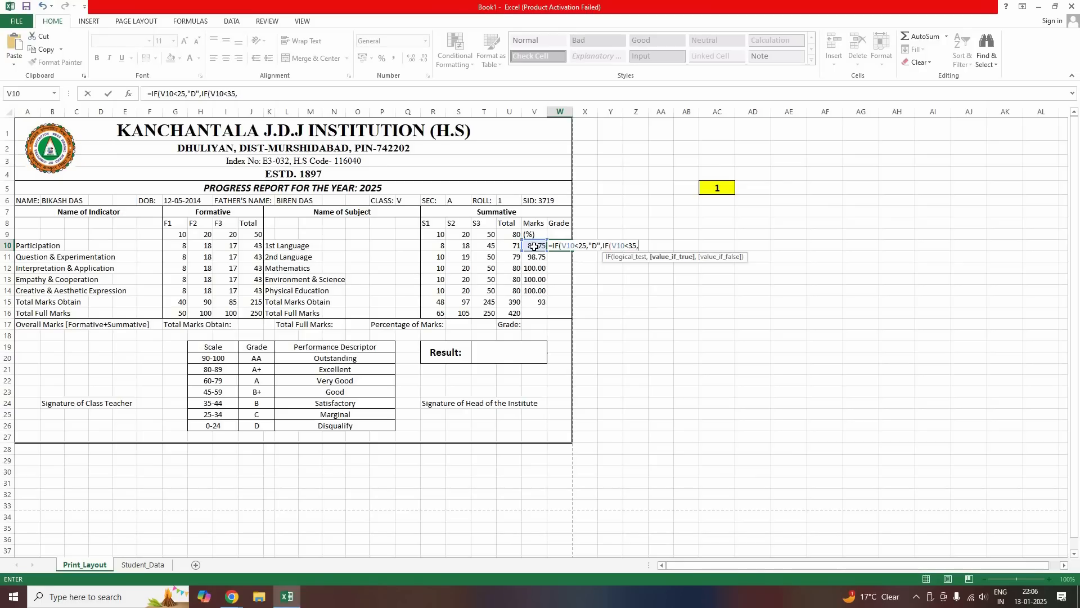
type("\"C\",IF")
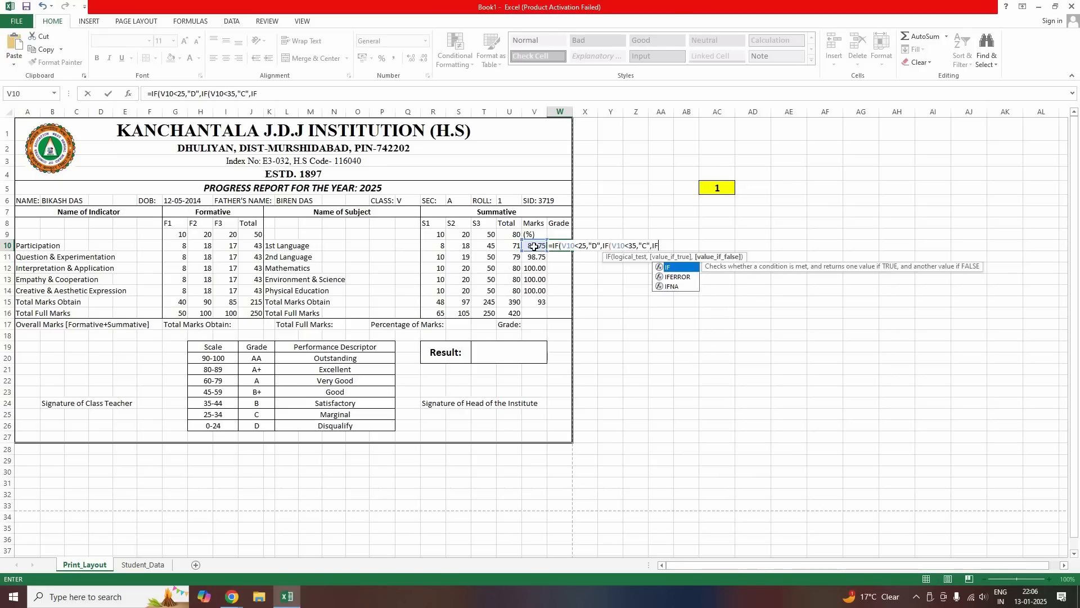
type("(")
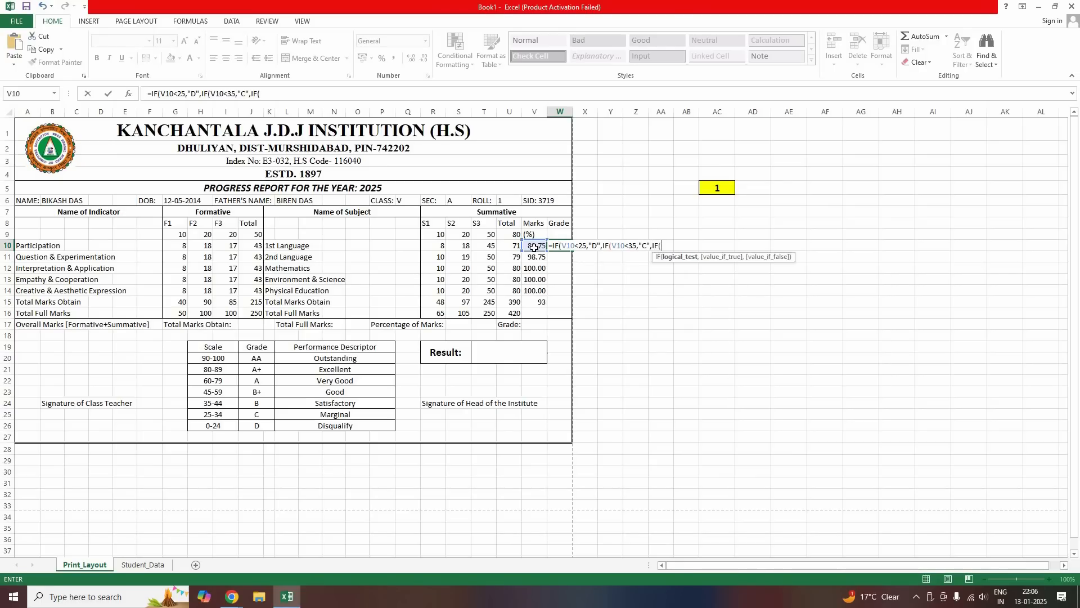
Add the B (<45), B+ (<60), A, A+ (<90) and AA bands and commit the formula
left_click(533, 248)
type("<")
left_click(534, 252)
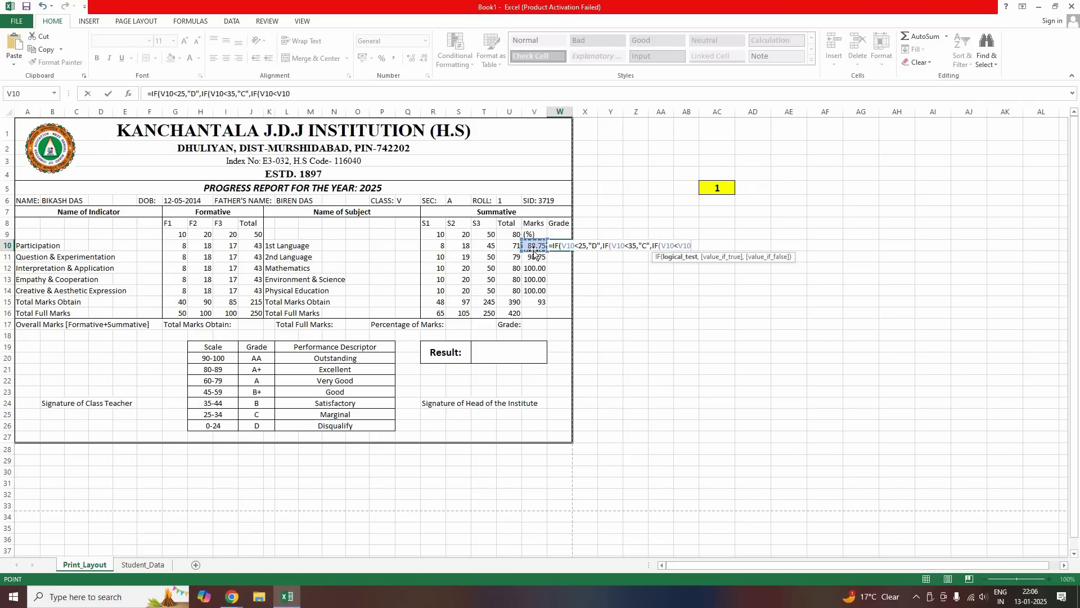
key("BackSpace")
key("BackSpace")
key("BackSpace")
type("45,\"B\",IF")
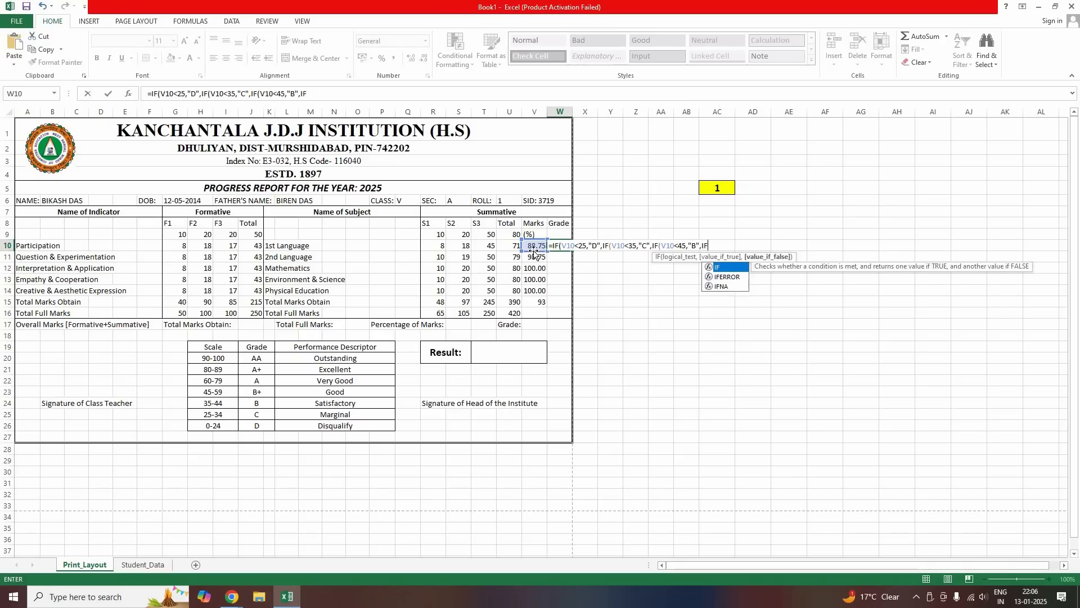
type("(")
left_click(531, 245)
type("<")
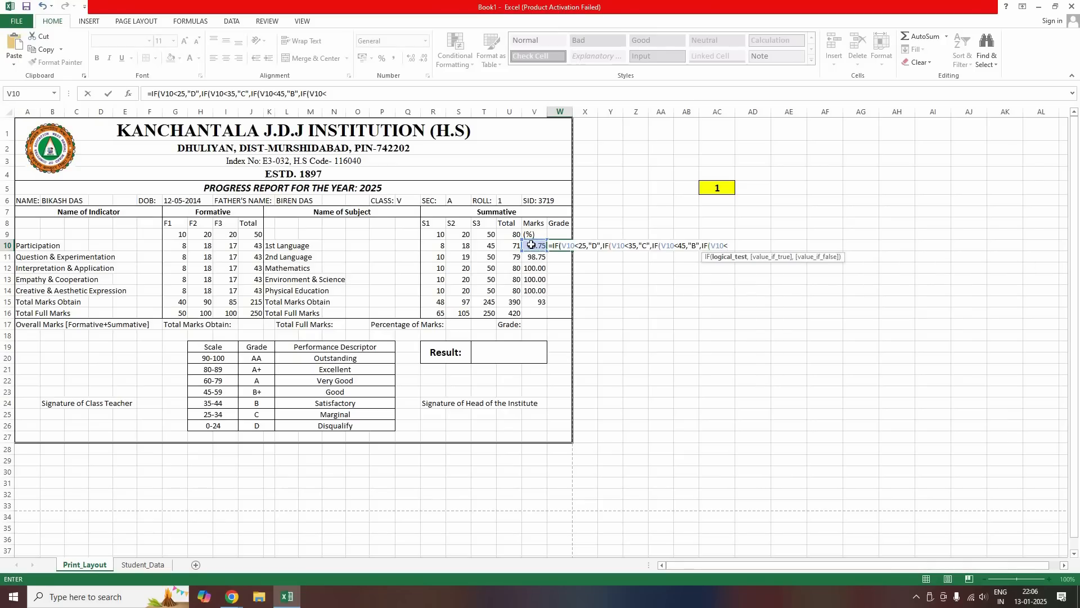
type("60,\"")
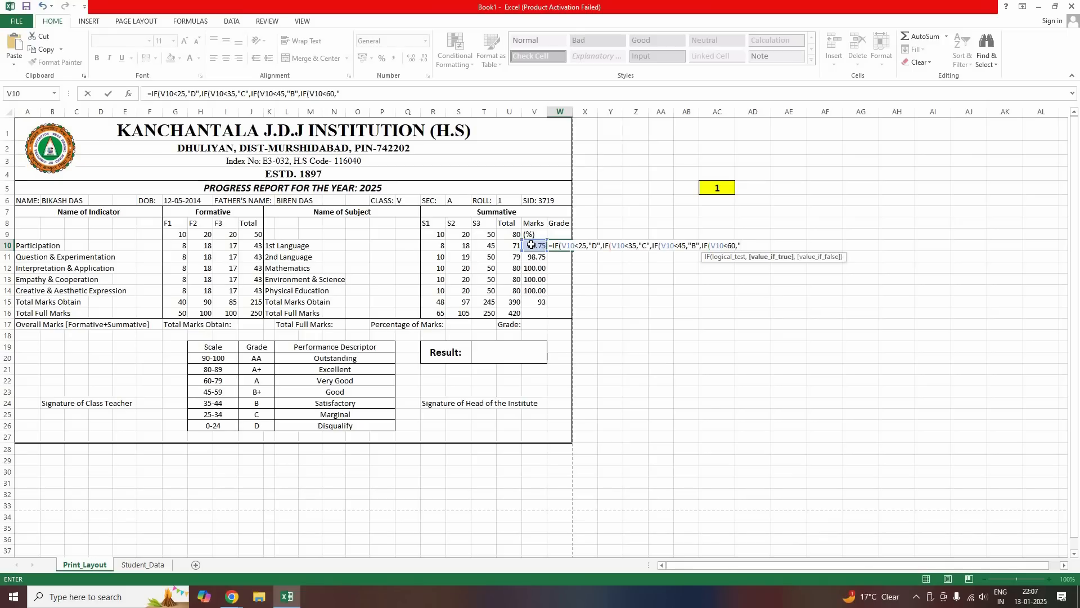
type("B+\",IF")
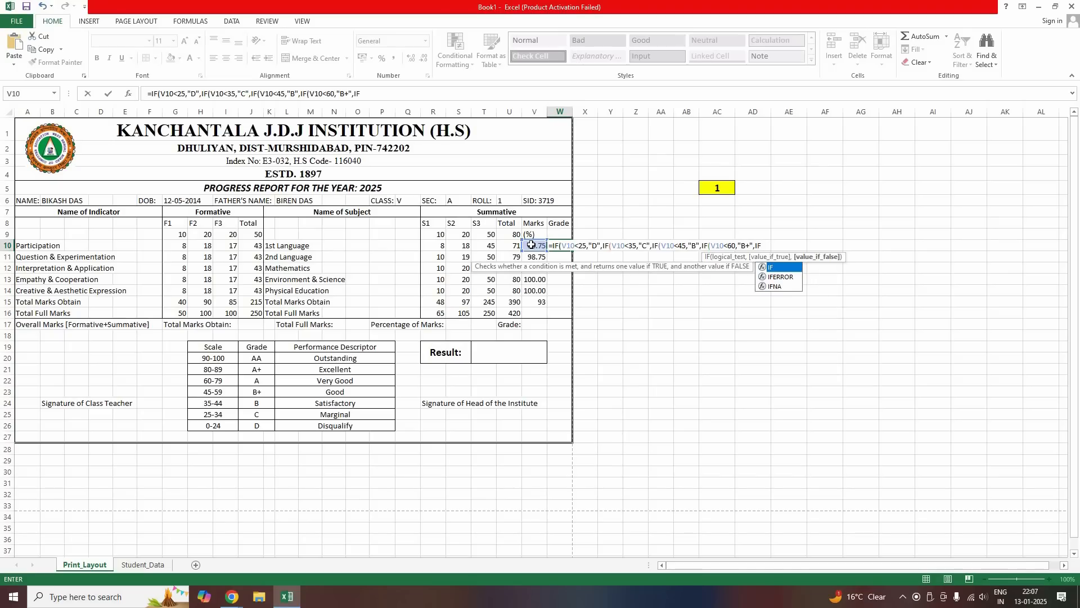
type("(")
left_click(532, 245)
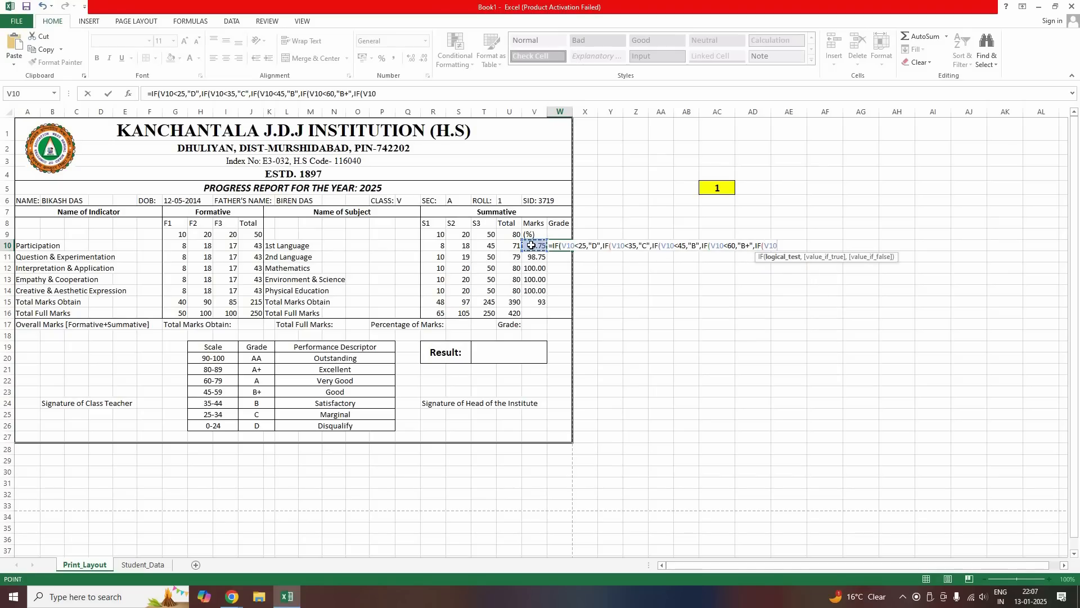
type("<80")
type(",")
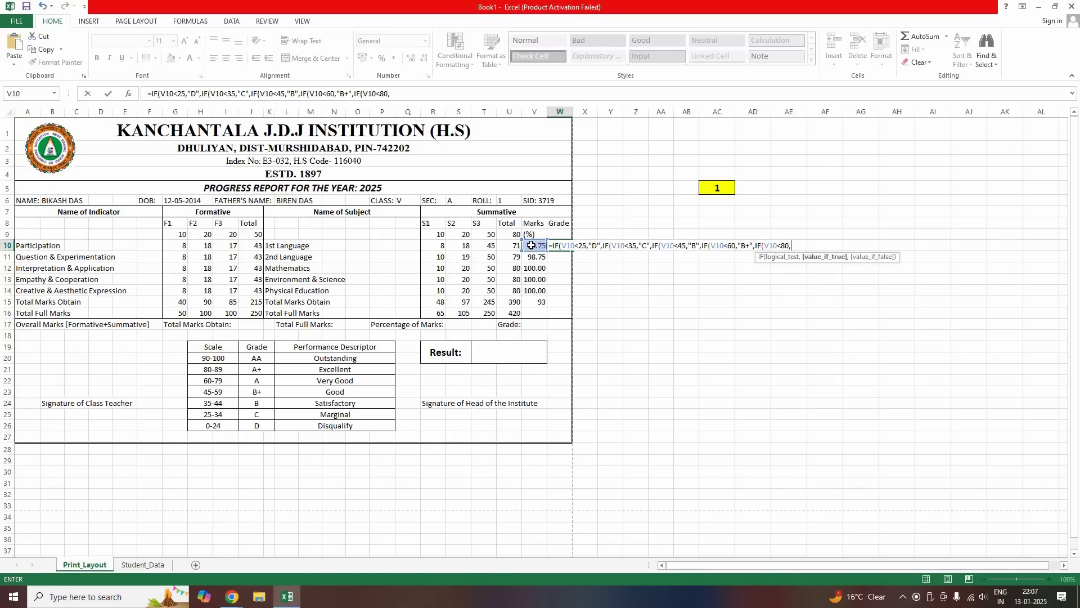
type("\"A\",IF(")
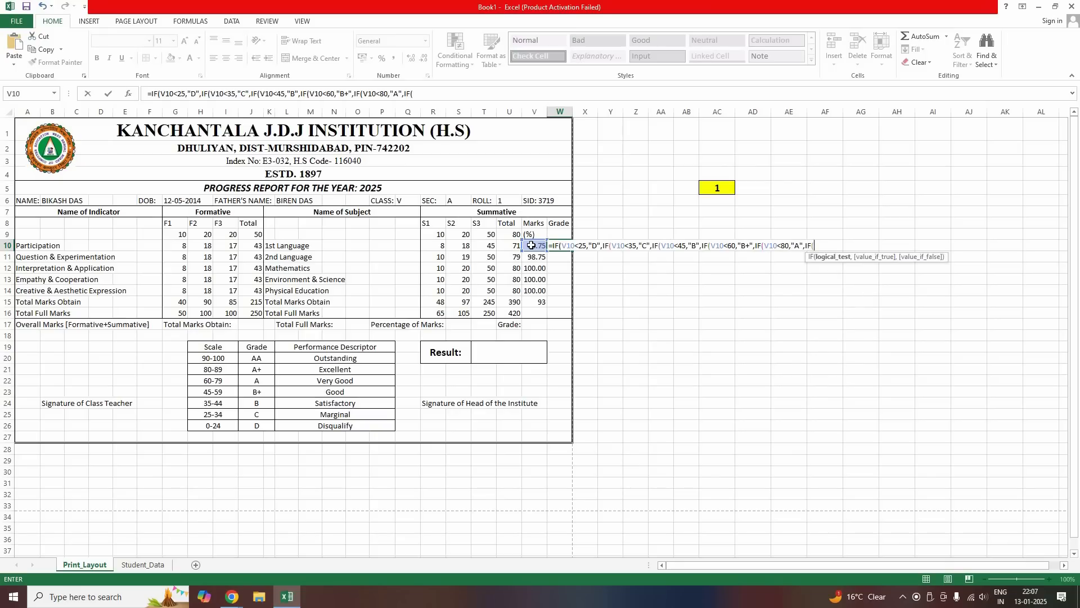
left_click(531, 245)
type("<90,")
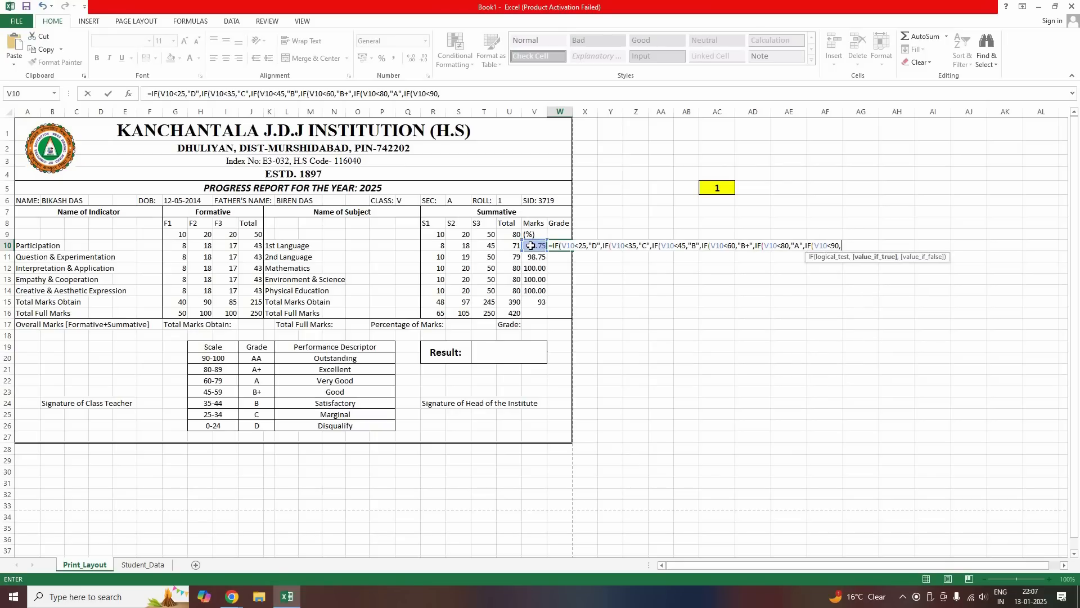
type("\"A+\",\"AA")
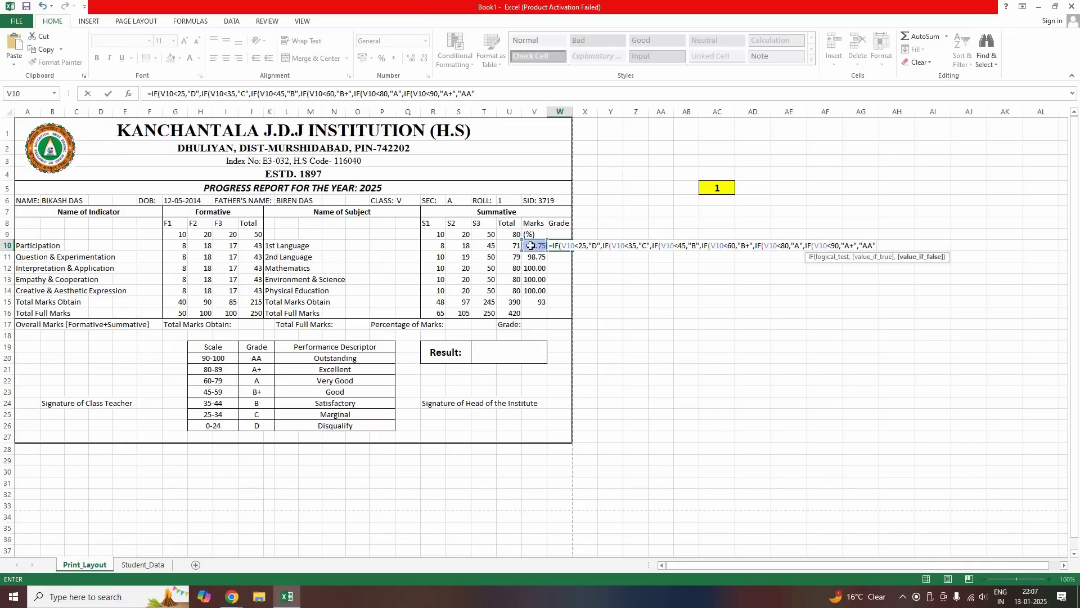
type(")))")
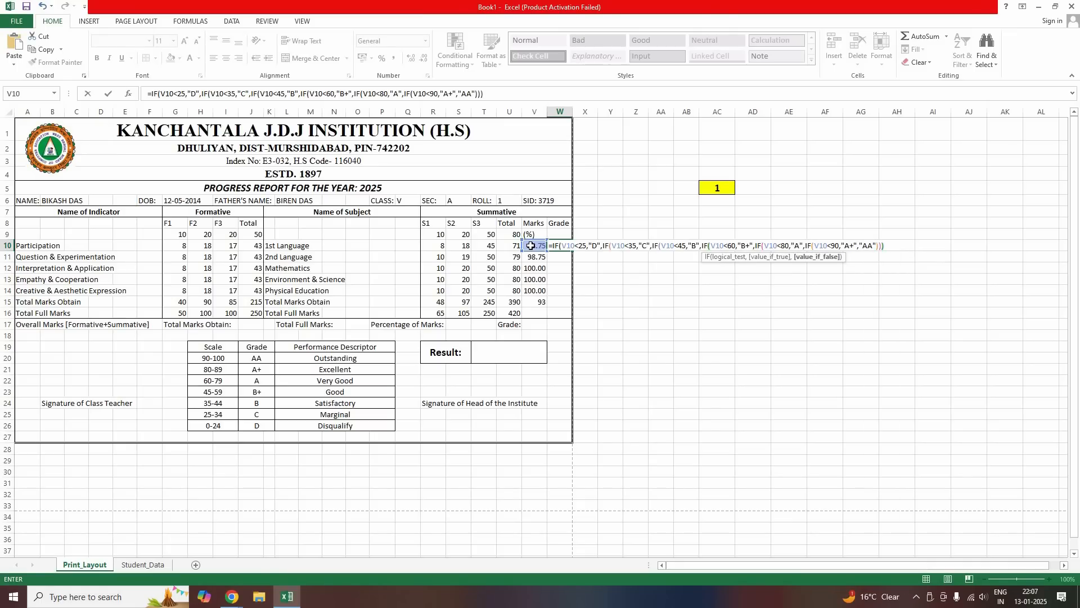
type("))")
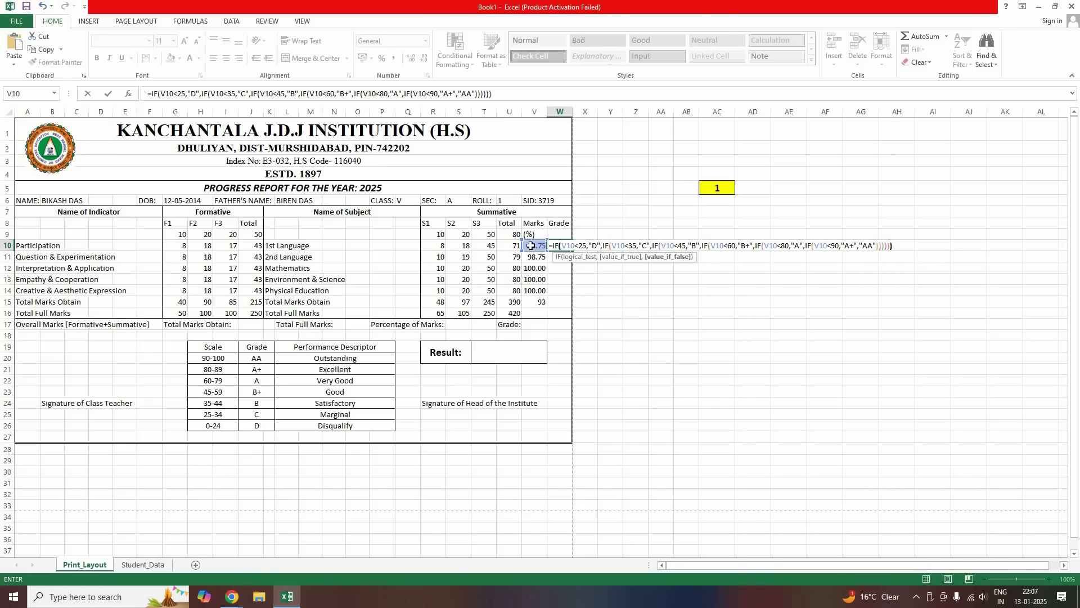
type(")")
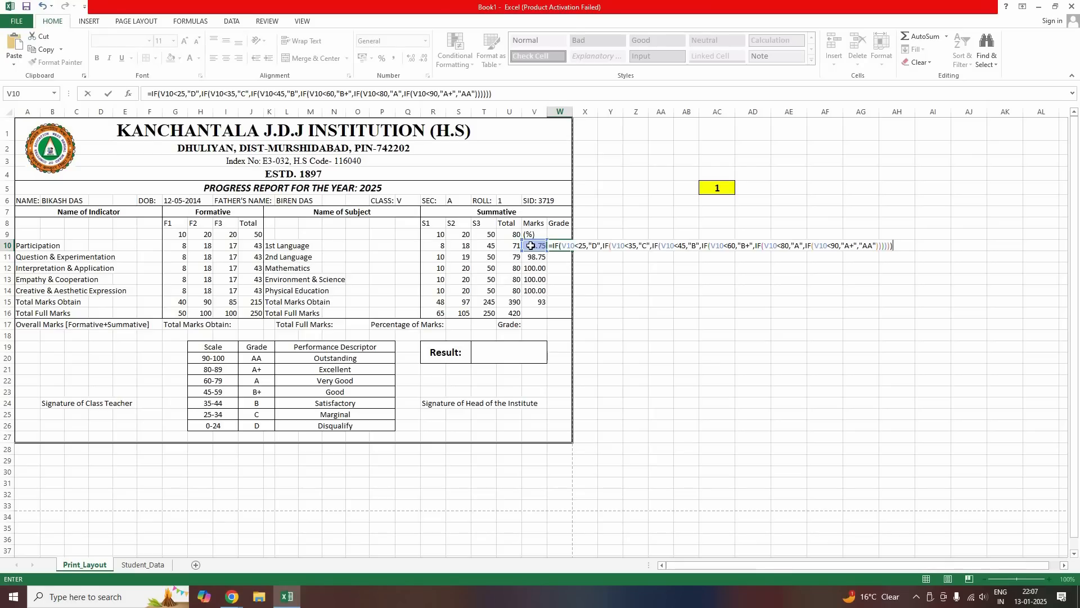
key("Return")
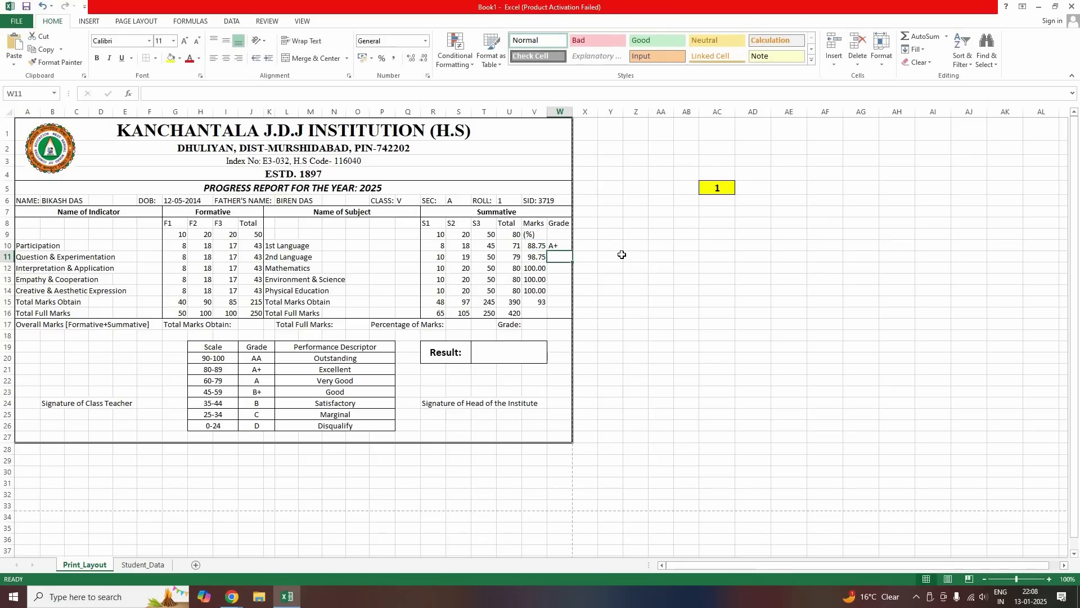
Fill the W10 grade formula down through W15
left_click(580, 253)
left_click(565, 246)
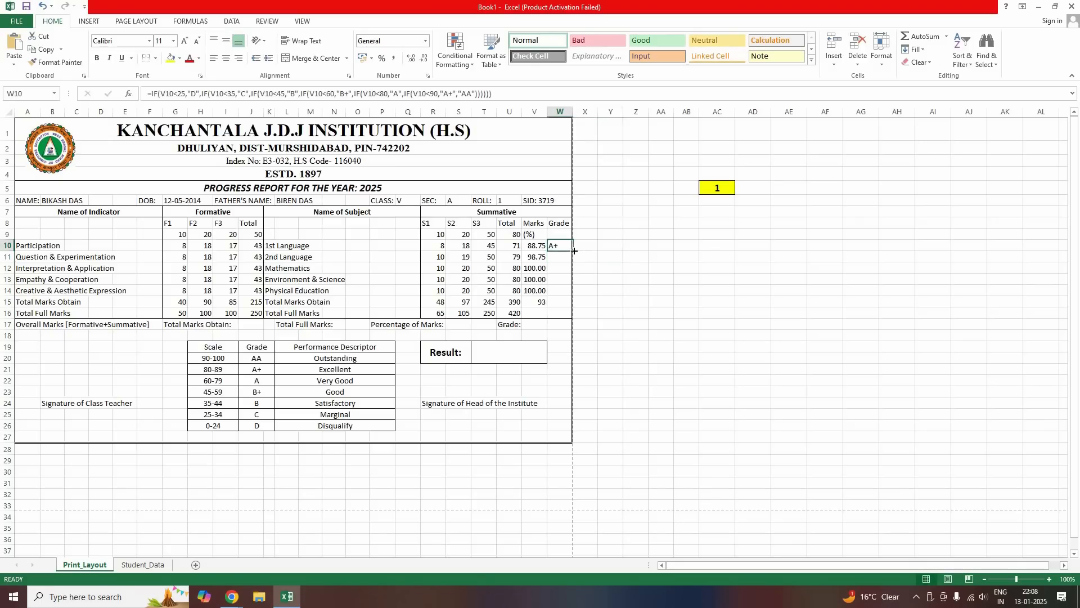
left_click_drag(572, 251, 622, 299)
left_click(623, 301)
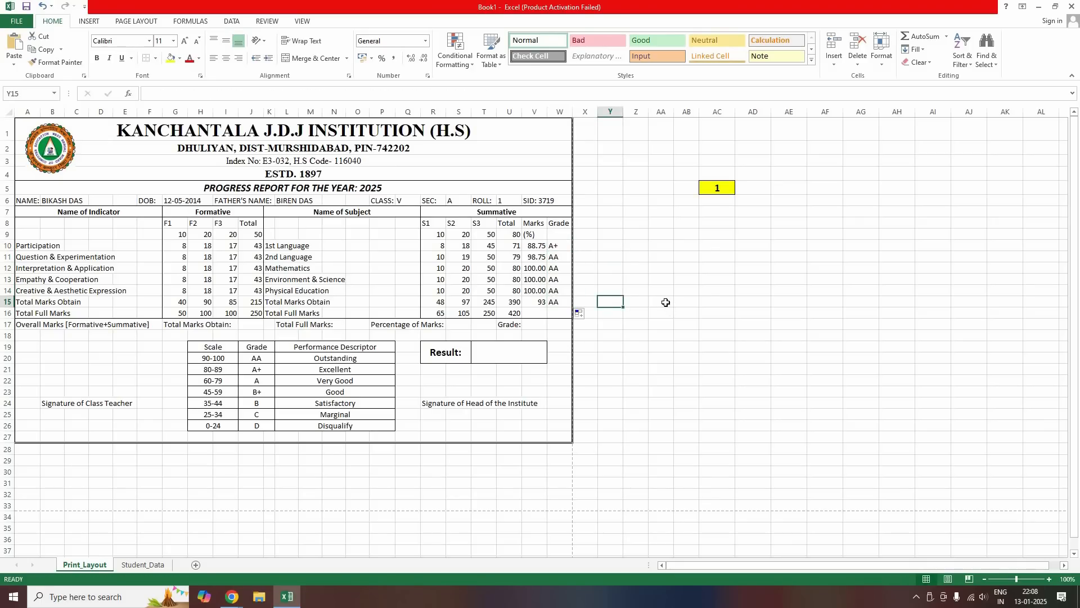
double_click(664, 300)
double_click(664, 300)
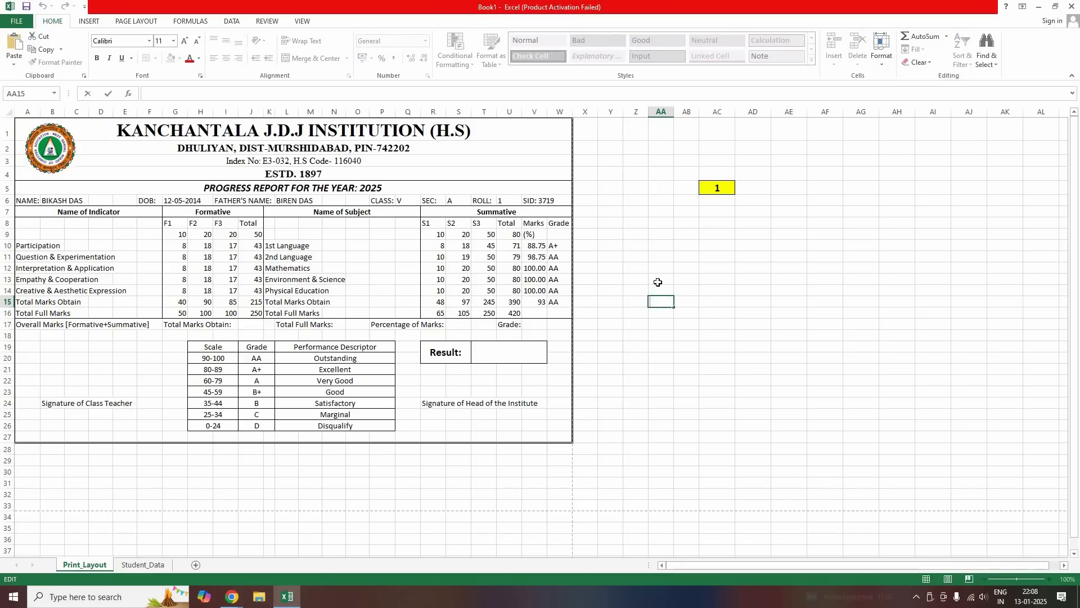
Enter =U15+J15 in J17 for a total marks obtained of 605
left_click(646, 325)
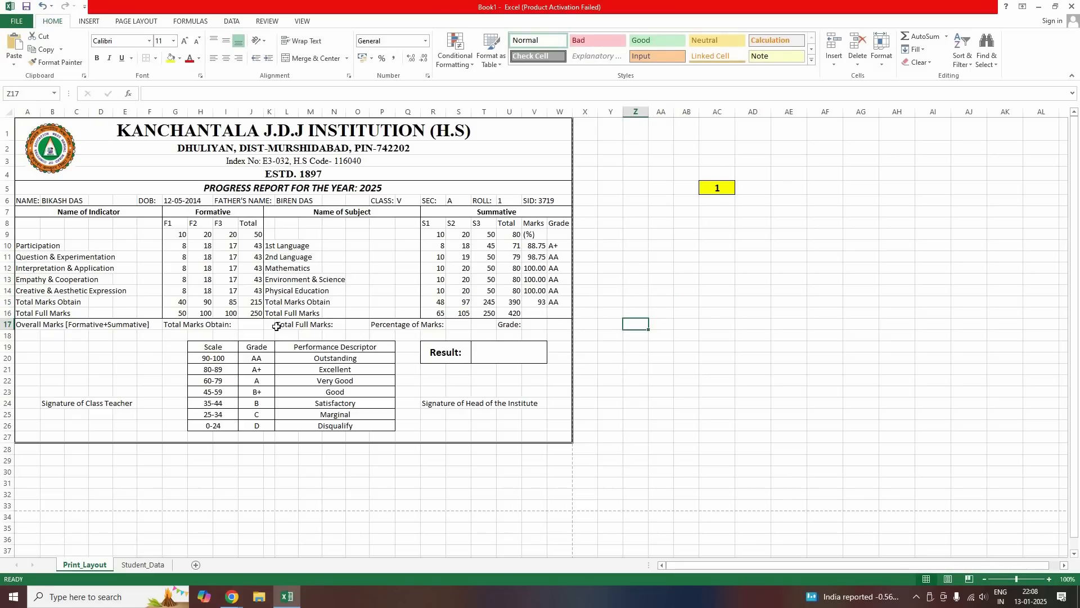
left_click(254, 326)
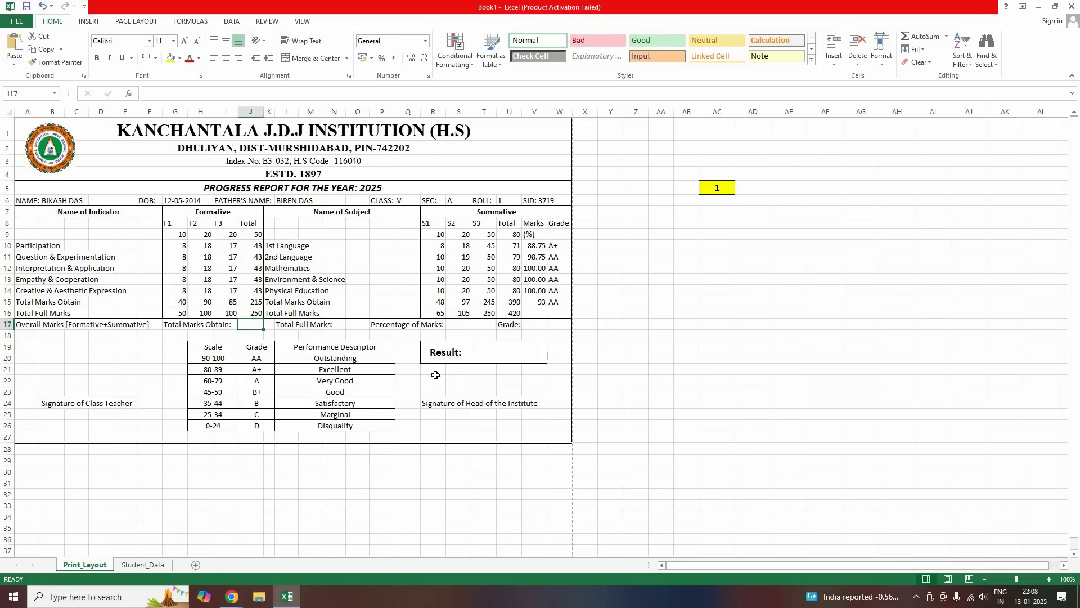
type("=")
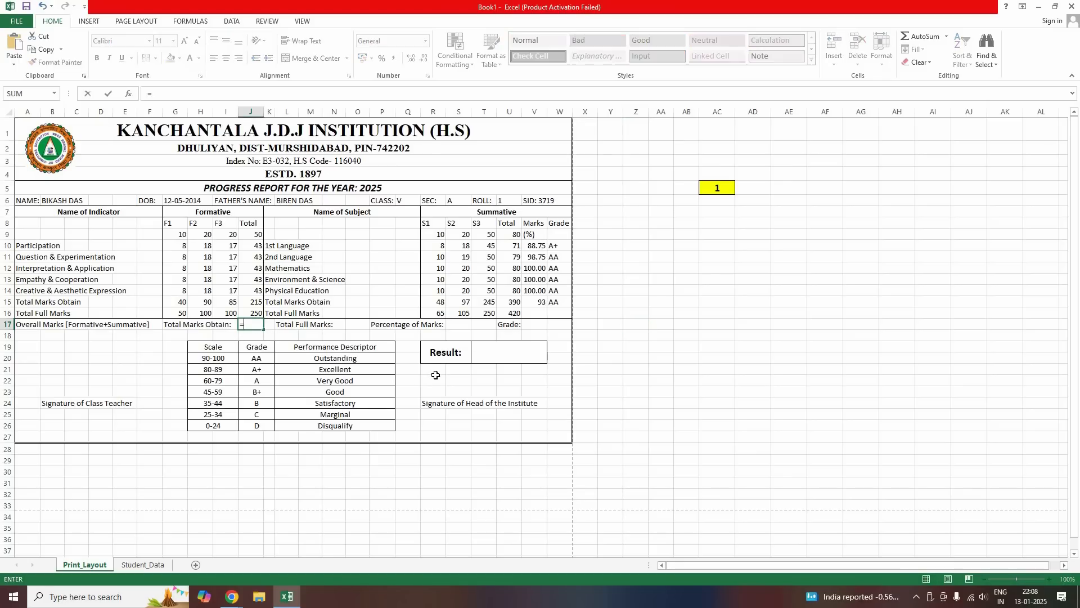
left_click(512, 306)
type("+")
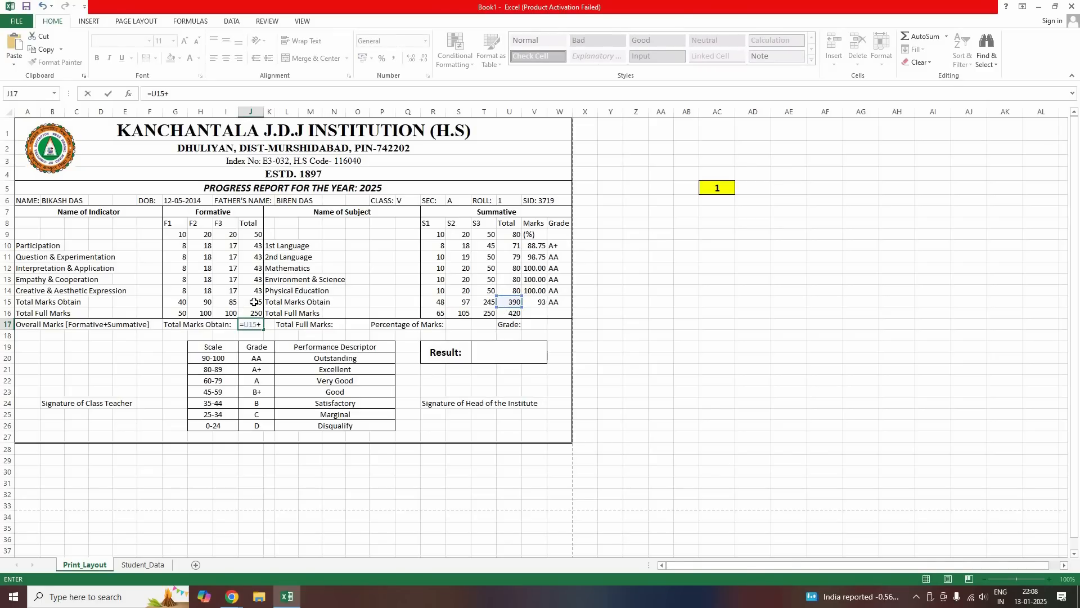
key("Up")
key("Up")
key("Return")
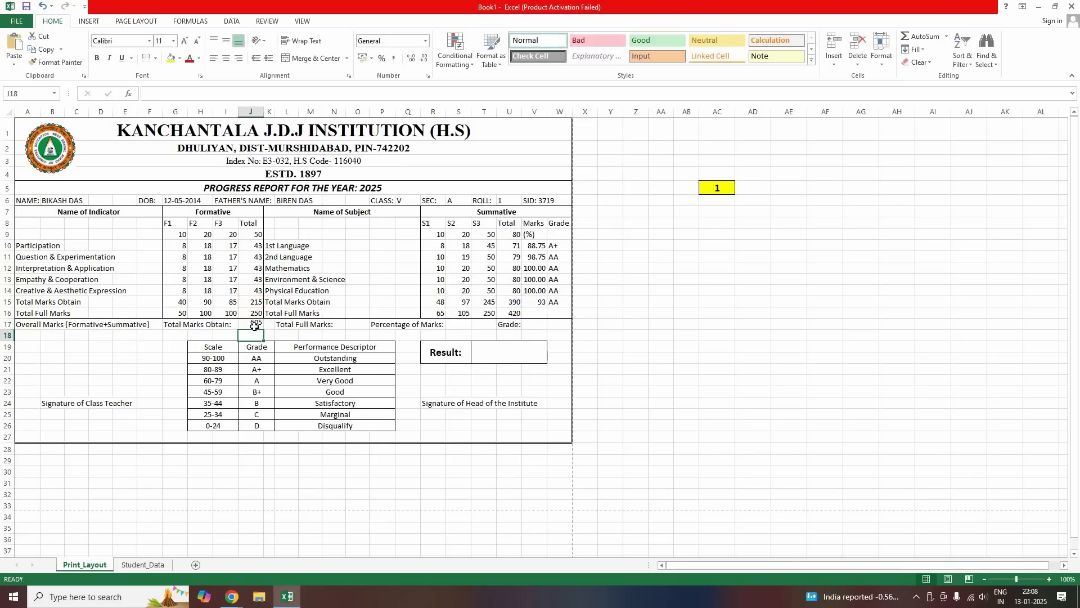
Enter =U16+J16 in O17 for a total full marks of 670
left_click(358, 325)
type("=")
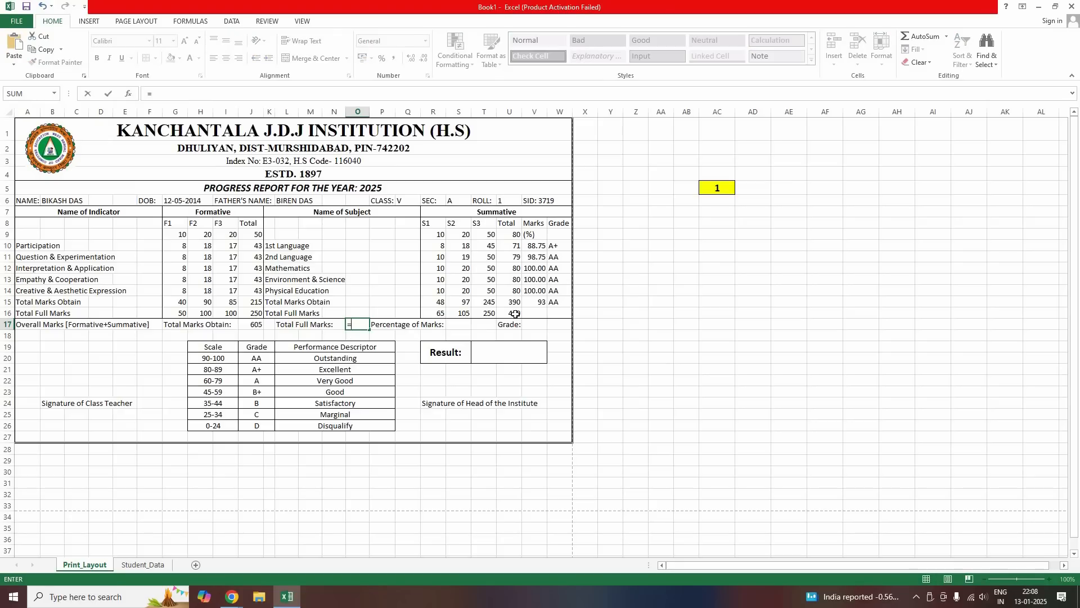
left_click(516, 314)
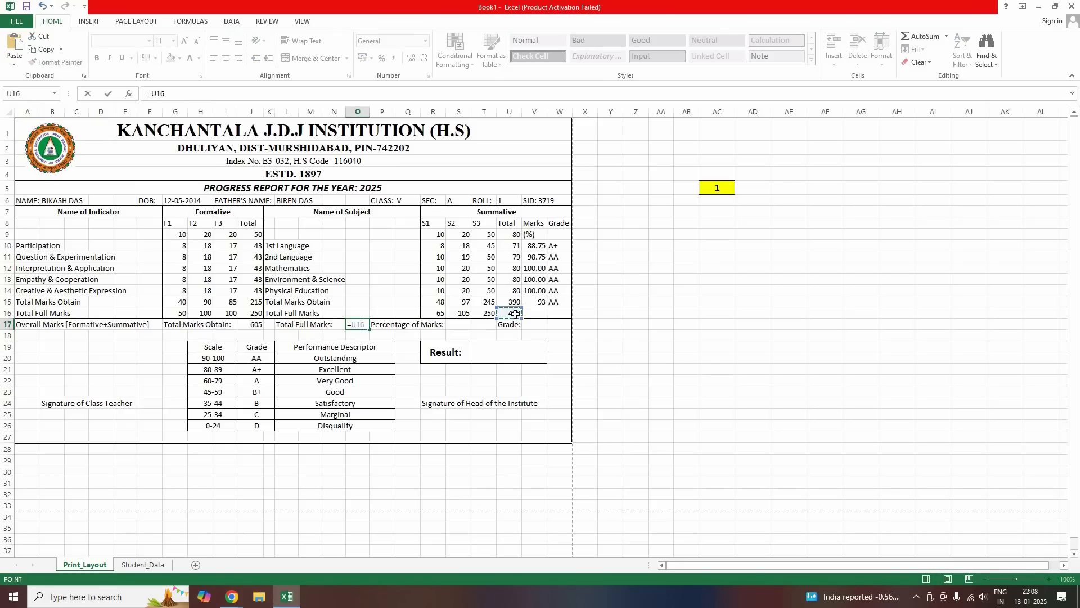
type("+")
left_click(260, 316)
key("Return")
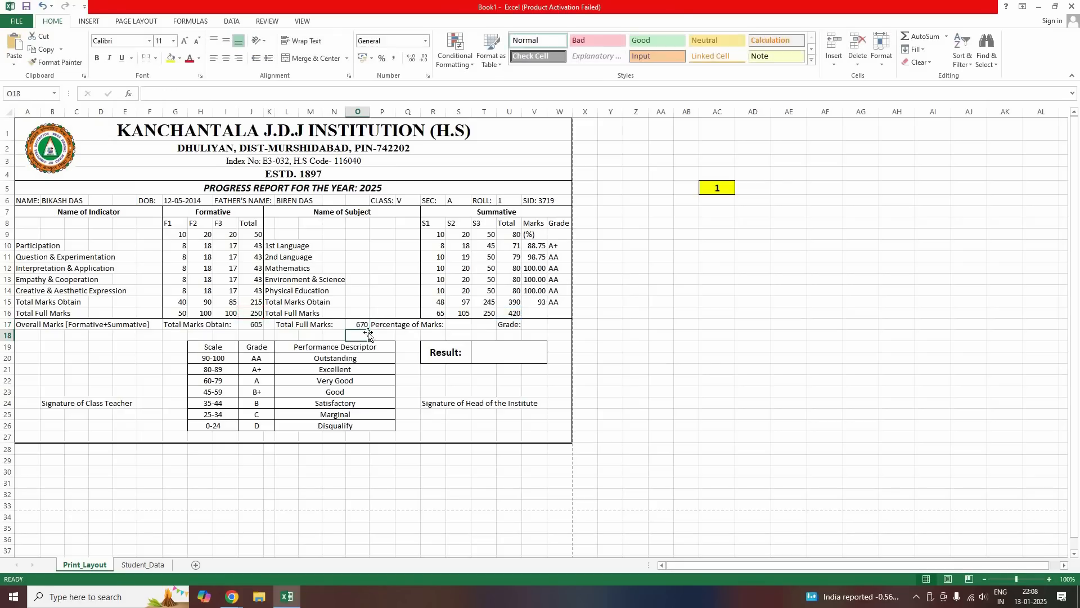
Enter =J17/O17*100 in S17, showing the percentage as 90.30
left_click(459, 325)
type("=")
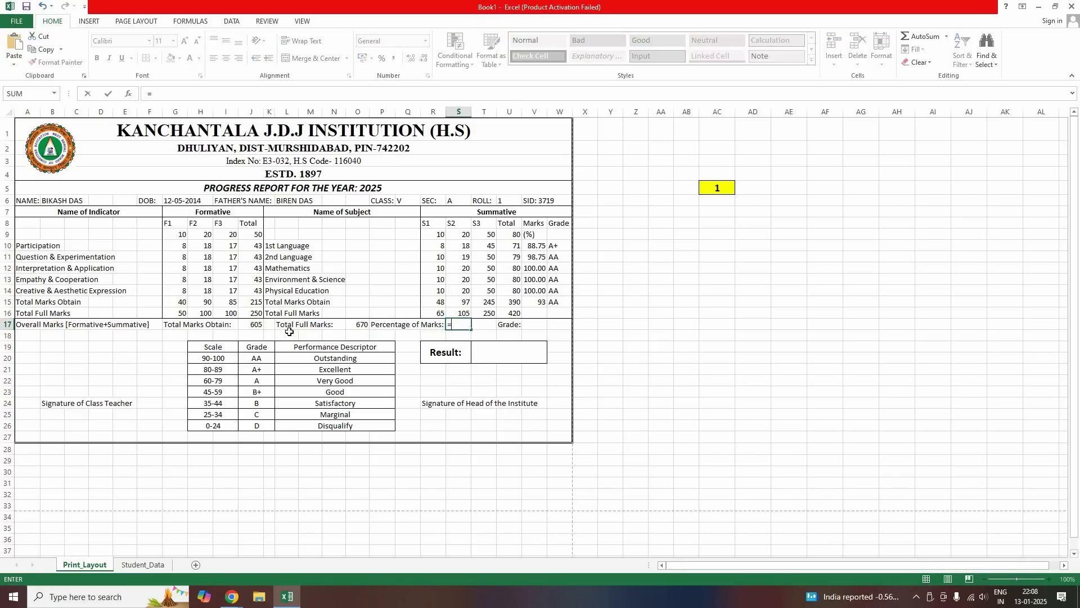
left_click(250, 325)
type("/")
left_click(358, 324)
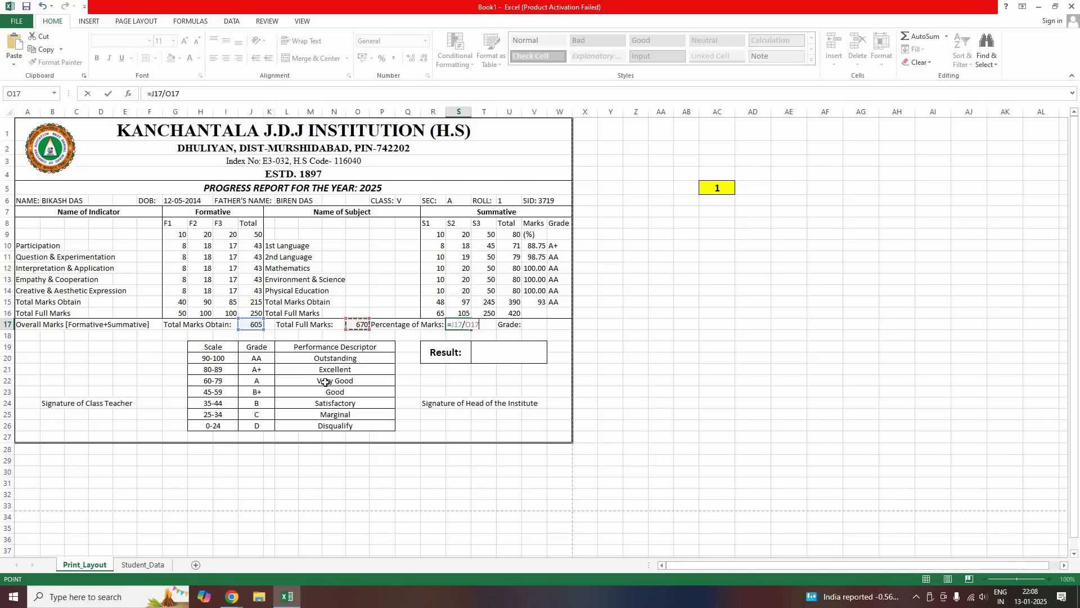
type("*100")
key("ctrl+Return")
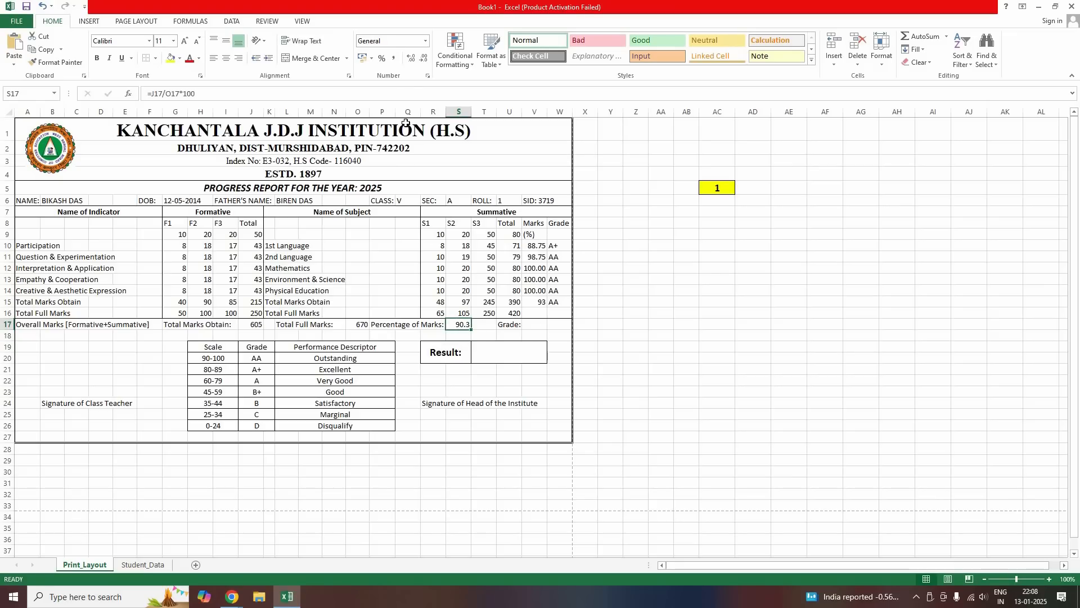
left_click(411, 58)
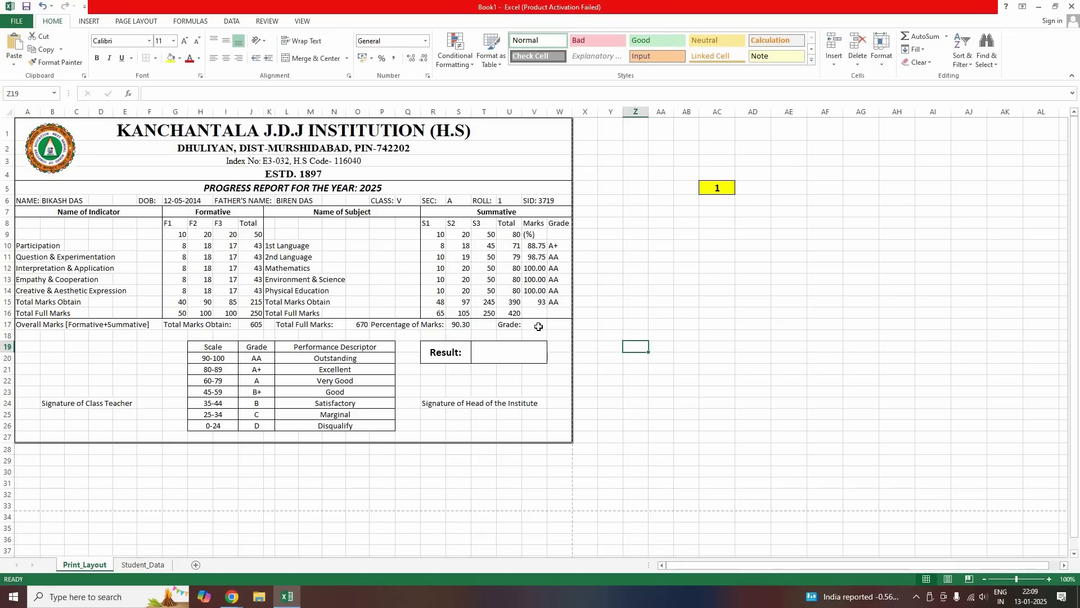
Start a nested IF on S17 in V17 for the D, C, B and B+ bands (25, 35, 45, 60)
left_click(538, 326)
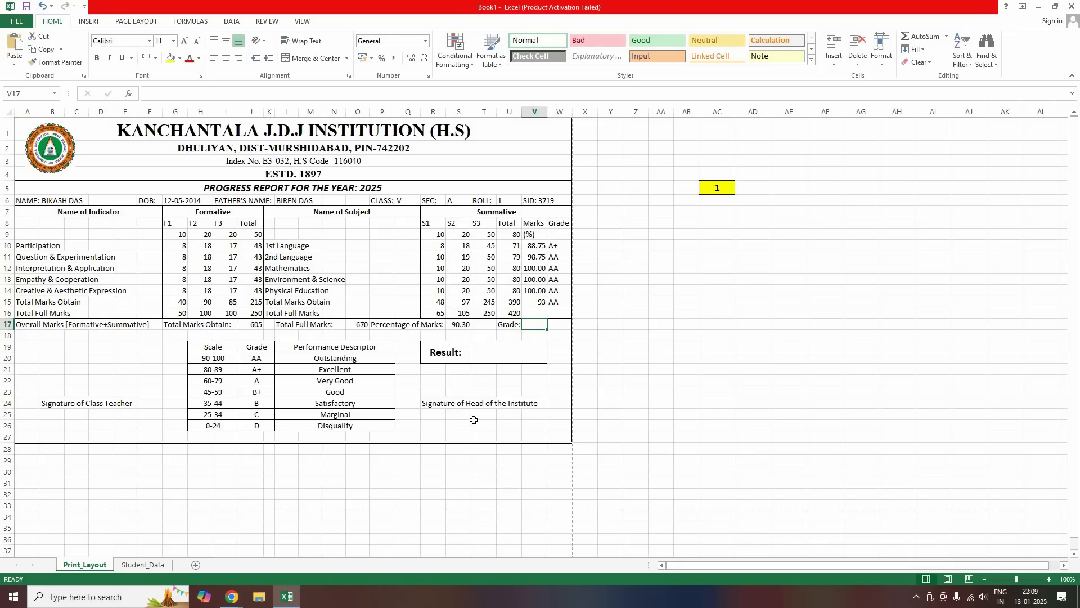
type("=IF(")
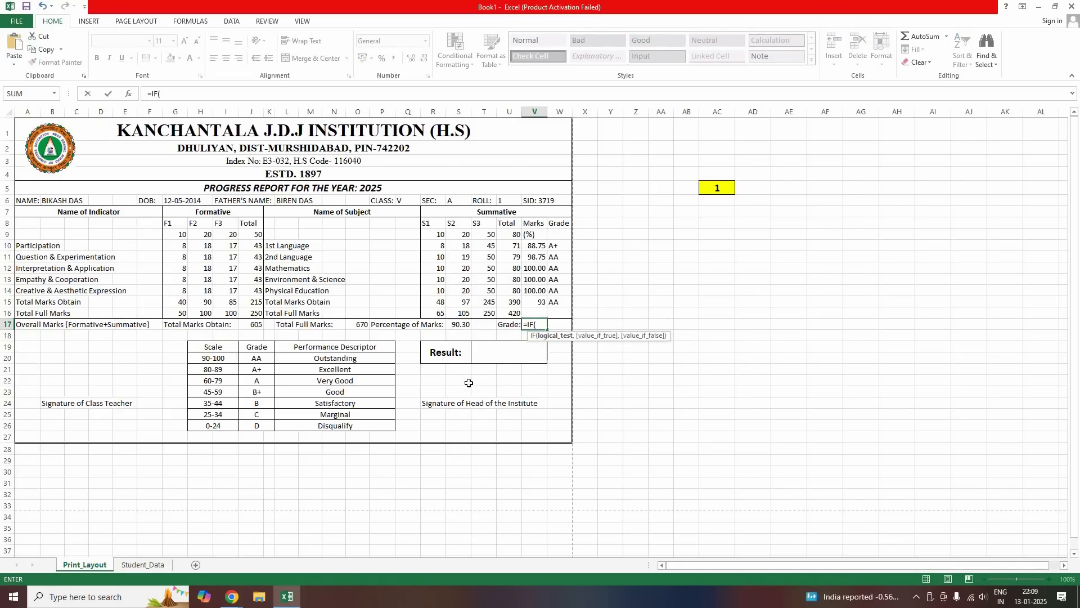
left_click(455, 325)
type("<25,\"D\",I")
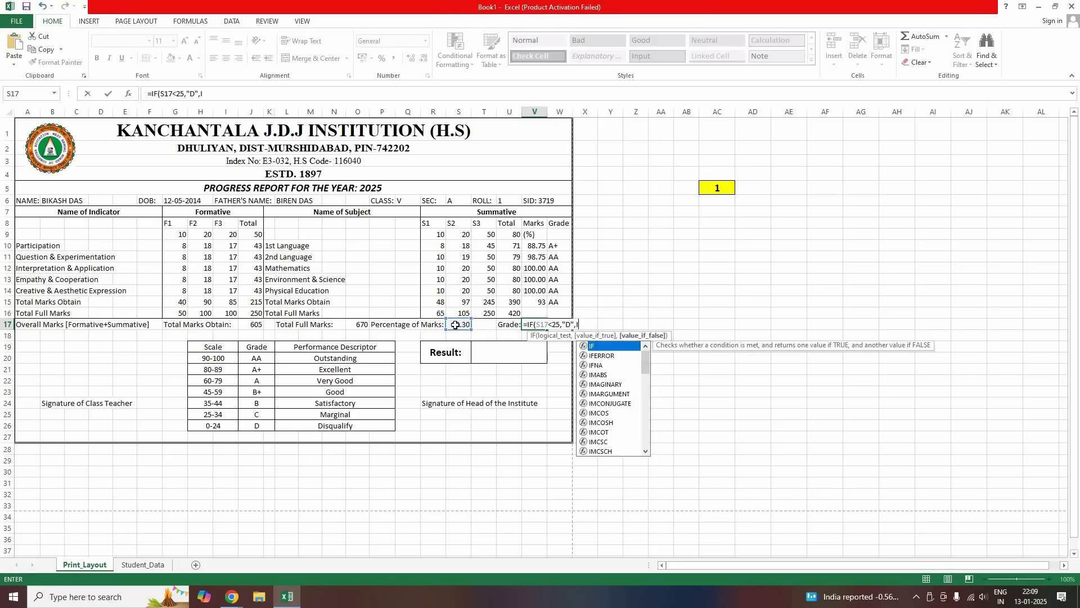
type("F(")
left_click(456, 325)
type("<")
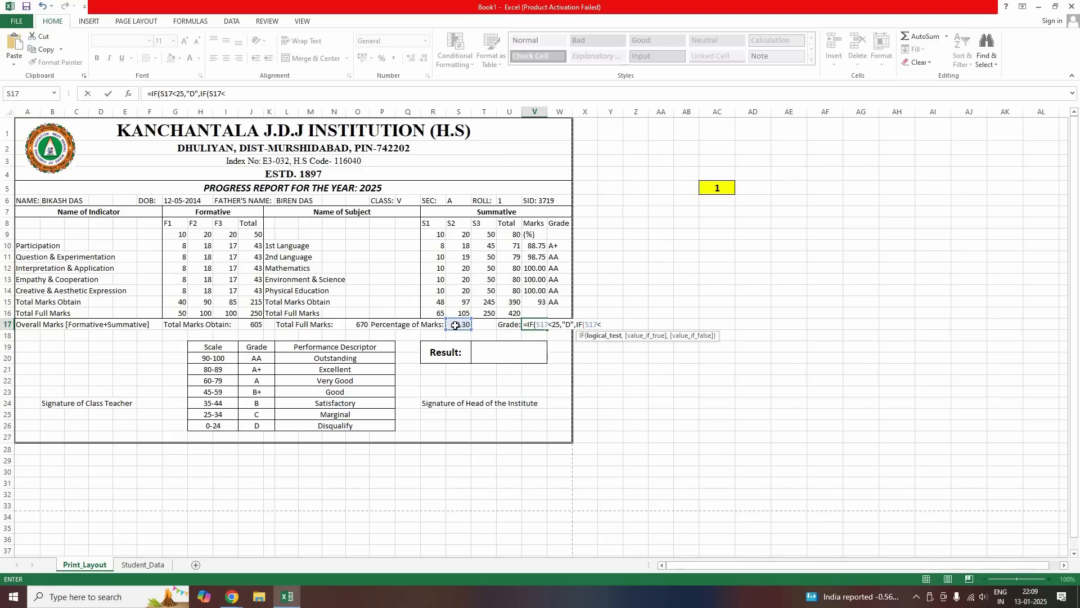
type("35,C\",IF(S17<")
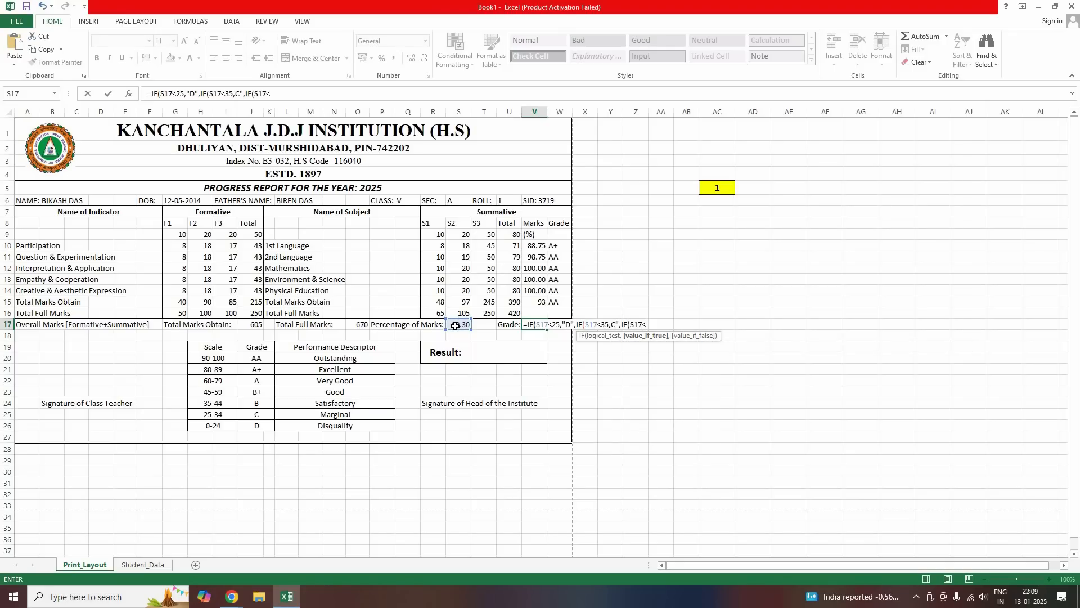
type("45,\"B")
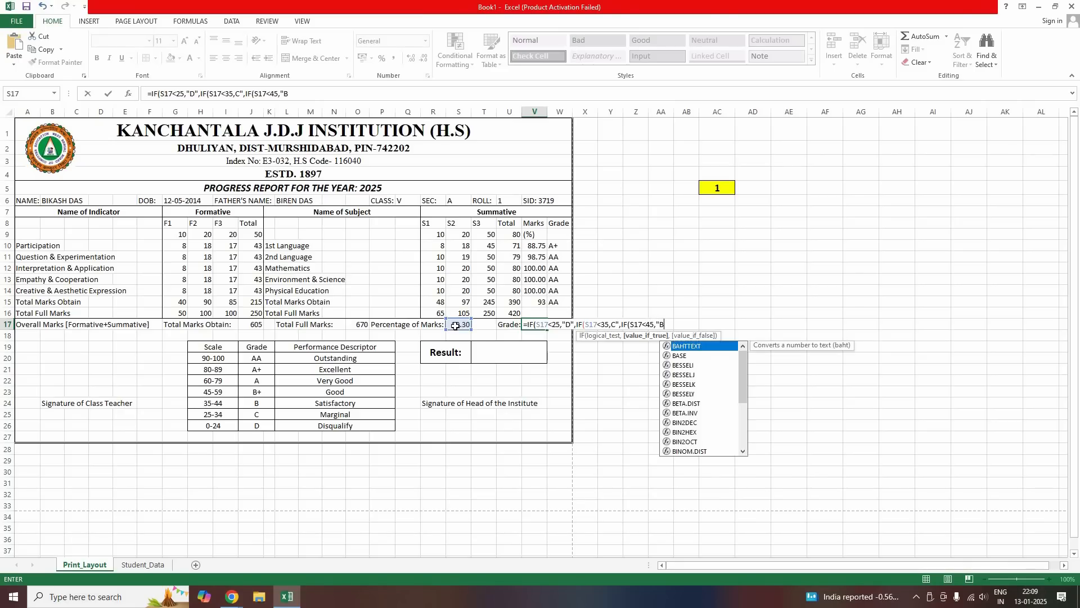
type("\",IF(")
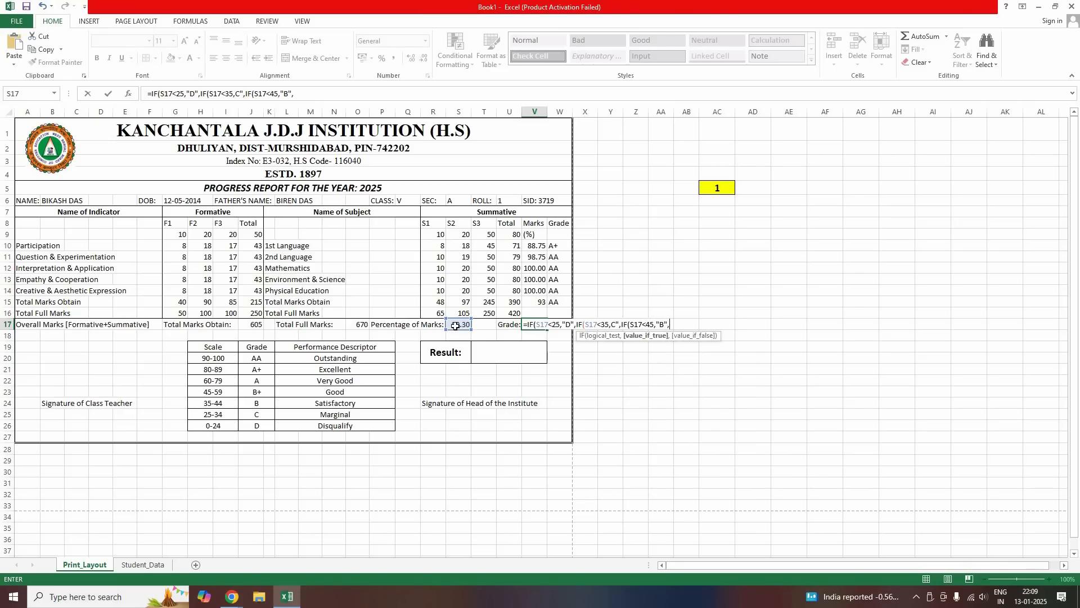
left_click(455, 326)
type("60")
key("BackSpace")
key("BackSpace")
type("<60,\"B+\"")
Fix the missing quote before C, add A (<80), A+ (<90) and AA, and confirm
left_click(613, 325)
type("\"")
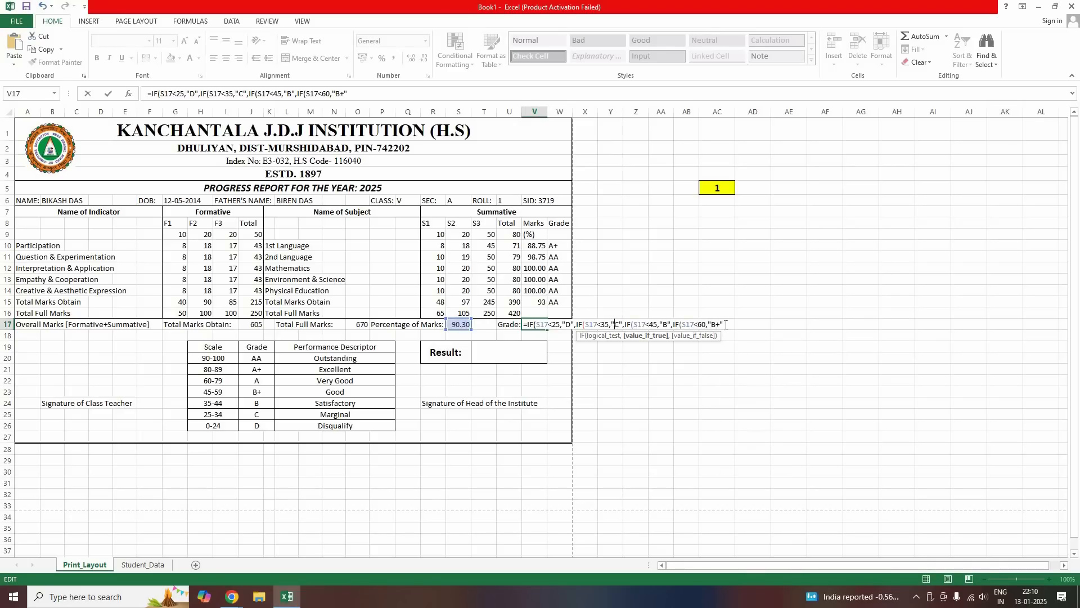
left_click(726, 324)
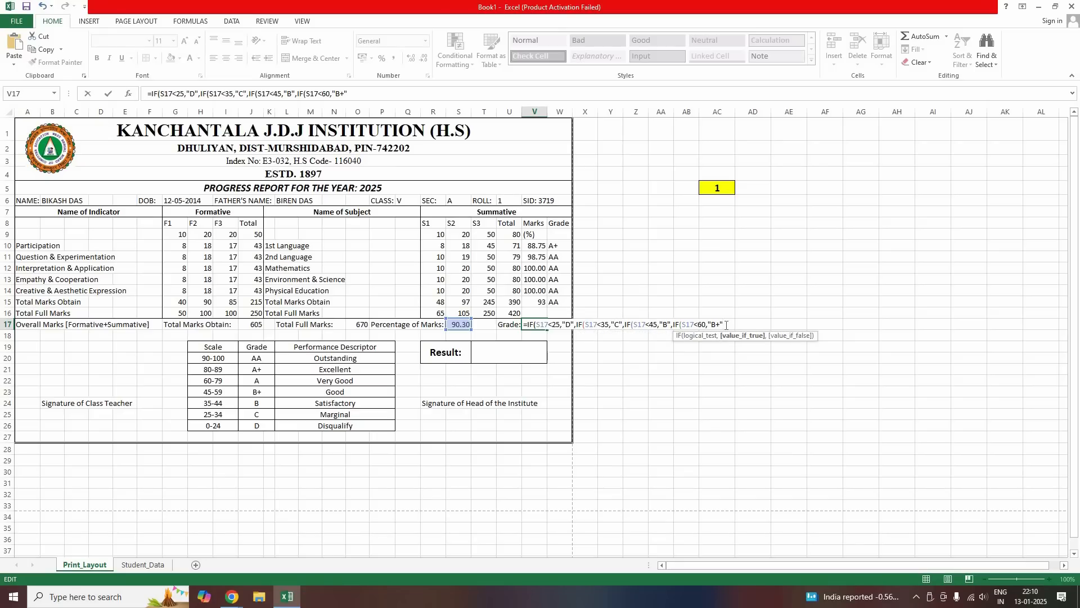
type(",IF")
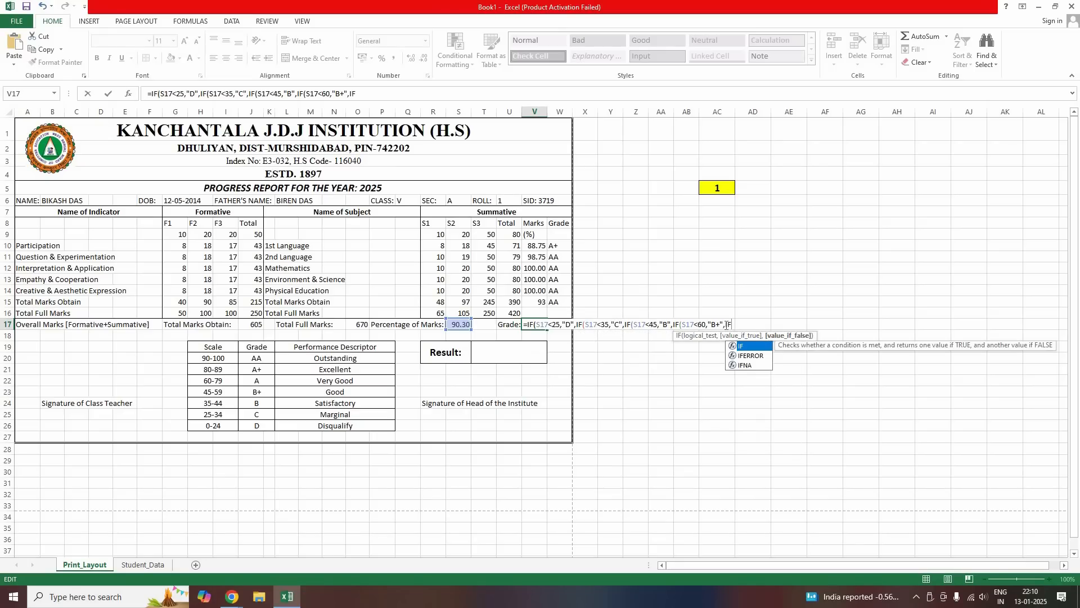
type("(")
left_click(452, 324)
type("<")
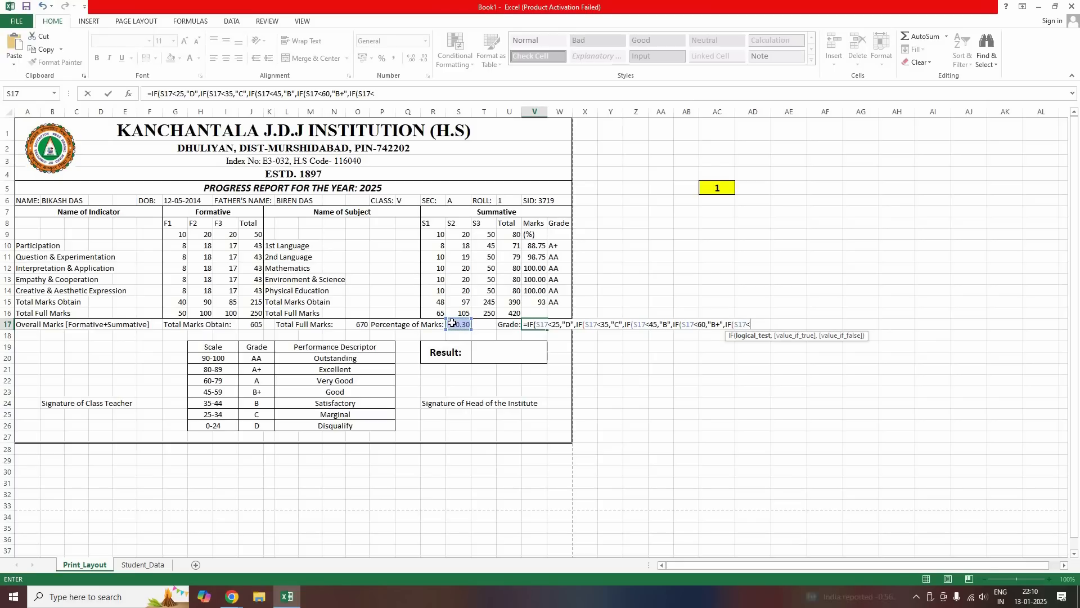
type("80,\"")
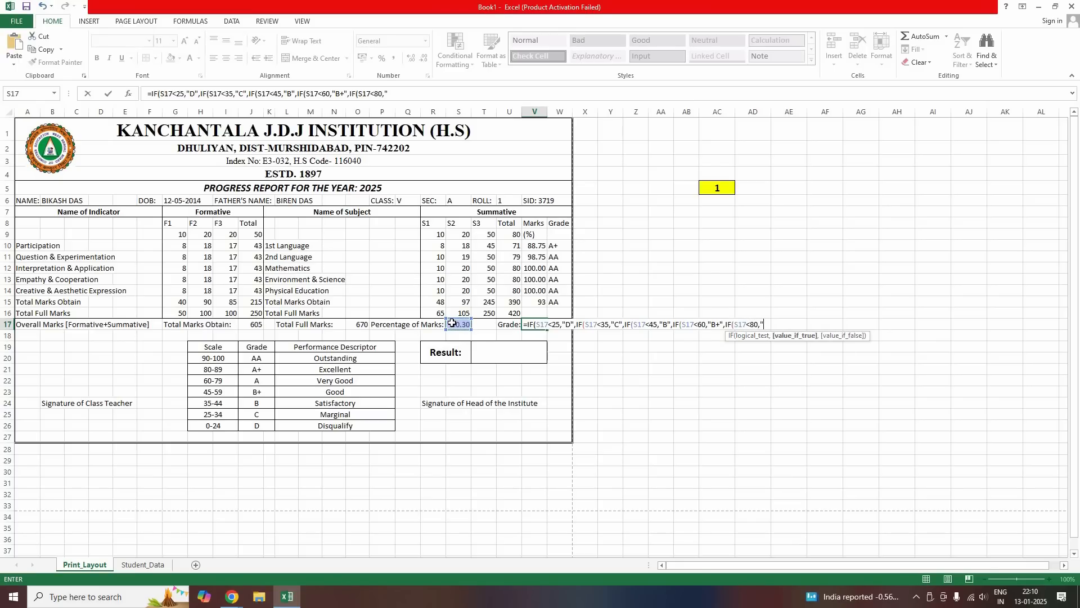
type("A\",IF")
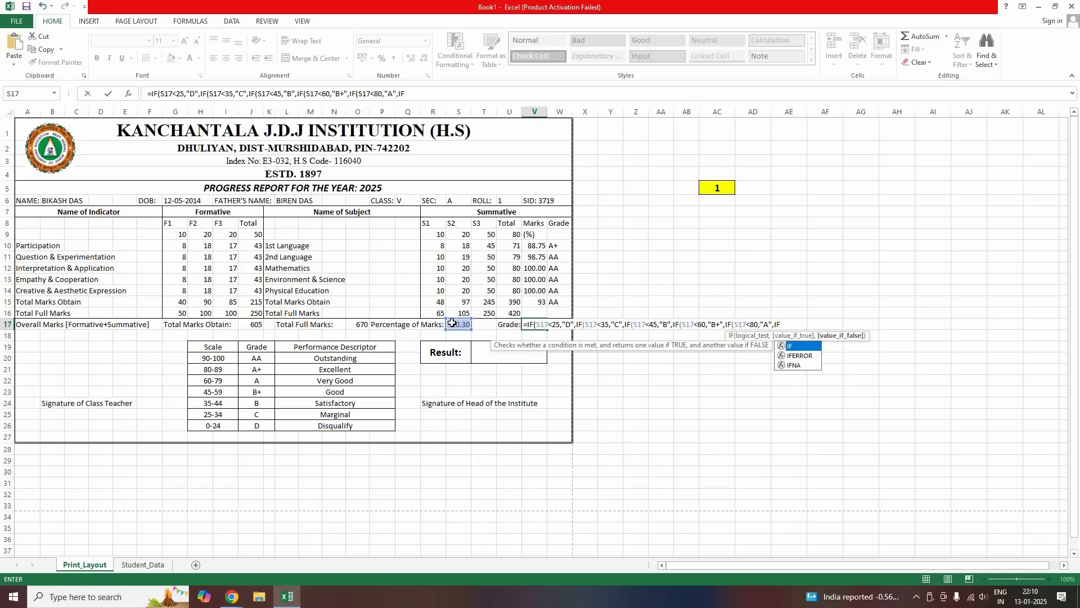
type("(")
left_click(451, 322)
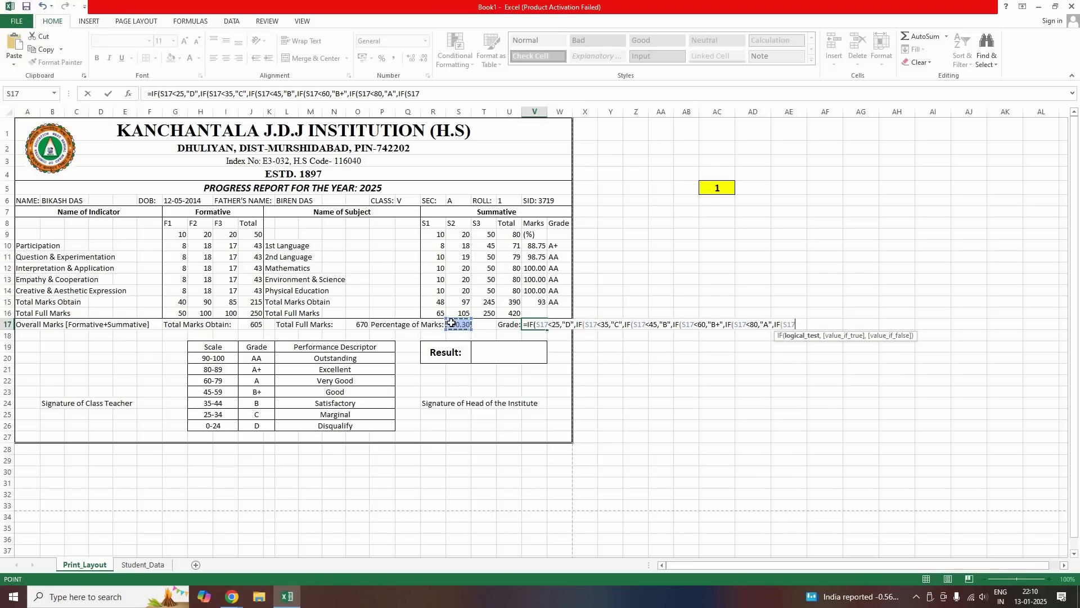
type("<90,")
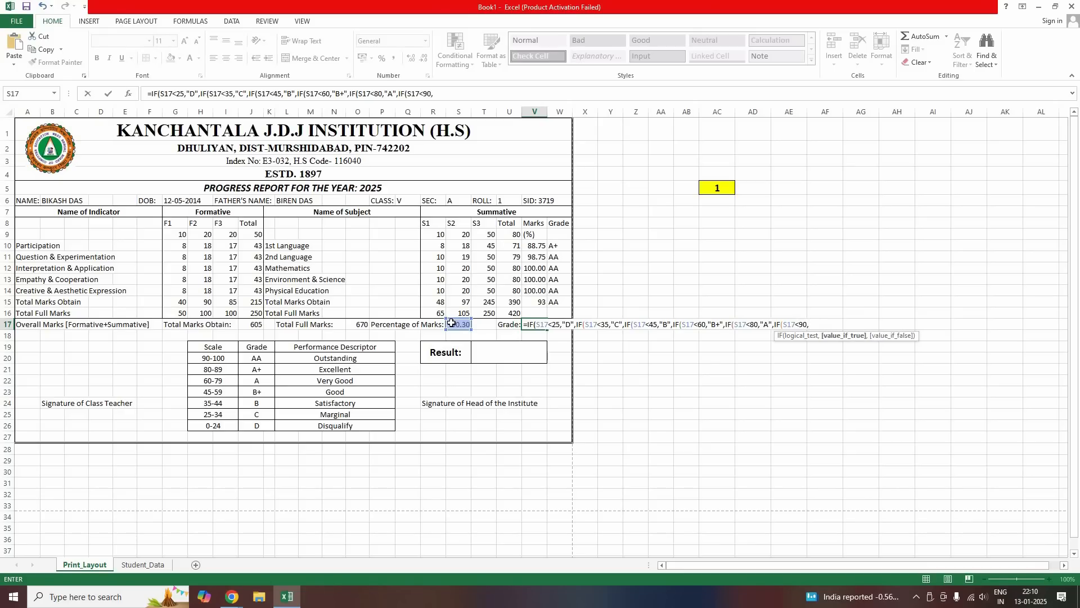
type("\"A+\",\"AA\"")
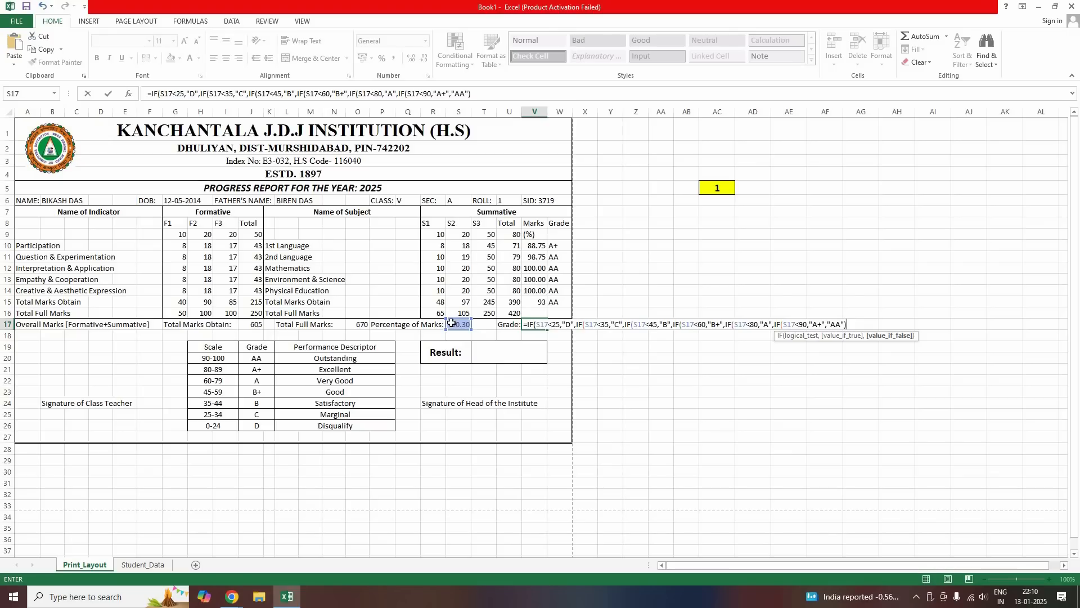
type(")))))")
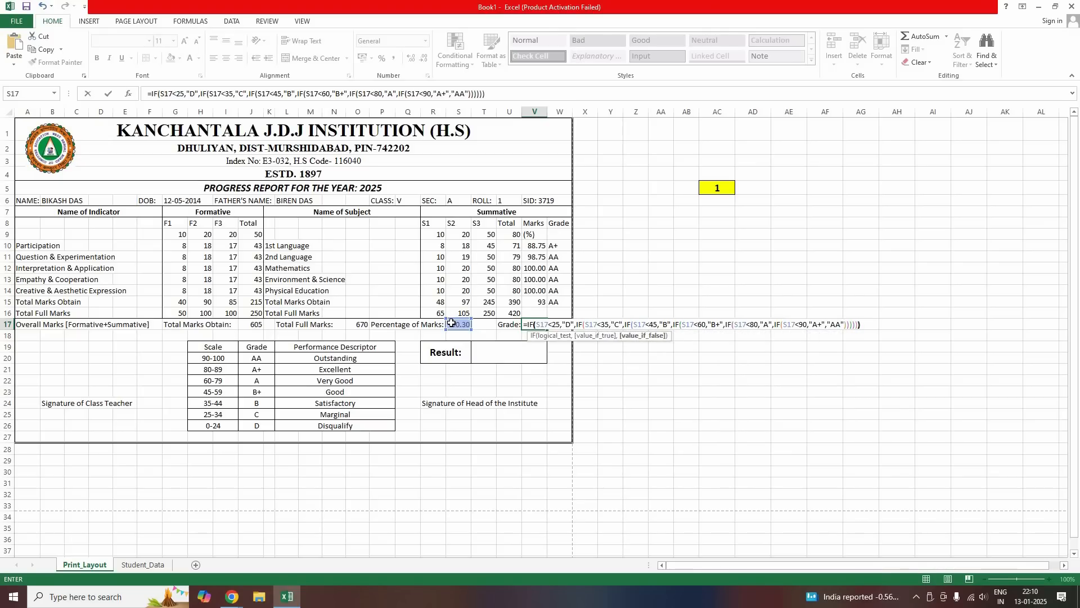
key("Return")
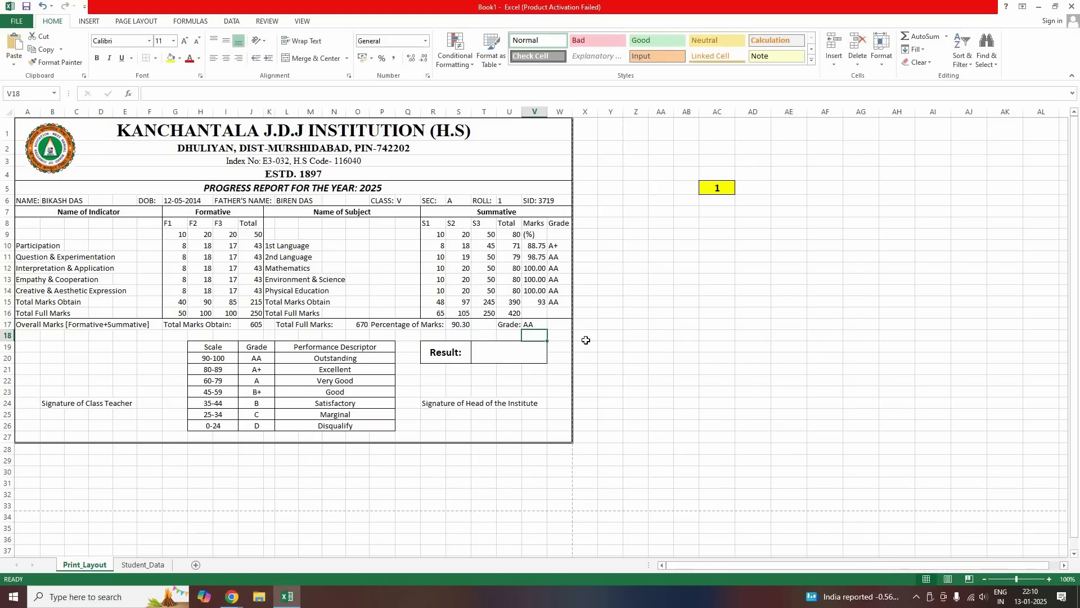
left_click(538, 327)
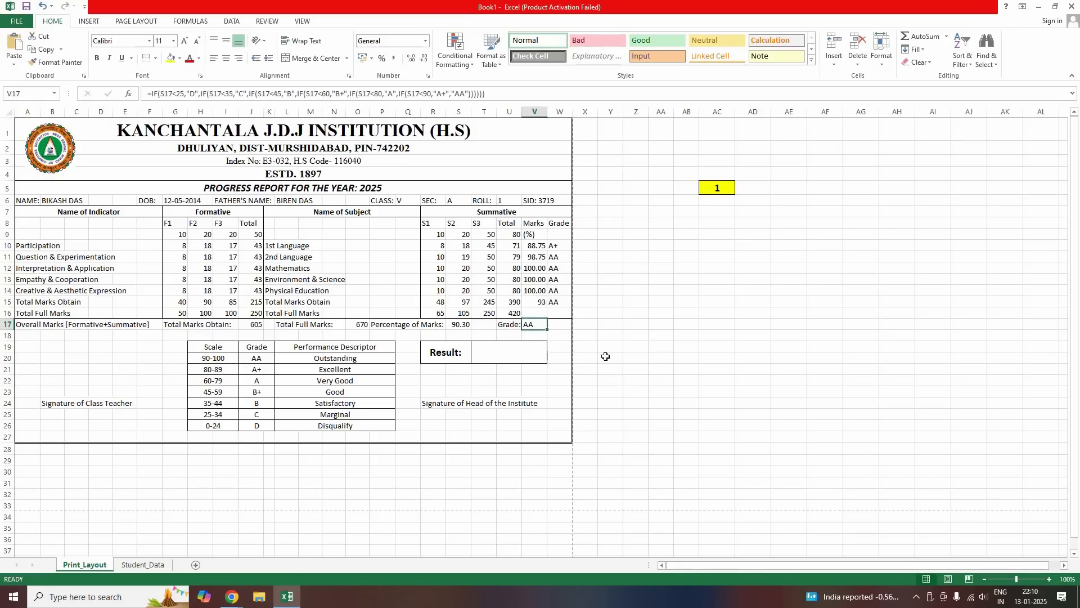
left_click(630, 358)
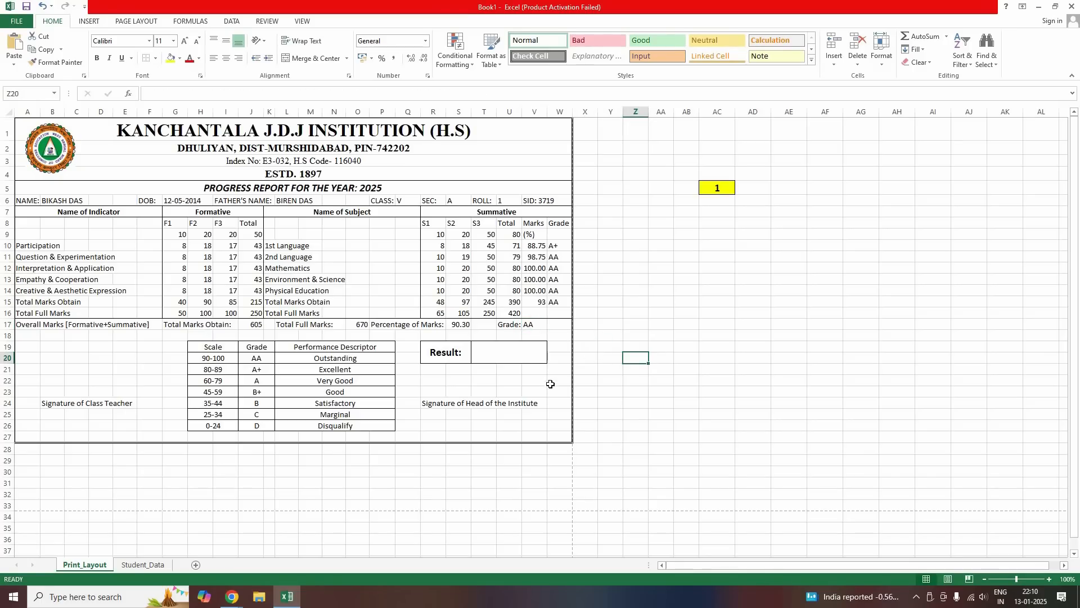
Enter =IF(S17<25,"NON PROMOTED","PROMOTED") in the Result box, showing PROMOTED
left_click(531, 326)
key("Down")
key("Down")
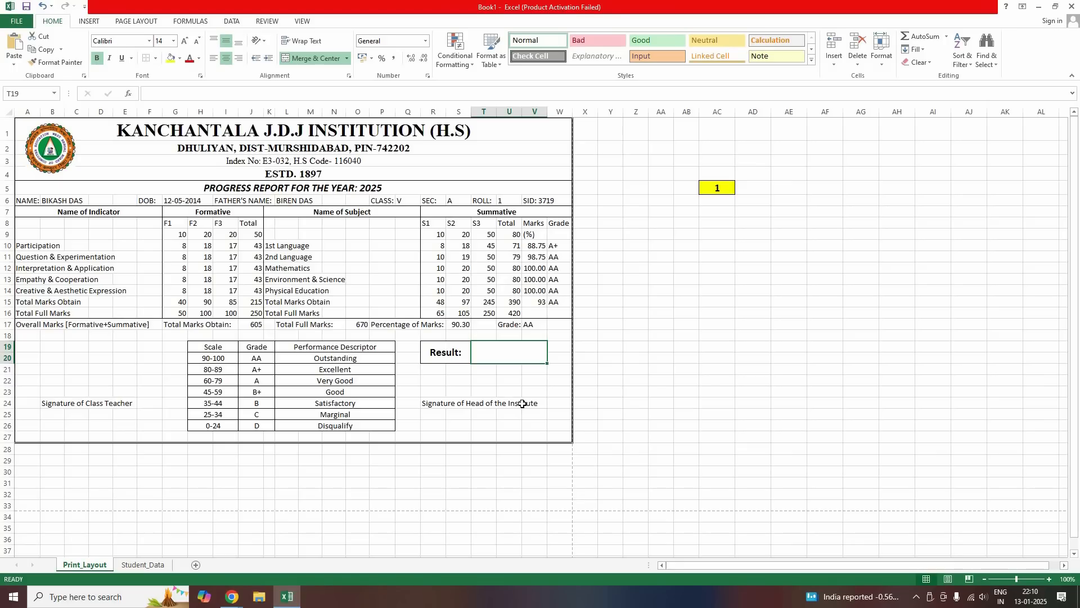
type("=")
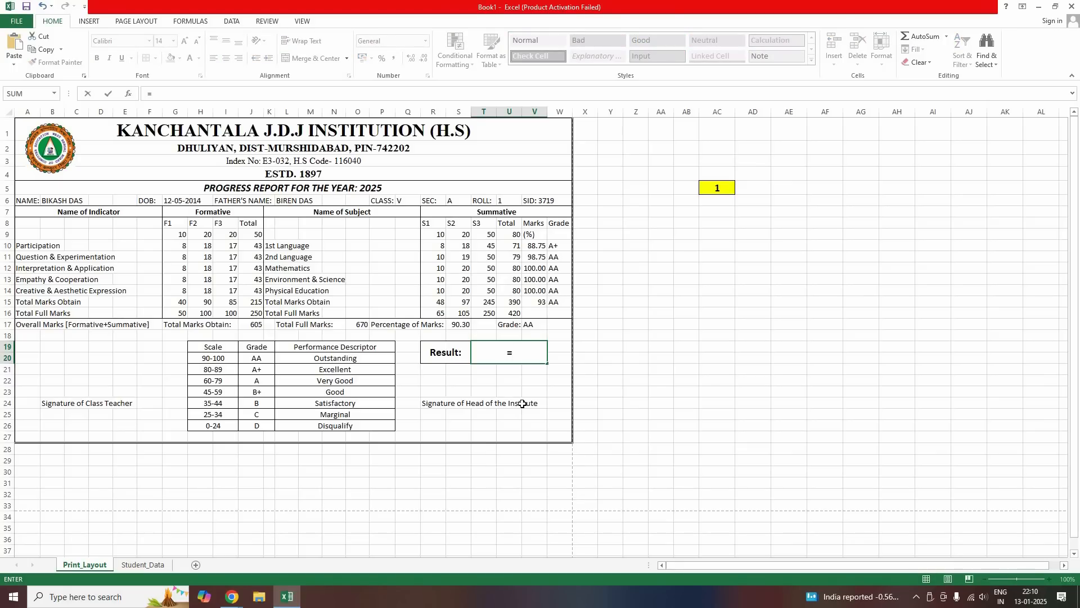
type("IF(")
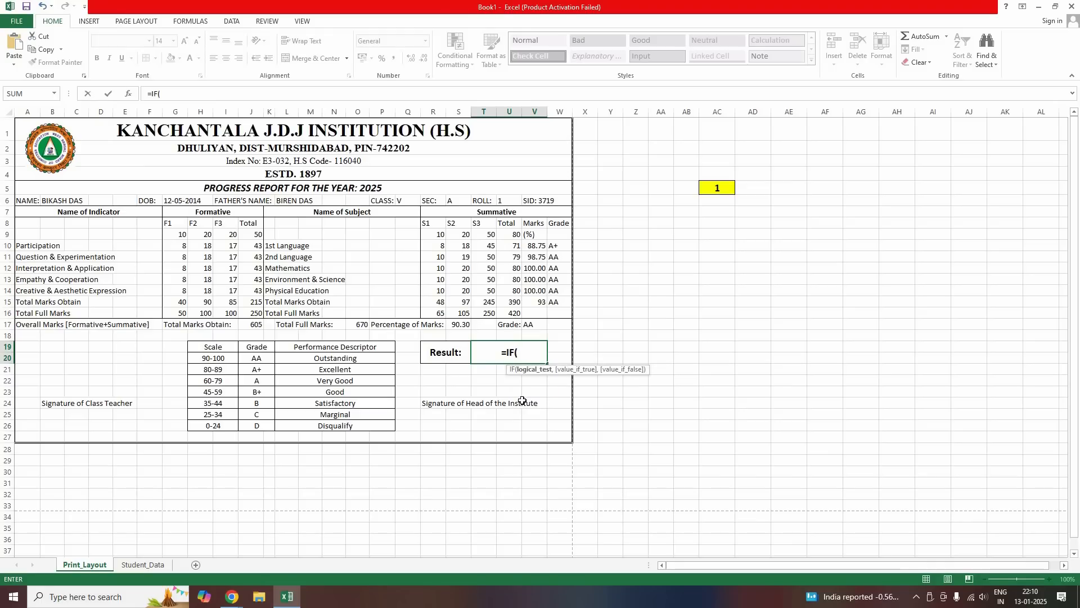
left_click(458, 324)
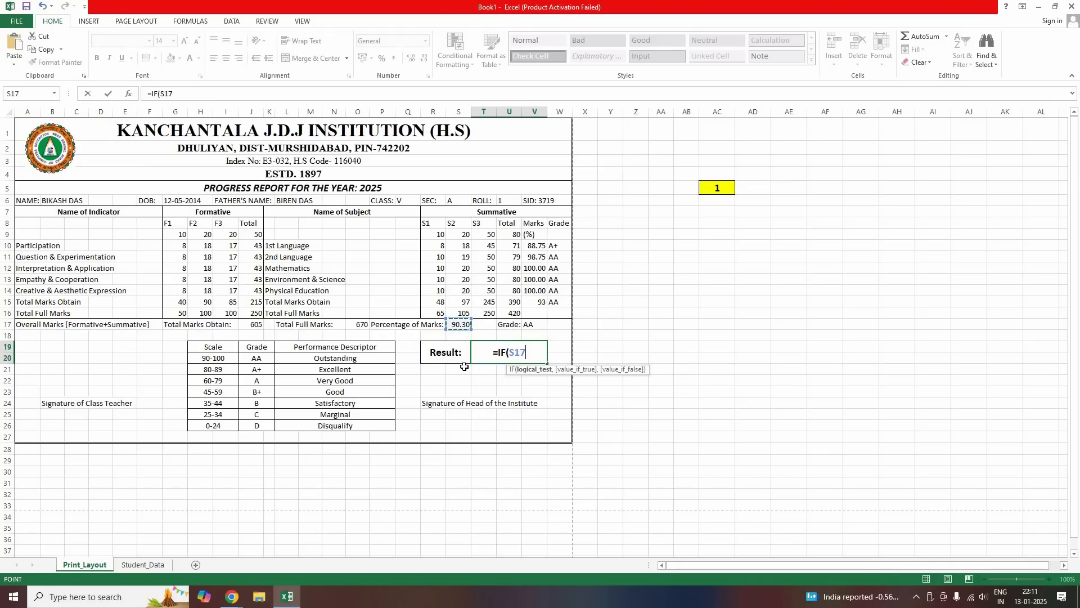
type("<25,")
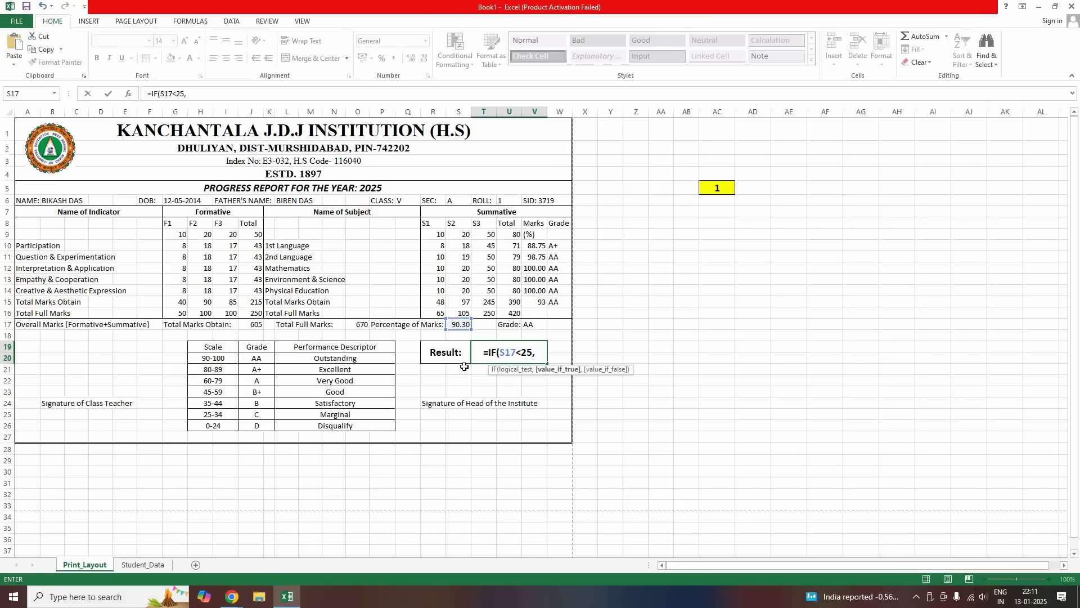
type("\"N")
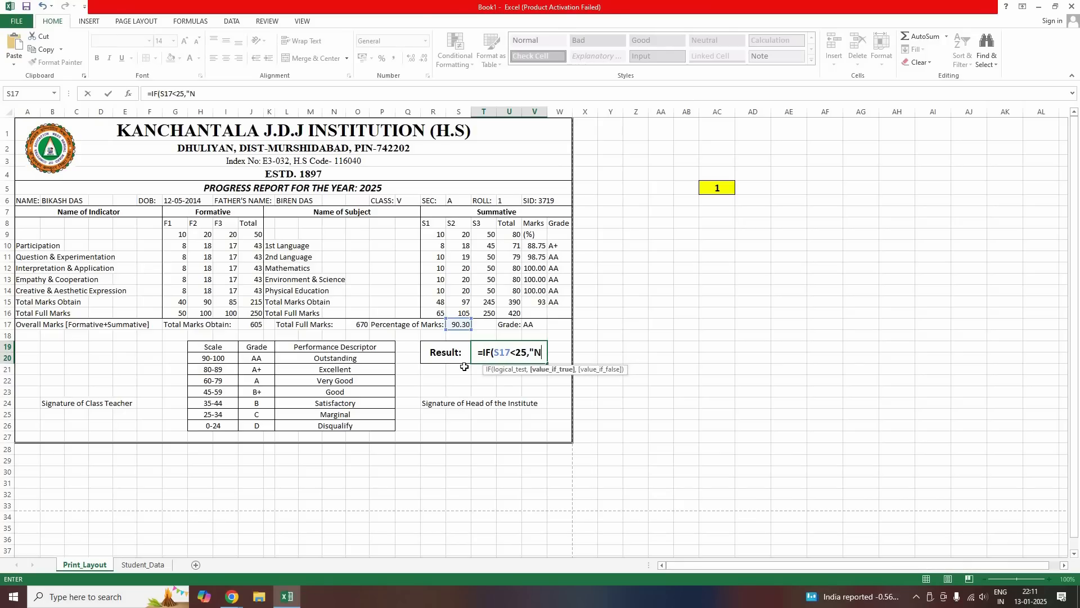
type("ON P")
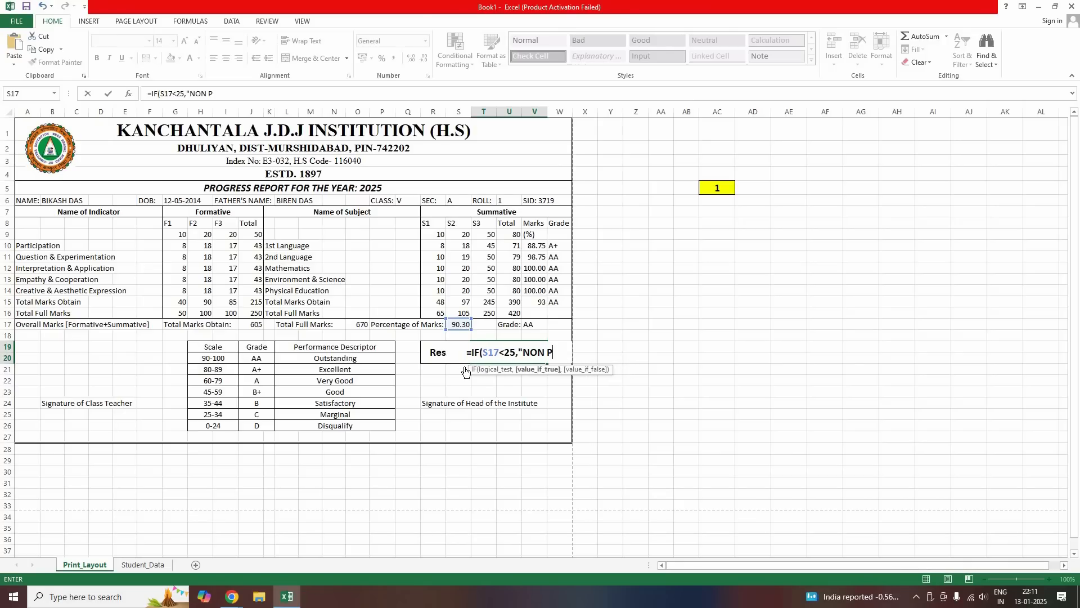
type("ROMOTED")
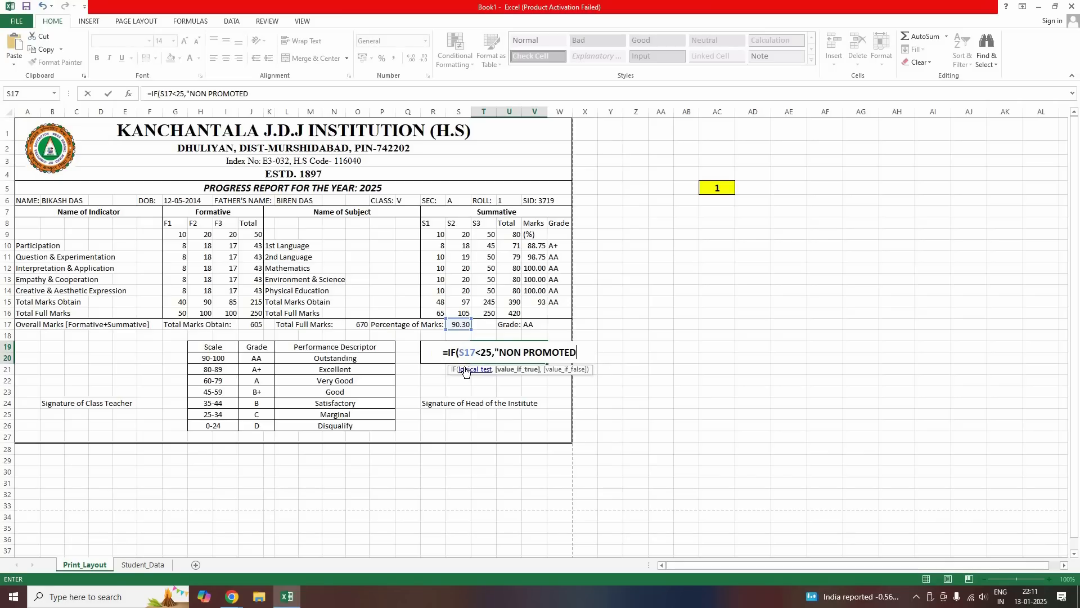
type("\",")
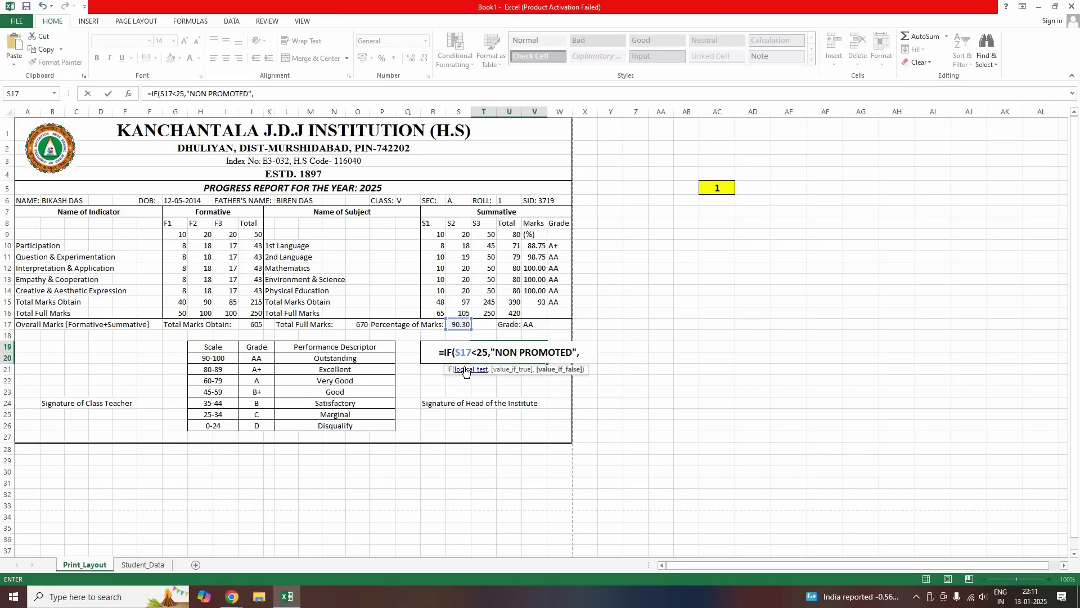
type("PRO")
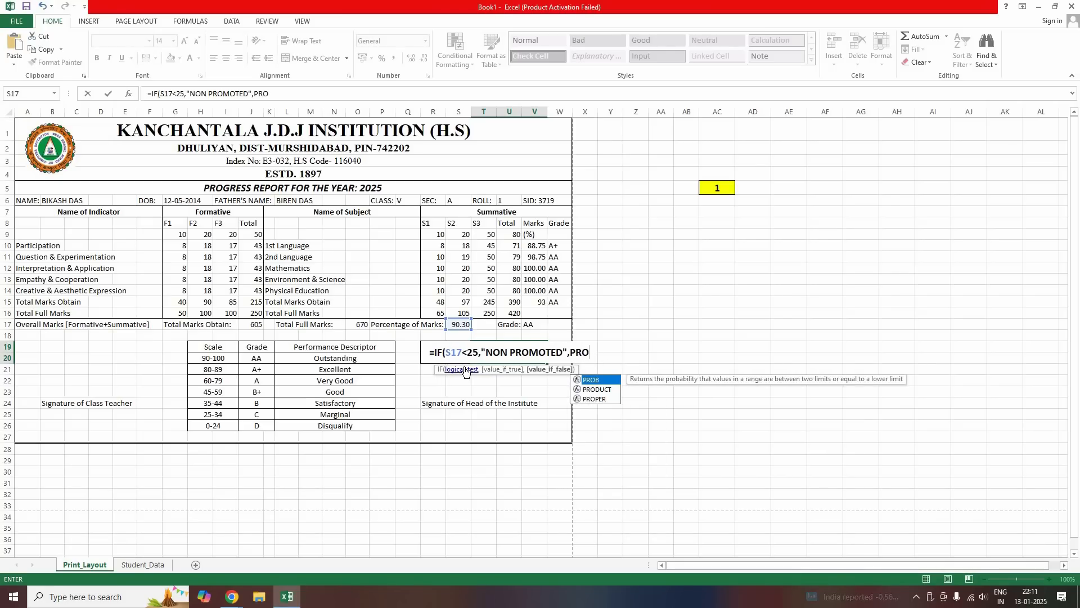
key("BackSpace")
key("BackSpace")
key("BackSpace")
type("\"P")
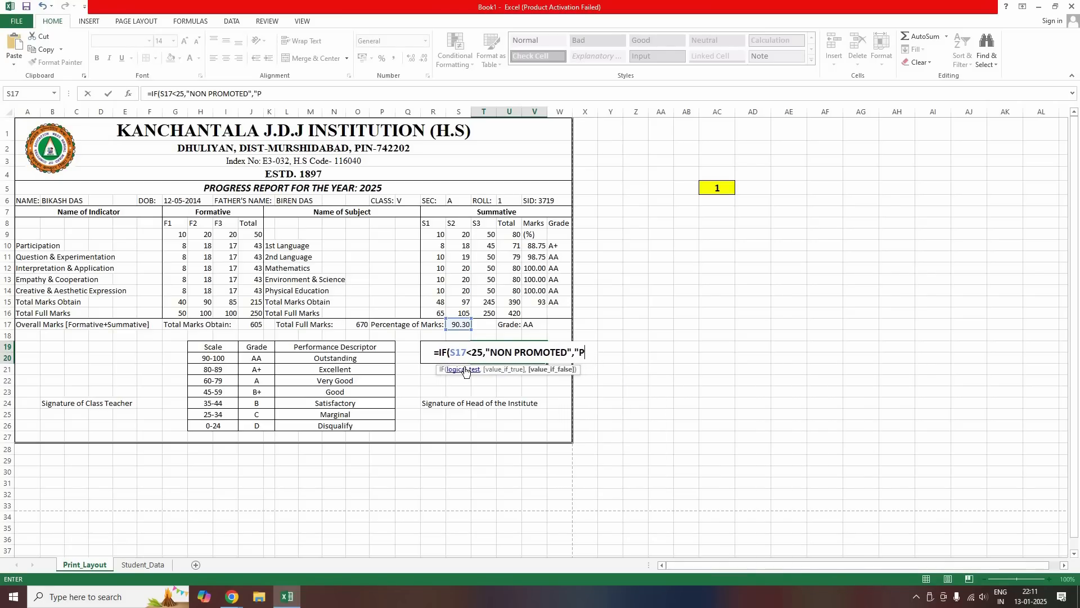
type("ROMOTED")
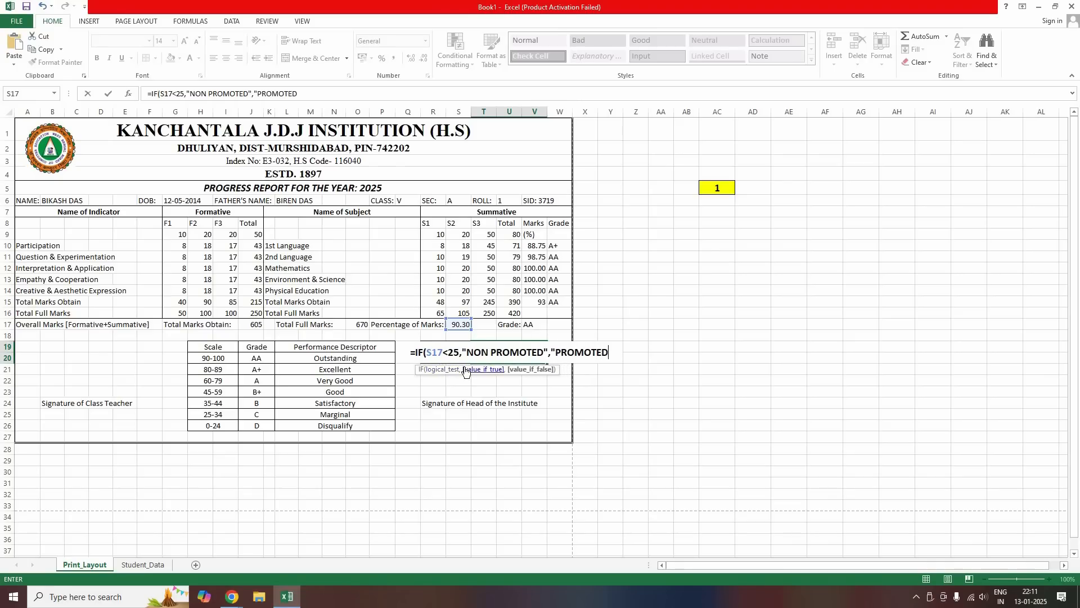
type("\")")
key("Return")
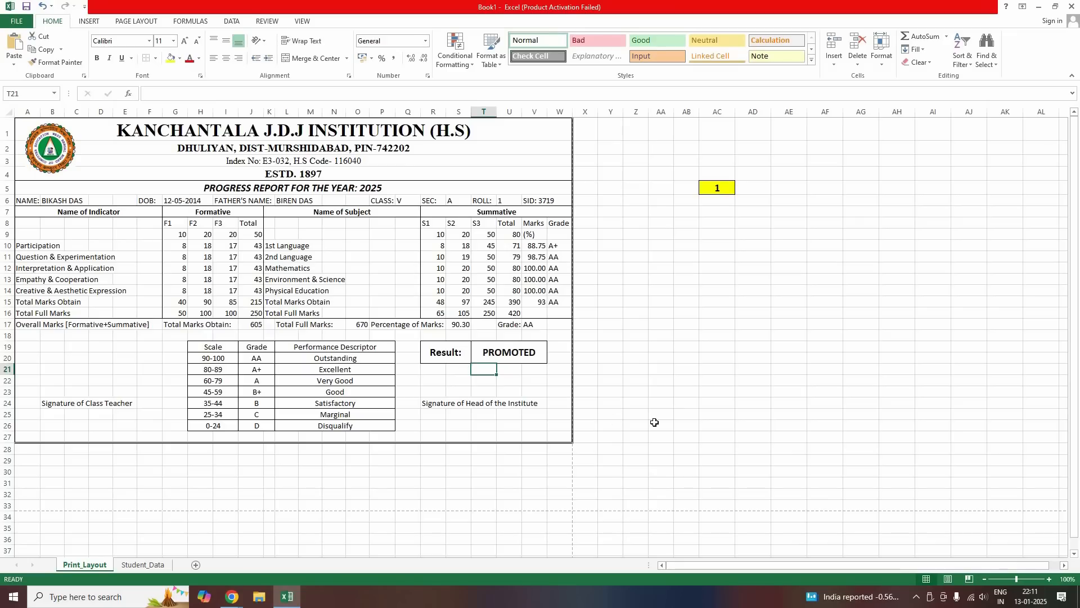
left_click(673, 426)
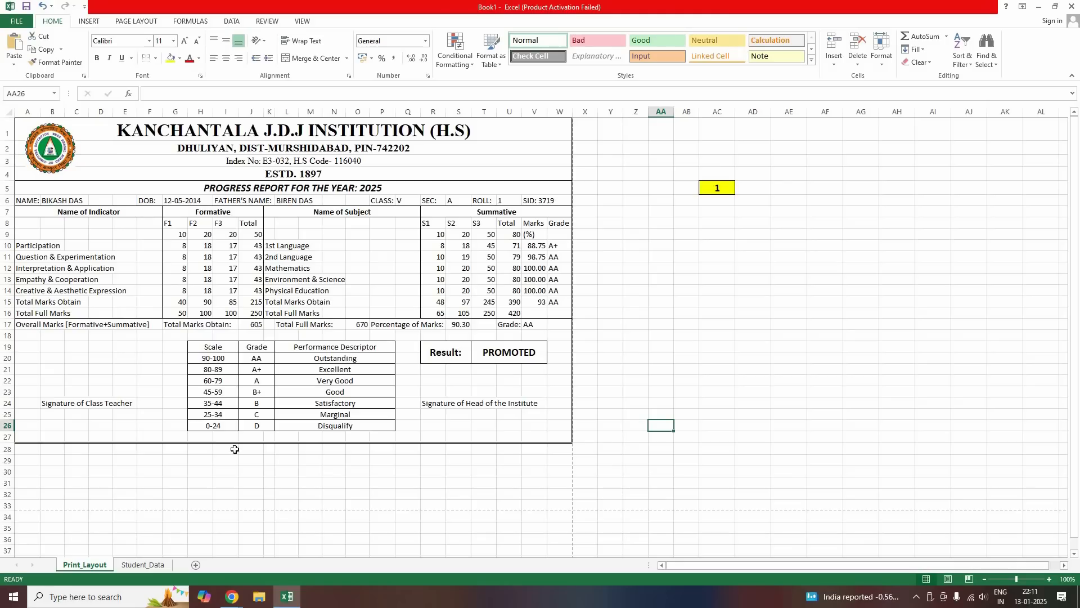
Check the Student_Data sheet, then switch the Print_Layout report to student number 2
left_click(143, 564)
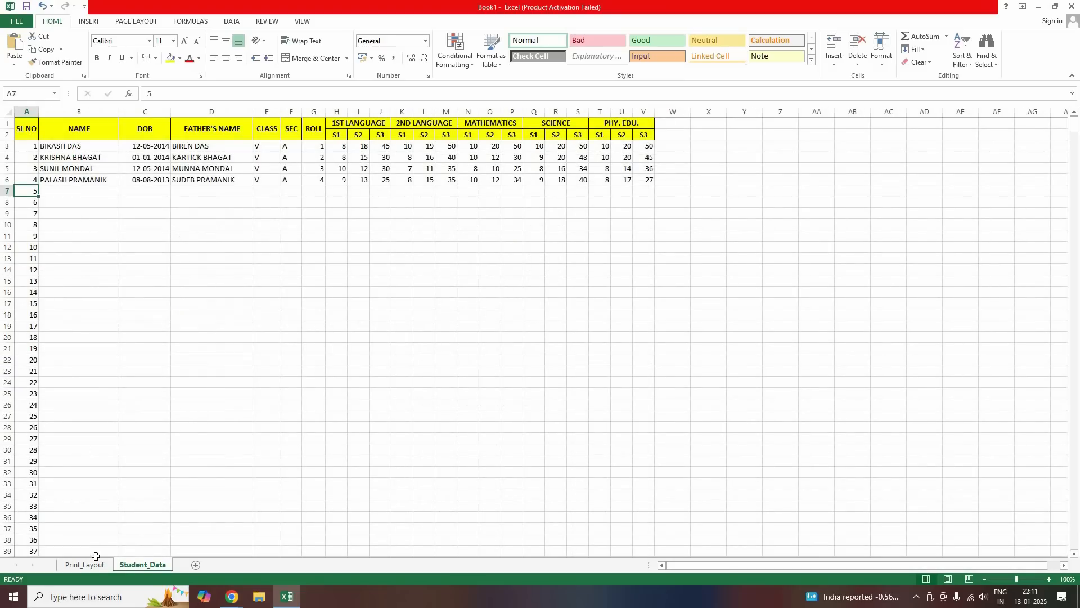
key("ctrl+Page_Up")
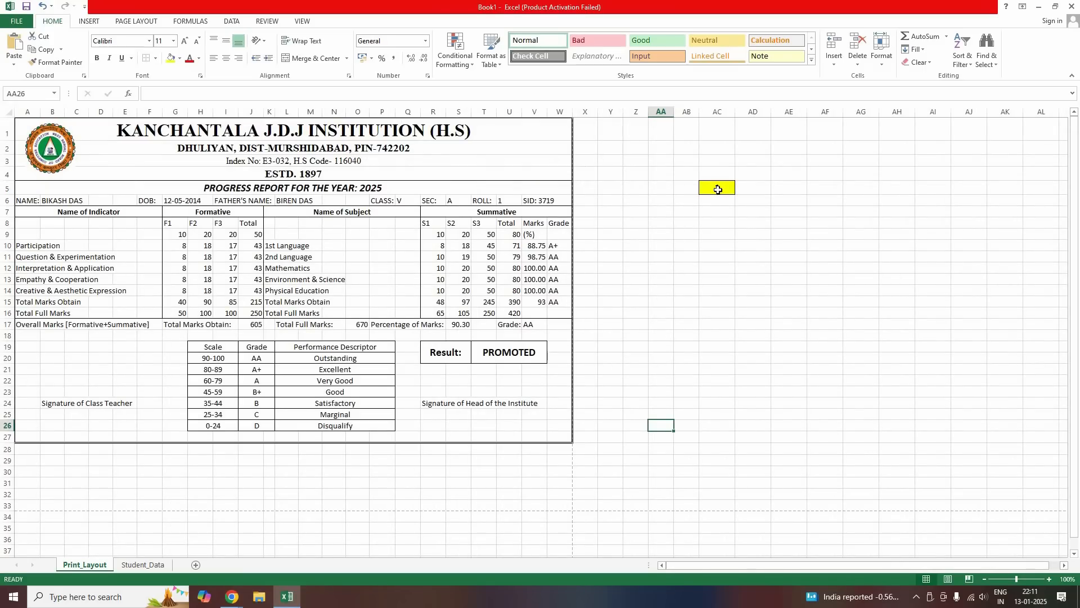
key("Right")
key("Right")
key("ctrl+Up")
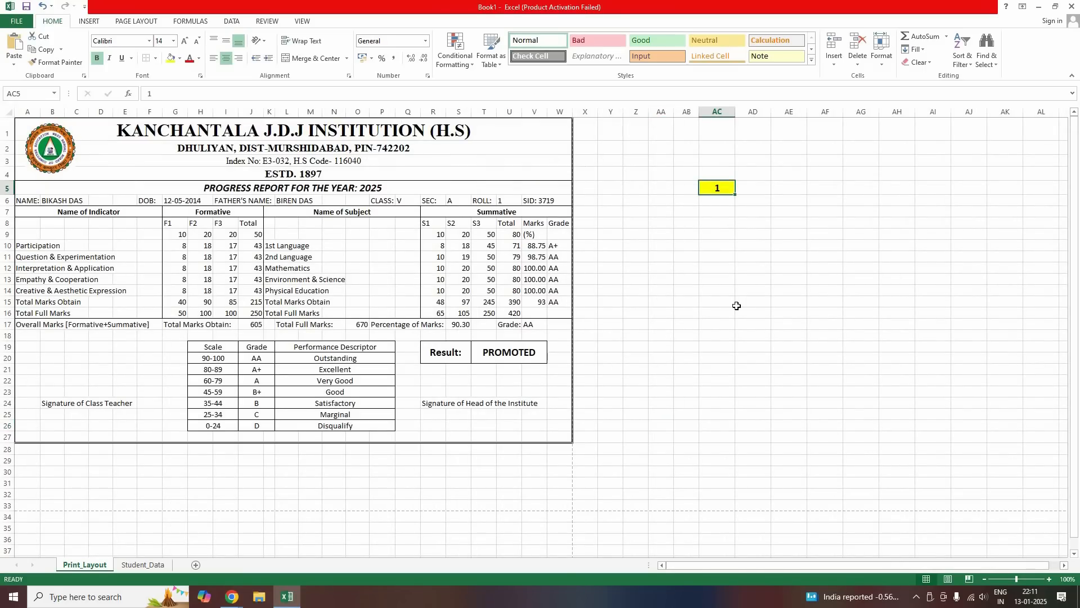
type("2")
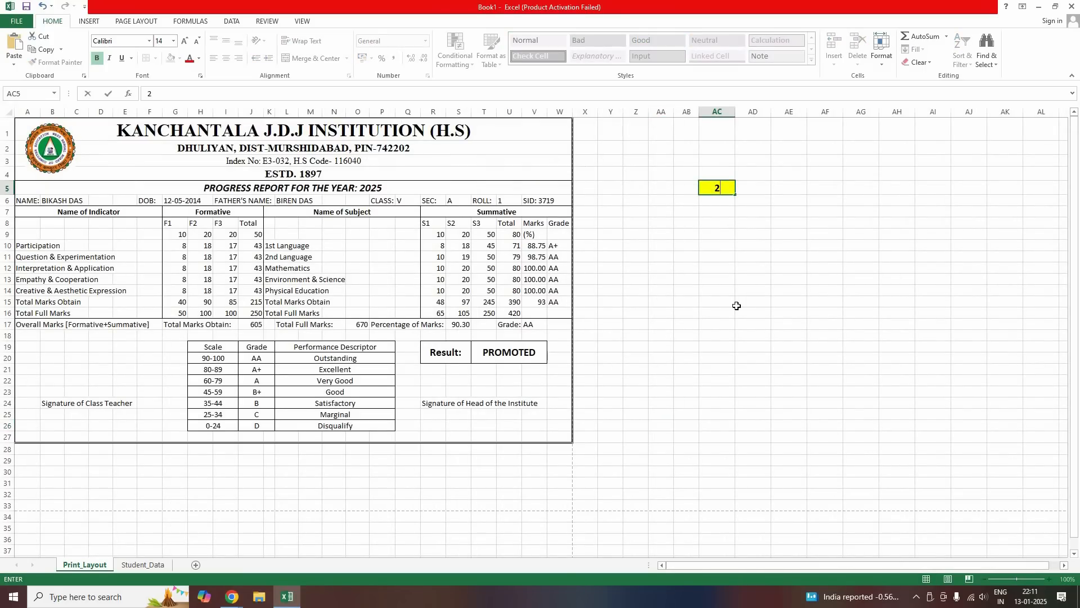
key("Return")
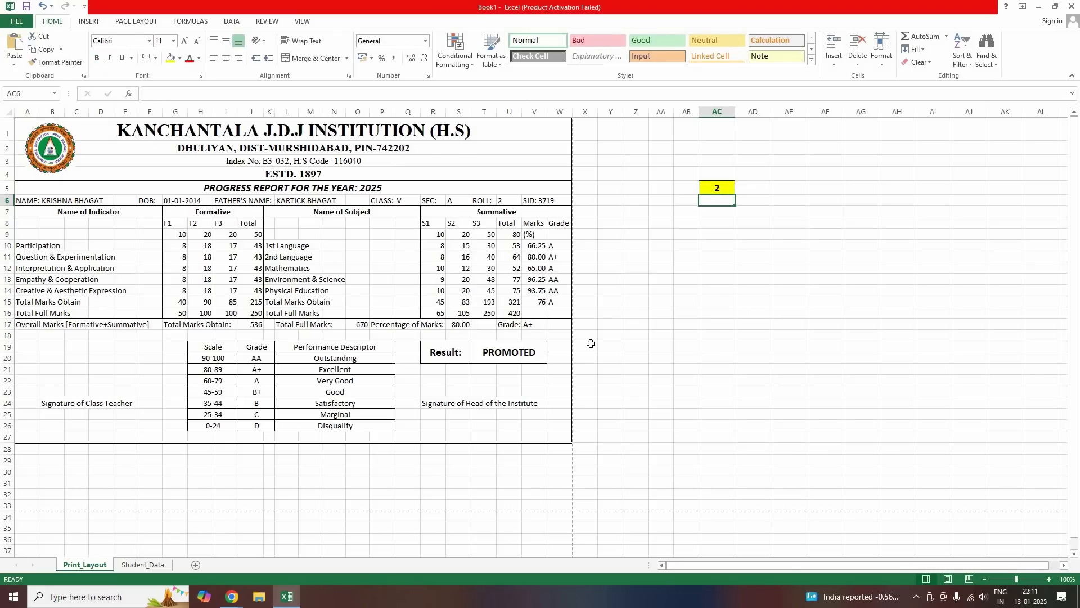
Switch the report card to student number 3 and then to student 4
key("Up")
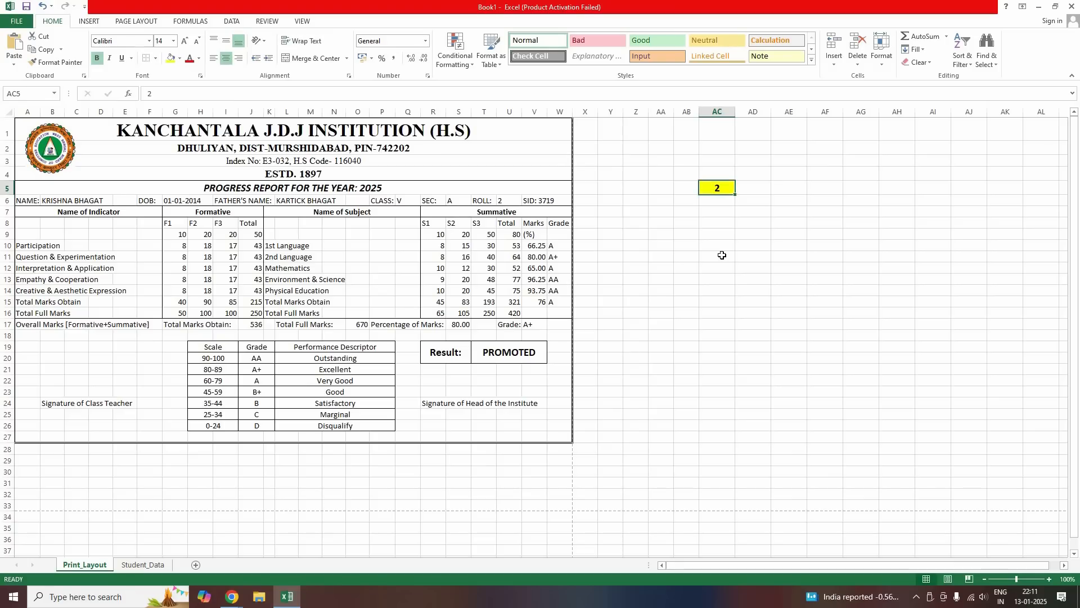
type("3")
key("Return")
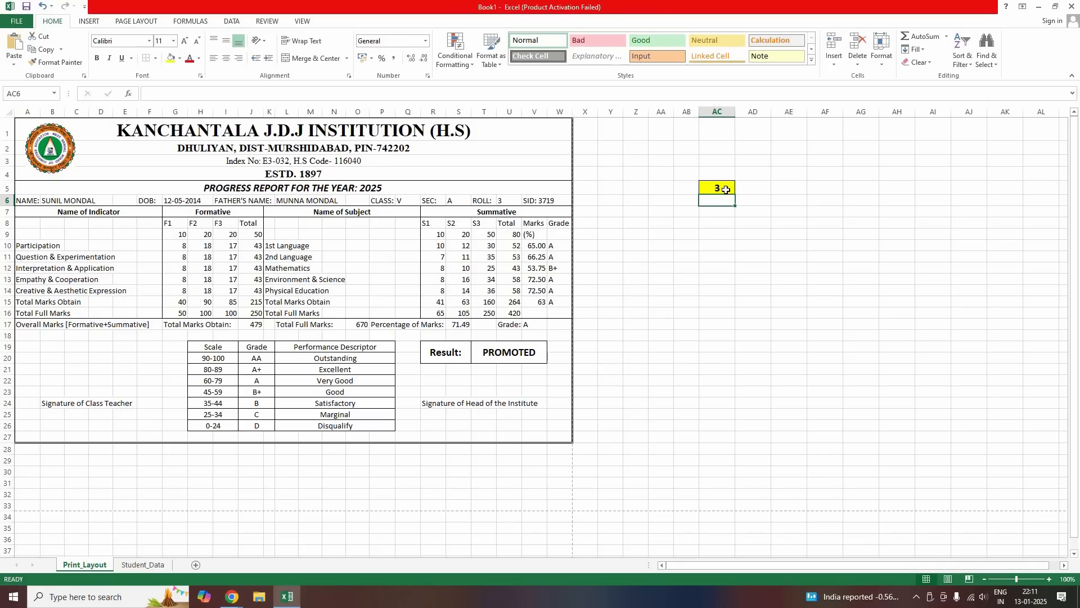
key("Up")
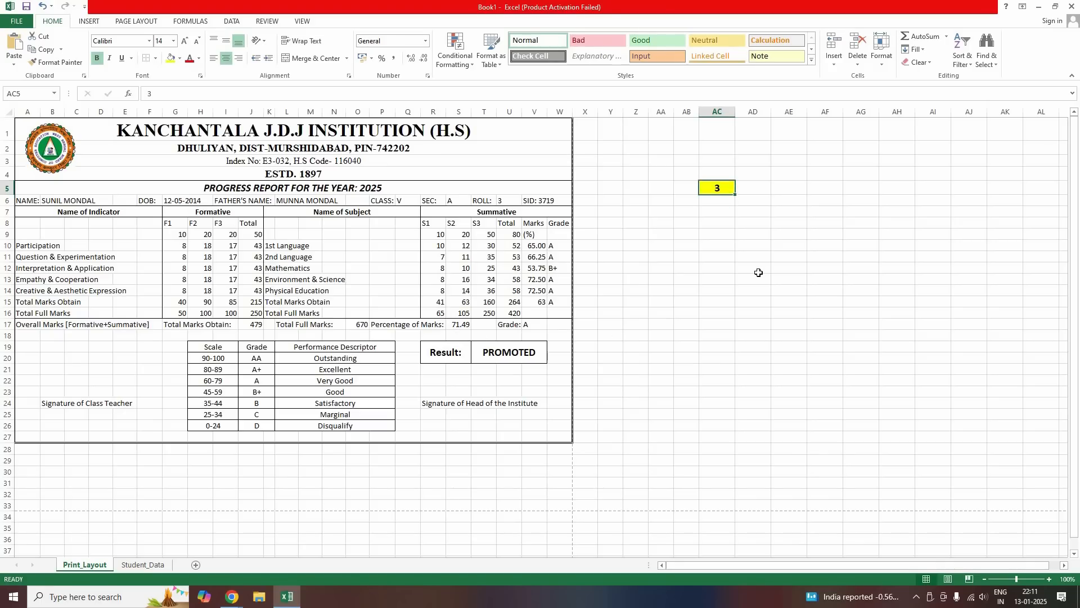
type("4")
key("Return")
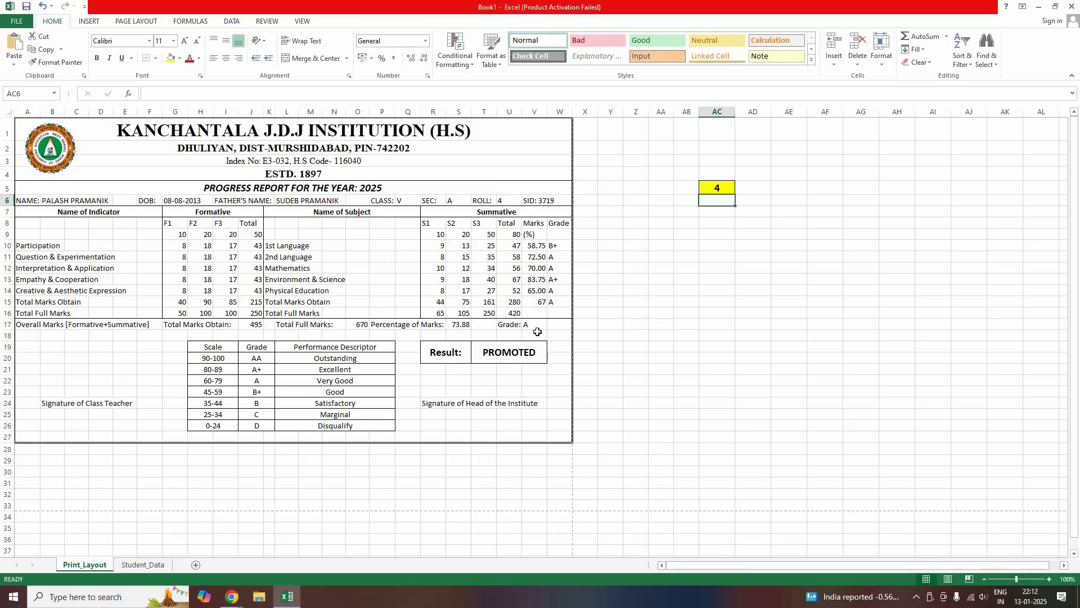
left_click(129, 436)
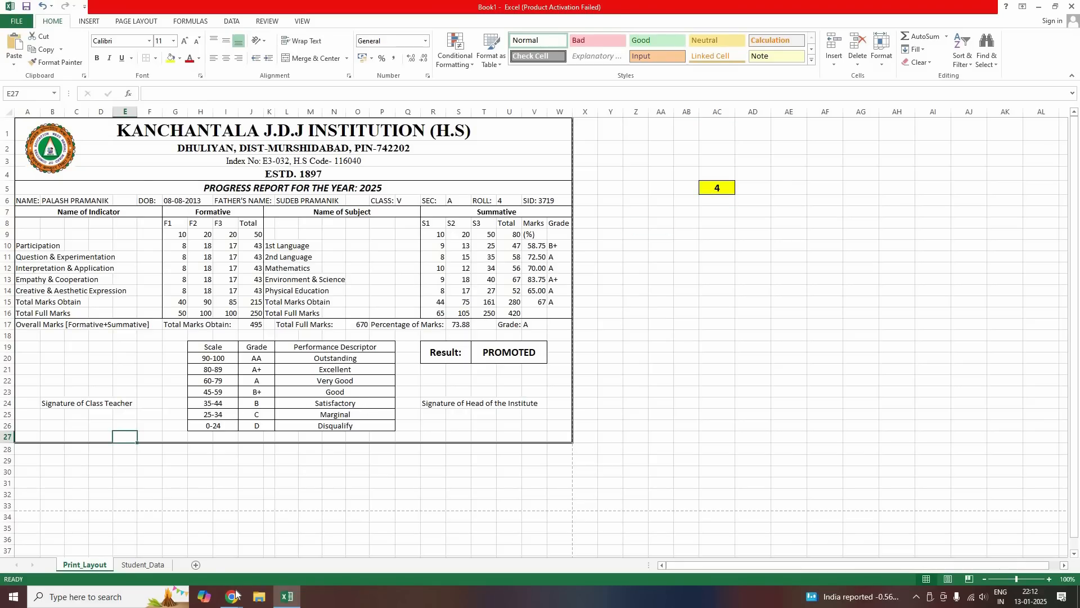
mouse_move(231, 596)
left_click(282, 527)
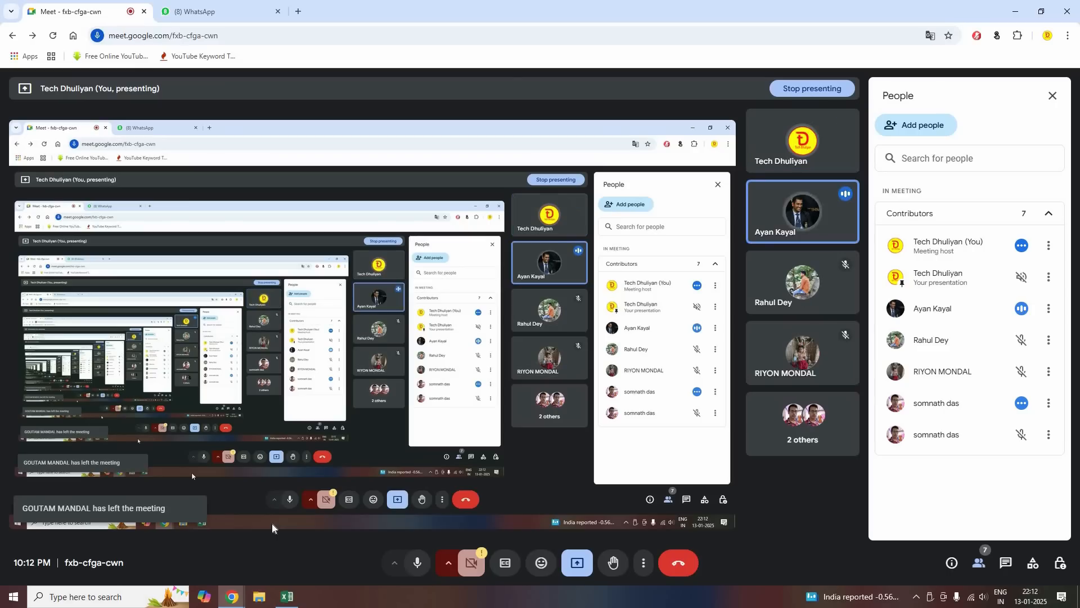
left_click(288, 596)
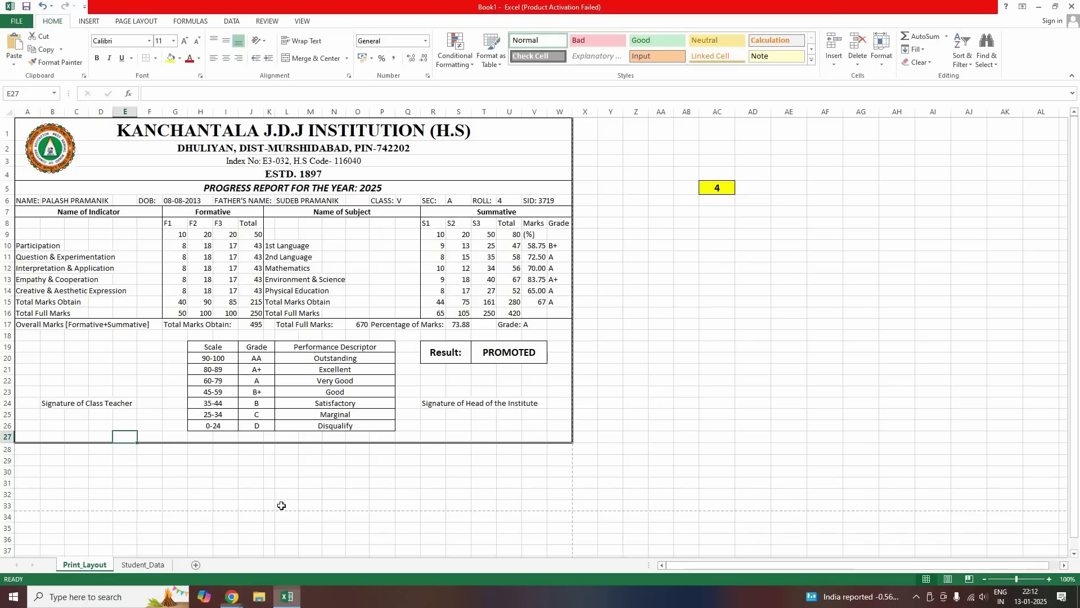
left_click(251, 483)
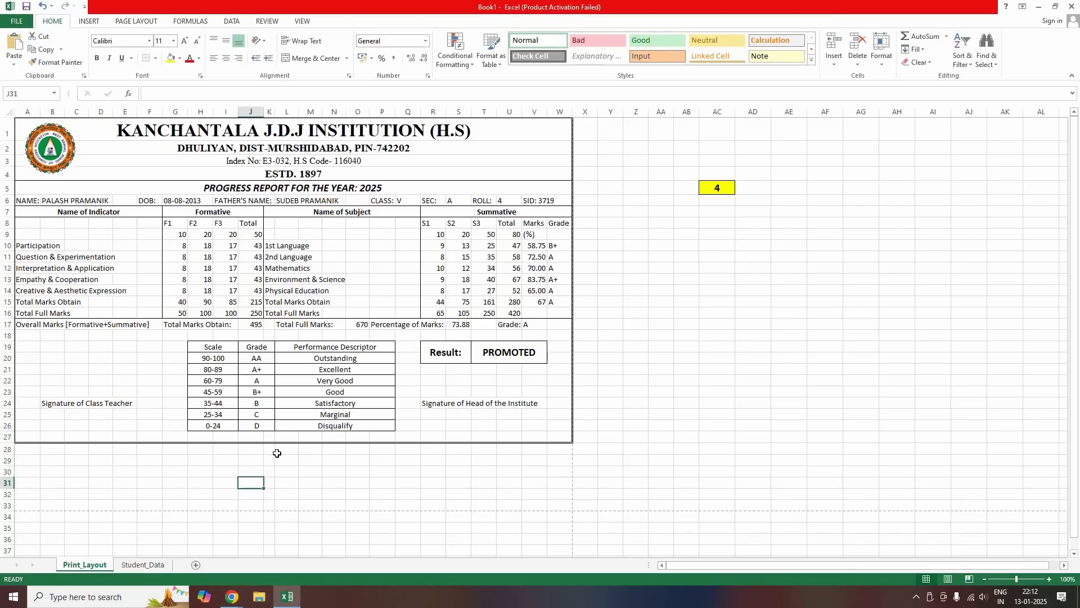